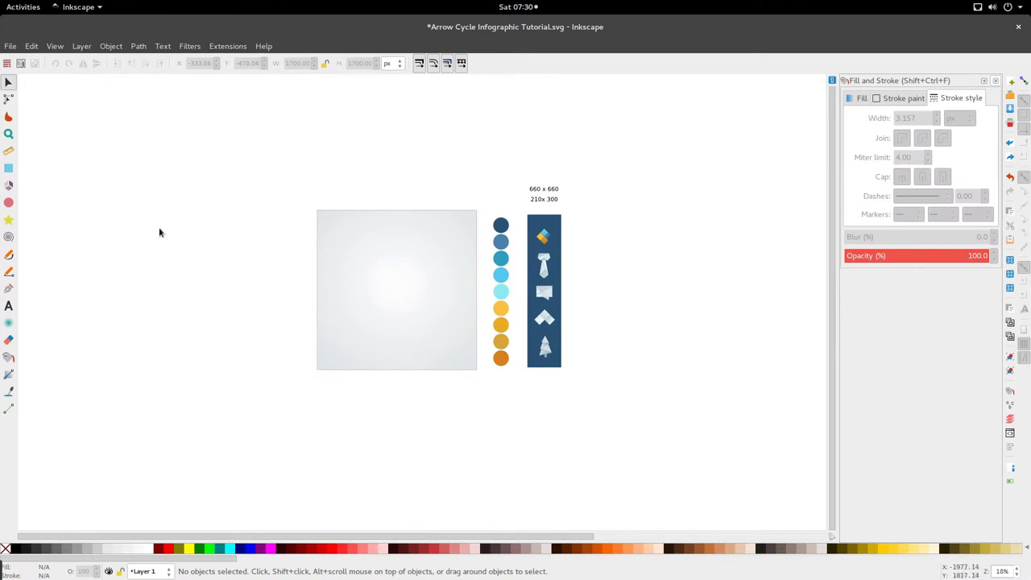
Draw a rectangle about 437 × 283 px in the upper part of the light square background.
ctrl+scroll(509, 289, up, 2)
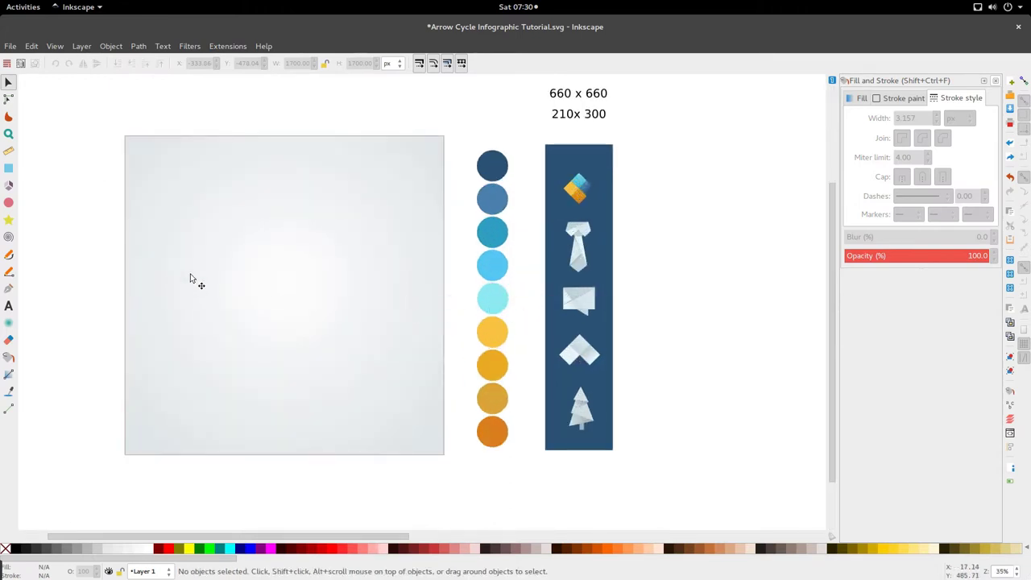
click(8, 167)
drag(276, 175, 359, 229)
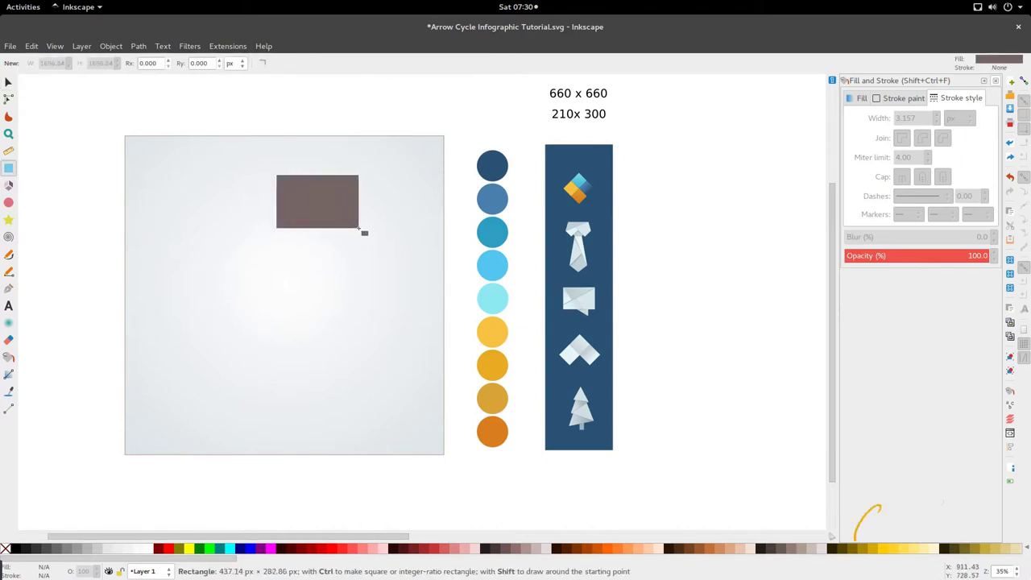
Set the brown rectangle's width to 210 px and its height to 300 px.
key(s)
click(565, 118)
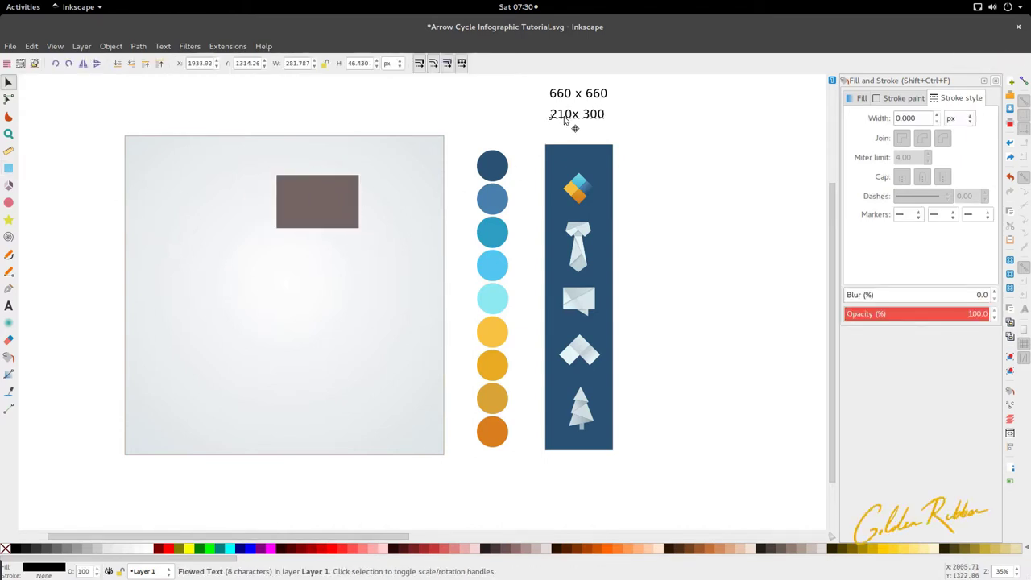
drag(565, 116, 564, 116)
click(319, 197)
double_click(290, 62)
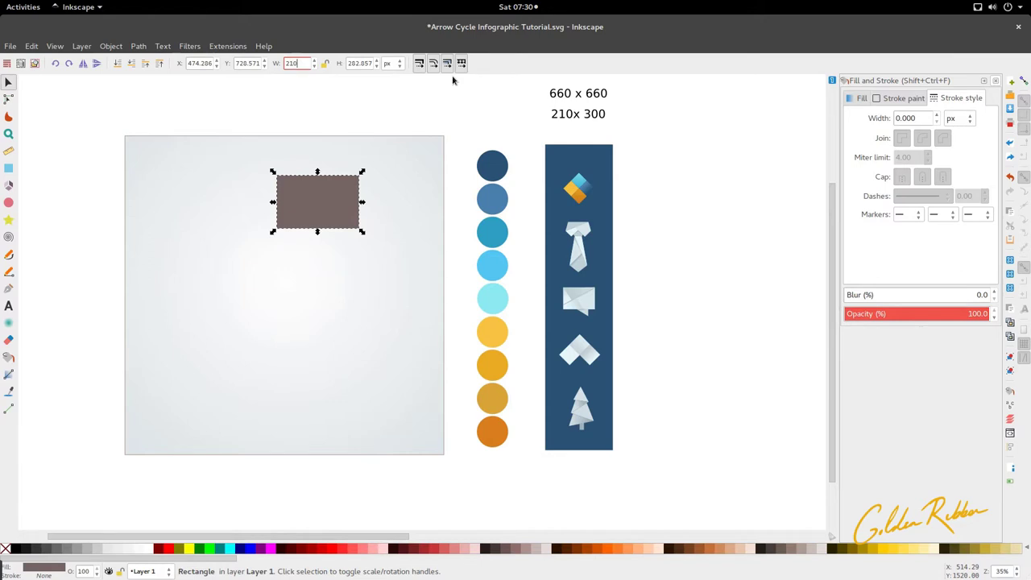
key(Return)
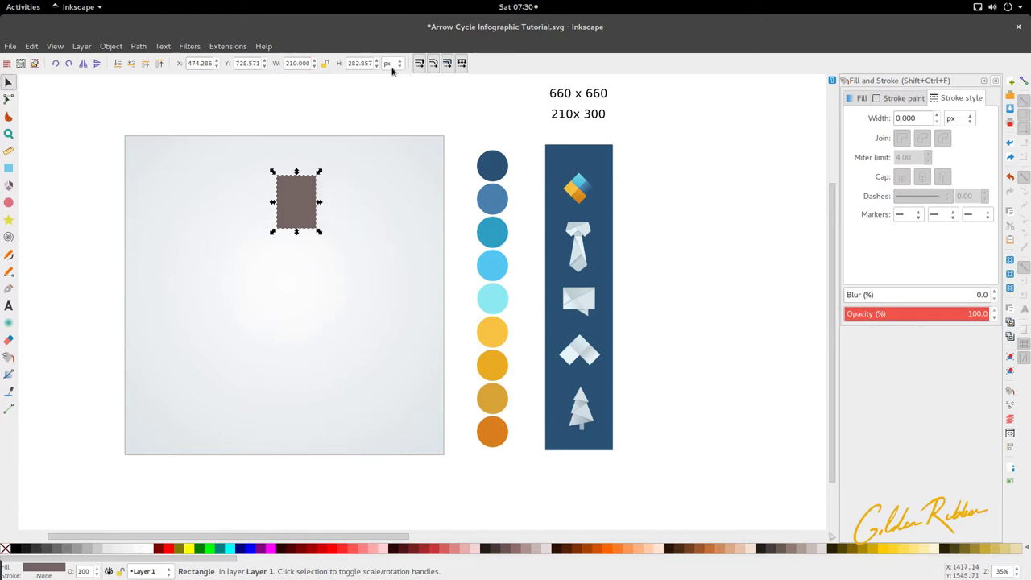
double_click(349, 63)
key(Return)
Rotate the brown rectangle 90 degrees so it lies horizontally.
click(308, 187)
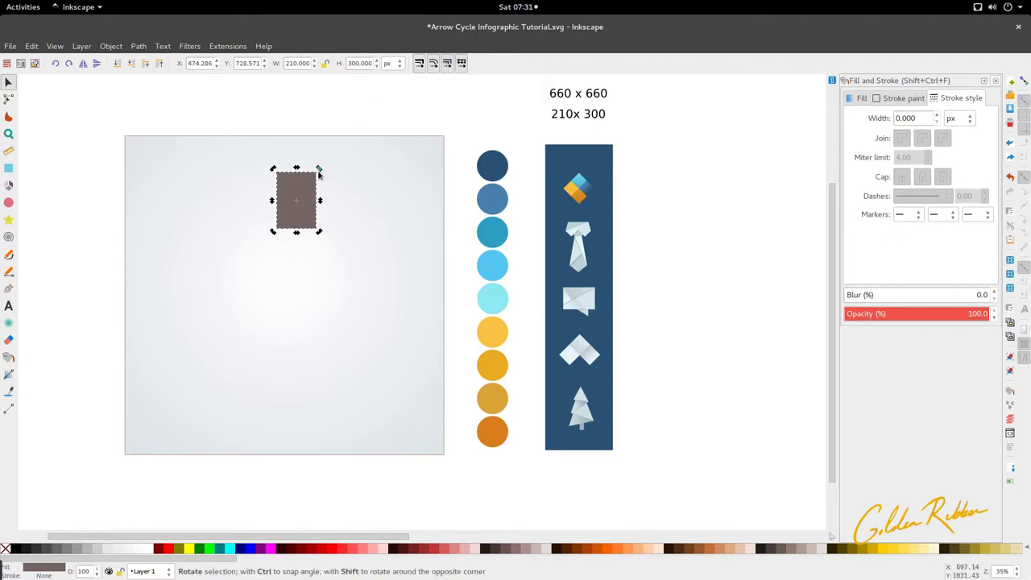
drag(319, 169, 339, 227)
click(322, 152)
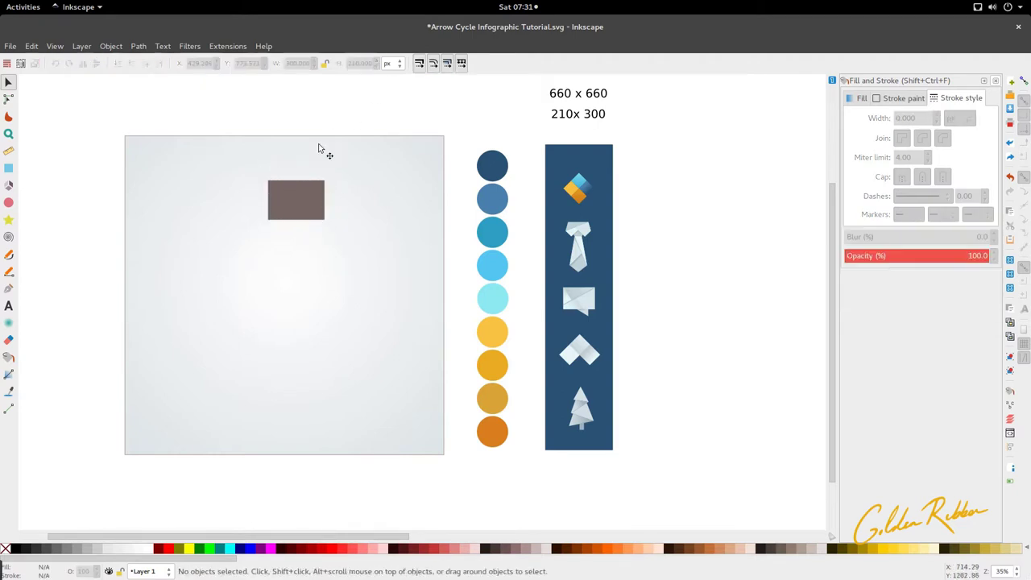
scroll(294, 204, up, 2)
scroll(294, 205, down, 2)
Duplicate the brown rectangle and move the copy horizontally to the left by about 164 px, overlapping the original.
click(294, 211)
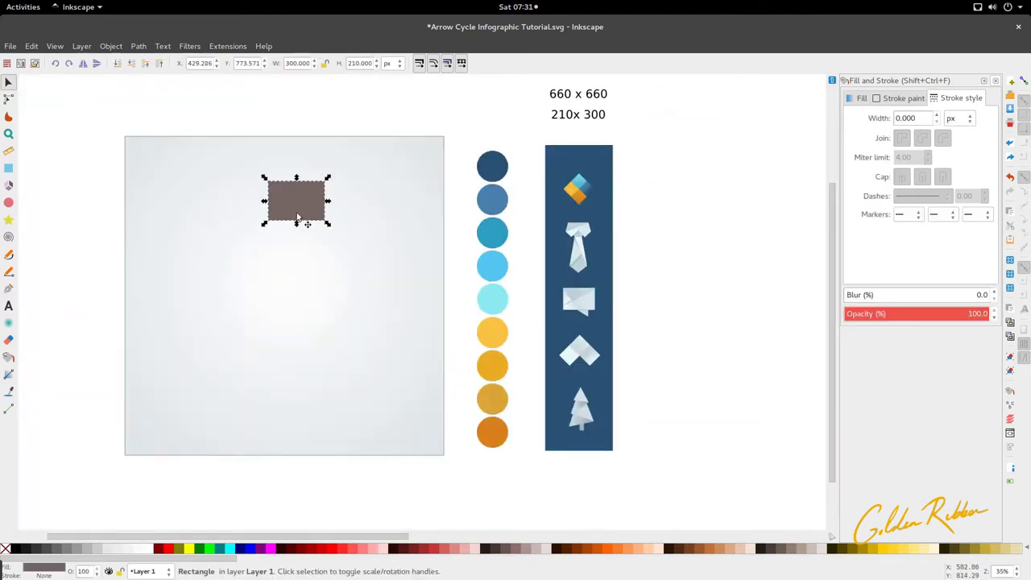
scroll(298, 222, down, 3)
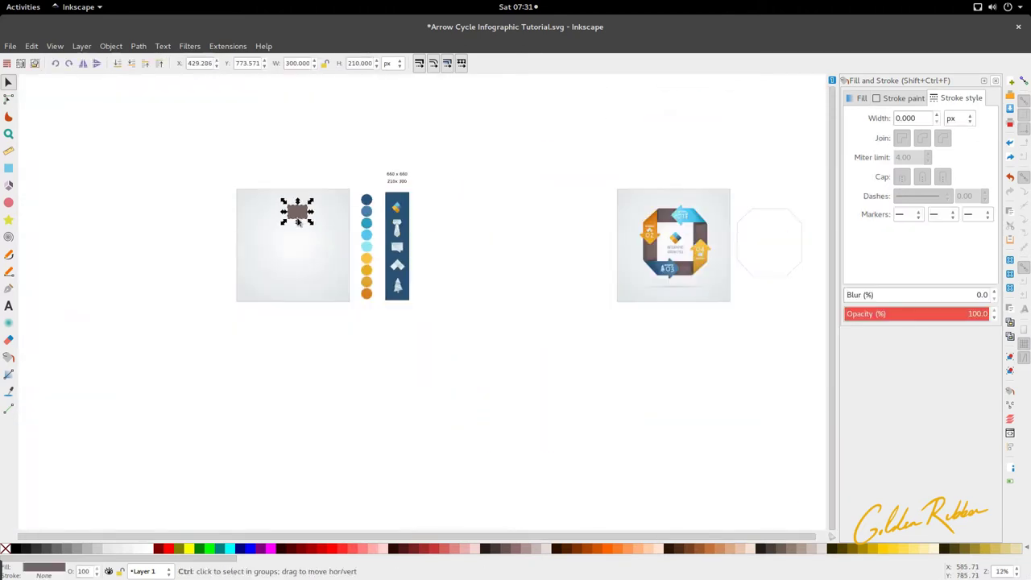
scroll(297, 222, up, 4)
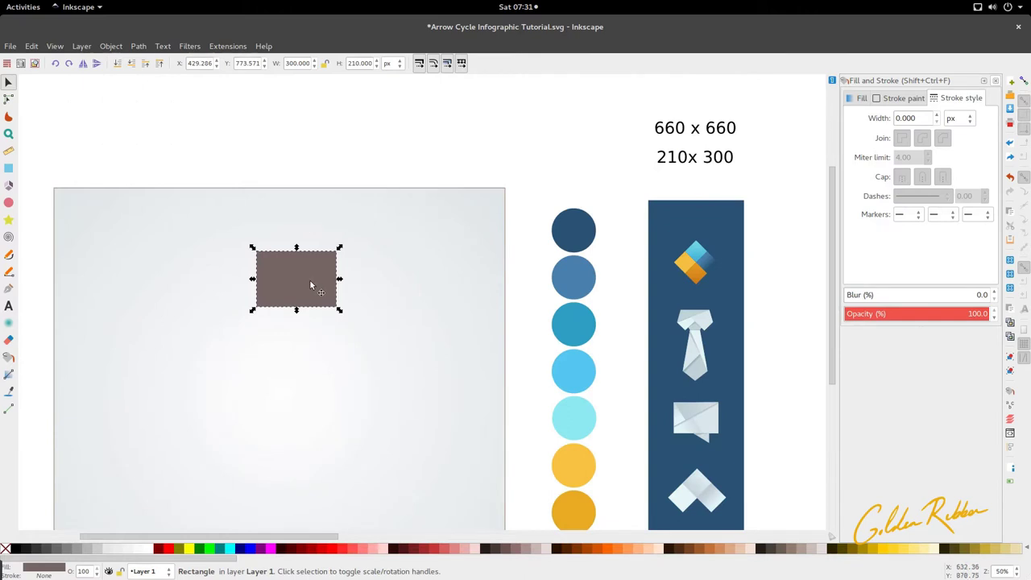
scroll(309, 280, up, 1)
scroll(440, 309, left, 4)
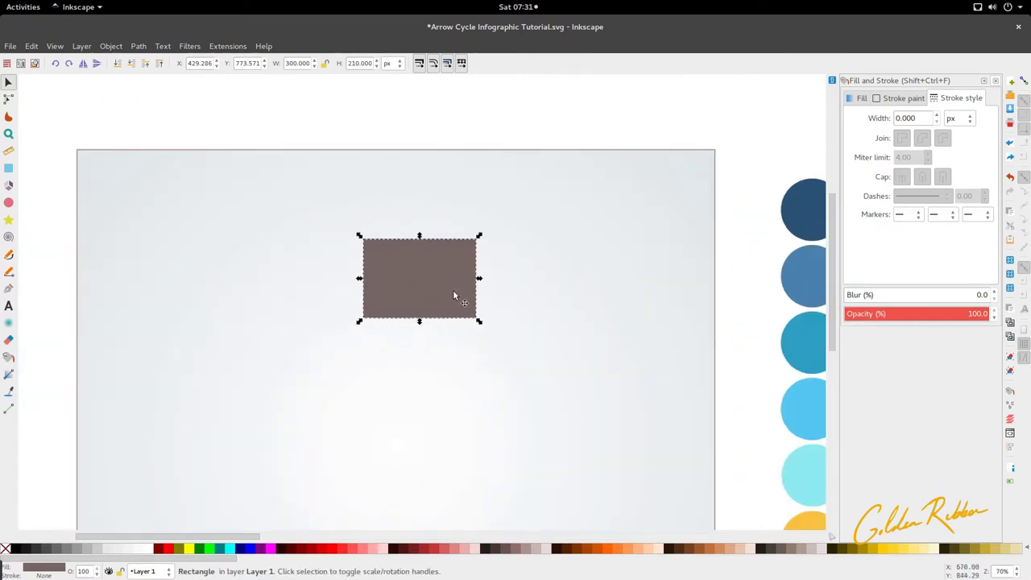
drag(452, 295, 389, 301)
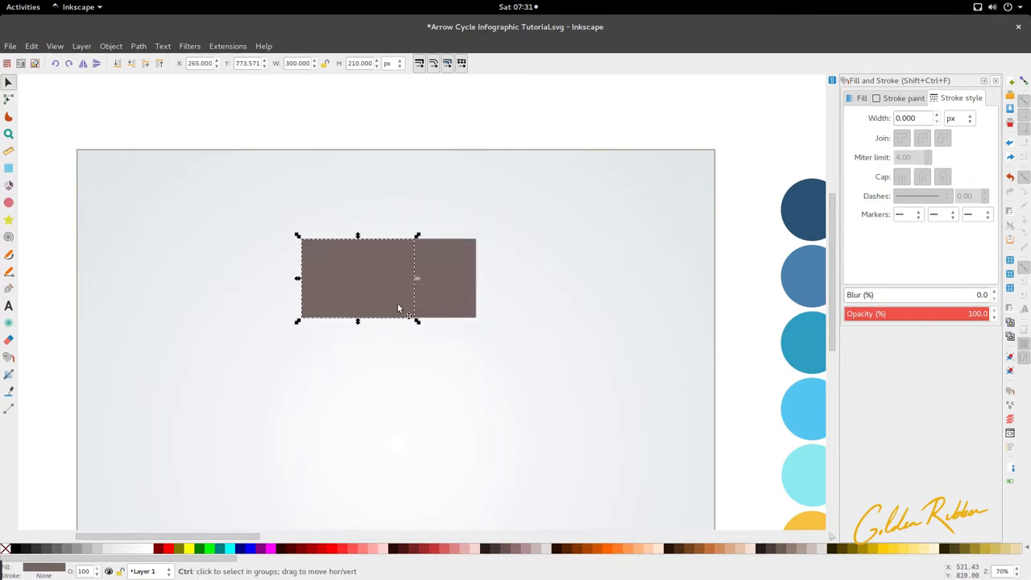
Fill the copied rectangle with the medium blue sampled from the second circle of the colour swatches.
scroll(416, 282, down, 1)
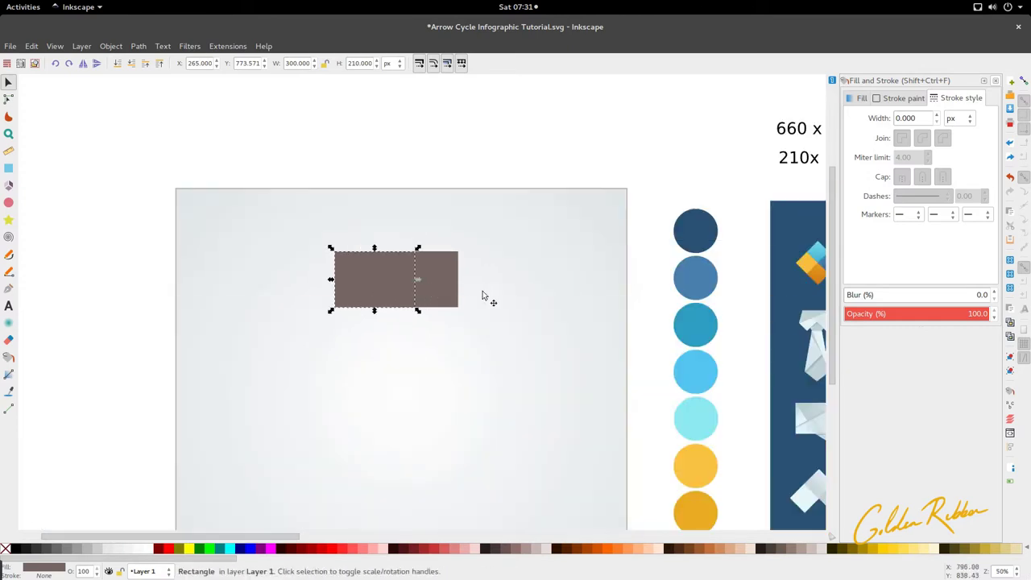
key(d)
click(691, 276)
key(d)
scroll(377, 288, up, 2)
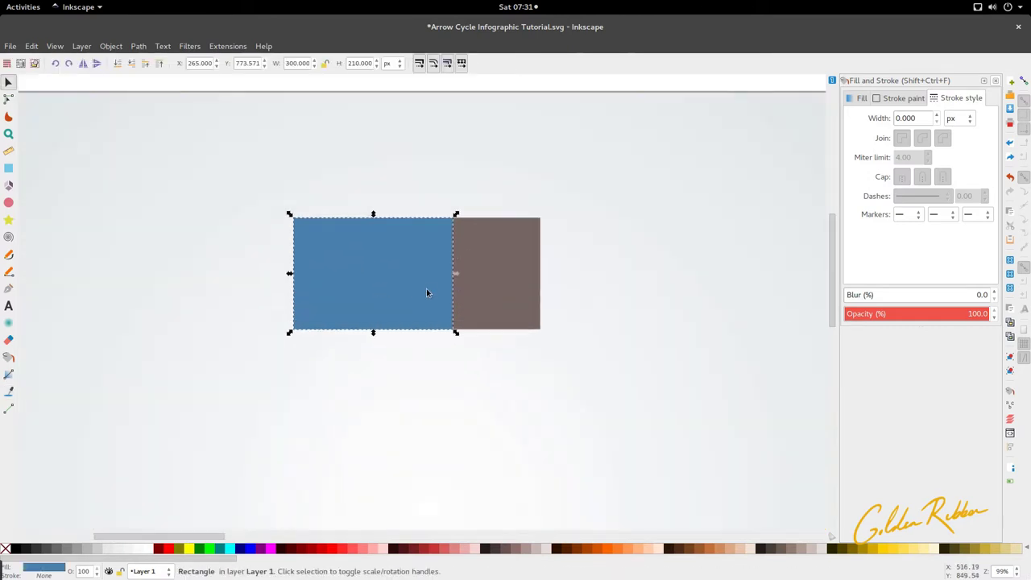
Narrow the blue rectangle from its right side to about 166 px wide, ending at the brown rectangle's left edge.
drag(456, 277, 387, 284)
key(r)
key(s)
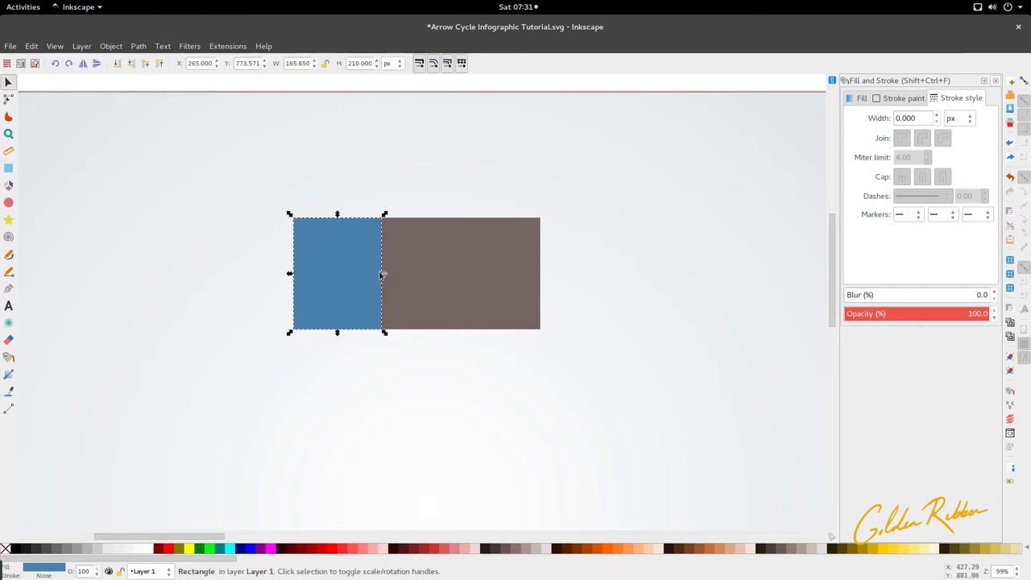
scroll(366, 286, down, 2)
scroll(367, 286, up, 2)
Convert the blue rectangle to a path and make its nodes editable.
key(r)
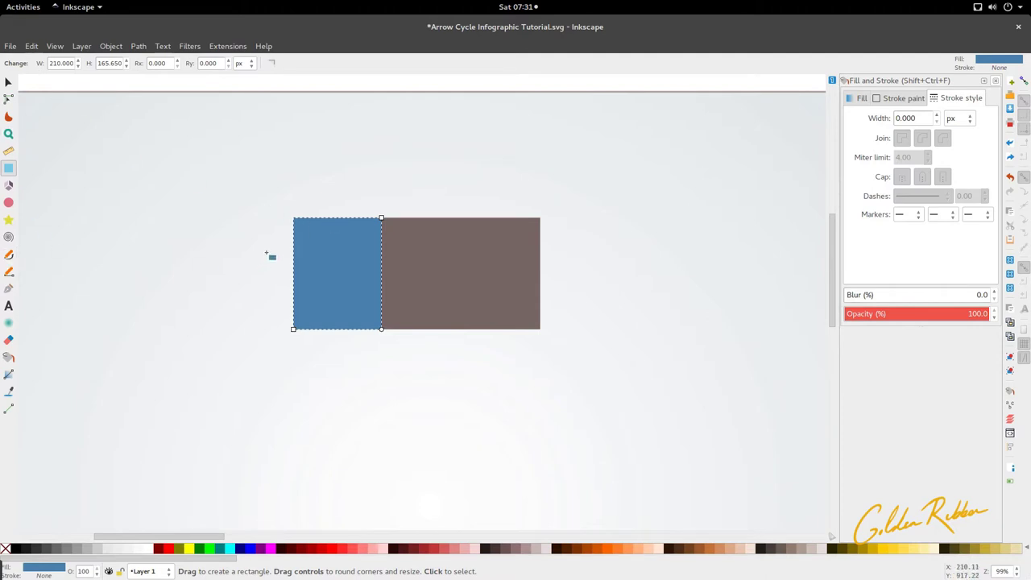
key(s)
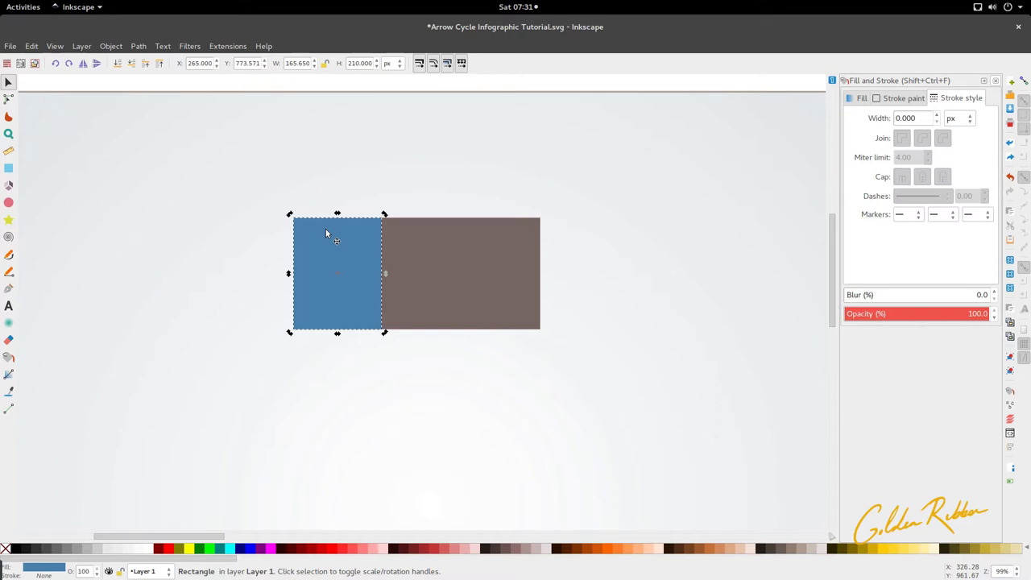
key(ctrl)
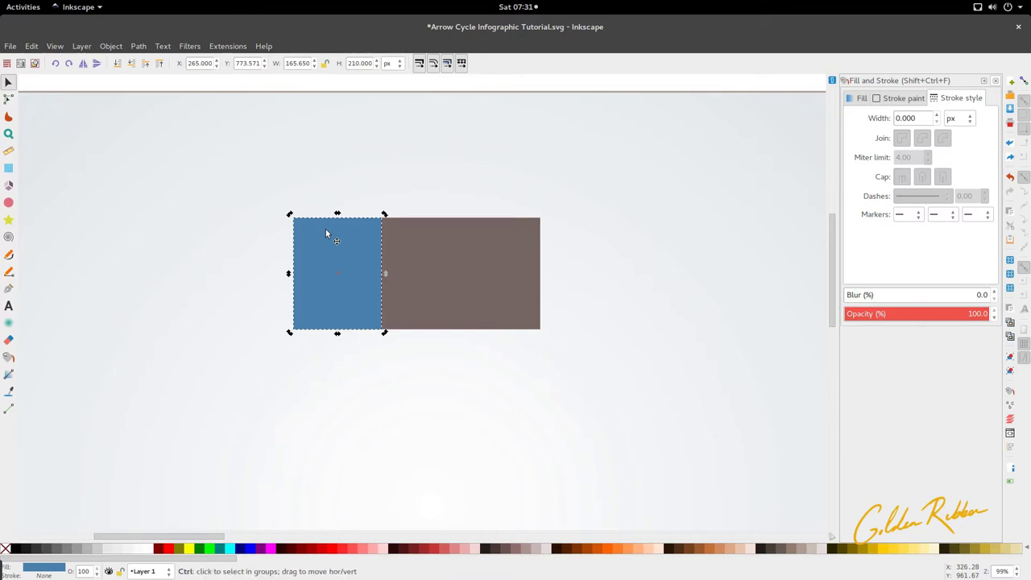
key(ctrl+shift+c)
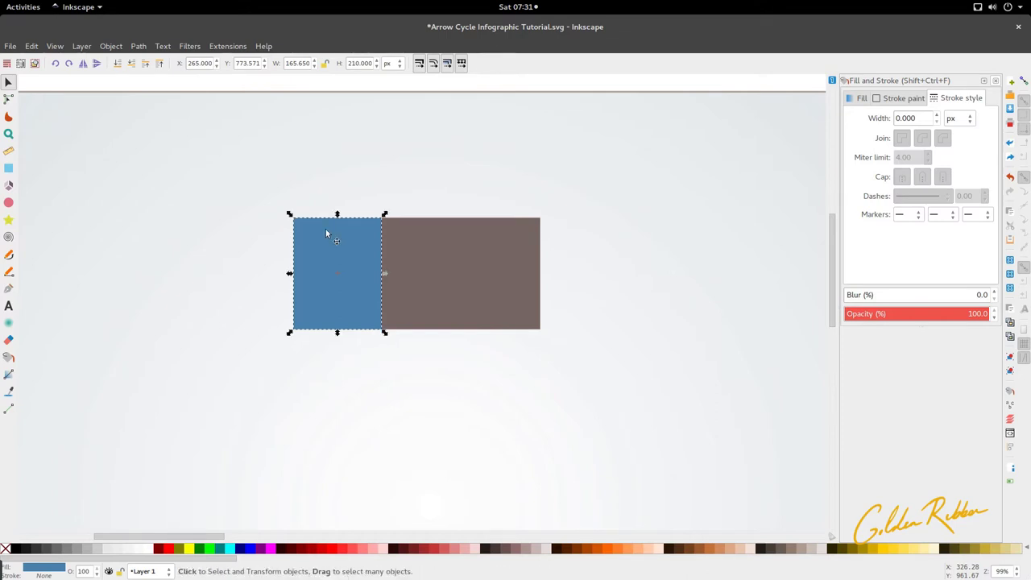
key(n)
click(163, 46)
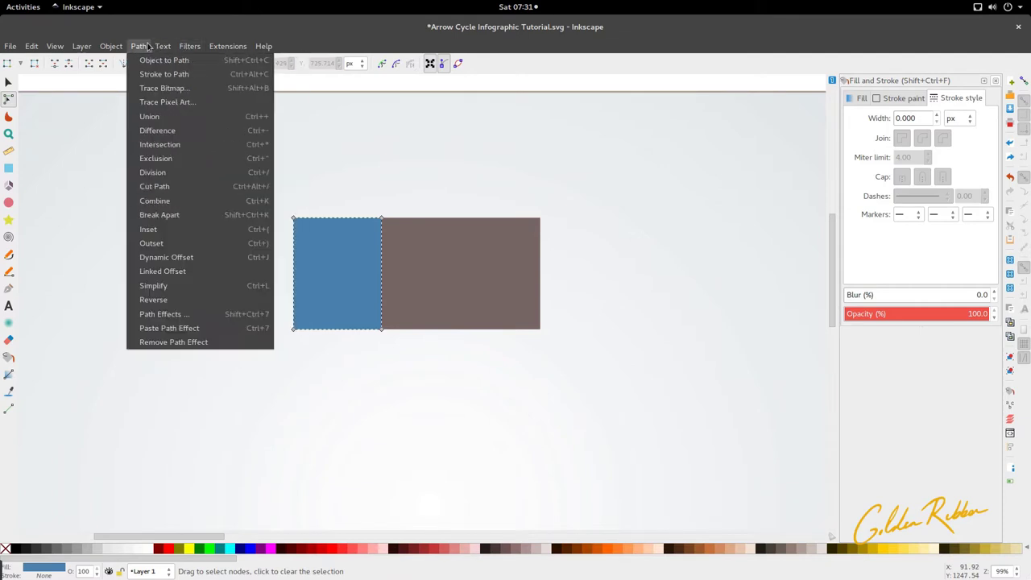
mouse_move(139, 46)
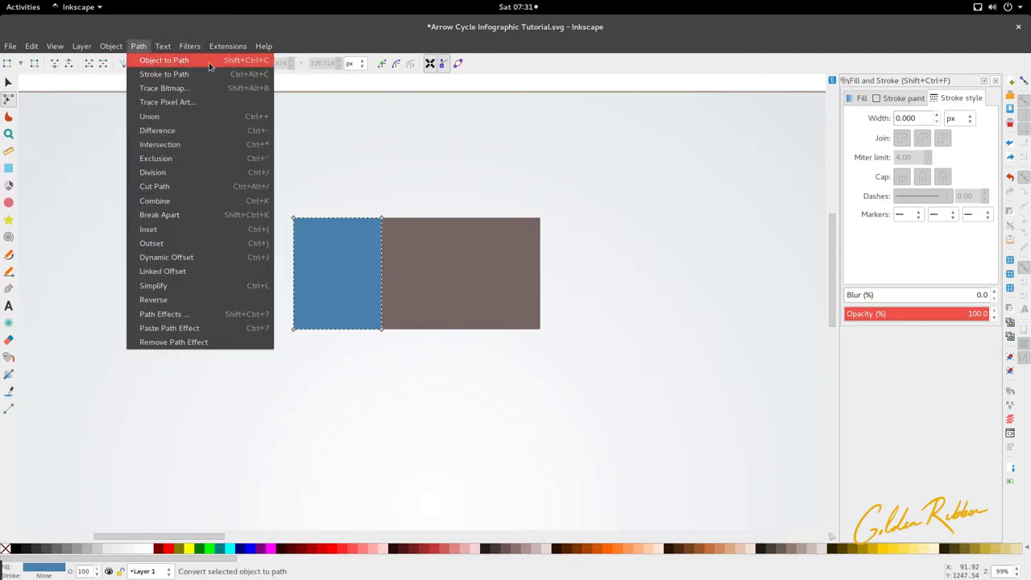
click(311, 256)
Insert a node midway between the two left corner nodes of the blue path.
drag(313, 208, 271, 343)
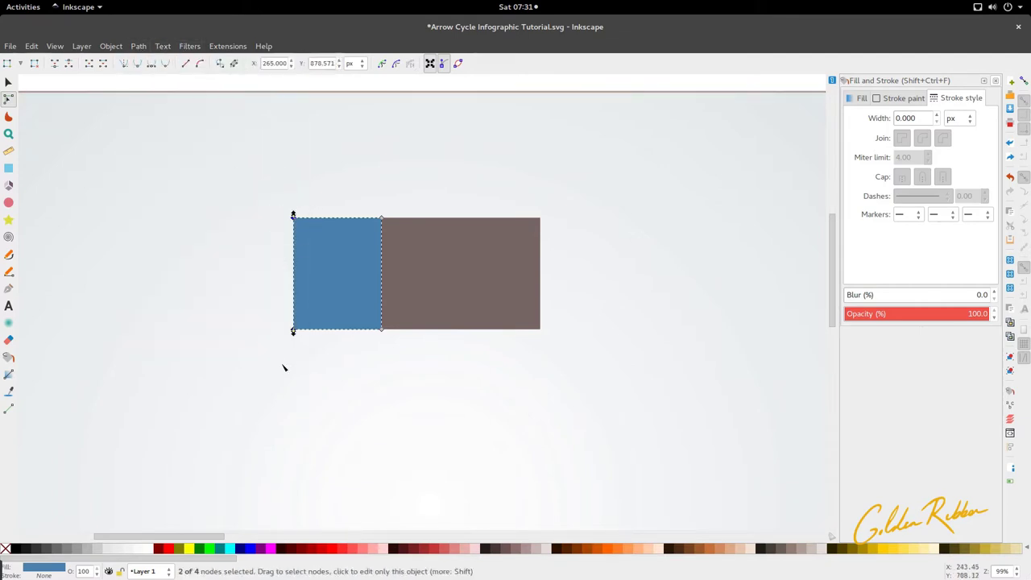
click(284, 329)
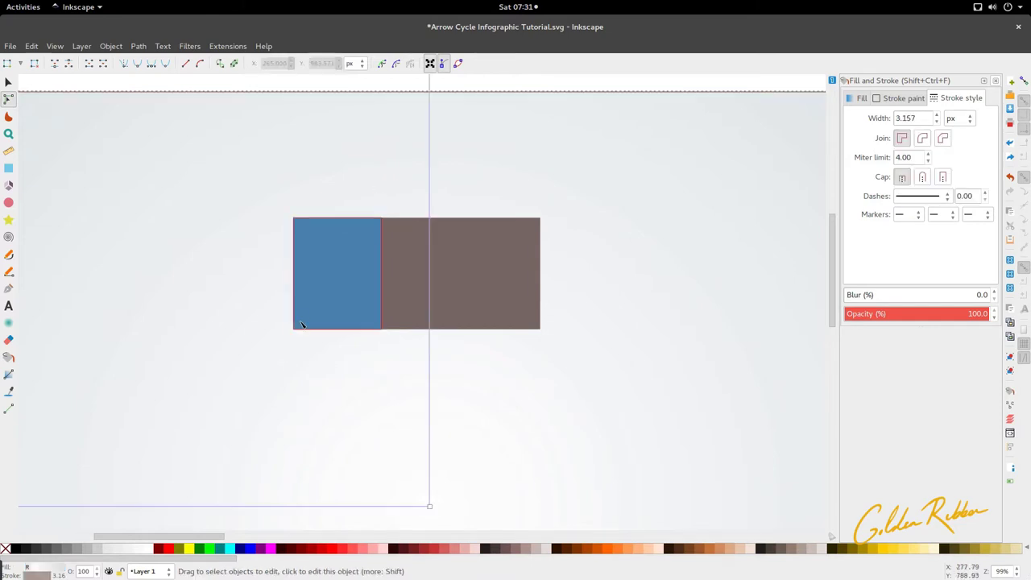
click(294, 219)
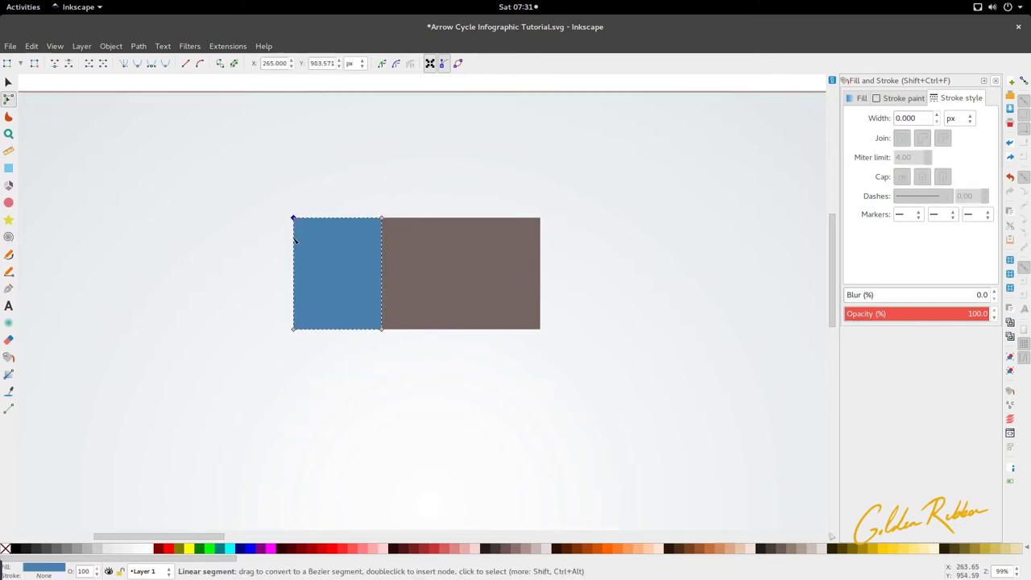
click(293, 329)
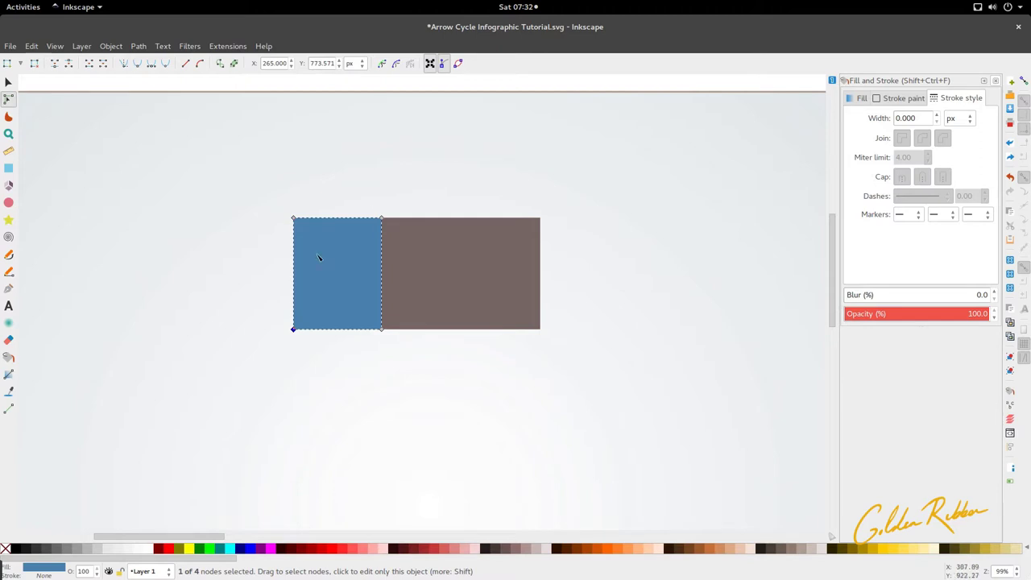
key(space)
key(space)
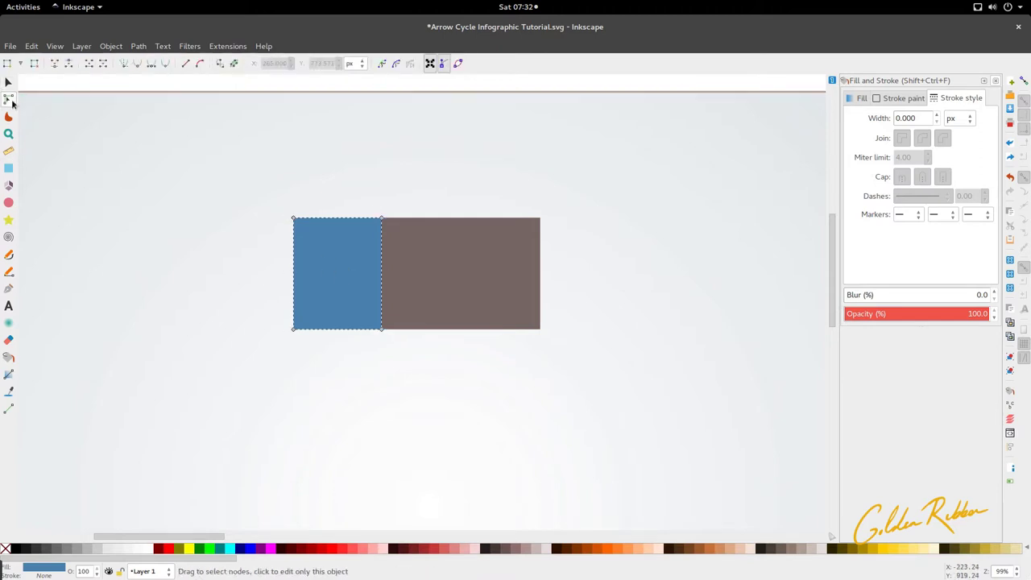
drag(271, 173, 311, 400)
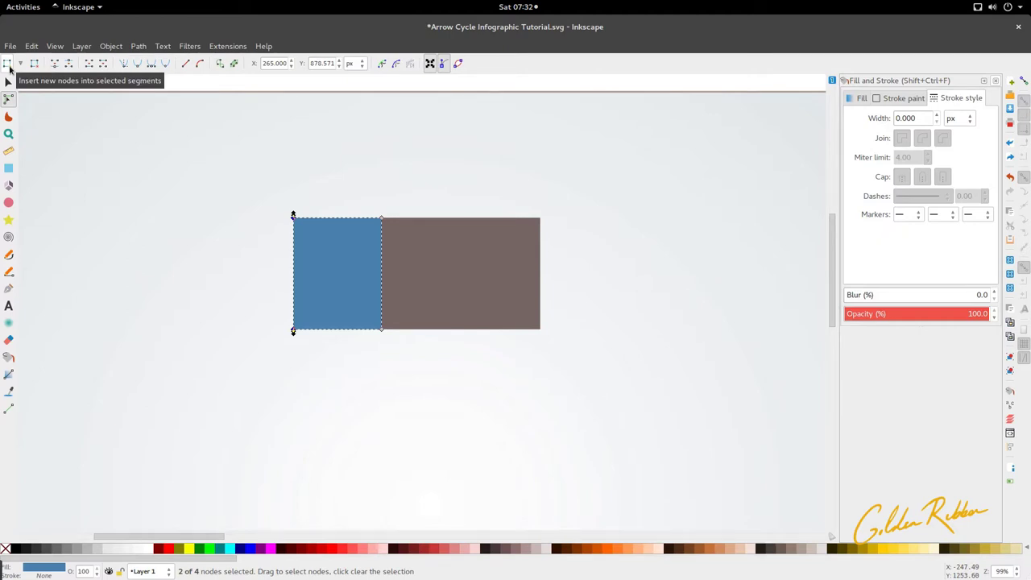
click(137, 219)
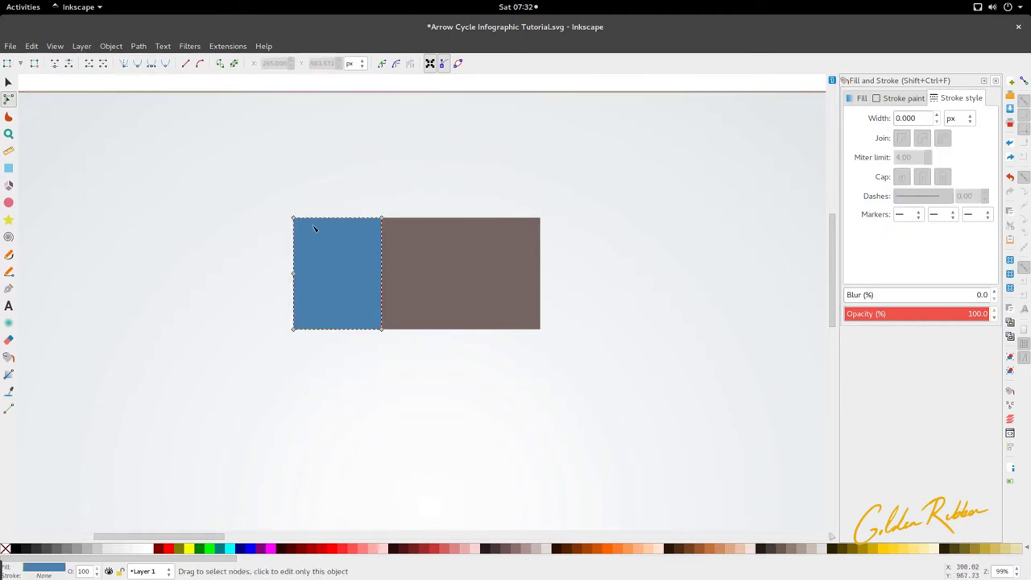
drag(319, 245, 278, 201)
drag(266, 310, 308, 346)
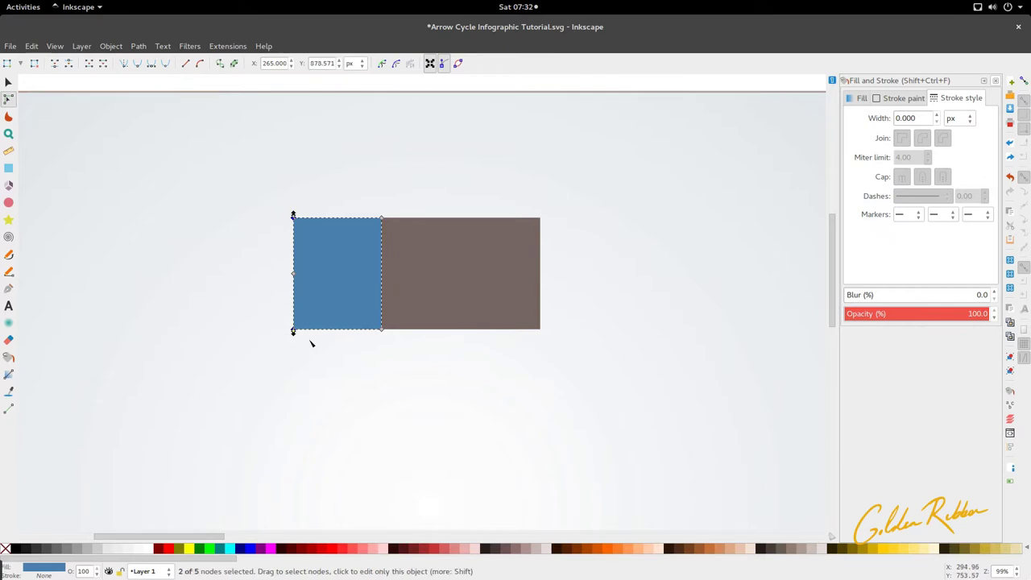
key(shift+s)
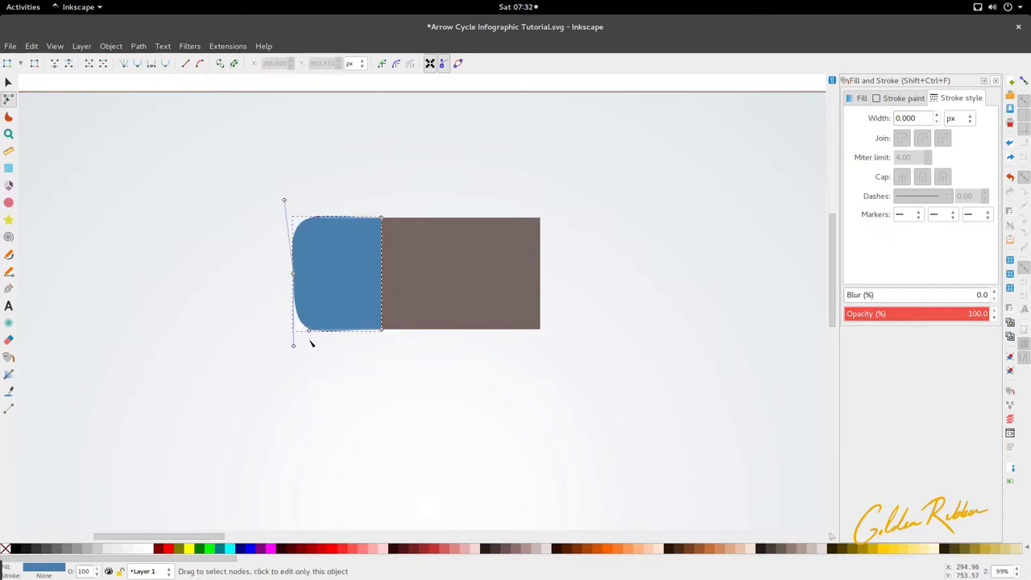
key(ctrl+z)
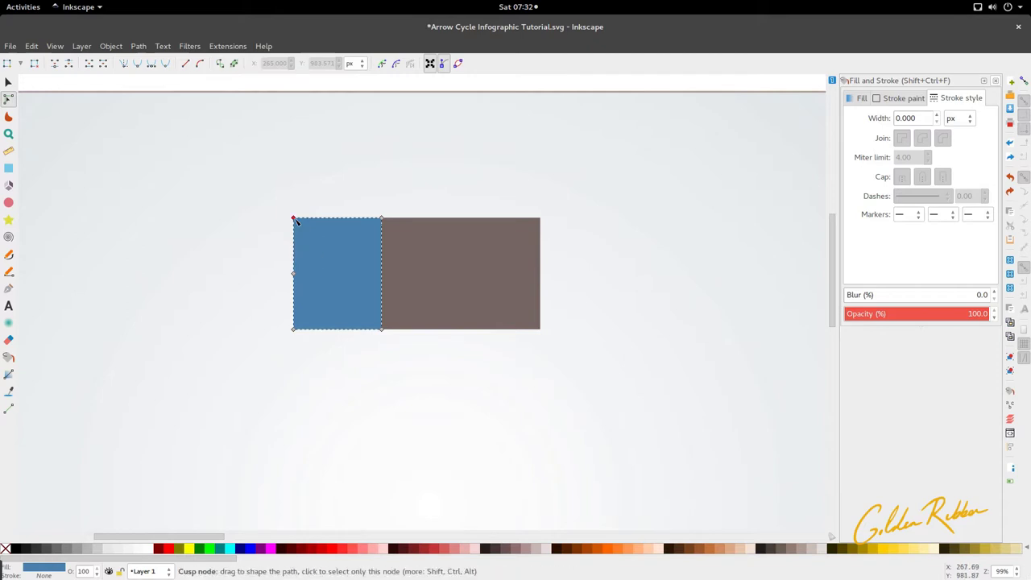
Shape the blue path into a left-pointing arrowhead by moving both left corner nodes right about 137 px and pulling the tip node slightly inward.
drag(299, 209, 267, 236)
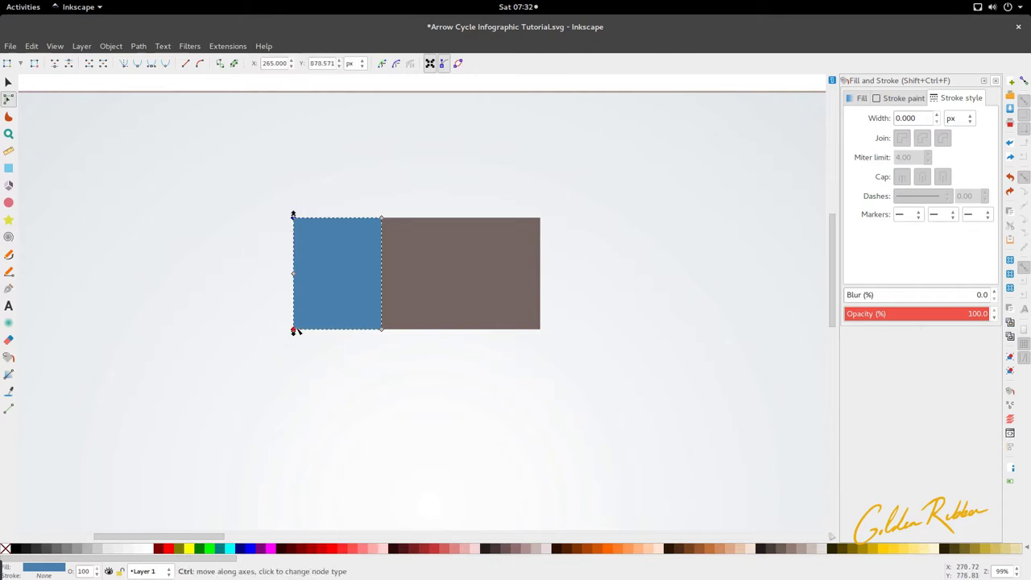
drag(294, 331, 370, 341)
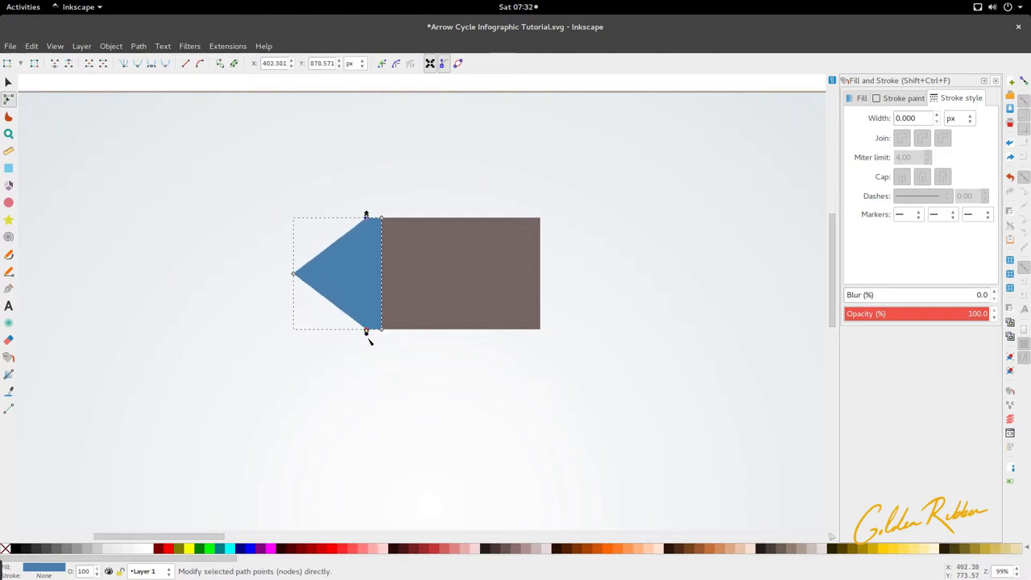
drag(295, 274, 318, 280)
key(s)
click(420, 312)
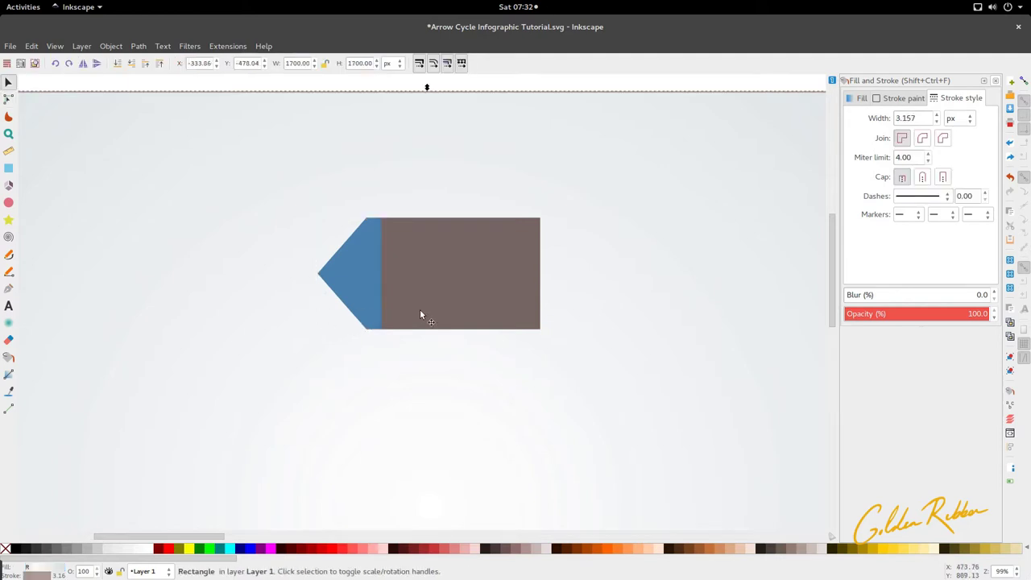
scroll(342, 290, up, 2)
scroll(342, 290, down, 2)
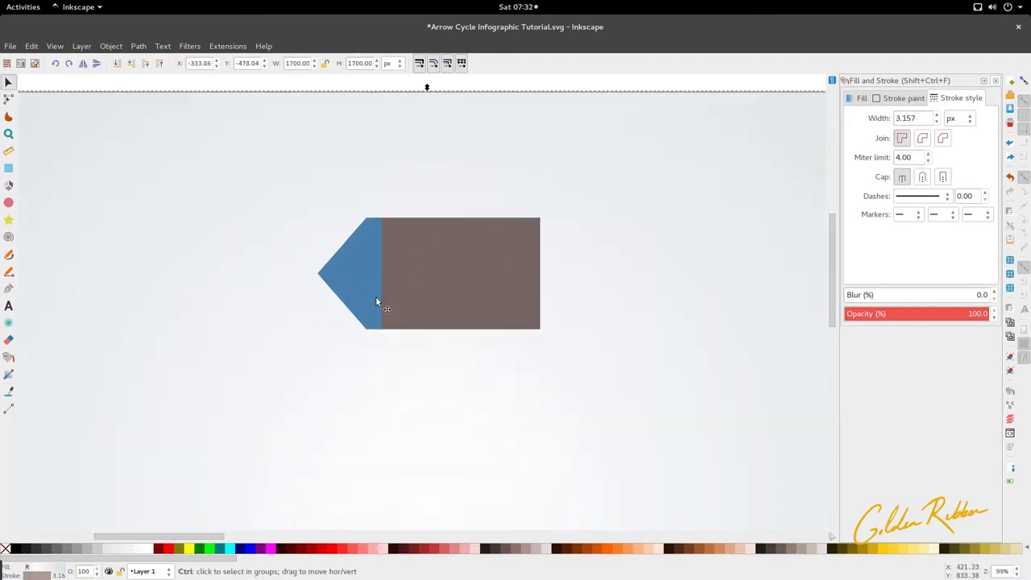
Examine the brown rectangle's right edge and lower right corner up close.
scroll(376, 296, up, 2)
scroll(379, 296, right, 5)
key(r)
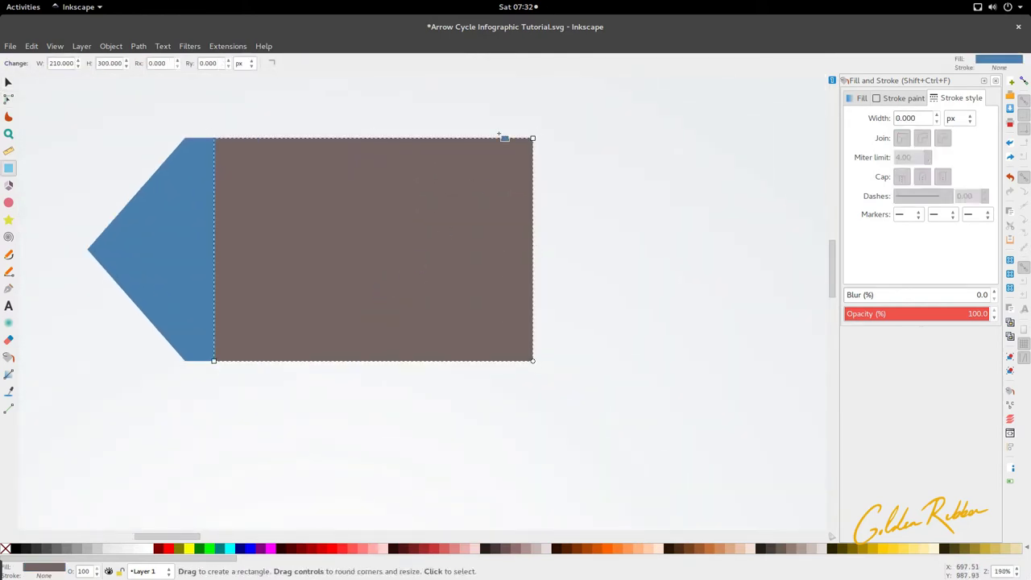
scroll(508, 185, up, 3)
scroll(551, 446, up, 4)
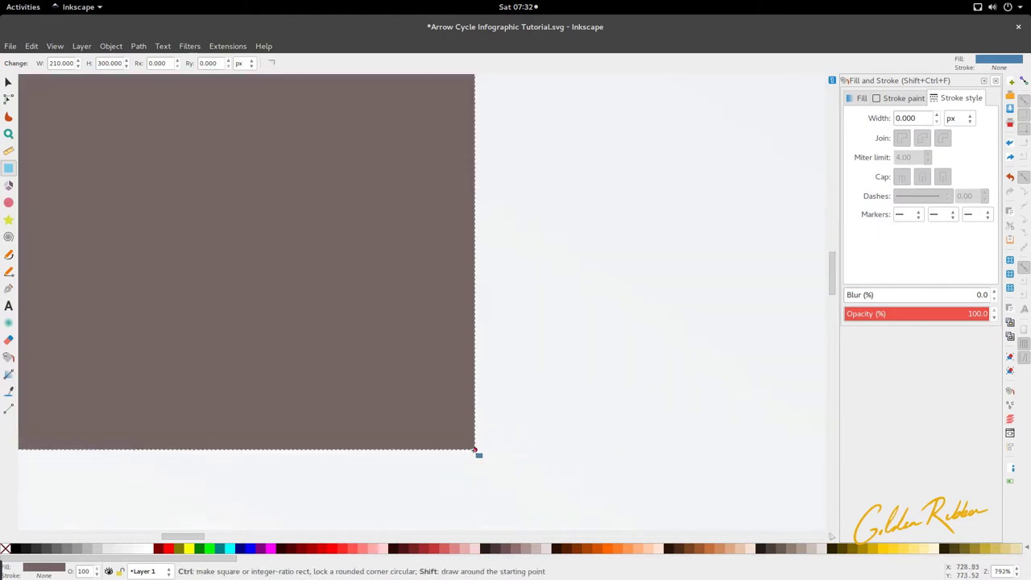
key(s)
scroll(479, 217, up, 2)
scroll(477, 145, up, 3)
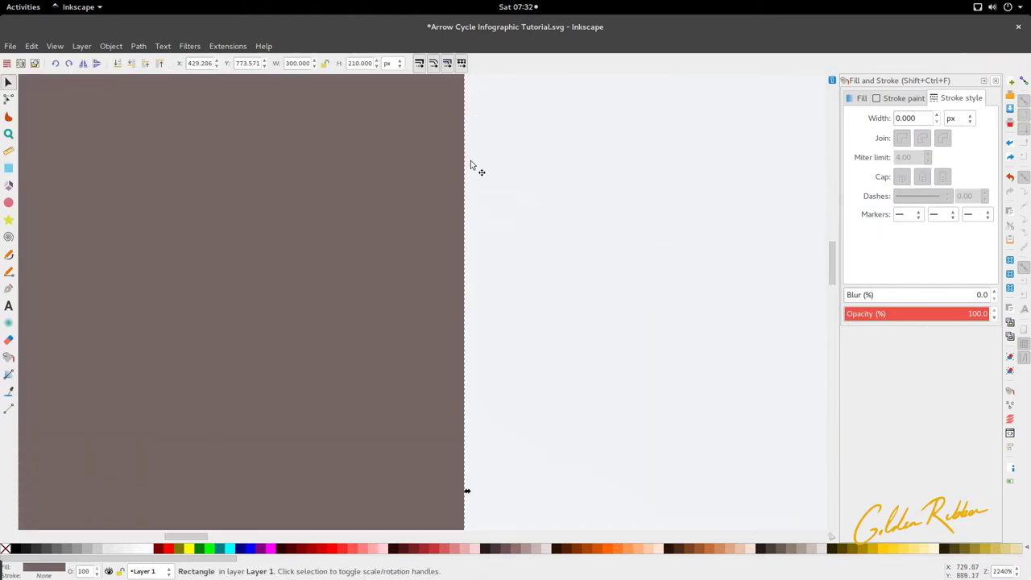
scroll(472, 162, down, 9)
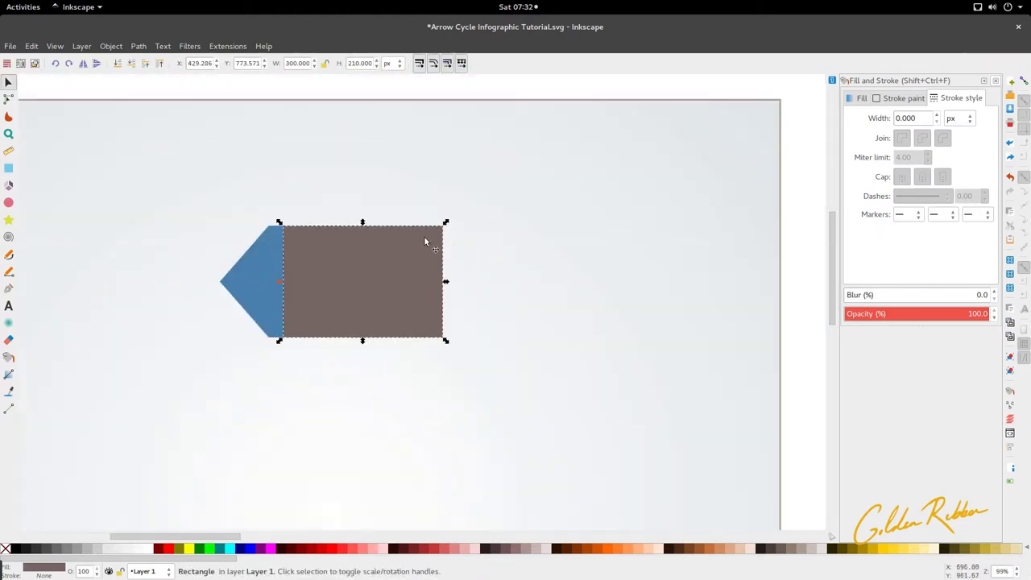
Convert the brown rectangle to a path and move its upper right corner node about 130 px left.
key(r)
key(ctrl)
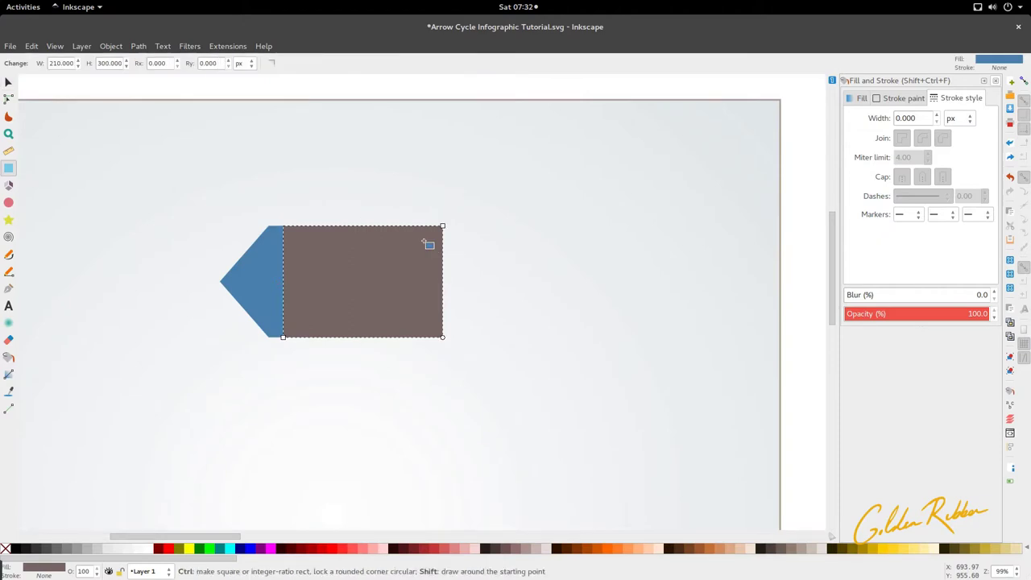
key(ctrl+shift+c)
key(n)
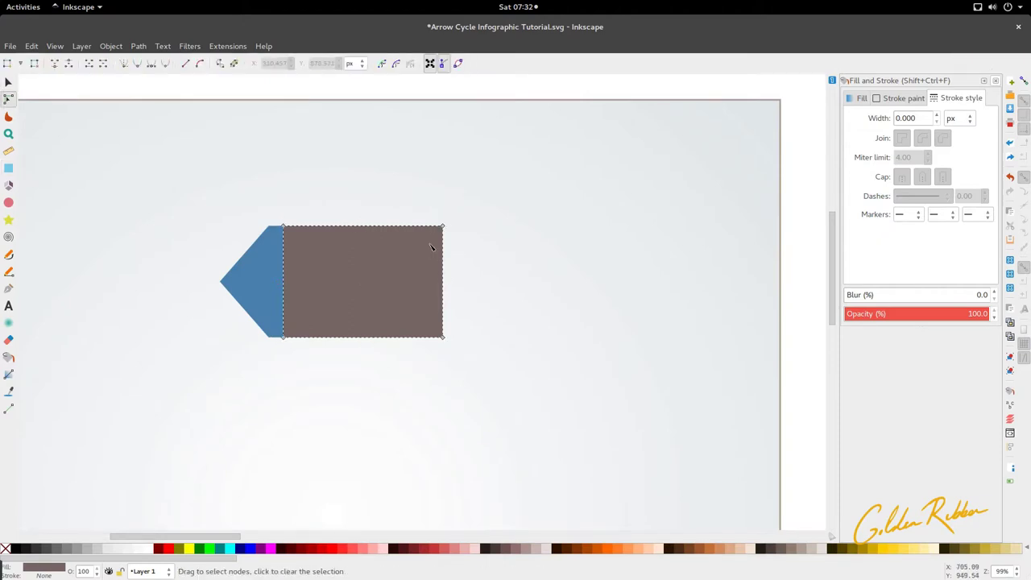
click(99, 49)
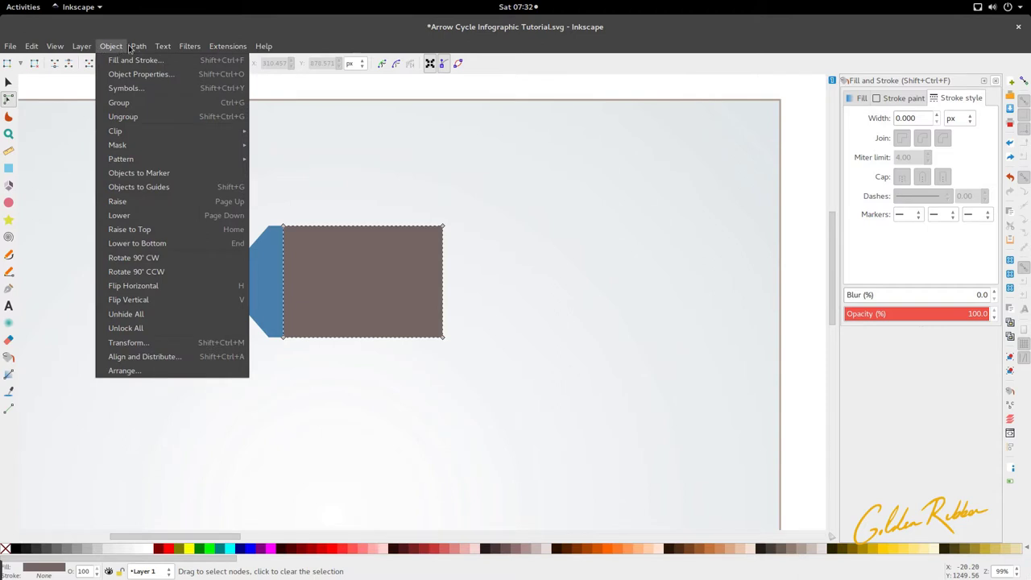
mouse_move(137, 47)
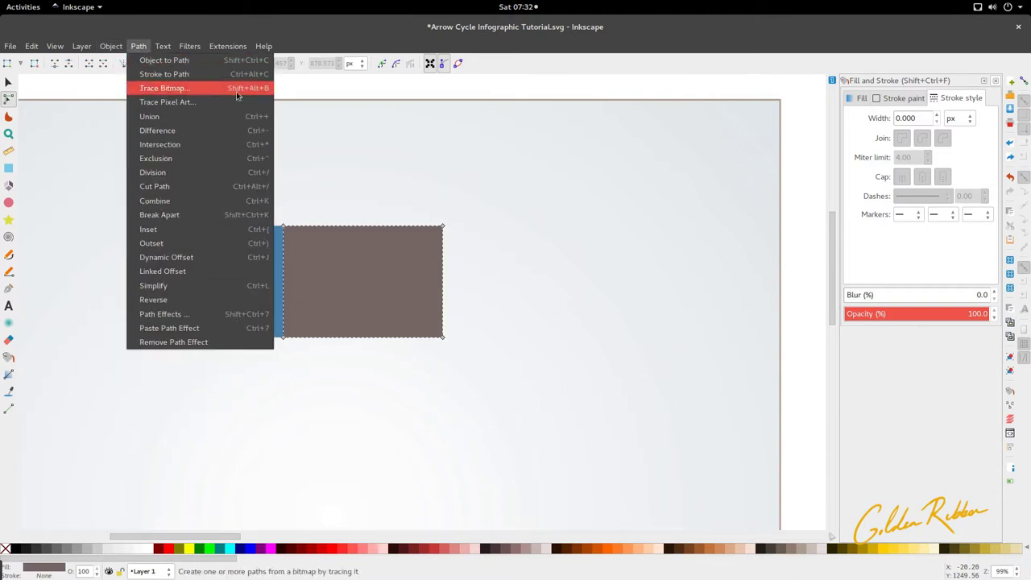
click(416, 211)
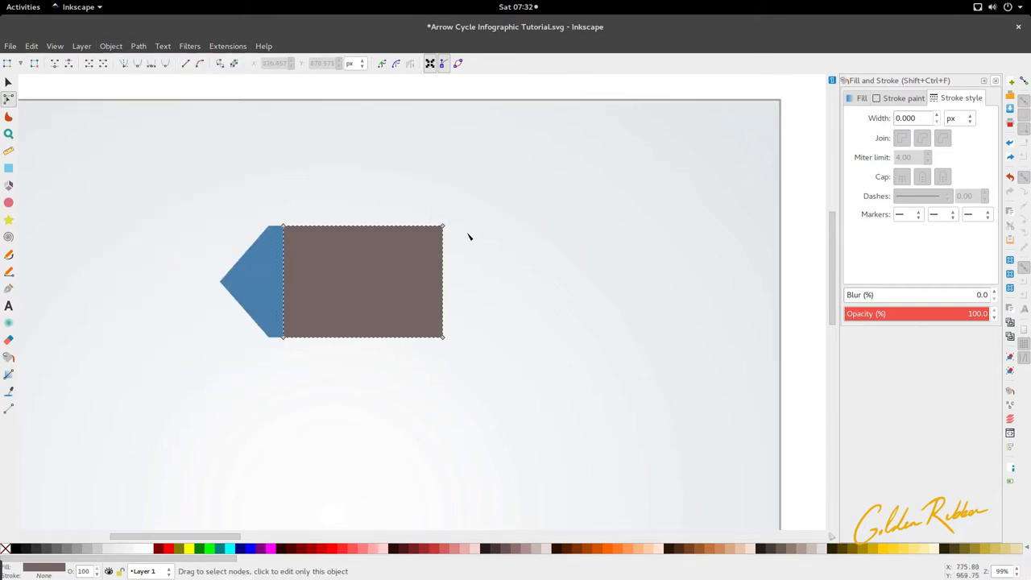
click(442, 227)
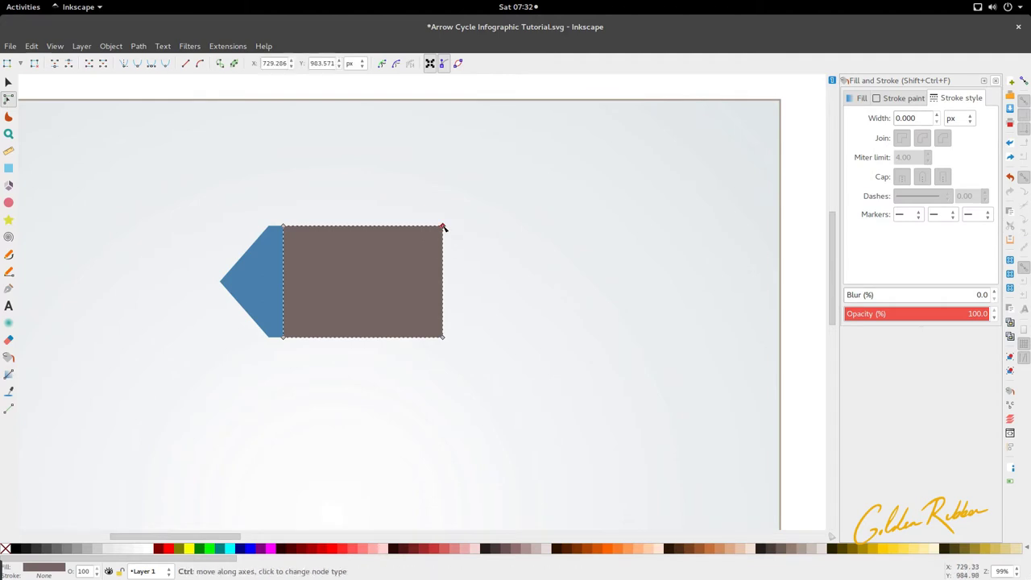
drag(443, 228, 374, 234)
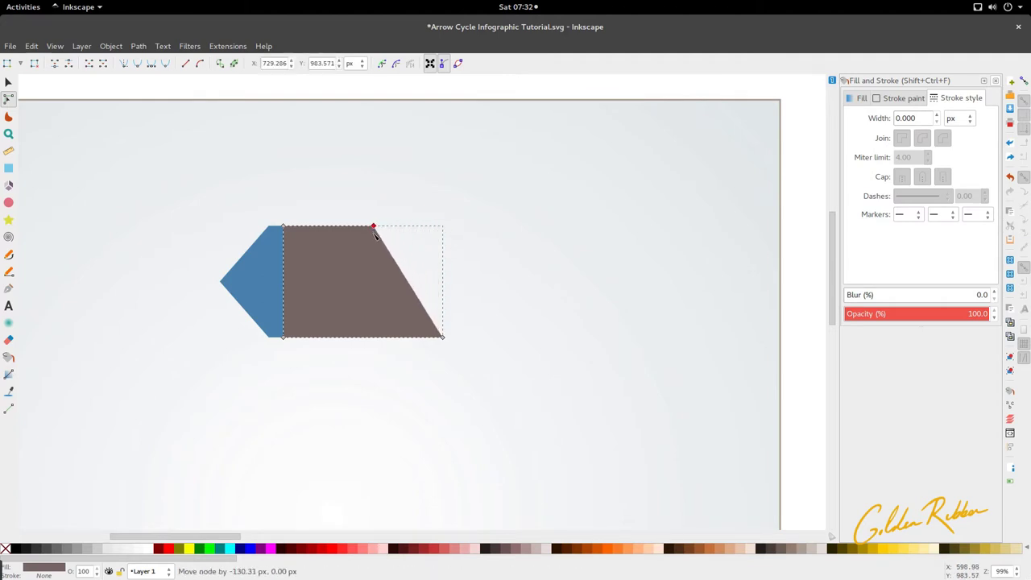
Fill the brown slanted shape with the blue sampled from the arrowhead.
key(s)
key(d)
click(267, 295)
key(s)
alt+click(384, 316)
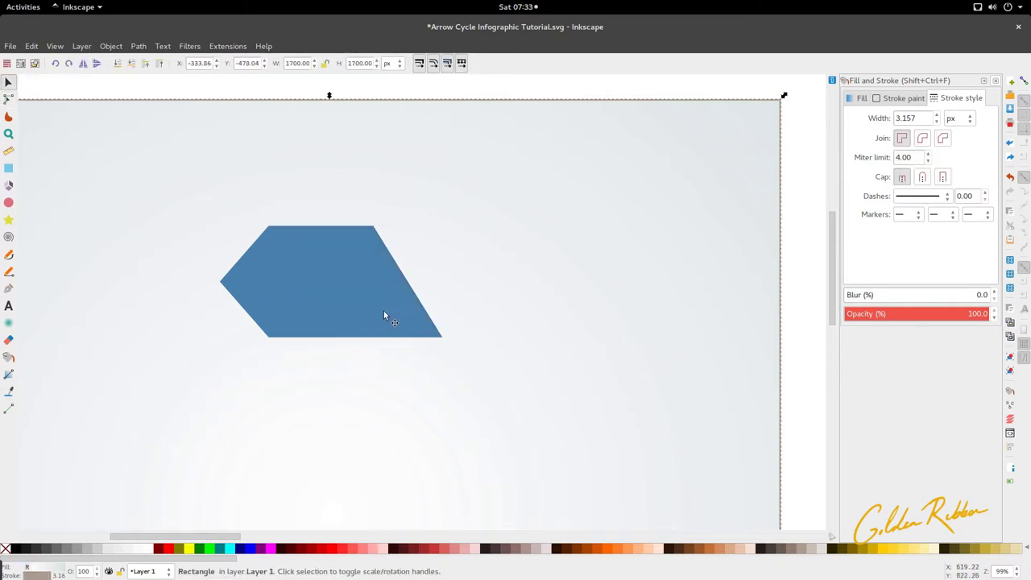
Stretch the arrowhead vertically about its centre to a height of about 277 px.
scroll(383, 317, down, 7)
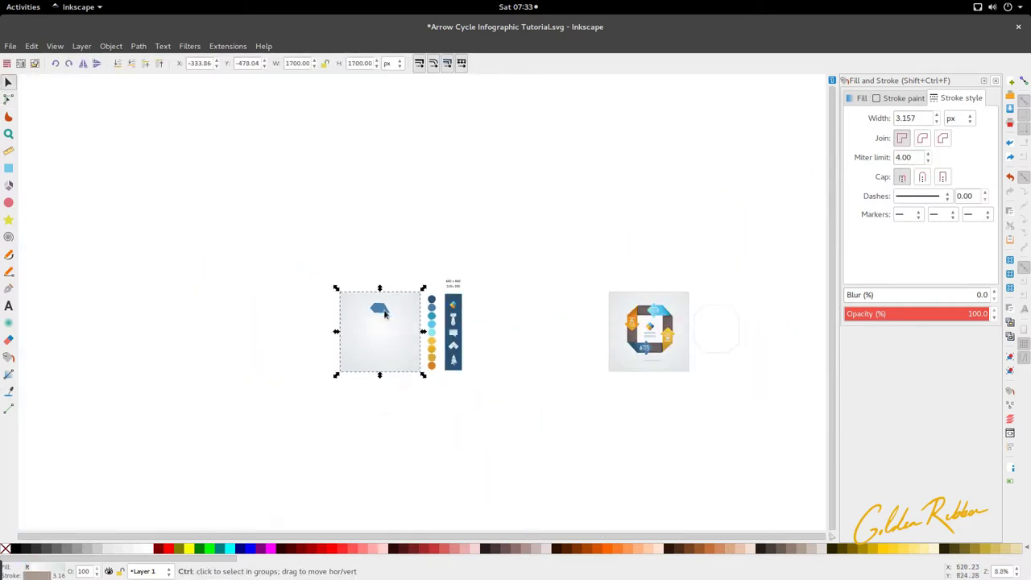
scroll(385, 314, up, 1)
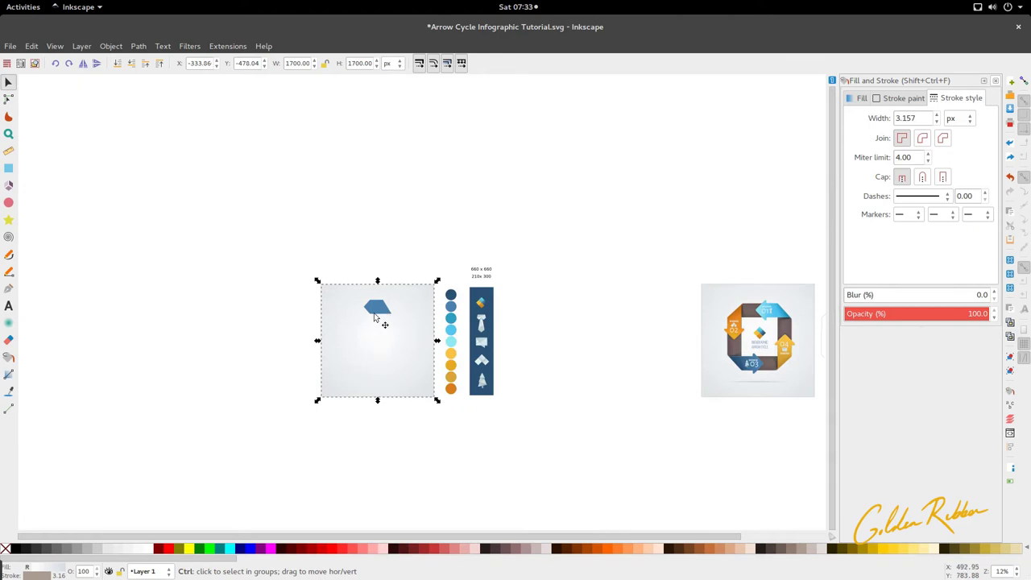
scroll(374, 317, up, 4)
ctrl+click(368, 315)
scroll(375, 311, up, 2)
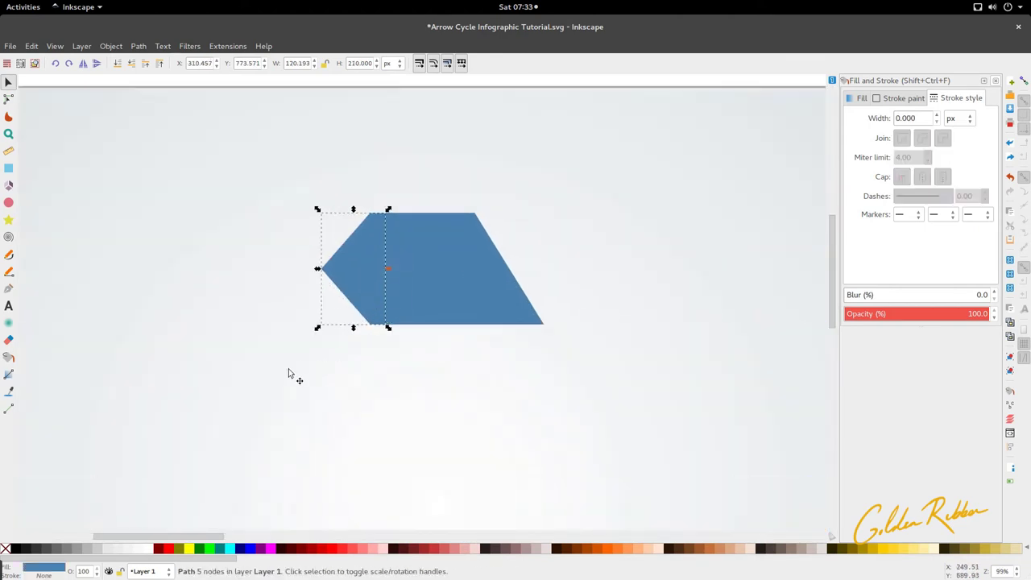
key(n)
key(s)
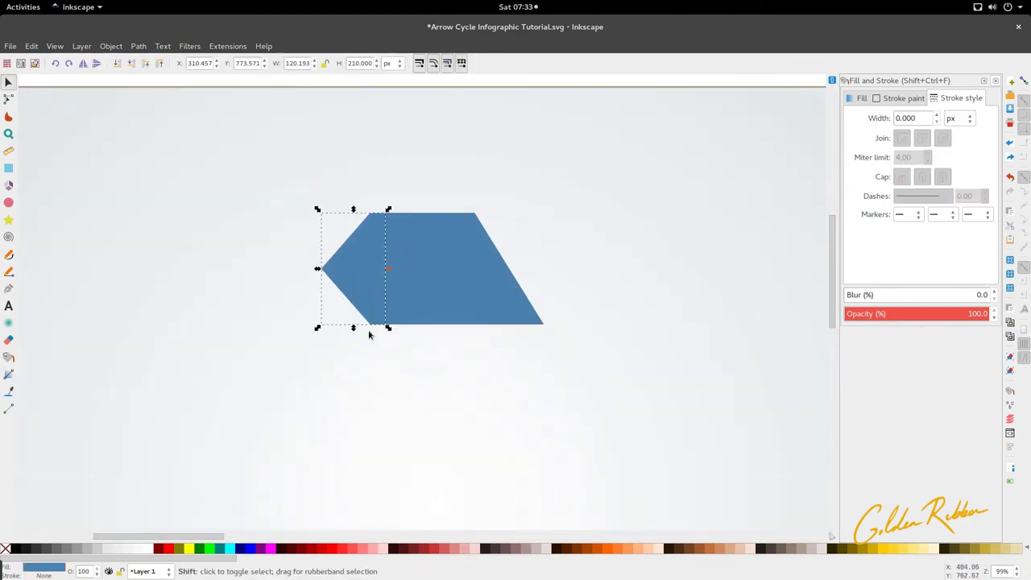
drag(360, 332, 354, 347)
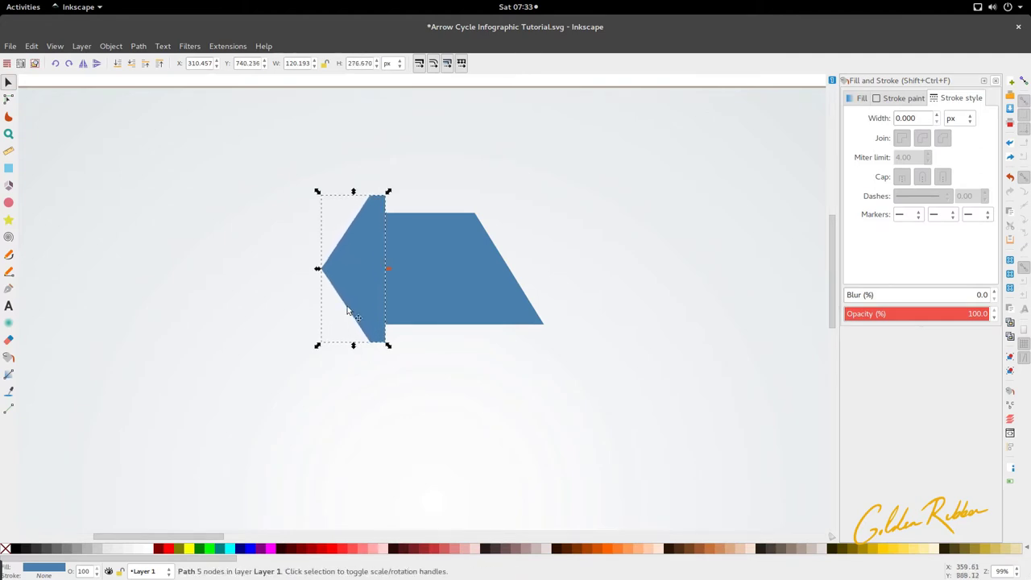
Lengthen the arrowhead by moving its tip node slightly further left along the horizontal axis.
key(n)
drag(323, 270, 312, 270)
key(s)
click(309, 272)
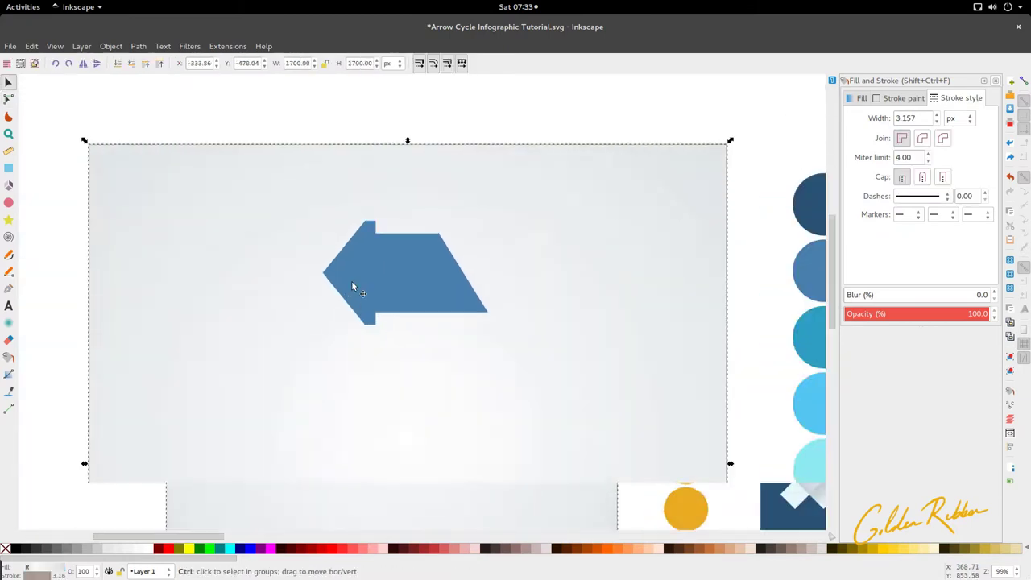
key(n)
click(315, 269)
drag(313, 270, 308, 270)
key(s)
click(404, 254)
scroll(404, 254, down, 2)
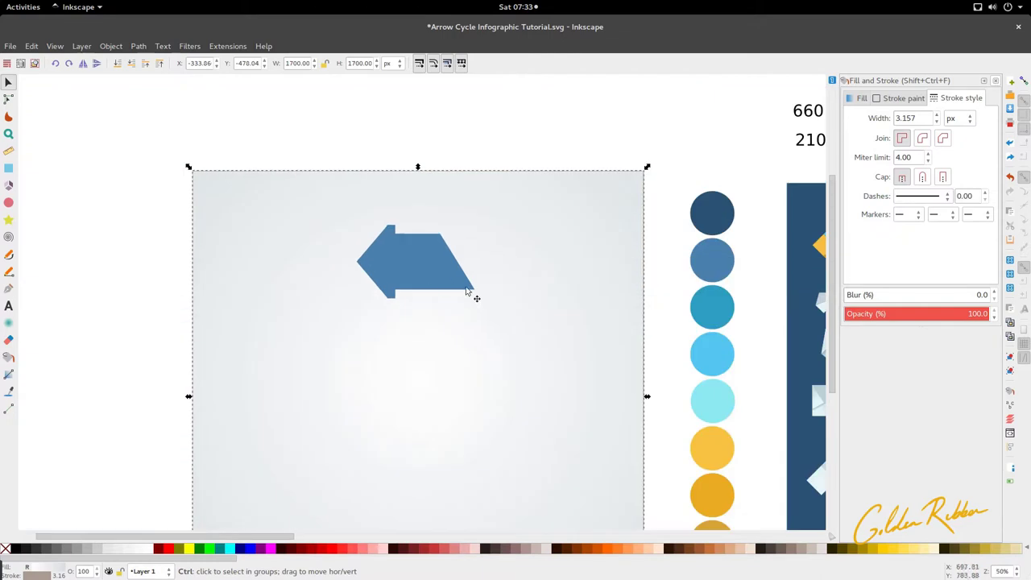
Move the slanted band's lower right corner node horizontally right to an X position of about 746 px.
scroll(469, 292, up, 2)
key(n)
click(468, 292)
drag(479, 292, 489, 291)
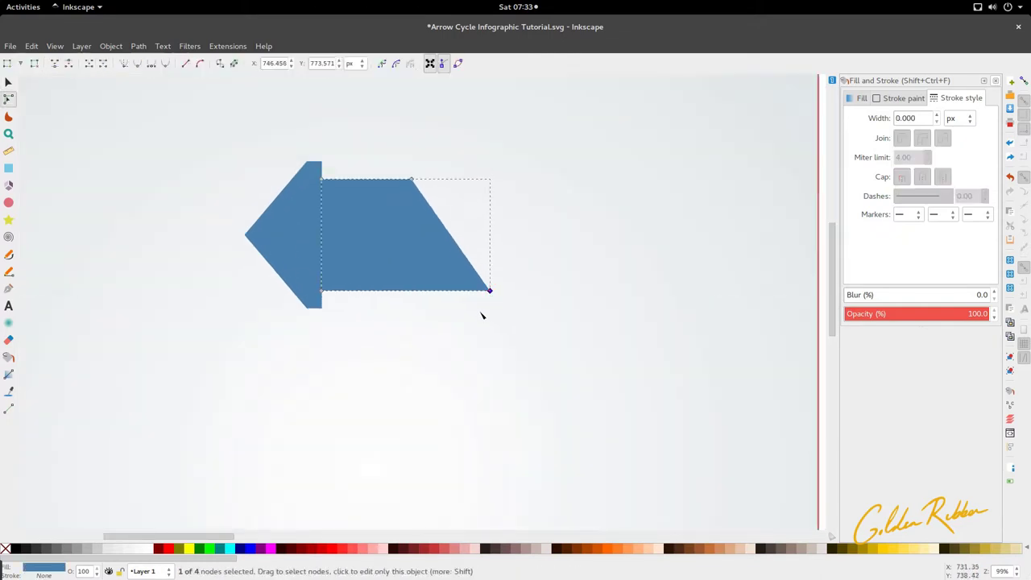
key(s)
click(405, 254)
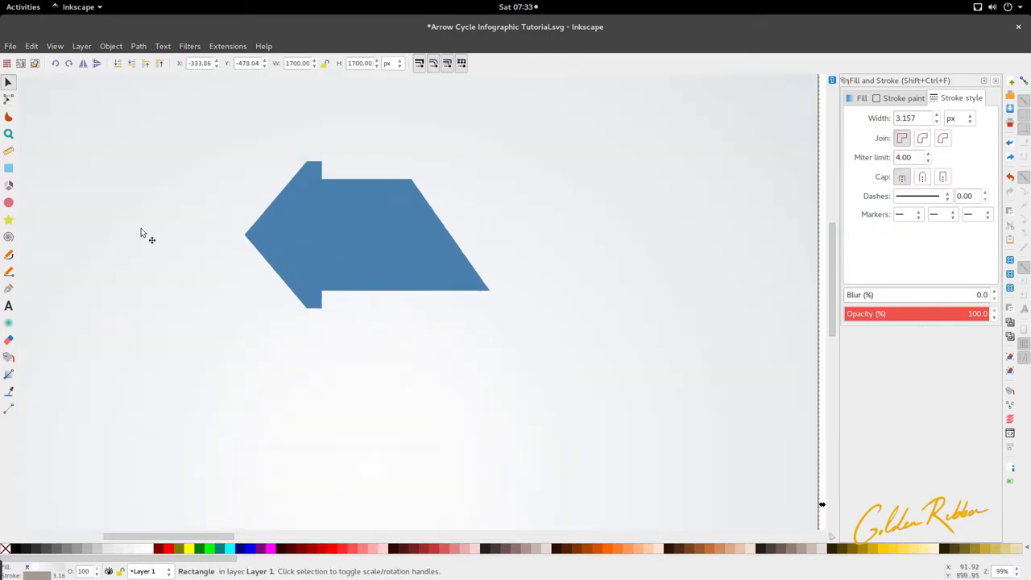
Try drawing a small circle directly over the arrowhead's upper corner.
click(9, 203)
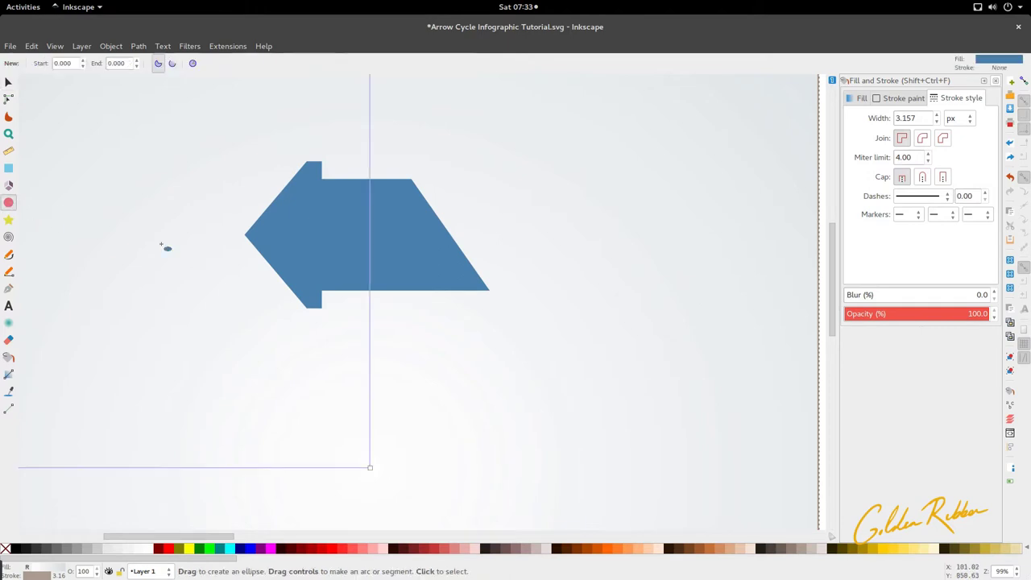
scroll(283, 166, up, 4)
scroll(414, 160, down, 2)
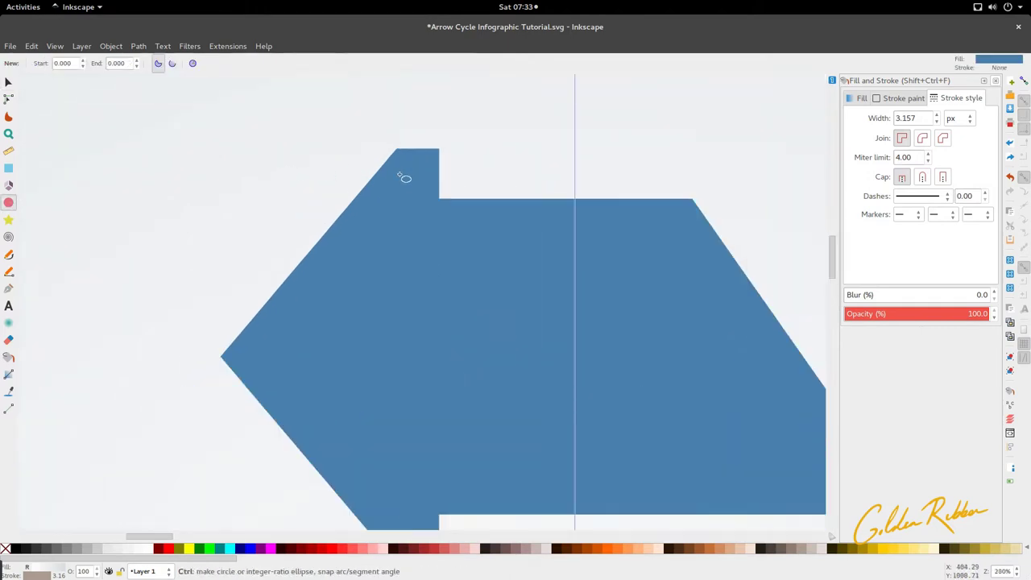
drag(403, 175, 422, 199)
scroll(421, 200, down, 4)
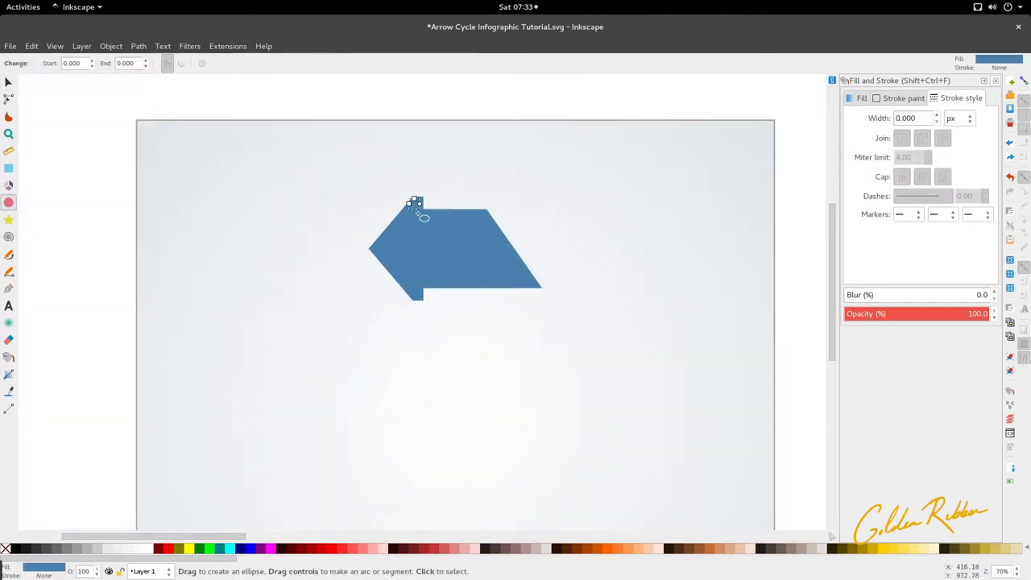
scroll(417, 206, up, 4)
key(s)
key(Escape)
scroll(417, 212, down, 4)
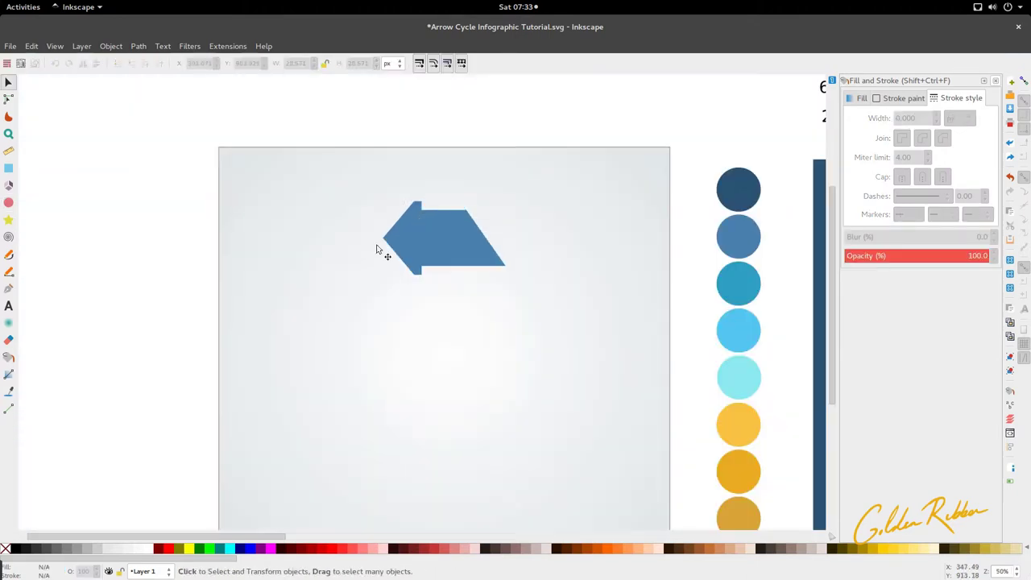
Draw a circle about 33 px across beside the arrowhead and fill it with the light cyan palette colour #8eeaf2.
click(8, 203)
scroll(459, 216, up, 3)
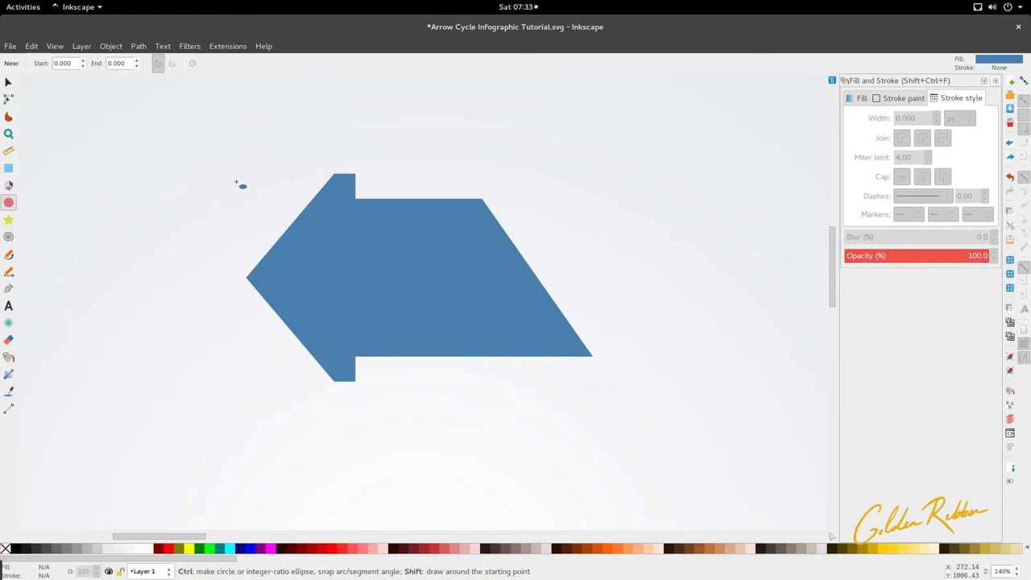
drag(237, 182, 249, 194)
scroll(250, 194, down, 3)
key(d)
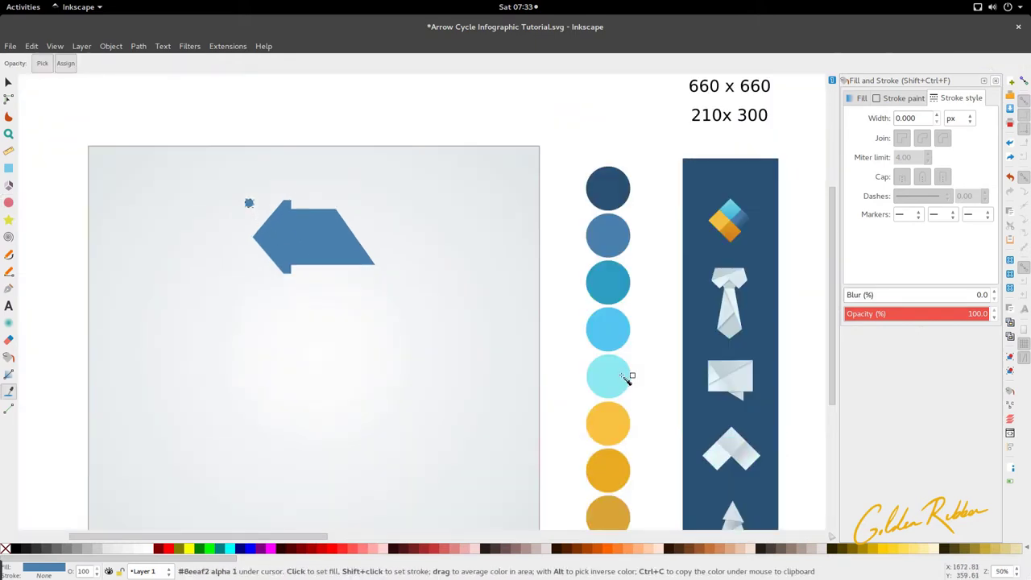
click(622, 376)
Move the cyan circle onto the arrowhead's upper corner, within its top and right edges.
key(s)
scroll(278, 198, up, 4)
drag(142, 253, 313, 272)
scroll(294, 266, up, 4)
scroll(325, 255, up, 2)
scroll(325, 256, up, 3)
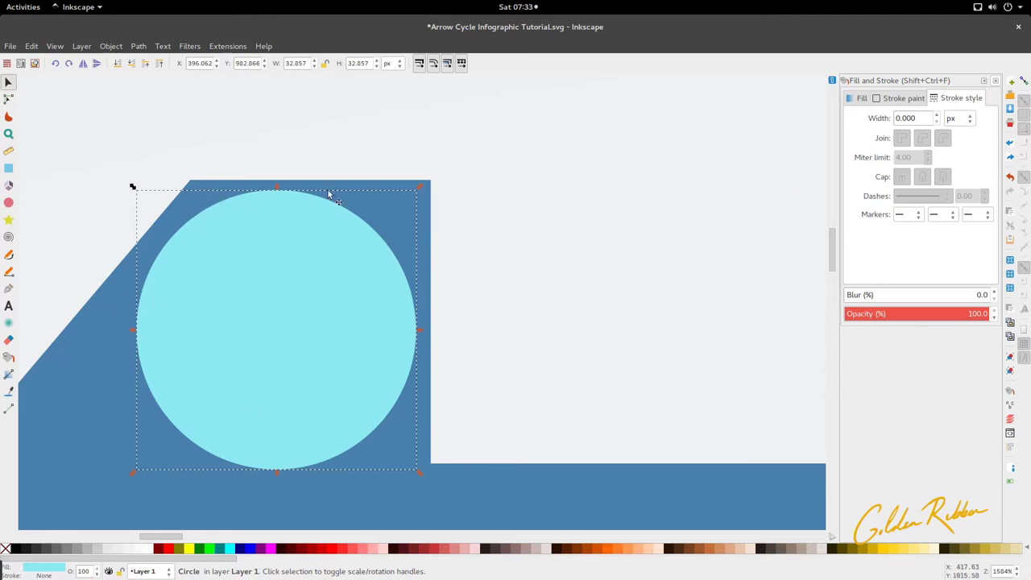
scroll(354, 266, down, 3)
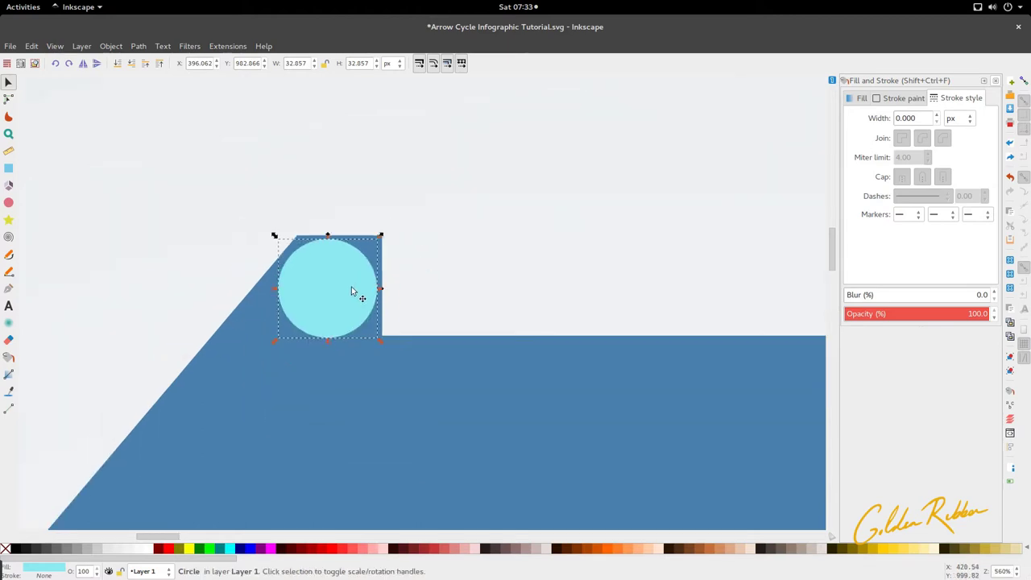
Enlarge the cyan circle to about 38.4 px across so it fills the arrowhead's upper corner.
drag(379, 340, 346, 315)
scroll(368, 314, up, 3)
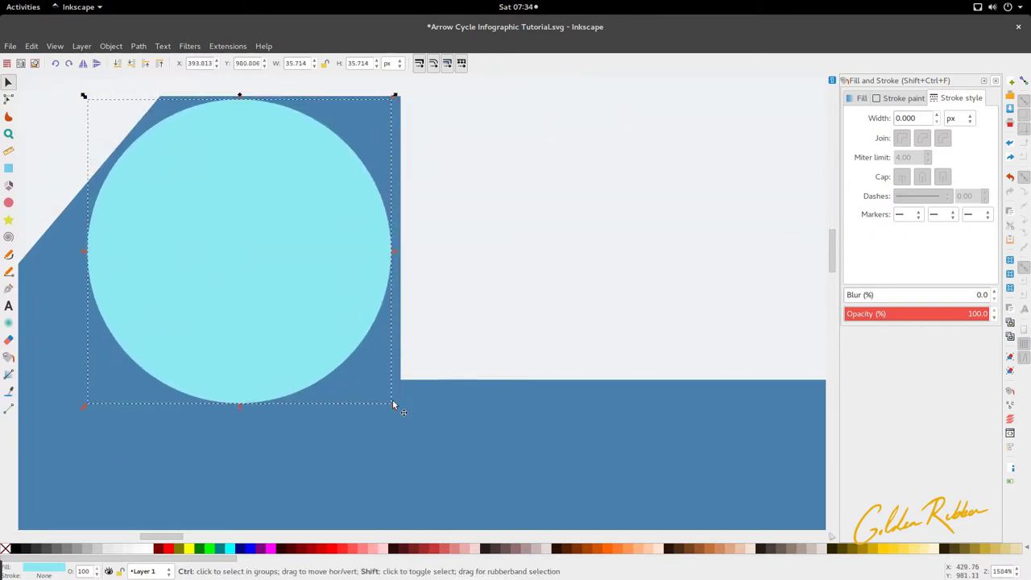
drag(394, 405, 401, 414)
drag(338, 305, 334, 309)
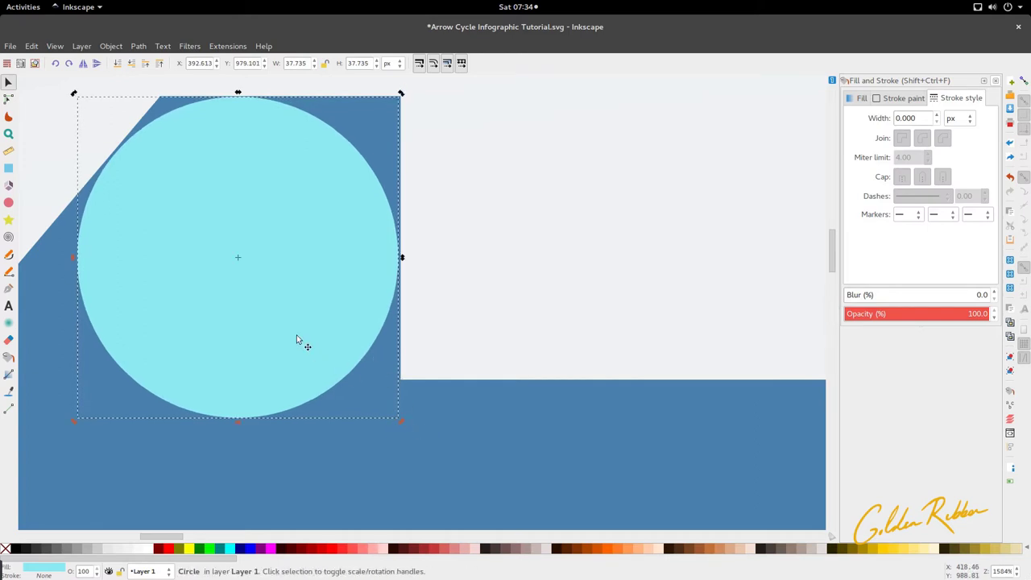
drag(402, 419, 406, 427)
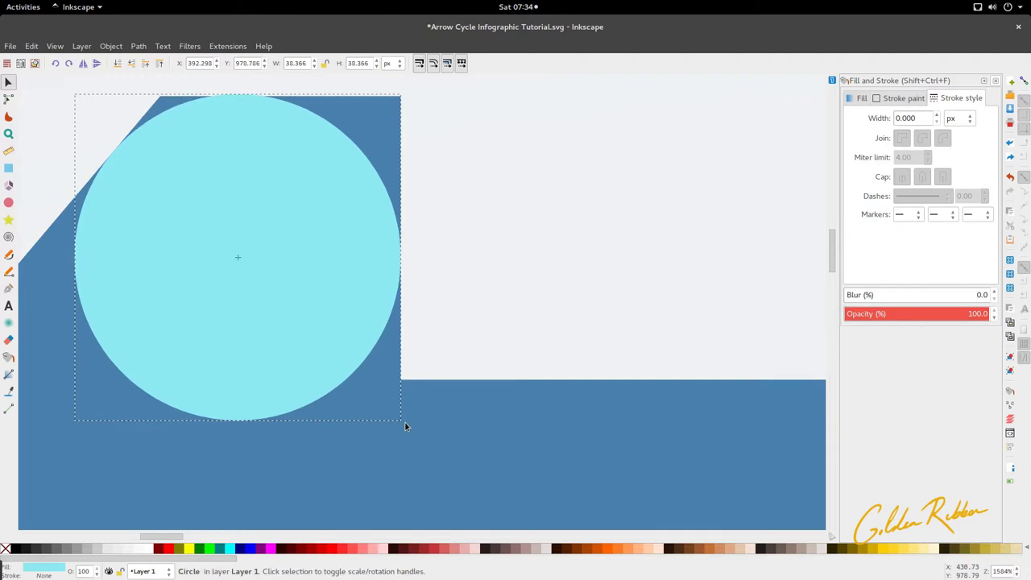
Nudge the cyan circle in fine increments until it lines up with the arrowhead's top and right edges.
key(alt+Left)
key(alt+Left)
key(alt+Left)
key(alt+Left)
key(alt+Left)
key(alt+Down)
key(alt+Down)
key(alt+Down)
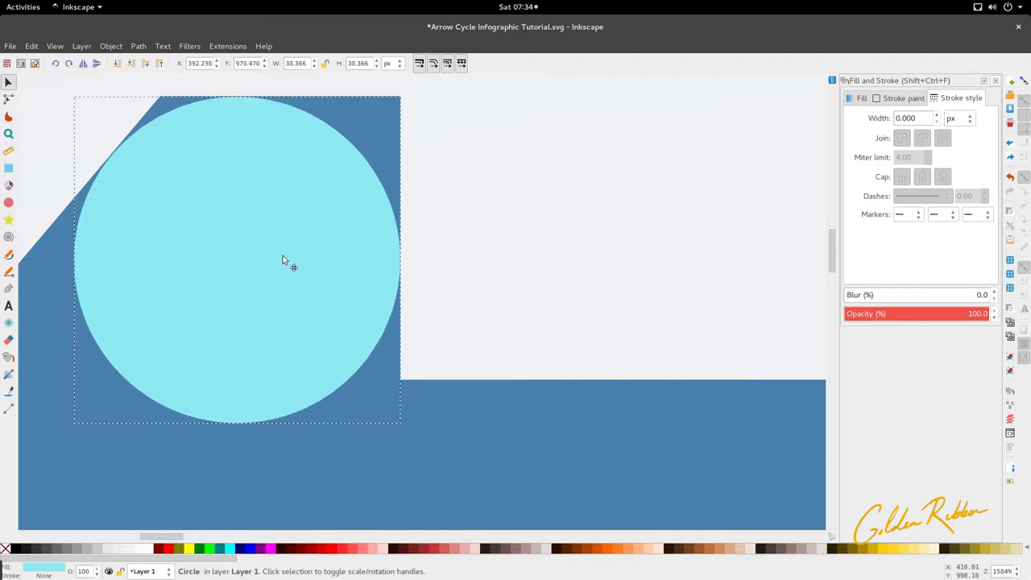
key(alt+Right)
key(alt+Right)
key(alt+Right)
key(alt+Right)
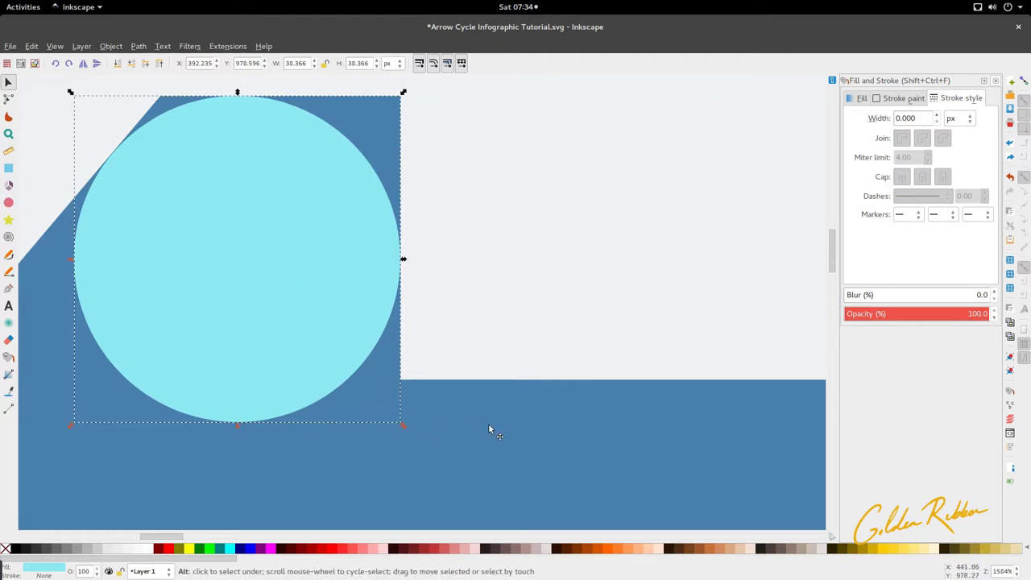
key(alt+Left)
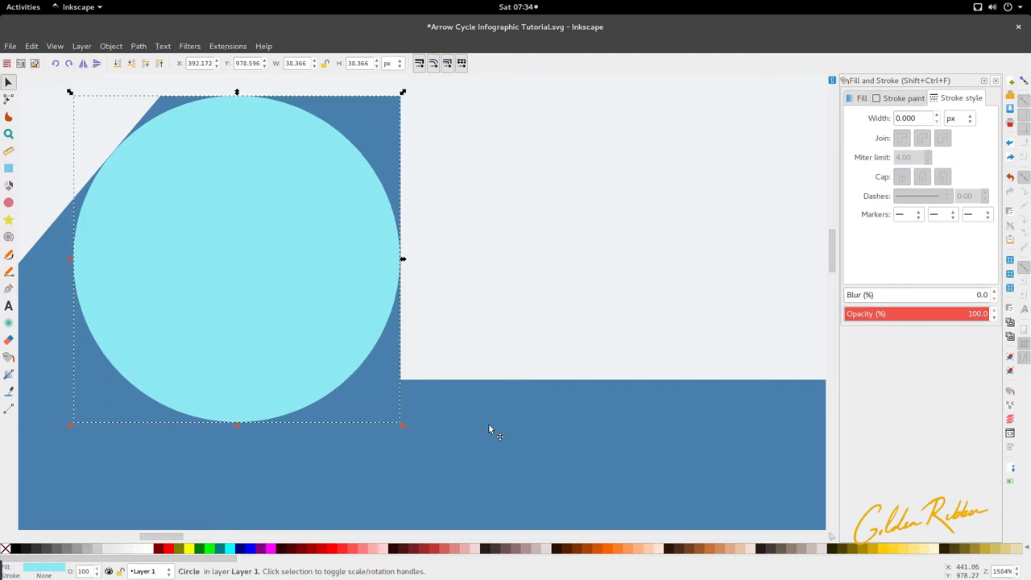
Nudge the cyan circle slightly down so its uppermost point meets the arrowhead's top edge.
key(alt+Right)
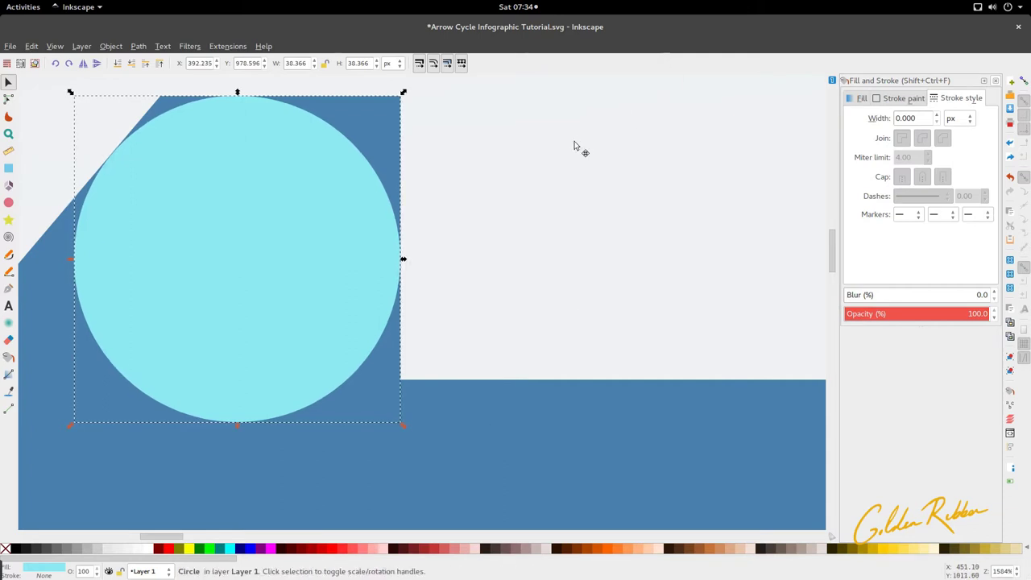
key(alt+Left)
key(alt+Right)
key(alt+Left)
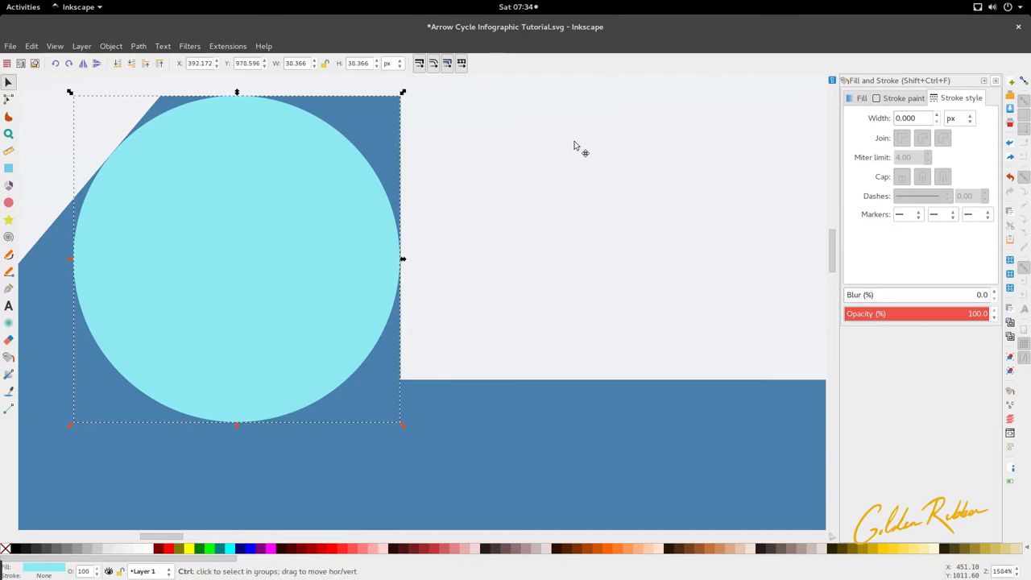
scroll(575, 145, down, 1)
scroll(335, 115, up, 3)
scroll(335, 115, up, 5)
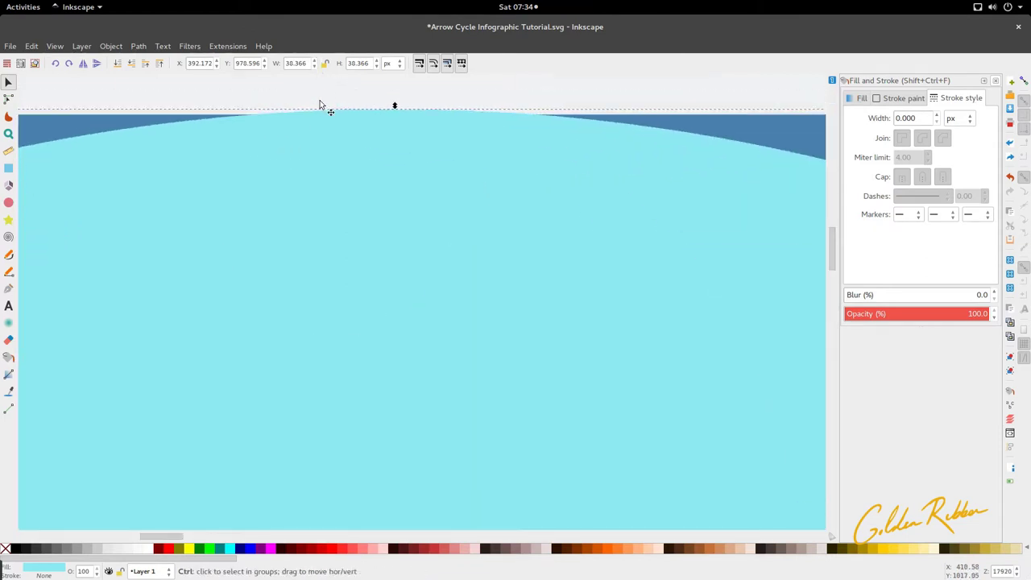
key(alt+Down)
scroll(322, 125, down, 3)
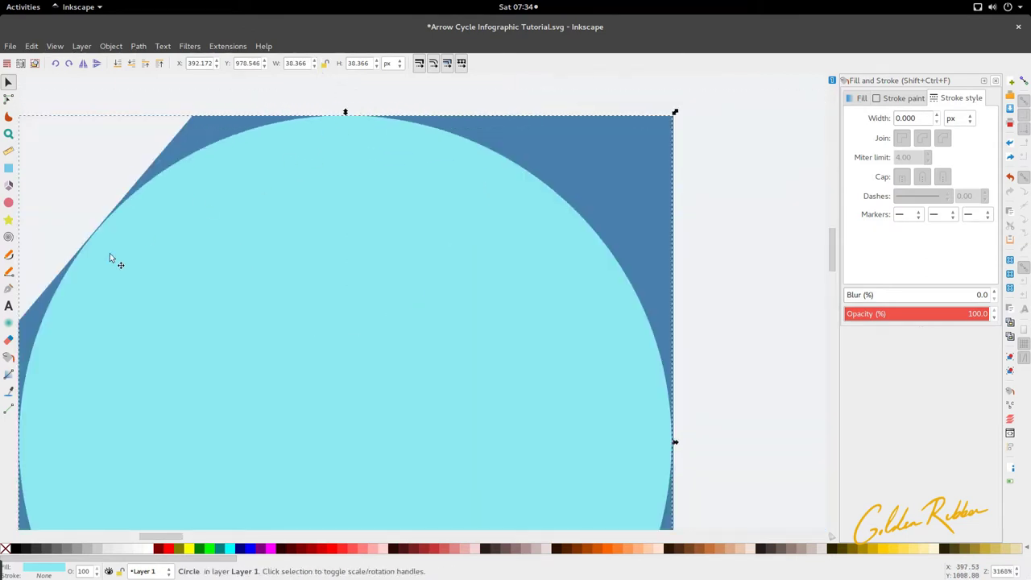
Enlarge the cyan circle proportionally around its centre to about 38.43 px across.
scroll(99, 248, up, 2)
scroll(206, 260, down, 7)
scroll(317, 334, up, 4)
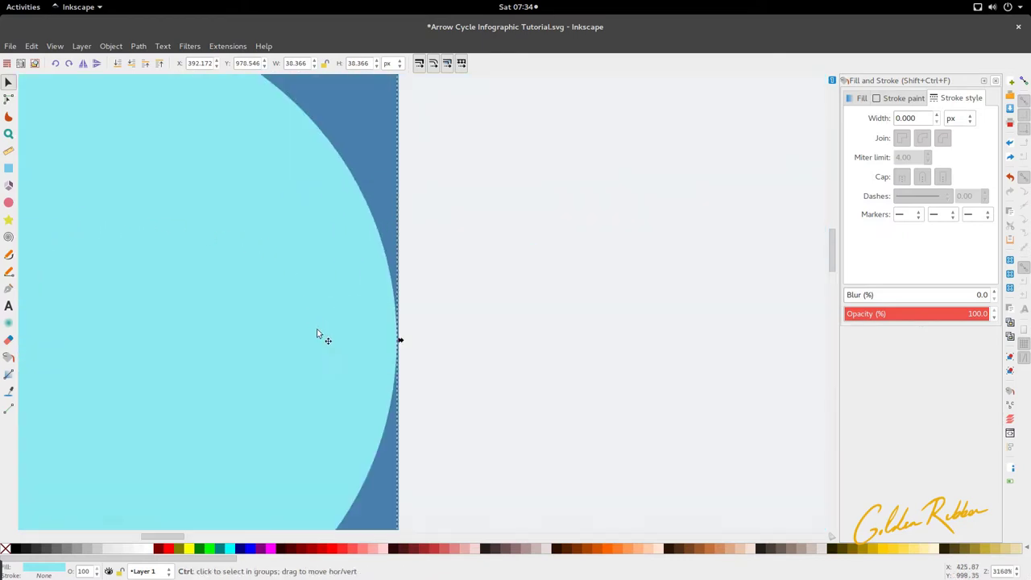
scroll(443, 352, down, 5)
scroll(447, 430, up, 5)
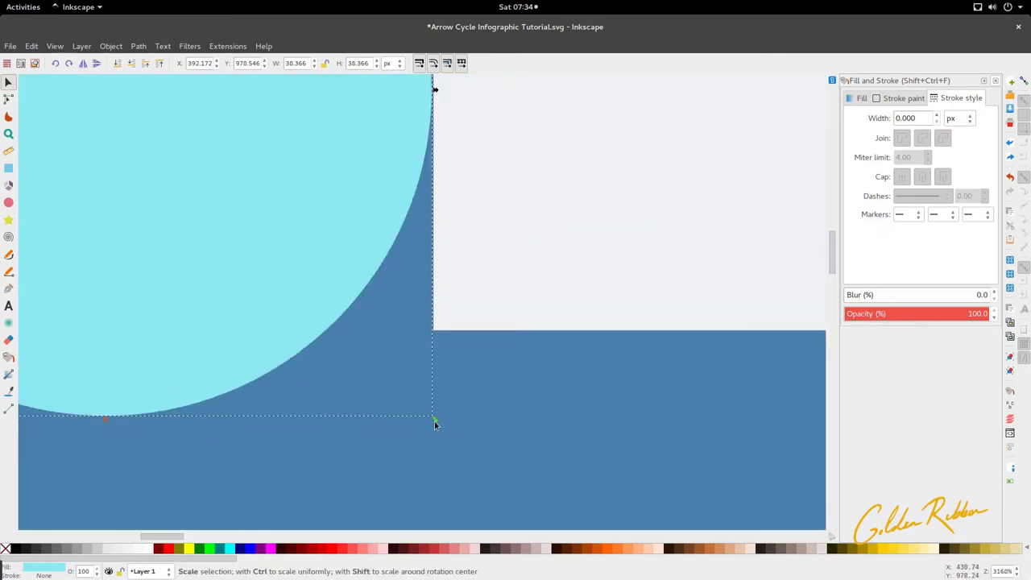
drag(434, 421, 435, 424)
scroll(451, 274, up, 1)
scroll(456, 222, down, 1)
scroll(392, 202, down, 5)
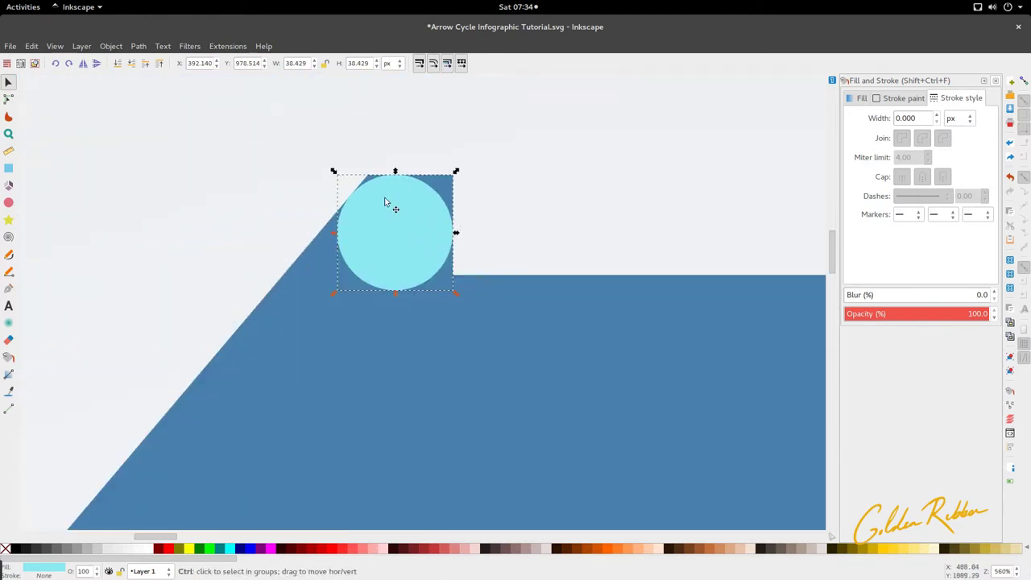
Nudge the enlarged circle finely down to the arrowhead's top edge and slightly left towards the sloping edge.
scroll(396, 199, up, 4)
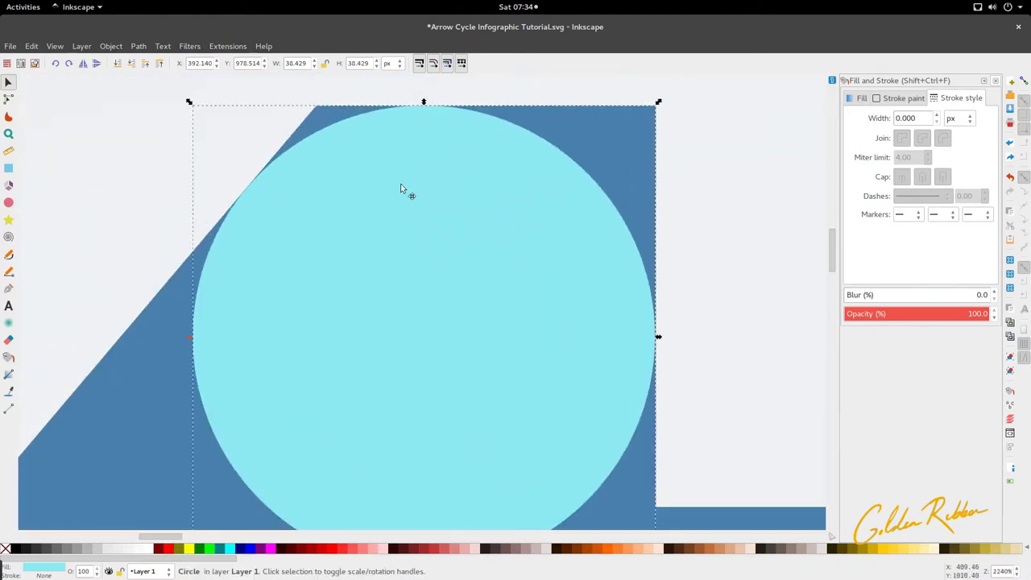
scroll(406, 107, up, 6)
key(alt+Down)
key(alt+Down)
key(alt+Down)
key(alt+Down)
key(alt+Down)
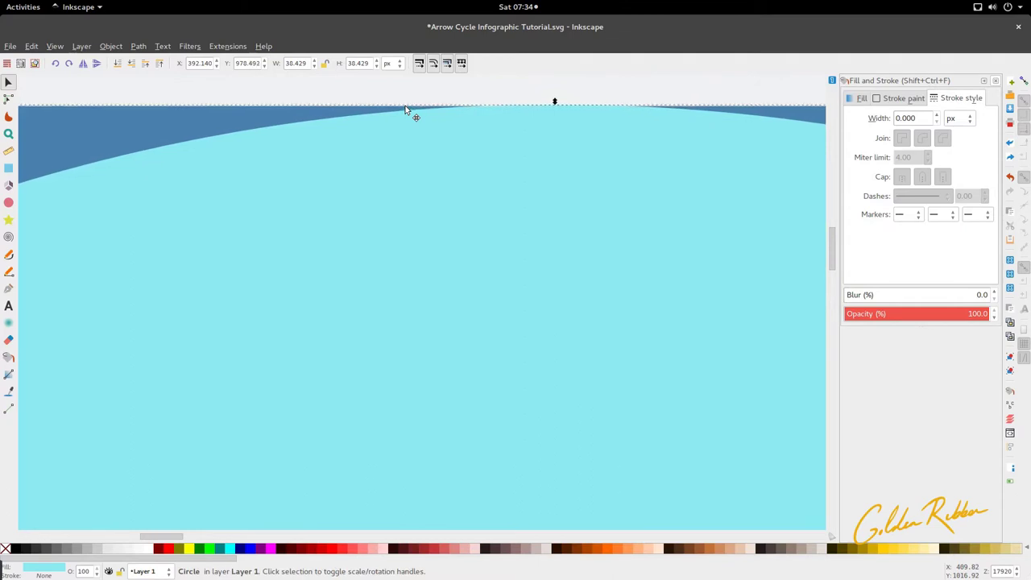
ctrl+scroll(381, 168, down, 6)
ctrl+scroll(381, 168, up, 6)
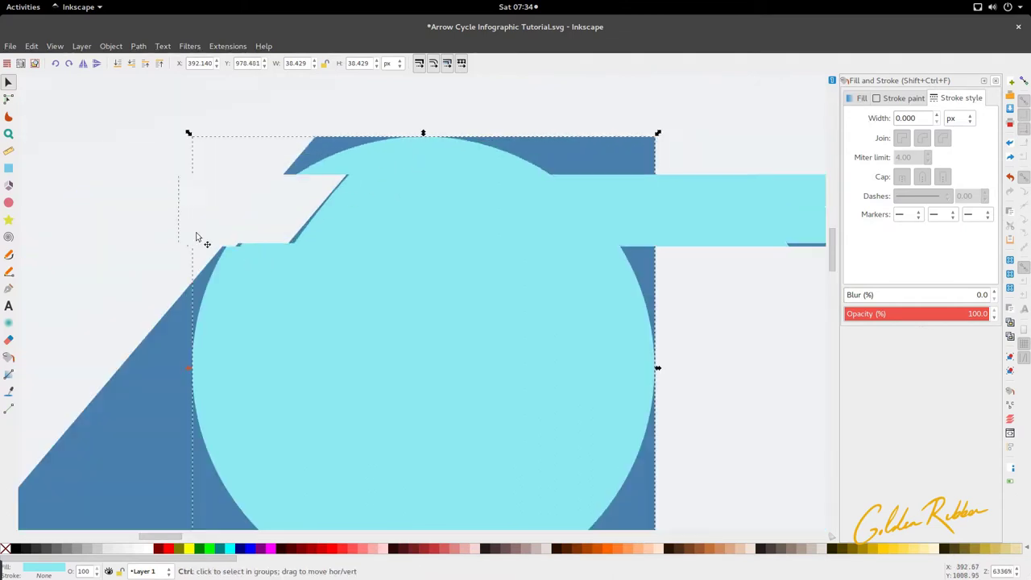
ctrl+scroll(416, 174, down, 7)
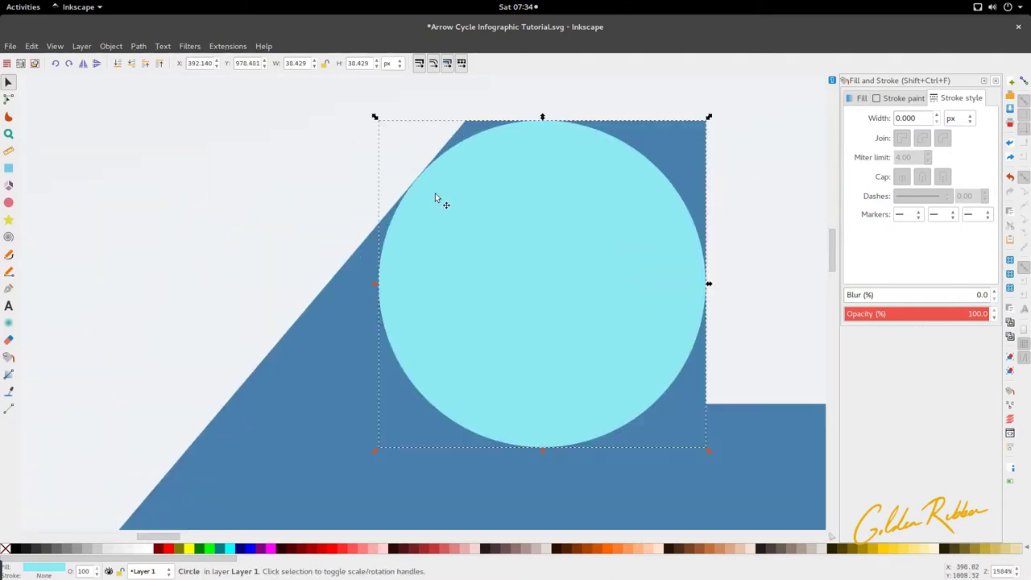
key(alt+Left)
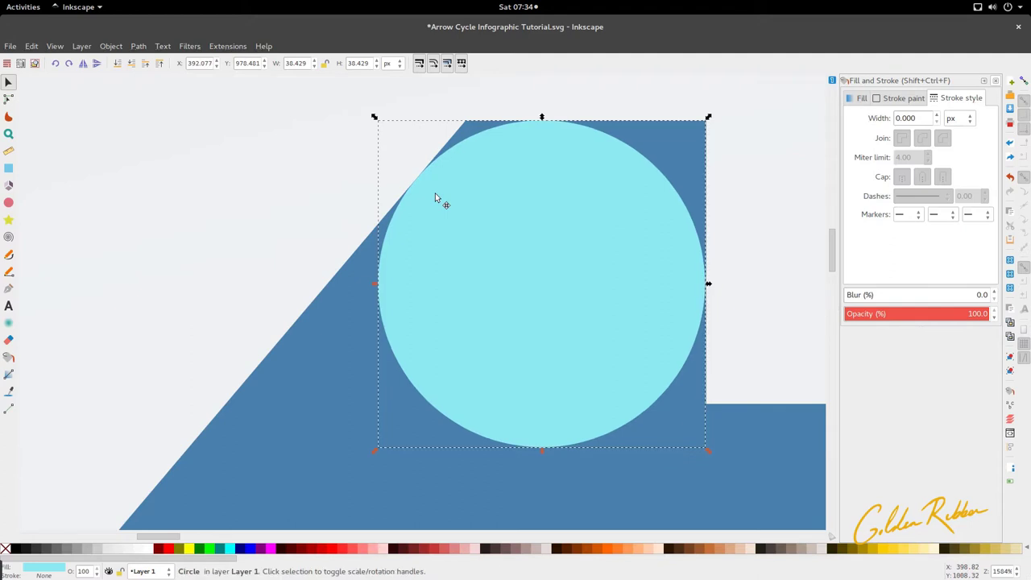
Scale the cyan circle up around its centre to about 38.56 px across.
ctrl+scroll(435, 192, down, 4)
ctrl+scroll(521, 228, up, 4)
drag(451, 347, 456, 347)
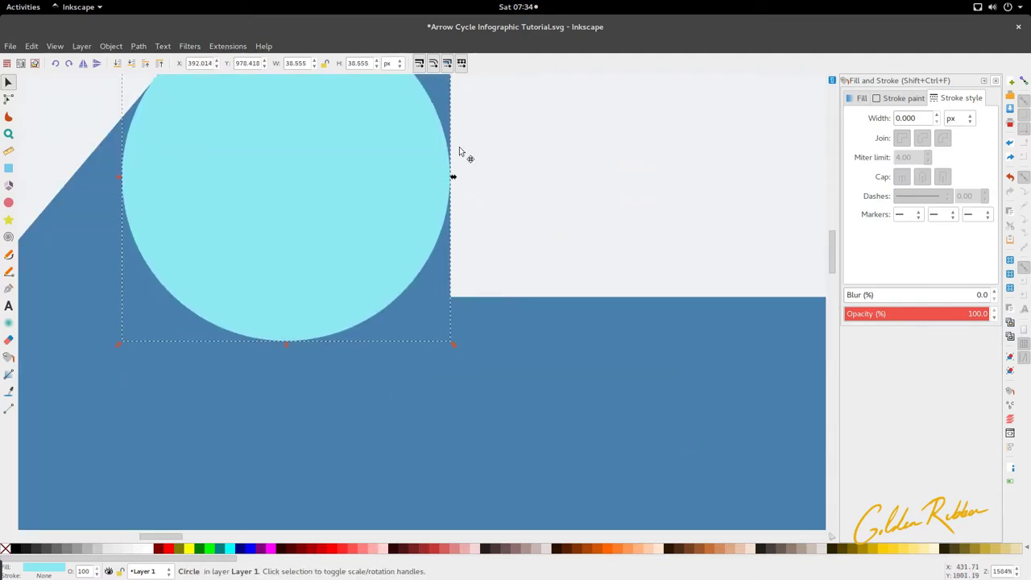
Fine-tune the circle's position so it touches the arrowhead's top, right and sloping edges, then deselect it.
click(461, 165)
scroll(462, 202, up, 5)
ctrl+scroll(443, 407, up, 4)
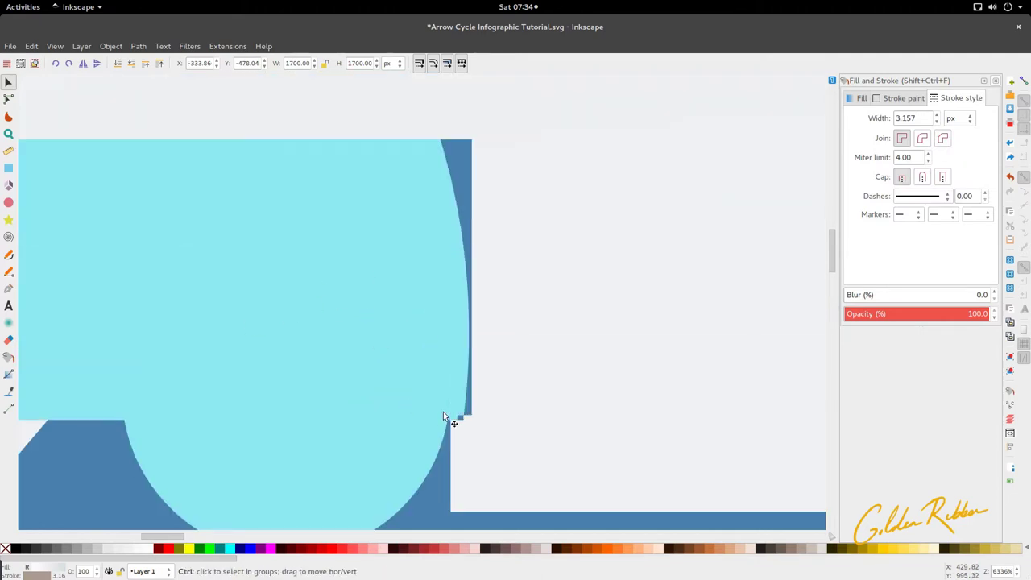
click(454, 394)
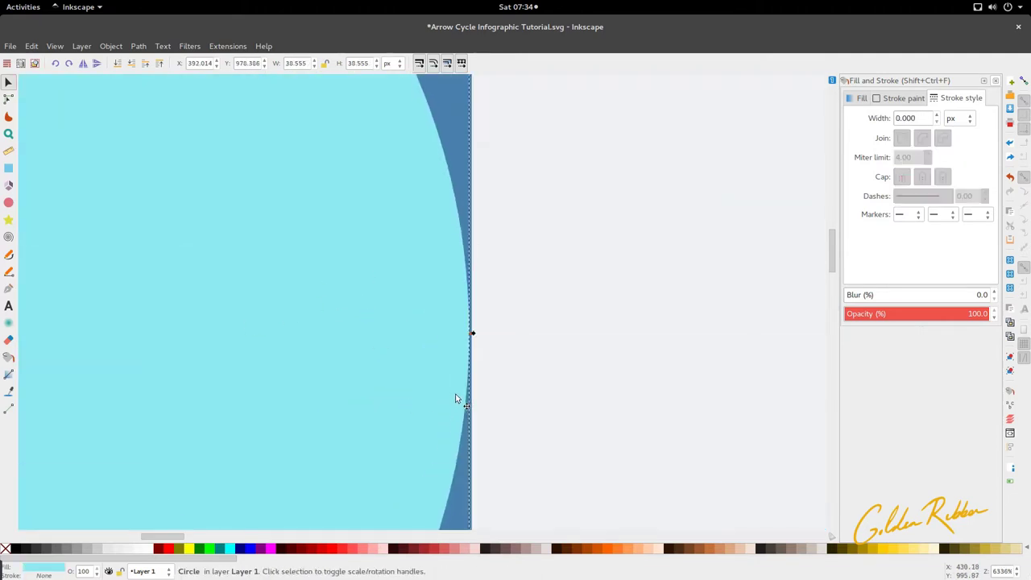
ctrl+scroll(456, 394, down, 7)
ctrl+scroll(340, 290, up, 5)
ctrl+scroll(382, 199, down, 3)
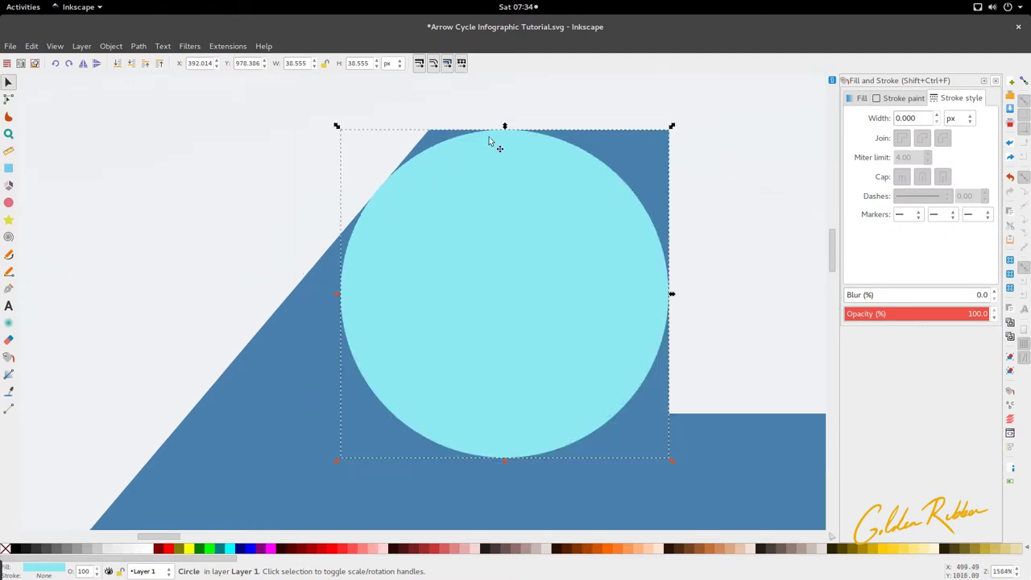
ctrl+scroll(493, 136, up, 5)
key(alt+Down)
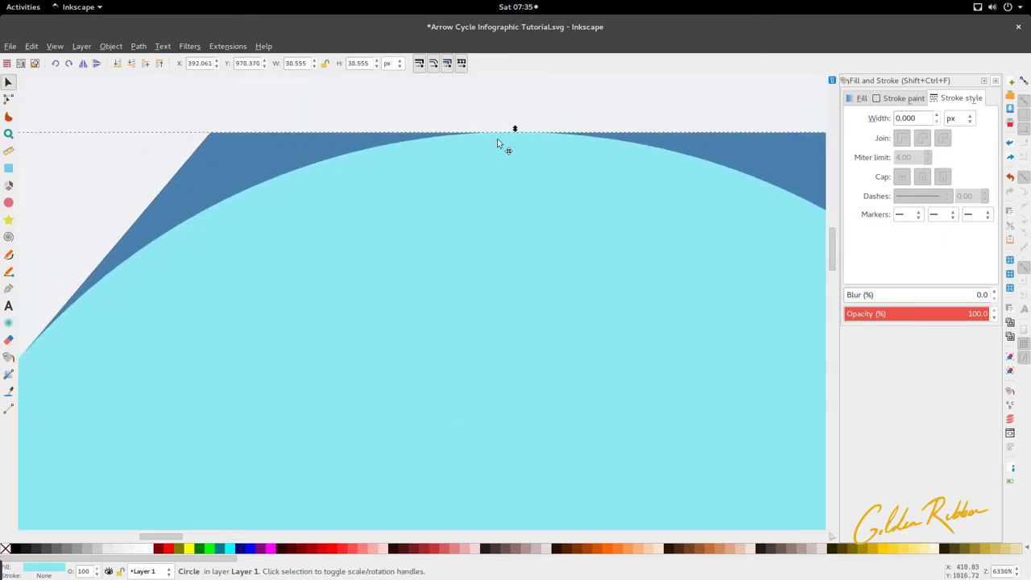
ctrl+scroll(497, 143, down, 6)
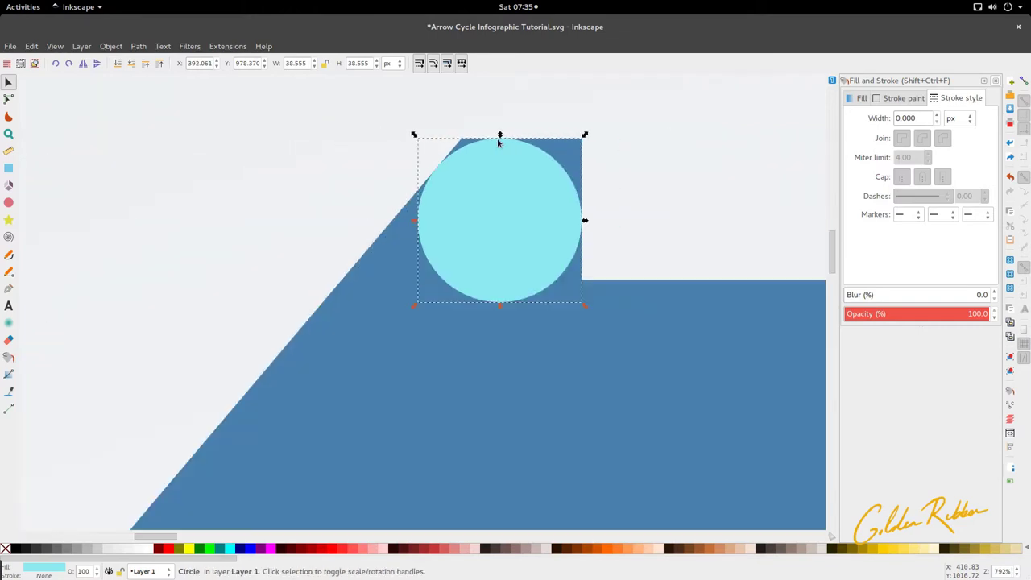
click(622, 164)
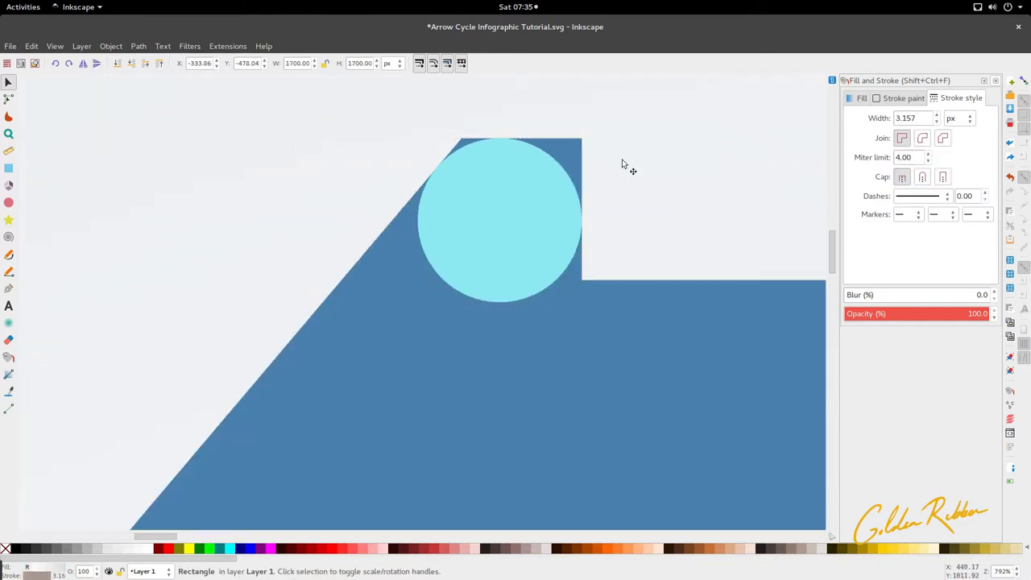
Duplicate the cyan circle and move the copy straight down into the arrowhead's lower corner, against its bottom and right edges.
ctrl+scroll(488, 235, down, 6)
ctrl+scroll(353, 255, up, 2)
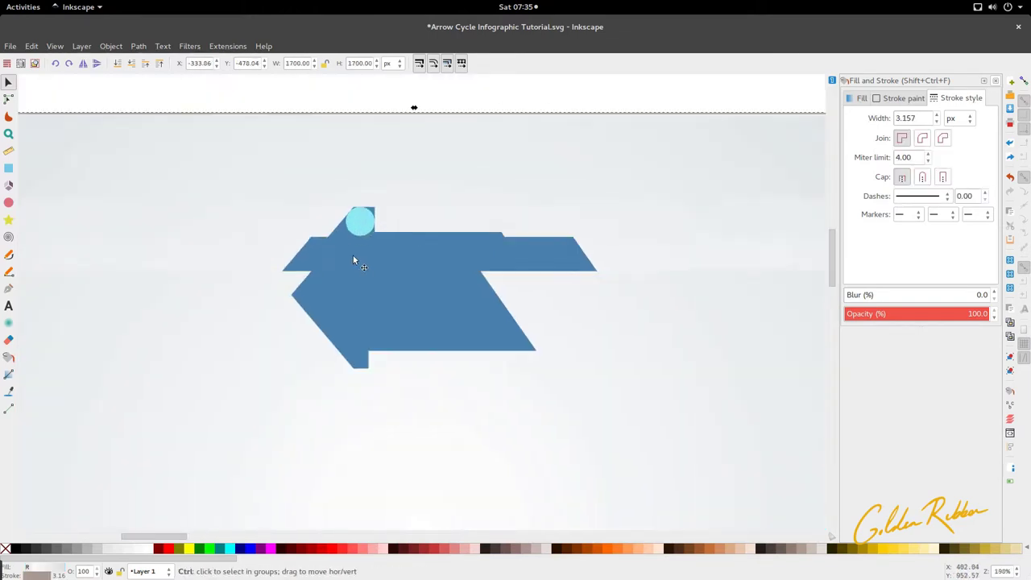
click(367, 202)
key(ctrl+d)
drag(369, 195, 354, 524)
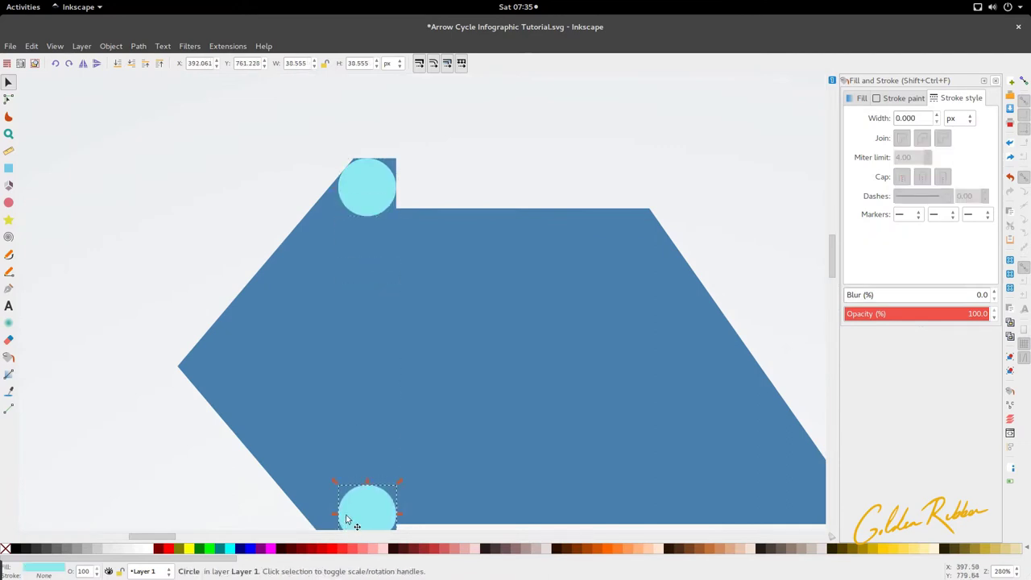
ctrl+scroll(367, 347, up, 5)
drag(364, 324, 362, 381)
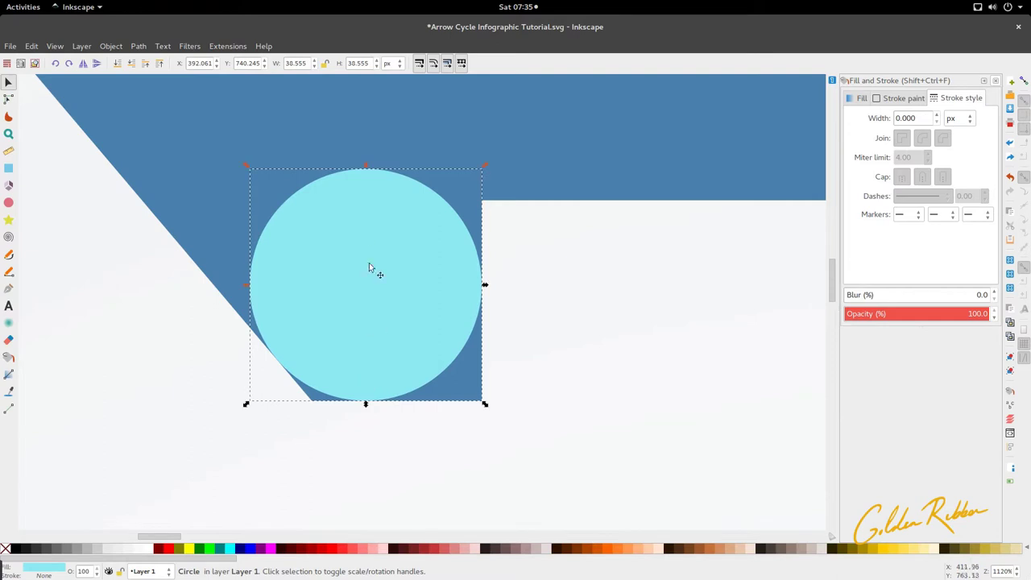
Duplicate the upper arrowhead circle and fit the copy into the tail's upper corner, against the top and slanted edges.
ctrl+scroll(369, 263, down, 4)
scroll(358, 234, up, 8)
click(357, 231)
key(ctrl+d)
drag(360, 237, 450, 237)
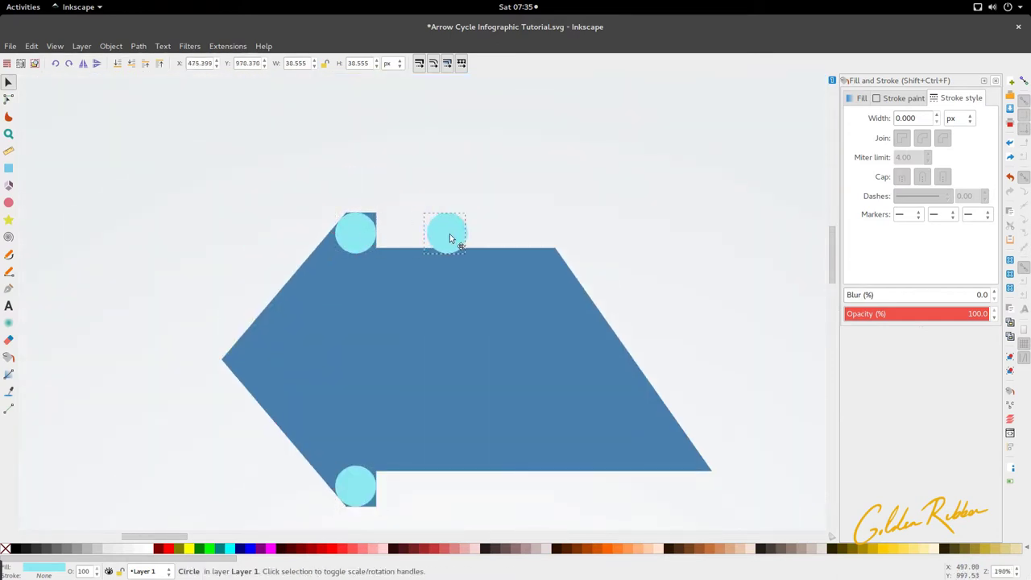
drag(534, 273, 550, 280)
ctrl+scroll(539, 269, up, 3)
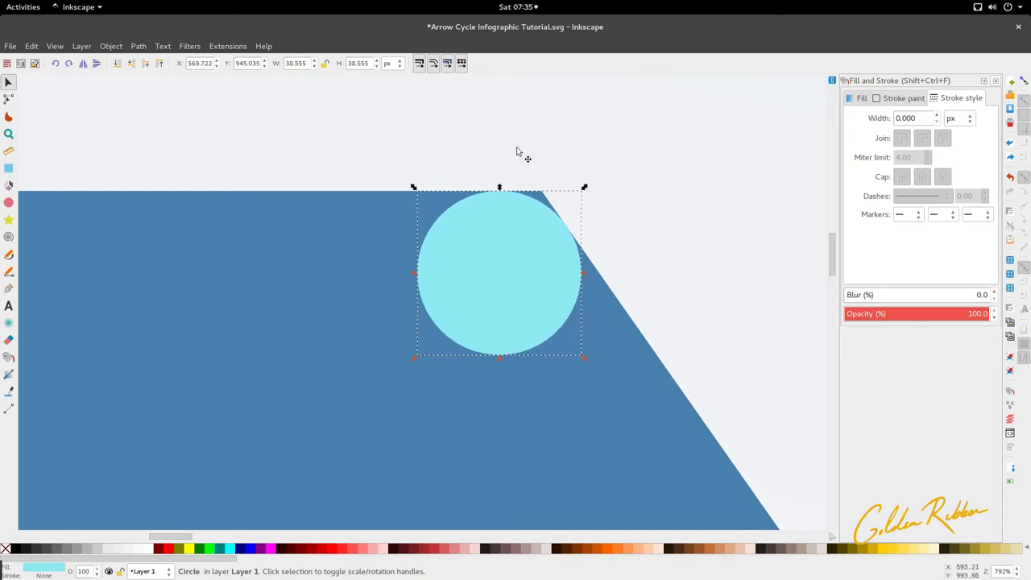
Duplicate the tail's upper circle and place the copy just below the bottom edge, its right side aligned with the tail's pointed end.
ctrl+scroll(521, 154, down, 4)
scroll(505, 258, right, 2)
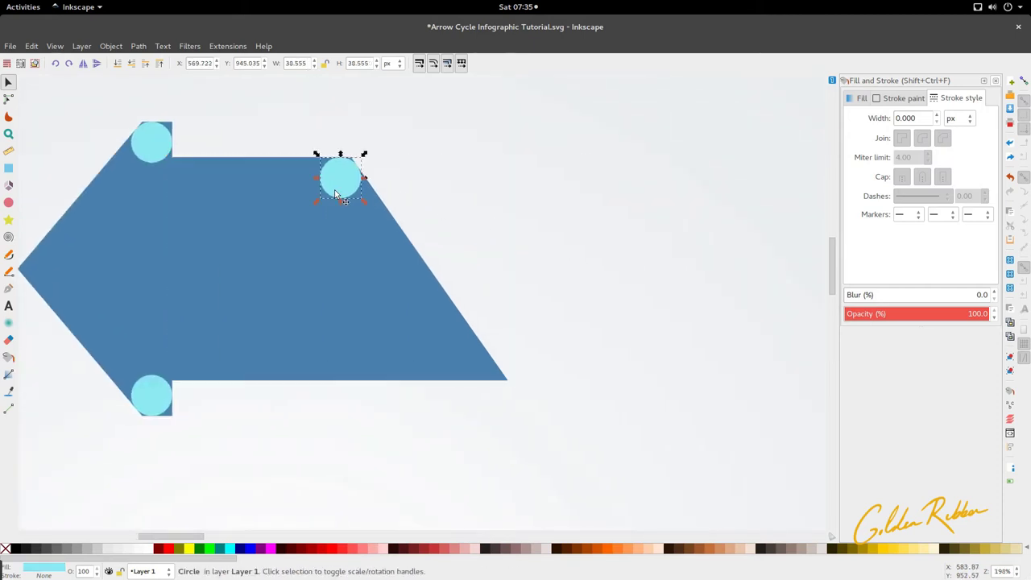
key(ctrl+d)
drag(336, 195, 398, 357)
drag(457, 373, 486, 395)
ctrl+scroll(491, 406, up, 4)
ctrl+scroll(485, 395, down, 6)
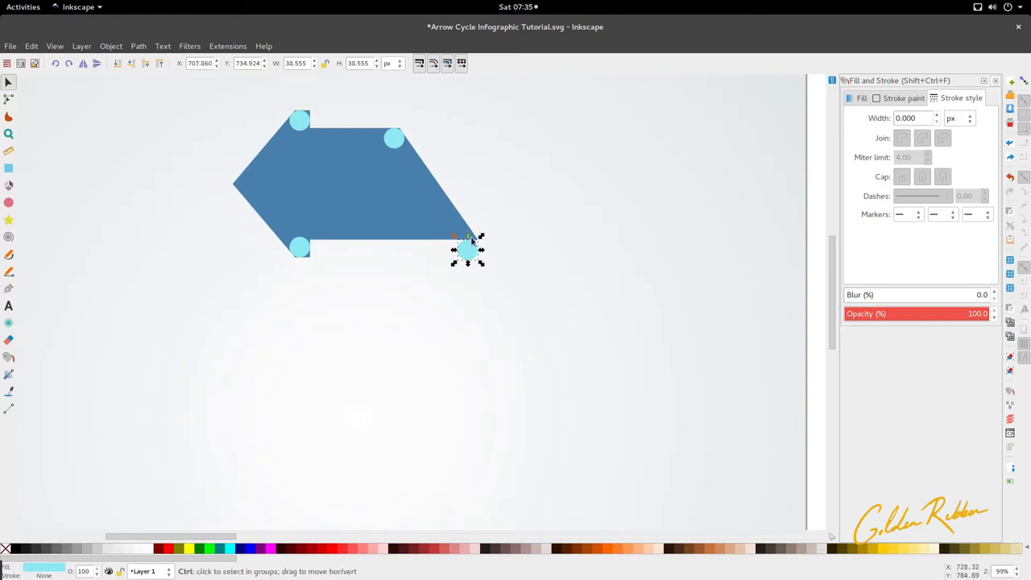
ctrl+scroll(488, 259, up, 6)
ctrl+scroll(355, 145, up, 2)
scroll(351, 150, up, 4)
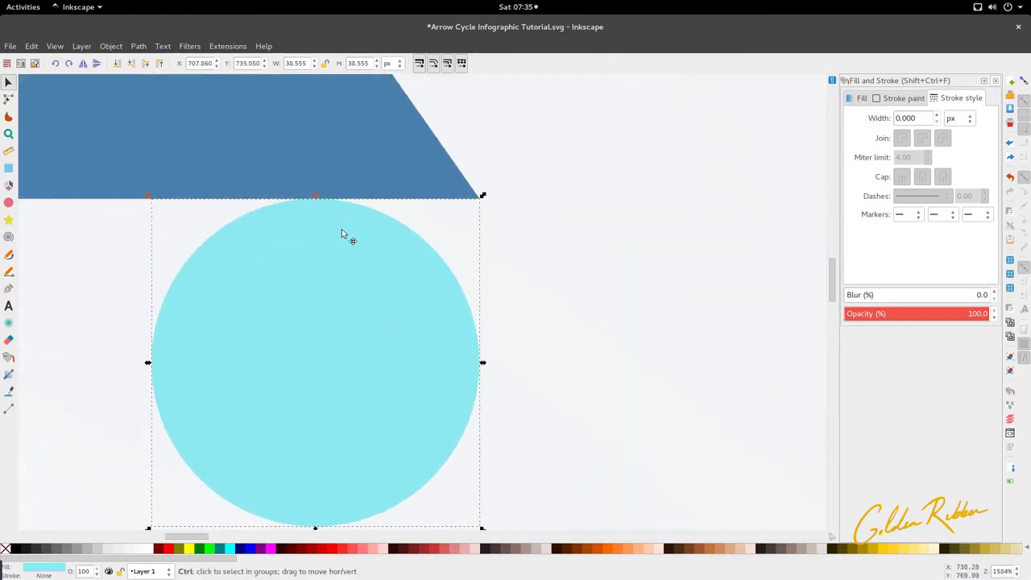
Duplicate the tail's upper circle and fit the copy inside the arrow's left tip, touching both sloping edges.
ctrl+scroll(342, 234, down, 10)
ctrl+scroll(393, 233, up, 6)
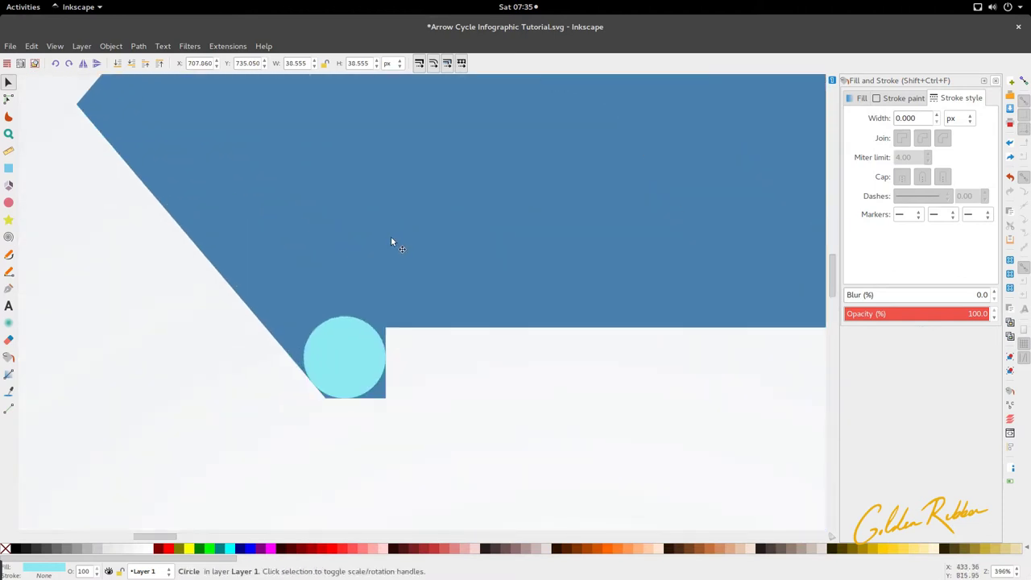
scroll(392, 242, down, 3)
scroll(392, 280, up, 7)
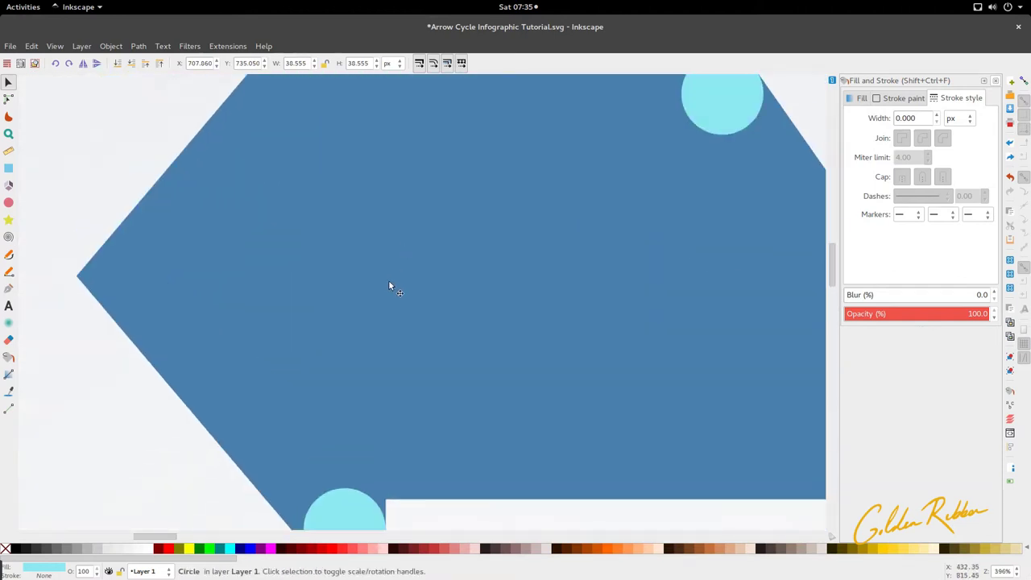
ctrl+click(717, 194)
key(ctrl+d)
drag(717, 193, 127, 368)
ctrl+scroll(91, 399, up, 5)
scroll(408, 287, left, 5)
scroll(407, 288, up, 4)
mouse_move(419, 307)
mouse_down()
mouse_move(432, 315)
mouse_move(422, 315)
mouse_up()
ctrl+scroll(390, 247, down, 6)
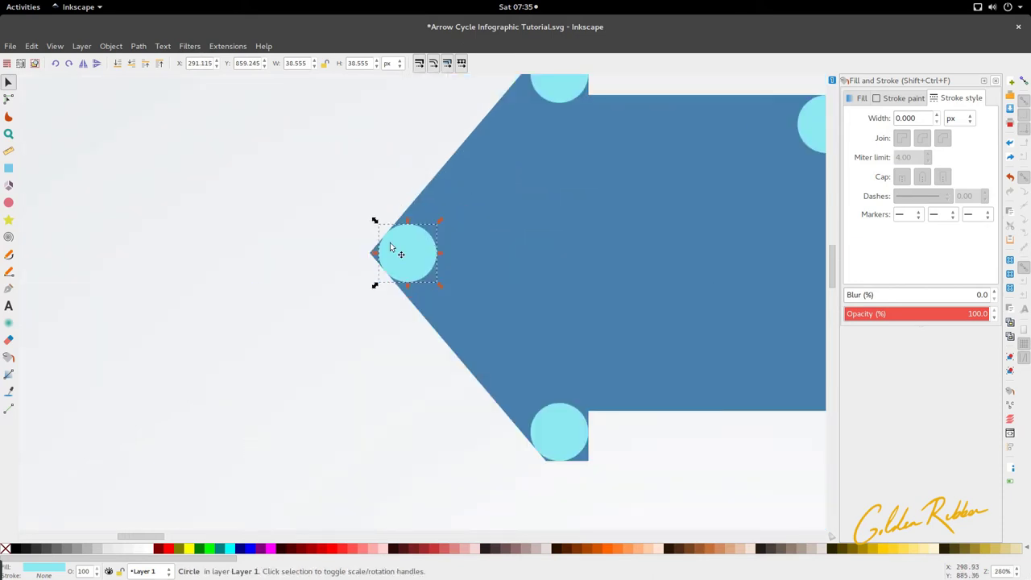
Draw a closed five-node straight-line path, about 37 px wide, enclosing the arrow's left tip and crossing the circle there.
key(b)
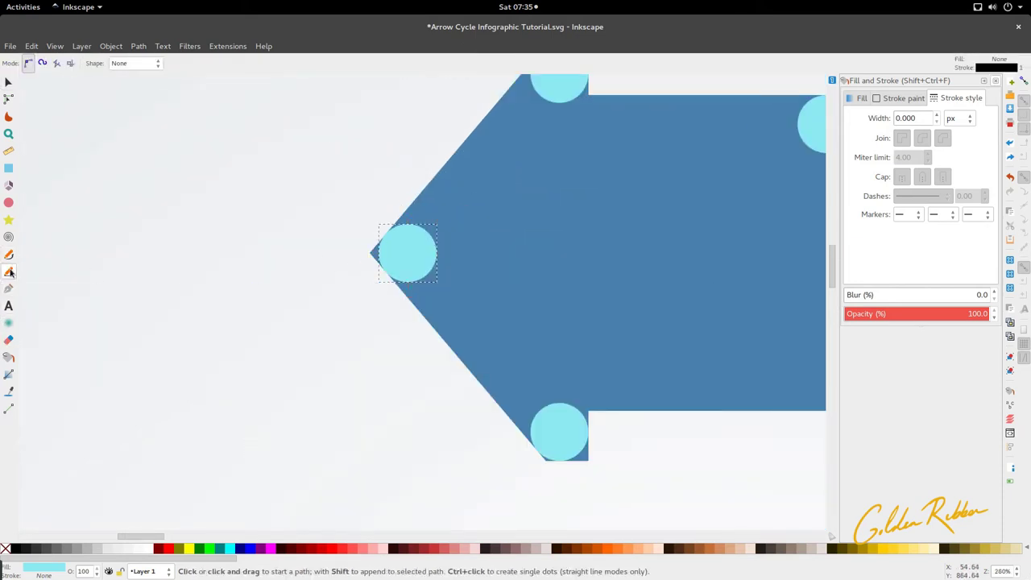
ctrl+scroll(439, 261, up, 2)
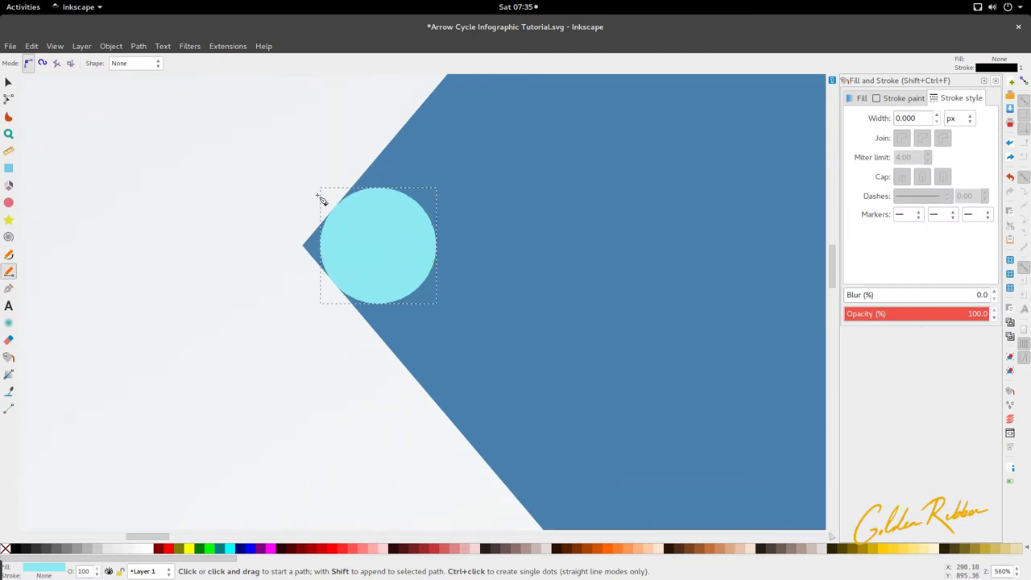
click(317, 195)
click(367, 229)
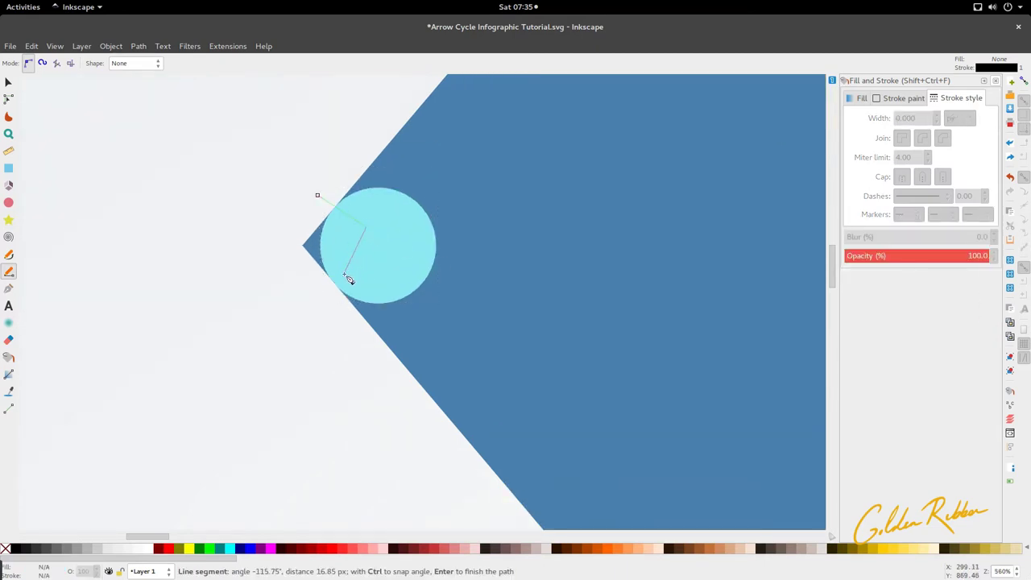
click(313, 301)
click(259, 215)
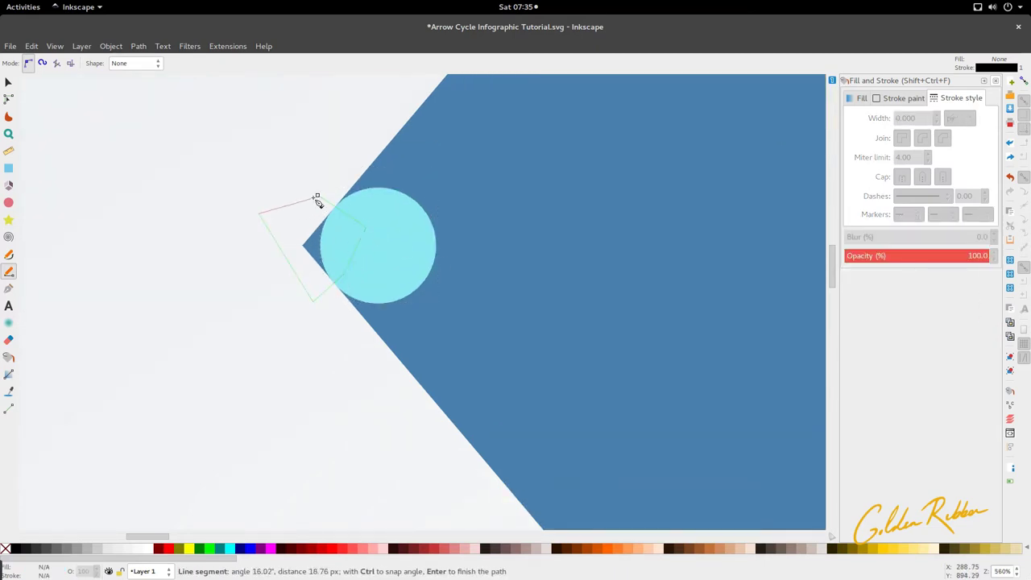
click(317, 195)
key(s)
ctrl+scroll(355, 275, up, 2)
ctrl+scroll(355, 276, up, 2)
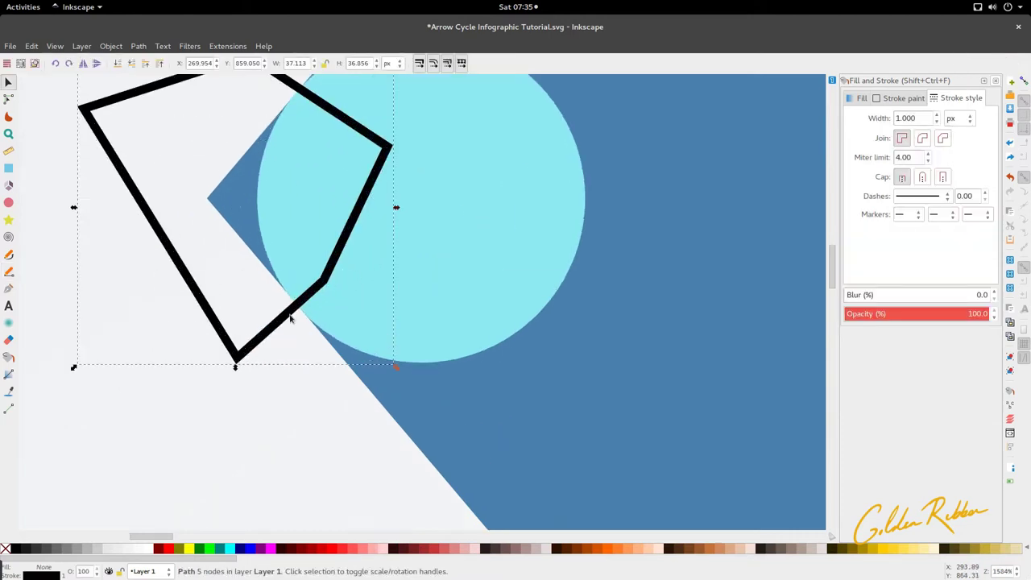
Examine where the cutting path crosses the circle and the arrowhead's sloping edges at the left tip.
scroll(237, 145, up, 3)
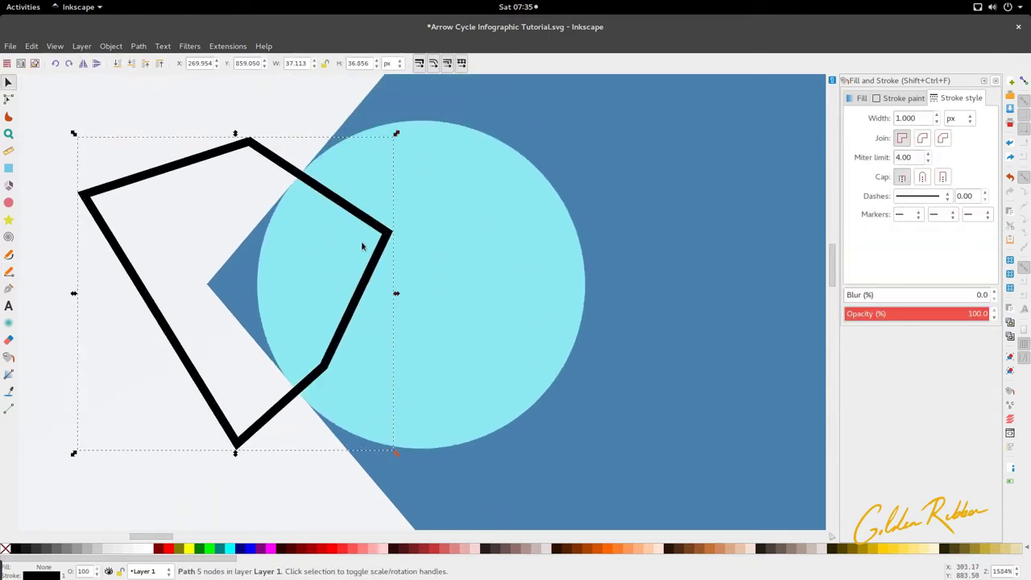
ctrl+scroll(325, 219, up, 2)
click(159, 240)
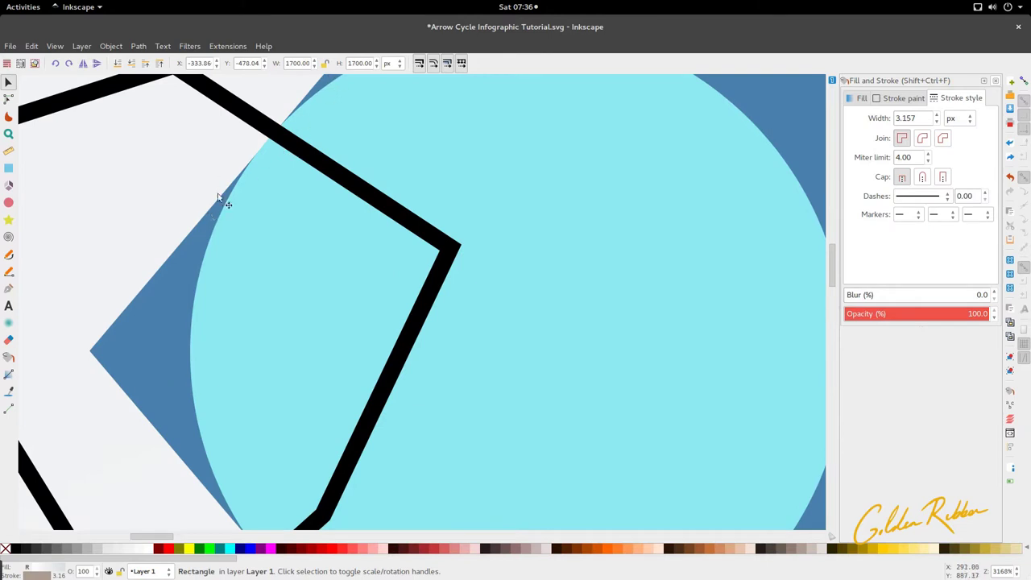
ctrl+scroll(286, 189, down, 5)
ctrl+scroll(370, 220, down, 2)
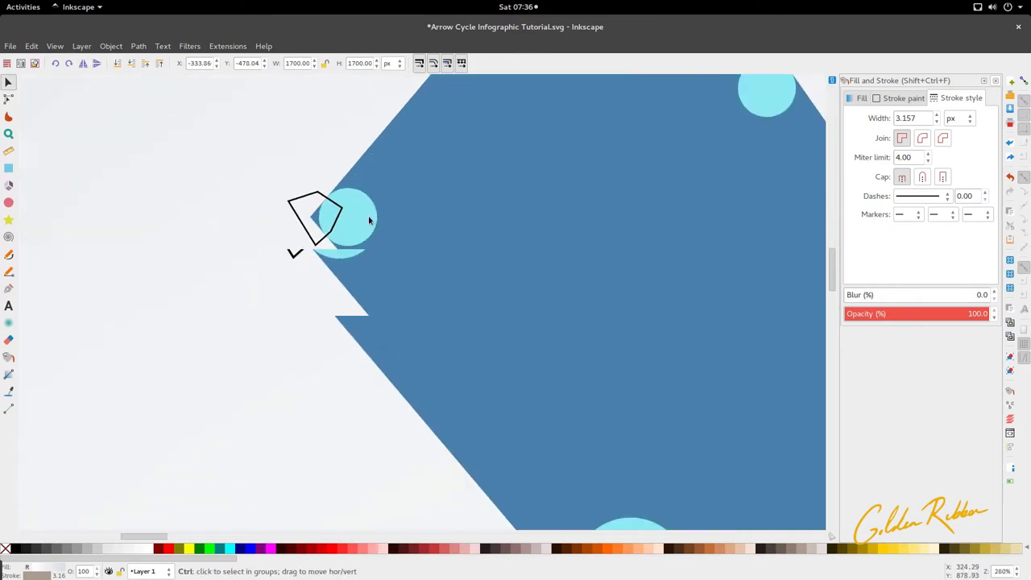
click(314, 239)
shift+click(374, 138)
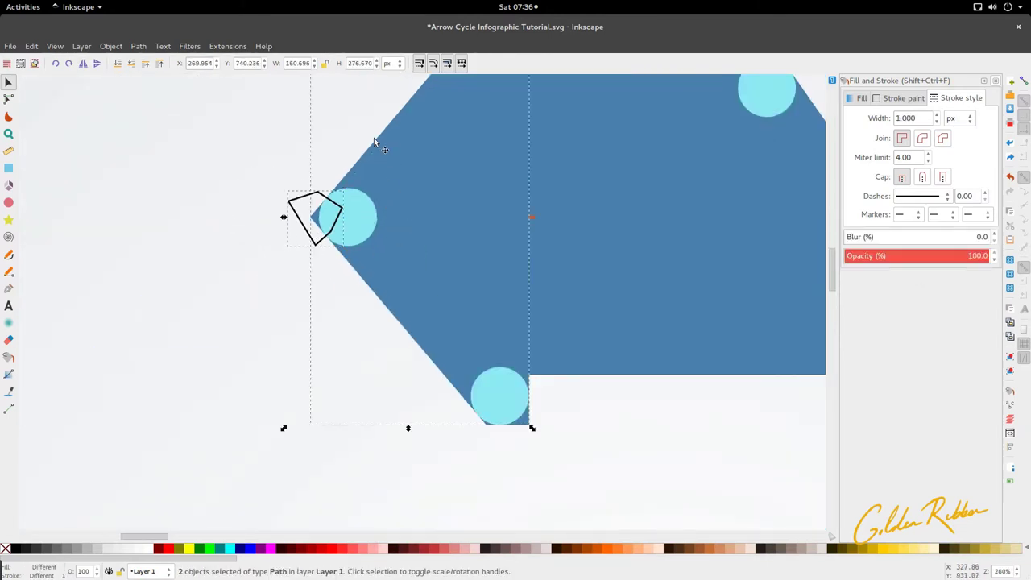
ctrl+scroll(394, 192, up, 2)
scroll(348, 229, down, 4)
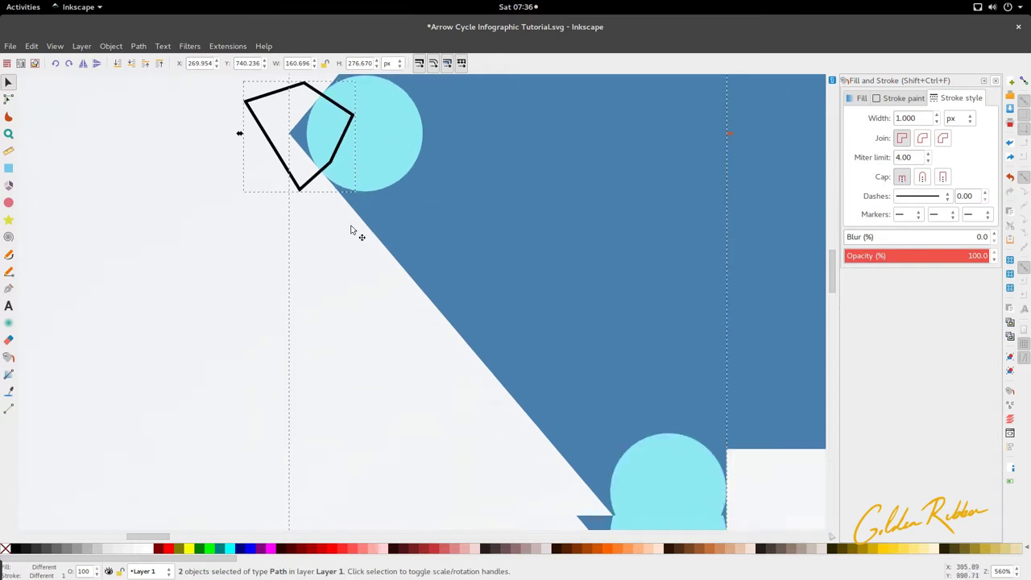
scroll(350, 225, up, 3)
ctrl+scroll(350, 228, down, 3)
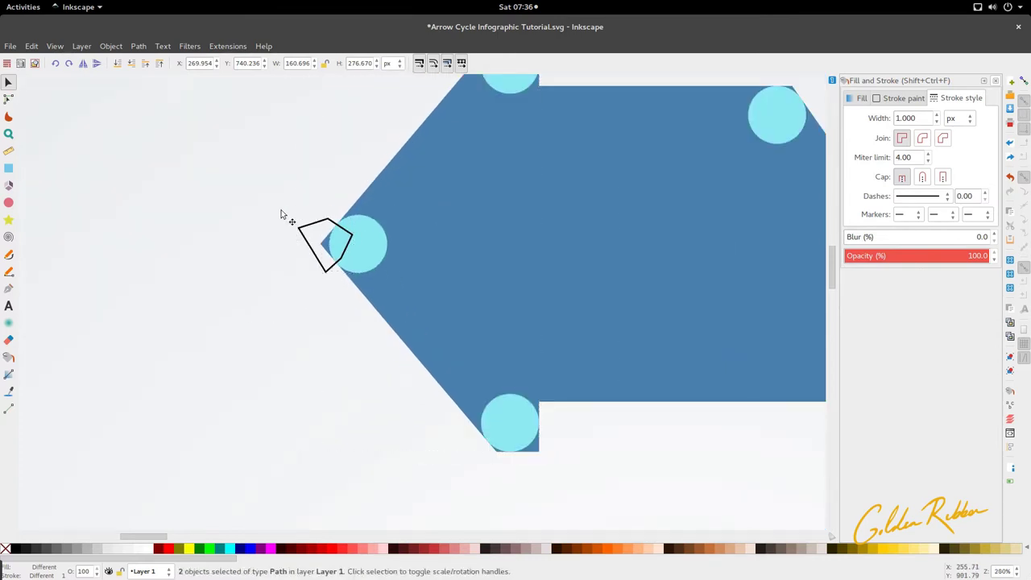
Subtract the five-node cutting path from the blue arrowhead with Difference to trim its left tip back to the circle.
click(311, 229)
key(n)
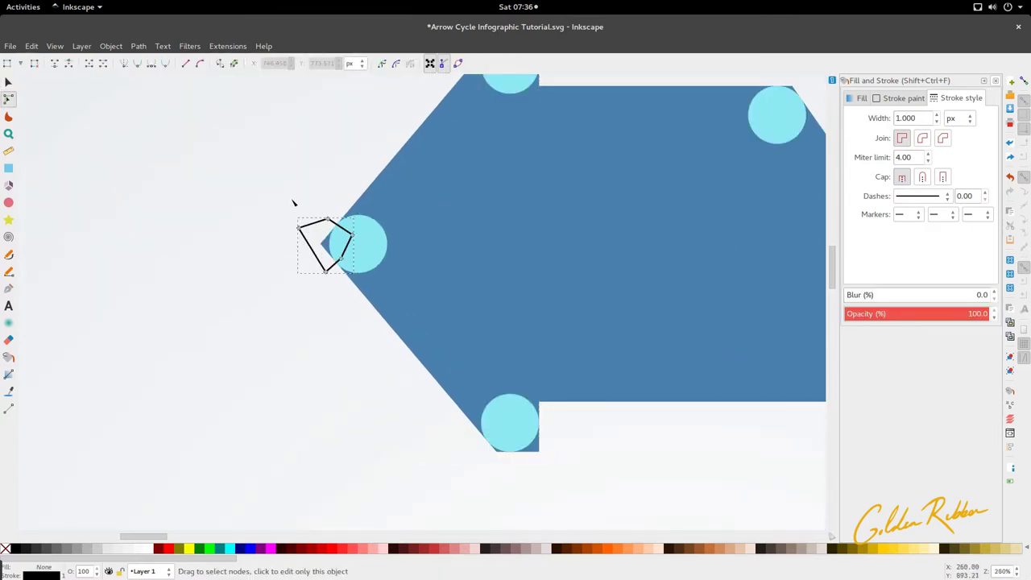
shift+click(377, 196)
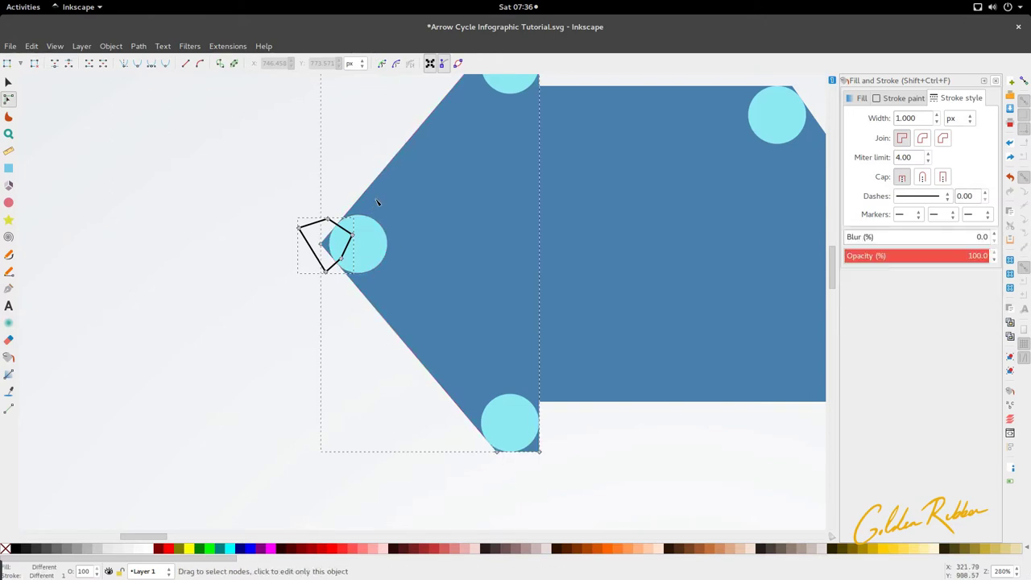
click(138, 45)
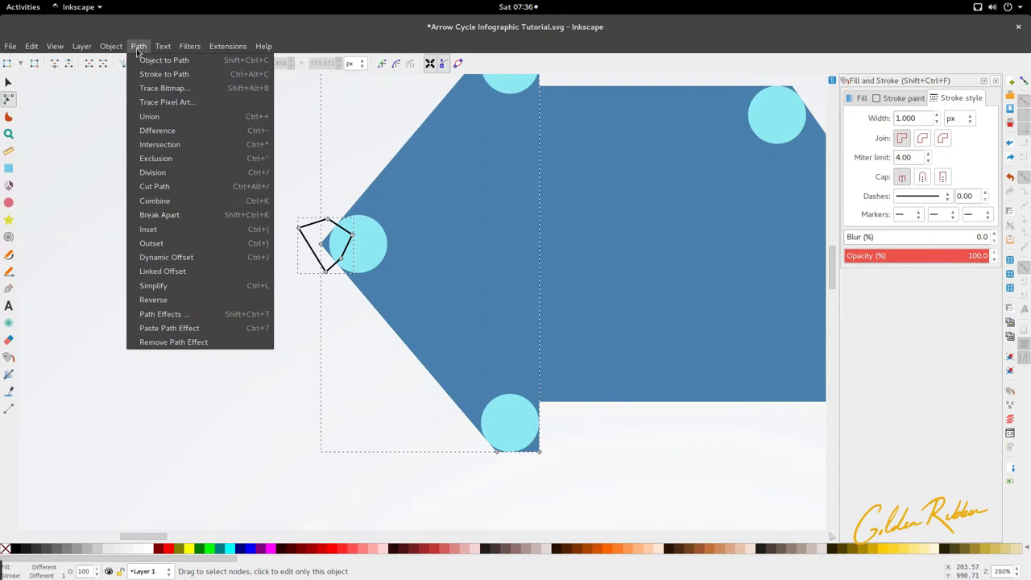
click(153, 131)
ctrl+scroll(375, 268, up, 3)
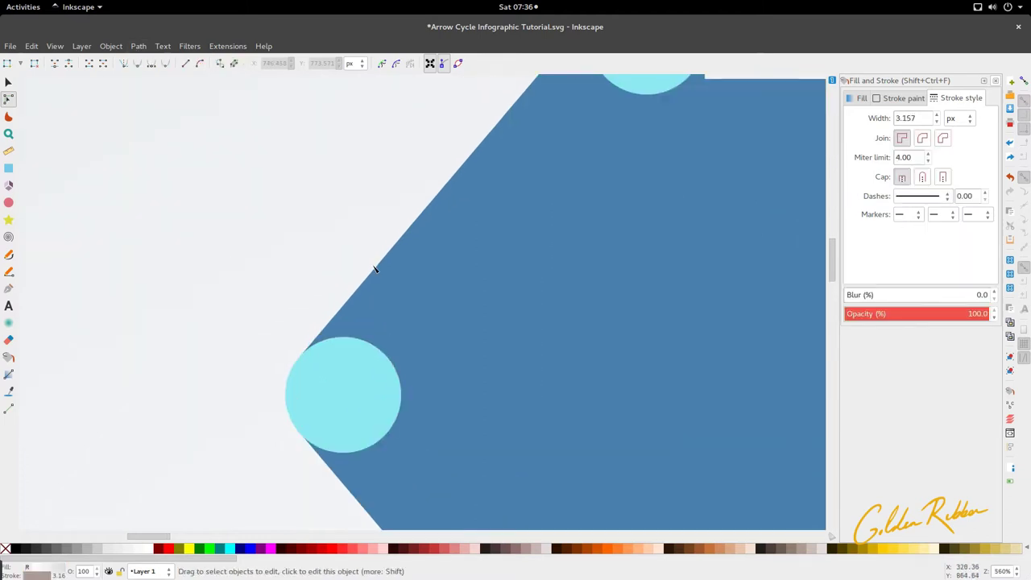
ctrl+scroll(315, 345, down, 4)
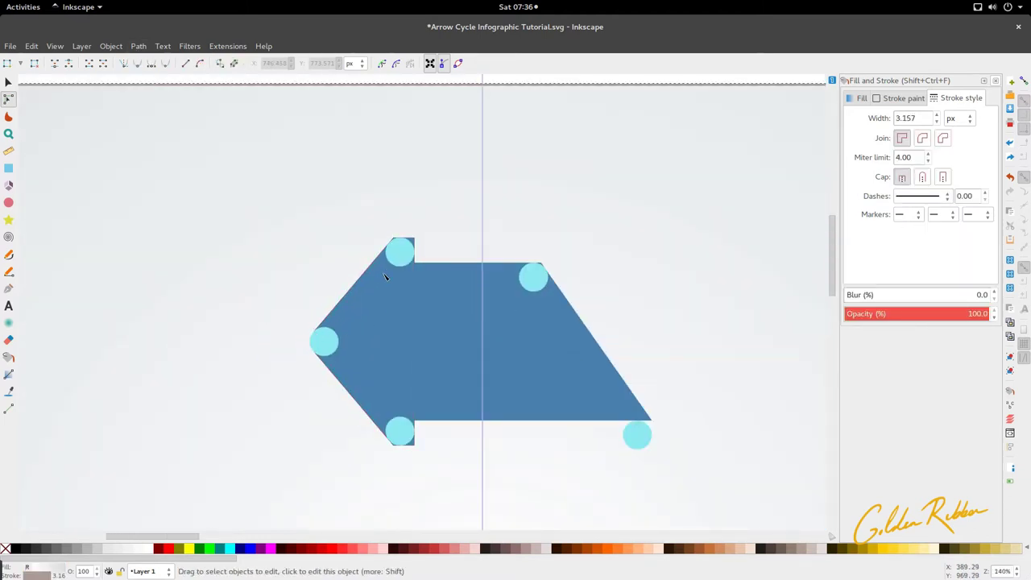
Draw a closed seven-node straight-line path, about 49 by 28 px, around the arrowhead's upper corner, crossing the circle there.
ctrl+scroll(350, 357, up, 3)
click(326, 342)
ctrl+scroll(326, 343, down, 4)
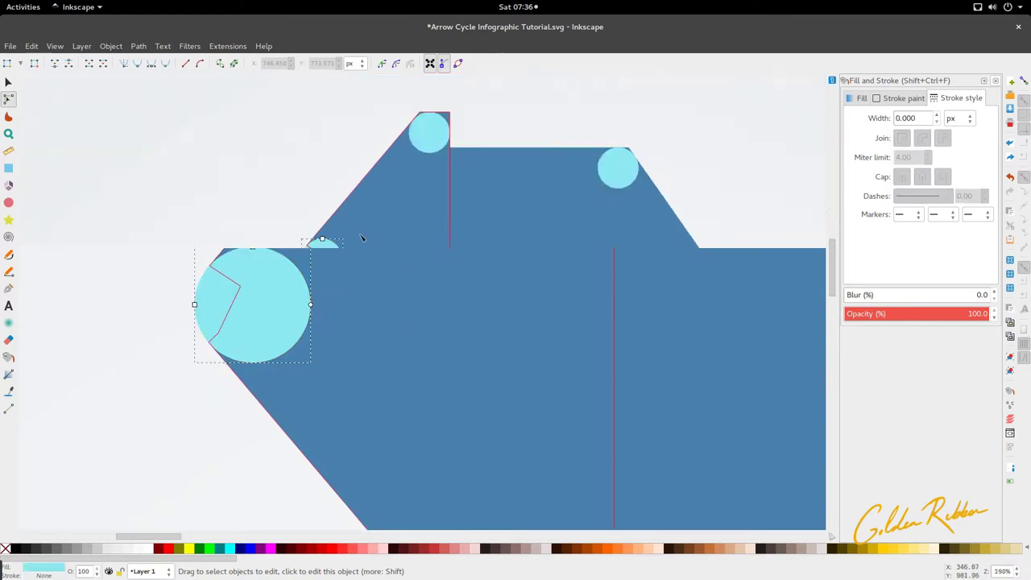
ctrl+scroll(411, 256, up, 4)
click(334, 218)
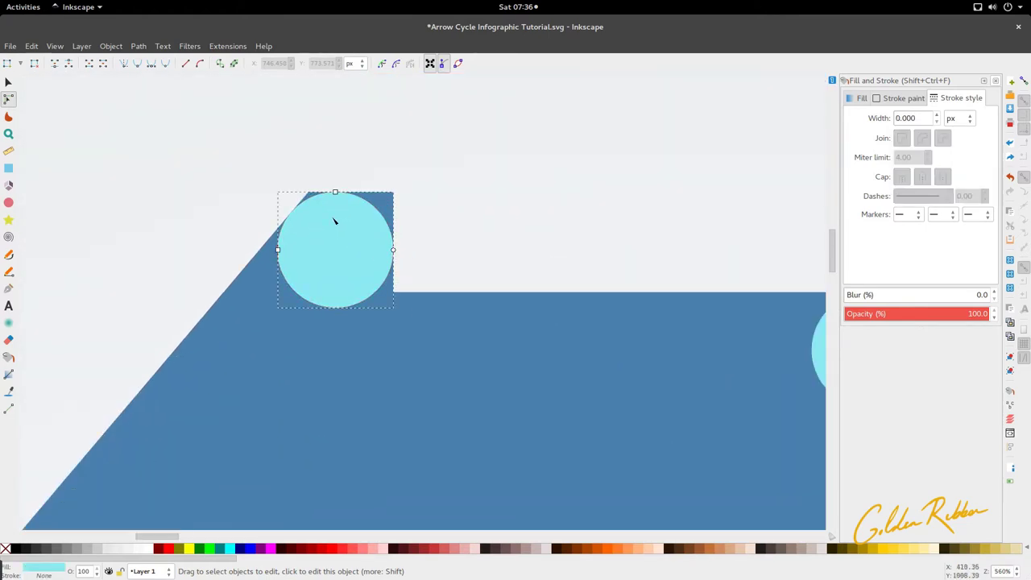
ctrl+scroll(249, 226, up, 3)
key(b)
click(158, 163)
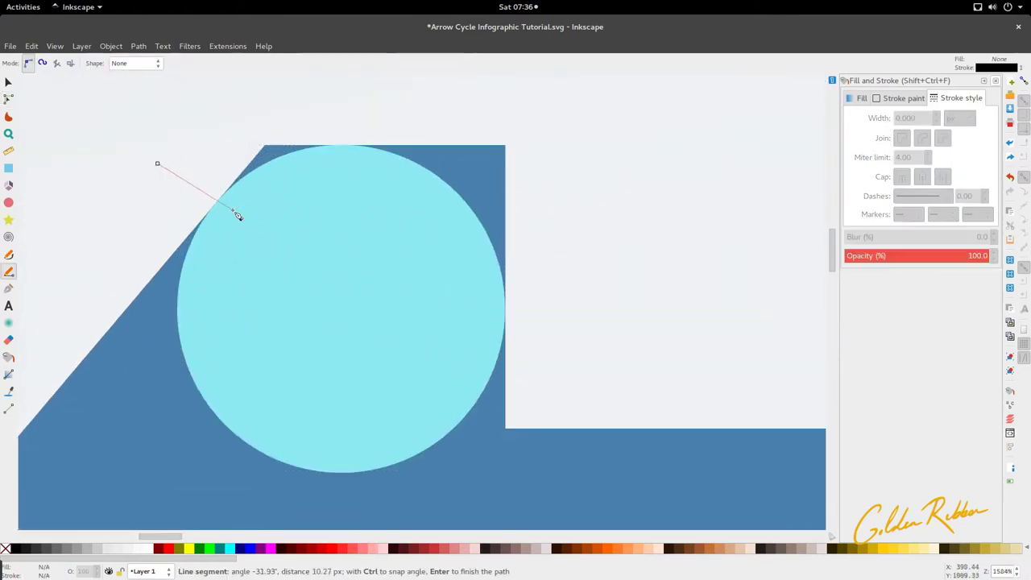
click(272, 242)
click(486, 317)
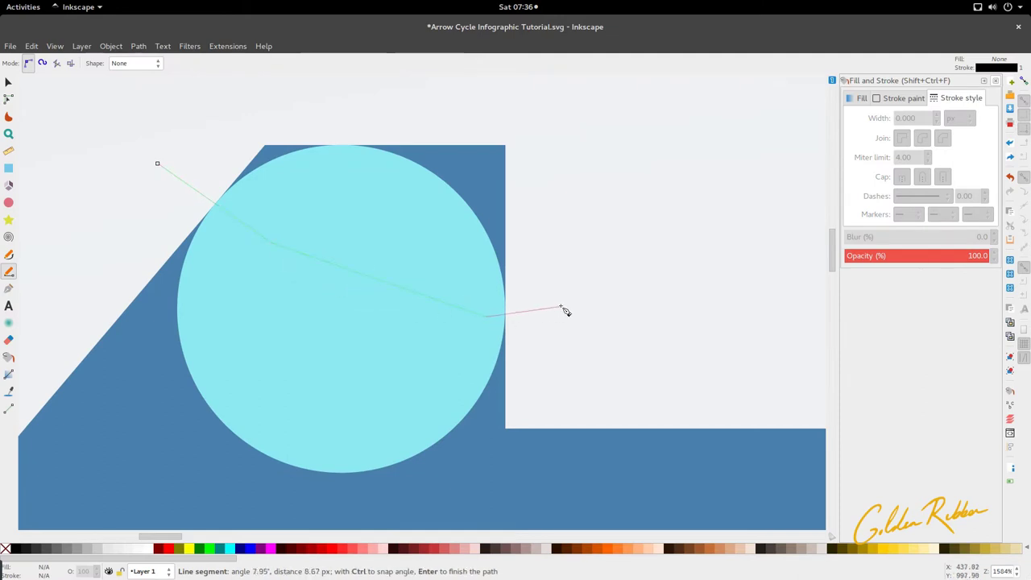
click(564, 295)
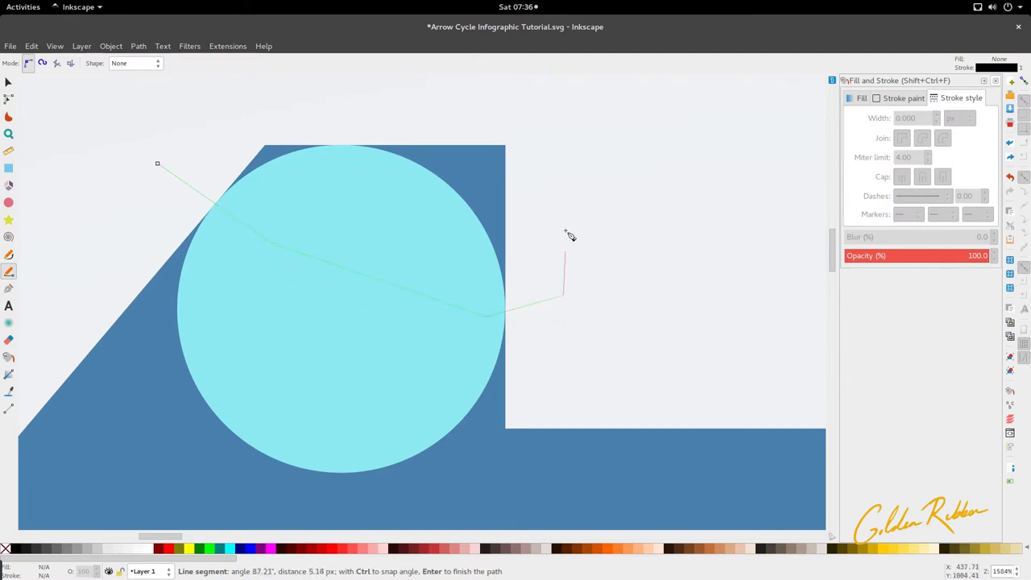
click(559, 108)
click(314, 92)
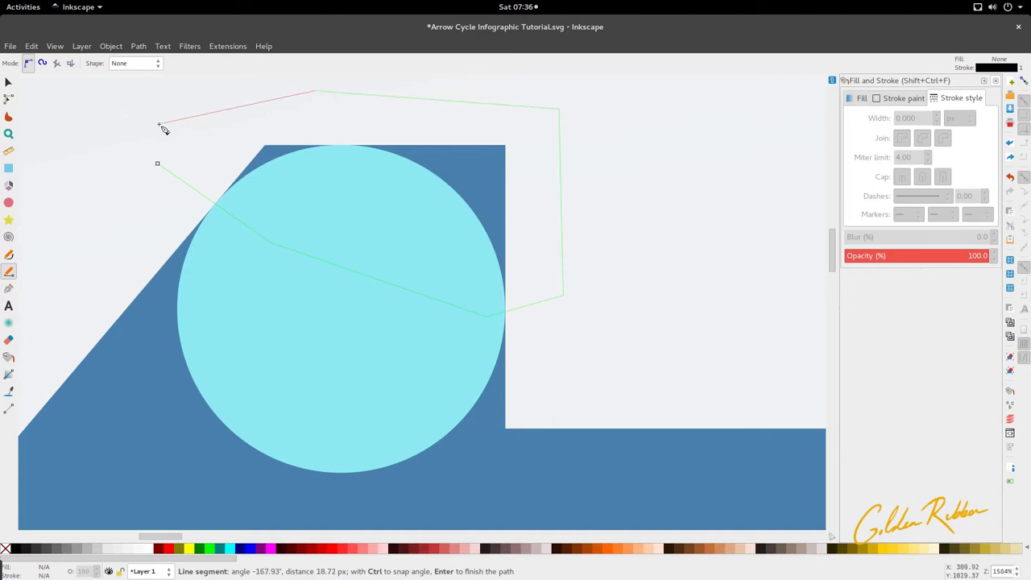
click(158, 123)
click(158, 166)
key(s)
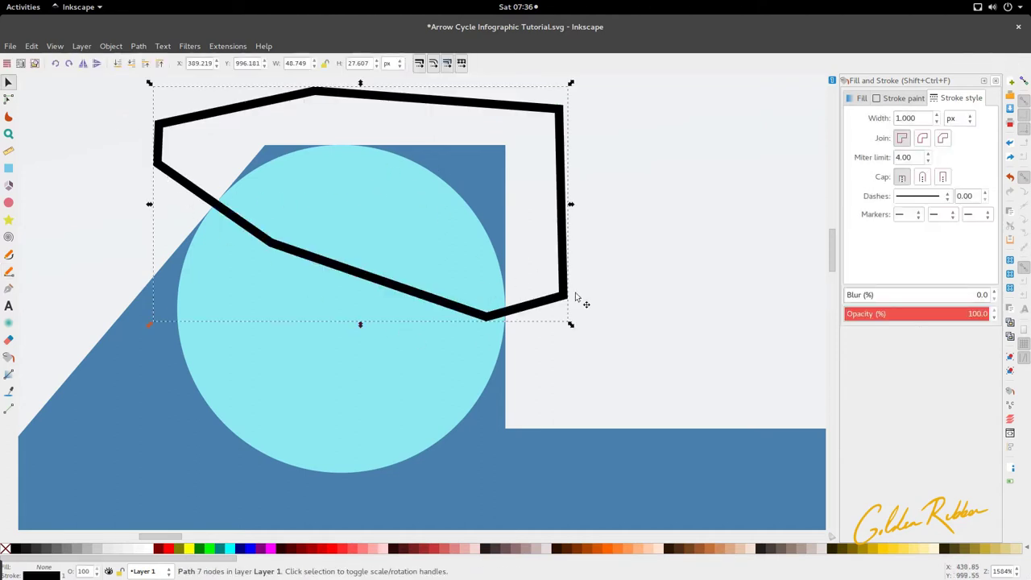
Subtract the seven-node cutting path from the arrowhead with Difference to trim its upper corner.
double_click(567, 247)
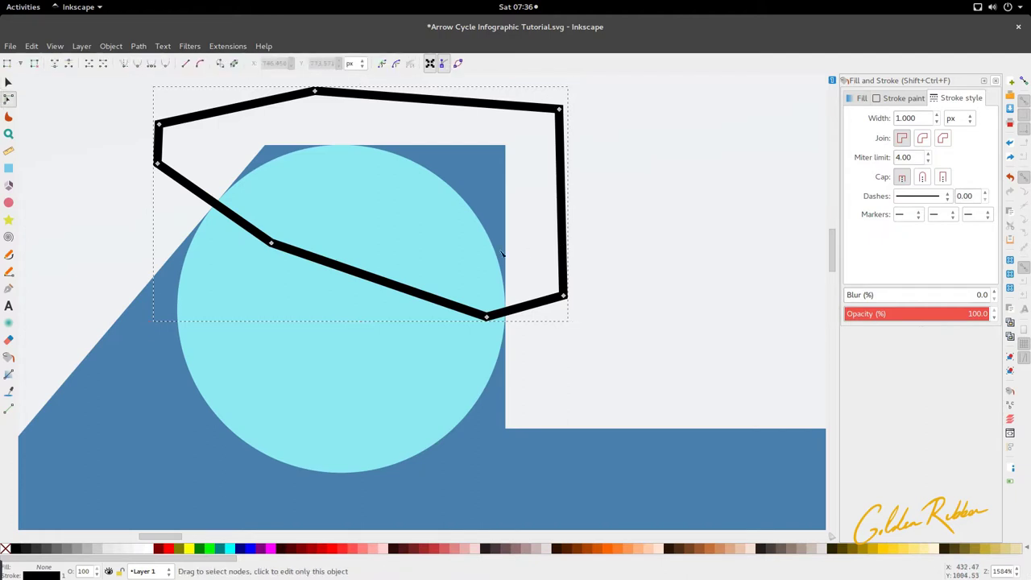
click(493, 178)
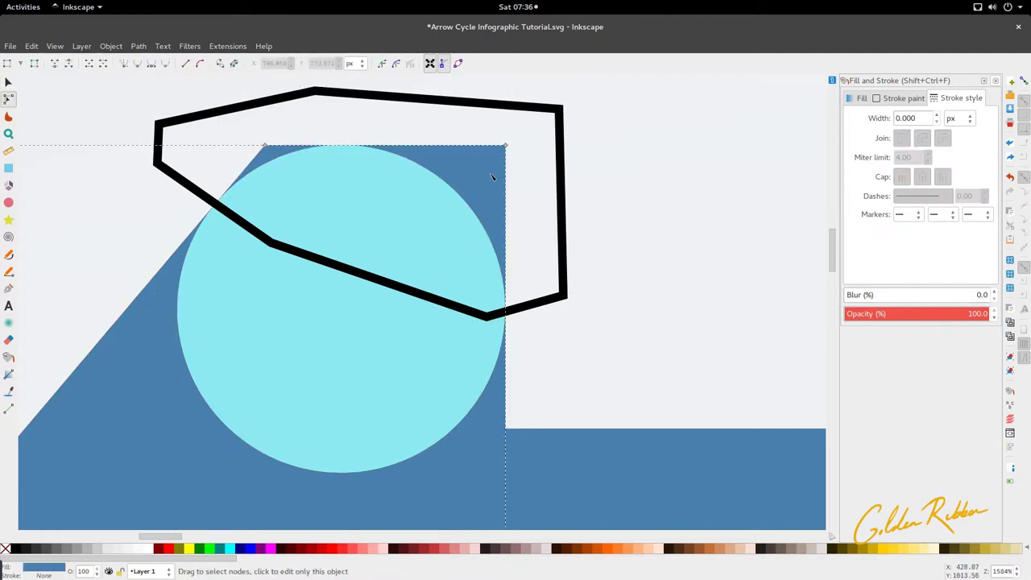
shift+click(494, 178)
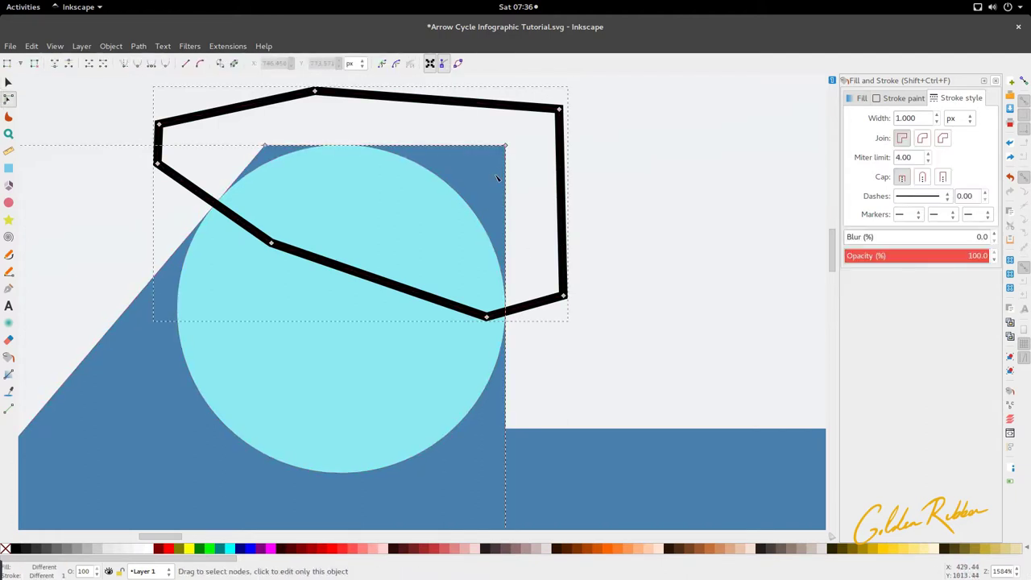
ctrl+scroll(495, 177, down, 2)
ctrl+scroll(497, 177, down, 1)
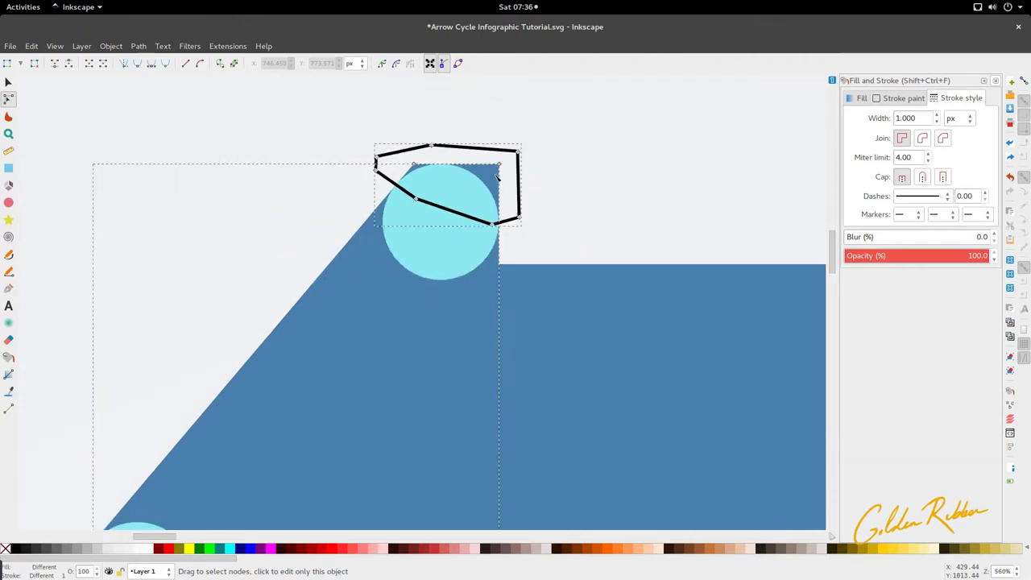
click(135, 46)
click(185, 140)
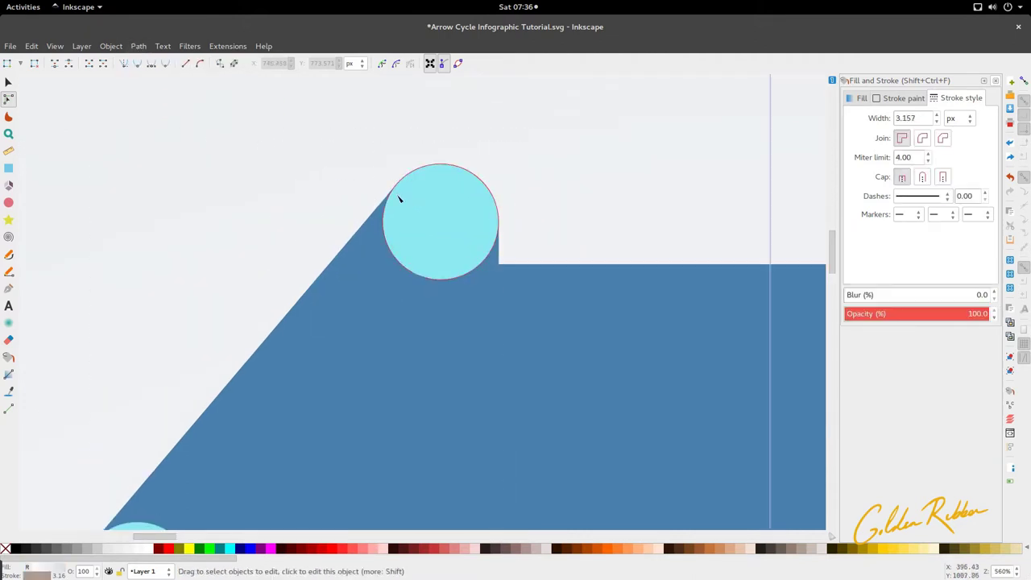
Draw a closed five-node straight-line path, about 41 by 32 px, around the arrowhead's lower corner, crossing the circle there.
ctrl+scroll(400, 203, down, 2)
ctrl+scroll(406, 214, up, 4)
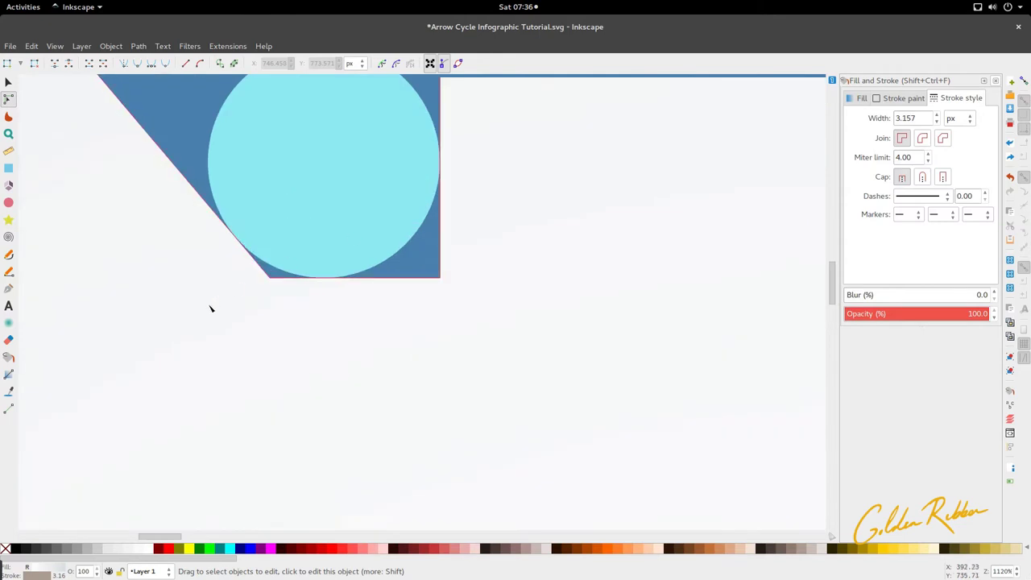
key(b)
click(221, 253)
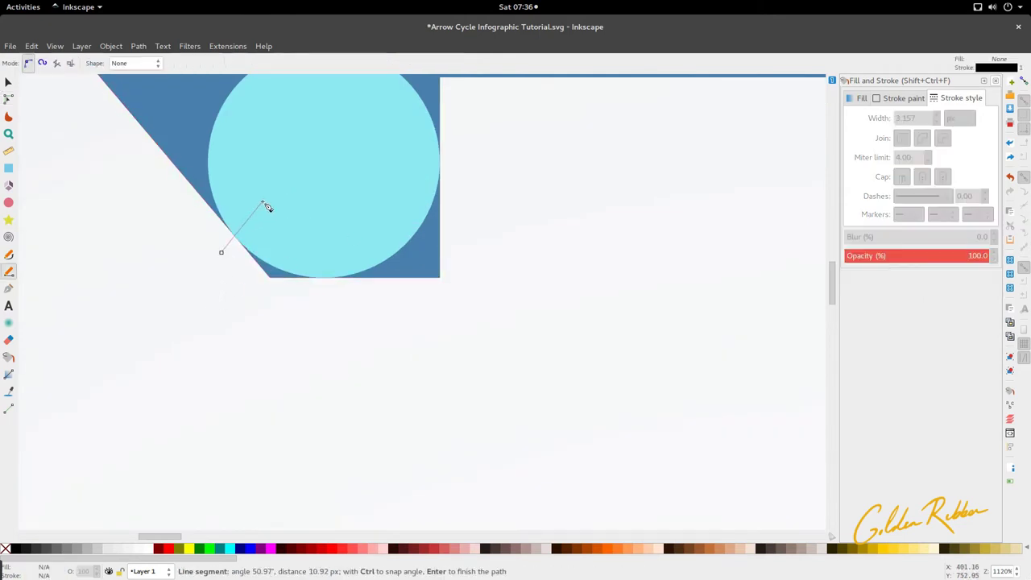
click(263, 202)
click(459, 160)
click(457, 310)
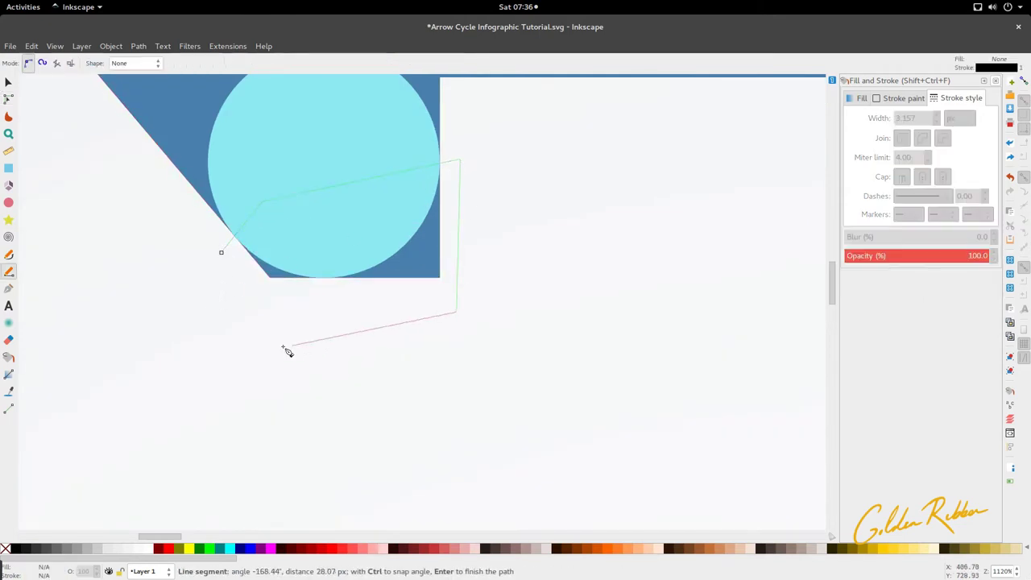
click(266, 346)
click(220, 252)
key(s)
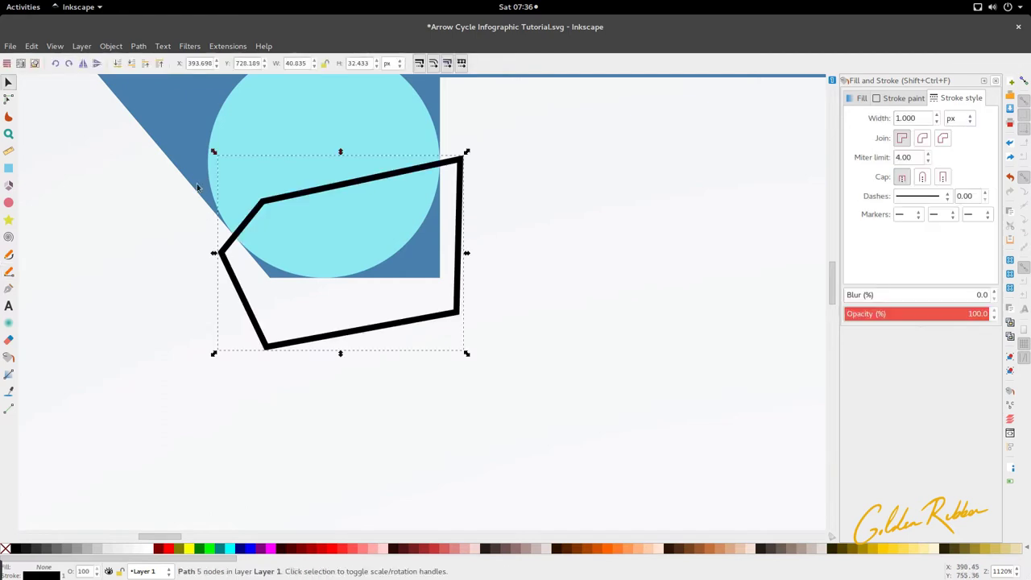
Subtract the lower cutting path from the arrowhead with Difference to trim its lower corner.
shift+click(189, 176)
click(140, 46)
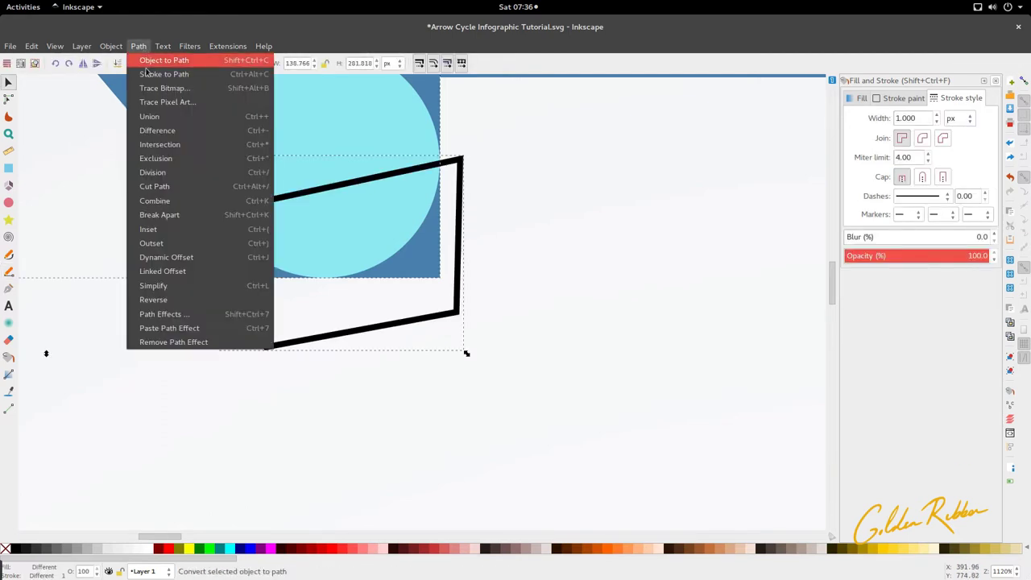
click(173, 132)
scroll(440, 294, down, 3)
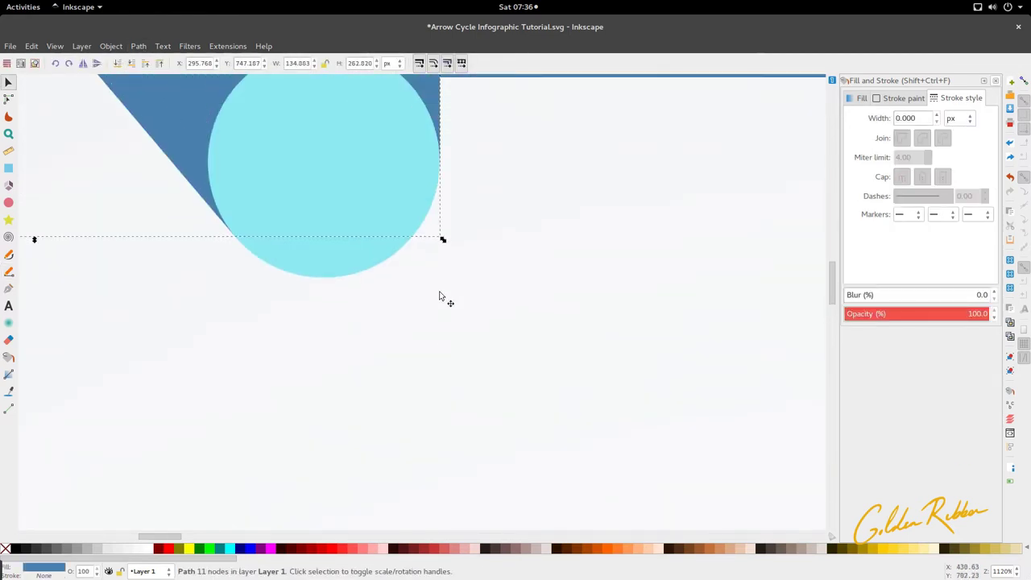
scroll(441, 297, down, 2)
scroll(438, 292, down, 1)
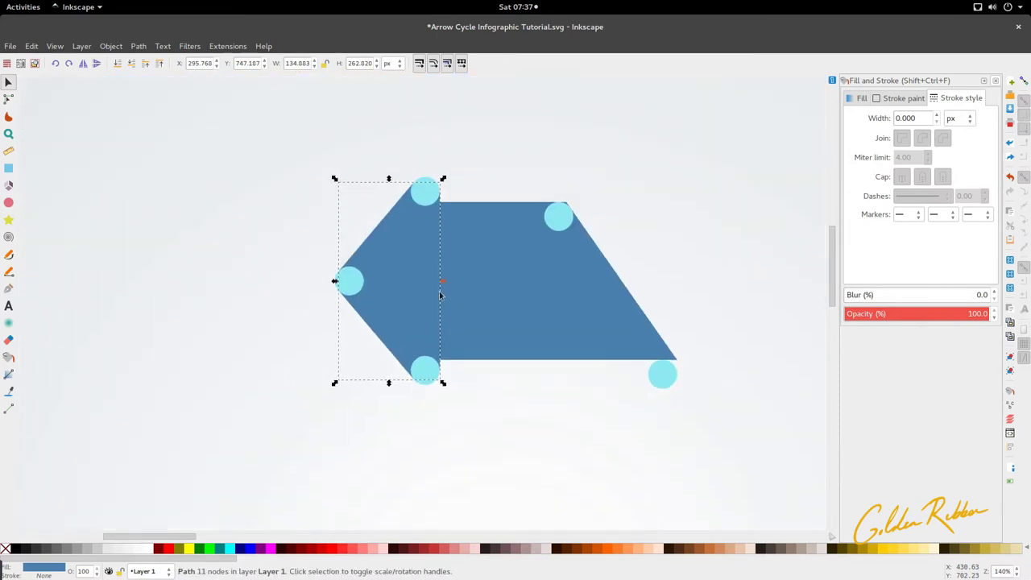
Draw a closed six-node straight-line path, about 21 by 20 px, around the tail's upper corner, crossing the circle there.
scroll(462, 260, right, 2)
scroll(426, 217, up, 6)
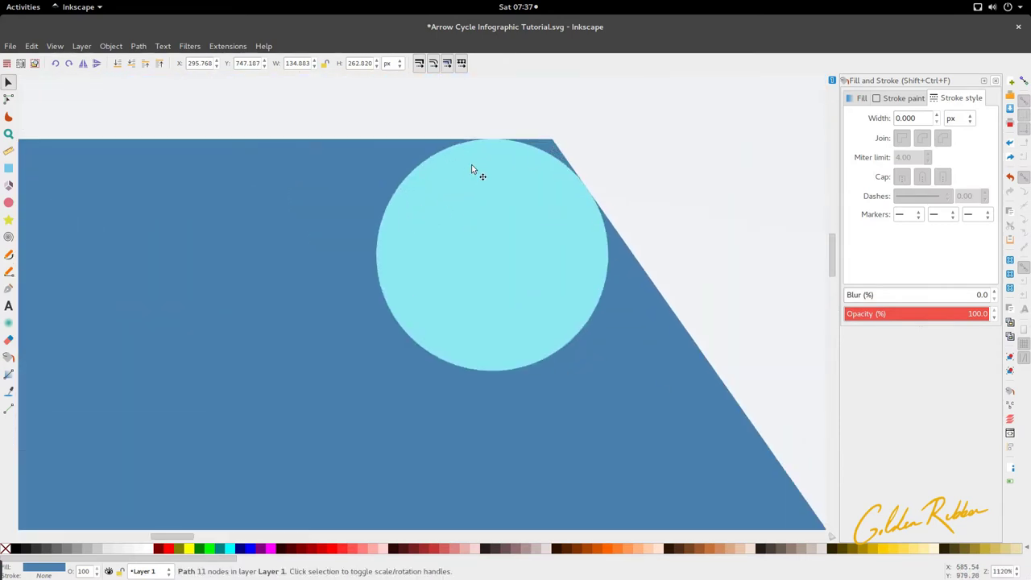
key(b)
click(483, 117)
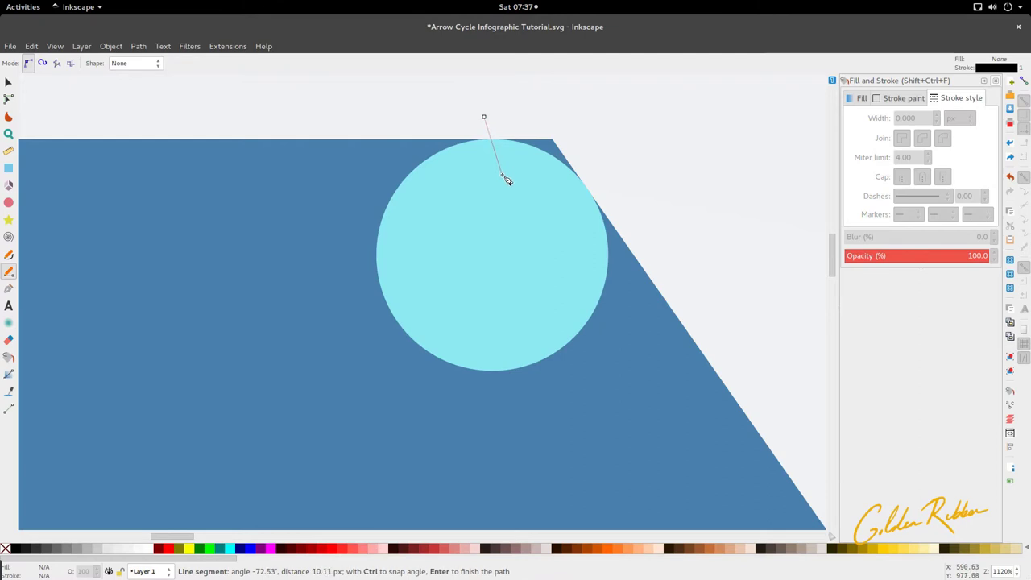
click(541, 228)
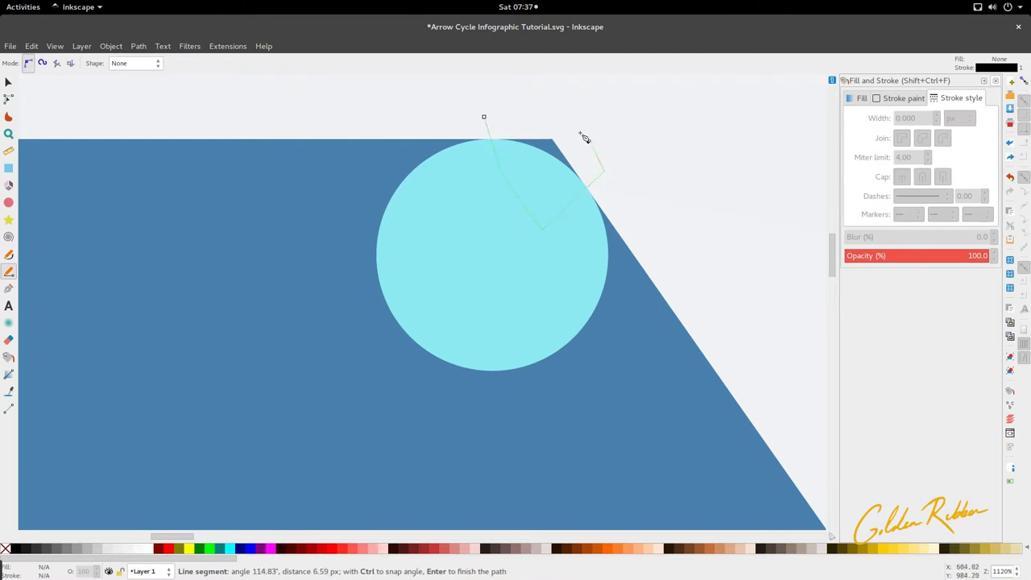
click(484, 117)
key(s)
scroll(488, 124, up, 5)
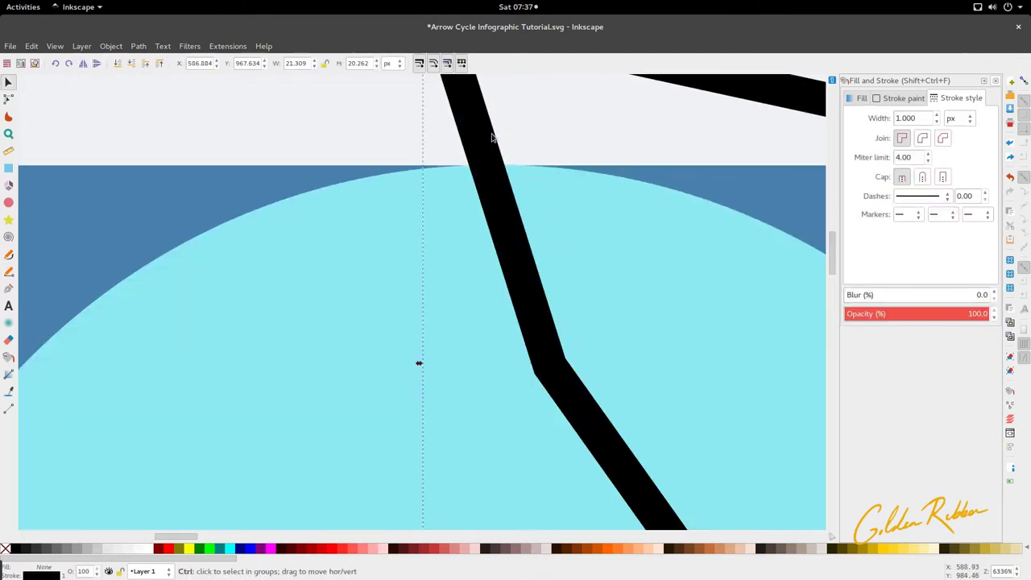
scroll(484, 210, down, 6)
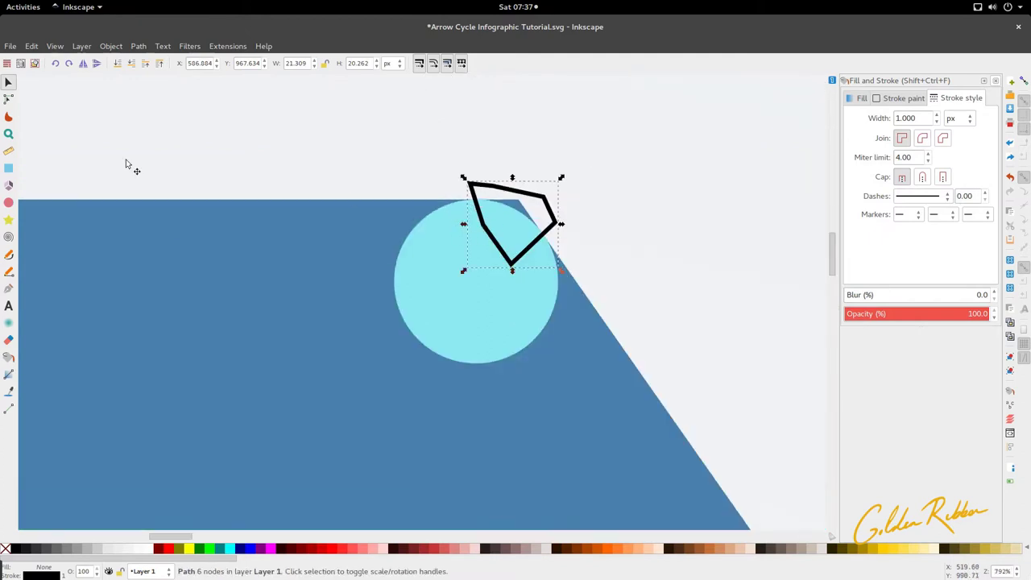
click(8, 99)
shift+click(320, 292)
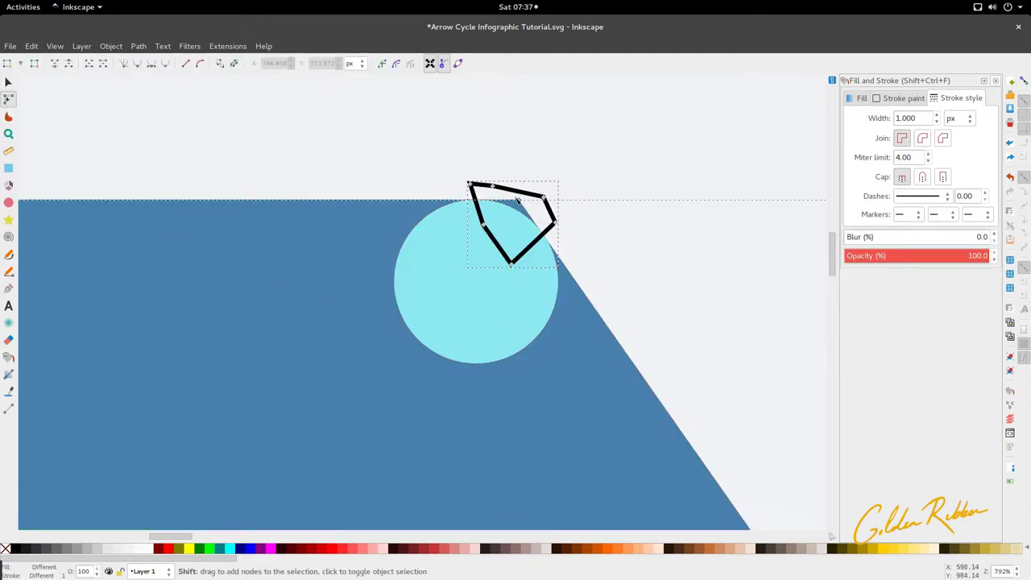
key(ctrl+minus)
key(ctrl+z)
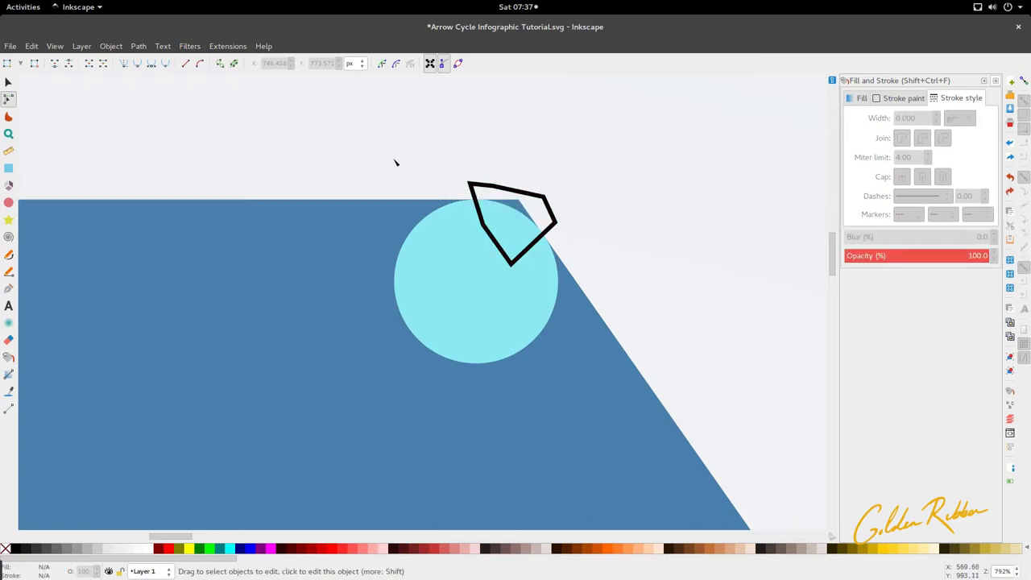
Subtract the six-node cutting path from the arrow body with Difference to trim the tail's upper corner.
click(507, 188)
shift+click(419, 211)
click(138, 46)
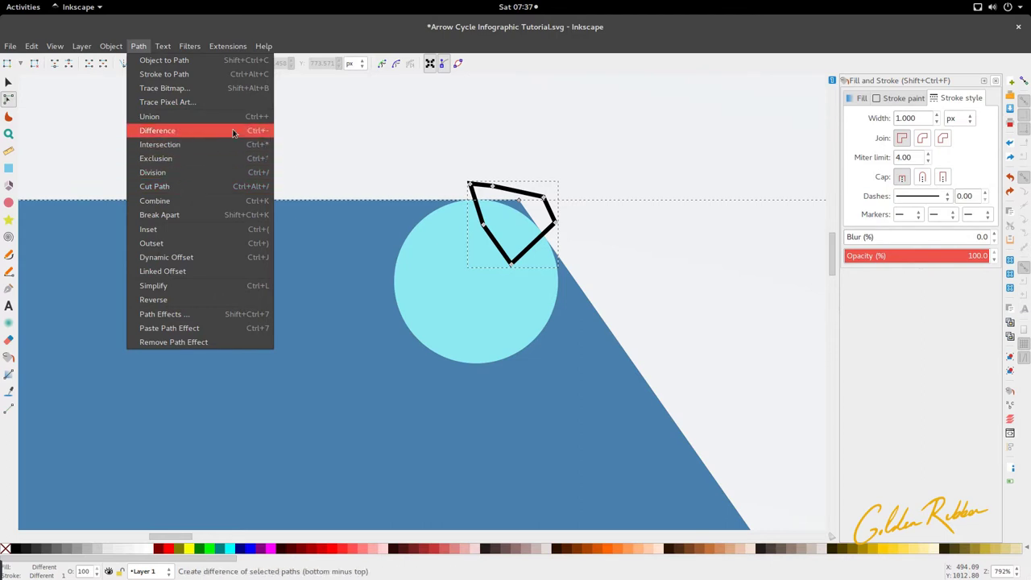
click(413, 141)
key(shift)
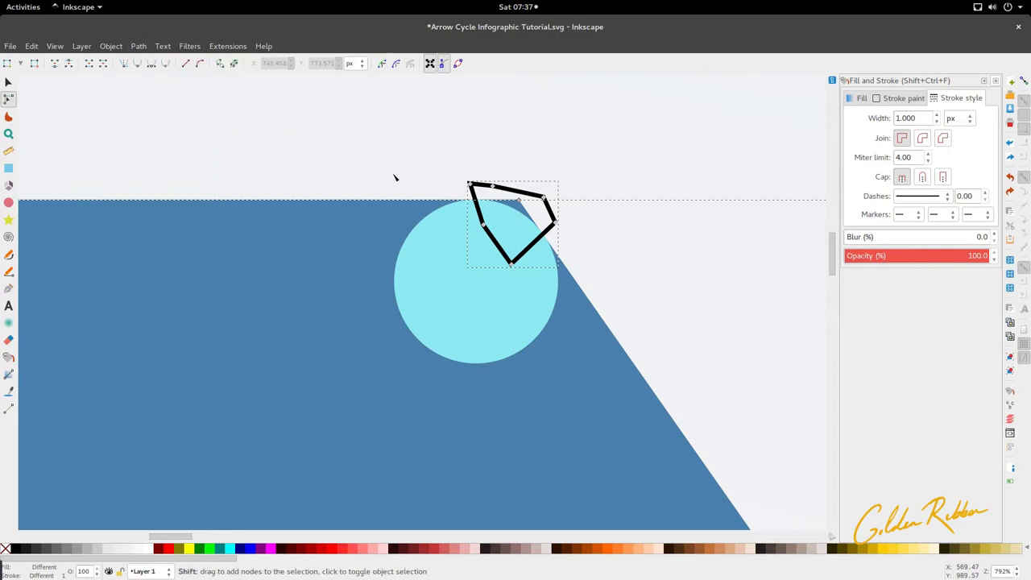
key(Delete)
key(s)
Draw a straight line about 100 by 142 px along the tail's slanted edge, extending past its lower corner.
scroll(394, 178, down, 6)
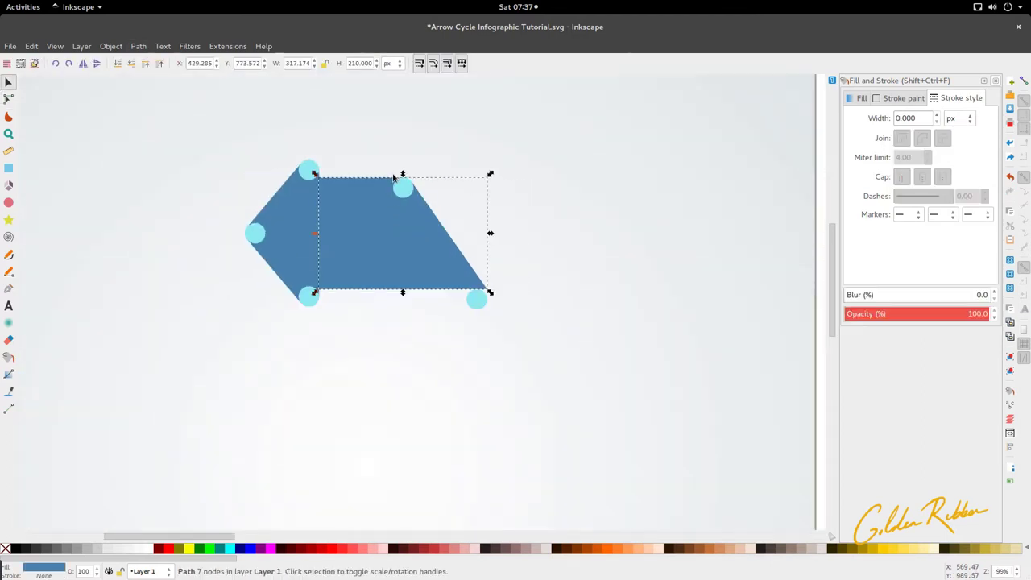
scroll(394, 177, down, 1)
click(392, 280)
scroll(392, 279, up, 1)
scroll(485, 301, up, 1)
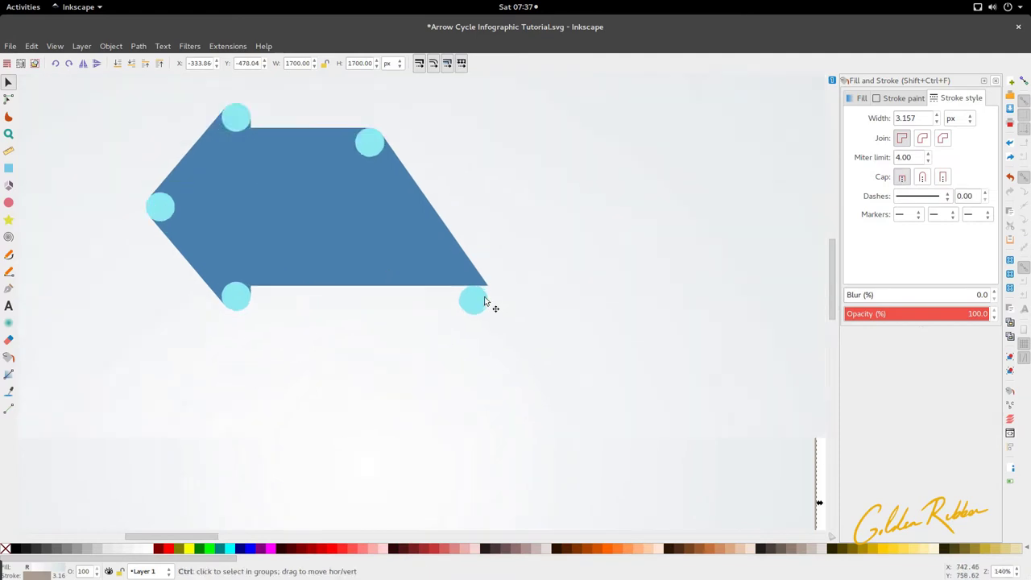
scroll(485, 301, up, 6)
key(p)
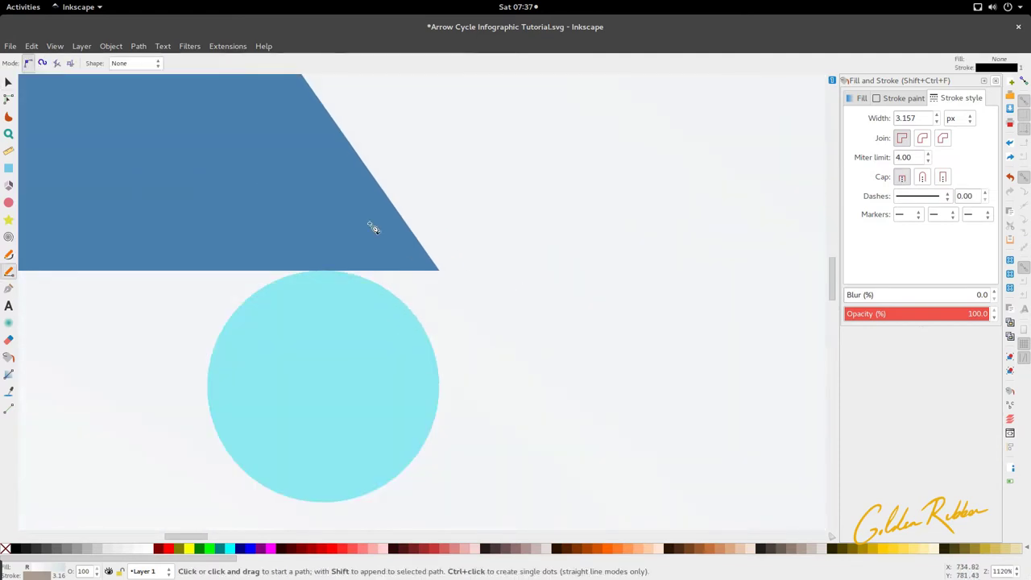
scroll(373, 228, down, 5)
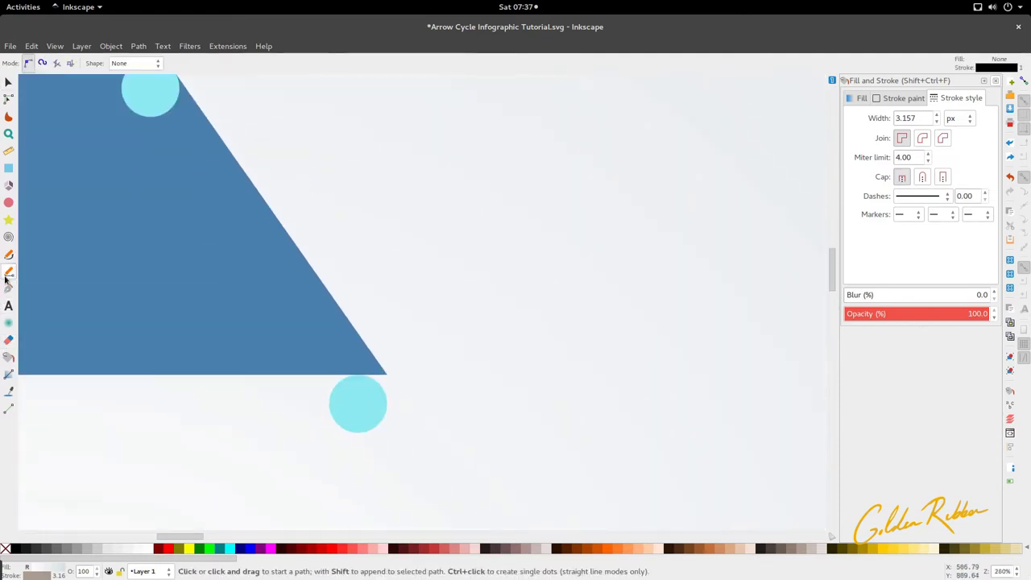
click(263, 197)
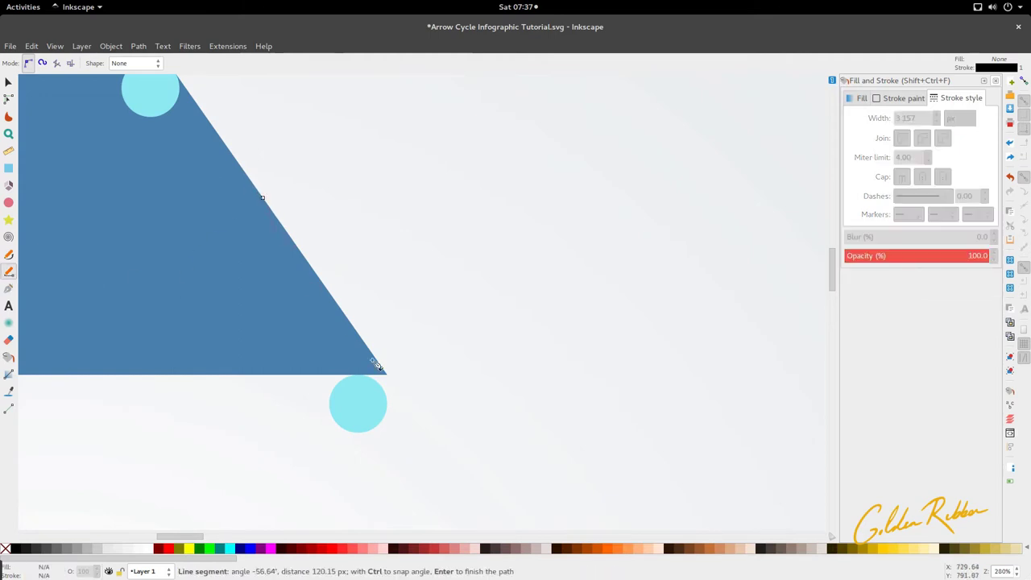
double_click(414, 414)
key(s)
Move the circle below the tail's lower corner horizontally until it touches the line extending the slanted edge.
ctrl+scroll(381, 409, up, 4)
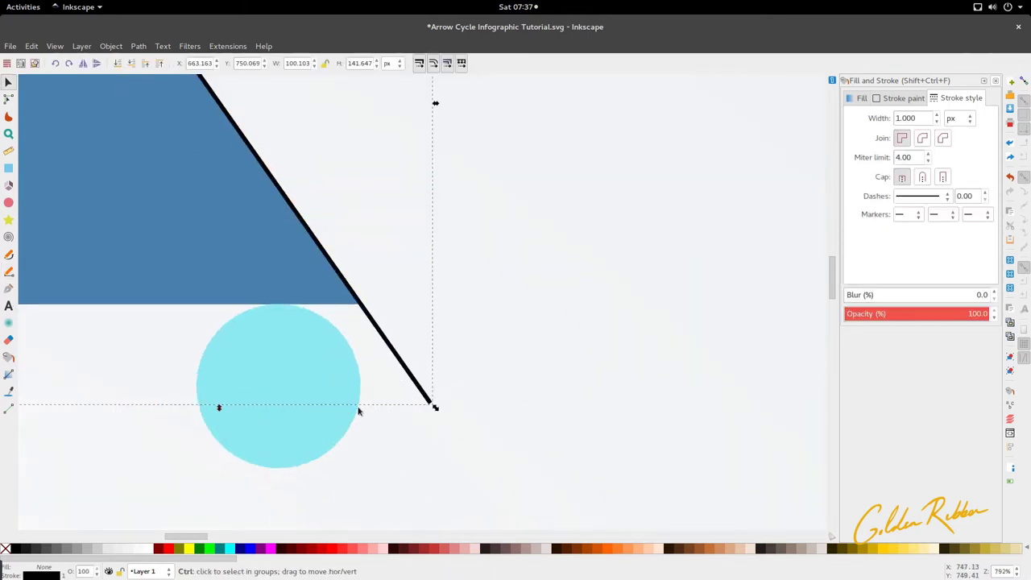
click(353, 410)
drag(349, 410, 379, 420)
ctrl+scroll(373, 373, up, 3)
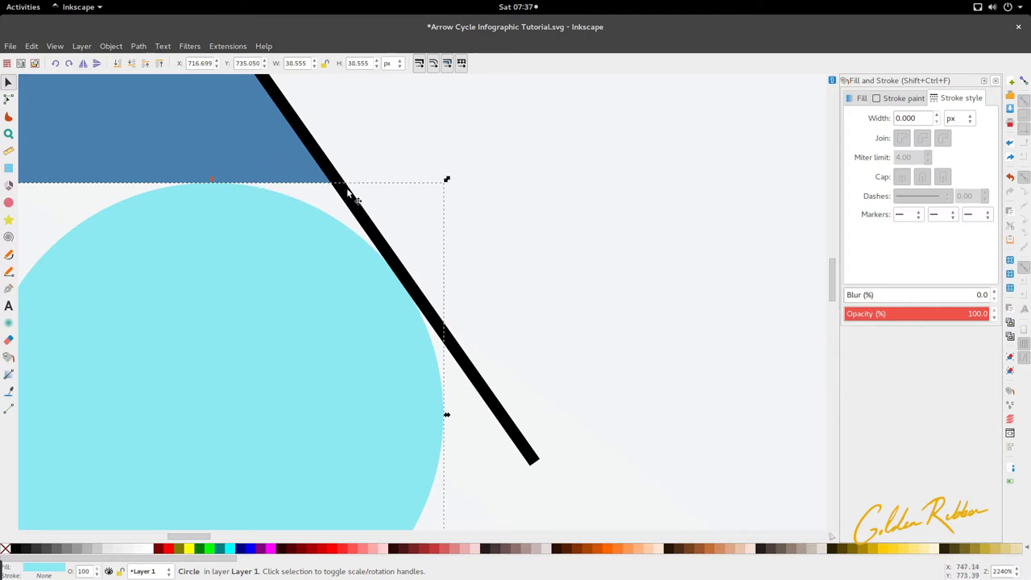
Shorten the line by moving its lower end node to the point where it touches the circle.
key(n)
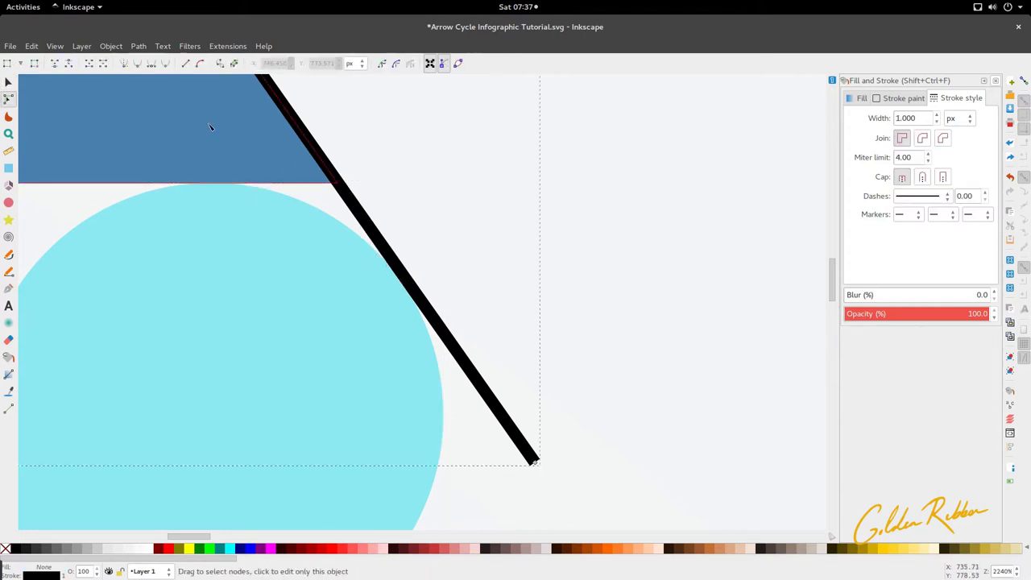
click(261, 155)
ctrl+scroll(339, 222, down, 4)
key(s)
ctrl+scroll(338, 226, up, 3)
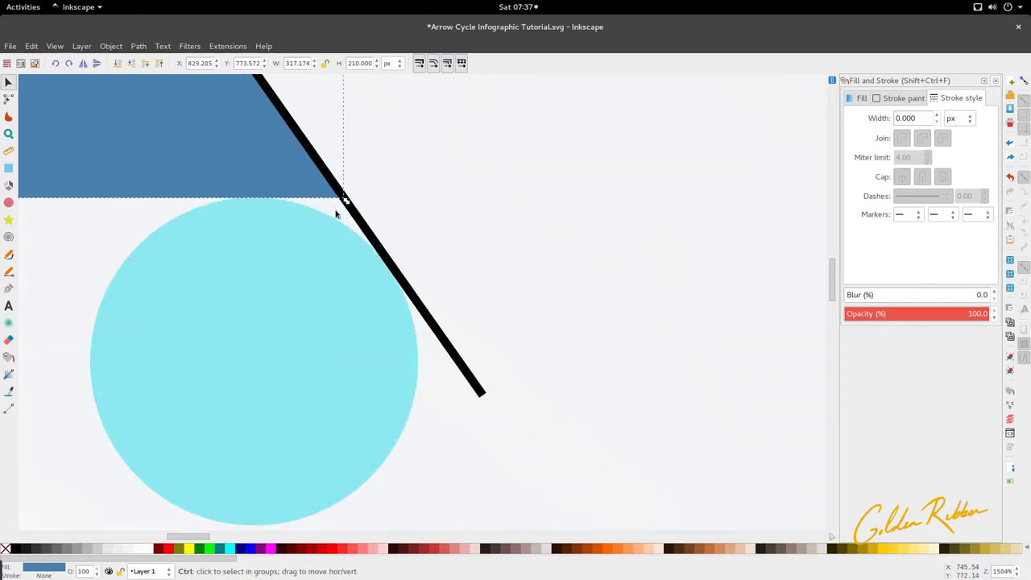
double_click(388, 268)
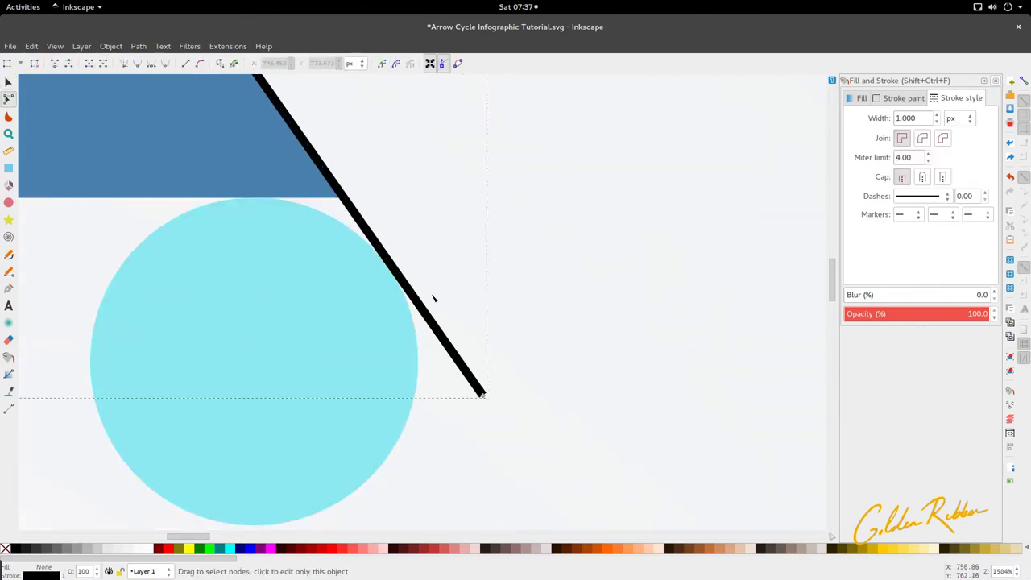
drag(486, 395, 398, 276)
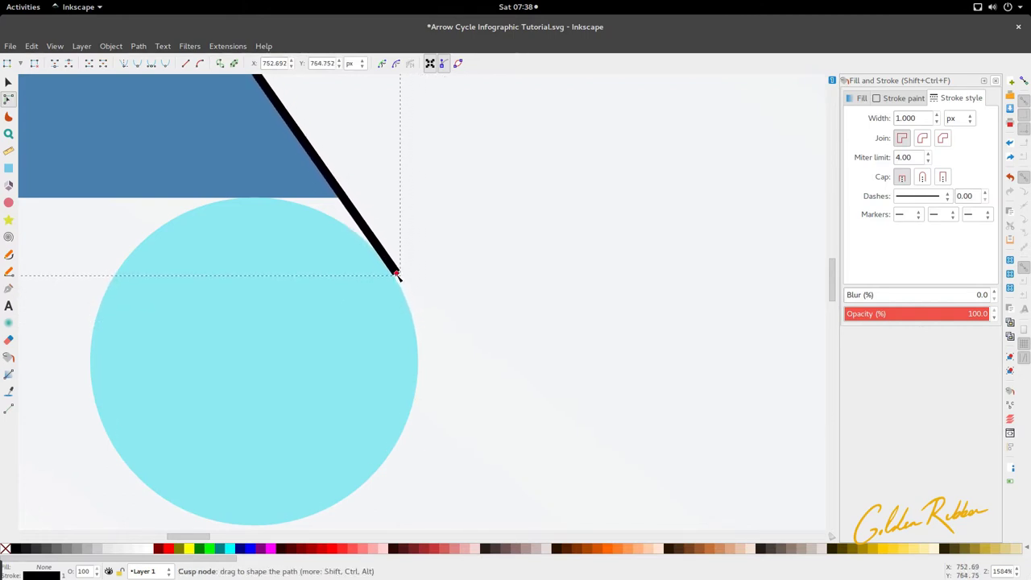
Extend the line from its lower end across the circle and arrow body into a closed six-node path, about 91 by 128 px.
key(p)
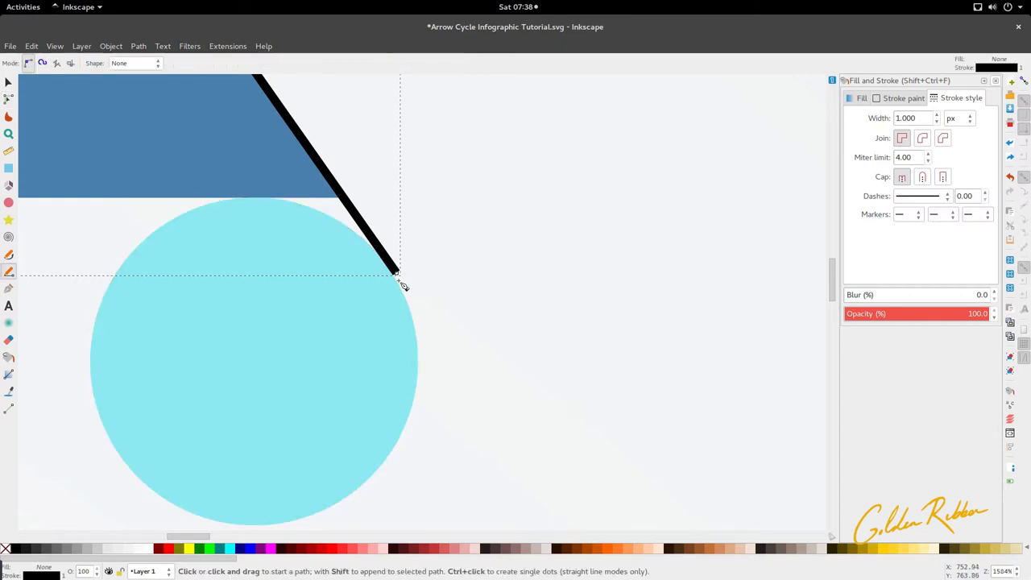
click(397, 274)
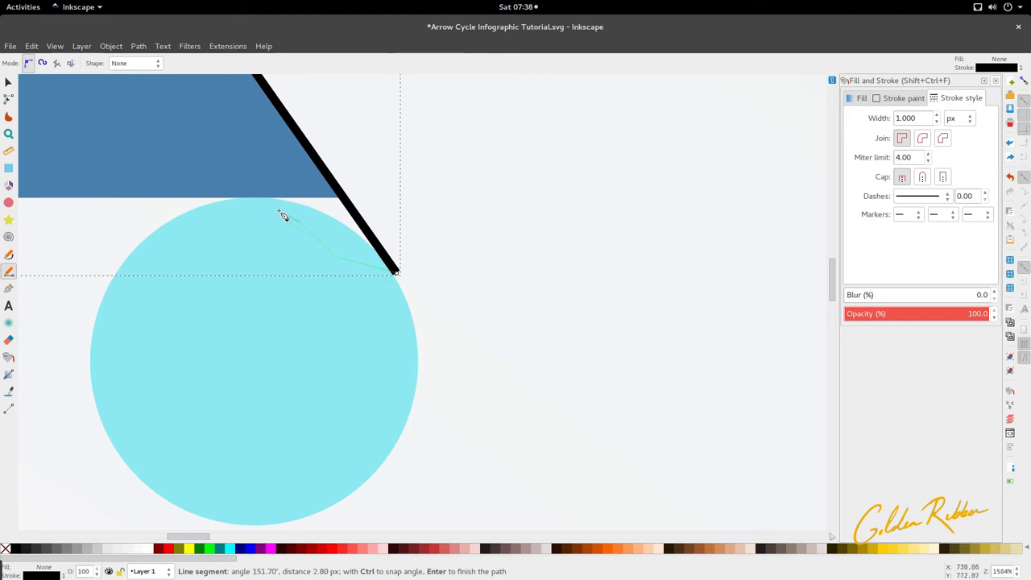
click(252, 209)
scroll(252, 183, up, 3)
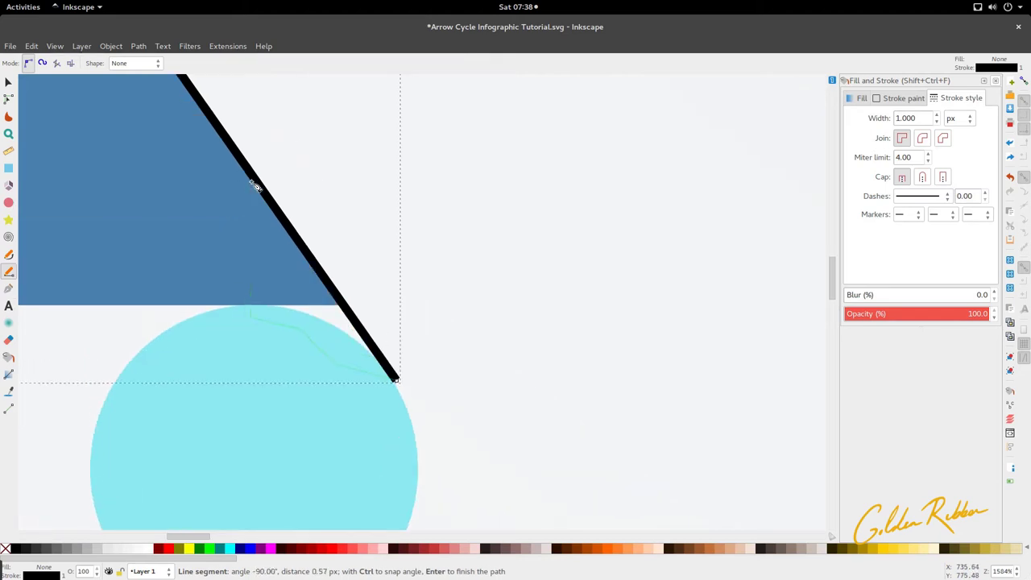
ctrl+scroll(253, 184, down, 4)
scroll(232, 189, up, 5)
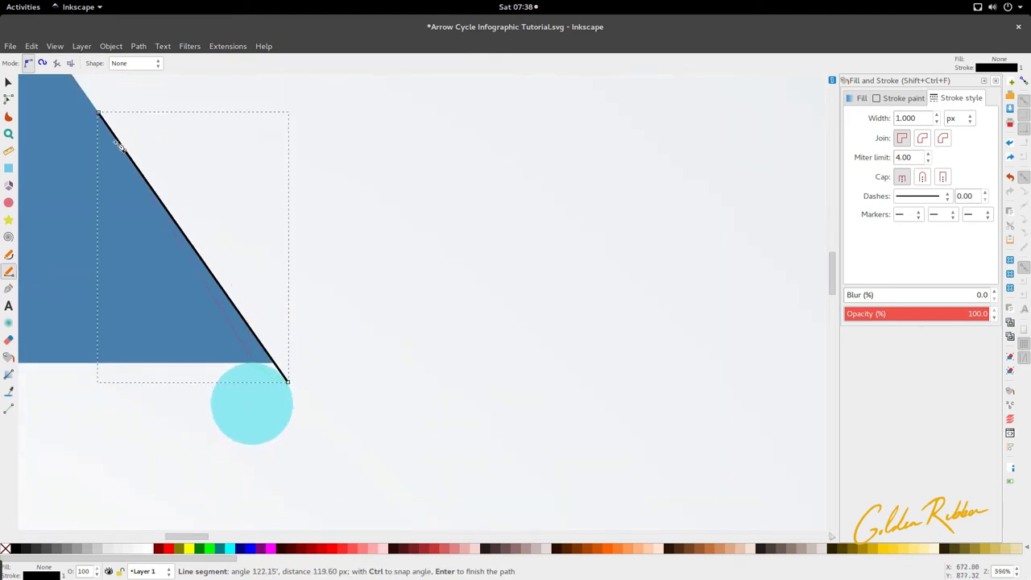
click(101, 115)
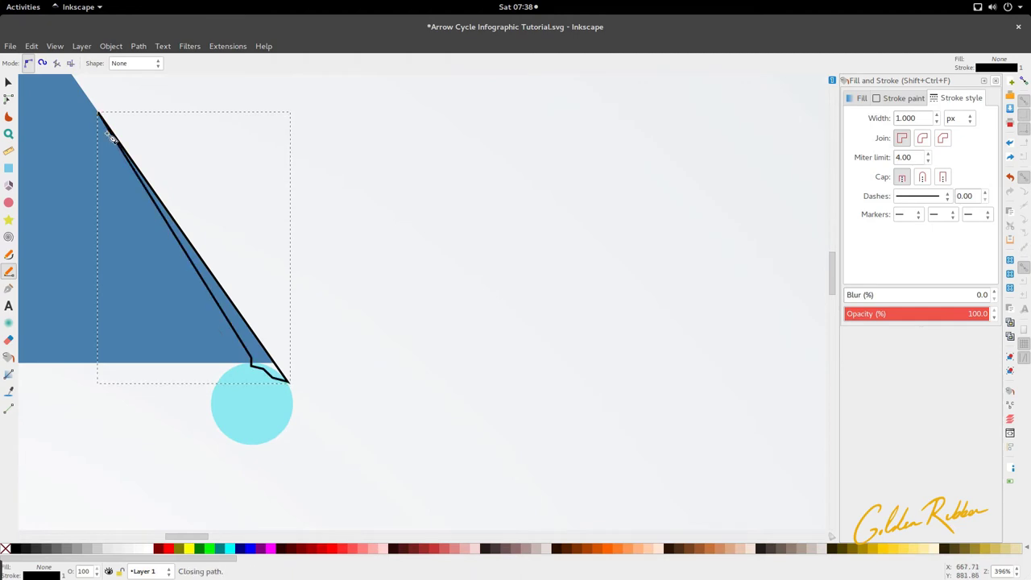
Fill the closed six-node path with the arrow body's blue using the colour picker.
key(s)
key(n)
ctrl+scroll(266, 405, up, 3)
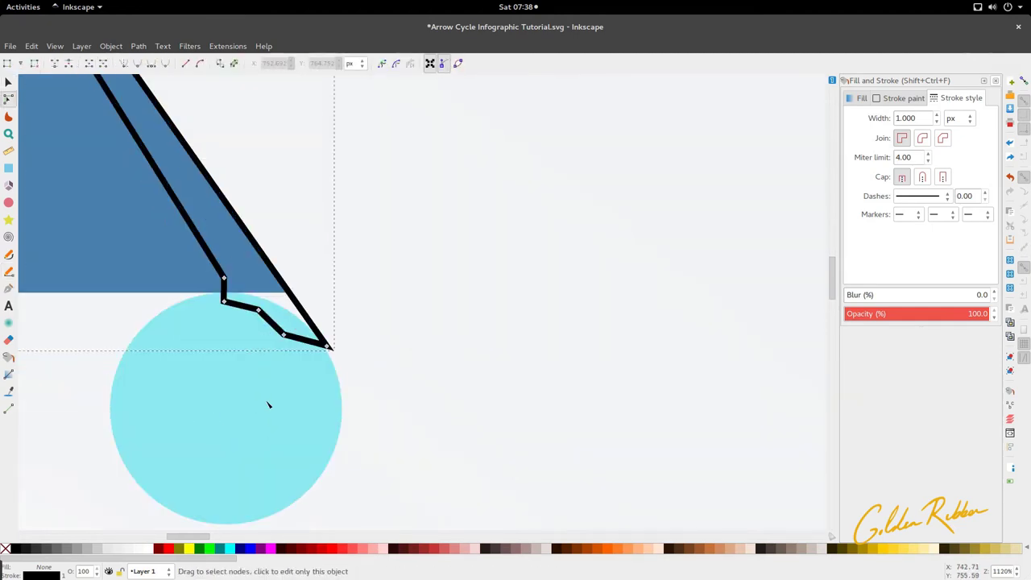
scroll(269, 404, up, 1)
key(s)
click(279, 329)
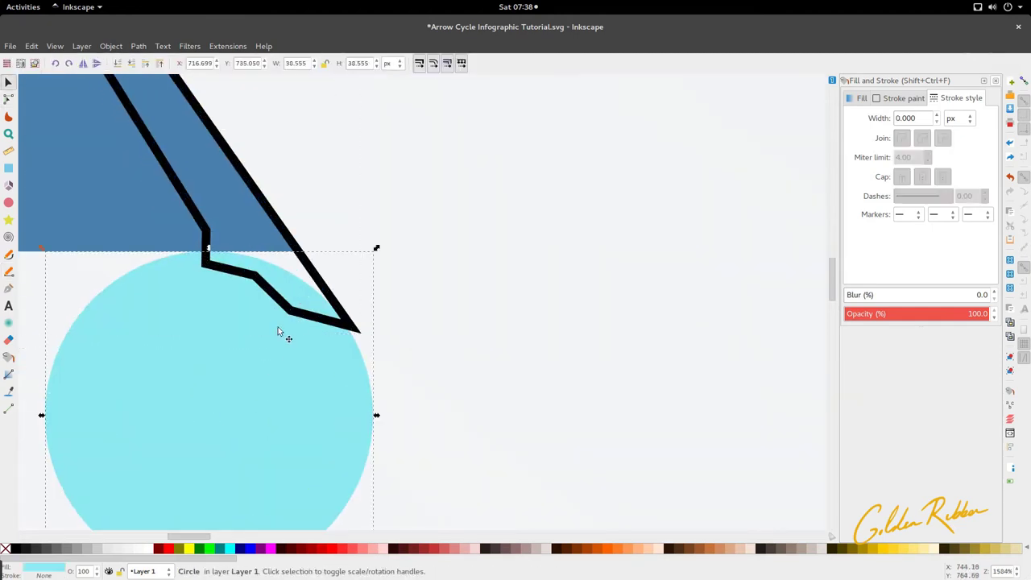
click(294, 316)
key(d)
click(166, 203)
key(s)
scroll(375, 317, down, 3)
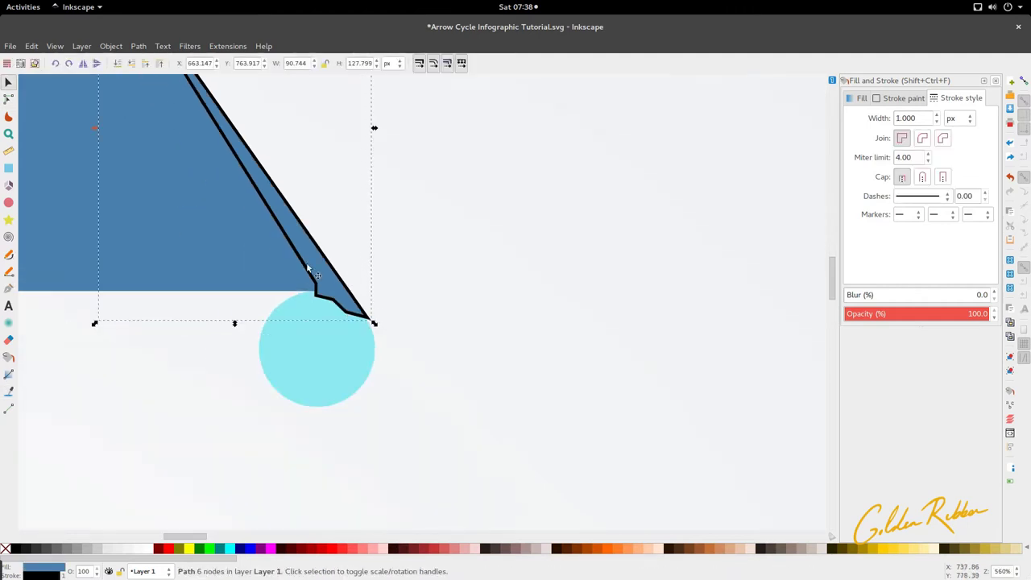
Lower the blue-filled path beneath the circle and remove its stroke.
click(131, 63)
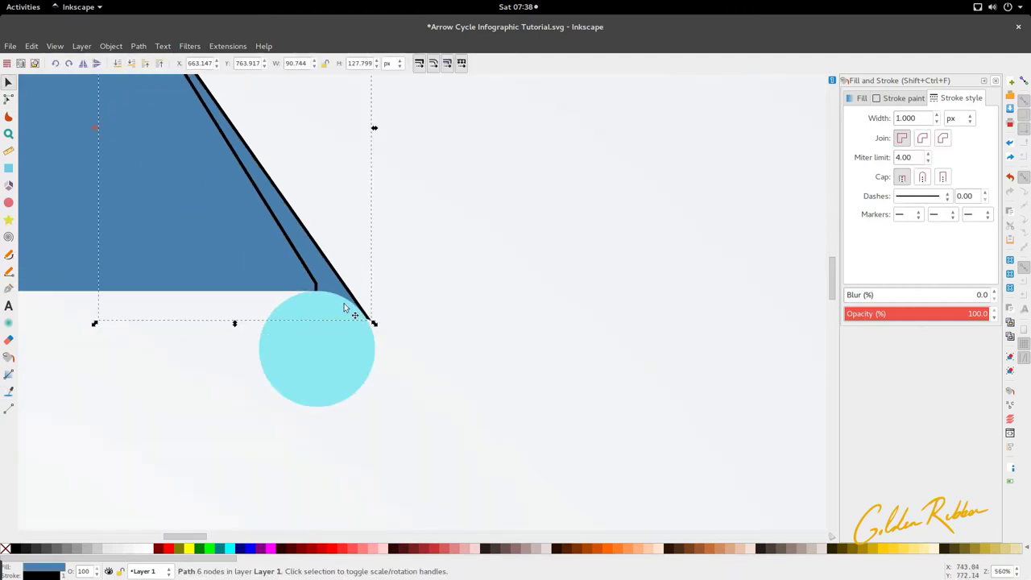
scroll(382, 361, up, 2)
right_click(27, 575)
click(64, 564)
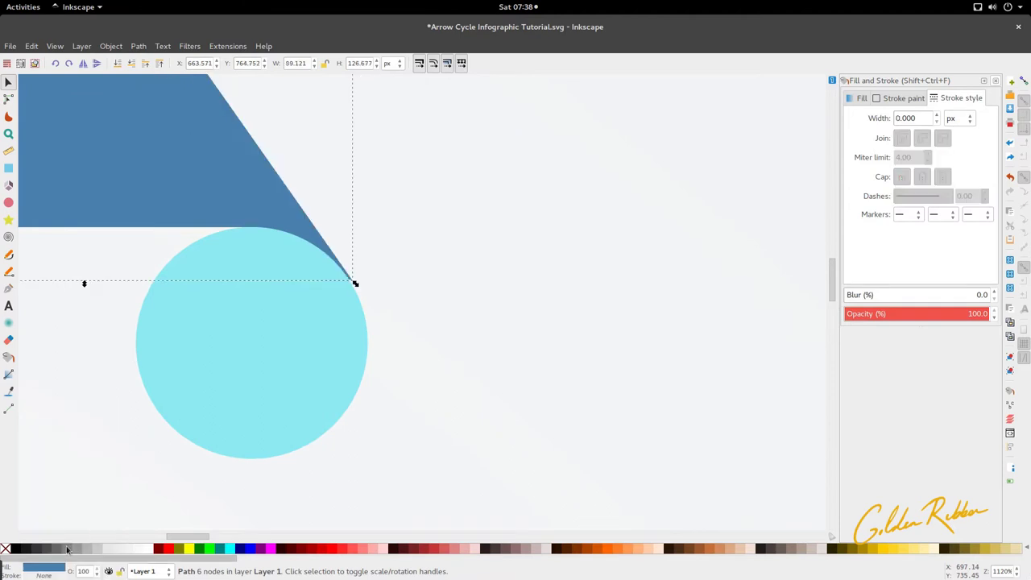
Try to nudge the tip node of the corner filler path slightly along the slanted edge.
scroll(316, 259, up, 3)
key(n)
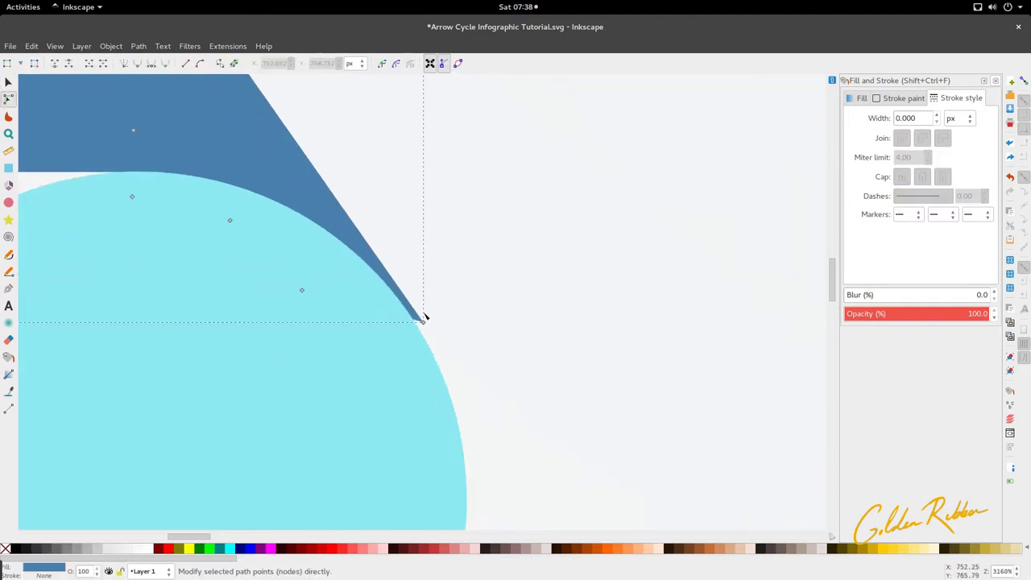
mouse_move(423, 323)
mouse_down()
mouse_move(408, 301)
mouse_move(421, 320)
mouse_up()
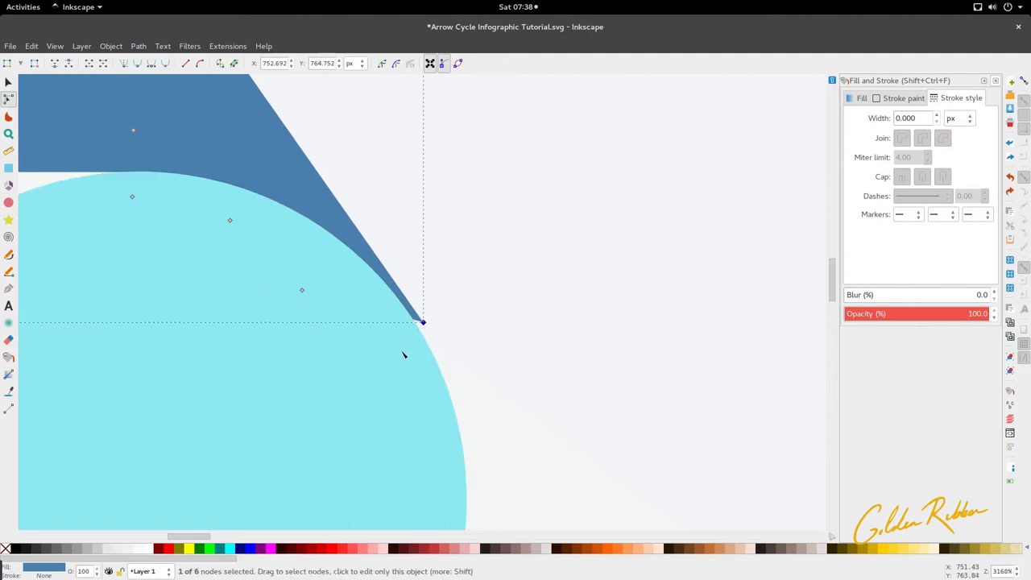
Shift the circle about 0.5 px to the right against the tip of the corner filler path.
key(s)
click(395, 354)
drag(397, 360, 401, 362)
ctrl+scroll(401, 361, down, 4)
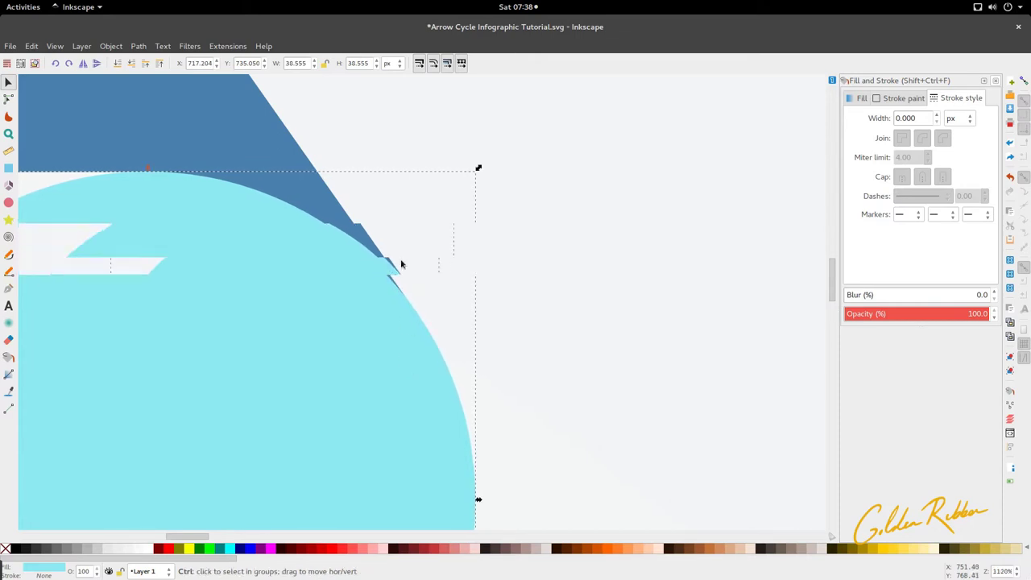
Select the arrow body and the corner filler path together and match both fills to the body's blue with the colour picker.
key(n)
click(372, 236)
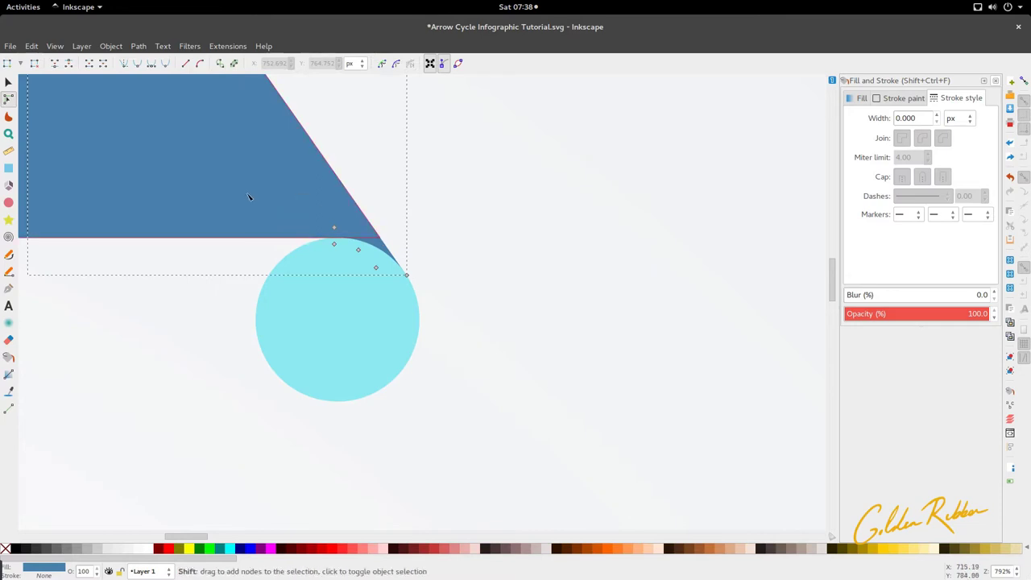
scroll(354, 270, up, 4)
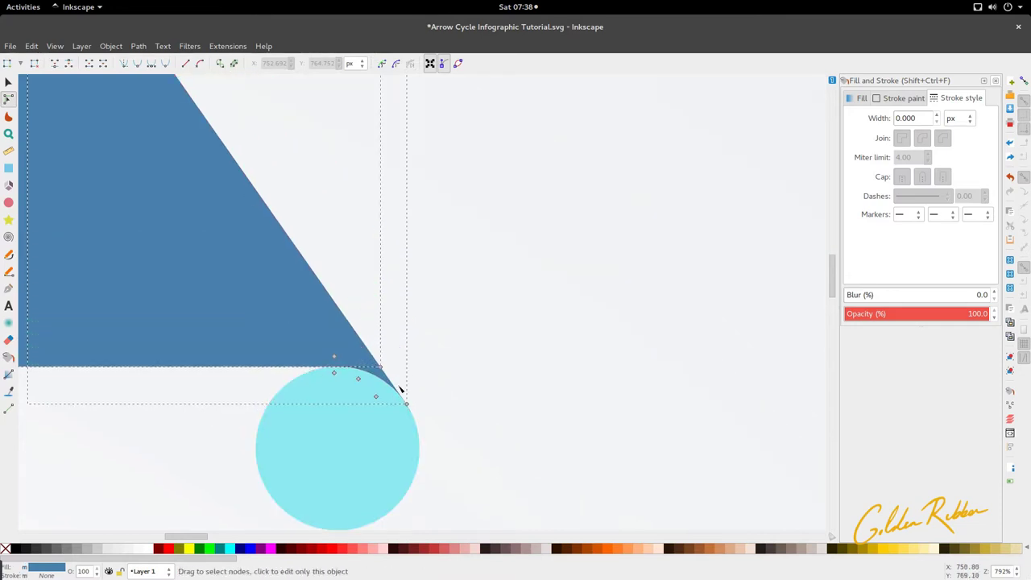
key(d)
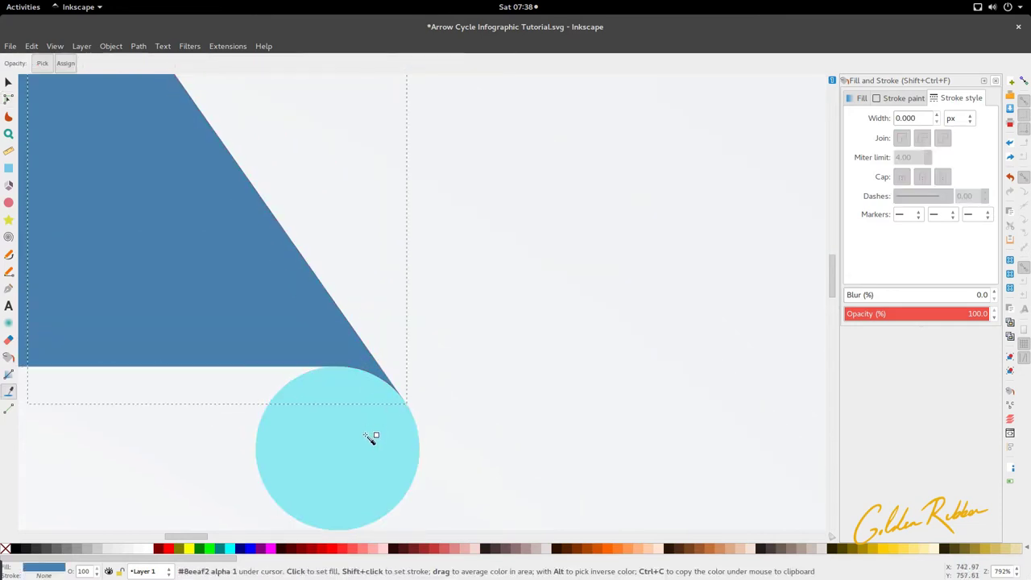
click(369, 438)
click(304, 360)
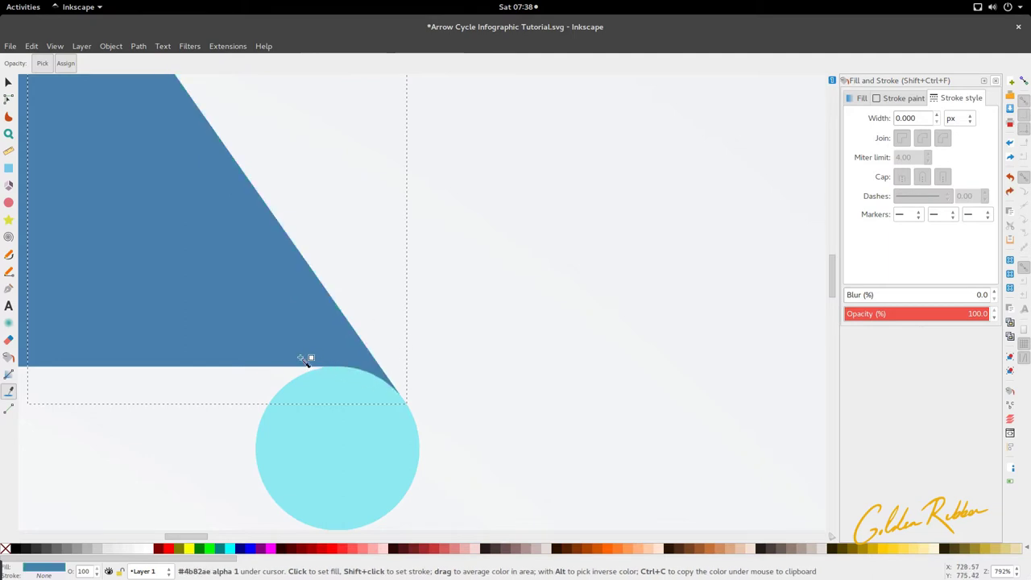
key(s)
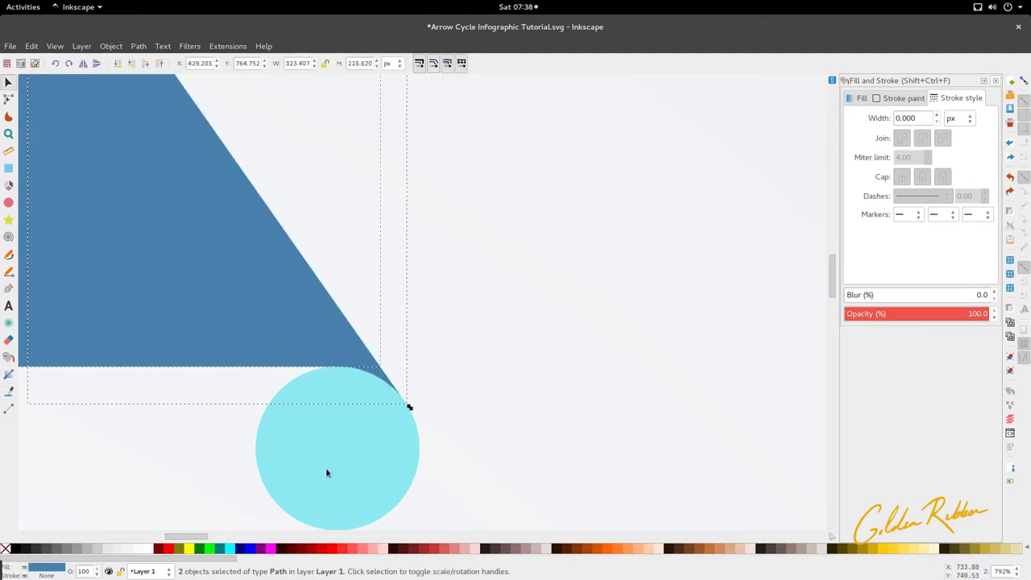
scroll(338, 362, down, 6)
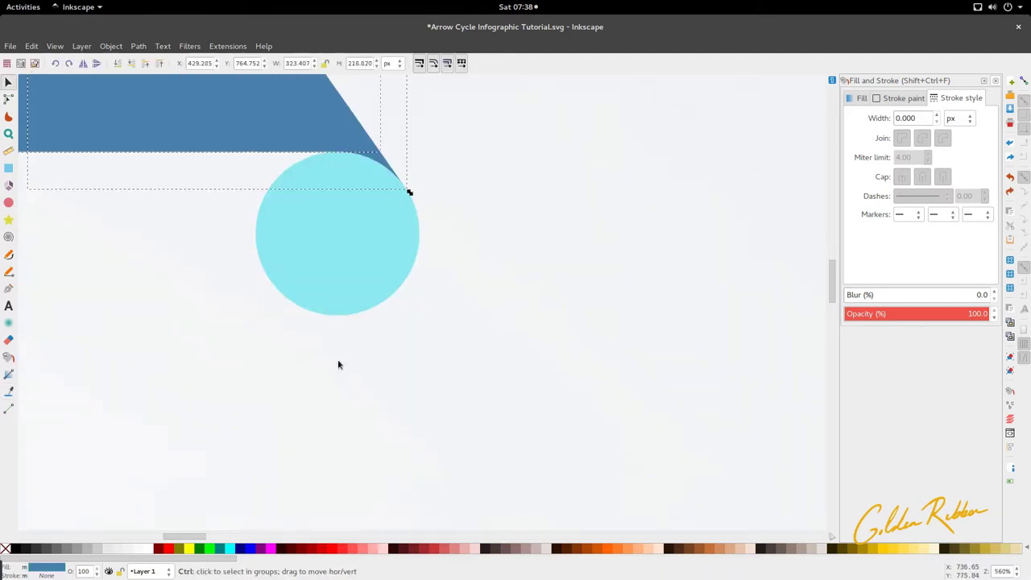
scroll(338, 363, up, 9)
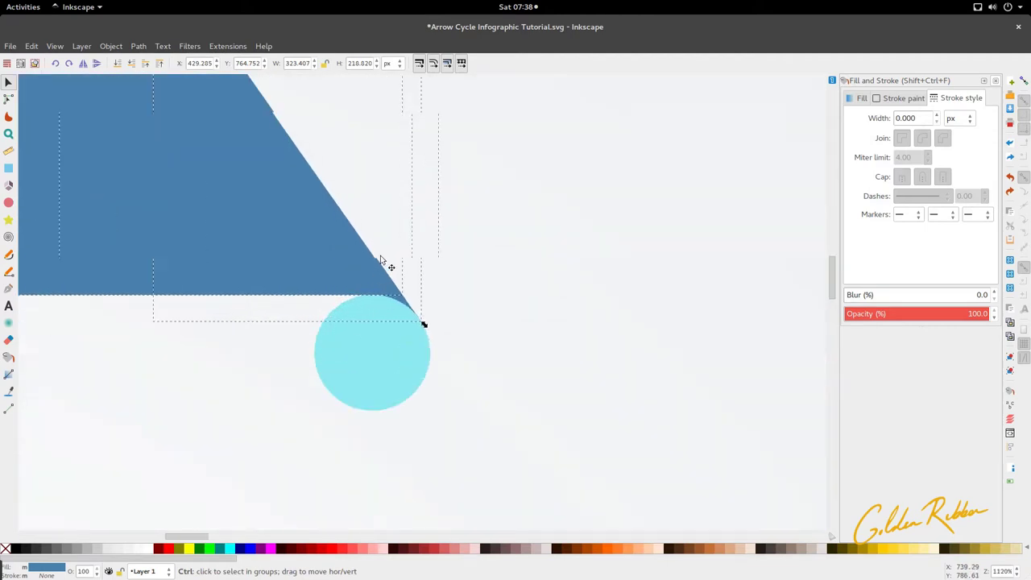
Unite the arrow body and the corner filler path into a single shape.
scroll(382, 280, down, 3)
click(138, 46)
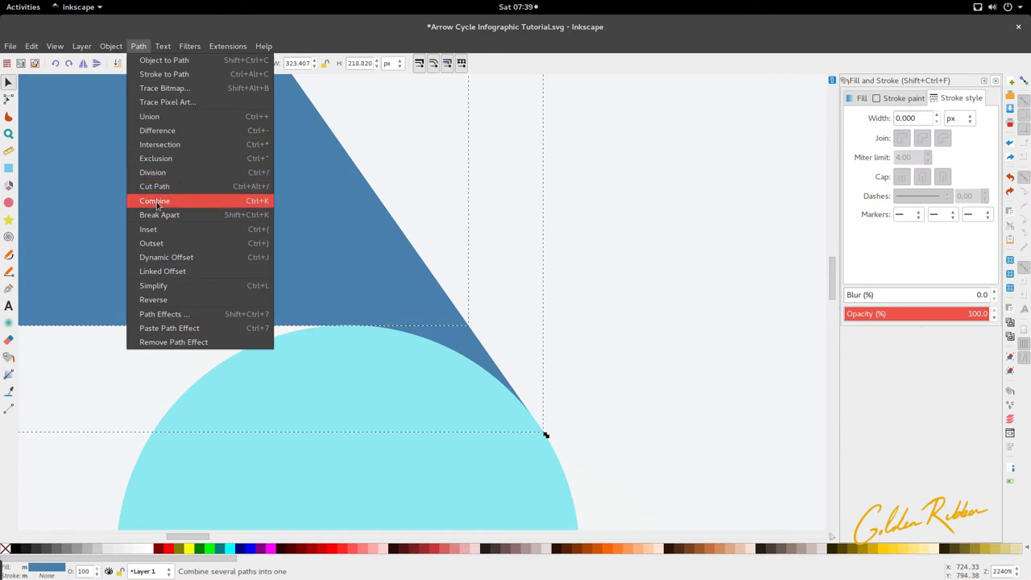
click(188, 117)
click(529, 317)
scroll(370, 294, down, 2)
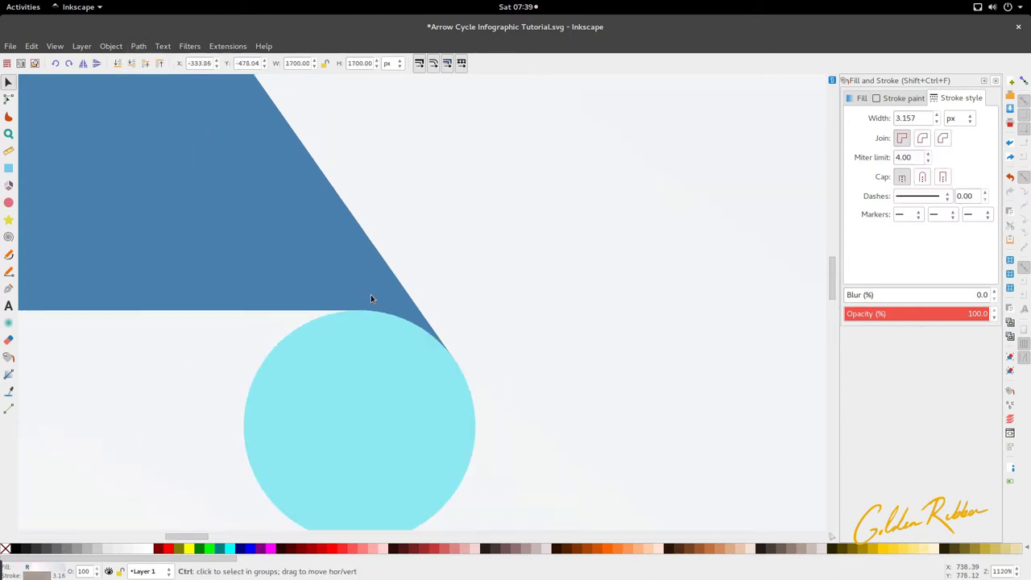
Examine how the corner circle meets the arrow body's lower edge and the slanted tip.
scroll(375, 361, up, 3)
scroll(338, 180, up, 2)
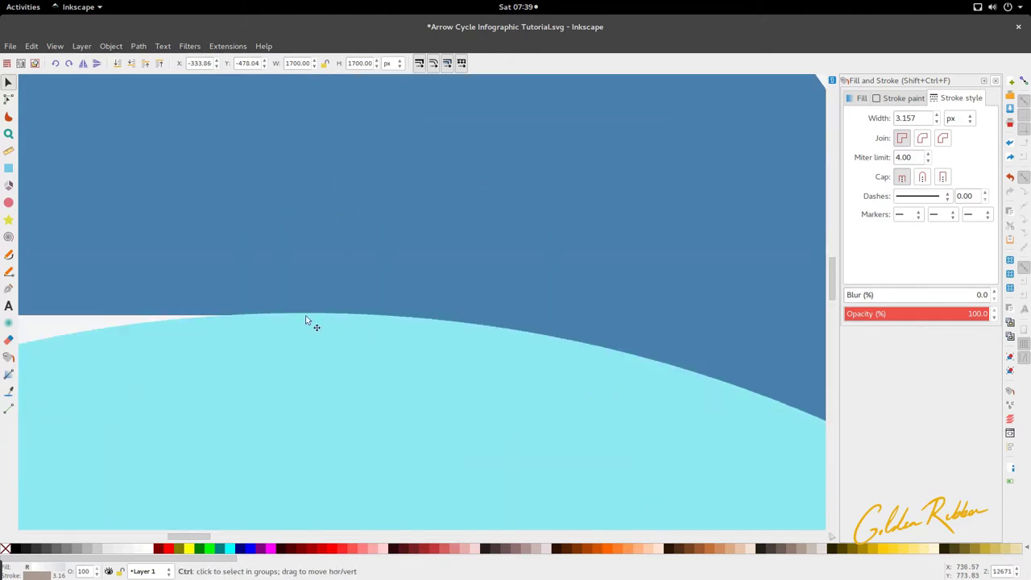
click(299, 352)
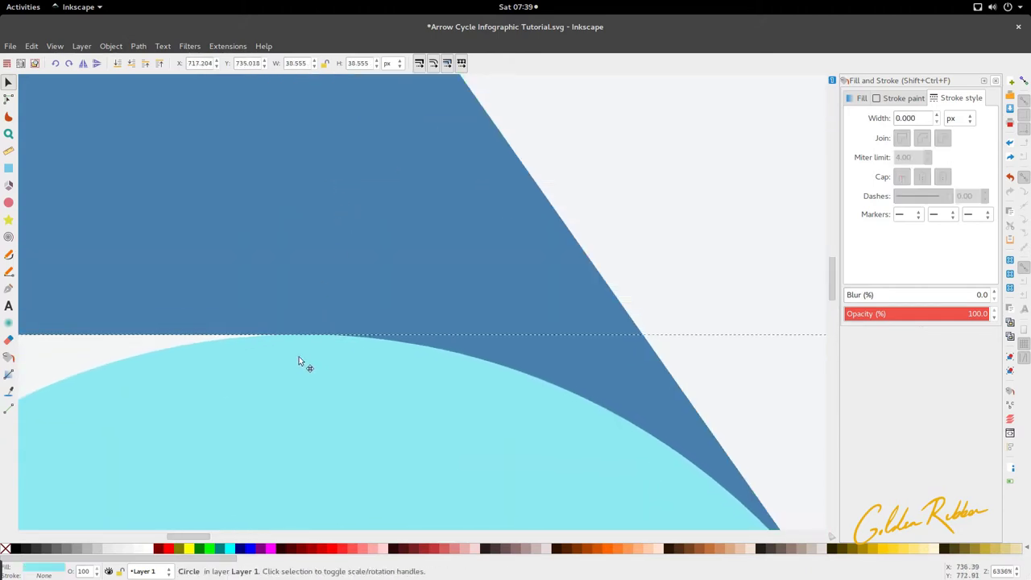
scroll(299, 356, down, 4)
alt+click(362, 327)
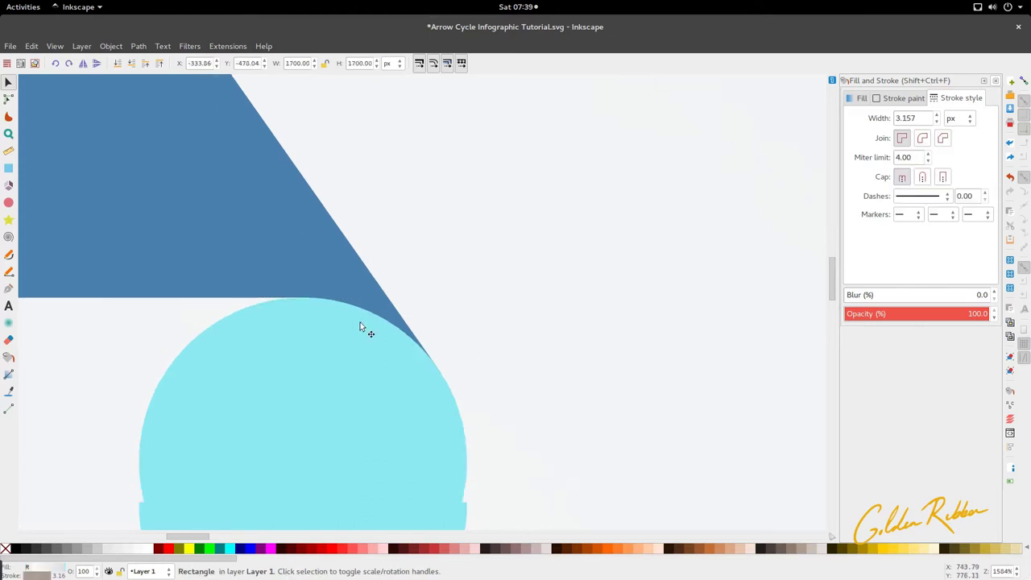
scroll(313, 246, up, 4)
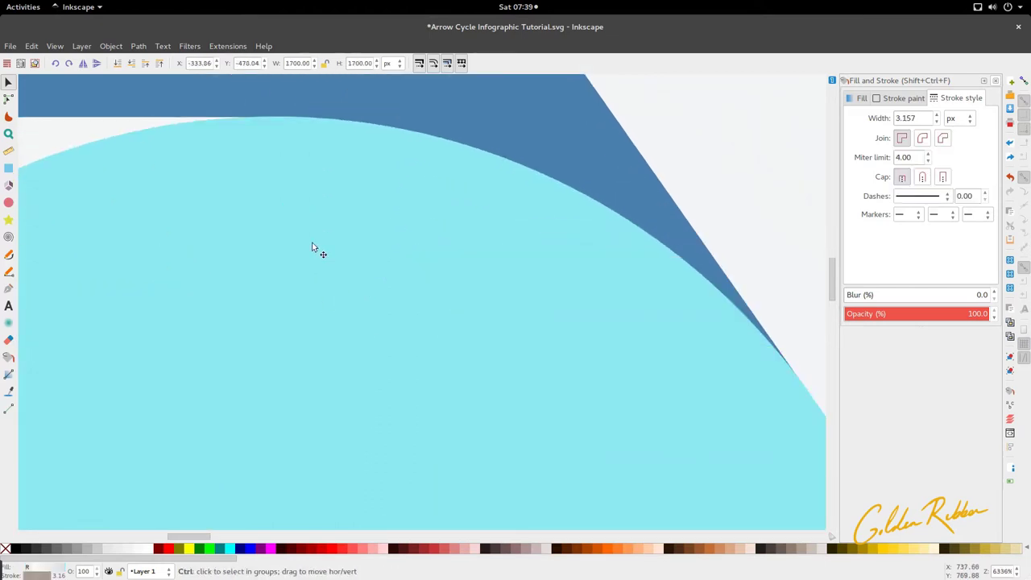
alt+click(312, 246)
drag(312, 249, 312, 240)
scroll(312, 239, down, 2)
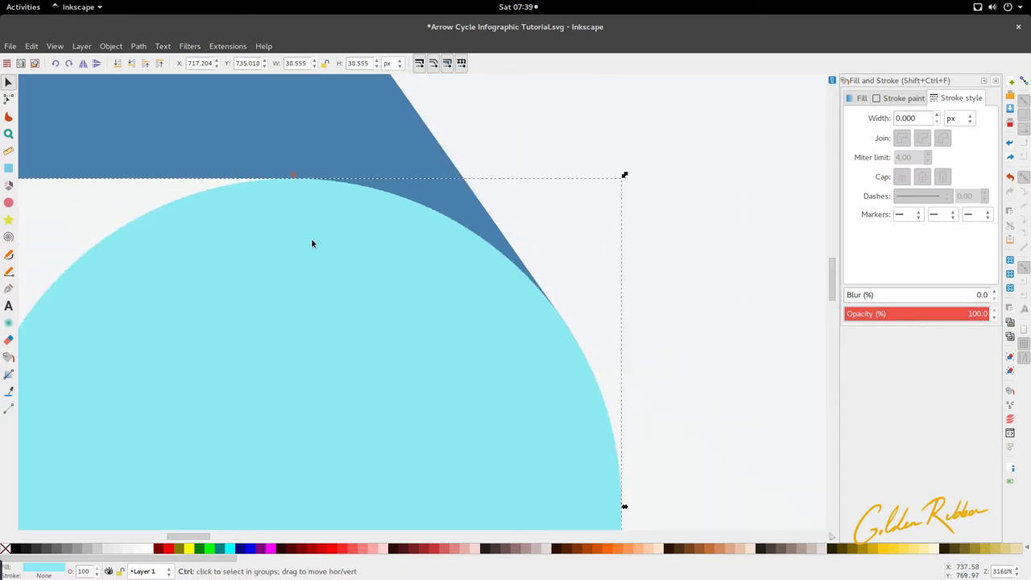
Subtract the circle from the arrow body to carve the concave lower tail corner, and save the document.
scroll(315, 242, down, 2)
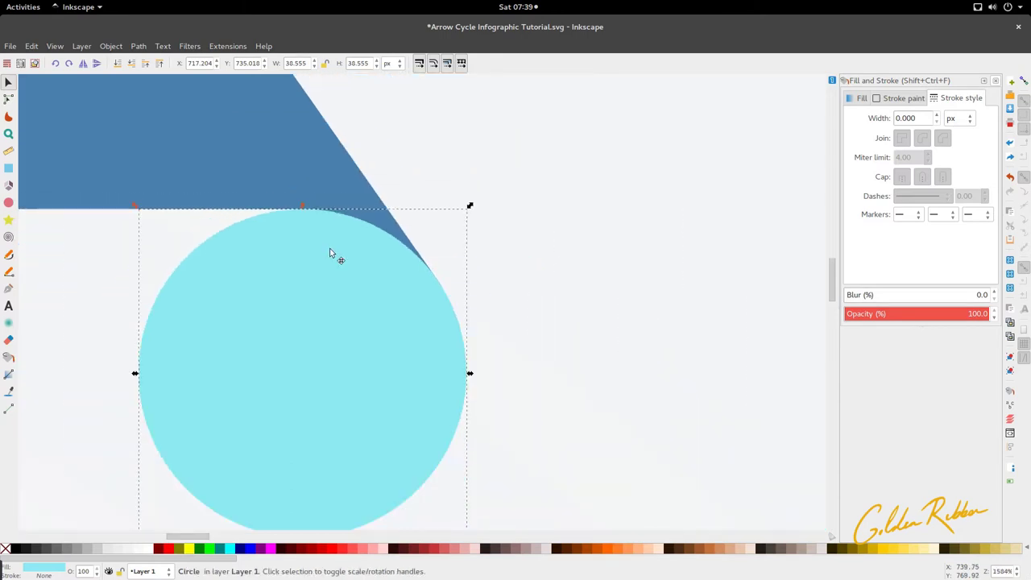
shift+click(352, 182)
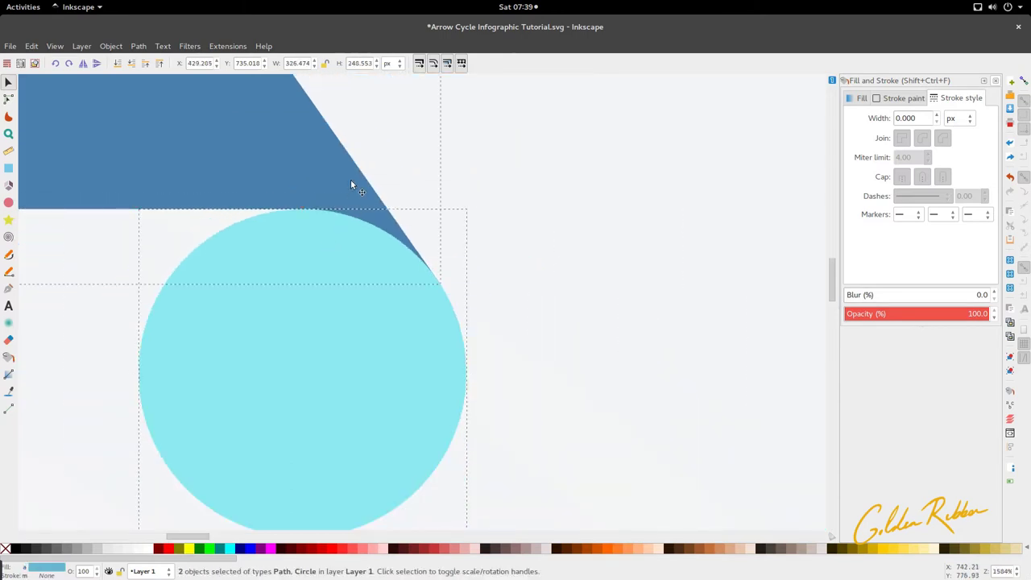
scroll(360, 286, down, 6)
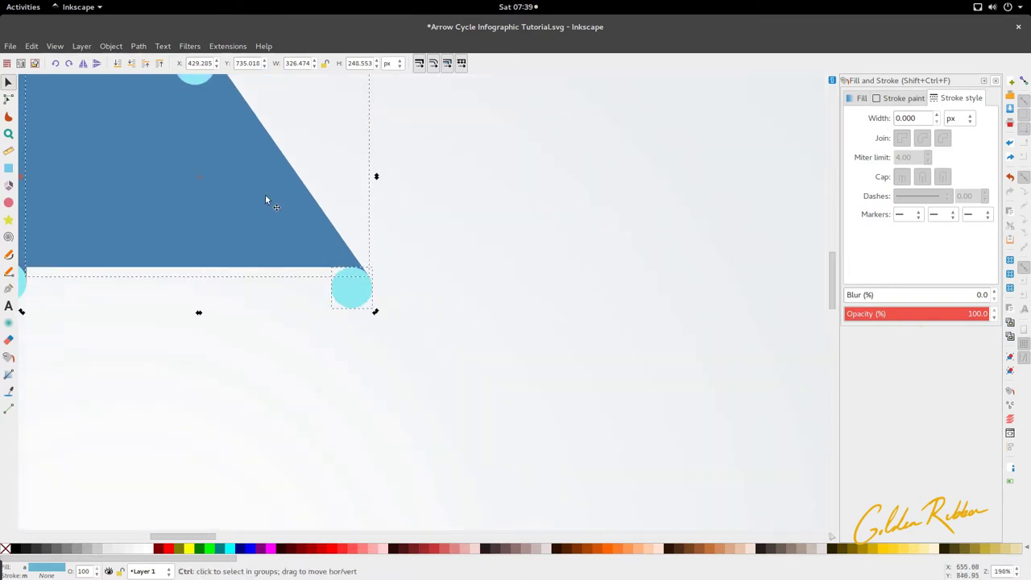
scroll(336, 377, up, 6)
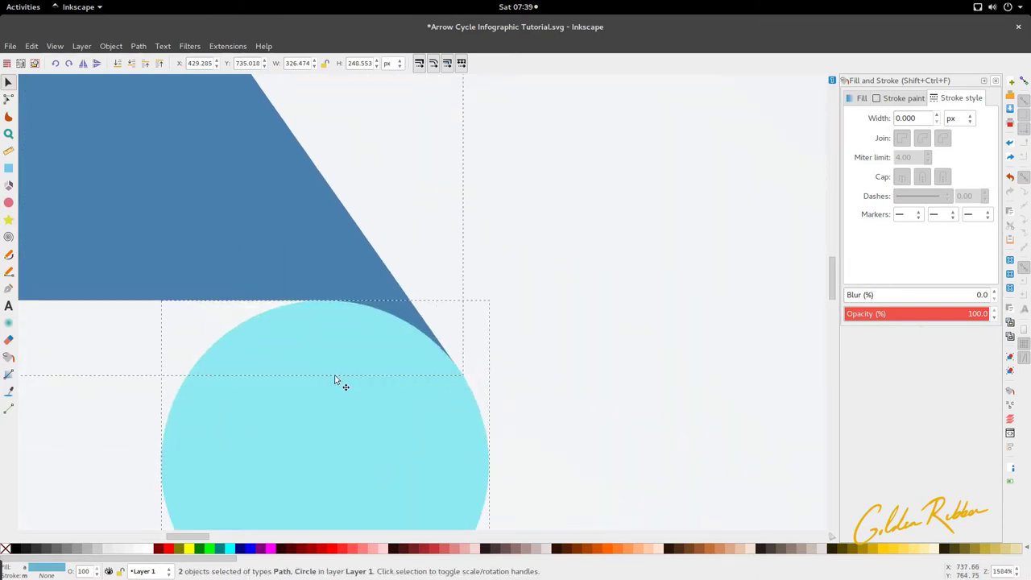
click(138, 46)
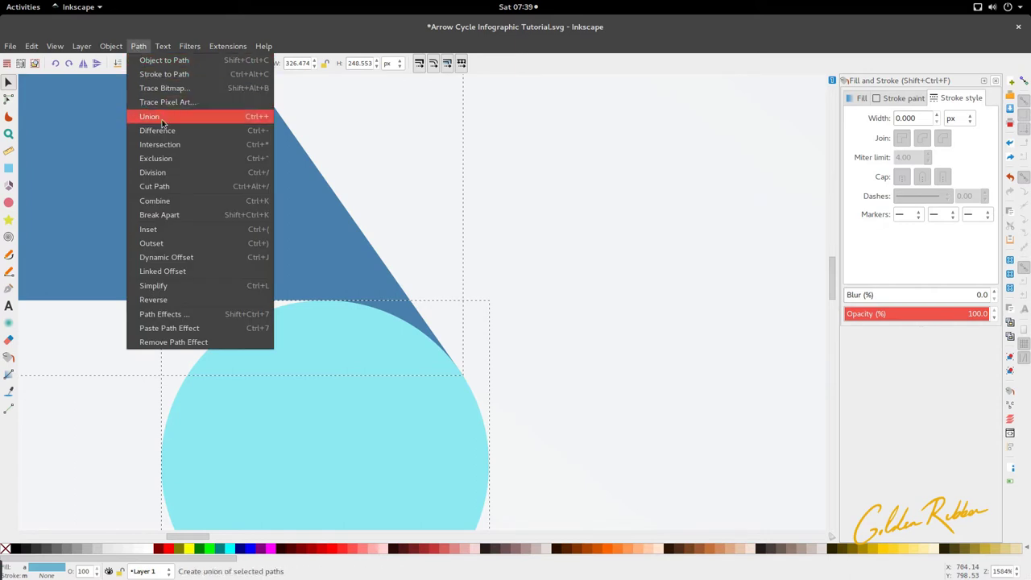
click(168, 128)
key(ctrl+s)
Align the two nodes at the start of the concave tail curve with the straight lower edge and adjust the curve's handle.
scroll(457, 274, up, 6)
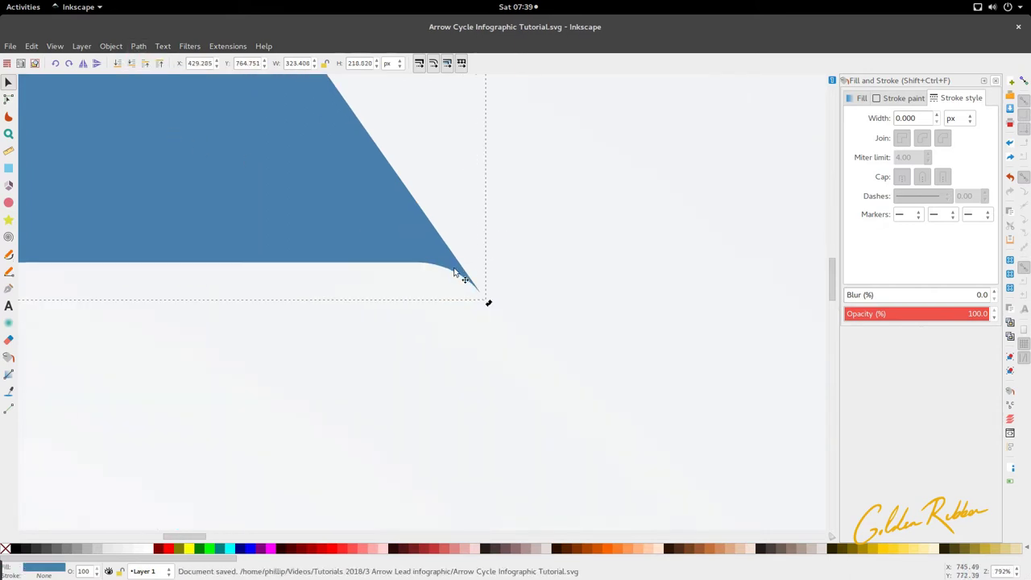
key(n)
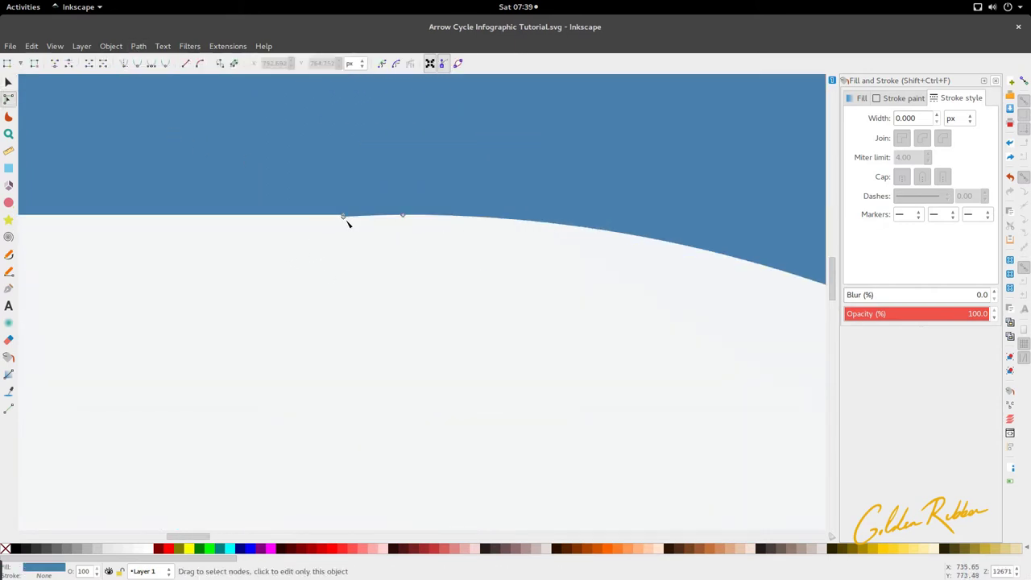
scroll(348, 221, up, 2)
click(340, 210)
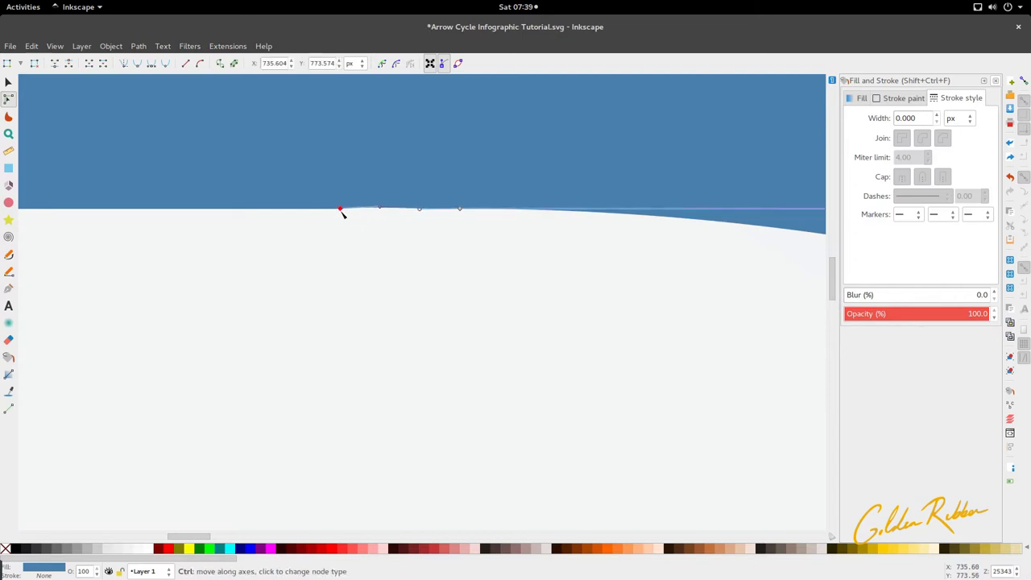
click(387, 211)
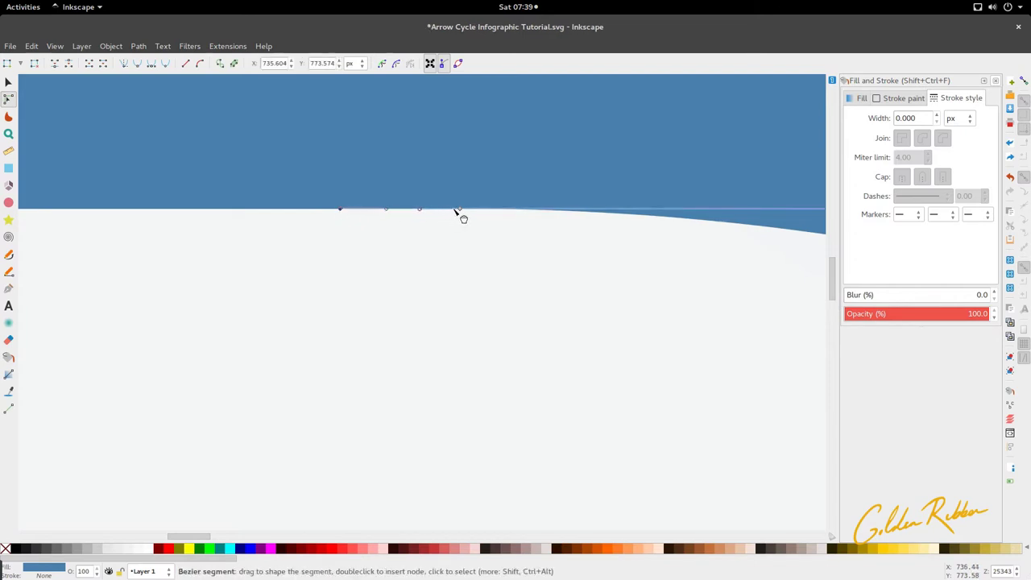
click(460, 210)
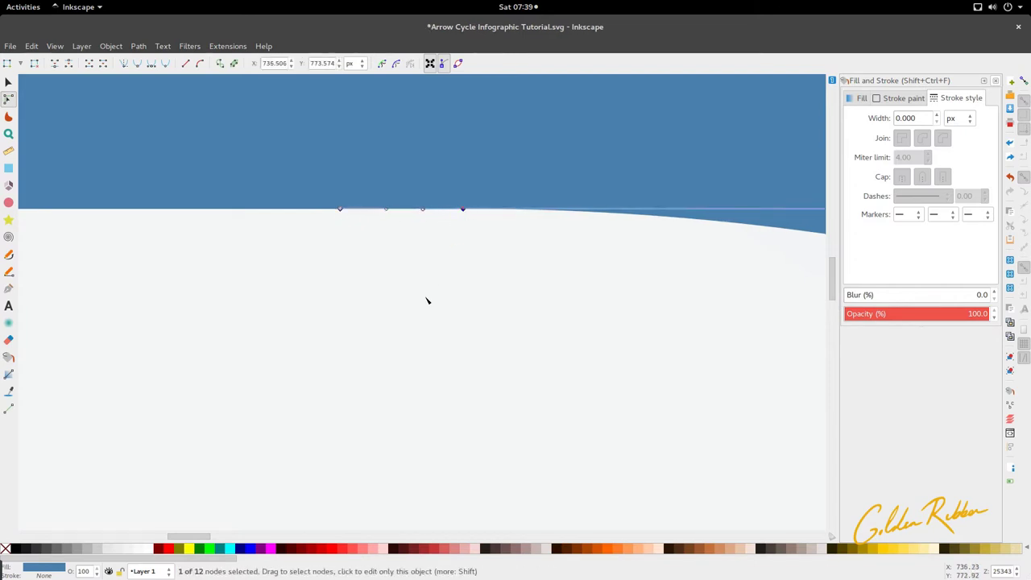
scroll(426, 298, down, 6)
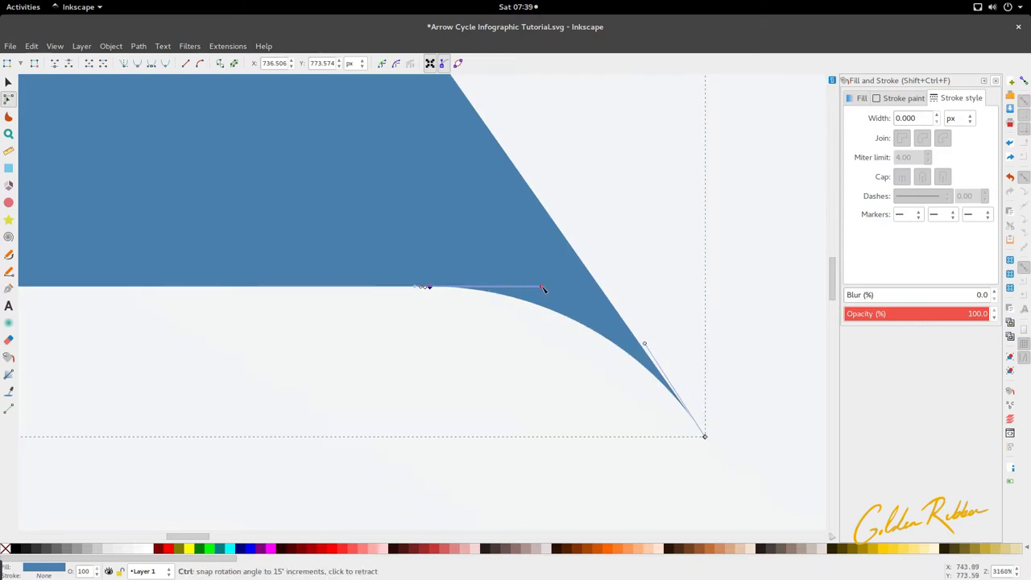
drag(548, 288, 540, 287)
key(s)
Unite the four remaining corner circles on the arrowhead and upper tail corner into one path.
scroll(510, 345, down, 6)
scroll(508, 345, down, 4)
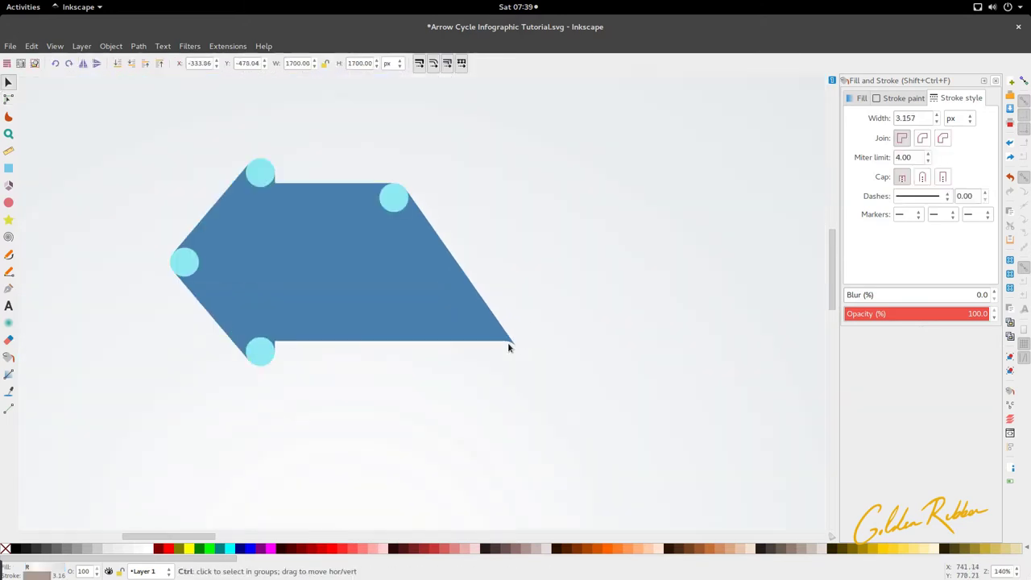
scroll(508, 345, up, 3)
scroll(492, 336, down, 3)
click(413, 226)
scroll(415, 227, up, 4)
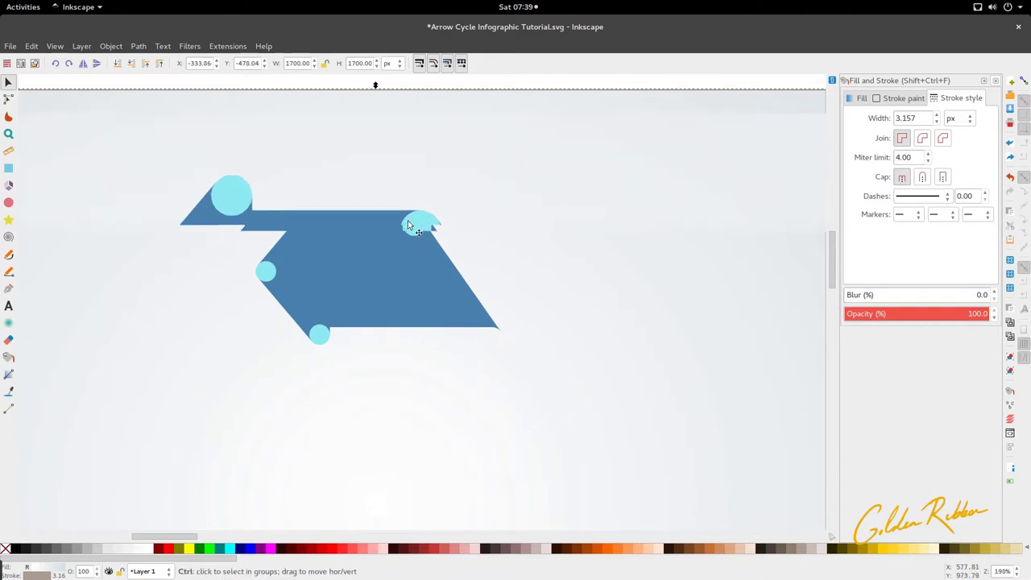
scroll(416, 237, down, 2)
shift+click(250, 203)
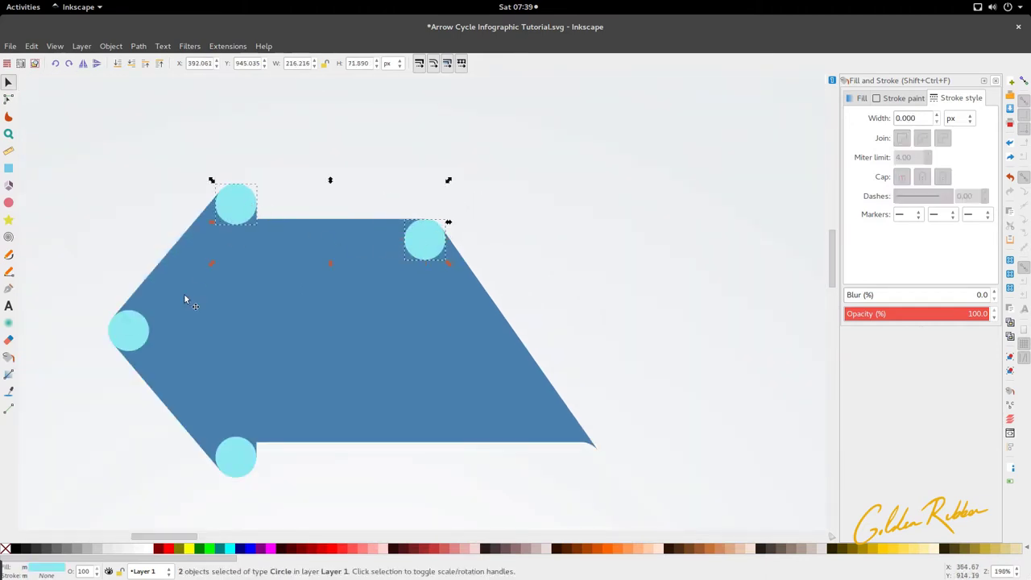
shift+click(137, 339)
shift+click(242, 458)
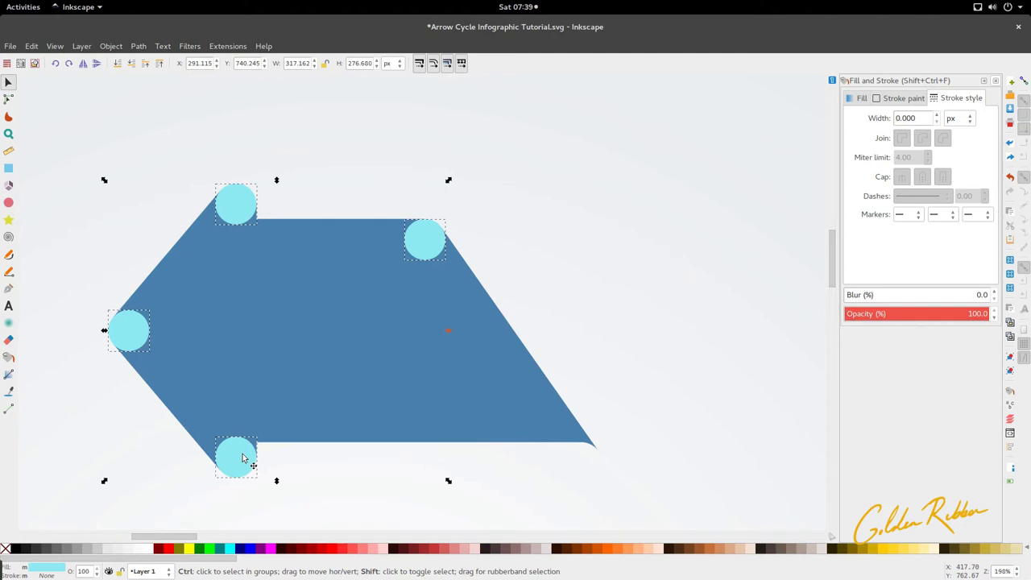
click(138, 46)
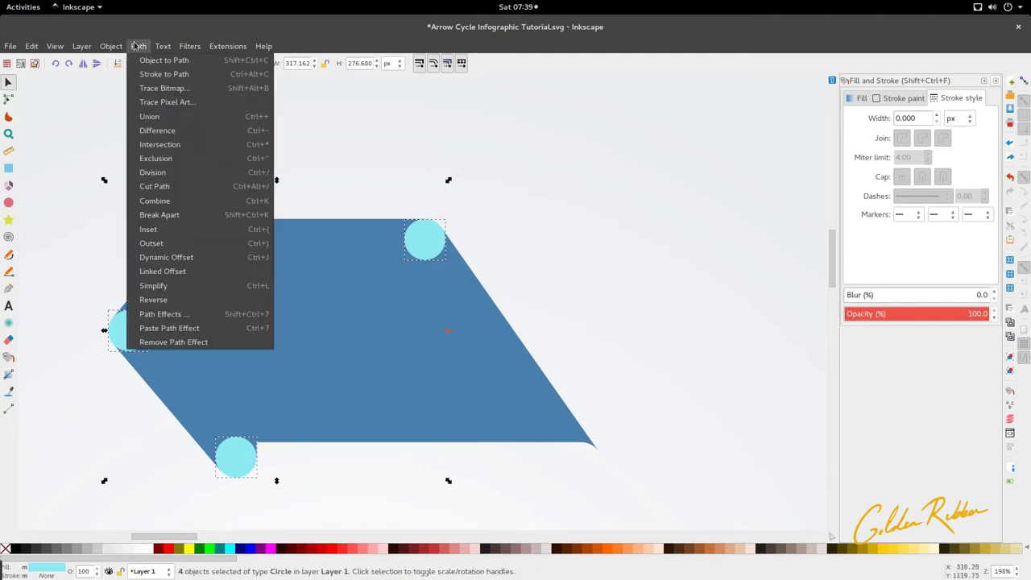
click(152, 117)
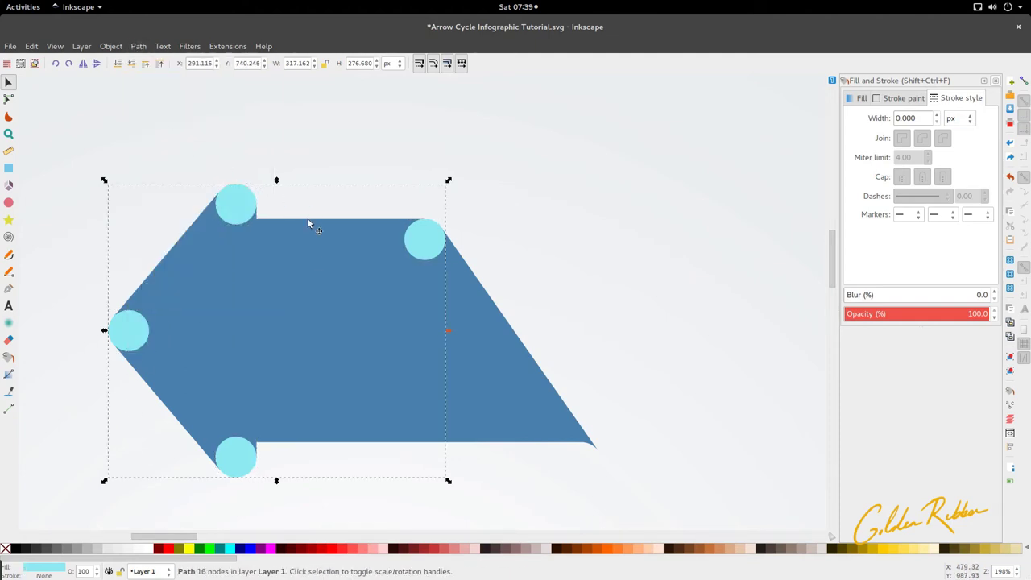
Unite the arrowhead and the arrow body into one blue path.
key(shift)
shift+click(308, 252)
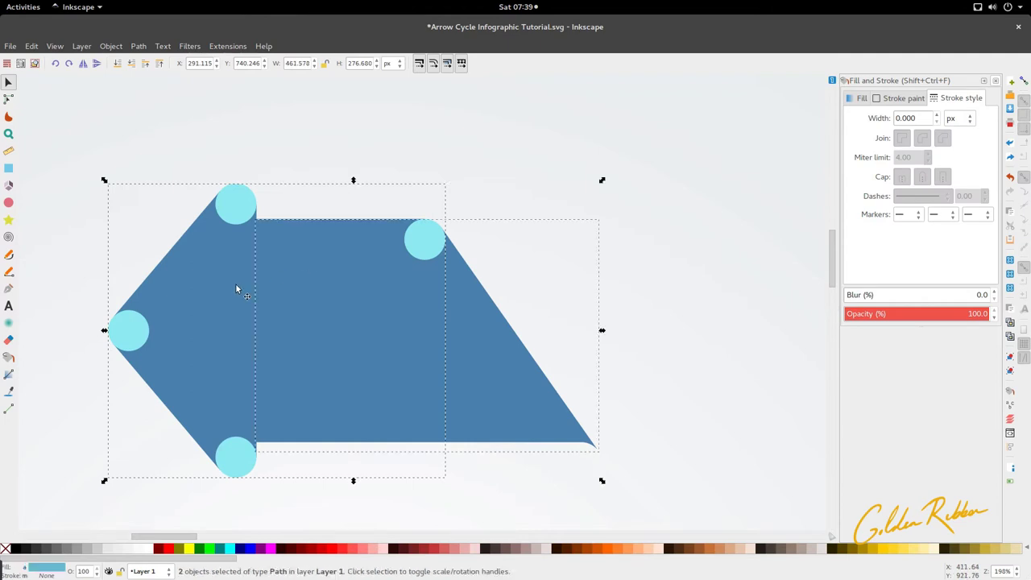
click(309, 286)
click(253, 309)
shift+click(215, 310)
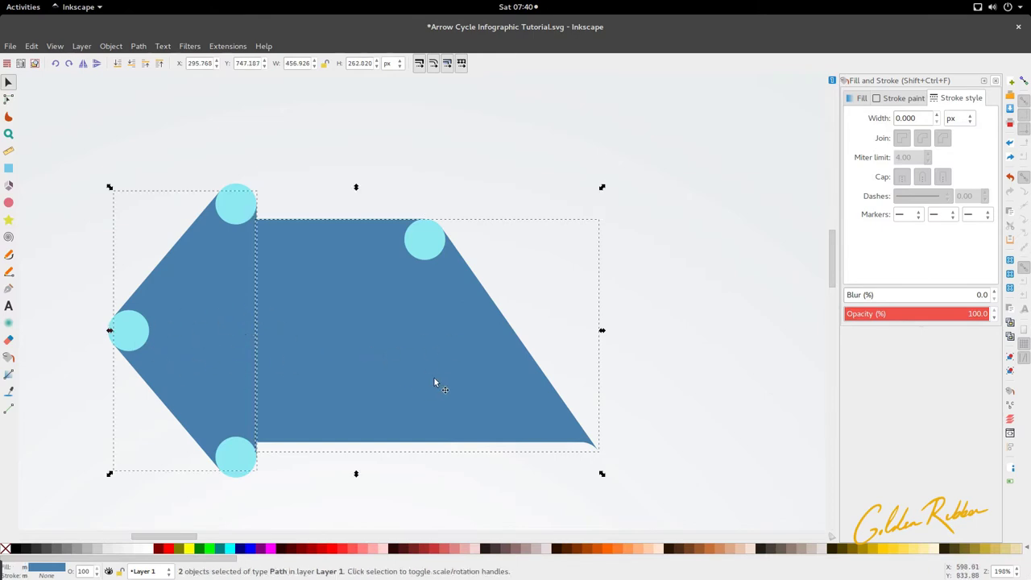
click(189, 47)
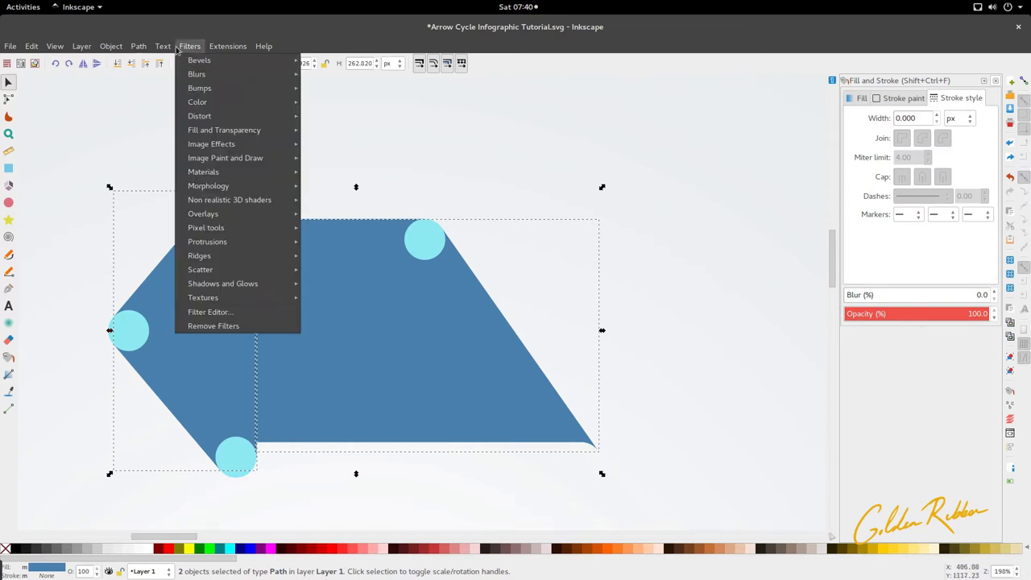
mouse_move(138, 46)
click(166, 117)
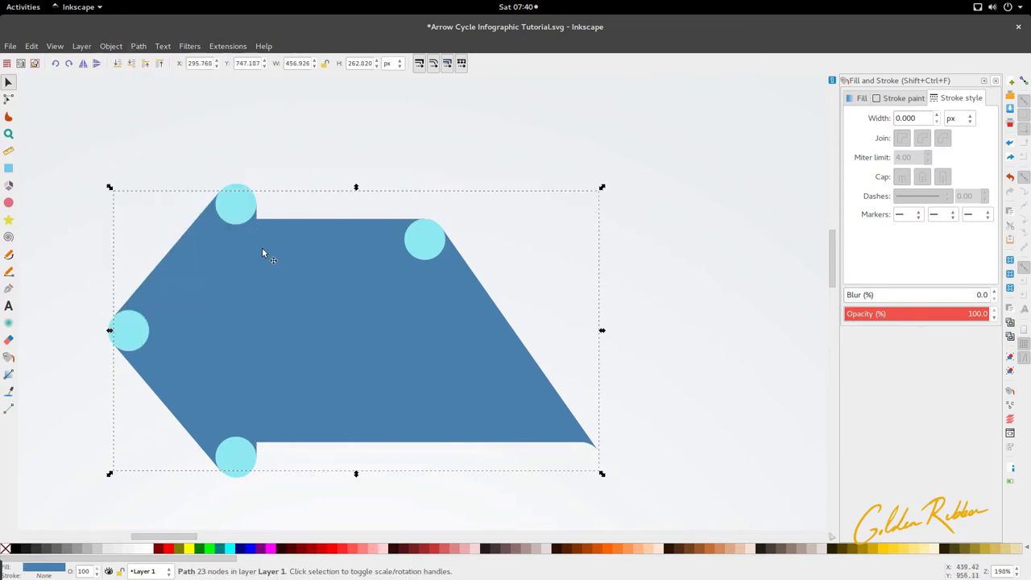
click(250, 218)
key(bracketleft)
key(ctrl+z)
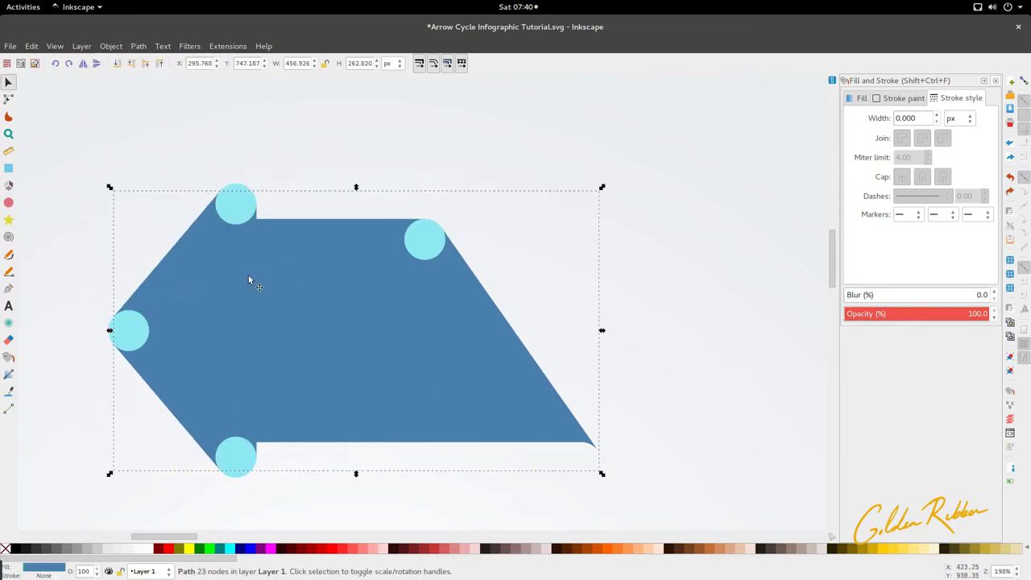
Unite the combined circles with the blue arrow to form one shape with rounded corners.
key(Escape)
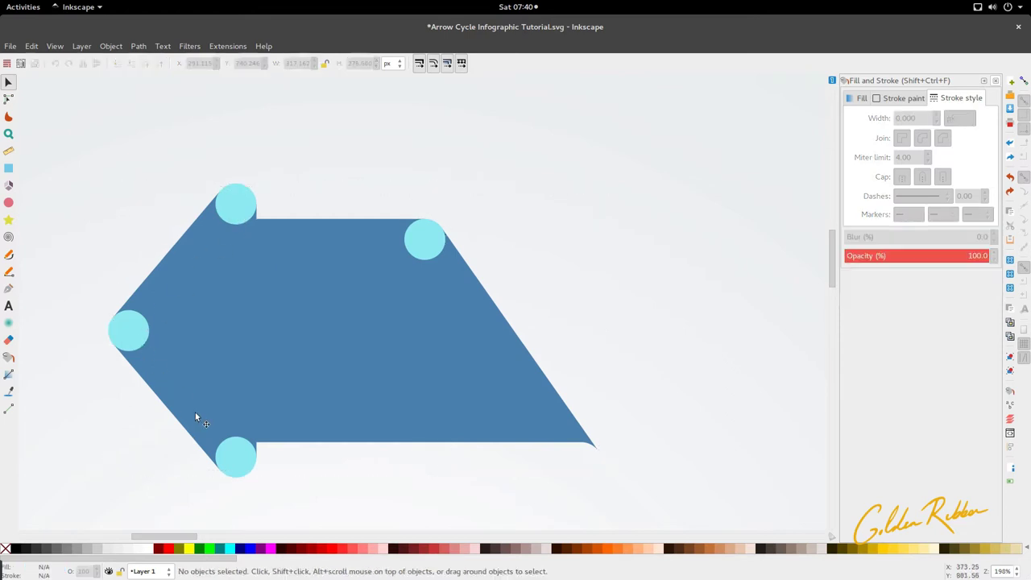
click(222, 456)
shift+click(395, 421)
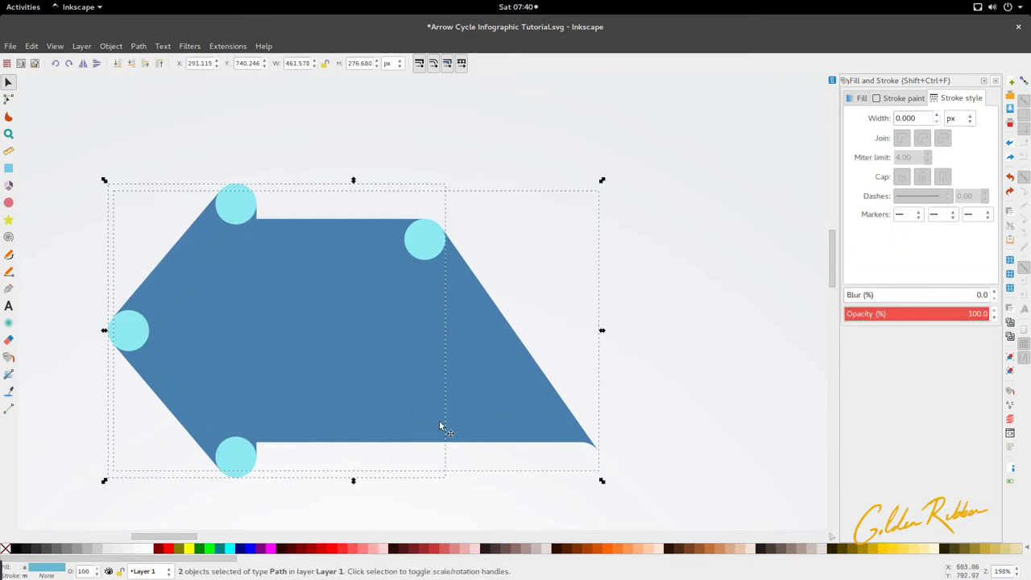
click(139, 47)
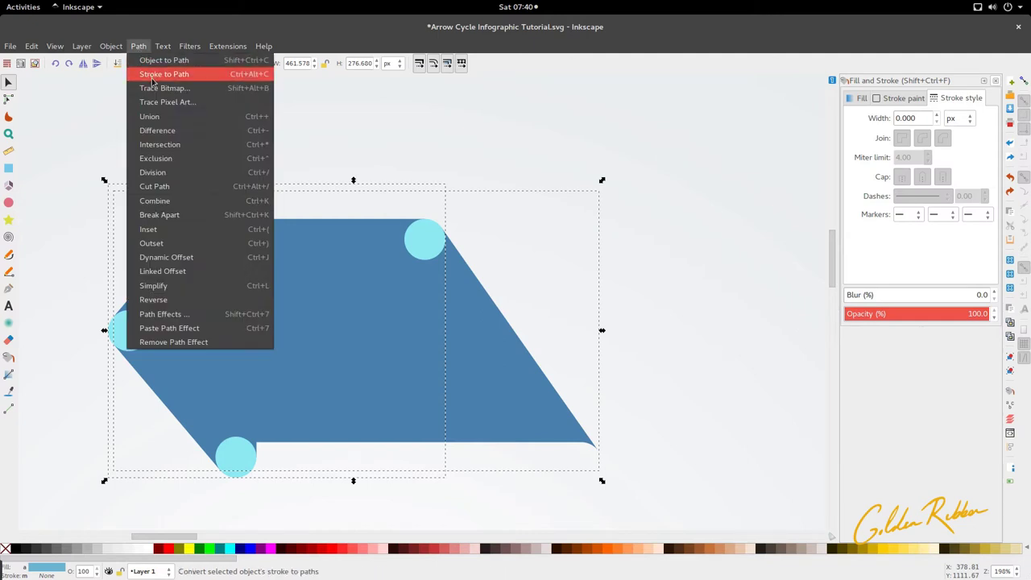
click(161, 120)
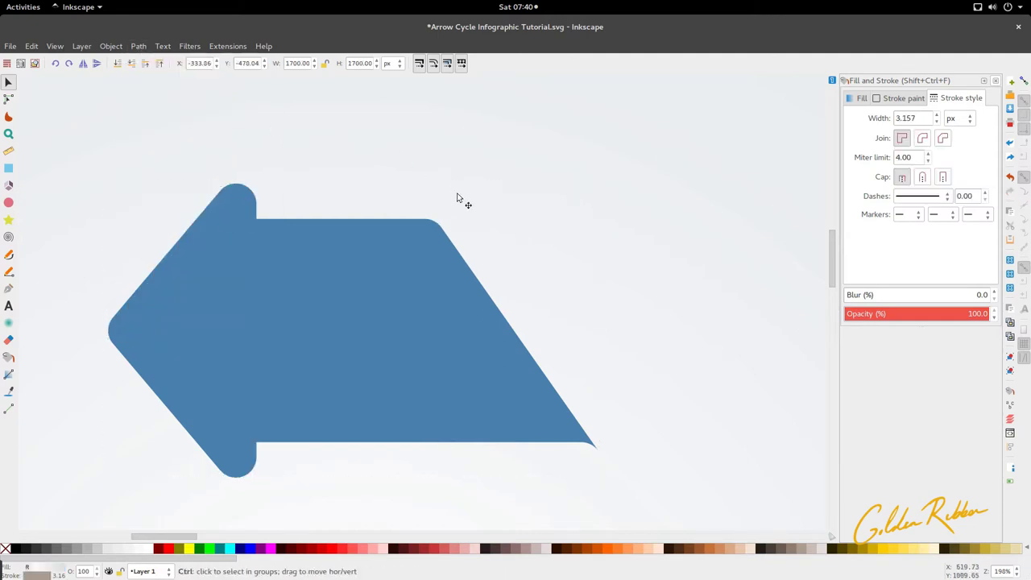
Fine-tune the curve handle of the node where the blue arrow's rounded upper tail corner meets the slanted edge.
ctrl+scroll(455, 238, up, 6)
ctrl+scroll(448, 207, up, 2)
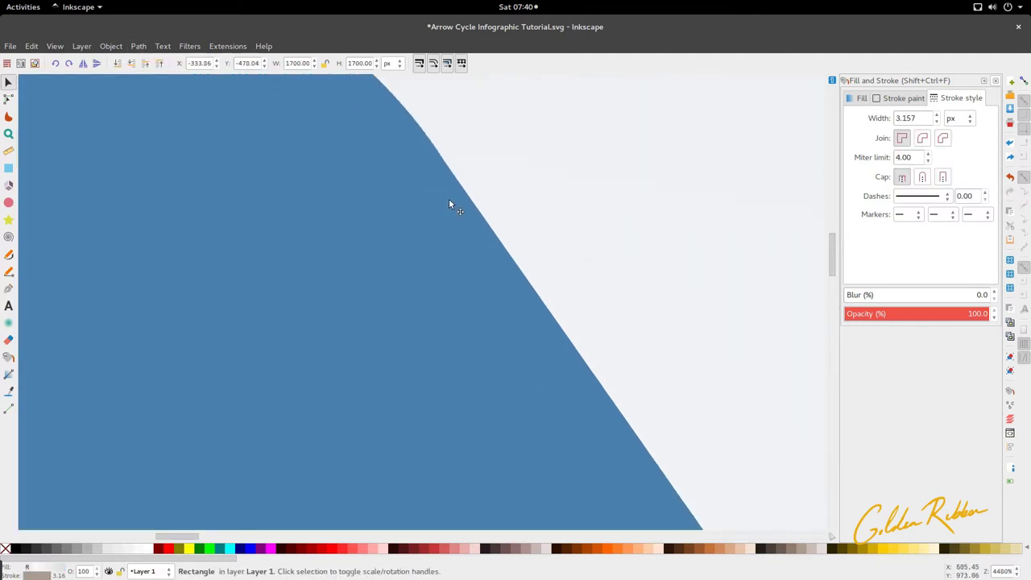
key(n)
ctrl+scroll(441, 238, up, 1)
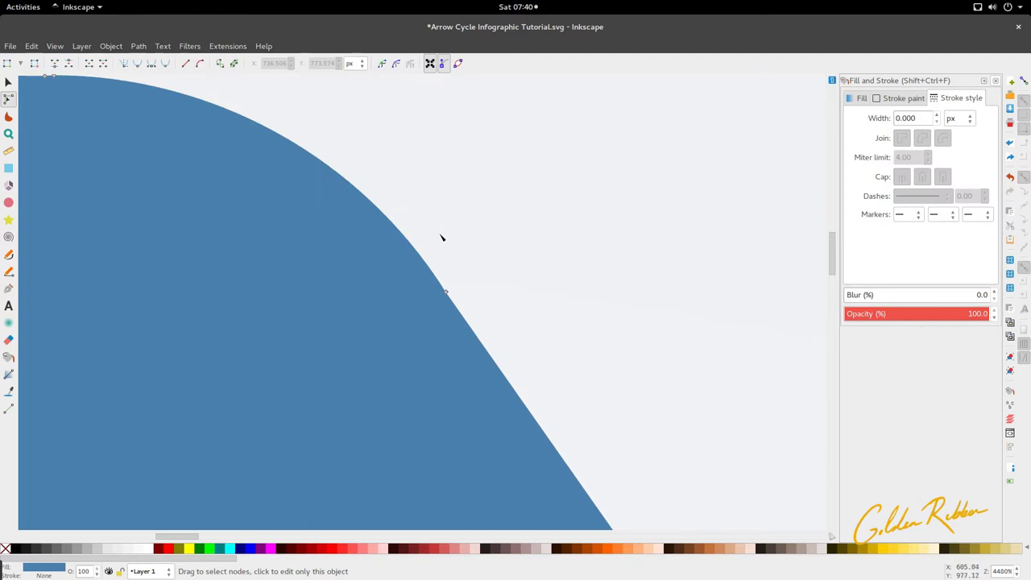
click(445, 292)
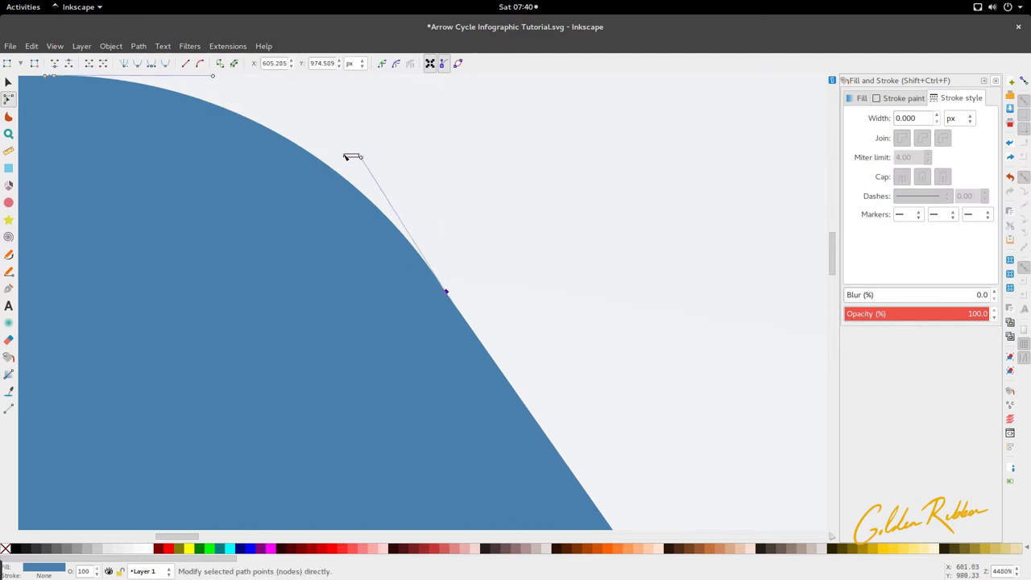
click(346, 155)
click(446, 292)
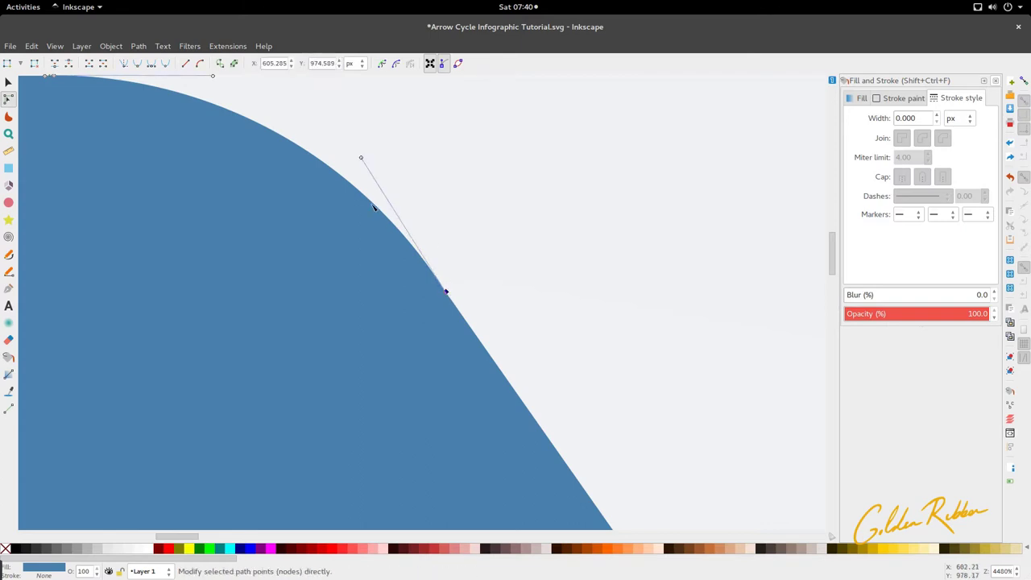
click(363, 154)
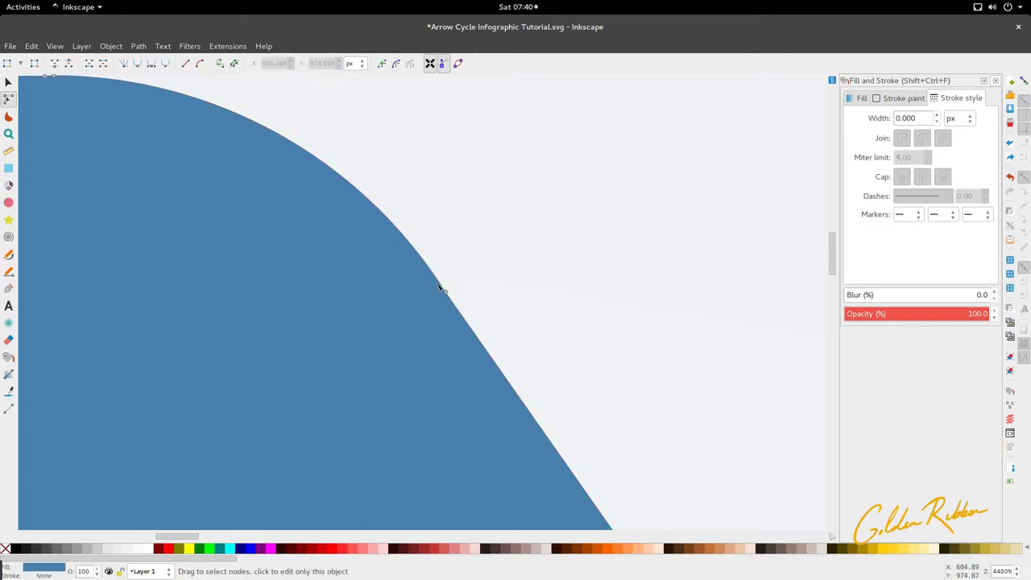
click(446, 292)
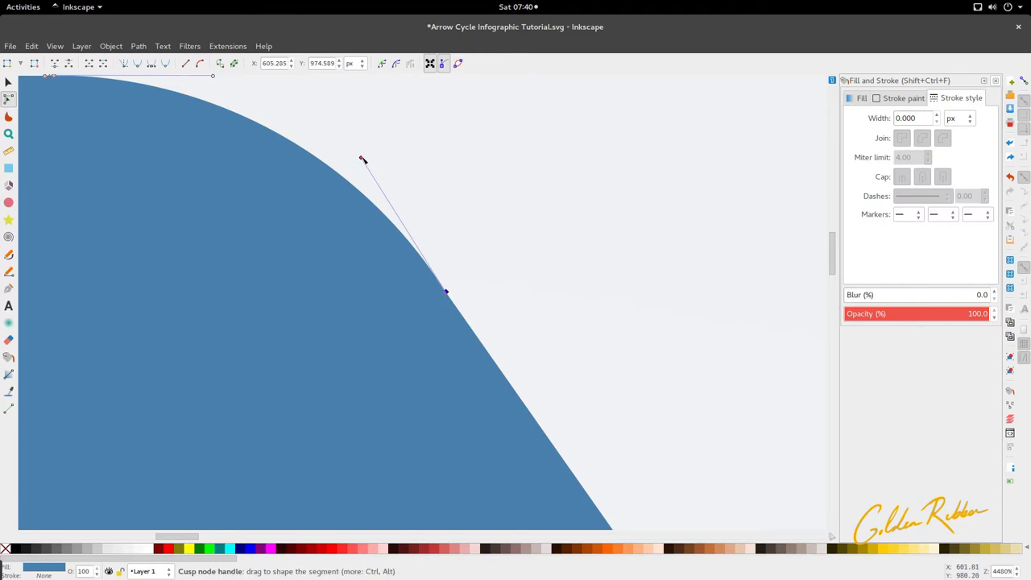
drag(361, 158, 360, 160)
key(s)
Save the document with the merged blue arrow.
scroll(359, 160, down, 12)
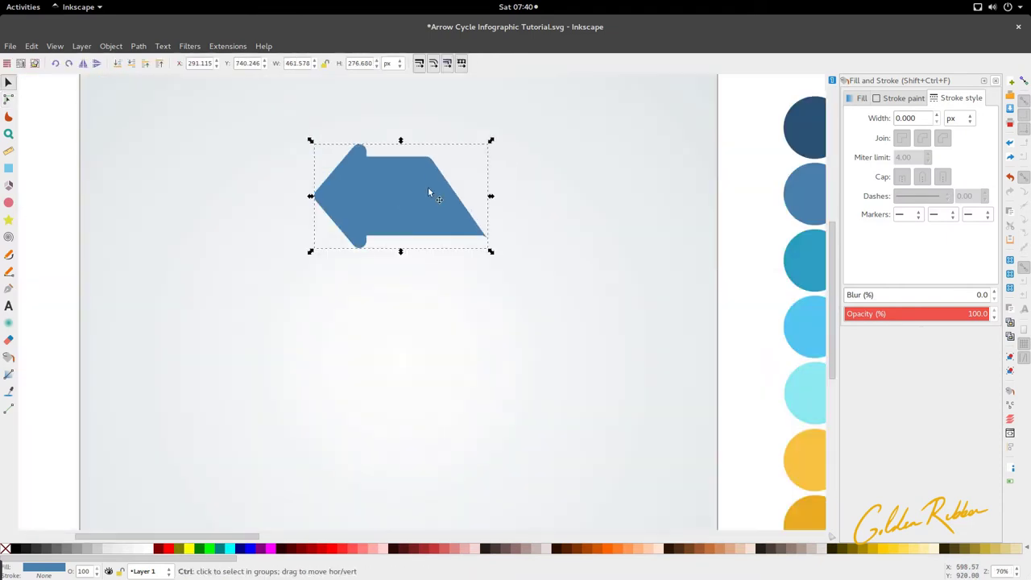
scroll(412, 240, up, 4)
scroll(416, 228, down, 2)
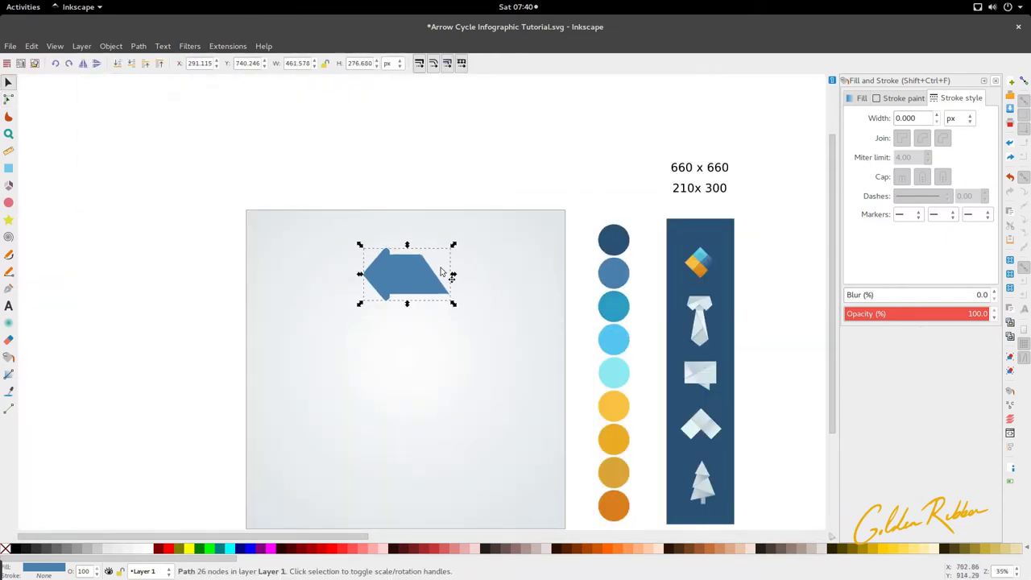
scroll(456, 260, right, 8)
scroll(457, 260, left, 6)
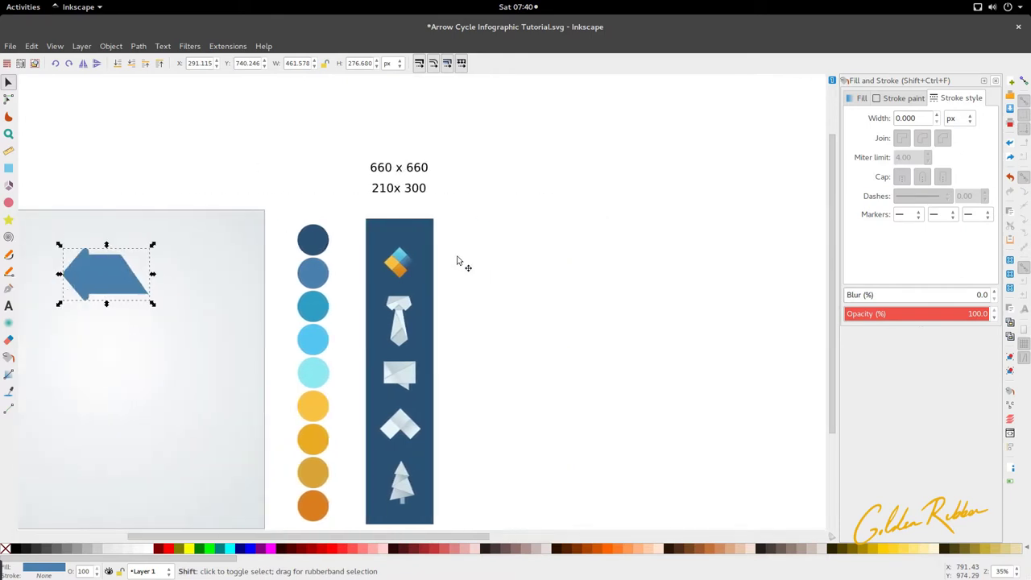
scroll(457, 260, down, 3)
key(ctrl+s)
Bring the light blue 01 arrow from the finished reference artwork onto the work page, placing it directly below the blue arrow for comparison.
scroll(808, 280, up, 2)
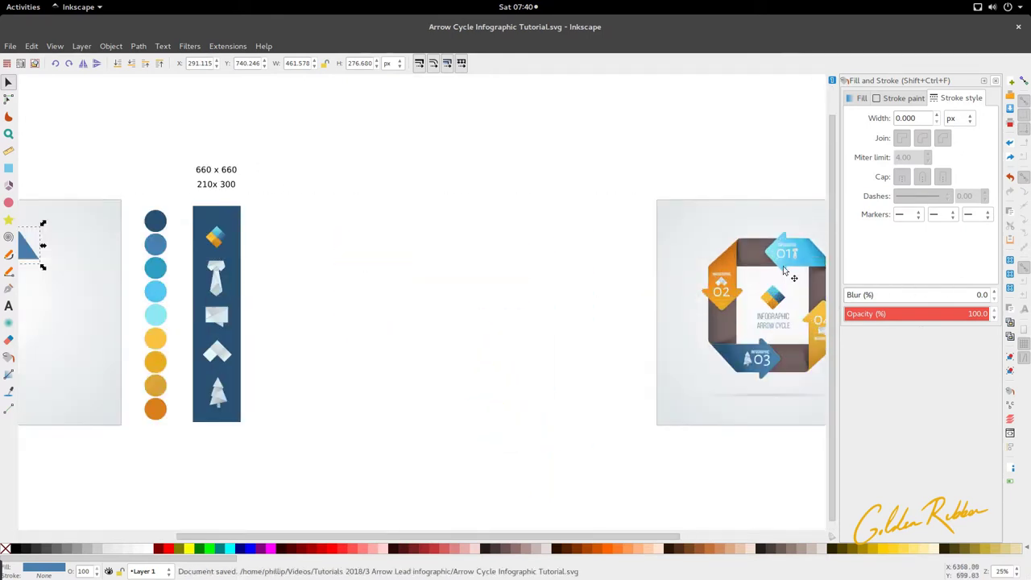
click(780, 268)
click(798, 236)
ctrl+click(796, 239)
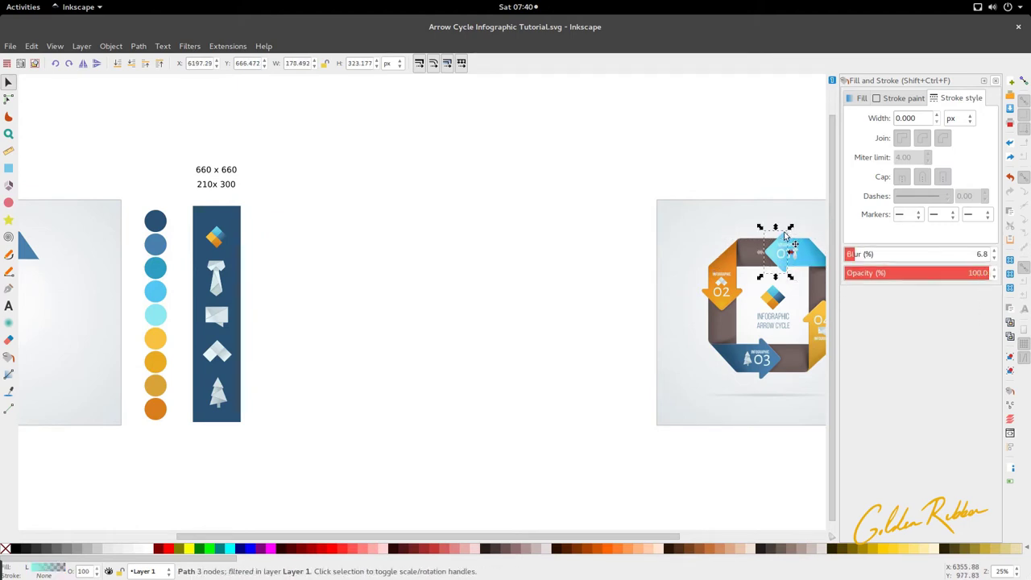
alt+click(764, 244)
key(ctrl+z)
scroll(799, 256, up, 3)
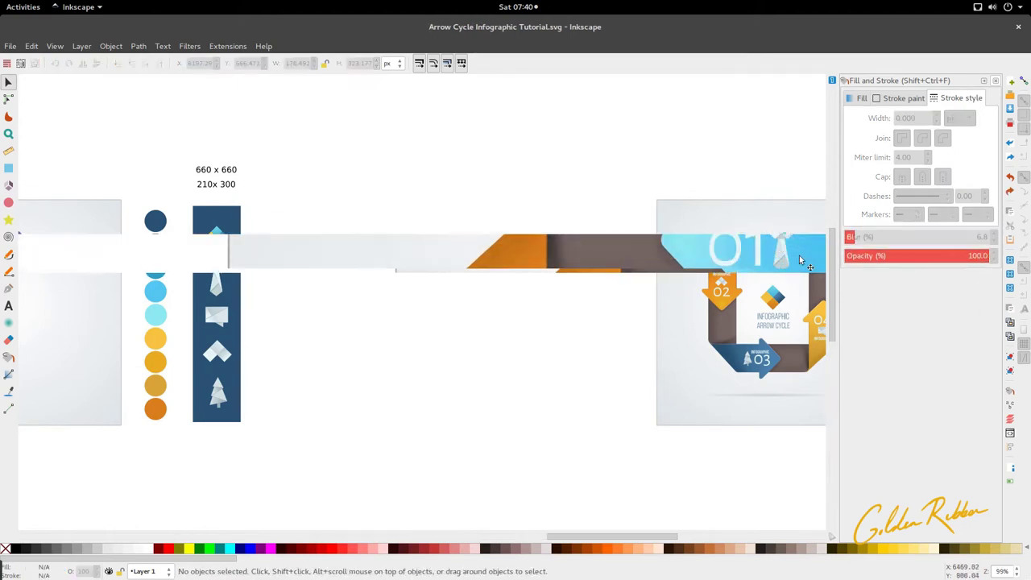
ctrl+click(782, 286)
scroll(781, 286, down, 2)
drag(787, 282, 180, 368)
scroll(173, 306, up, 3)
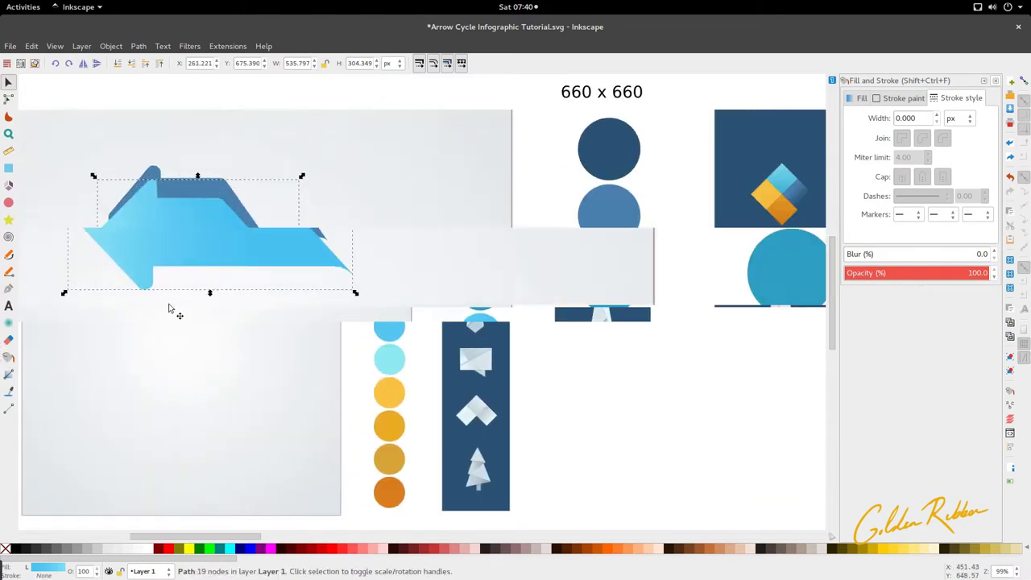
drag(191, 204, 211, 303)
Shift the blue arrow's tail nodes horizontally to the right, and move its three upper tail corner nodes left to slant the edge more.
double_click(226, 214)
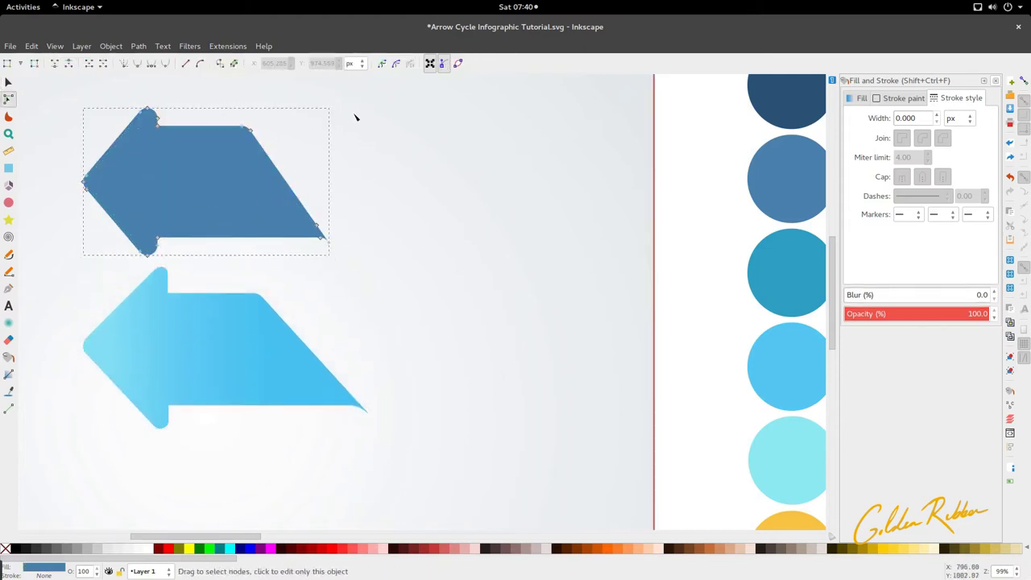
drag(365, 111, 195, 296)
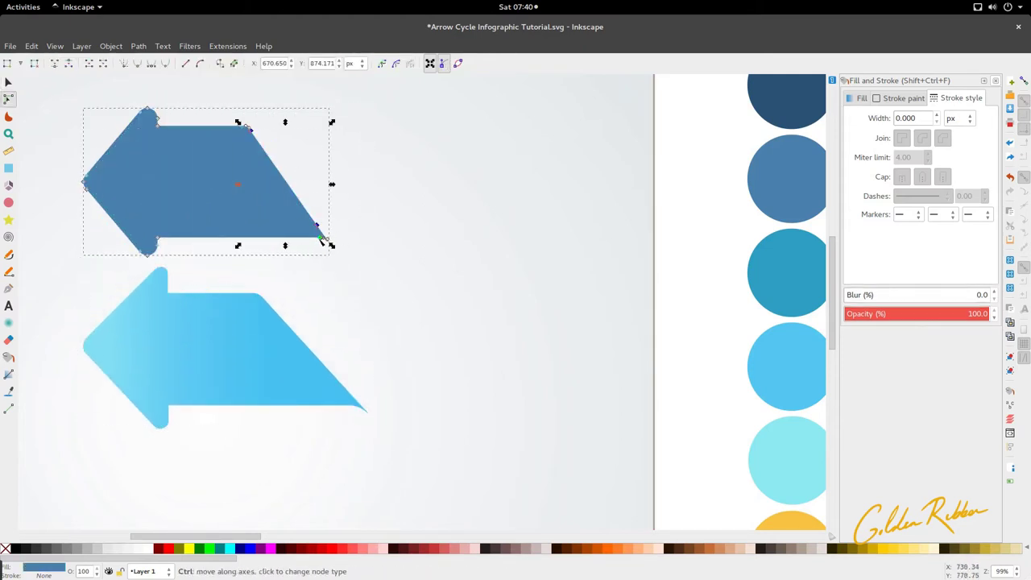
drag(322, 239, 335, 244)
drag(288, 143, 235, 119)
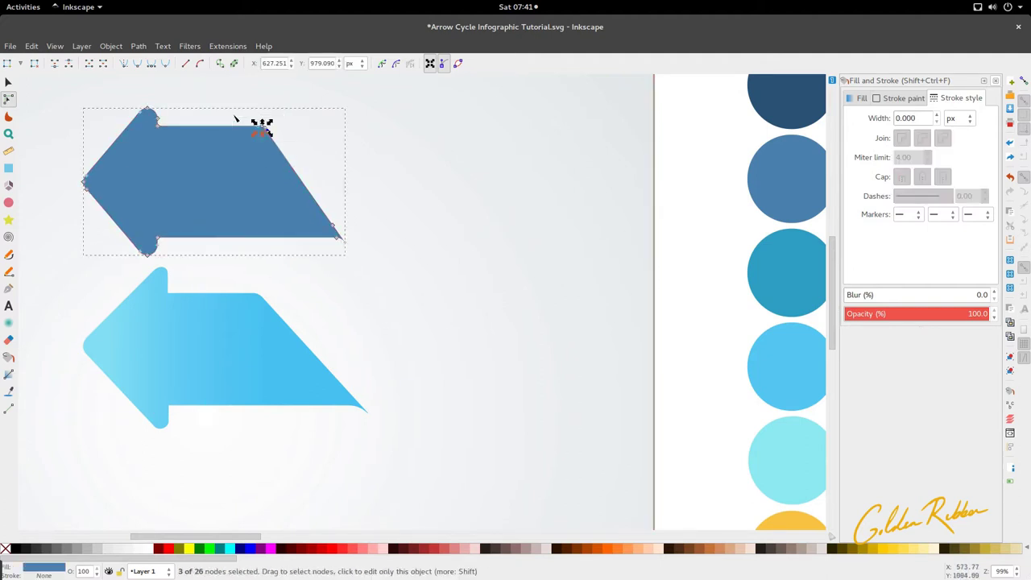
scroll(235, 119, up, 2)
mouse_move(284, 141)
mouse_down()
mouse_move(274, 141)
mouse_move(290, 151)
mouse_move(269, 143)
mouse_up()
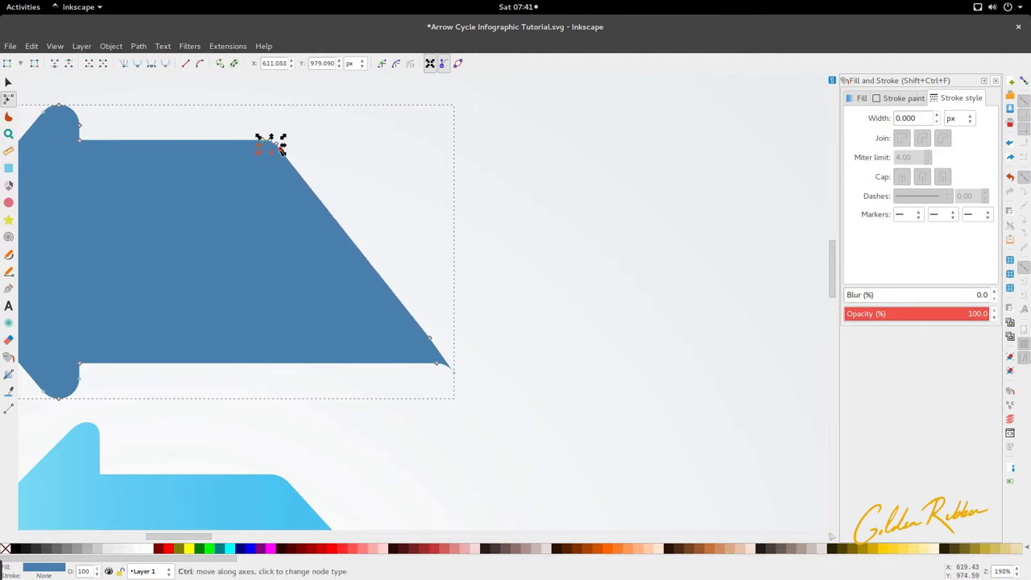
key(s)
key(5)
Move the light blue reference arrow off the page to the left of the background.
click(495, 272)
click(462, 314)
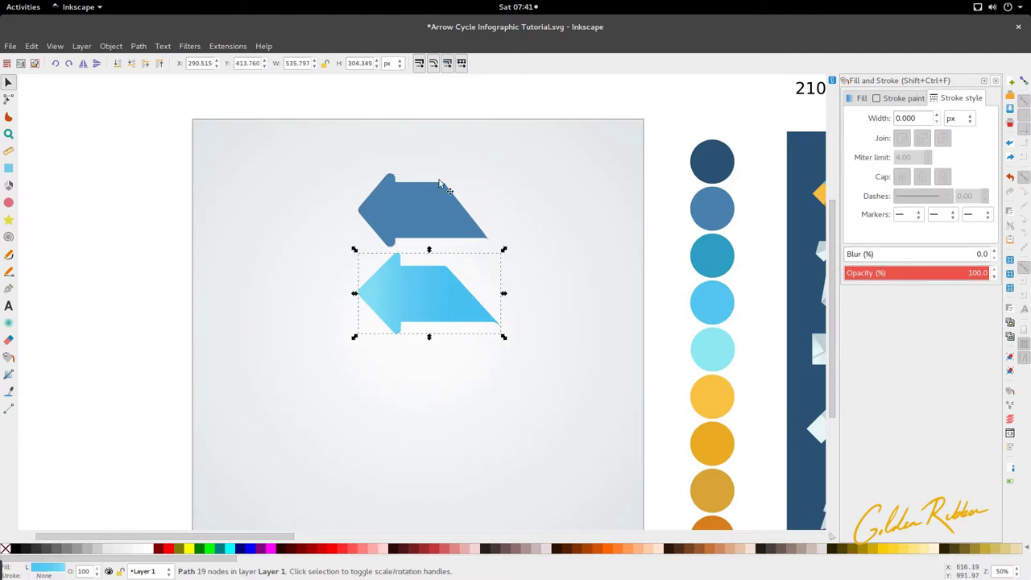
ctrl+scroll(438, 280, down, 1)
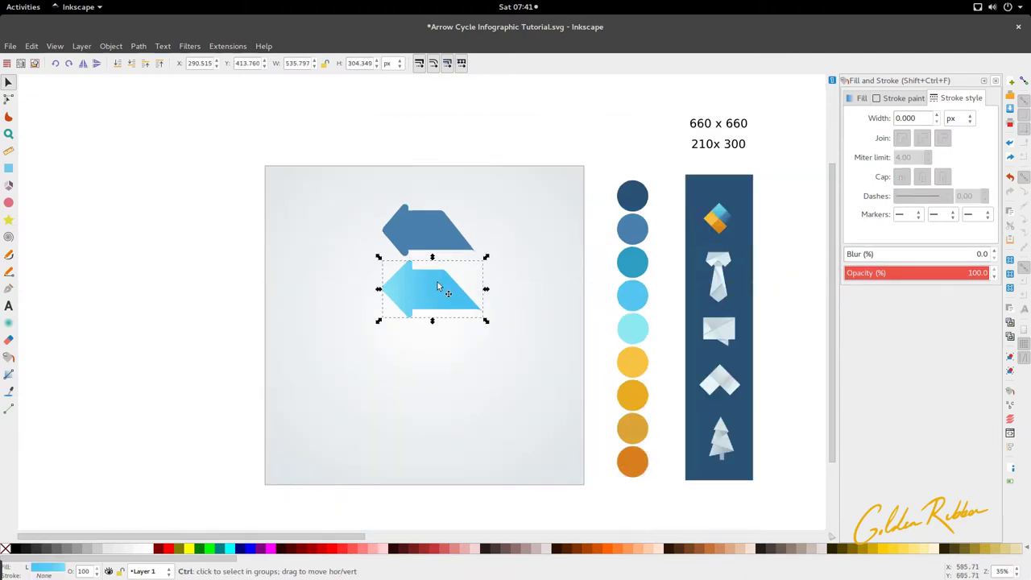
ctrl+scroll(440, 284, up, 1)
drag(415, 299, 78, 299)
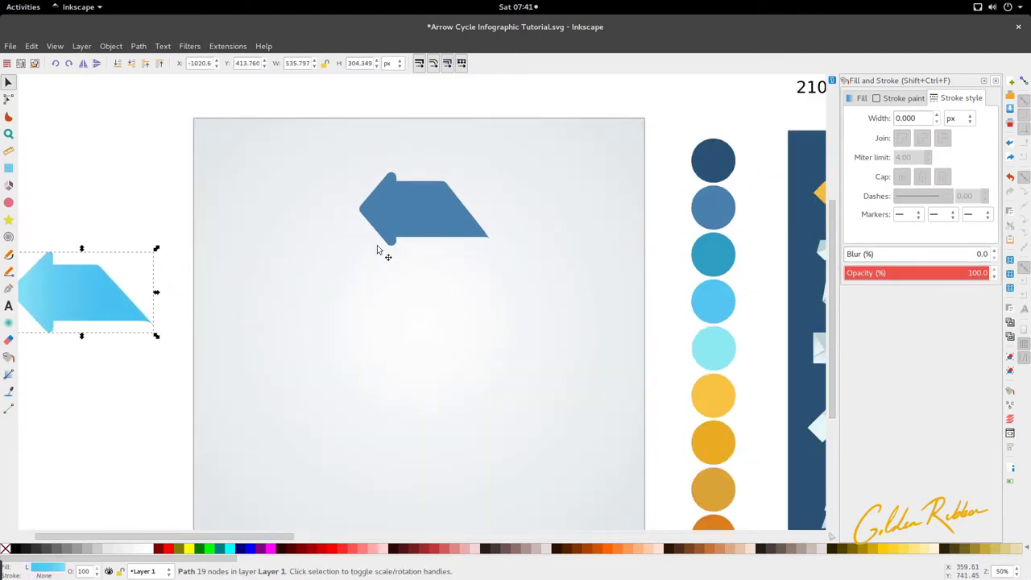
Move the nodes at the blue arrowhead's tip about 12 px horizontally to the left.
ctrl+scroll(377, 245, down, 1)
ctrl+scroll(354, 186, up, 4)
key(n)
drag(266, 162, 338, 231)
ctrl+click(316, 198)
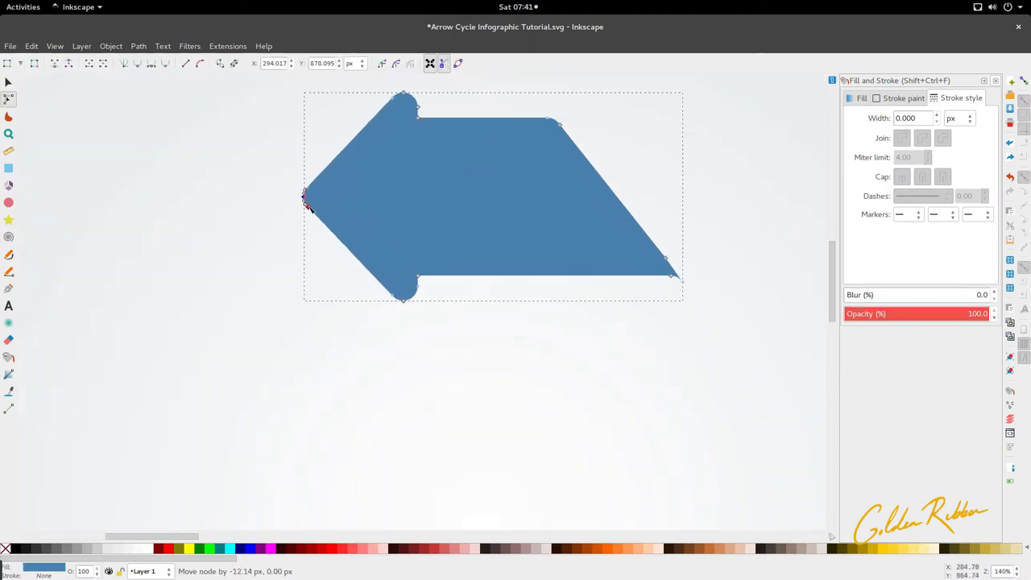
key(s)
Delete the light blue reference arrow beside the page.
ctrl+scroll(308, 281, down, 5)
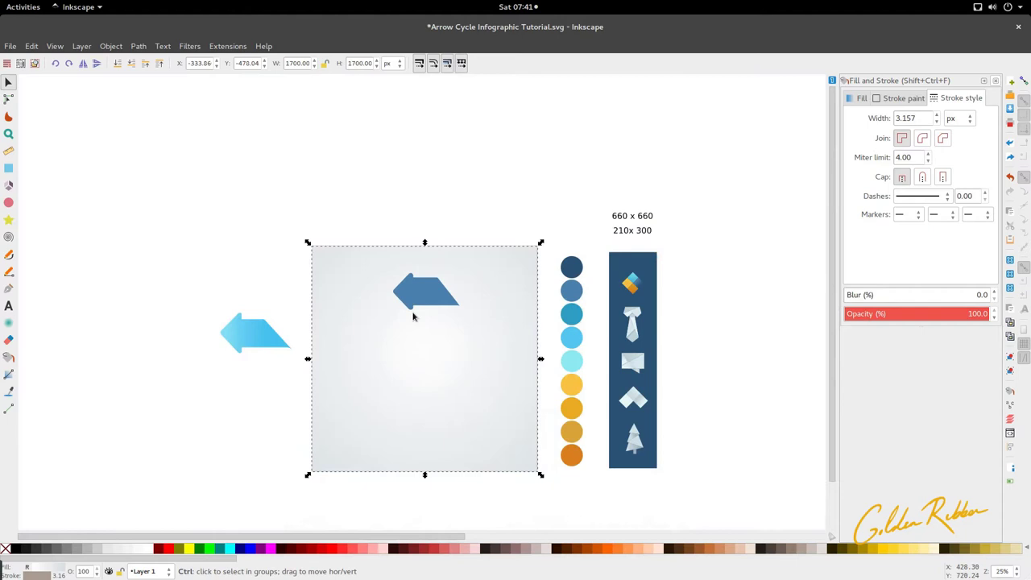
click(284, 336)
key(Delete)
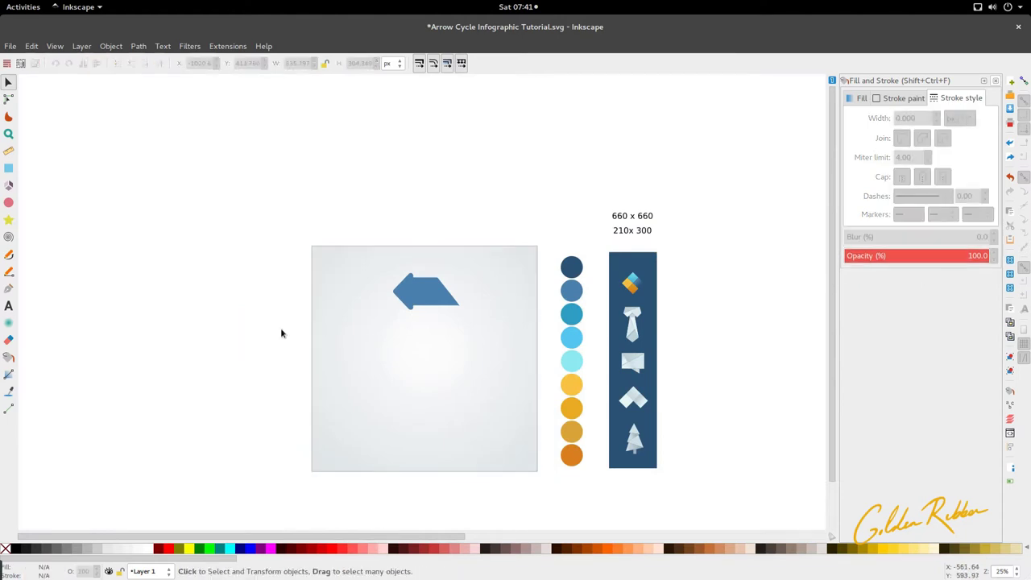
ctrl+scroll(518, 256, up, 2)
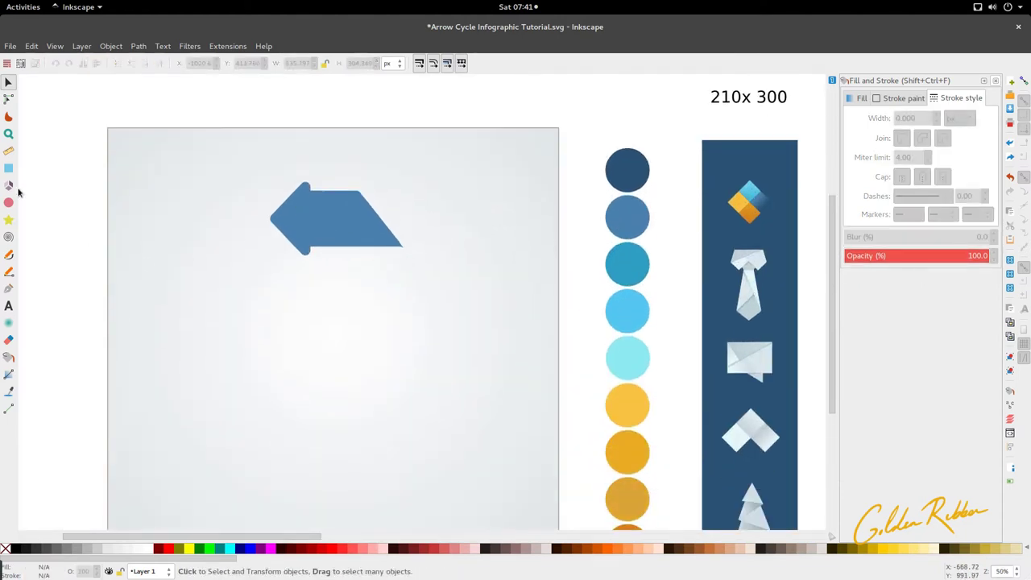
key(r)
ctrl+scroll(234, 269, down, 2)
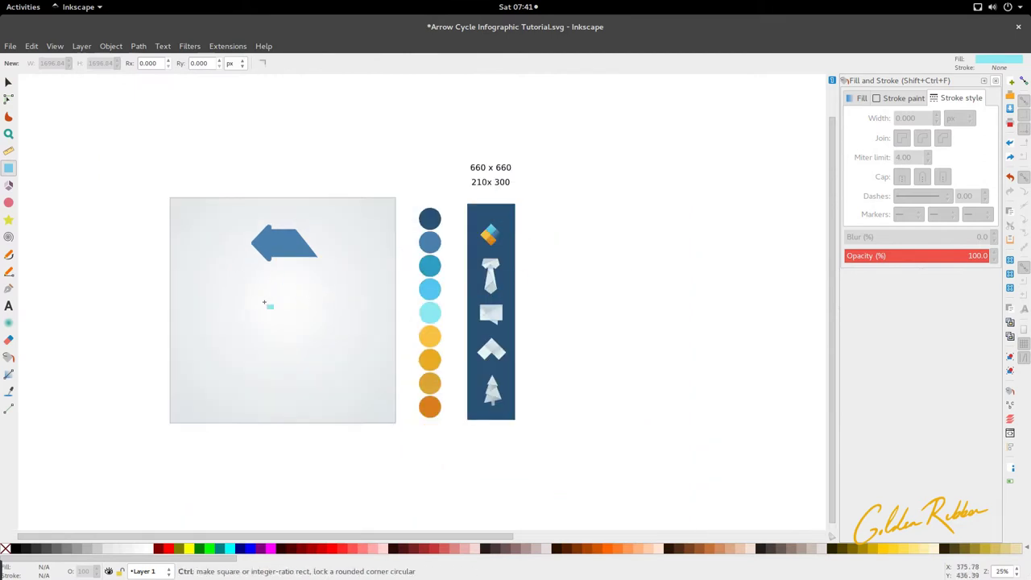
drag(243, 274, 309, 340)
key(s)
key(Delete)
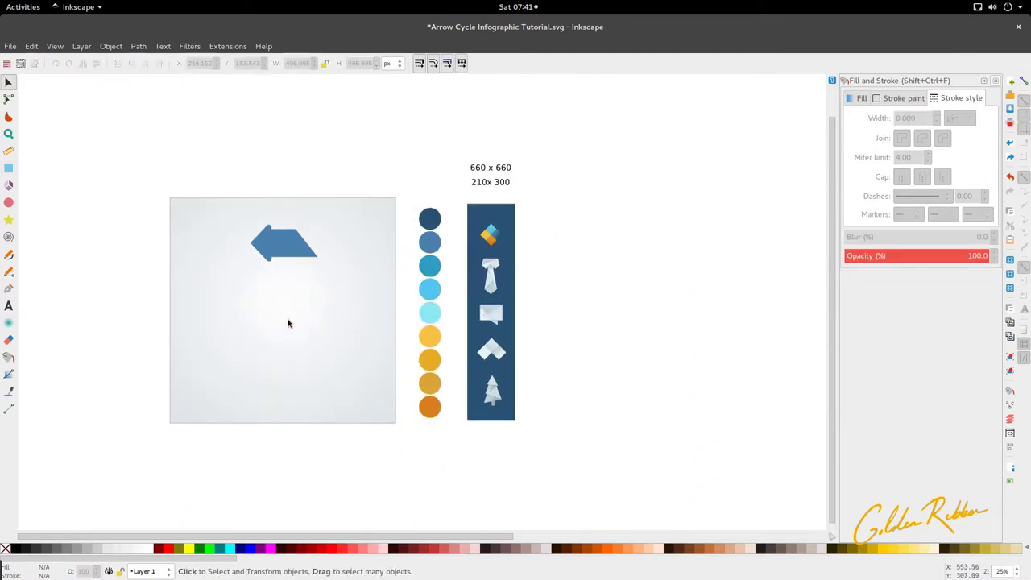
Draw a light cyan square about 768 px wide and place it with its upper edge against the blue arrow's lower straight edge.
click(9, 167)
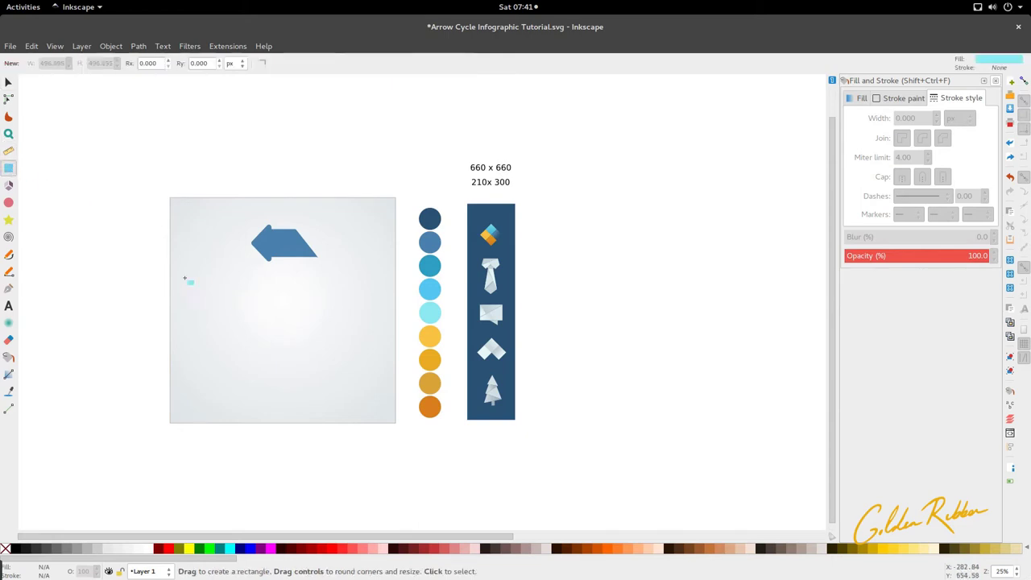
key(ctrl)
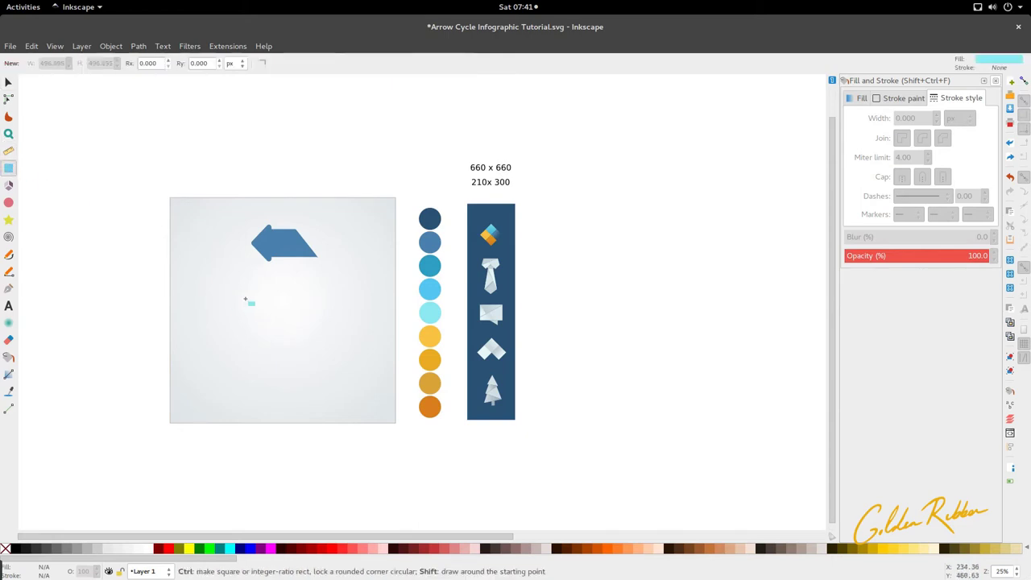
drag(246, 300, 296, 349)
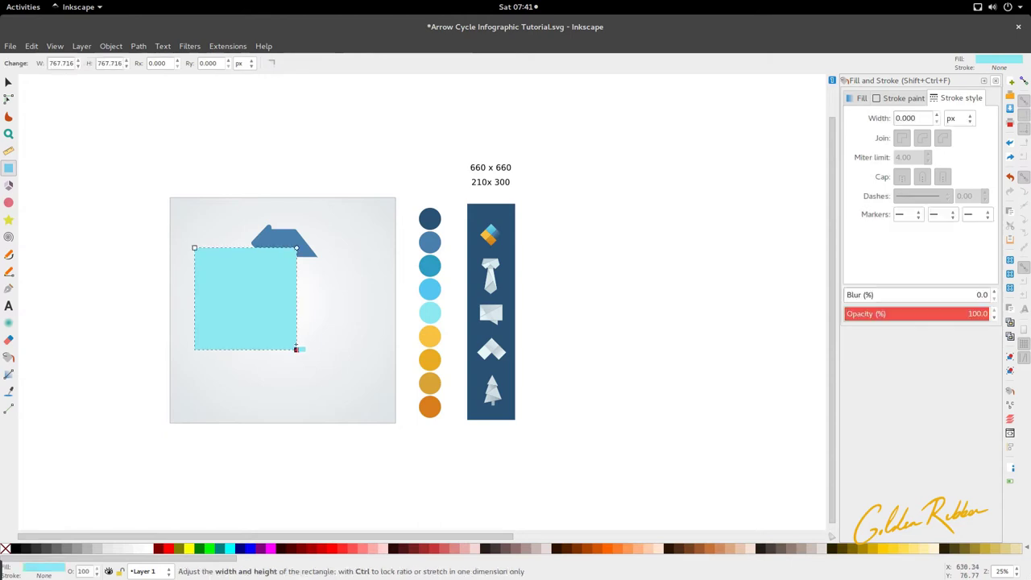
key(s)
drag(266, 316, 301, 323)
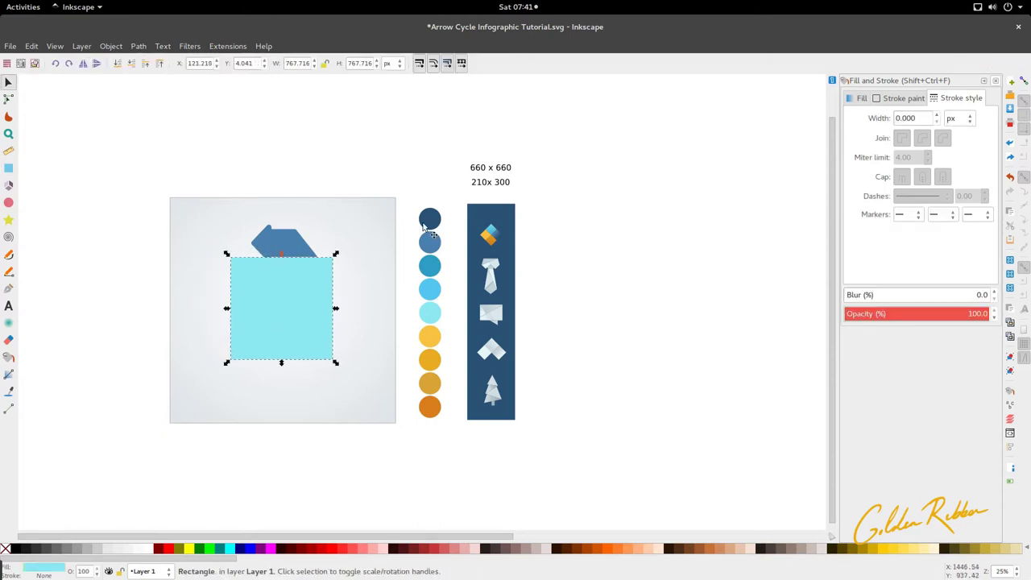
scroll(506, 170, up, 3)
key(t)
click(479, 200)
scroll(479, 201, down, 2)
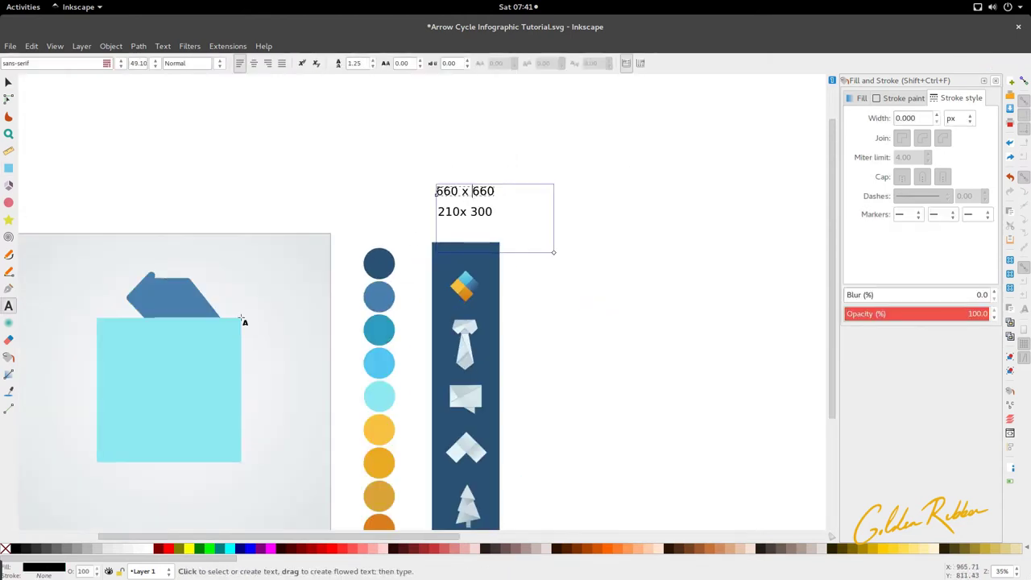
text(s)
key(BackSpace)
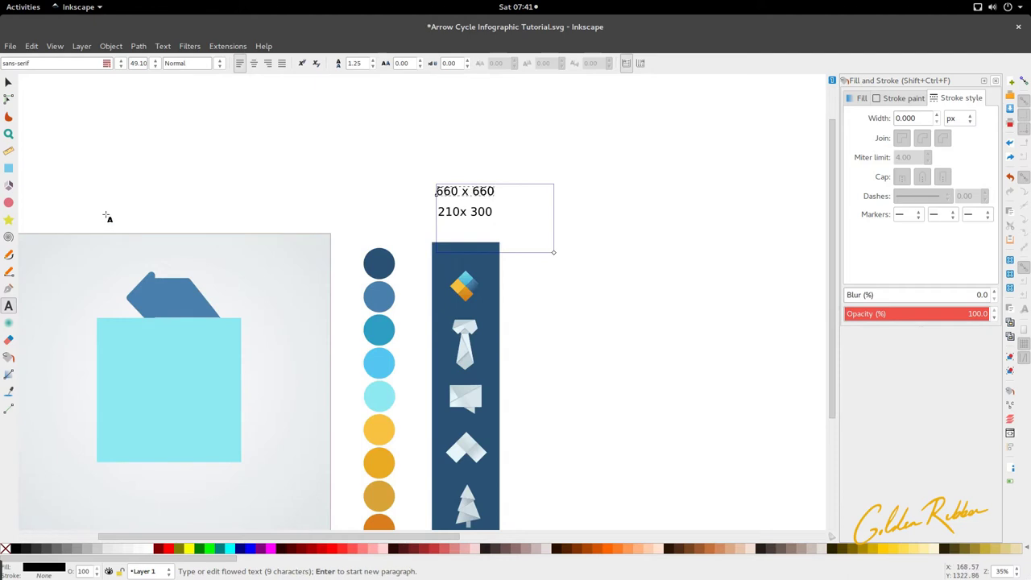
key(F1)
Set the light cyan square's width and height to 660 px each.
click(179, 427)
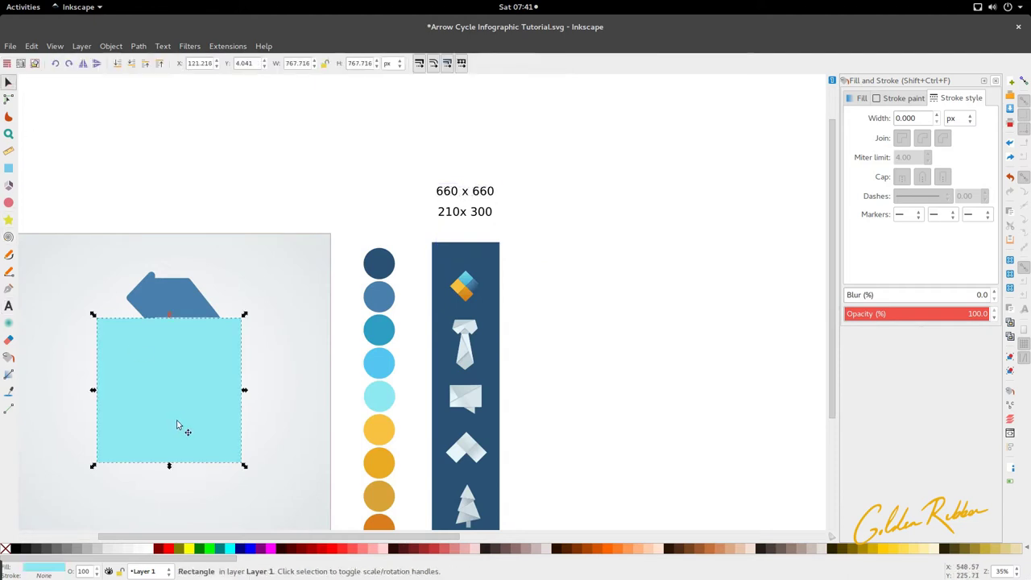
click(309, 65)
text(660)
key(Return)
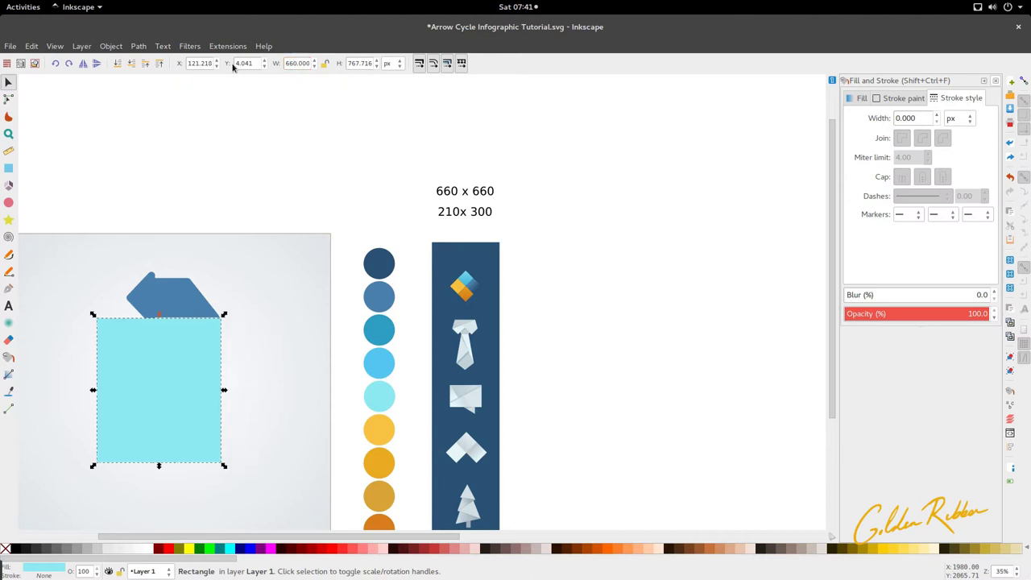
click(348, 63)
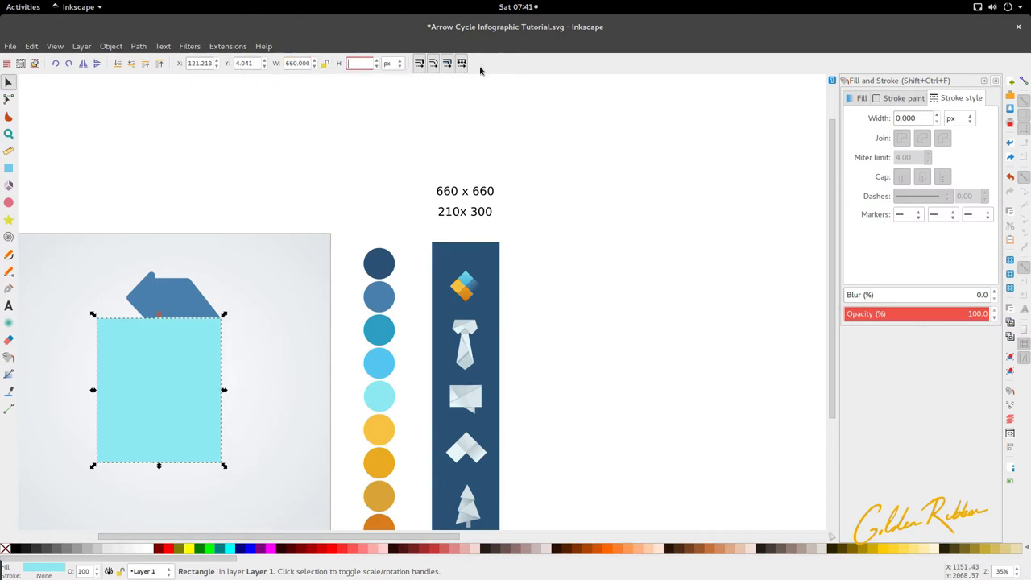
text(660)
key(Return)
Center the cyan square on the grey background both horizontally and vertically, with the background as the alignment reference.
scroll(514, 248, left, 2)
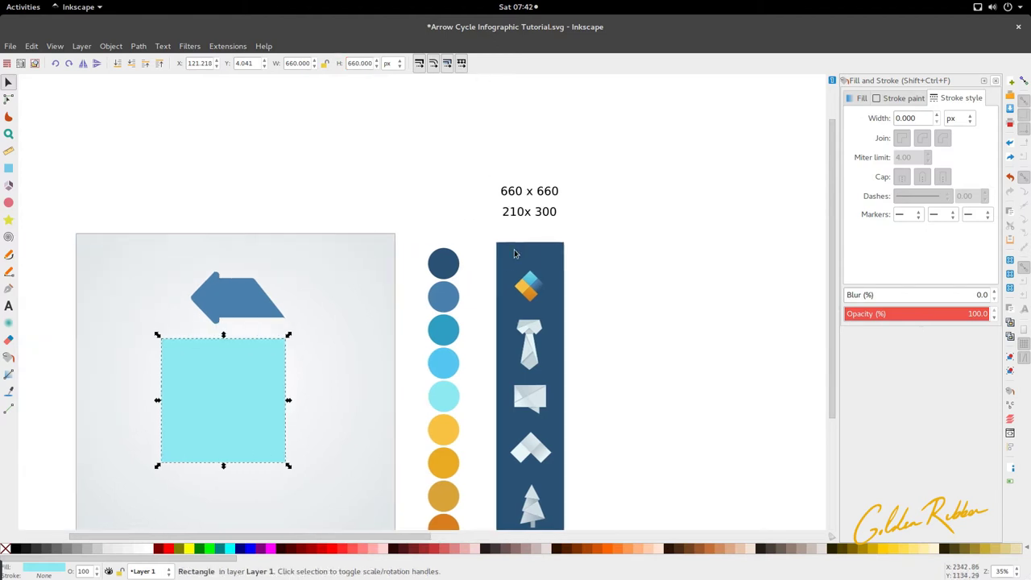
scroll(306, 217, down, 4)
scroll(330, 237, left, 4)
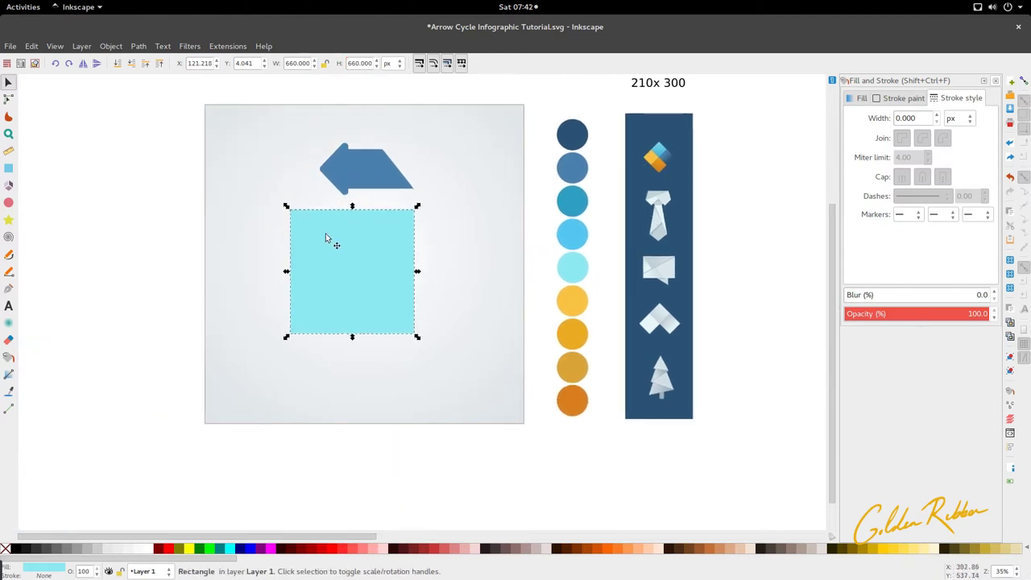
shift+click(500, 157)
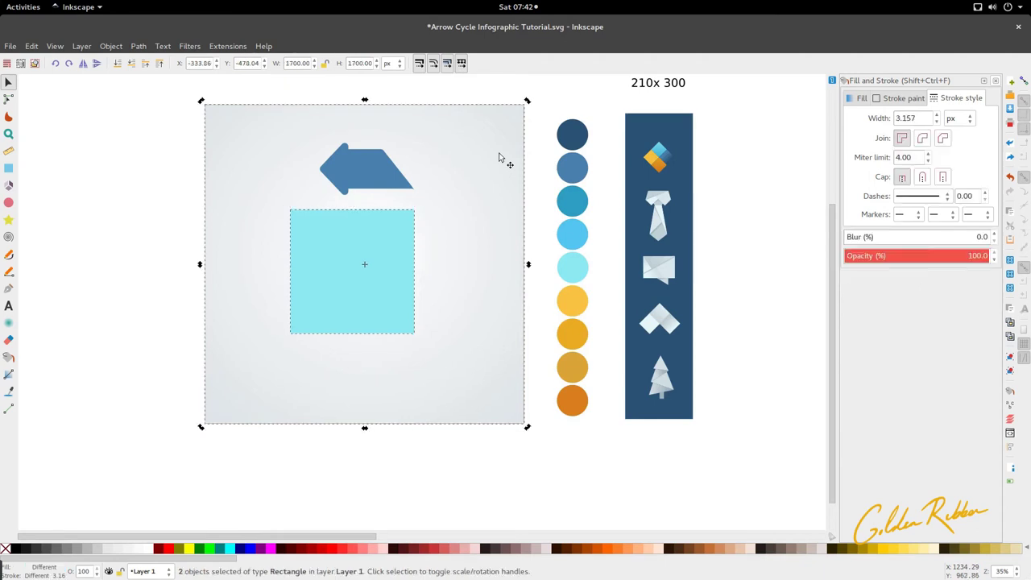
shift+click(499, 157)
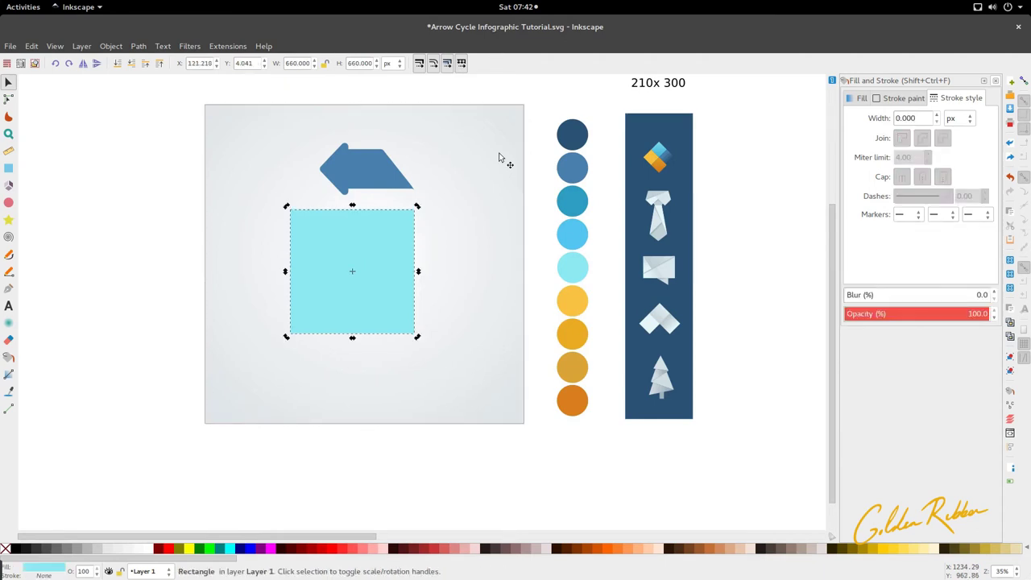
shift+click(459, 208)
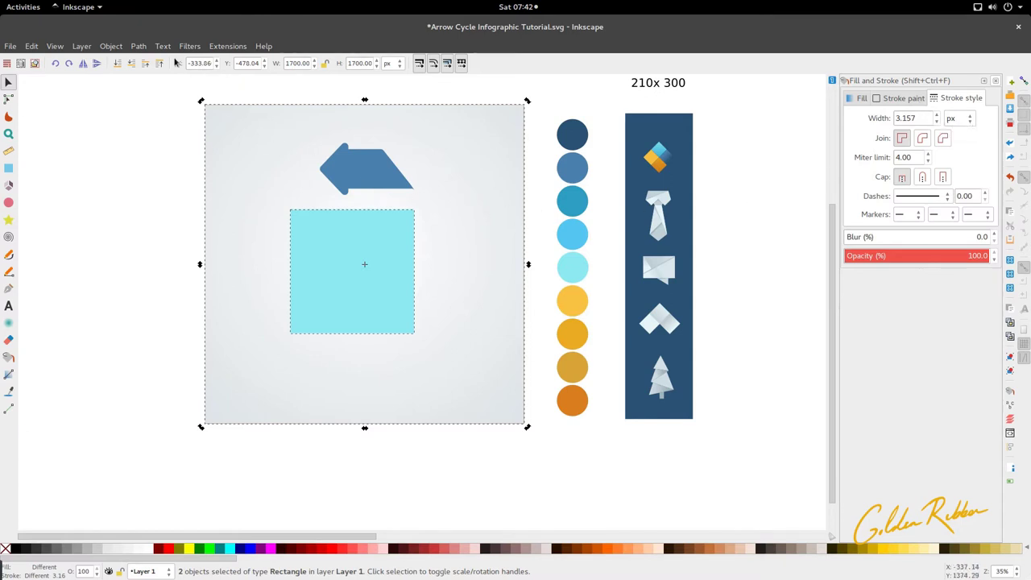
click(111, 46)
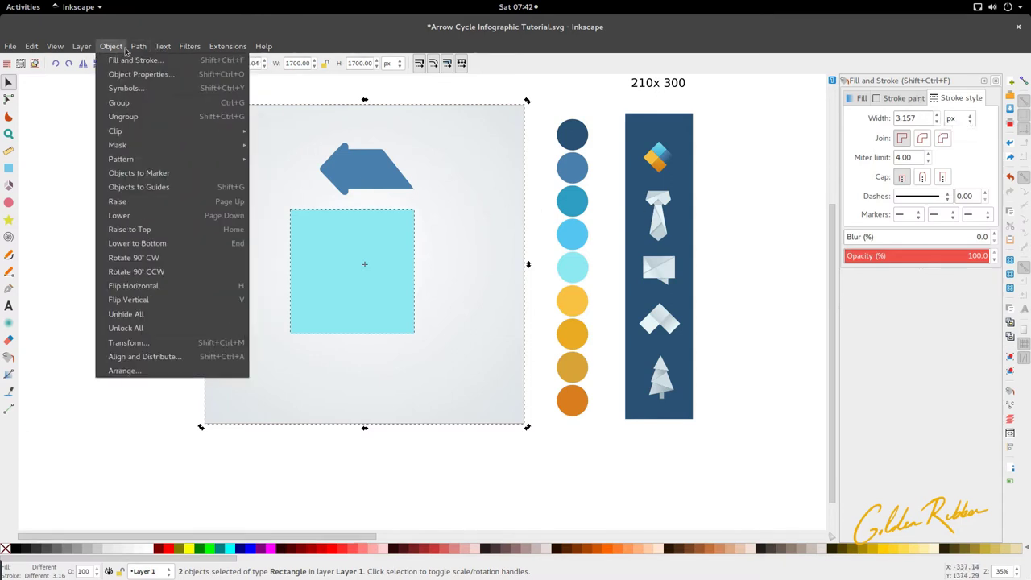
click(179, 357)
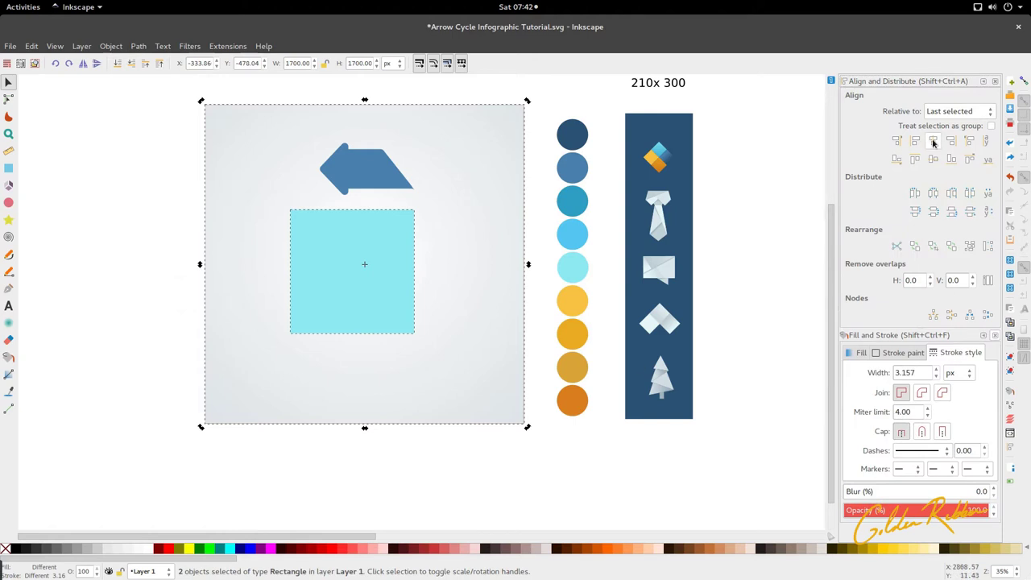
click(934, 142)
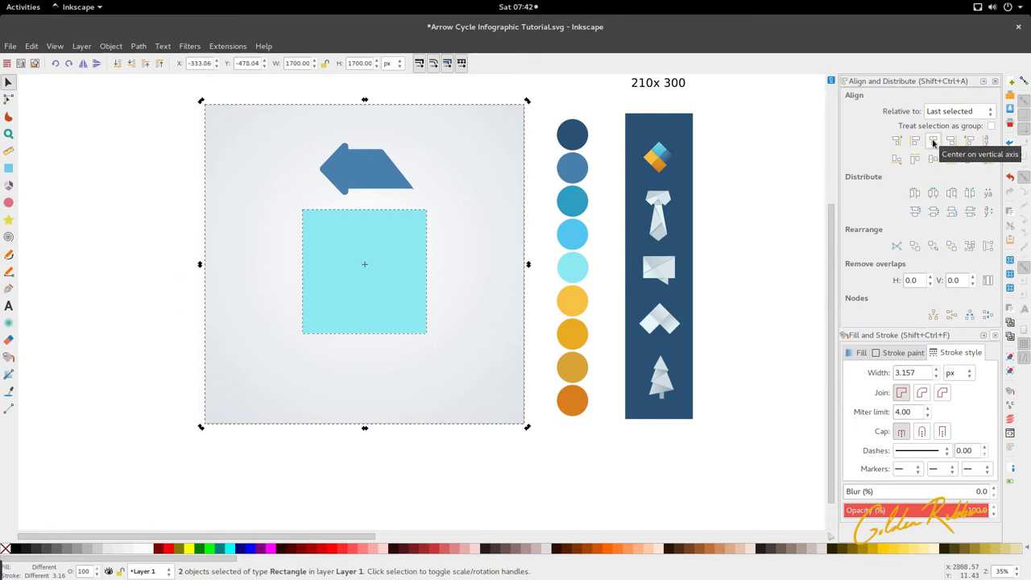
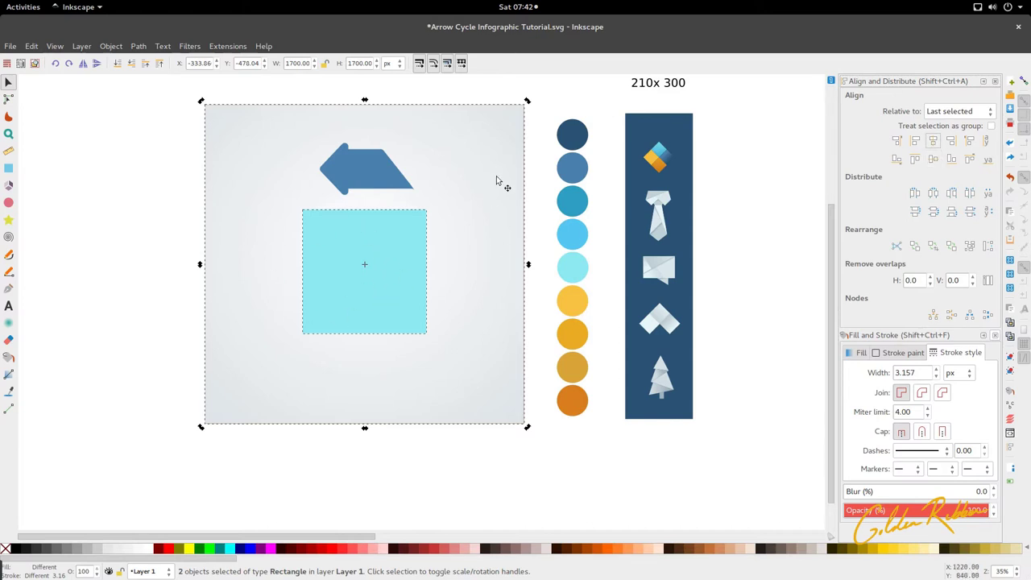
click(933, 159)
click(407, 530)
Bring the blue arrow in front of the cyan square and place its lower straight edge along the square's upper edge, tail overhanging the right corner.
ctrl+scroll(396, 217, up, 1)
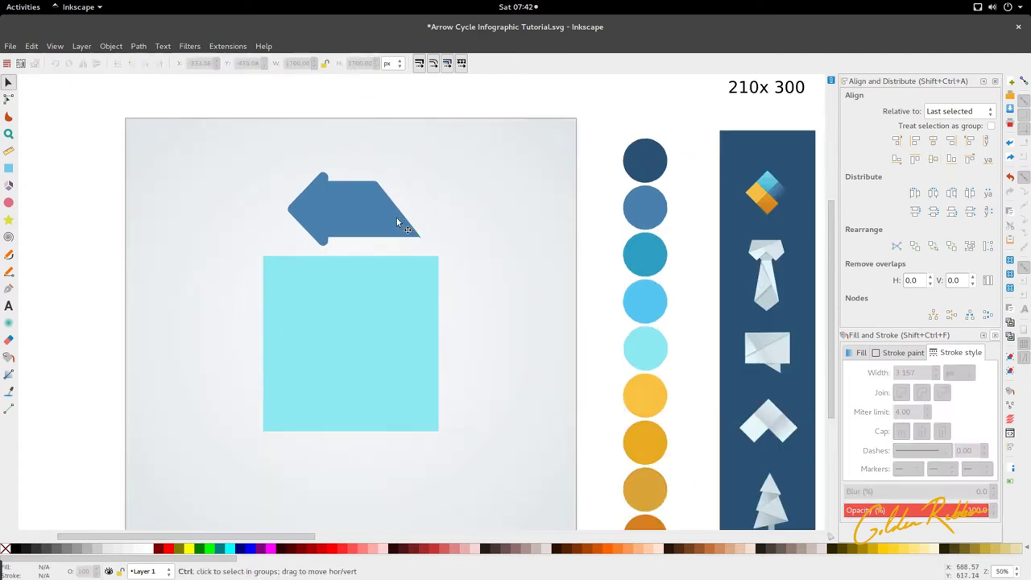
scroll(396, 219, down, 1)
click(364, 274)
ctrl+scroll(356, 203, up, 1)
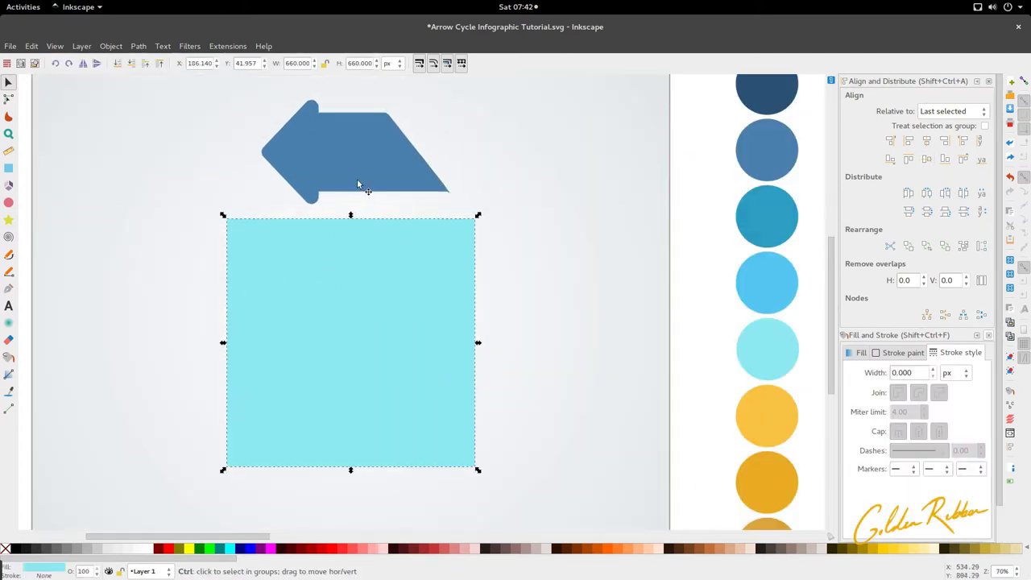
drag(357, 184, 360, 215)
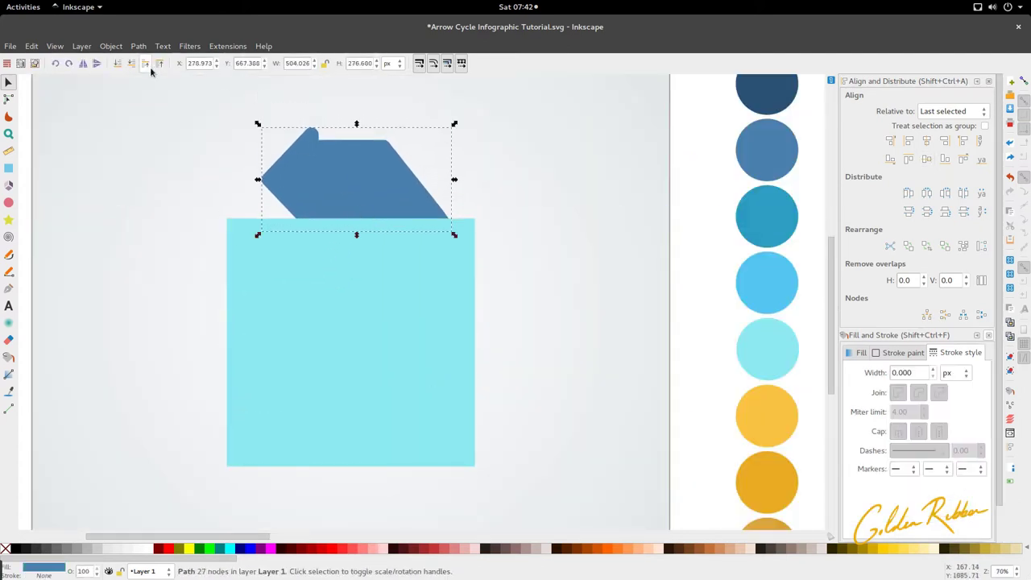
drag(369, 179, 396, 216)
scroll(218, 206, down, 4)
scroll(268, 212, up, 2)
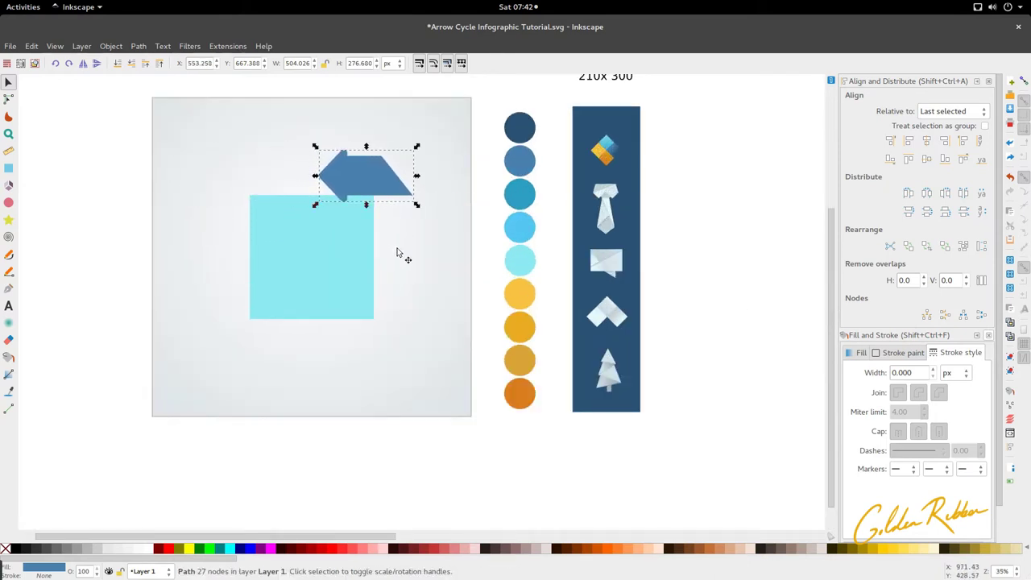
scroll(396, 253, down, 1)
click(368, 427)
scroll(368, 211, up, 2)
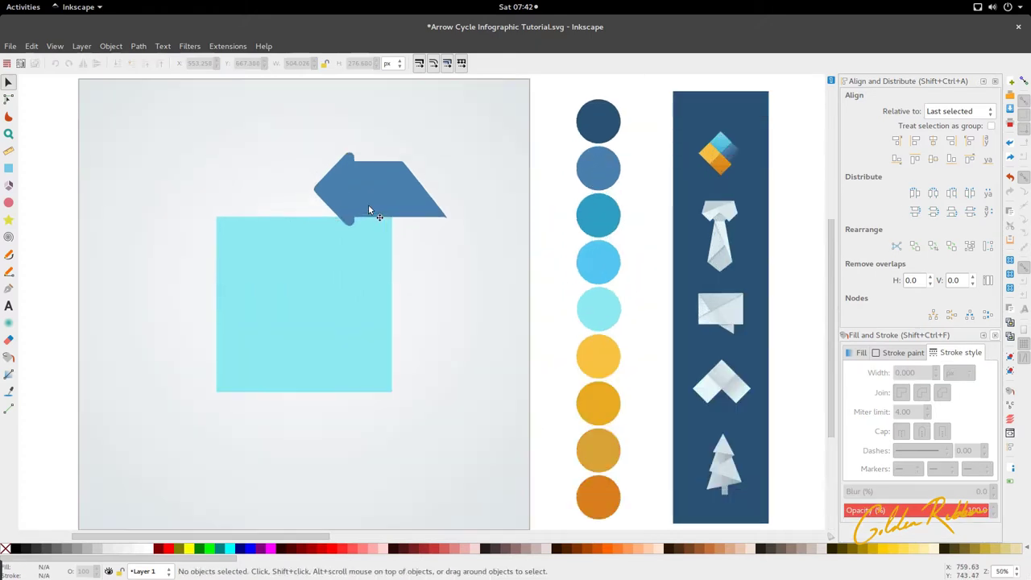
Draw a light cyan rectangle about 320 by 226 px above the square, just left of the blue arrowhead.
click(368, 208)
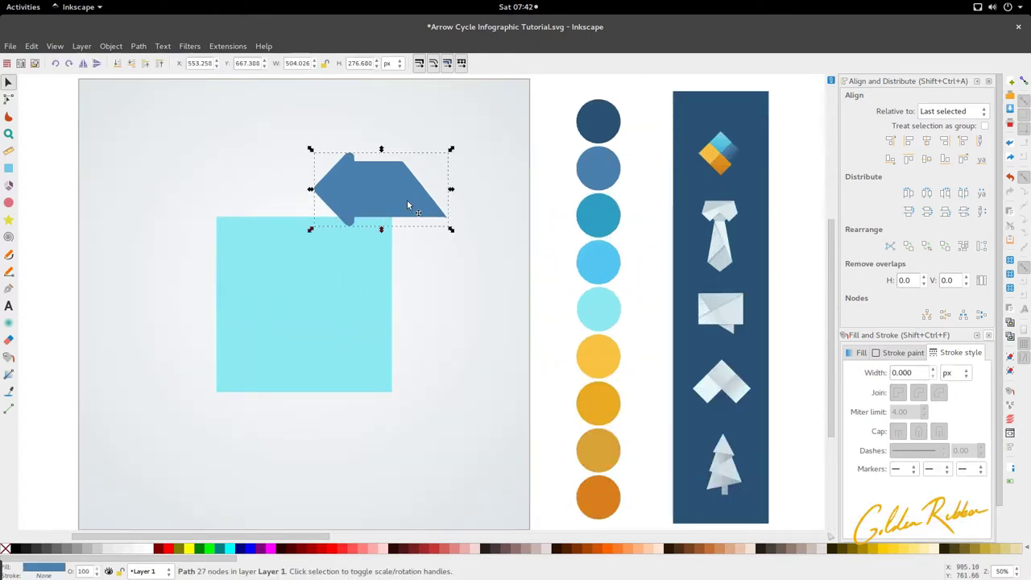
scroll(395, 192, up, 2)
click(8, 166)
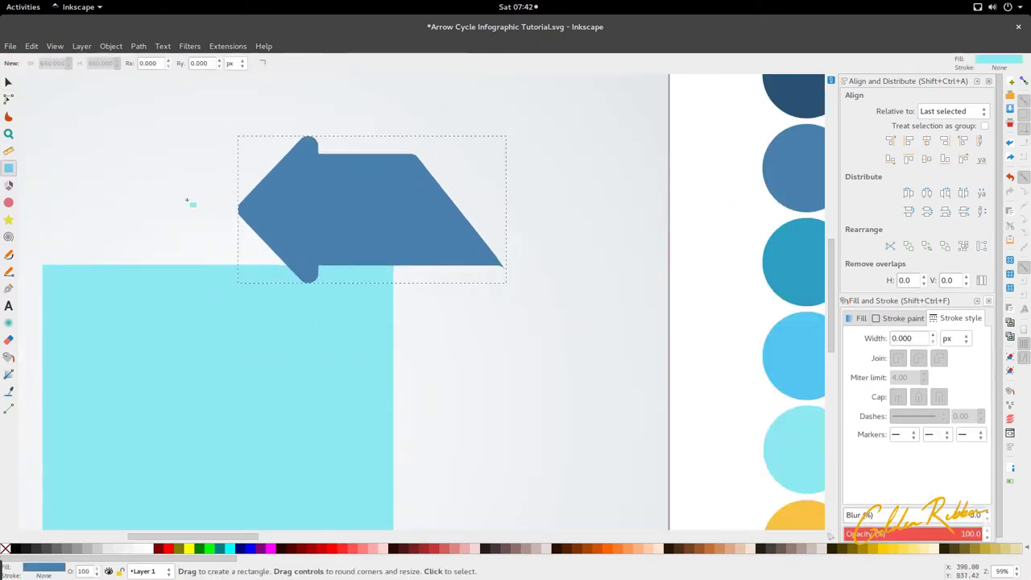
scroll(189, 202, down, 2)
scroll(241, 196, left, 4)
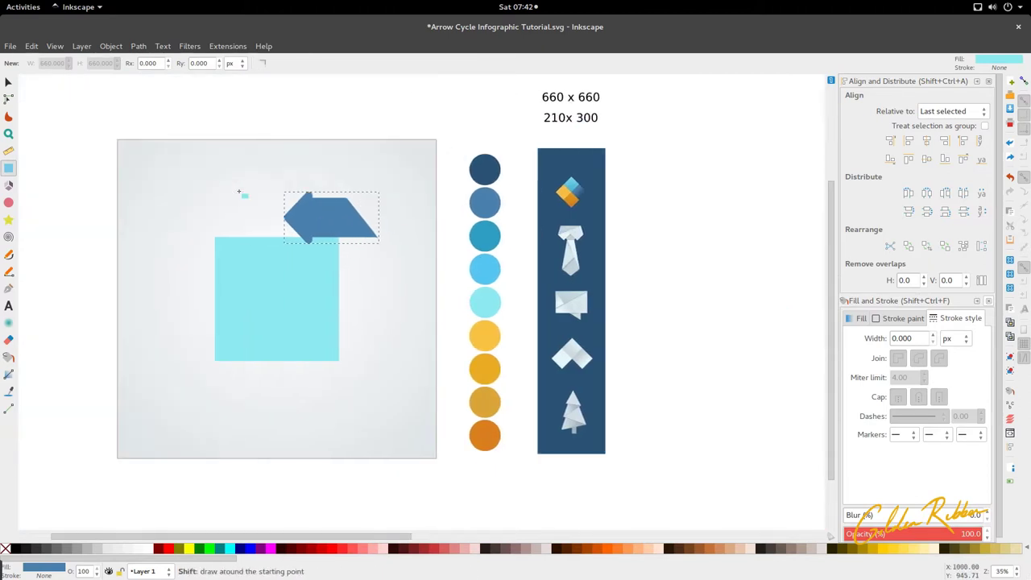
scroll(266, 179, up, 2)
drag(176, 172, 297, 258)
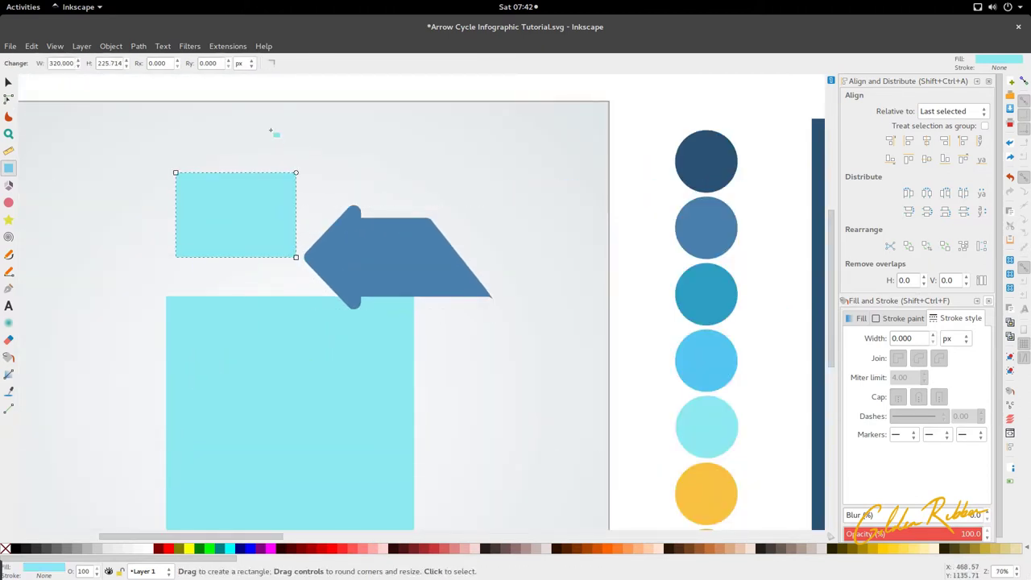
Set the new rectangle's width to 310 px and its height to 200 px.
key(s)
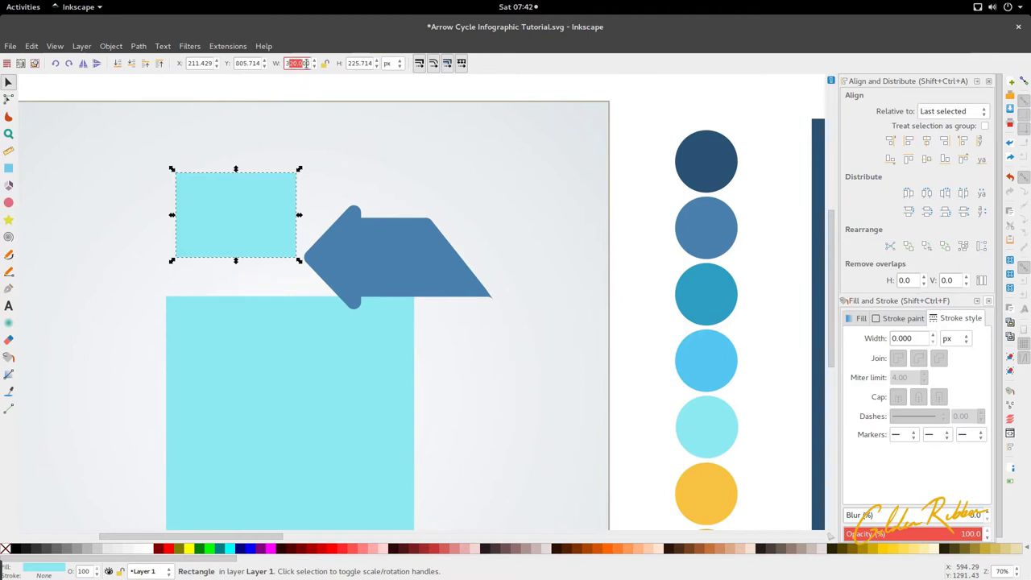
text(310)
key(Return)
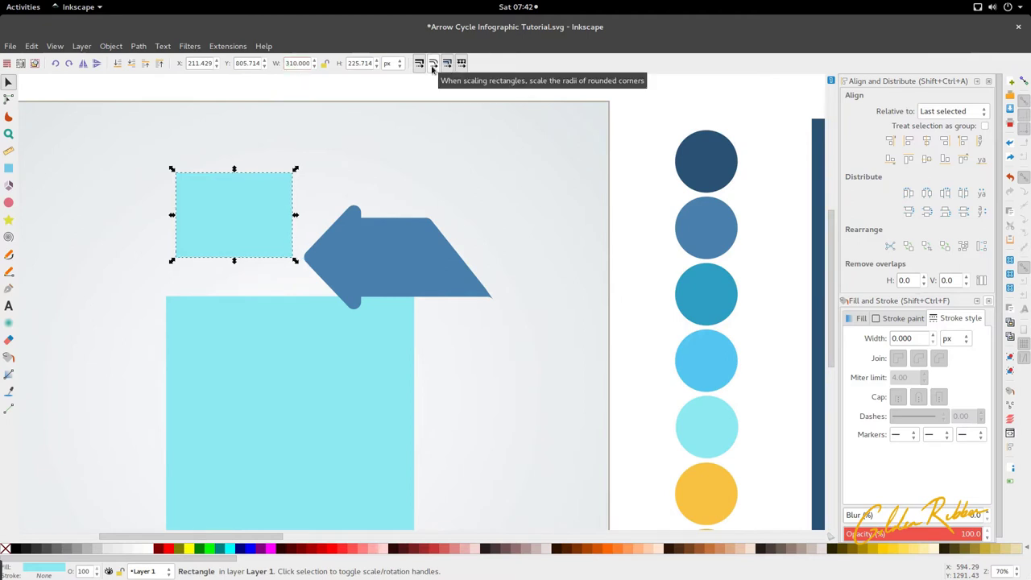
double_click(375, 63)
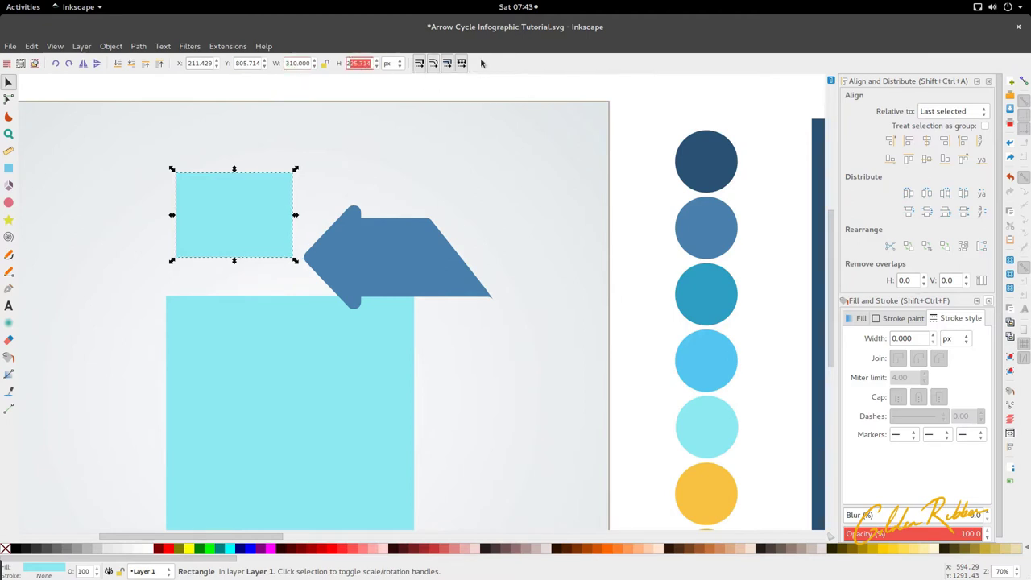
text(200)
key(Return)
Rotate the small rectangle 90 degrees and snap it beneath the arrow's tail, flush against the upper end of the square's right side.
ctrl+scroll(337, 228, down, 2)
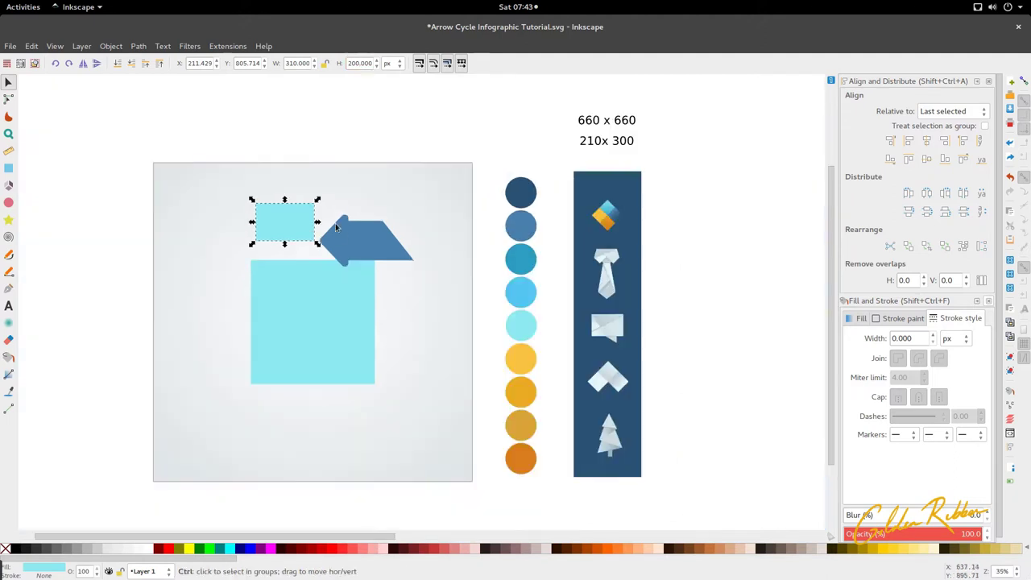
drag(307, 221, 399, 225)
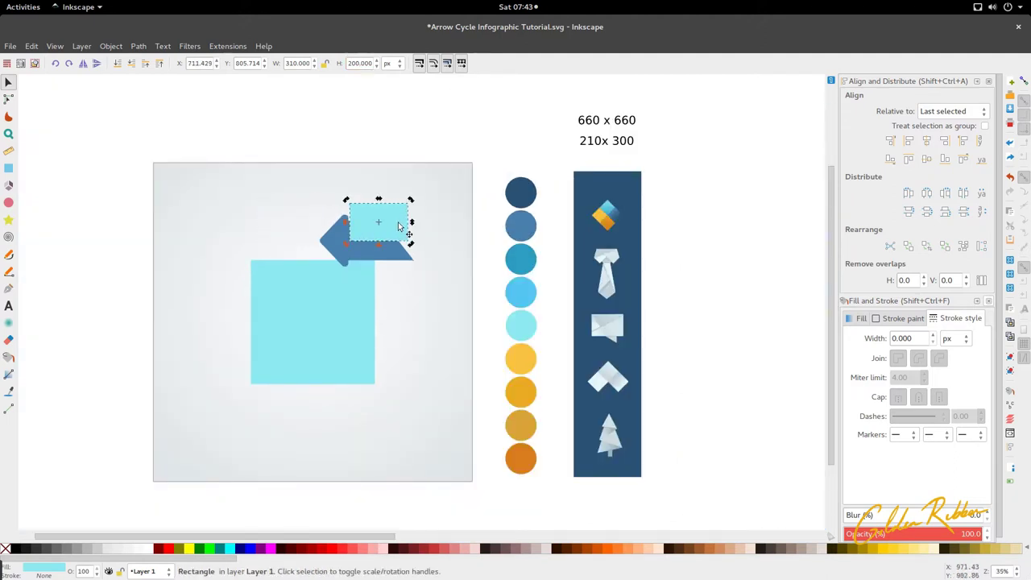
key(ctrl)
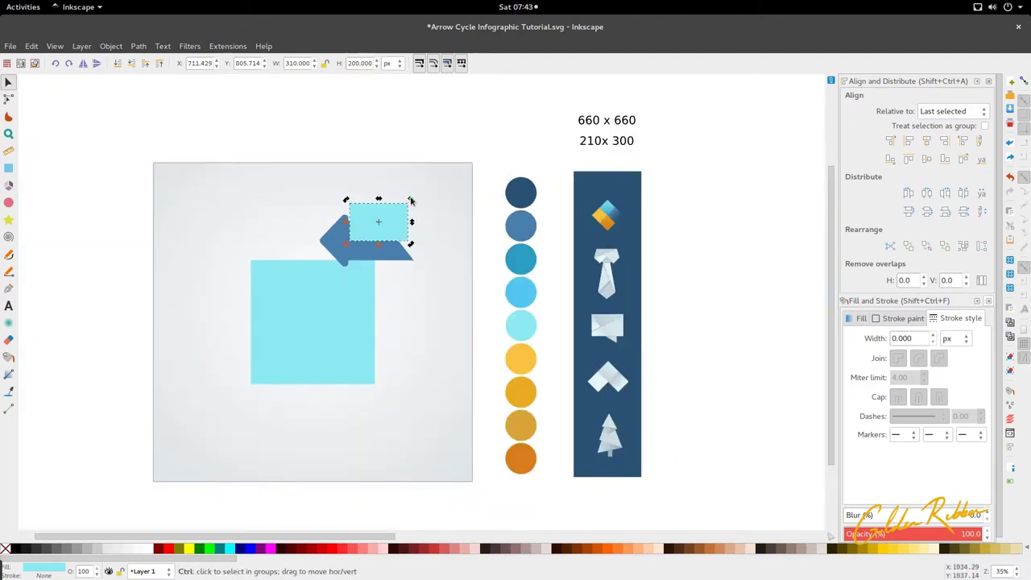
drag(410, 201, 425, 298)
scroll(401, 262, up, 2)
scroll(400, 346, up, 2)
scroll(400, 349, up, 3)
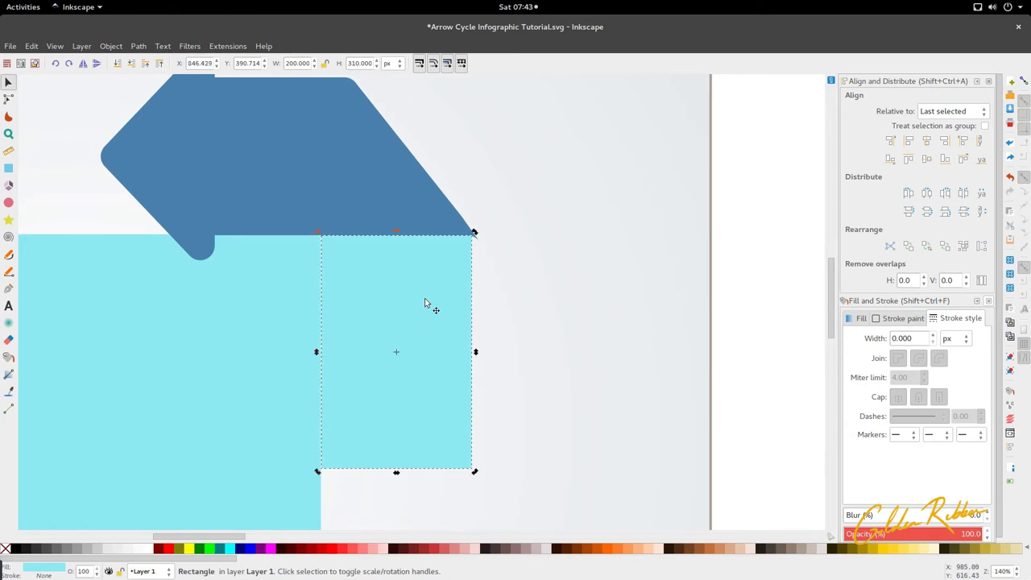
Fill the small rectangle with the grey-brown sampled from the folded band in the finished reference infographic.
scroll(425, 298, down, 4)
key(d)
scroll(543, 297, down, 3)
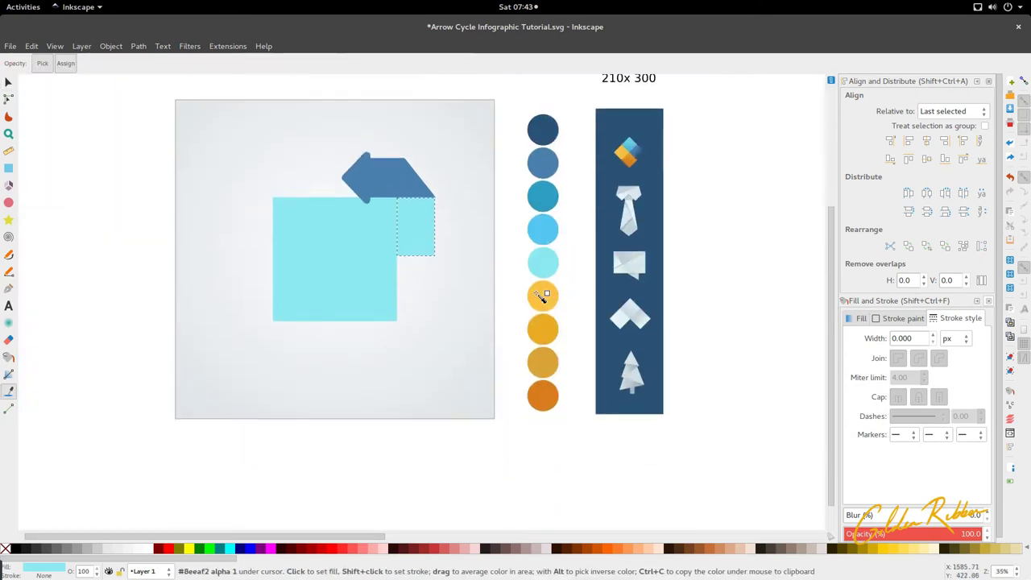
scroll(545, 239, down, 2)
scroll(543, 256, right, 4)
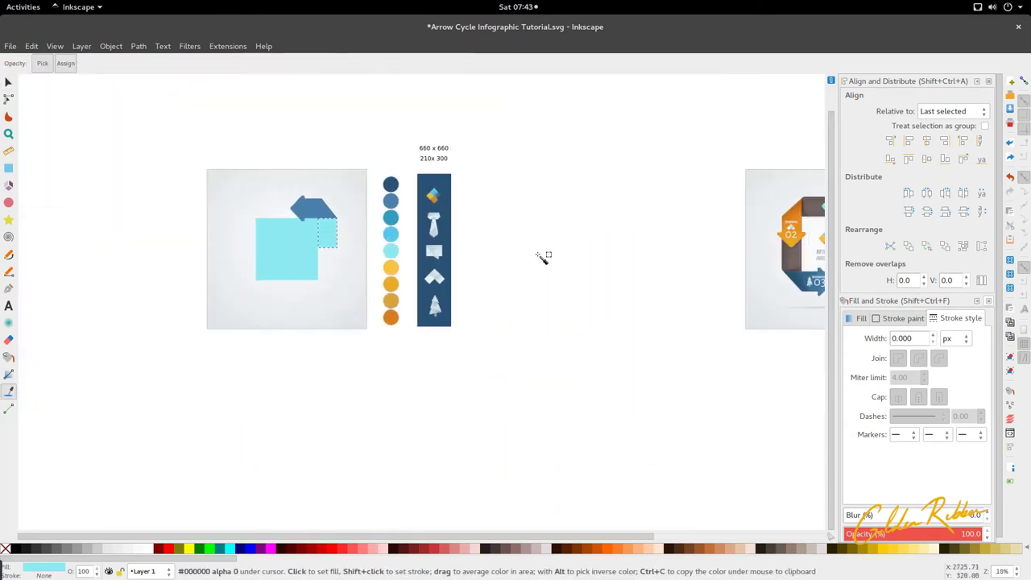
click(639, 265)
scroll(639, 265, left, 4)
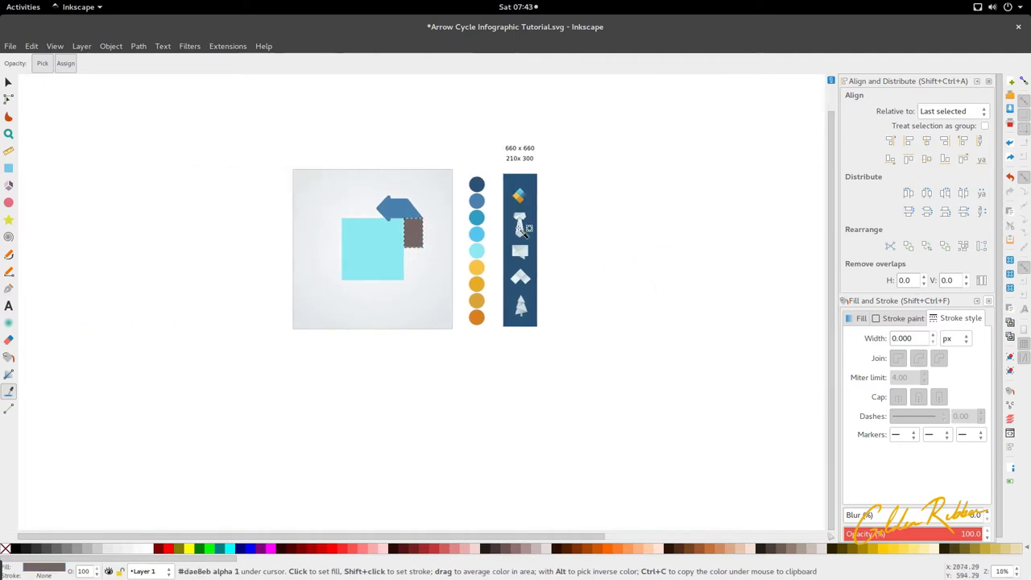
Move the blue arrow about 10 px left and 8 px up so its tail tip lines up with the brown rectangle's outer side.
scroll(389, 236, up, 4)
key(s)
scroll(518, 271, up, 3)
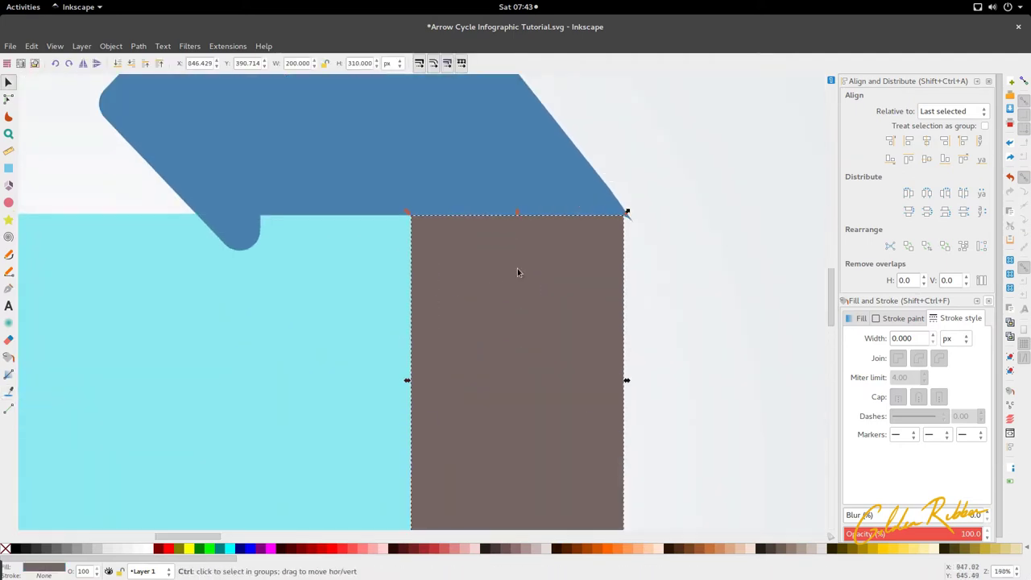
click(487, 187)
drag(487, 182, 478, 182)
scroll(478, 205, down, 3)
scroll(477, 214, up, 3)
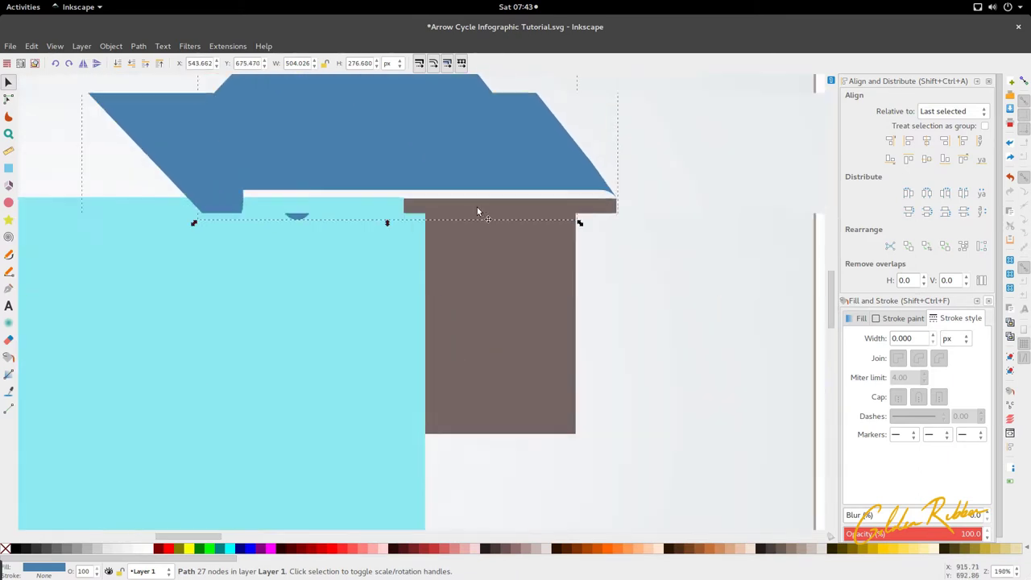
Stretch the brown rectangle downward to about 659 px high so it reaches the level of the square's lower edge.
scroll(488, 212, down, 4)
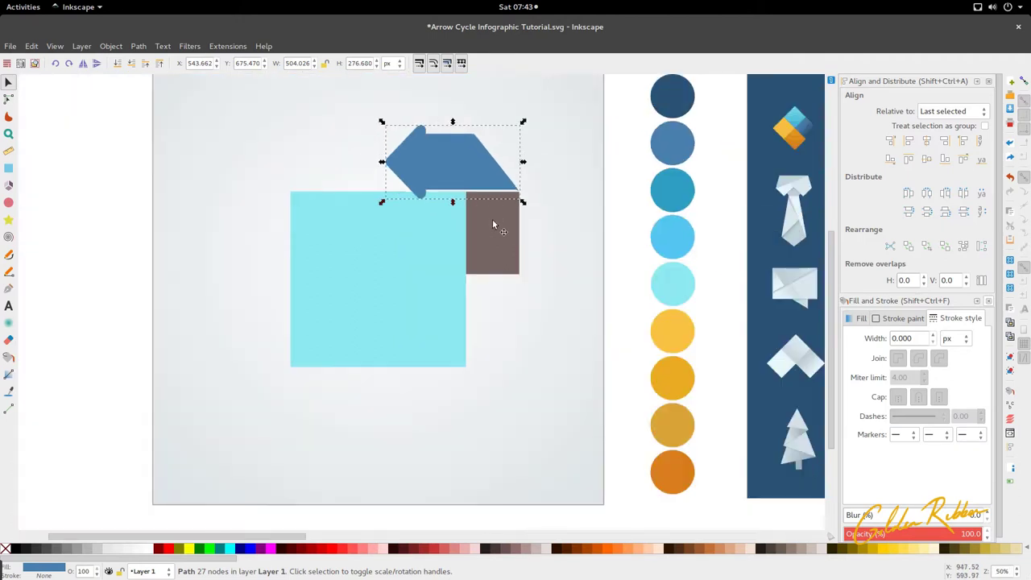
click(492, 224)
scroll(493, 224, down, 4)
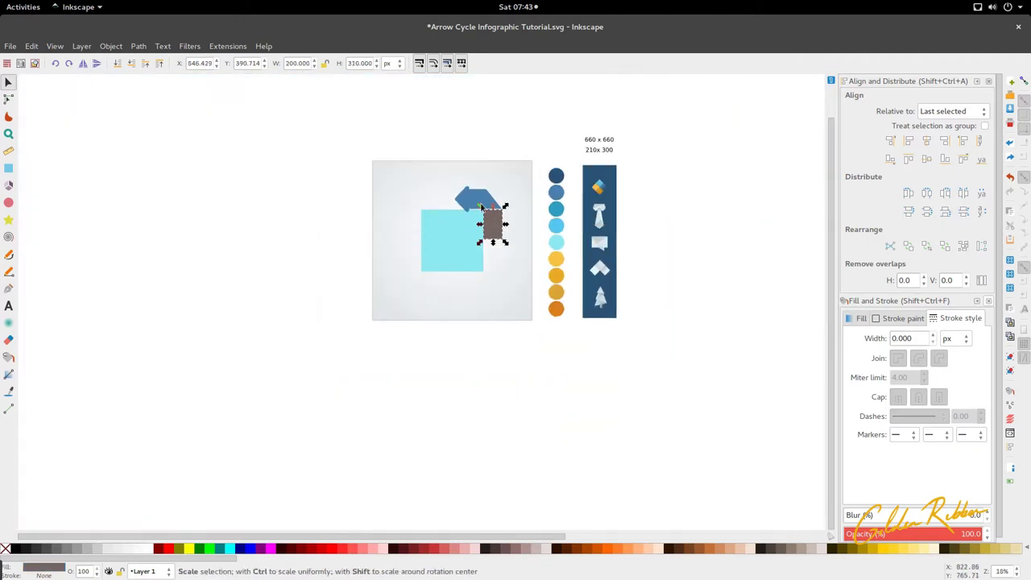
scroll(491, 223, up, 4)
click(481, 208)
drag(481, 208, 482, 207)
click(517, 305)
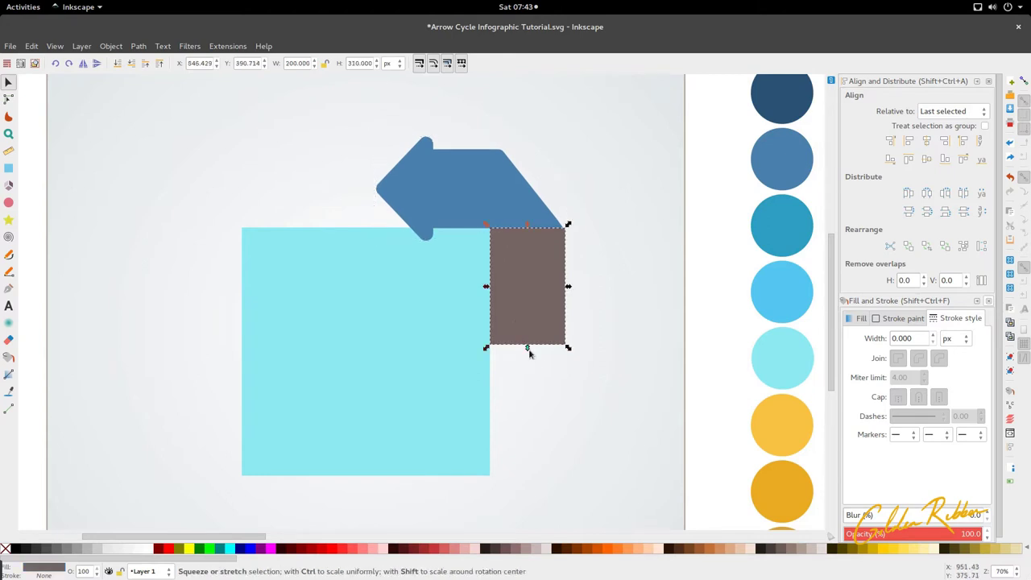
drag(529, 353, 526, 486)
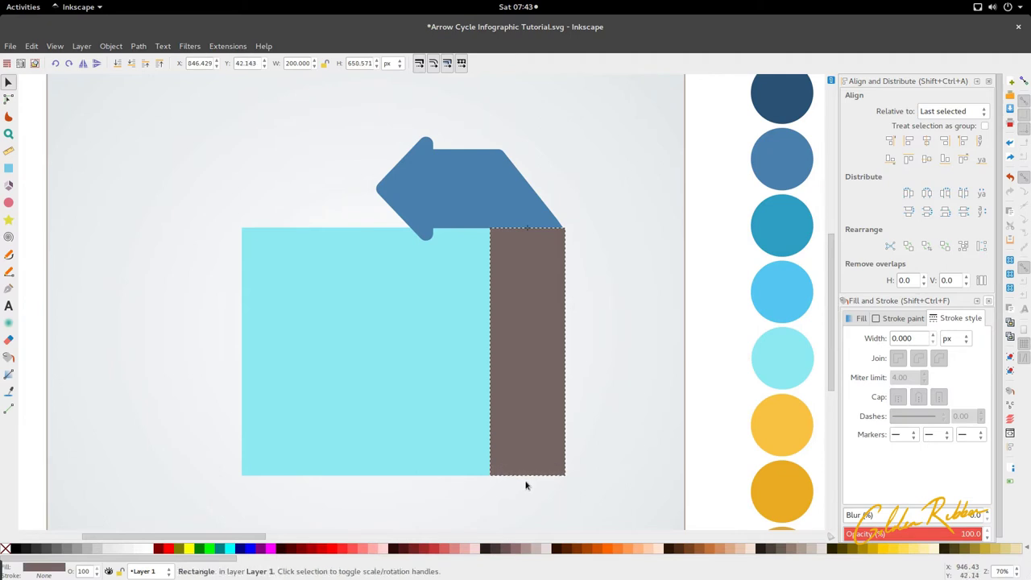
Duplicate the brown band, rotate the copy 90 degrees, and snap it flush along the square's upper edge.
scroll(510, 261, down, 2)
click(515, 286)
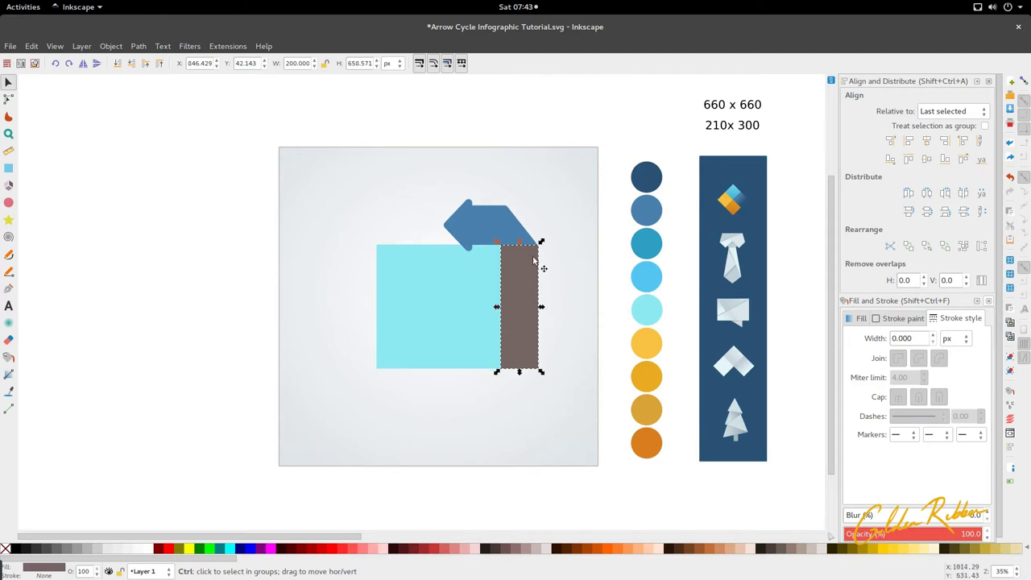
drag(536, 256, 405, 229)
key(ctrl+z)
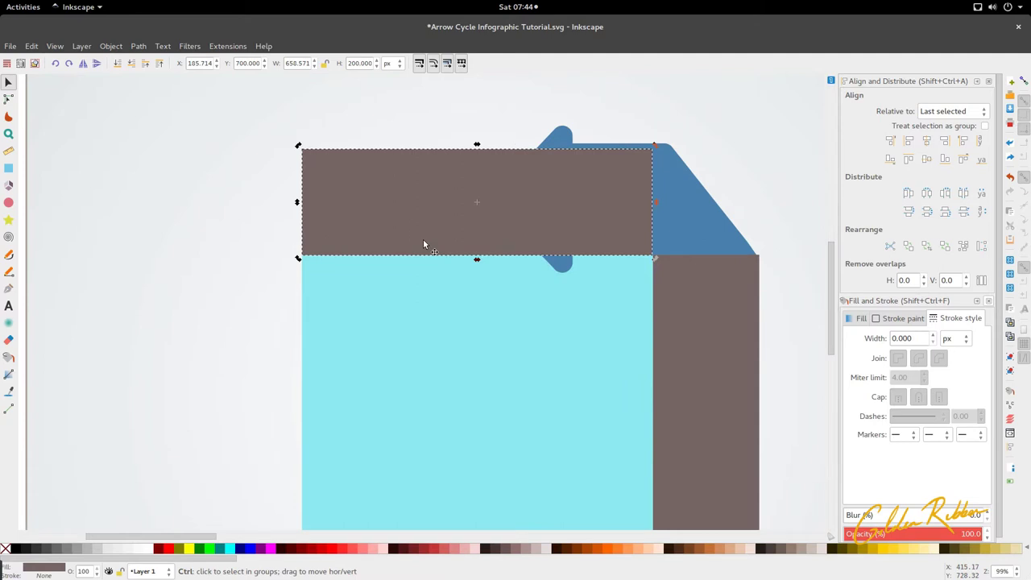
Duplicate the right-hand brown band and snap the copy flush against the square's left side.
scroll(423, 239, down, 2)
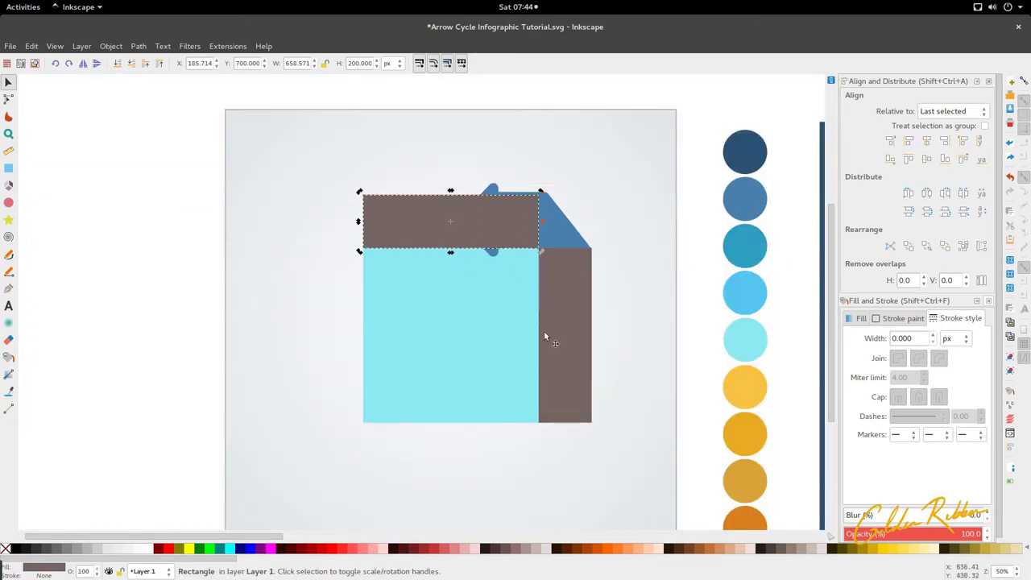
click(556, 348)
key(ctrl+d)
drag(557, 347, 327, 365)
click(326, 364)
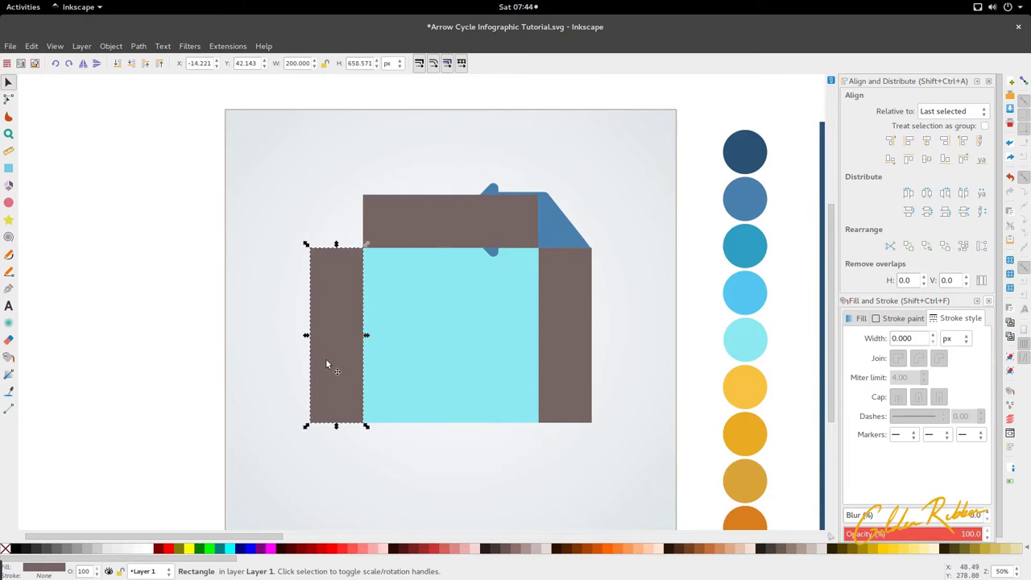
Duplicate the upper brown band and snap the copy flush beneath the square's lower edge.
drag(472, 242, 464, 457)
scroll(601, 450, up, 3)
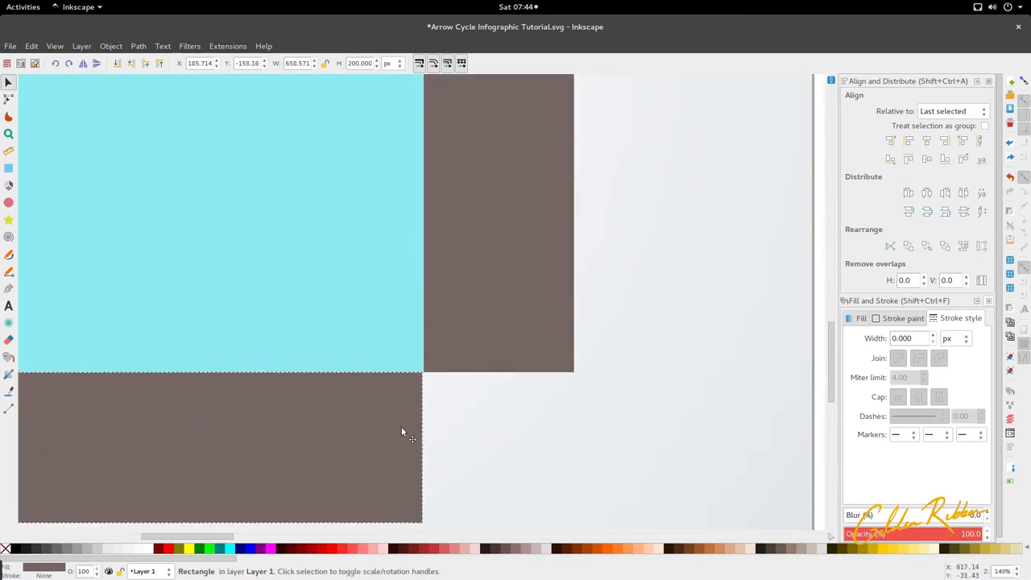
scroll(464, 292, down, 4)
Raise the blue arrow above the brown bands and place a horizontally flipped duplicate over the lower band's left end.
ctrl+click(472, 168)
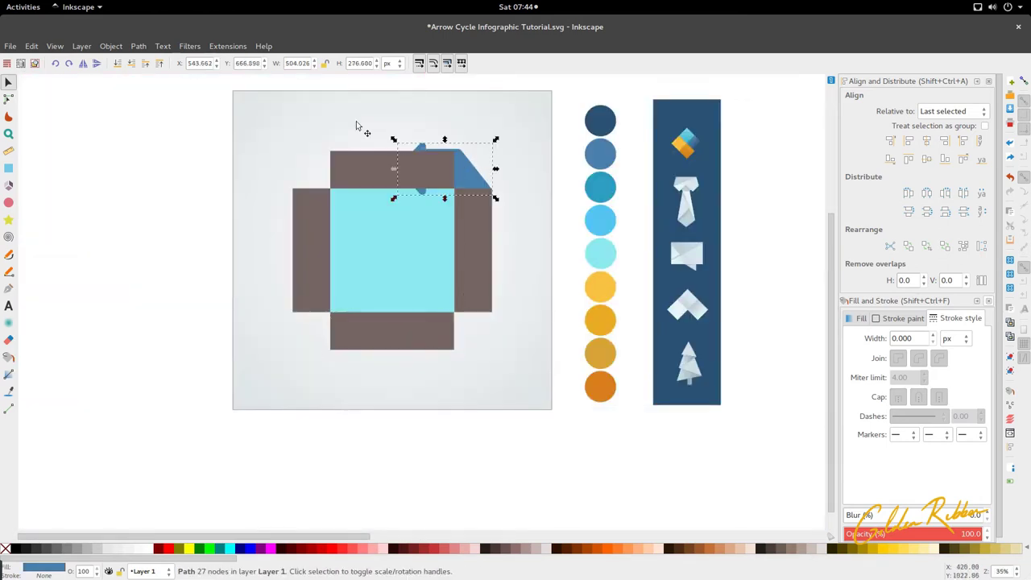
click(159, 63)
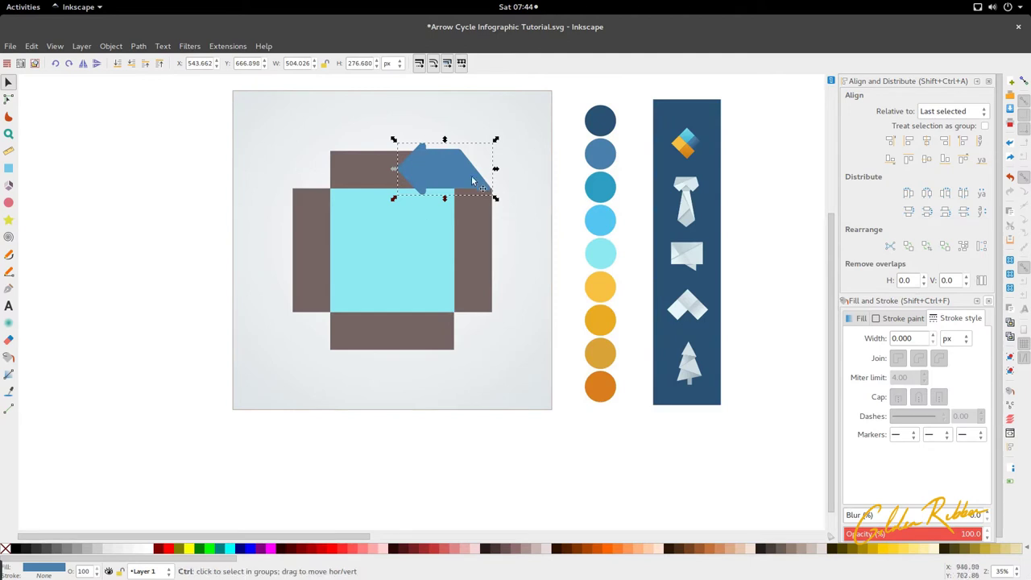
key(ctrl+d)
drag(471, 178, 343, 347)
click(83, 64)
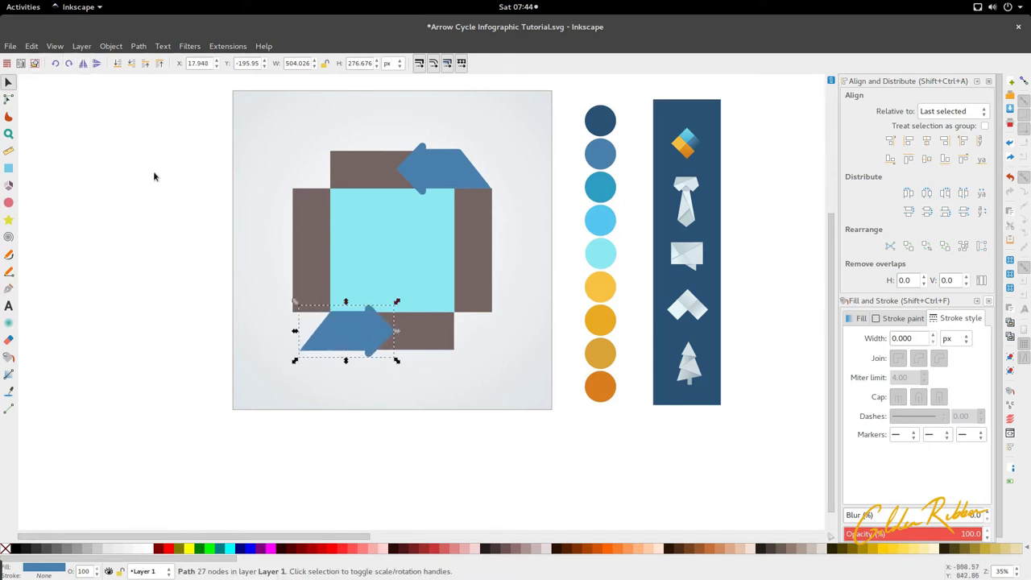
Flip the duplicate arrow vertically and move it left so its tail tip meets the left band's lower outer corner.
scroll(362, 333, up, 2)
scroll(361, 332, up, 2)
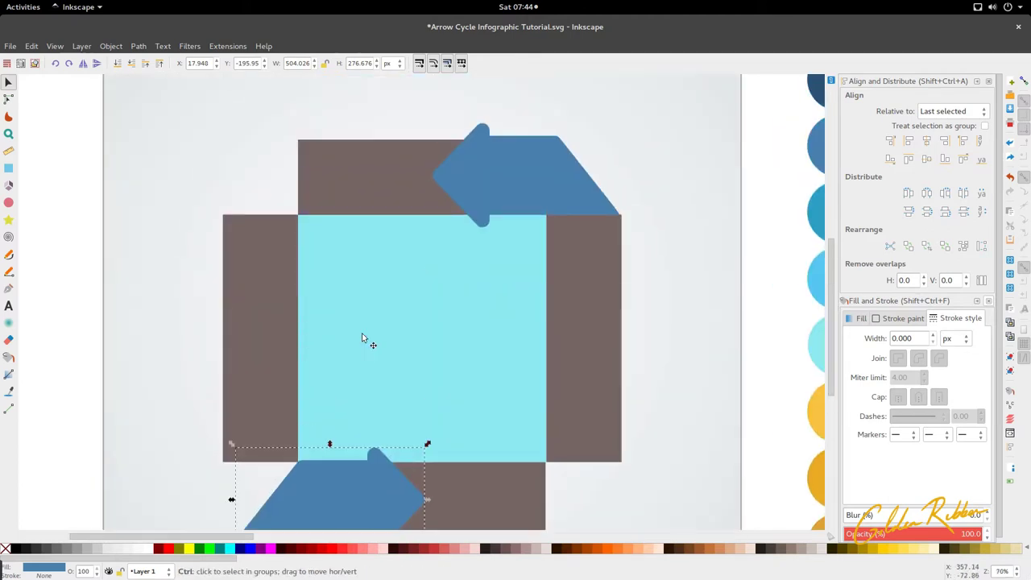
scroll(362, 333, down, 2)
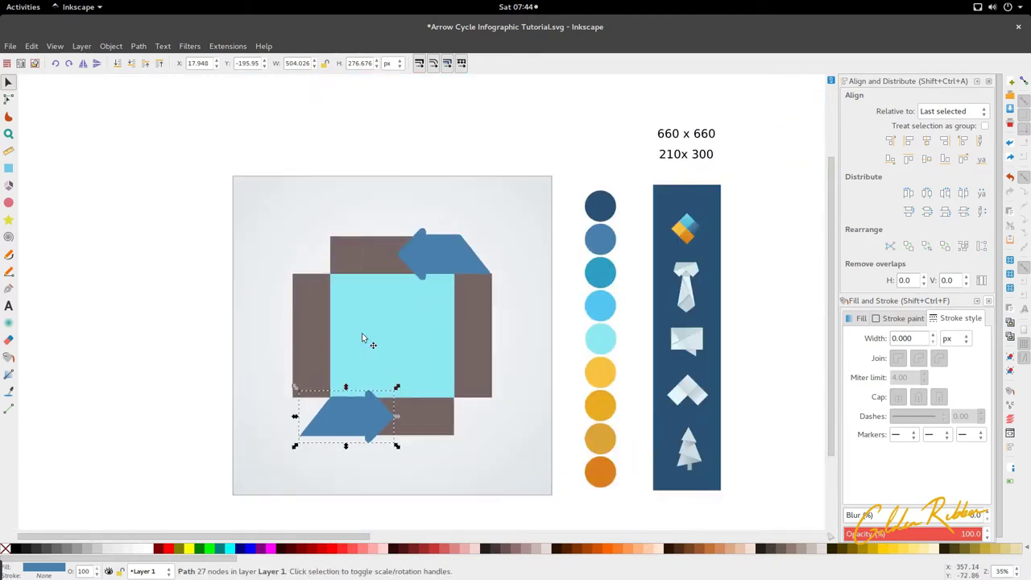
click(96, 63)
scroll(377, 422, up, 2)
drag(377, 421, 362, 429)
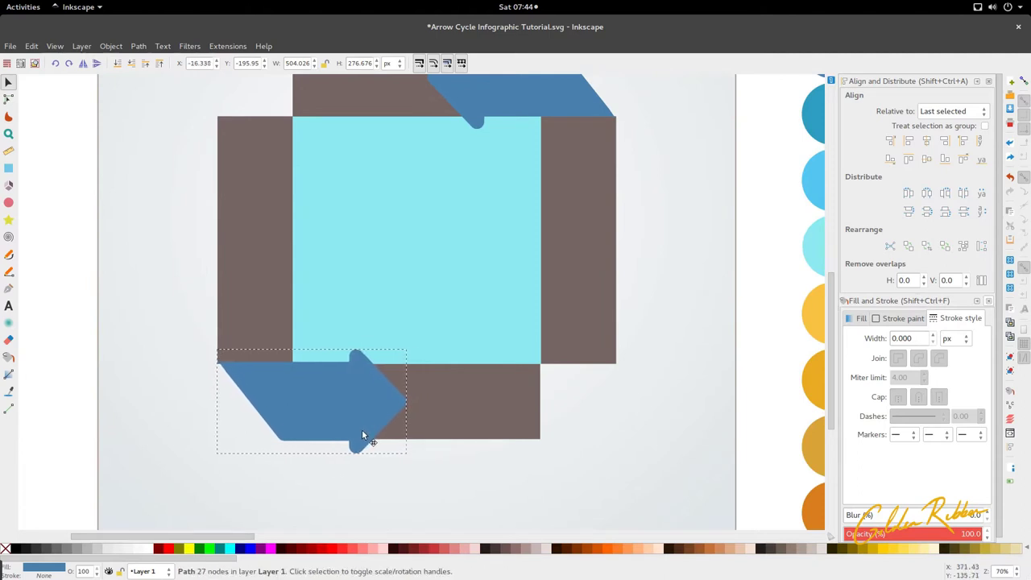
Duplicate both blue arrows together and rotate the copies 90 degrees counterclockwise onto the left and right brown bands.
scroll(394, 415, down, 2)
click(429, 246)
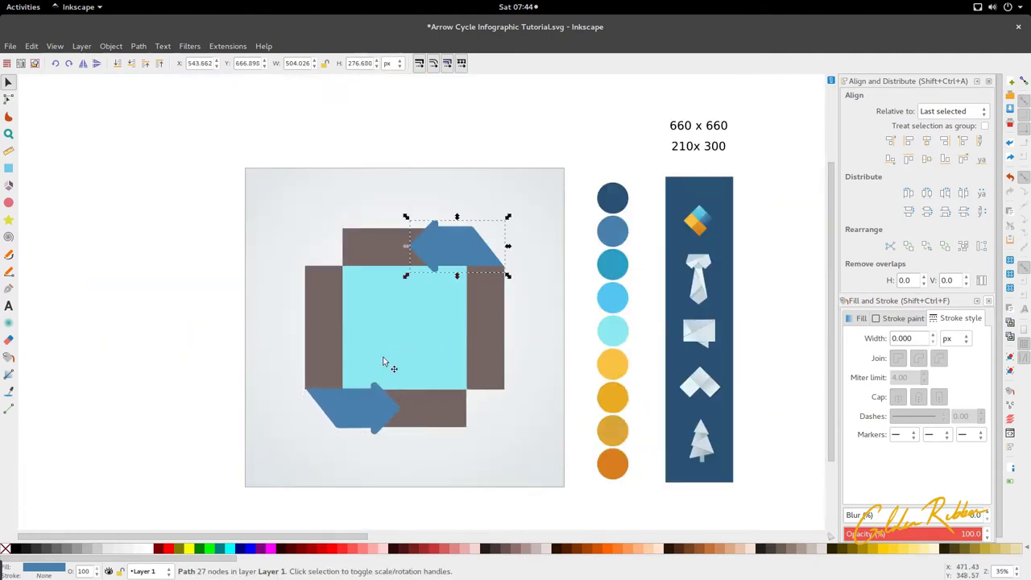
shift+click(359, 411)
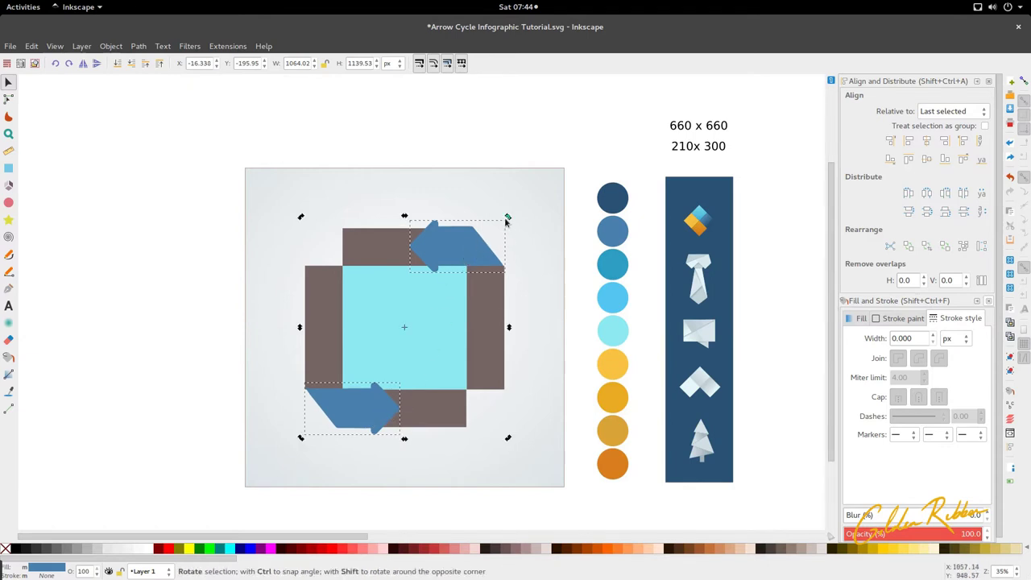
drag(506, 218, 333, 248)
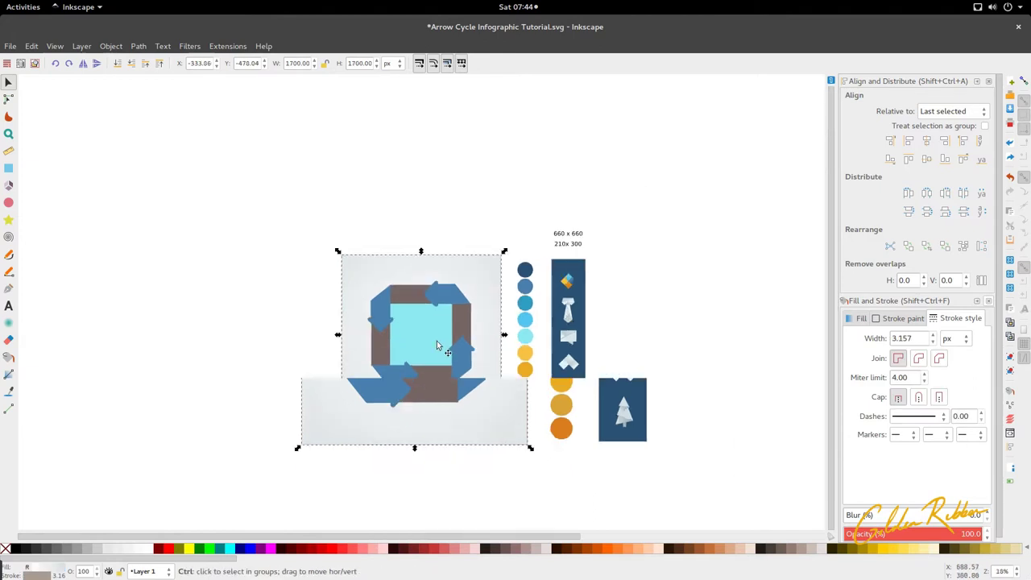
click(444, 412)
key(2)
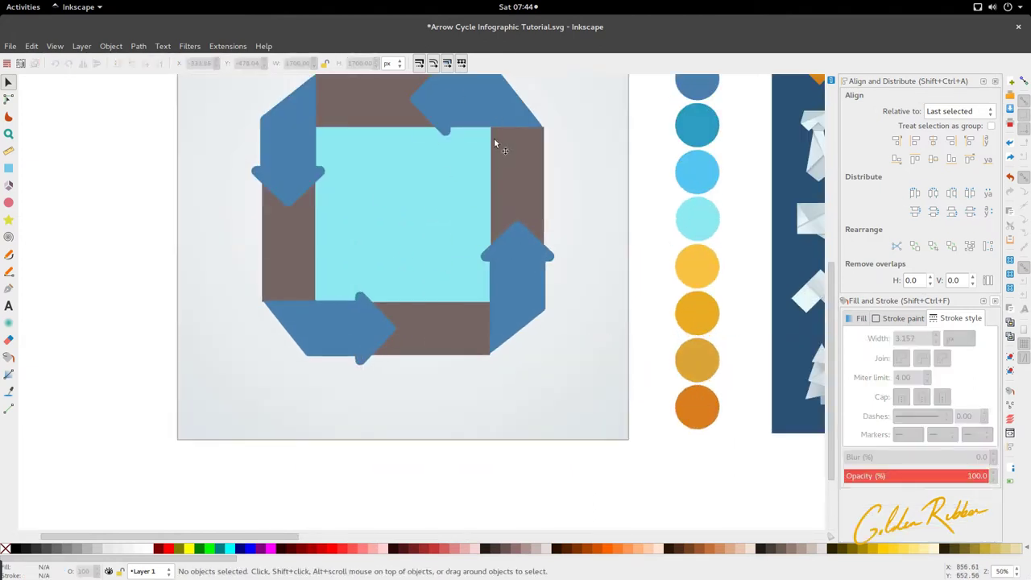
Nudge the upper blue arrow about 1 px left to line up its tail tip with the right band's outer edge.
scroll(525, 106, up, 3)
click(524, 124)
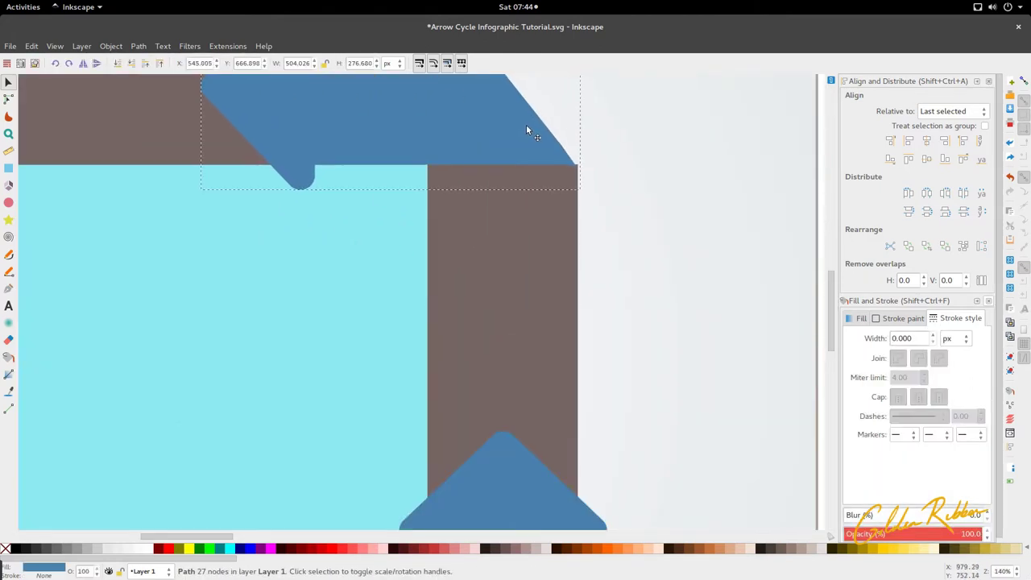
drag(526, 124, 525, 124)
key(2)
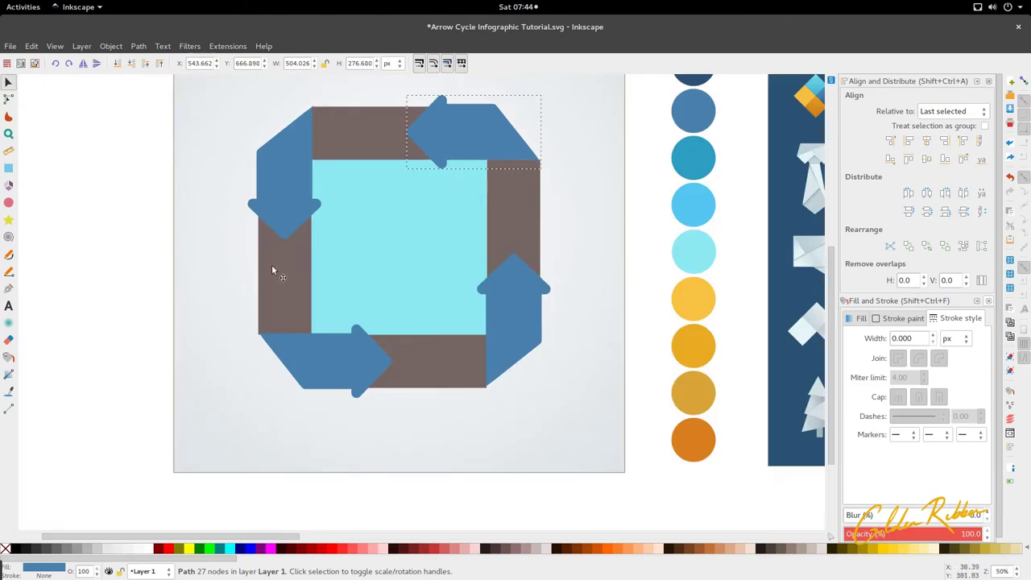
Remove the light cyan guide square from the middle of the arrow frame.
click(384, 244)
scroll(383, 244, down, 3)
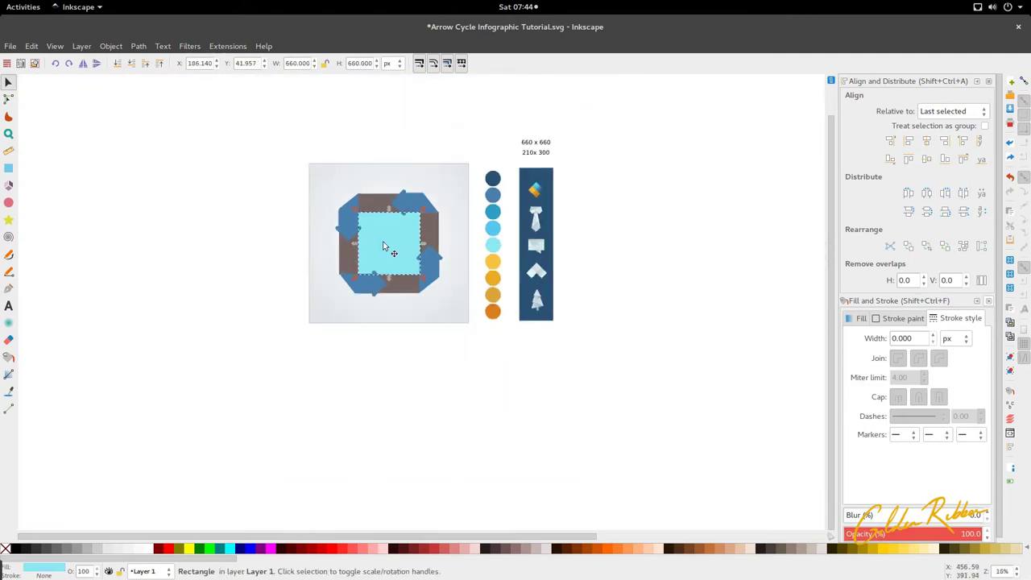
drag(383, 240, 649, 259)
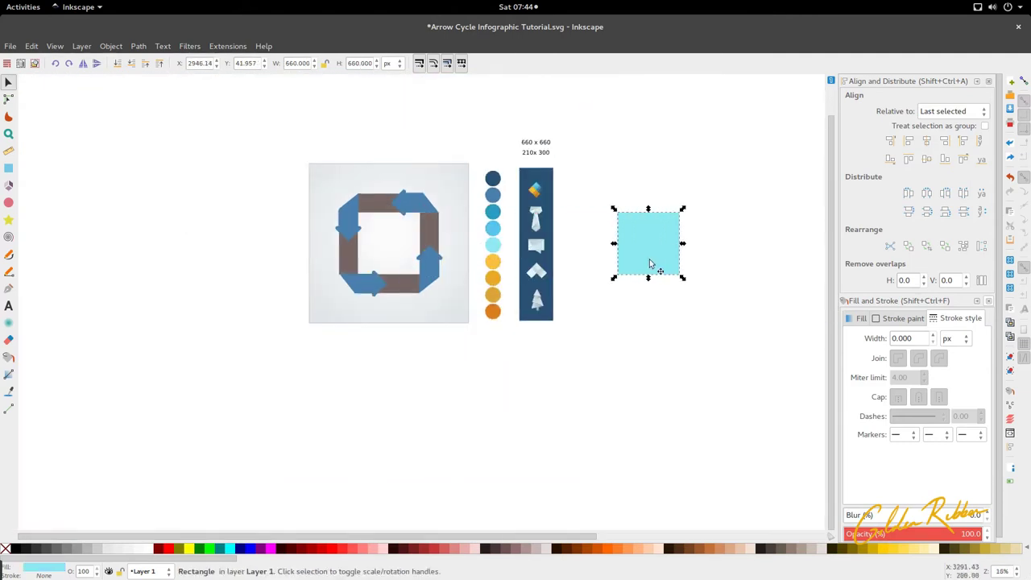
key(Delete)
Examine how each blue arrow's tail tip meets the brown band at the four corners of the frame.
scroll(437, 218, up, 8)
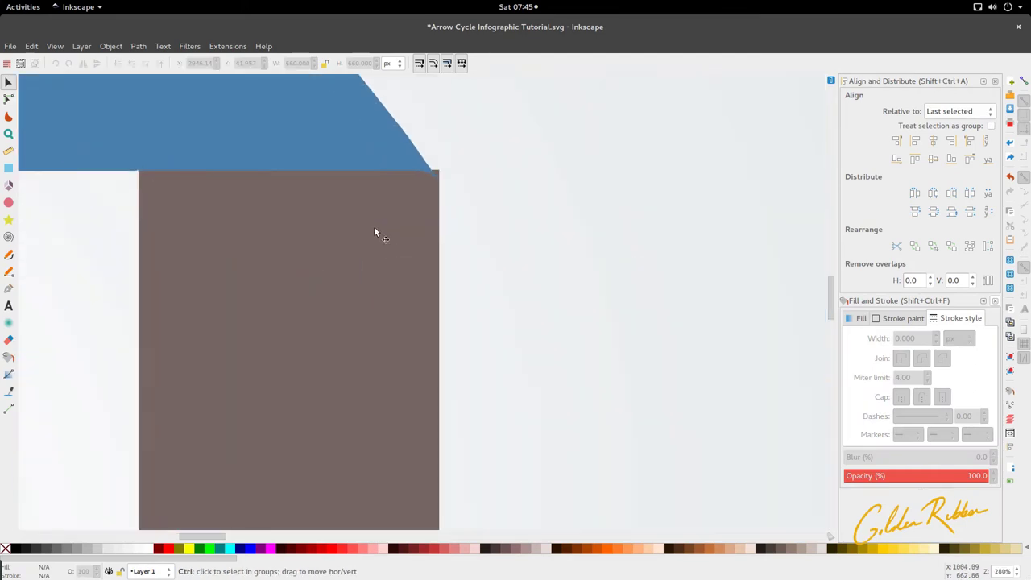
scroll(375, 229, up, 7)
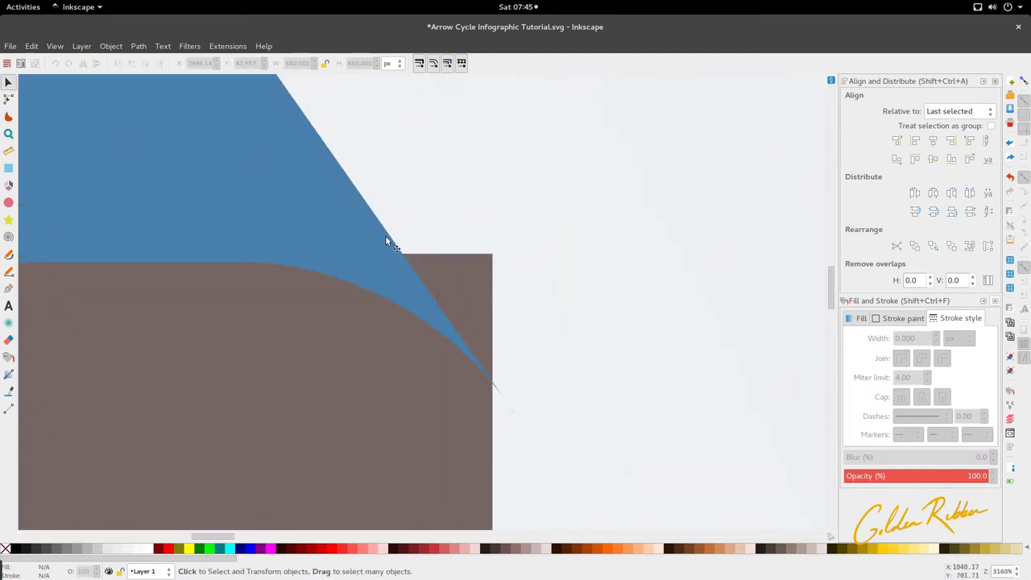
scroll(483, 361, down, 10)
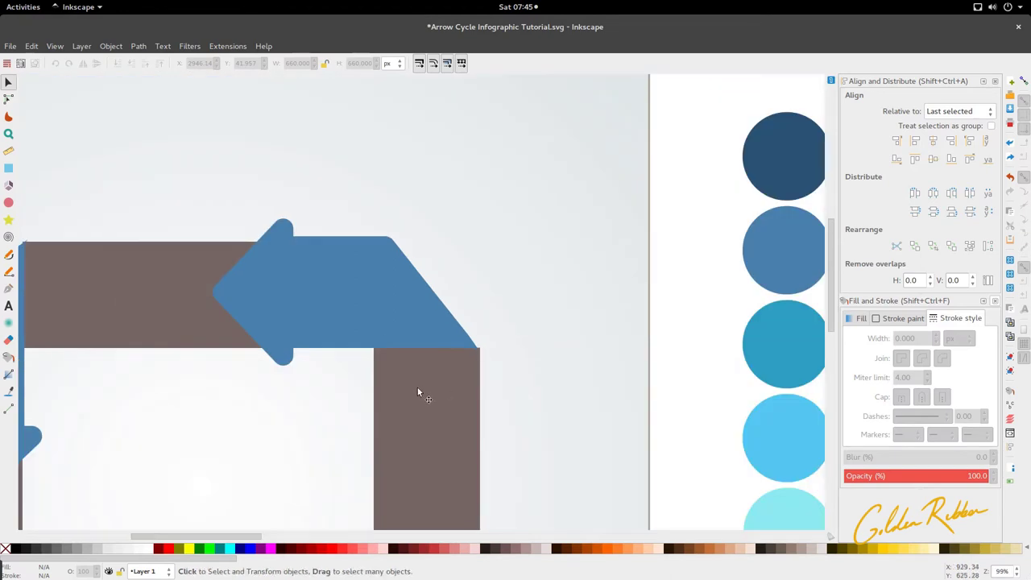
scroll(415, 378, down, 4)
scroll(416, 378, left, 4)
scroll(403, 331, left, 10)
scroll(483, 109, up, 5)
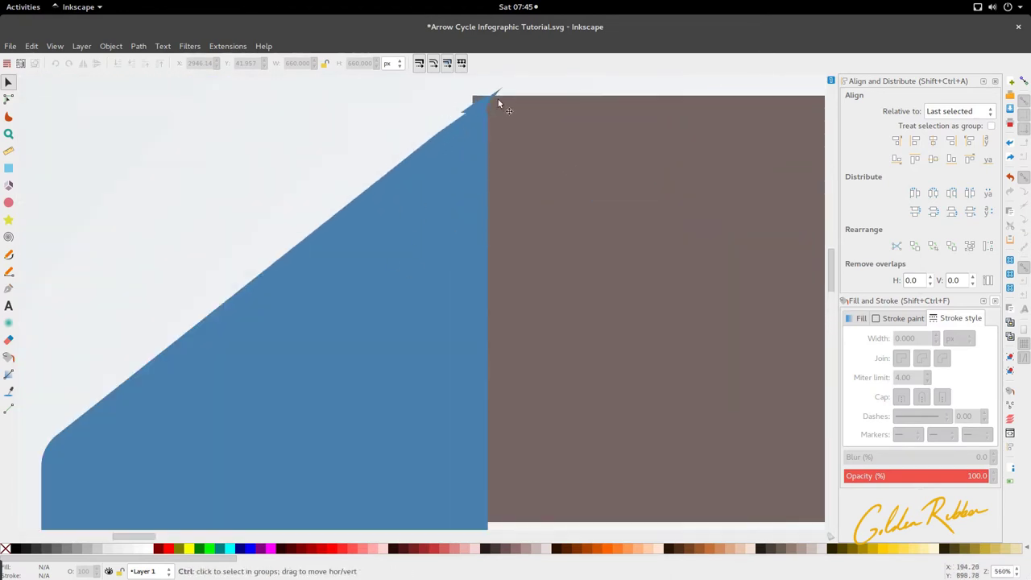
scroll(470, 110, down, 7)
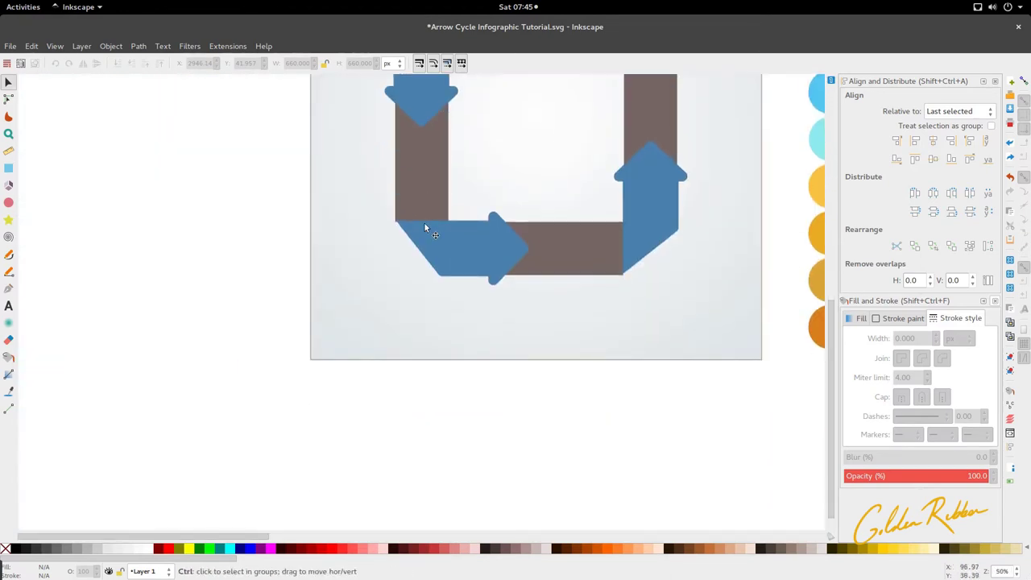
scroll(424, 228, up, 3)
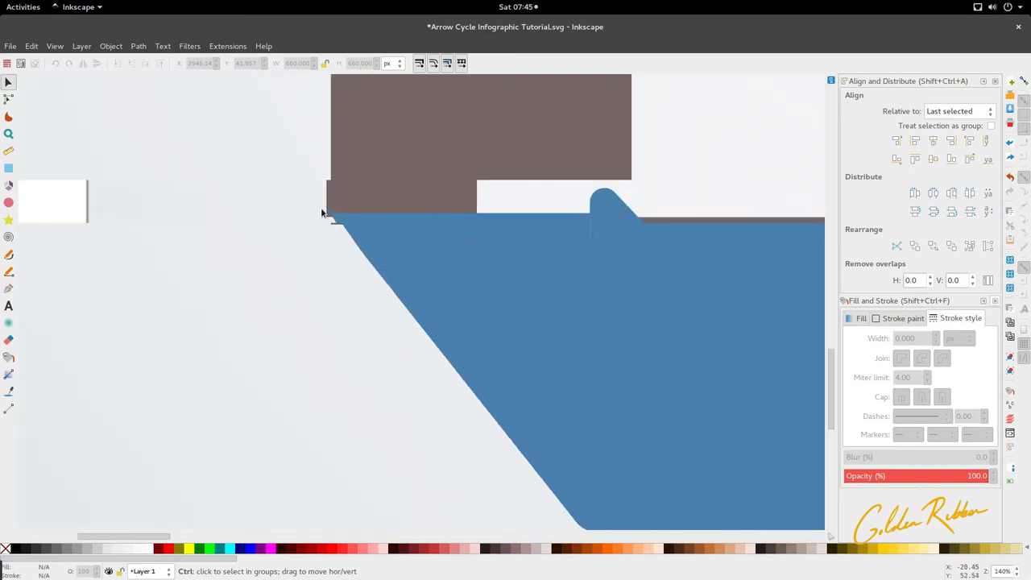
scroll(499, 237, down, 3)
scroll(552, 290, up, 7)
scroll(562, 323, down, 3)
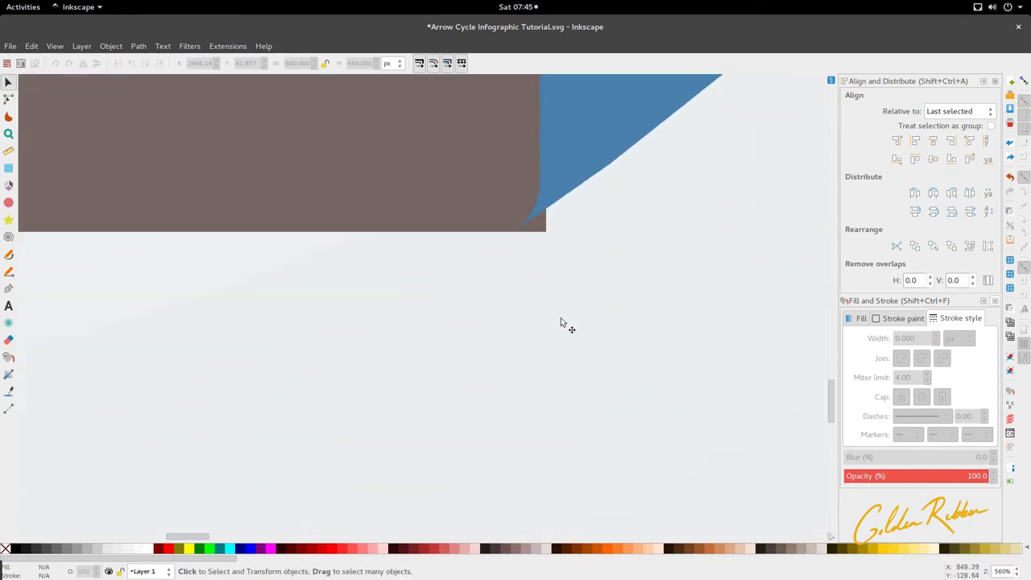
scroll(519, 214, up, 4)
scroll(532, 227, down, 9)
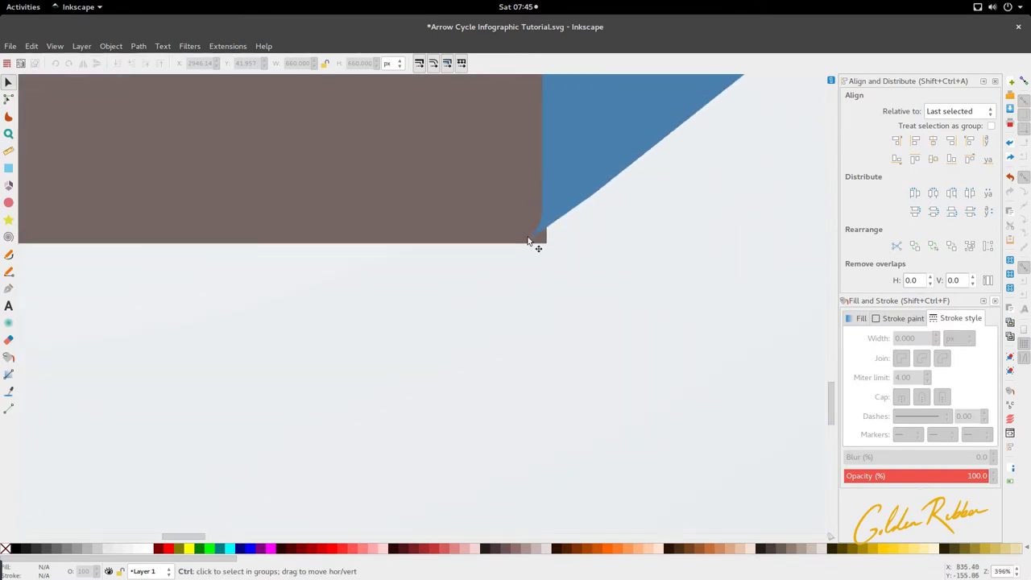
scroll(553, 310, up, 4)
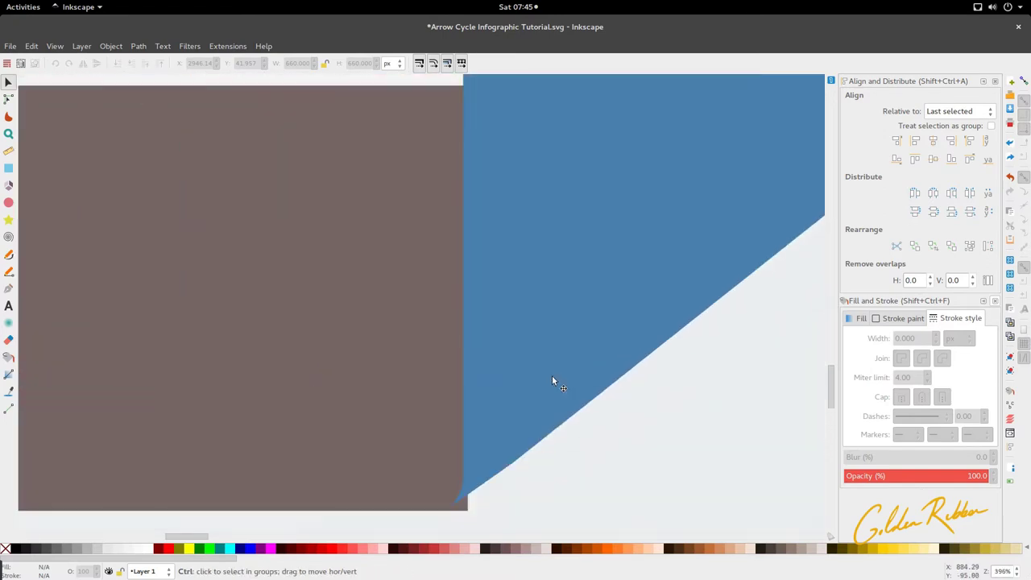
Nudge the lower blue arrow about 2 px right so its tail tip lines up with the left band's outer edge.
ctrl+click(549, 310)
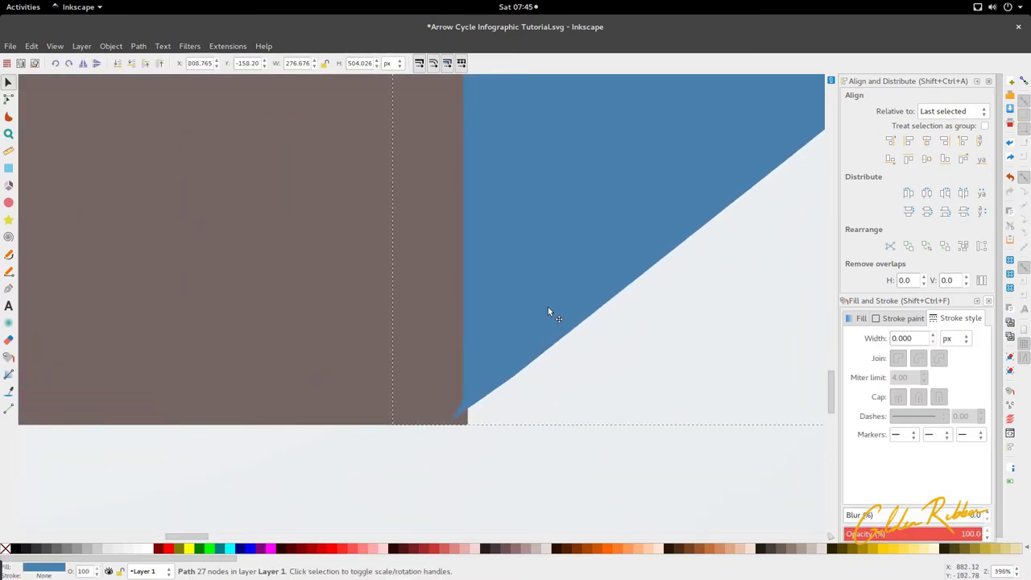
scroll(549, 311, down, 5)
scroll(222, 257, up, 5)
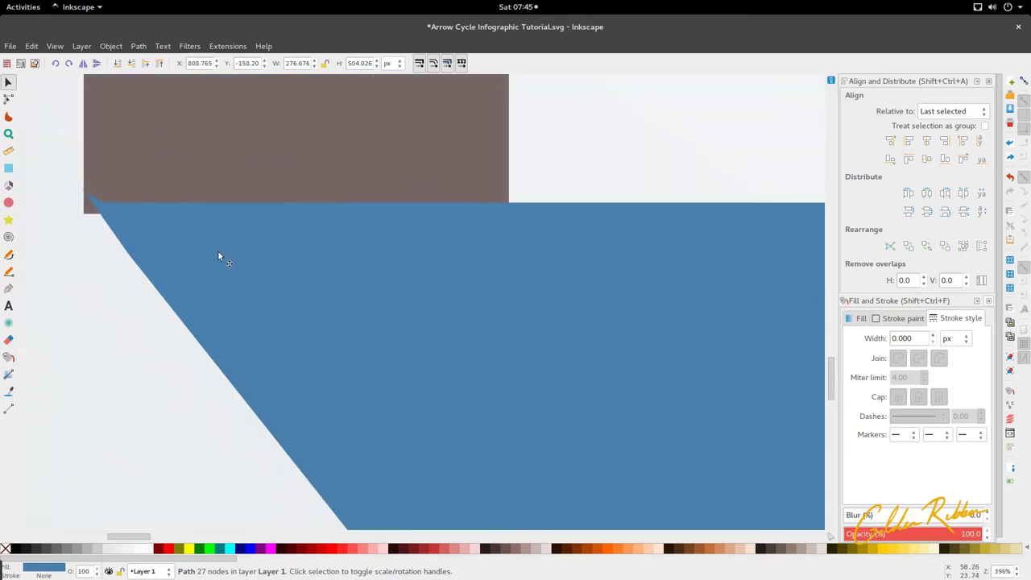
key(ctrl+bracketright)
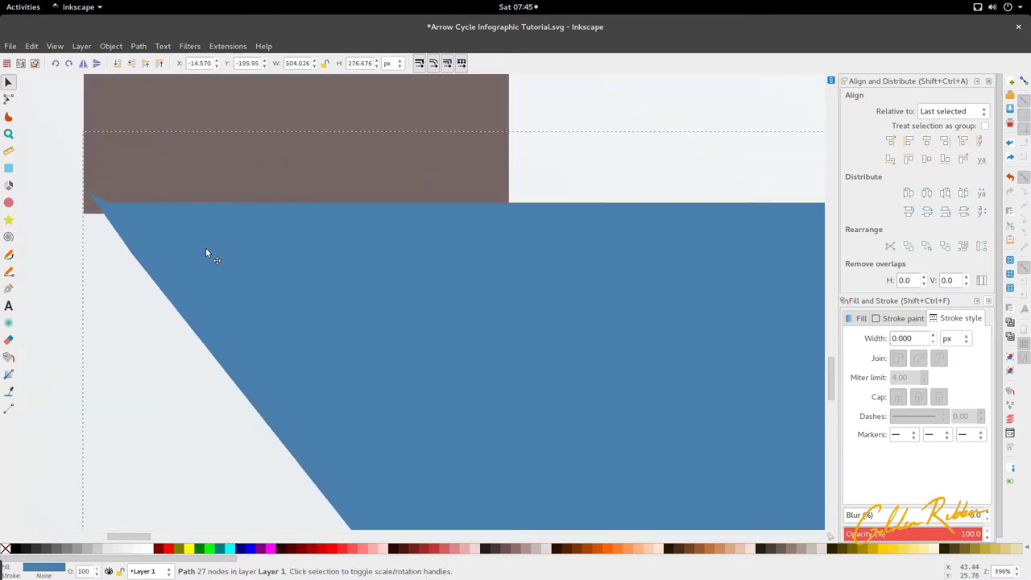
Nudge the lower blue arrow about 0.5 px right so its bounding edge meets the left band's outer edge.
drag(206, 247, 206, 249)
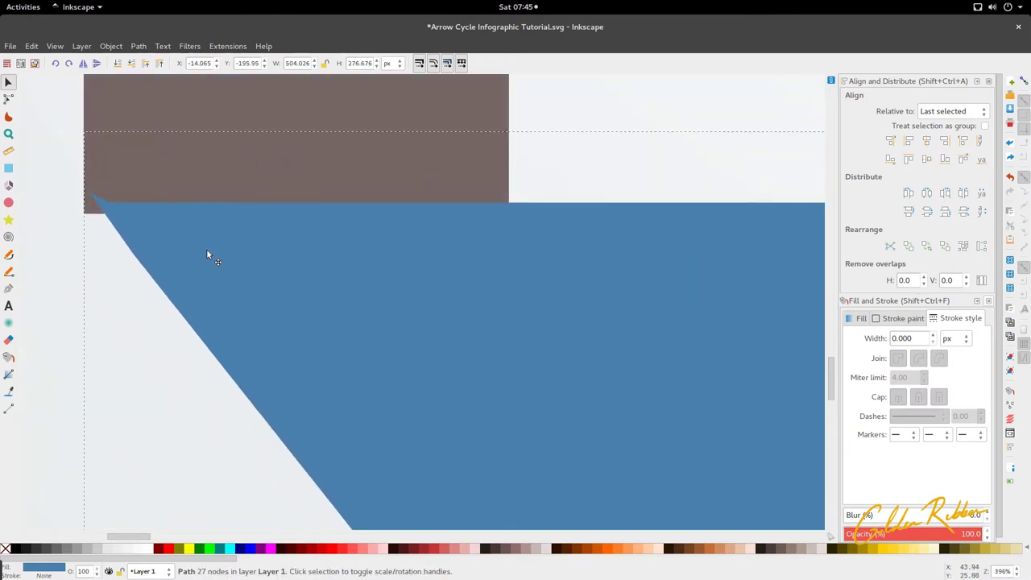
scroll(211, 210, down, 6)
scroll(295, 180, up, 7)
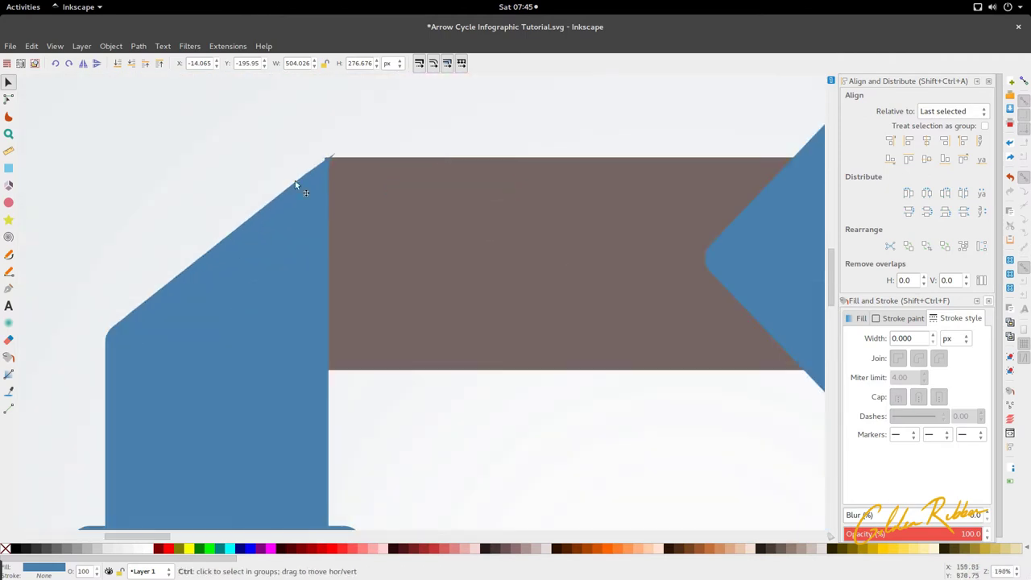
Recolour all four blue arrows with the amber of the seventh palette circle.
drag(320, 195, 318, 215)
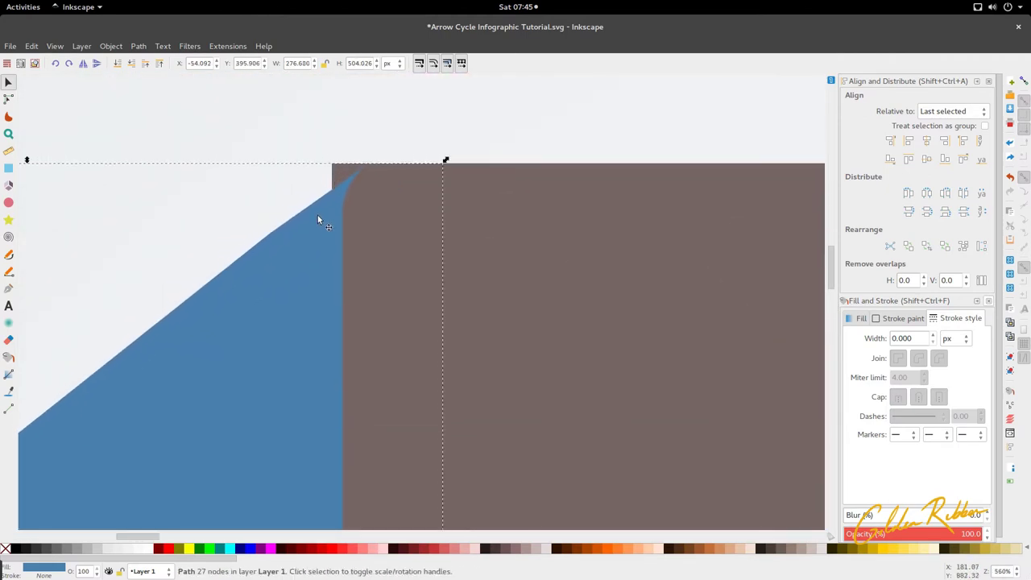
scroll(387, 149, down, 5)
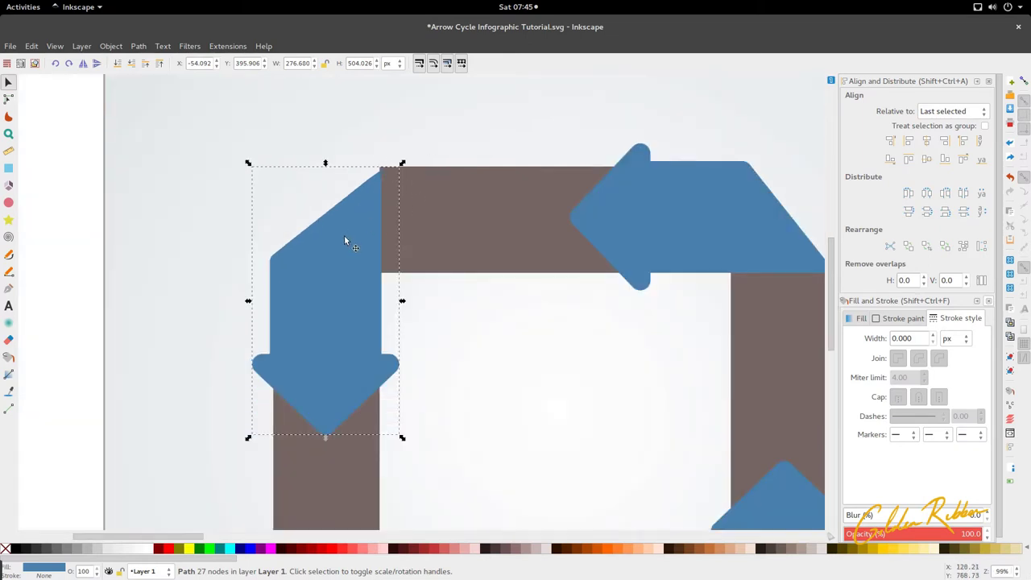
scroll(346, 234, down, 7)
shift+click(415, 234)
shift+click(418, 304)
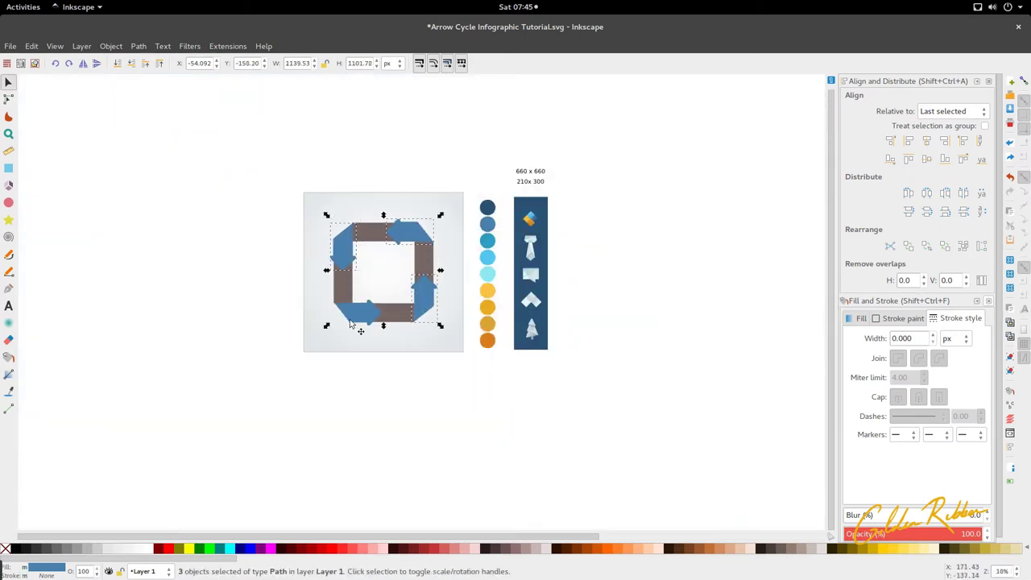
shift+click(354, 319)
key(d)
click(487, 307)
Examine the upper arrow's tail tip and its nodes where it meets the right band's outer edge.
scroll(395, 266, up, 5)
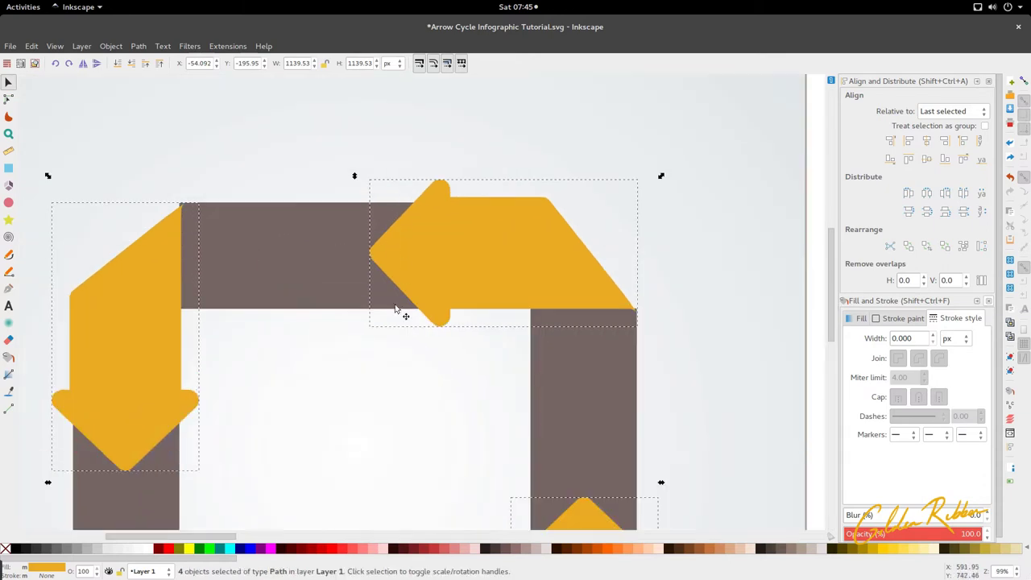
click(401, 352)
scroll(640, 300, up, 4)
scroll(637, 295, up, 3)
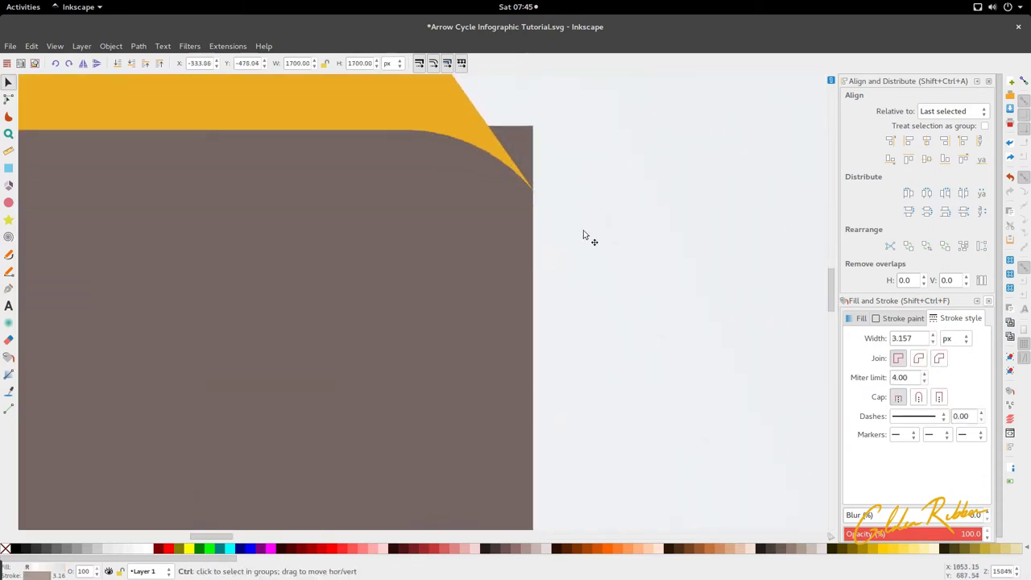
scroll(543, 201, up, 6)
key(Tab)
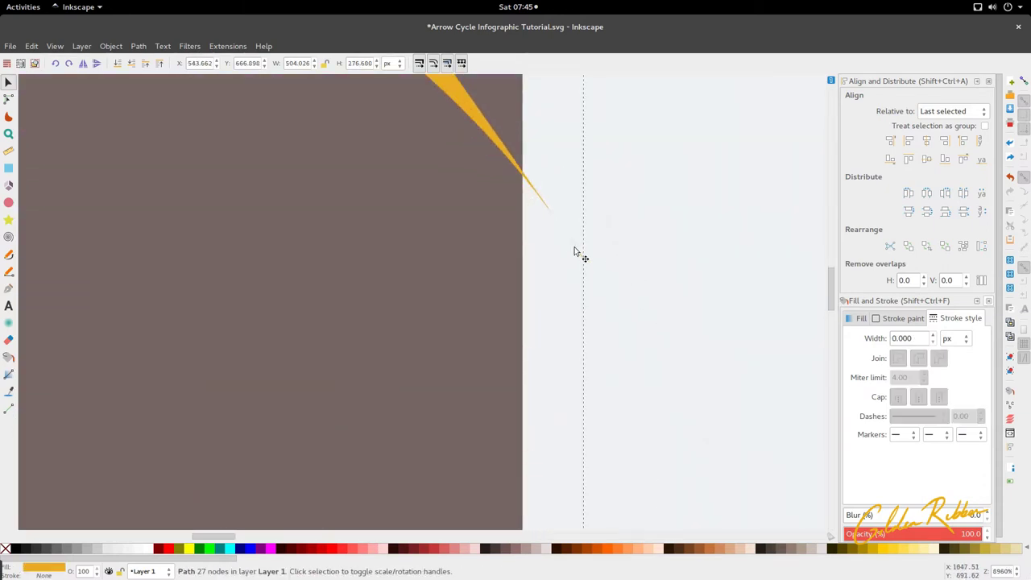
key(n)
scroll(553, 246, down, 6)
scroll(550, 244, down, 2)
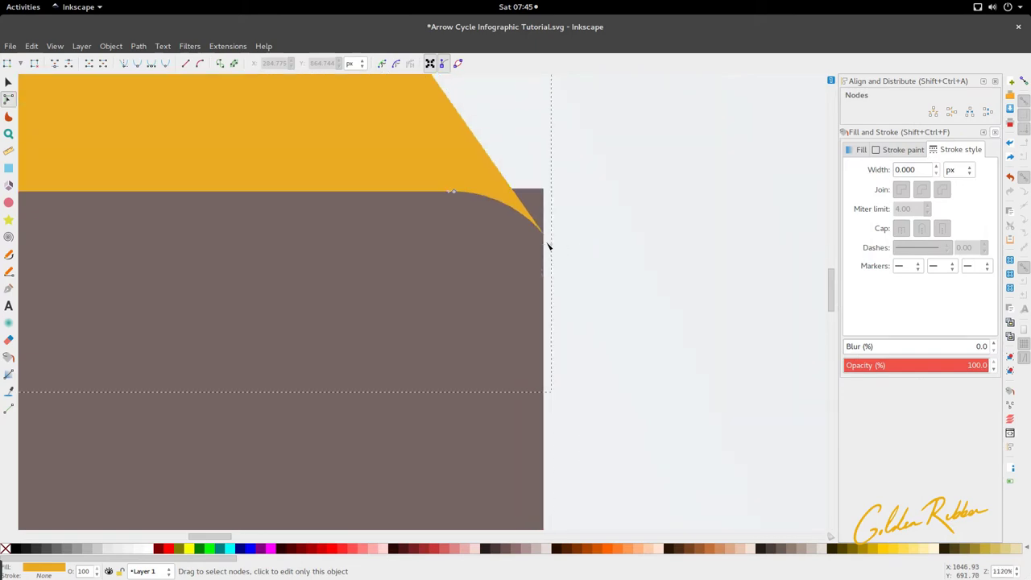
key(s)
scroll(535, 234, down, 3)
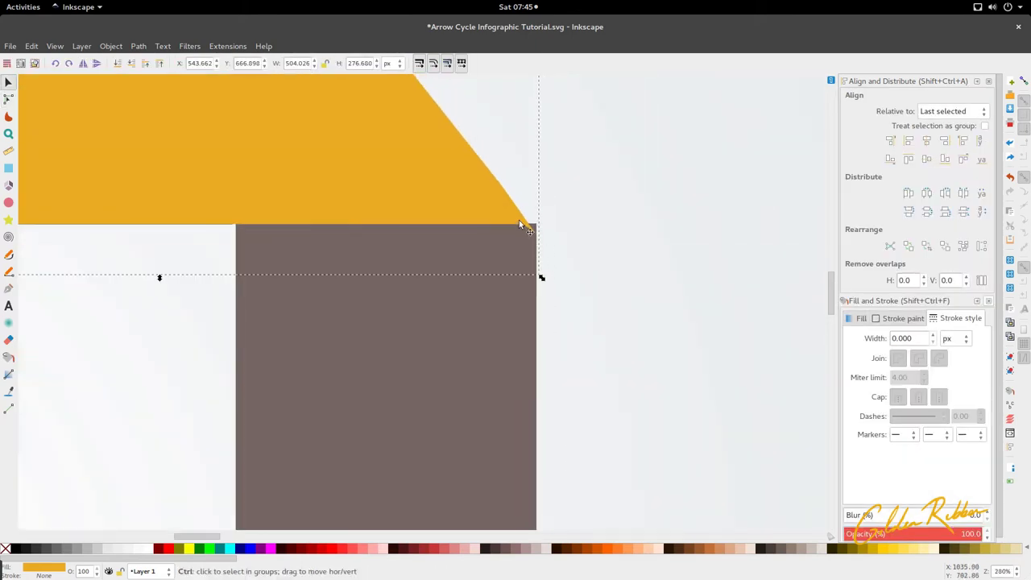
Nudge the upper arrow about 1.3 px left so its bounding edge lines up with the right band's outer edge.
drag(517, 226, 514, 224)
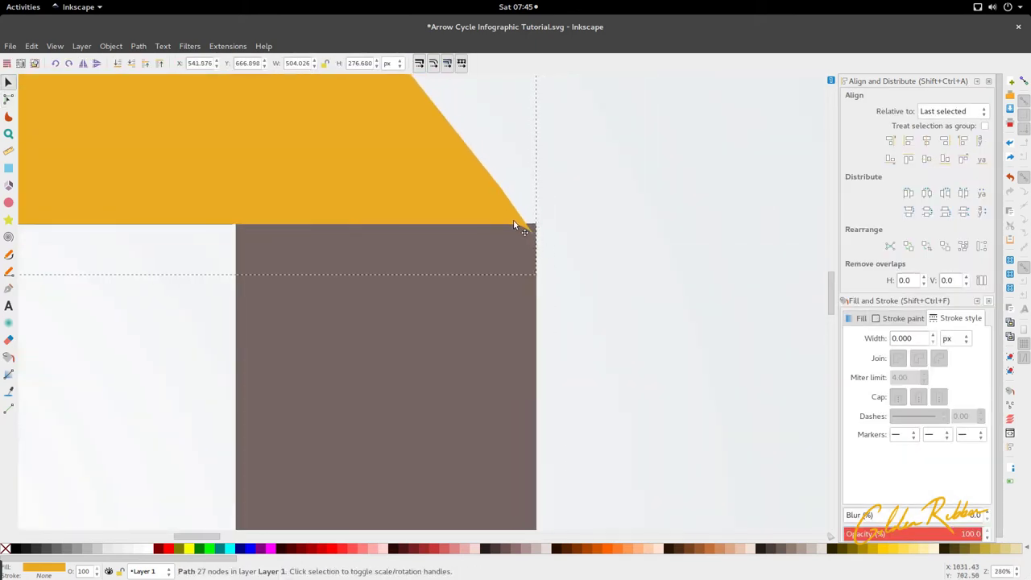
scroll(562, 260, up, 7)
scroll(246, 109, up, 1)
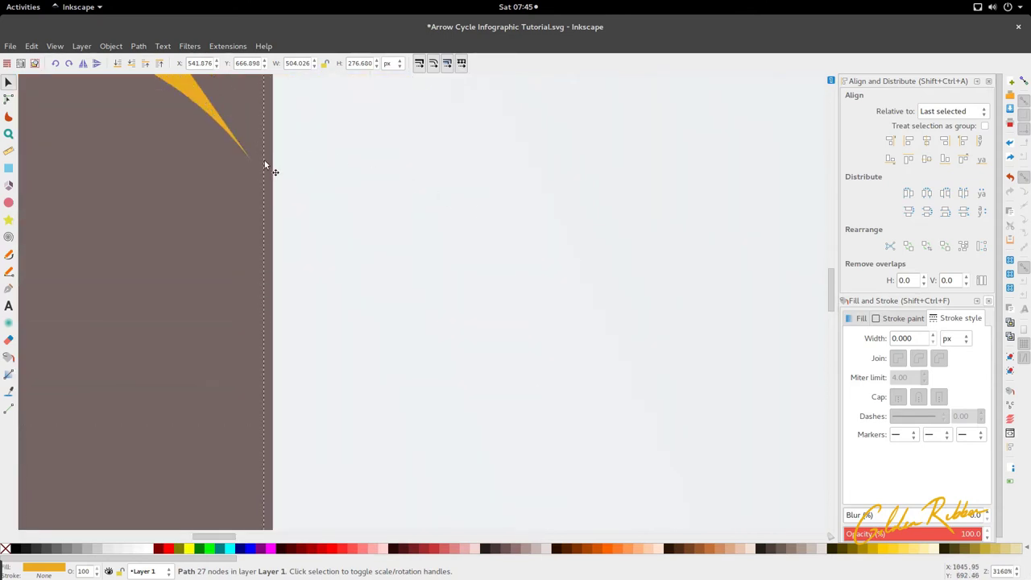
drag(245, 154, 255, 161)
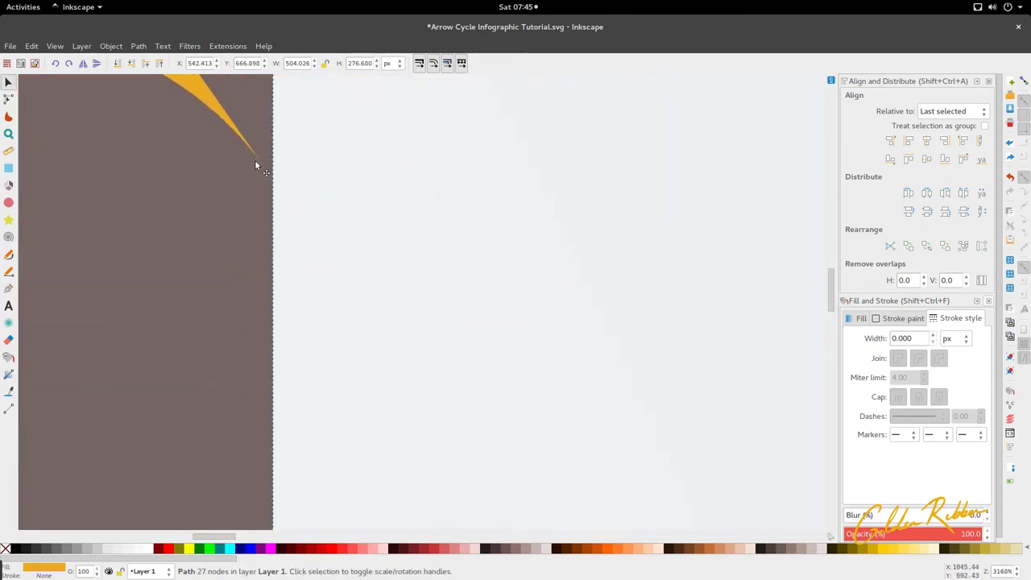
scroll(448, 169, down, 7)
scroll(448, 169, down, 3)
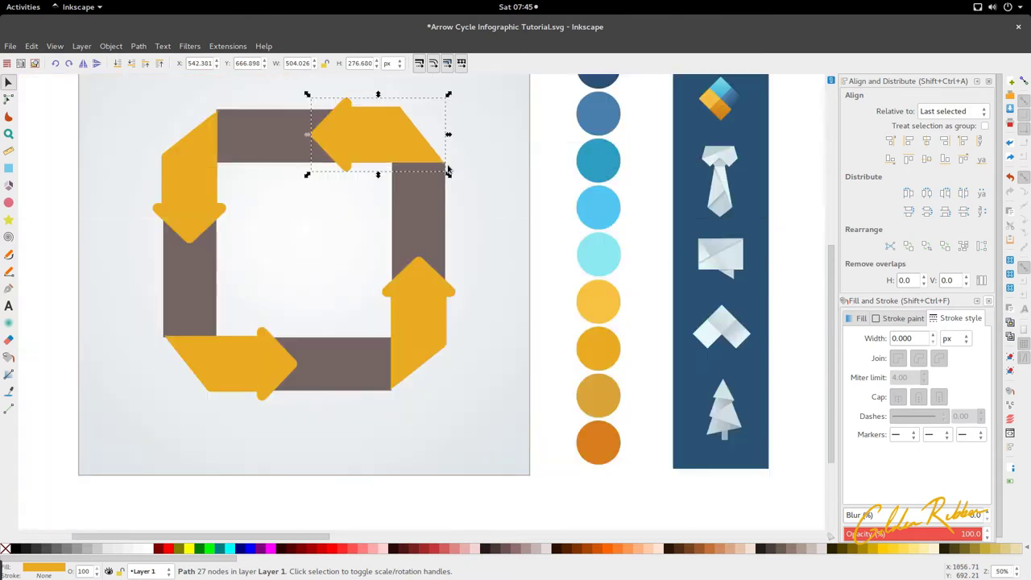
Nudge the lower arrow about 0.2 px left to align its tail with the left band's outer edge.
scroll(445, 166, down, 1)
scroll(170, 262, up, 7)
scroll(171, 262, up, 1)
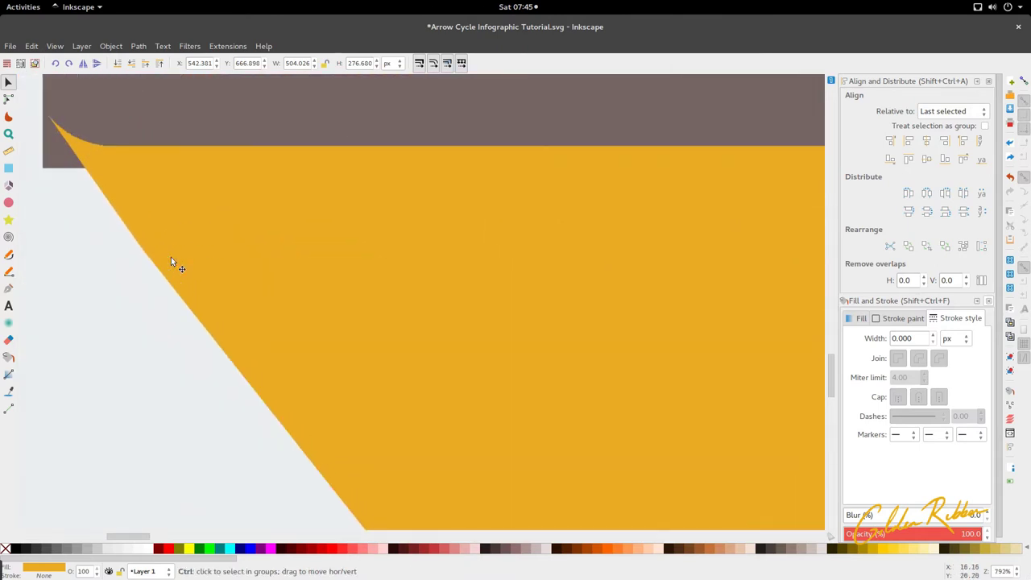
scroll(171, 262, down, 1)
scroll(108, 193, up, 2)
click(159, 216)
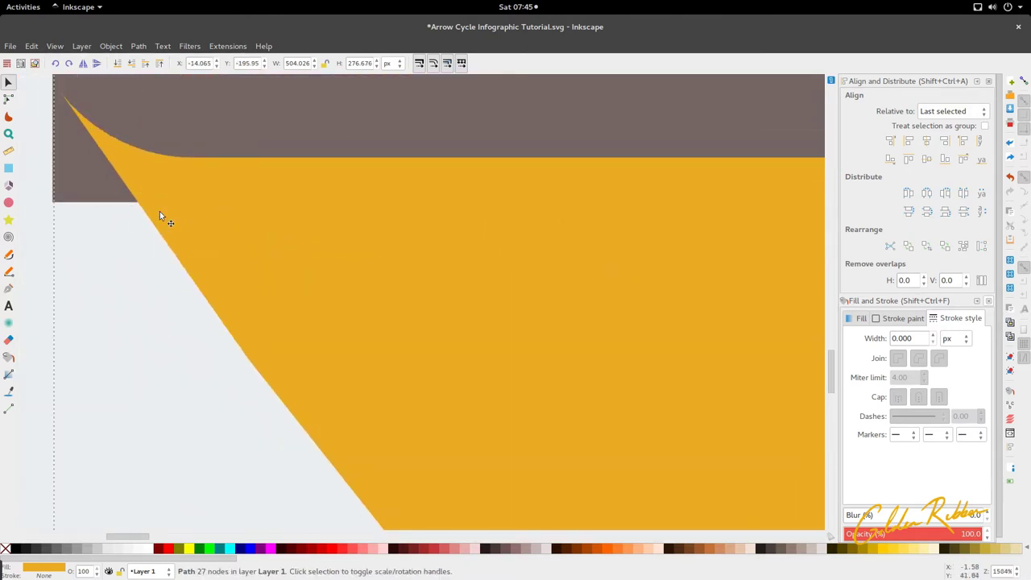
drag(160, 211, 157, 211)
scroll(160, 210, down, 7)
scroll(166, 214, down, 5)
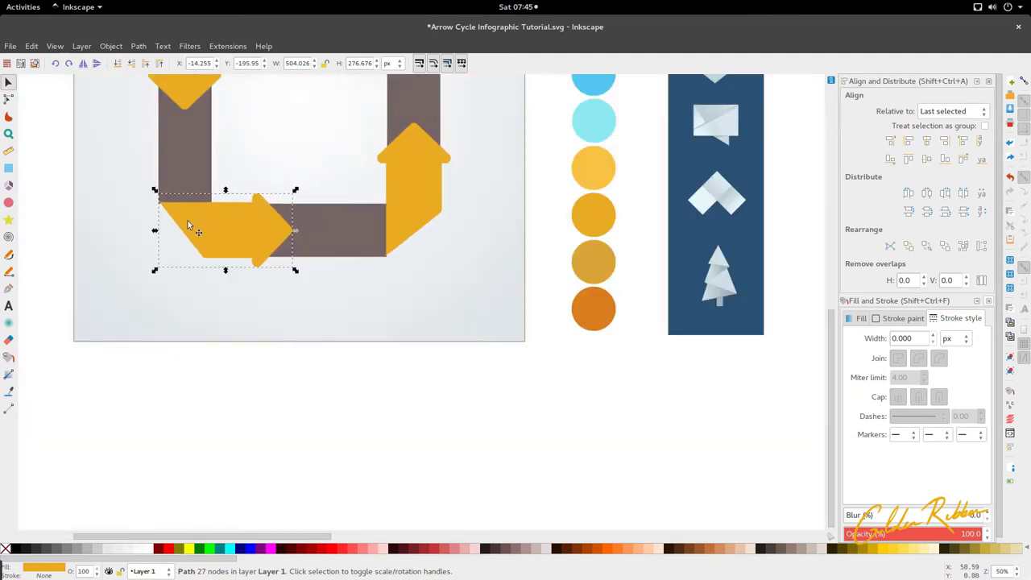
Recolour the left arrow with the dark orange of the last palette circle.
scroll(295, 238, down, 2)
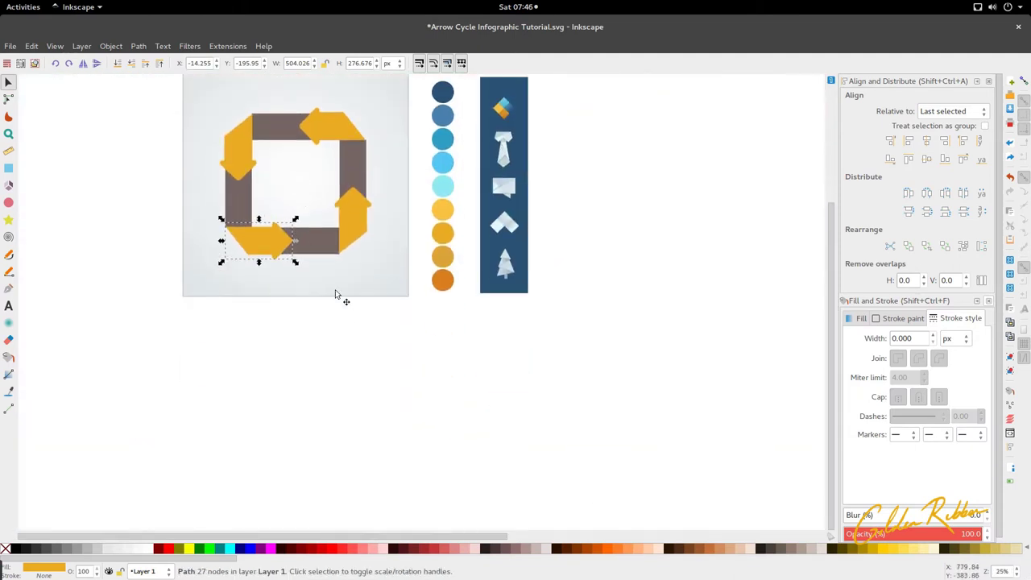
scroll(357, 320, left, 1)
scroll(371, 322, up, 5)
scroll(369, 321, down, 2)
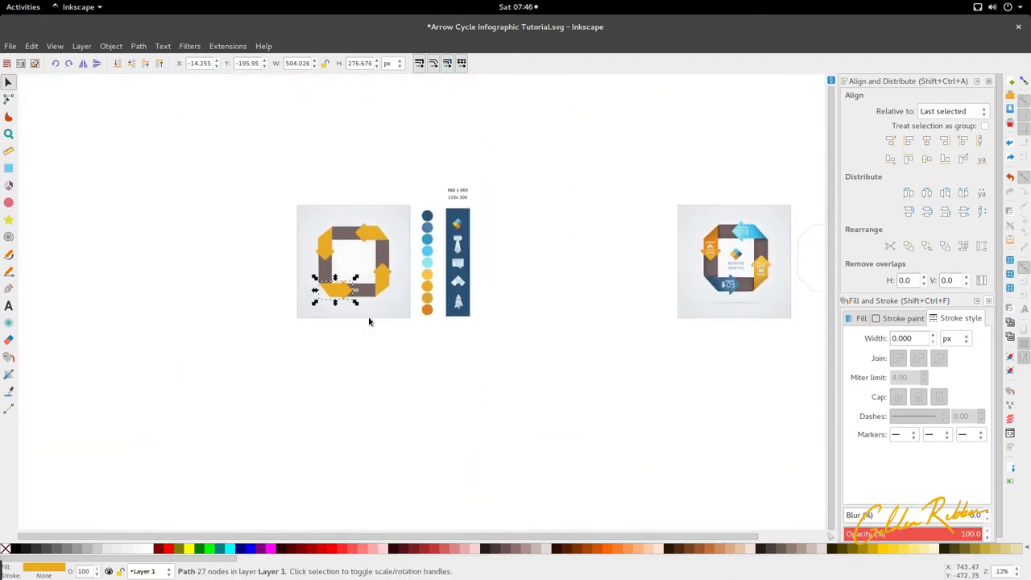
key(ctrl)
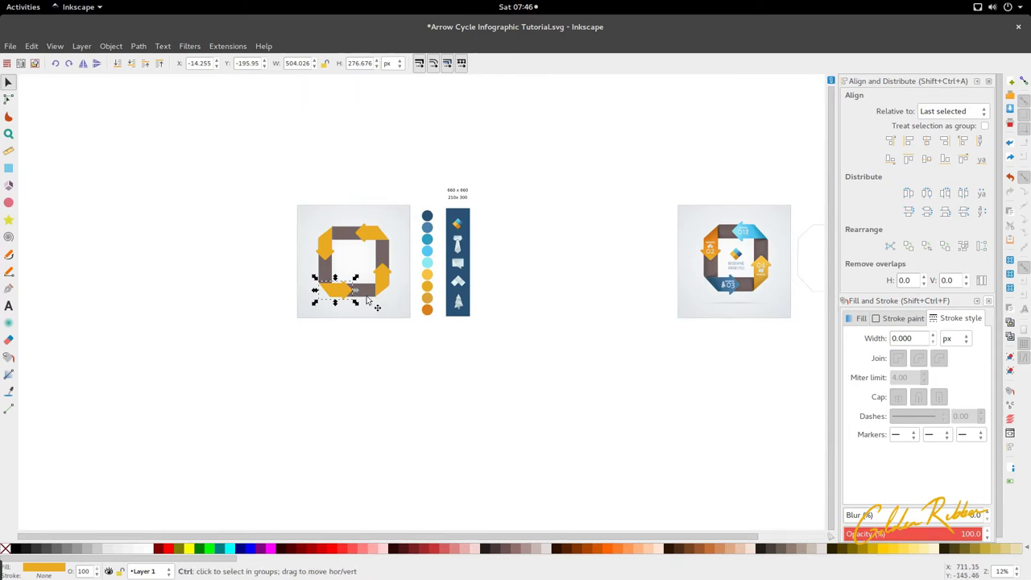
scroll(366, 300, up, 2)
ctrl+click(301, 219)
key(d)
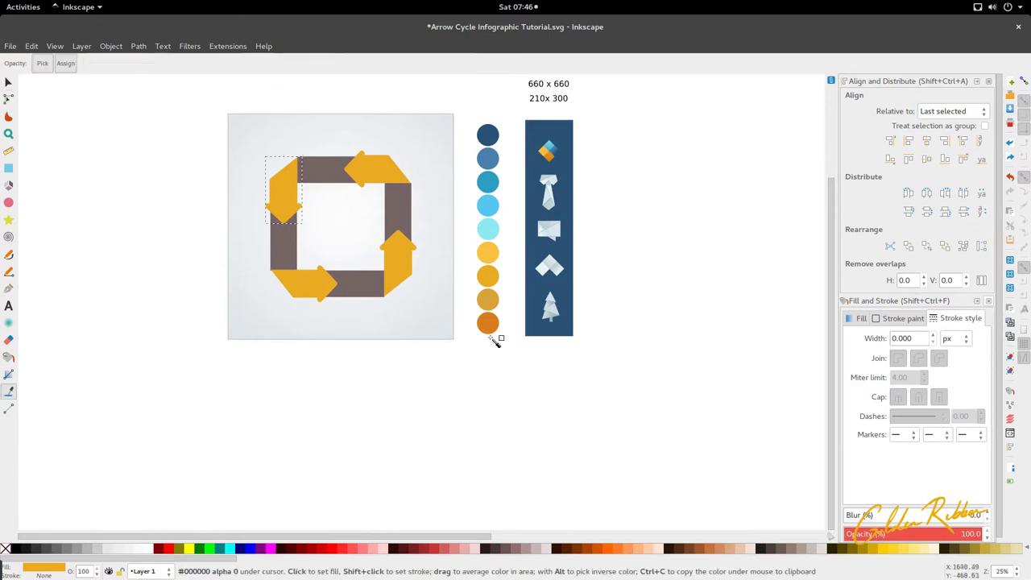
click(487, 322)
scroll(364, 338, down, 2)
key(s)
Recolour the upper arrow with the light cyan of the fifth palette circle.
scroll(389, 321, up, 2)
ctrl+click(341, 198)
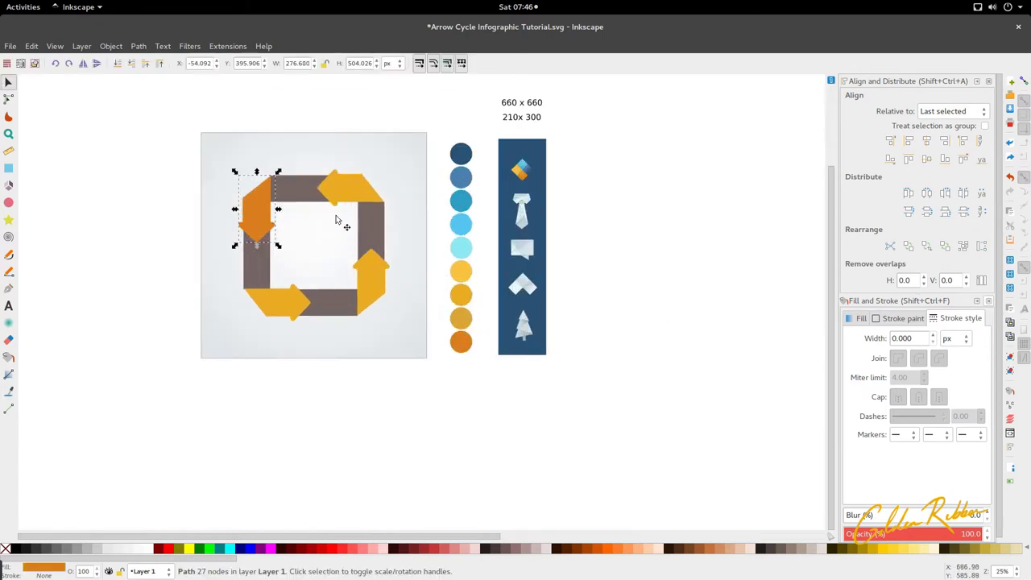
key(d)
click(461, 247)
key(s)
Recolour the lower arrow with the medium blue of the second palette circle.
scroll(319, 264, down, 3)
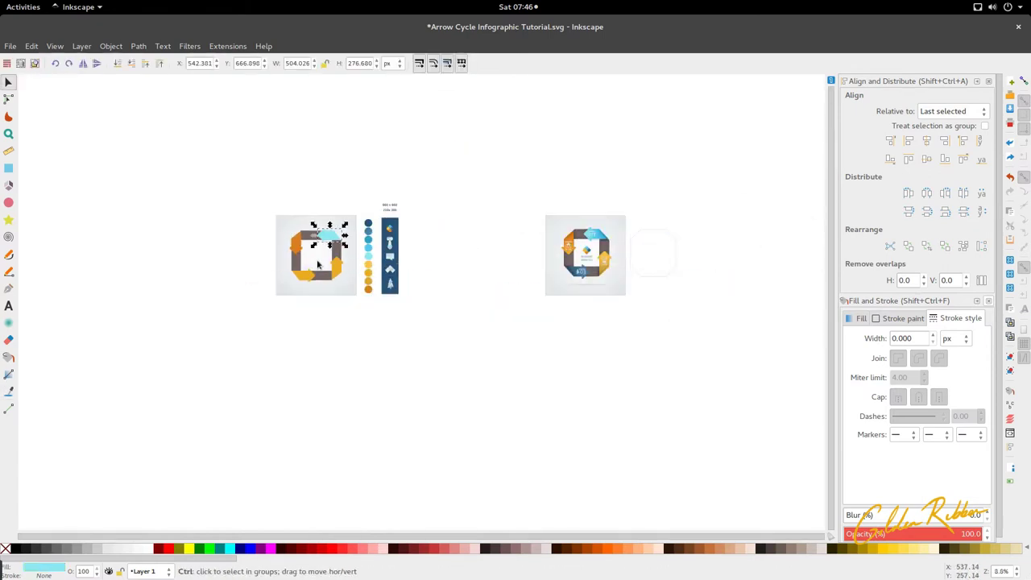
scroll(314, 272, up, 3)
ctrl+click(301, 294)
key(d)
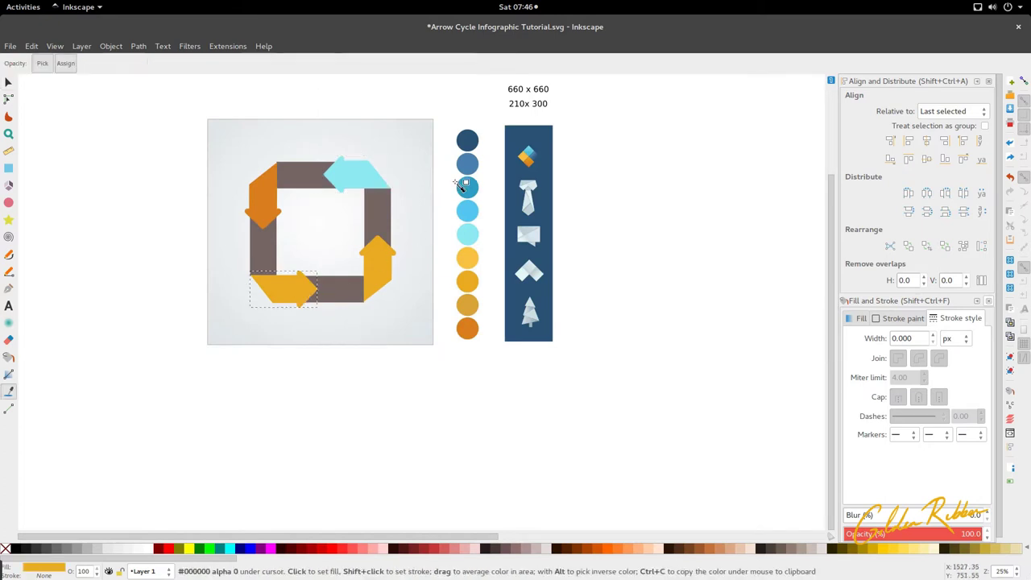
click(473, 167)
scroll(373, 279, down, 2)
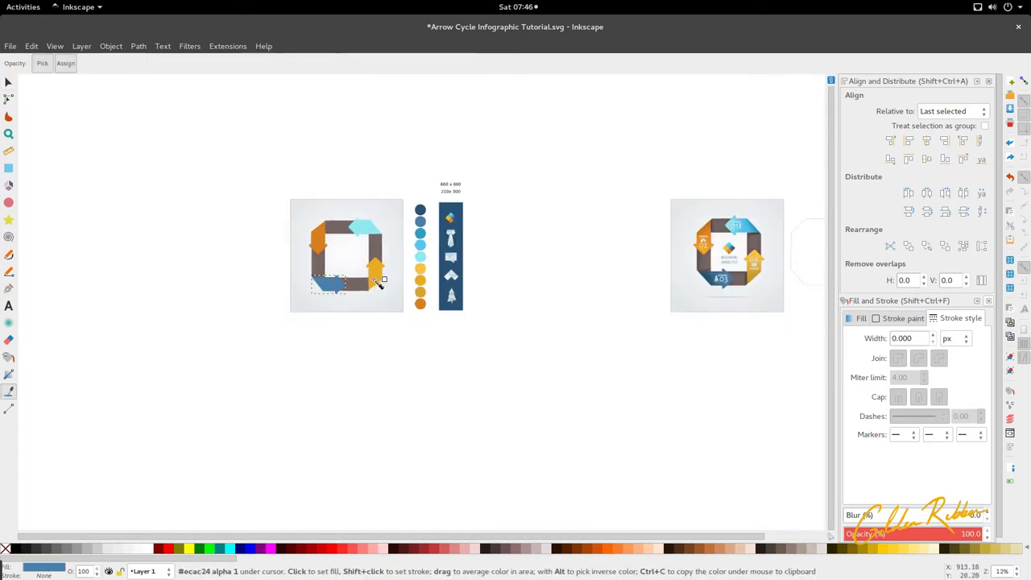
Apply a horizontal linear gradient to the lower blue arrow, solid near the head and fading to transparent near the tail.
scroll(366, 292, up, 4)
key(s)
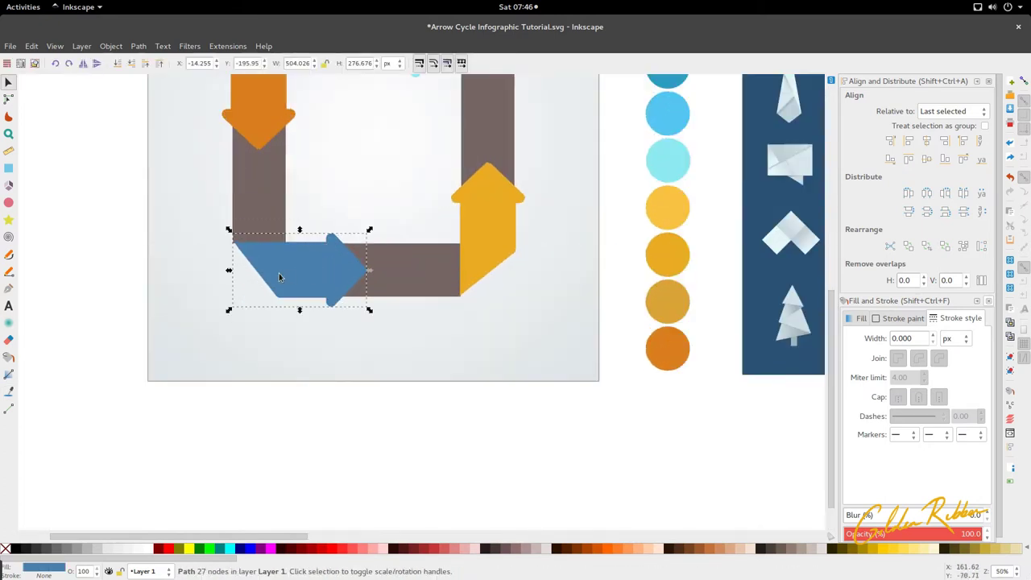
key(g)
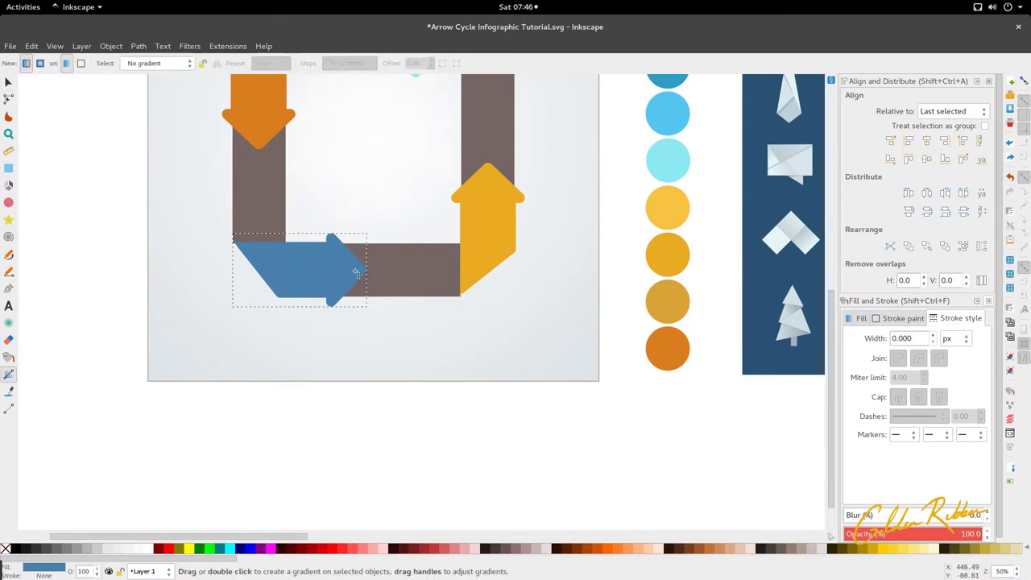
drag(328, 274, 344, 271)
key(ctrl+z)
drag(344, 274, 339, 272)
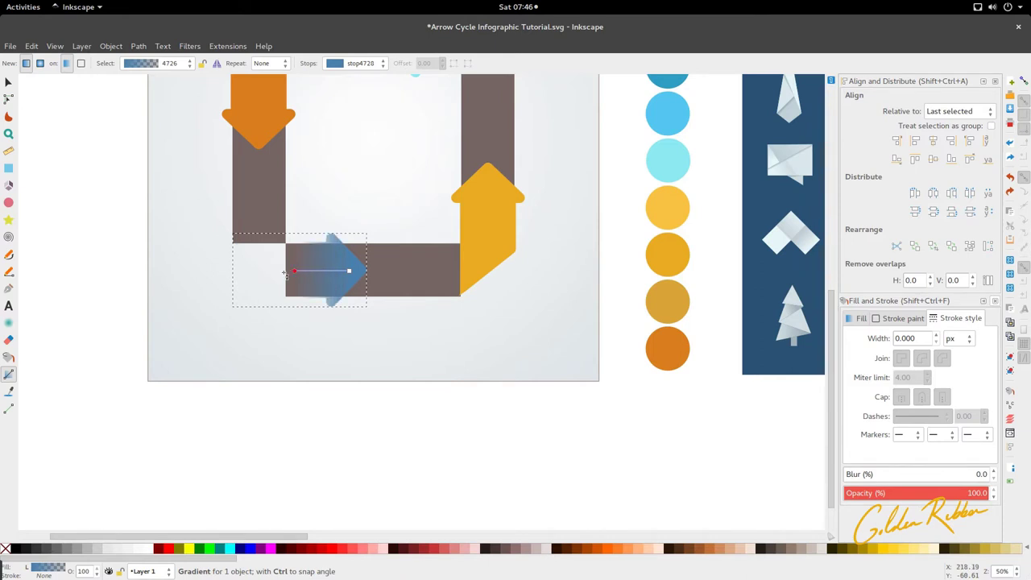
drag(295, 270, 257, 272)
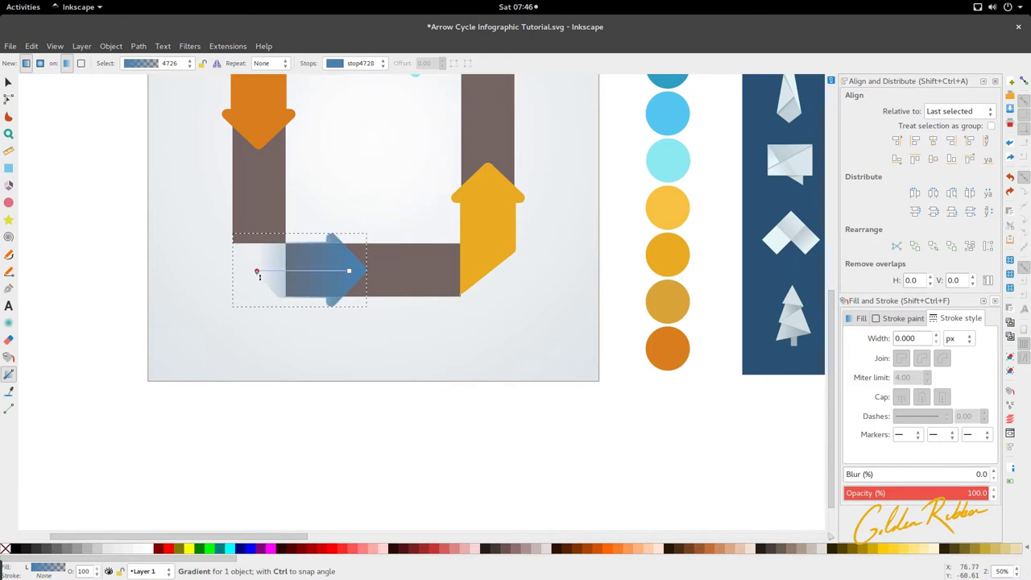
Set the transparent tail stop of the lower arrow's gradient to the dark navy of the first palette circle.
scroll(266, 239, down, 1)
scroll(299, 292, up, 2)
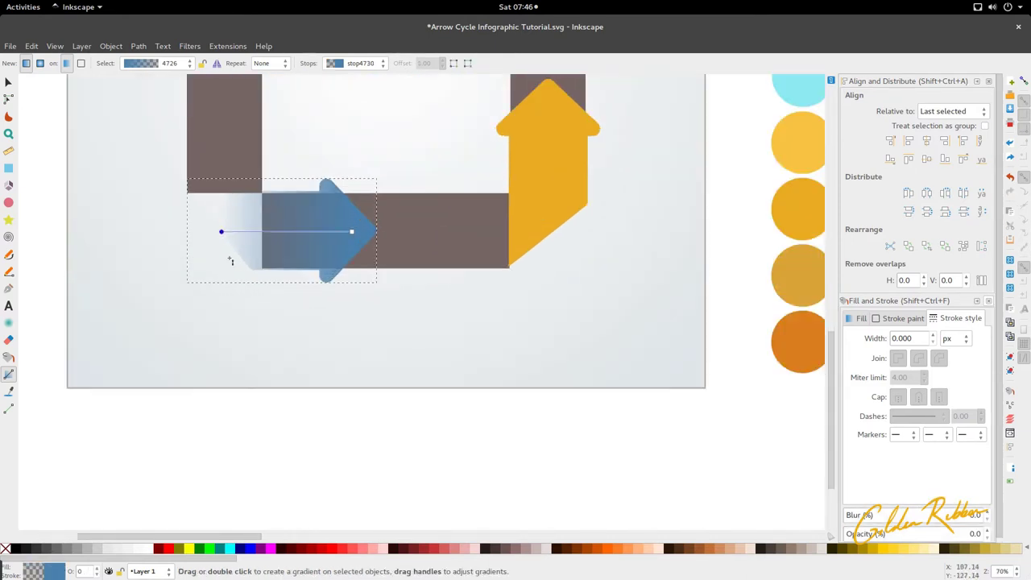
scroll(233, 231, down, 2)
scroll(326, 271, up, 3)
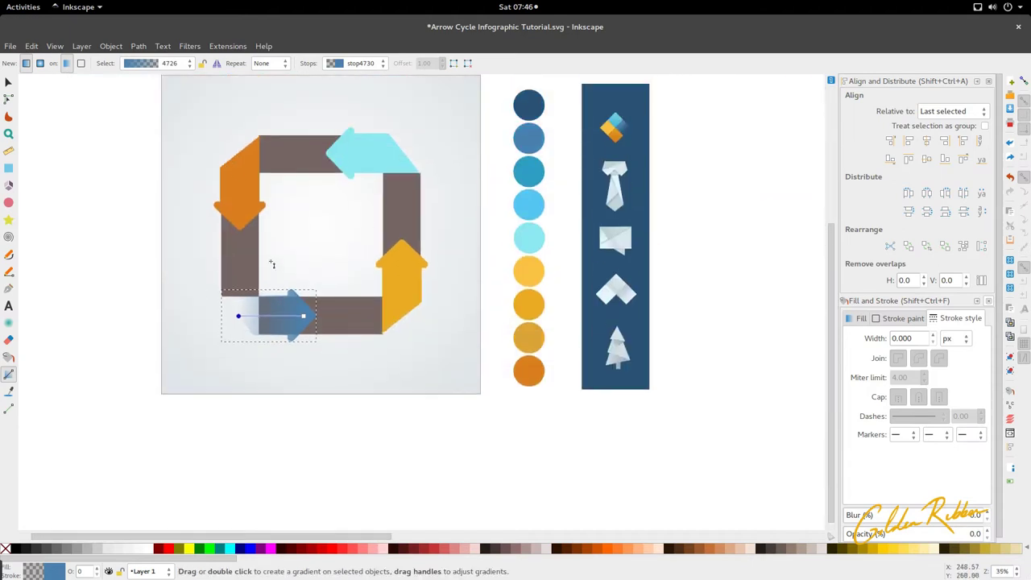
key(d)
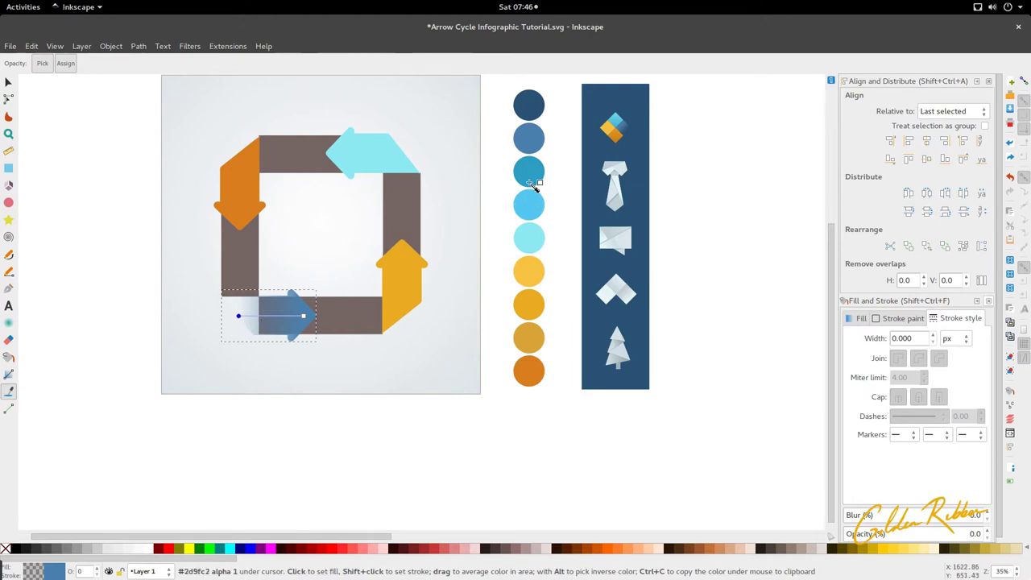
click(529, 101)
key(s)
Apply a vertical linear gradient to the left orange arrow, solid near the tail and fading to transparent near the head.
scroll(282, 326, up, 1)
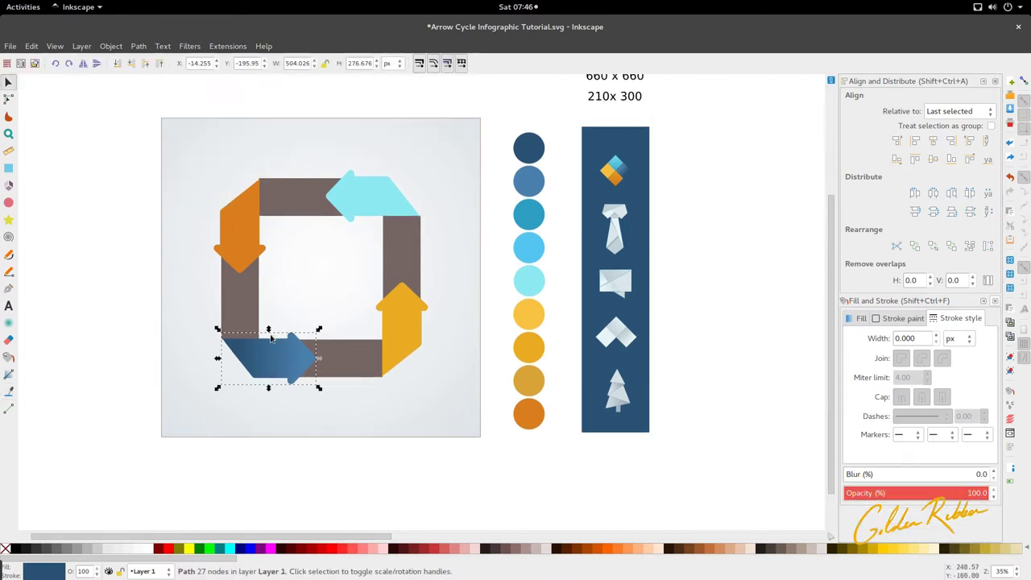
click(242, 217)
key(n)
key(g)
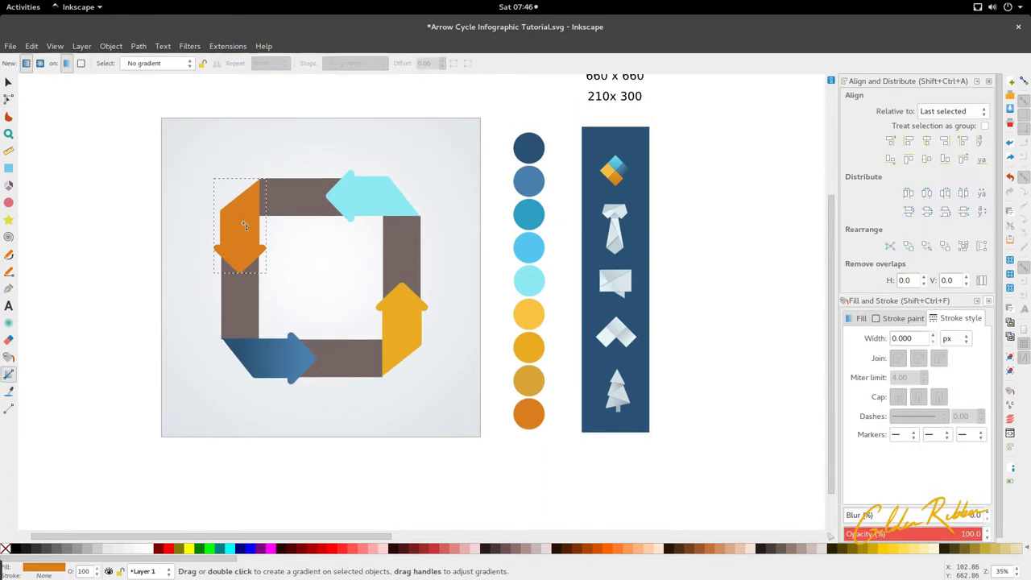
key(ctrl)
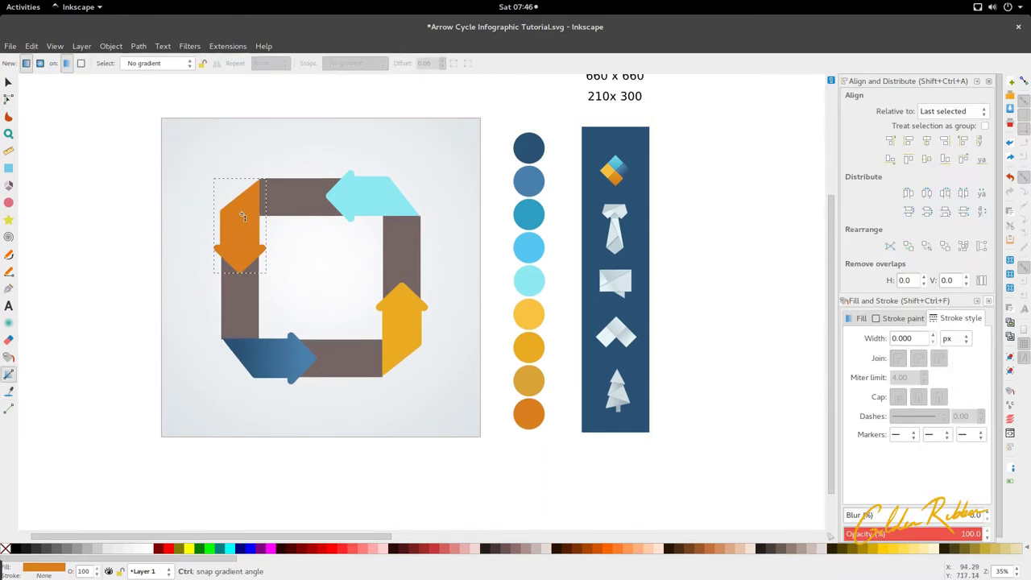
scroll(242, 218, down, 4)
scroll(234, 290, up, 4)
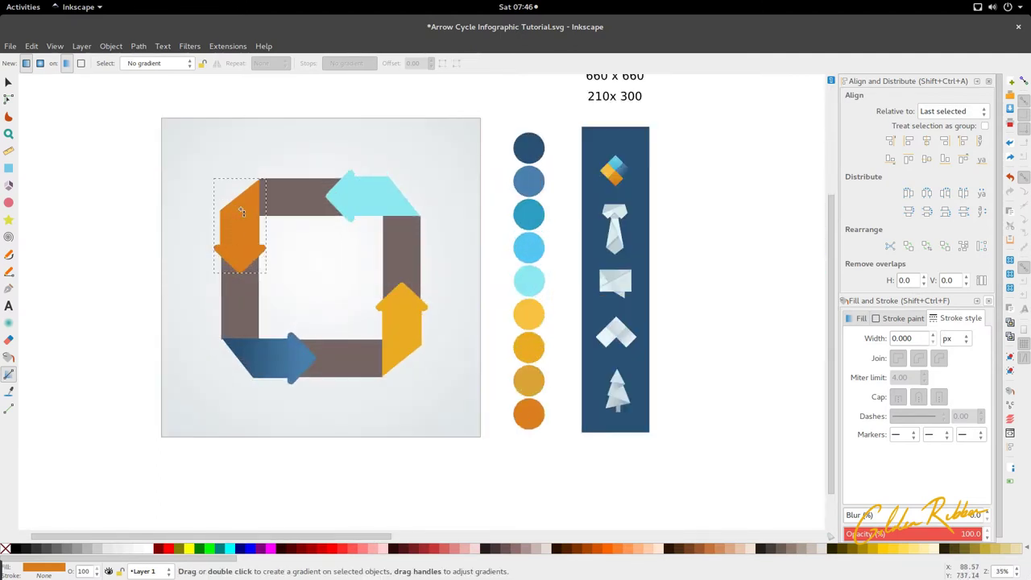
key(ctrl)
drag(241, 211, 242, 265)
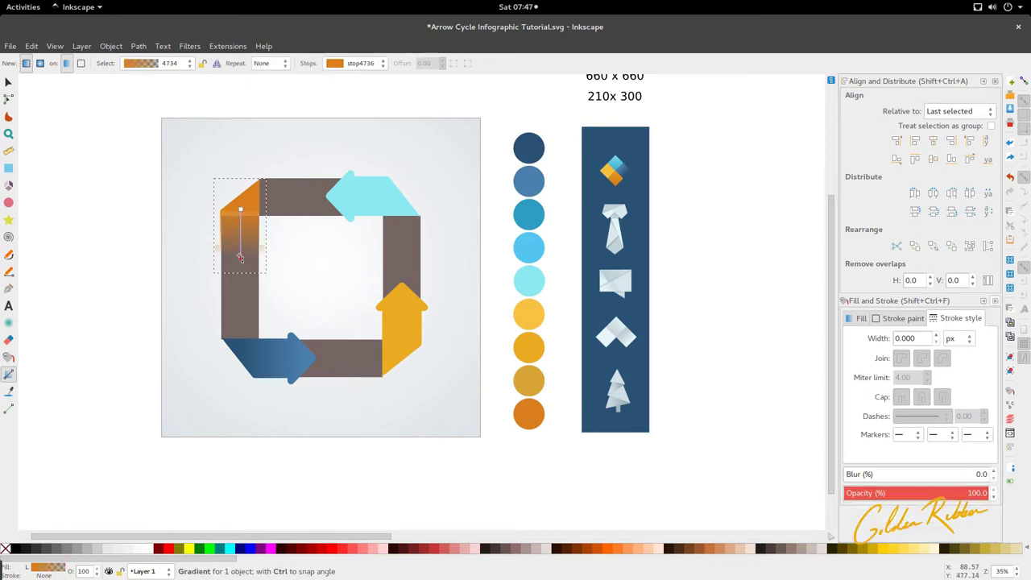
Set the transparent head stop of the left arrow's gradient to the dull gold of the eighth palette circle.
click(240, 256)
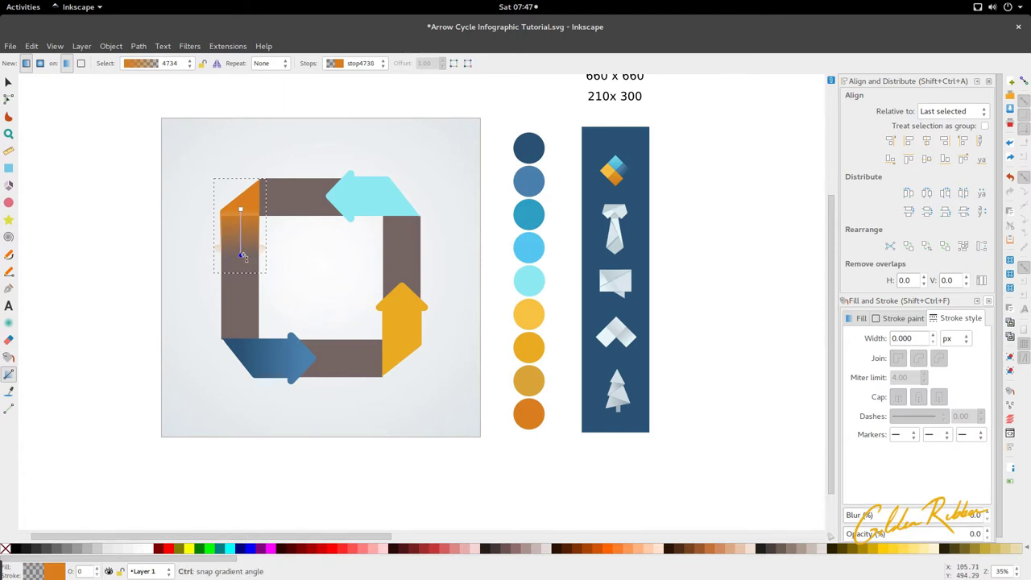
key(d)
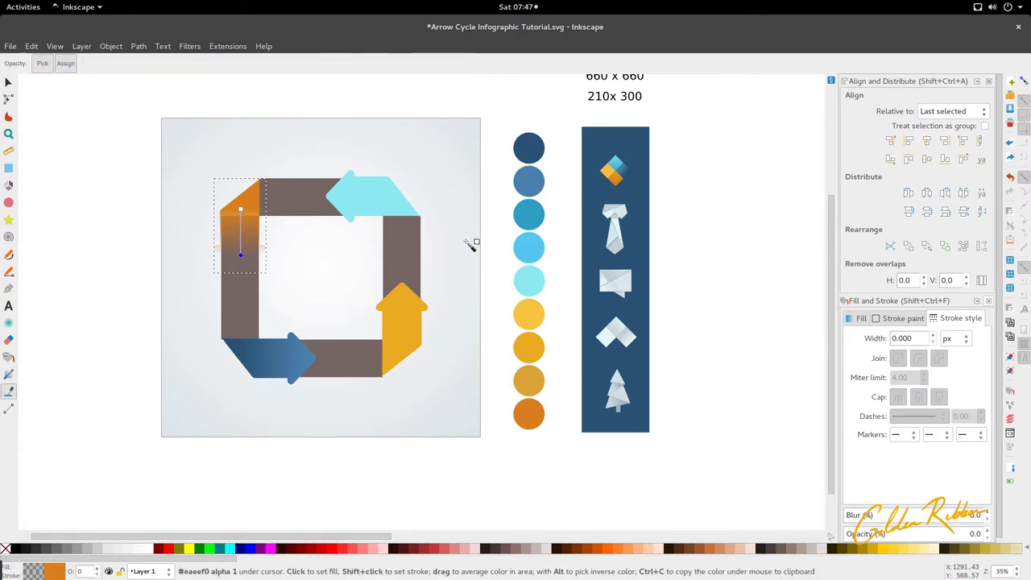
click(525, 385)
key(s)
Set the head stop of the left arrow's gradient to the amber of the seventh palette circle.
scroll(310, 279, down, 2)
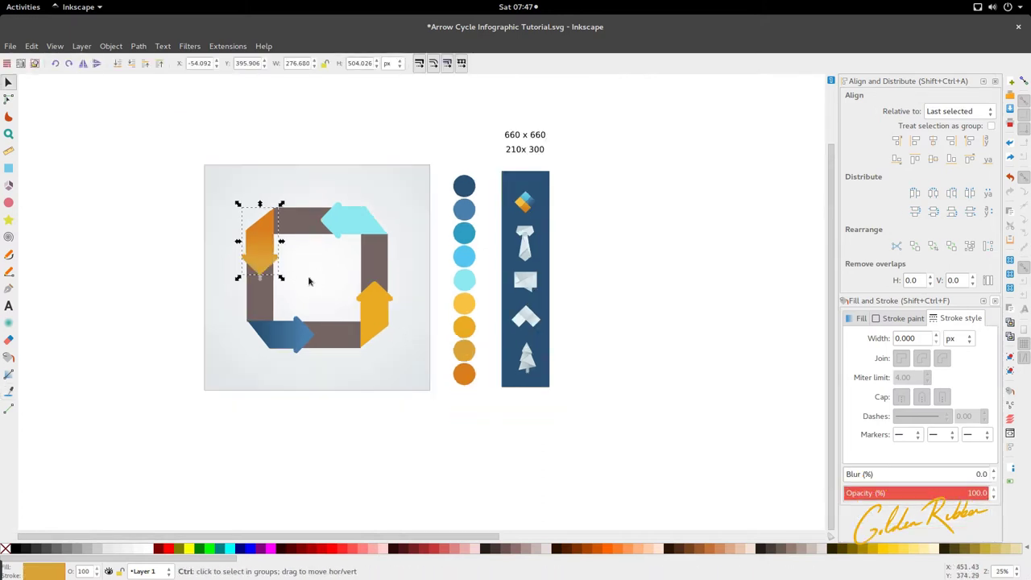
scroll(308, 281, right, 6)
scroll(308, 281, left, 4)
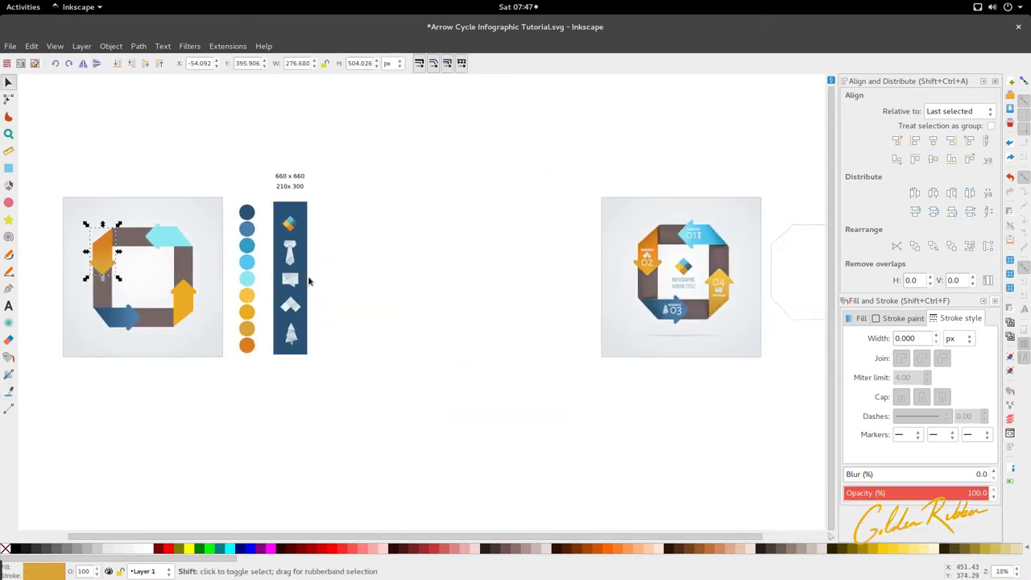
scroll(263, 279, up, 3)
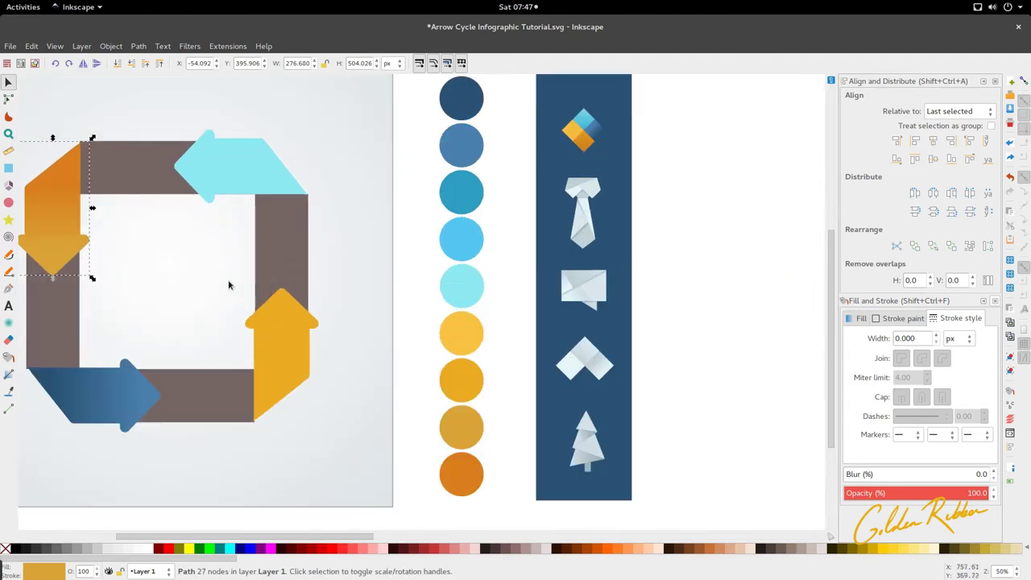
scroll(226, 273, left, 4)
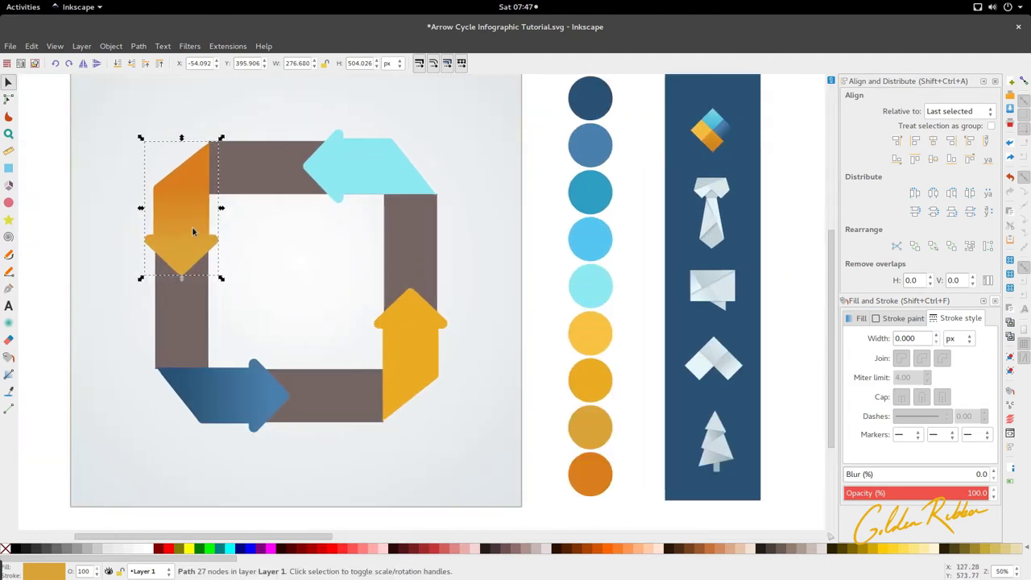
scroll(191, 226, down, 2)
key(n)
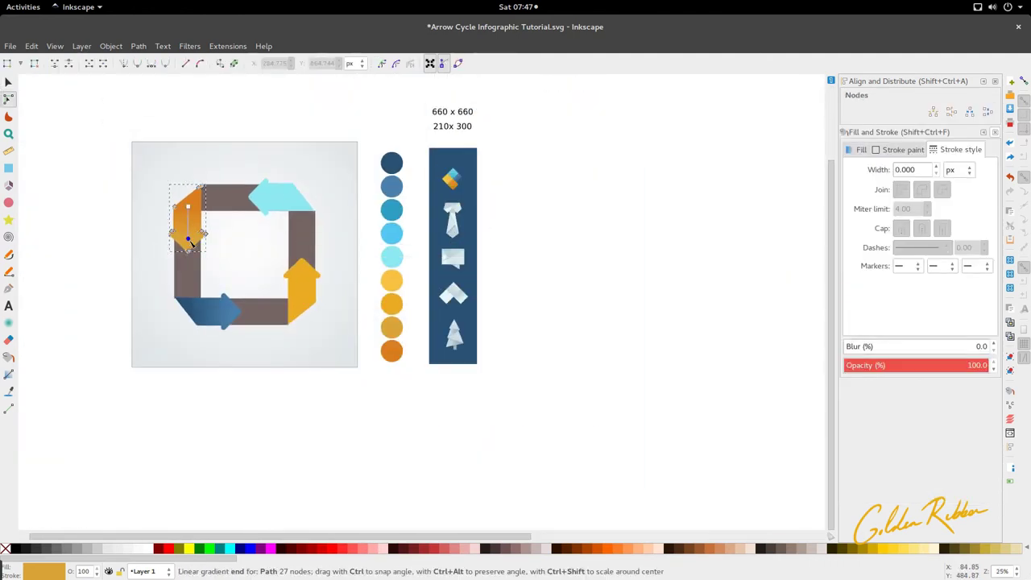
key(d)
key(s)
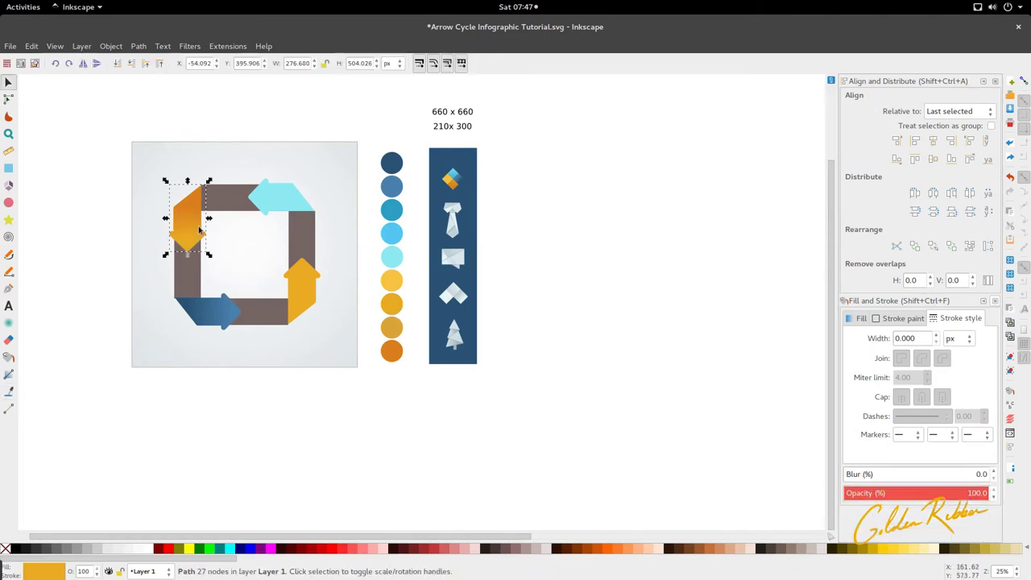
Apply a horizontal linear gradient to the upper cyan arrow, solid near the head and fading to transparent near the tail.
scroll(308, 300, up, 1)
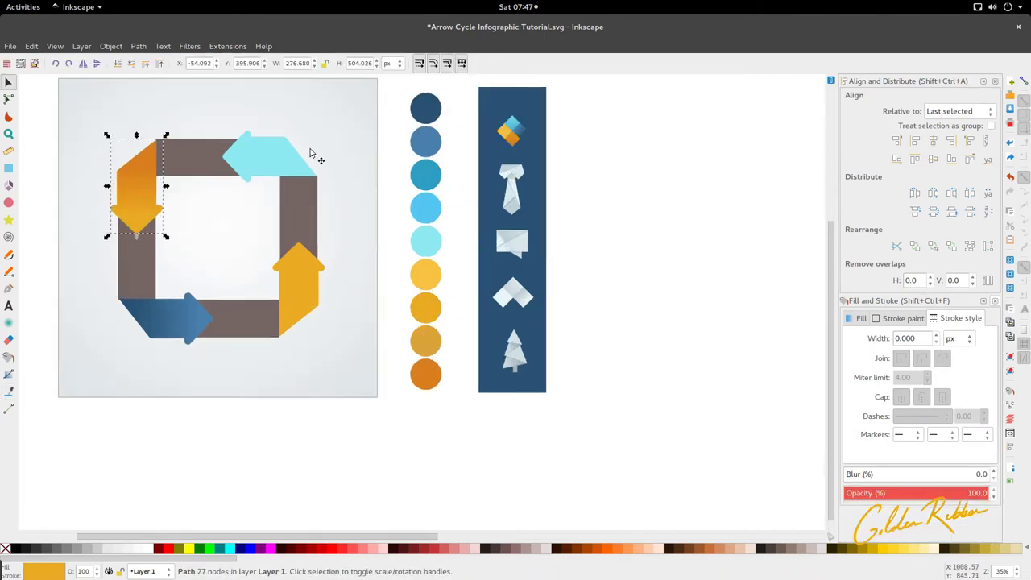
click(310, 148)
double_click(303, 161)
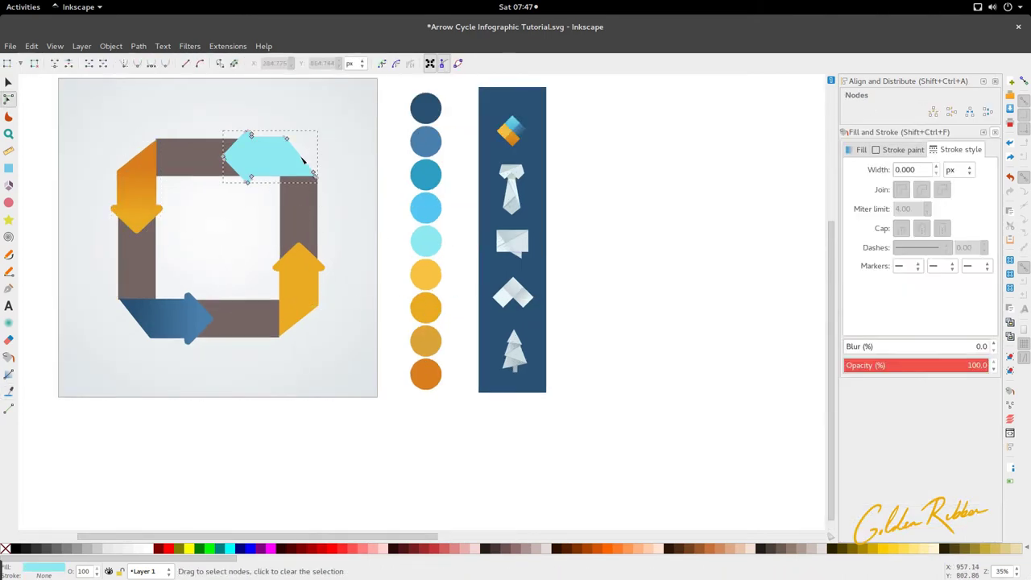
key(d)
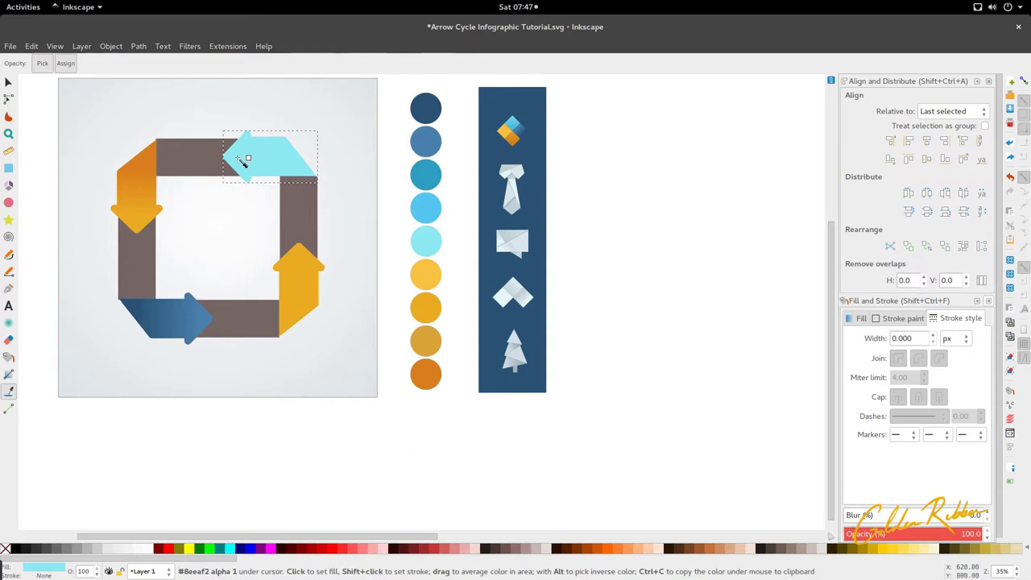
key(g)
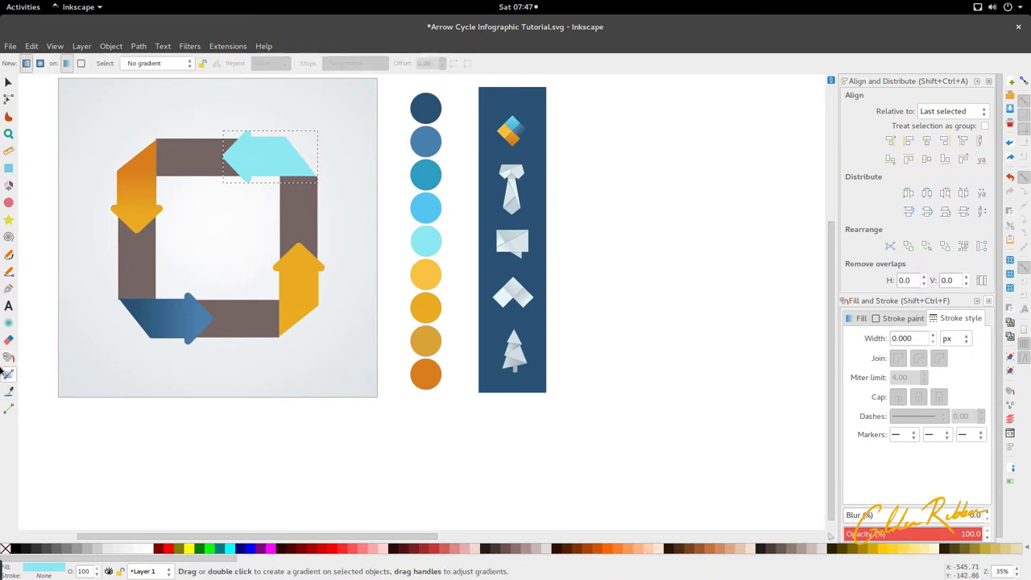
drag(242, 157, 301, 157)
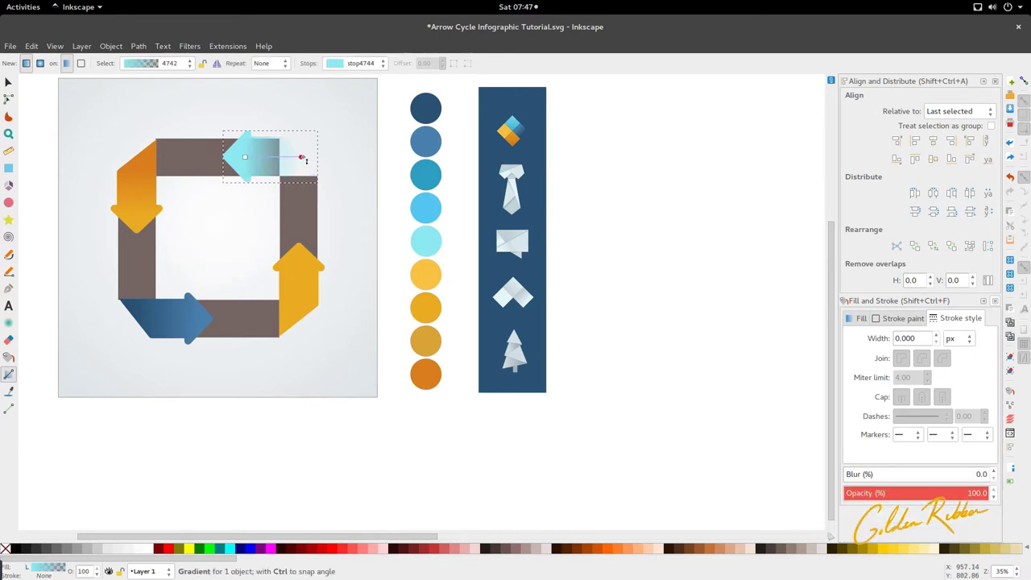
Set the transparent tail stop of the upper arrow's gradient to the sky blue of the fourth palette circle.
key(d)
click(430, 207)
key(s)
Apply a vertical linear gradient to the right amber arrow, solid near the head and fading to transparent near the tail.
scroll(334, 223, down, 1)
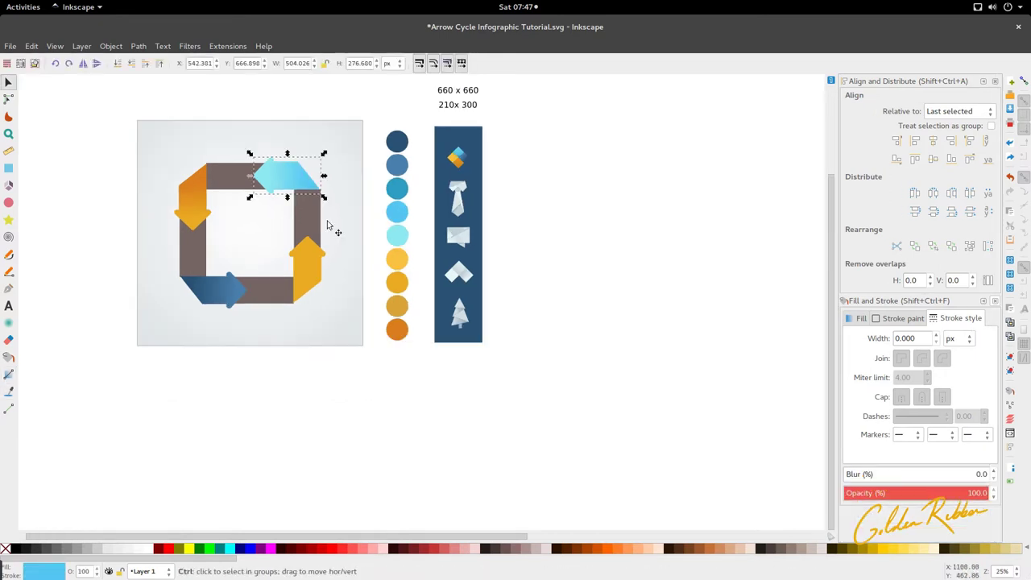
click(304, 282)
key(n)
key(g)
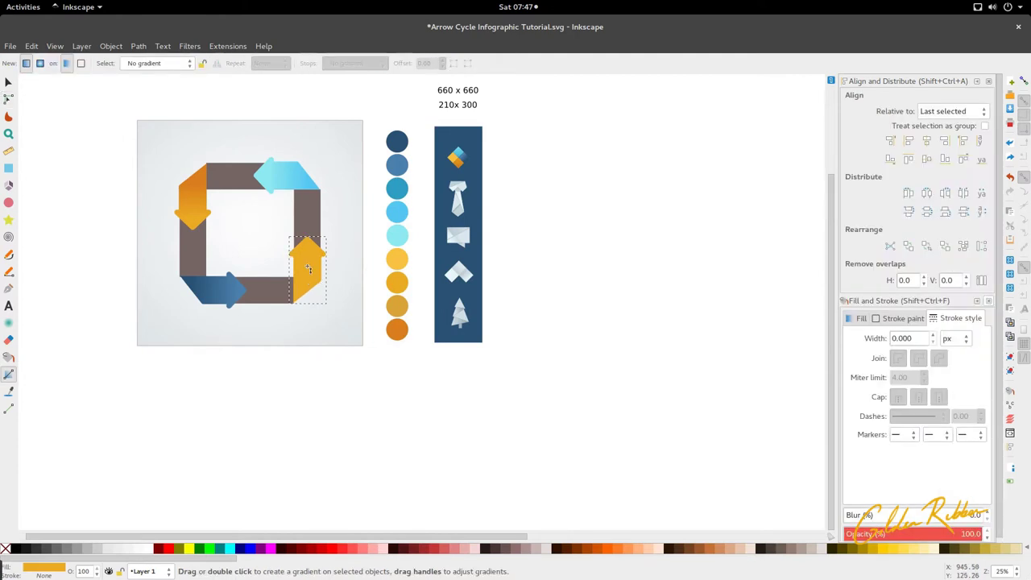
scroll(306, 268, up, 1)
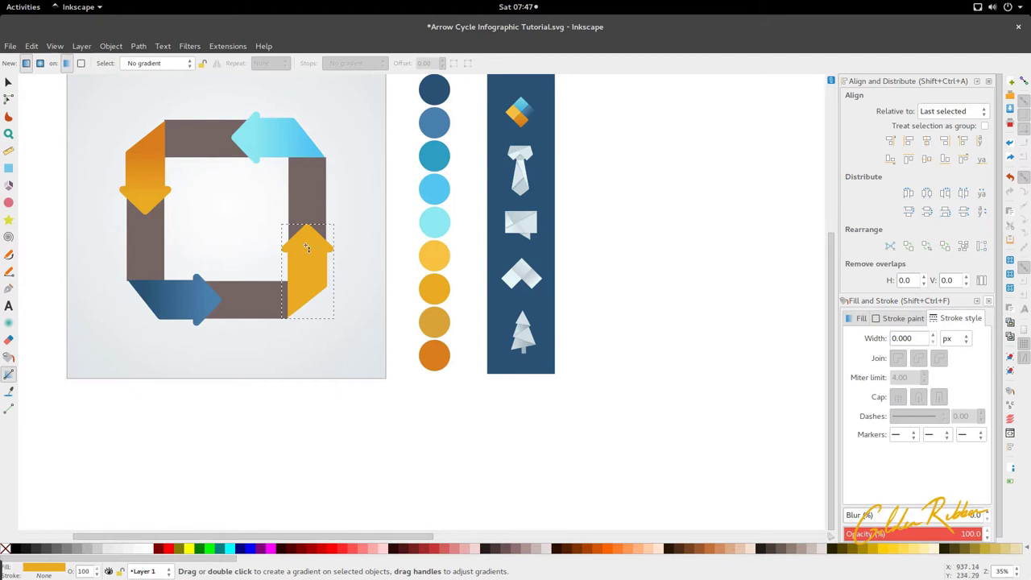
key(ctrl)
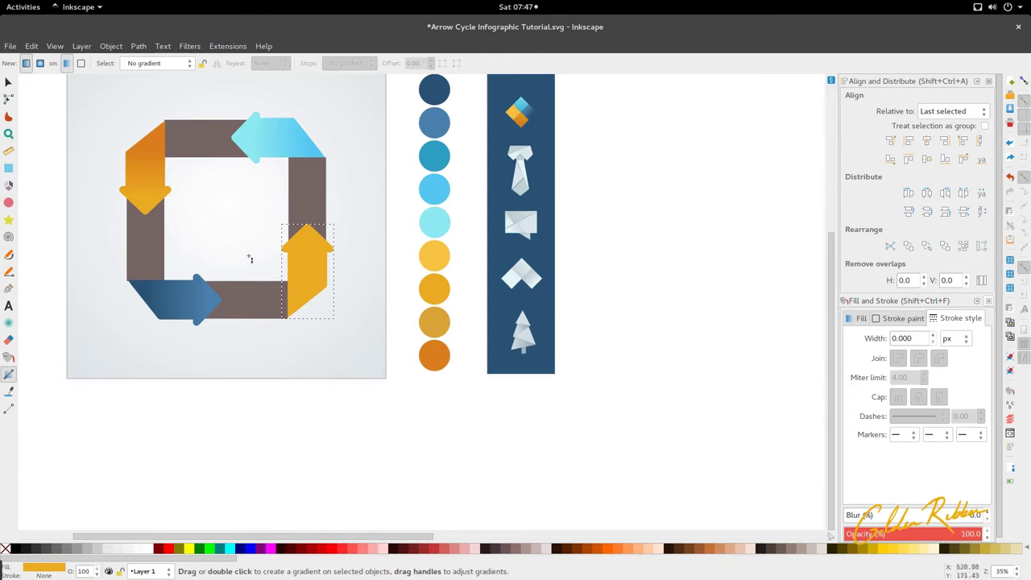
key(ctrl)
drag(309, 241, 309, 293)
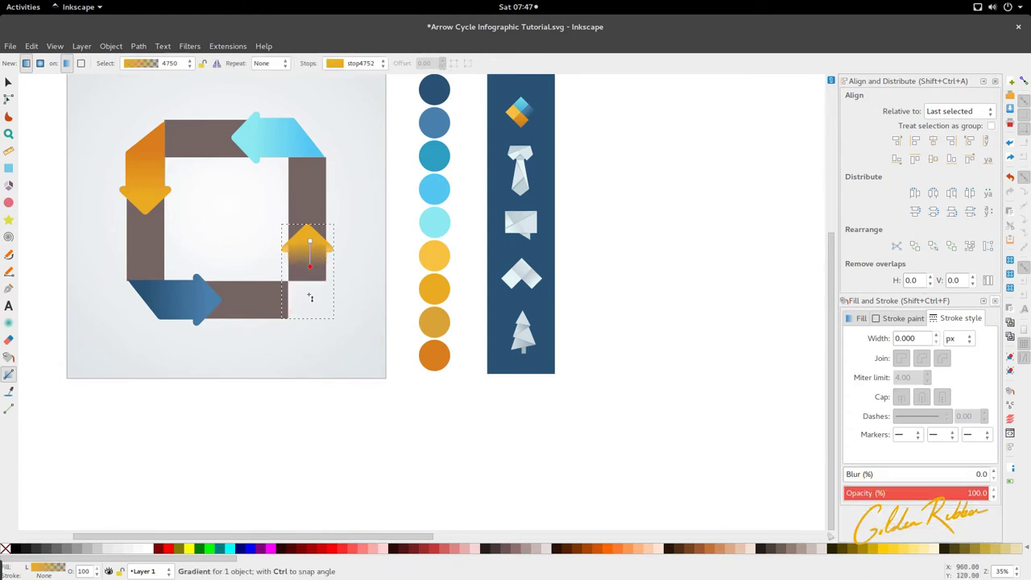
Set the transparent tail stop of the right arrow's gradient to the dull gold of the eighth palette circle.
key(d)
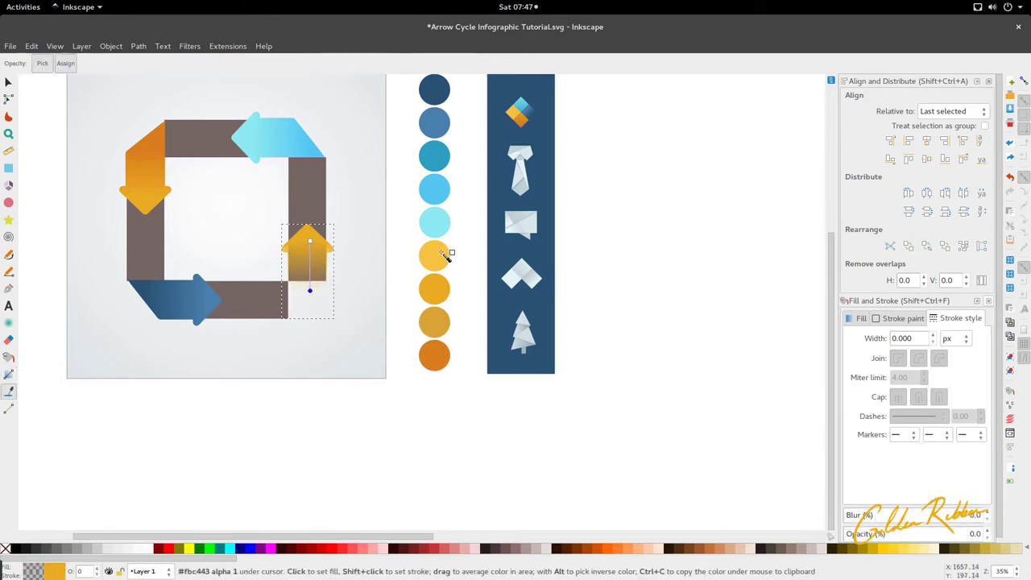
click(409, 325)
key(s)
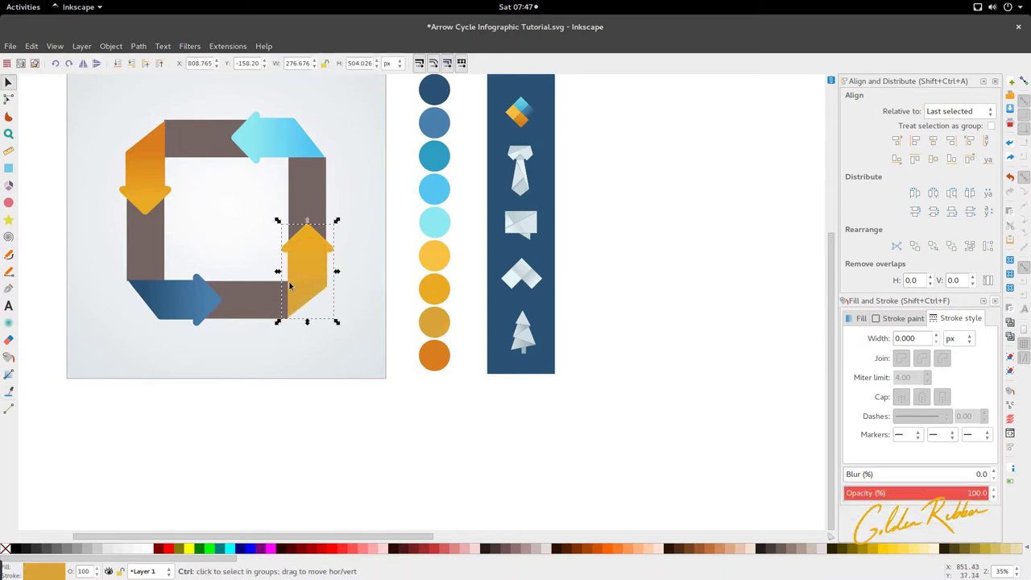
Examine the four-arrow ribbon layout beside the finished reference infographic, including the corners where the arrows meet the grey-brown bands.
scroll(295, 305, down, 2)
scroll(295, 303, right, 5)
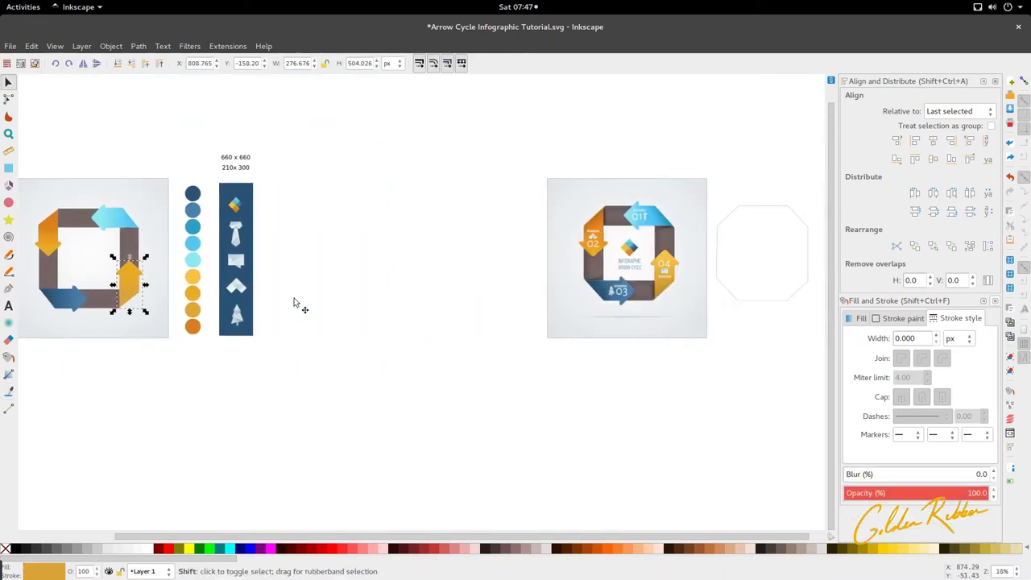
scroll(295, 303, left, 4)
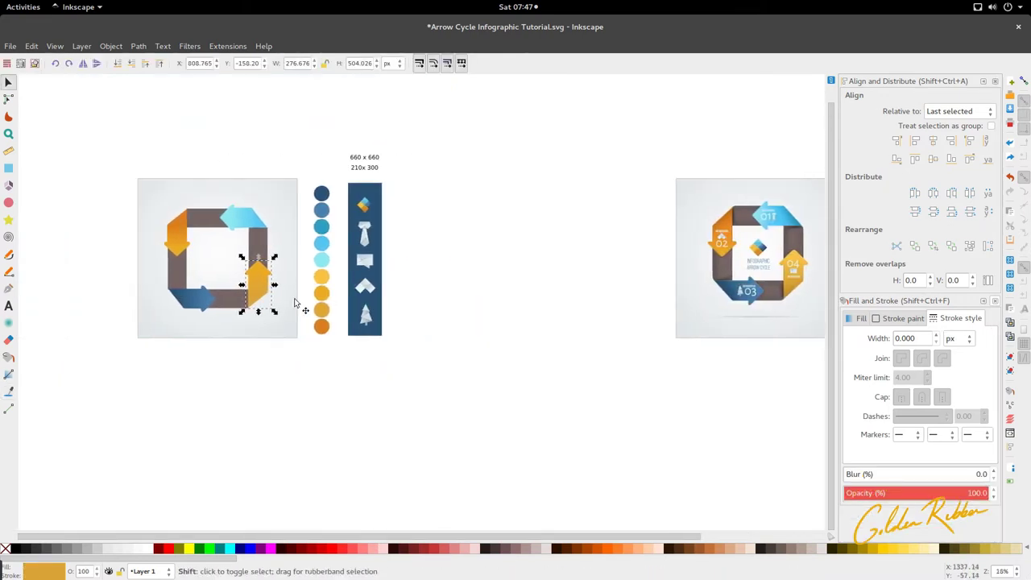
scroll(299, 306, up, 3)
scroll(257, 278, left, 4)
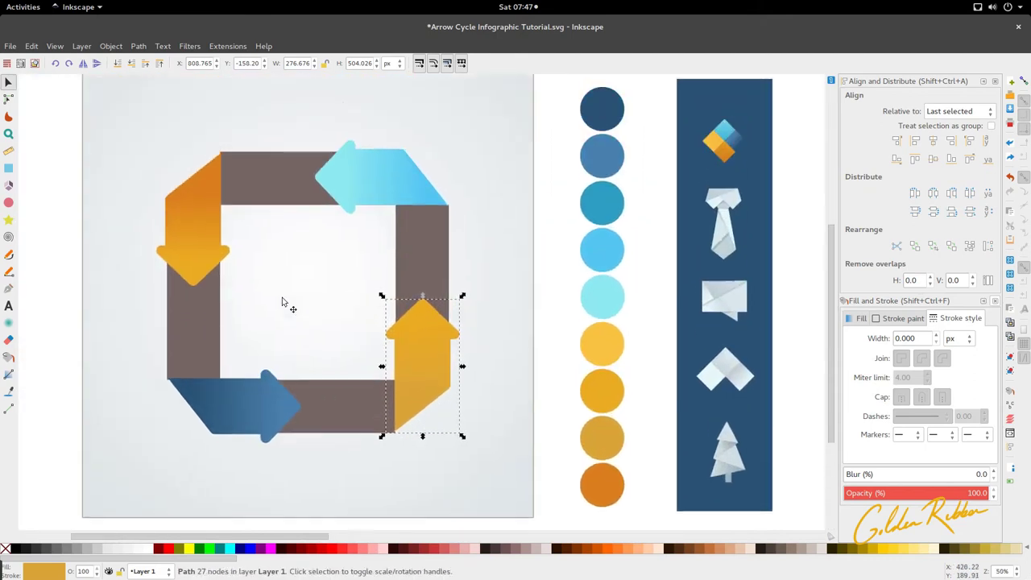
scroll(282, 302, down, 4)
scroll(272, 322, up, 3)
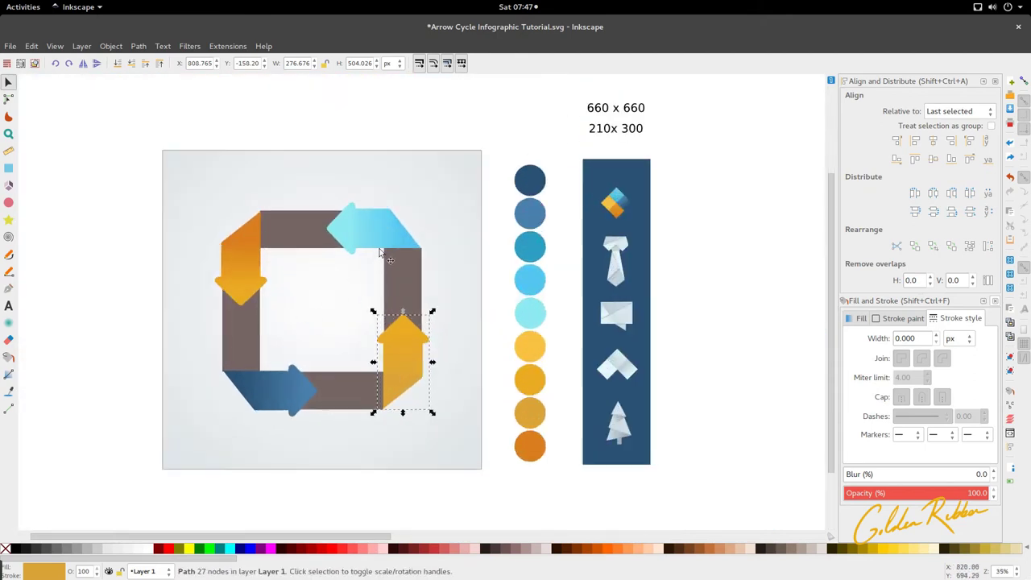
scroll(380, 252, up, 4)
scroll(387, 249, down, 3)
scroll(271, 232, up, 1)
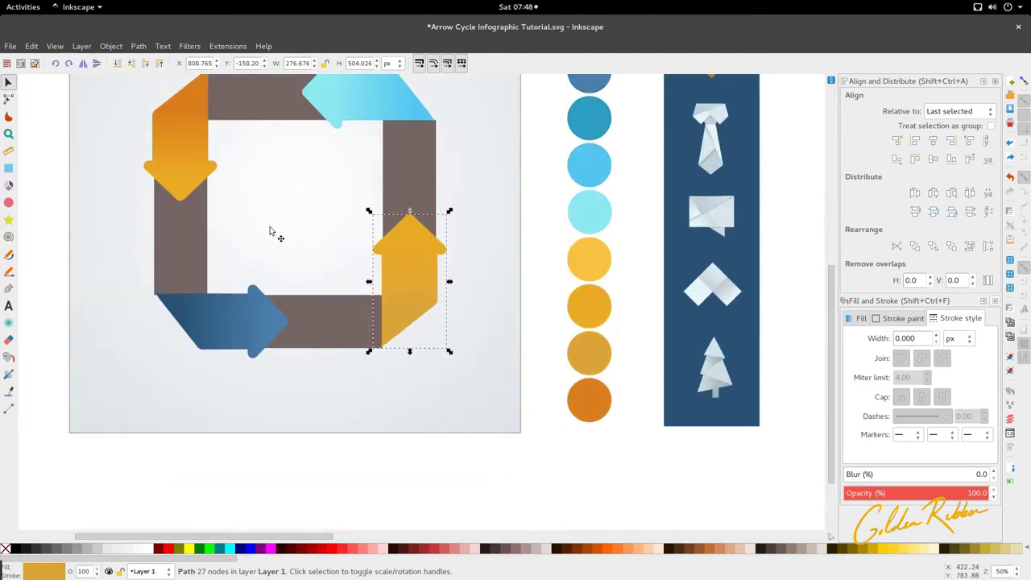
Draw a straight line along the dark blue arrow's slanted edge, crossing the lower-left corner of the left grey-brown band.
scroll(272, 232, up, 4)
scroll(202, 382, up, 2)
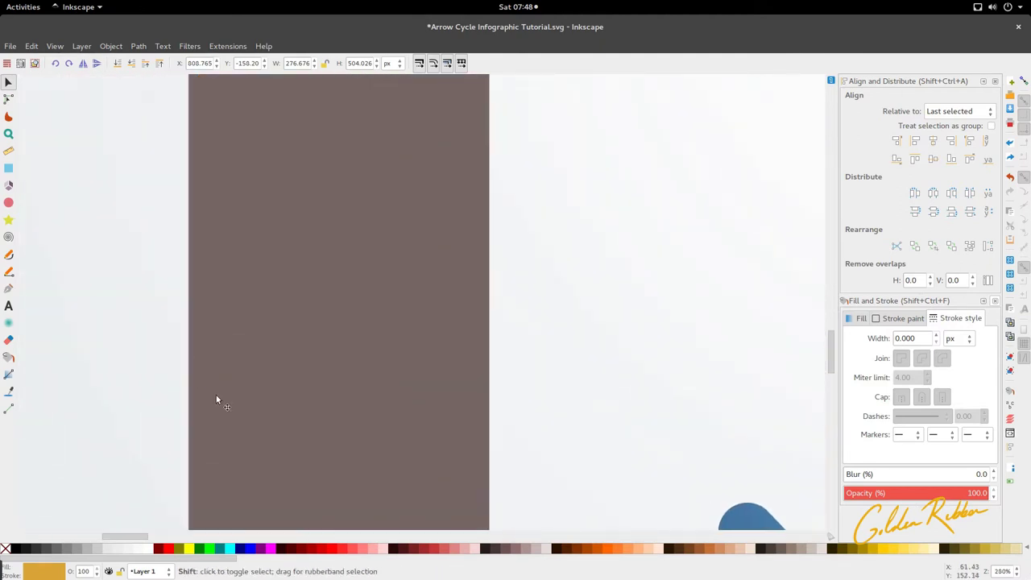
scroll(217, 397, down, 2)
scroll(229, 371, up, 3)
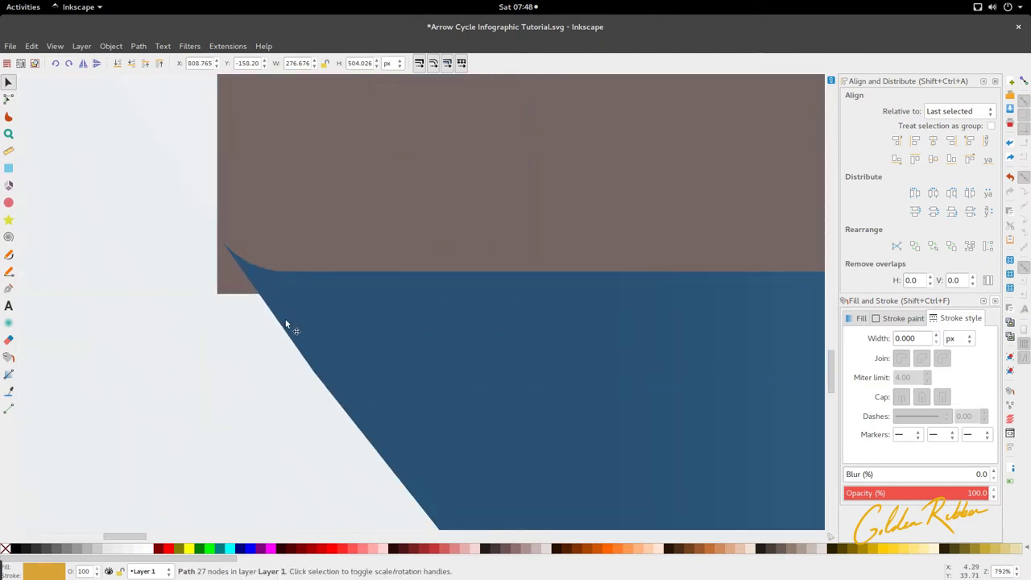
key(p)
scroll(223, 251, up, 3)
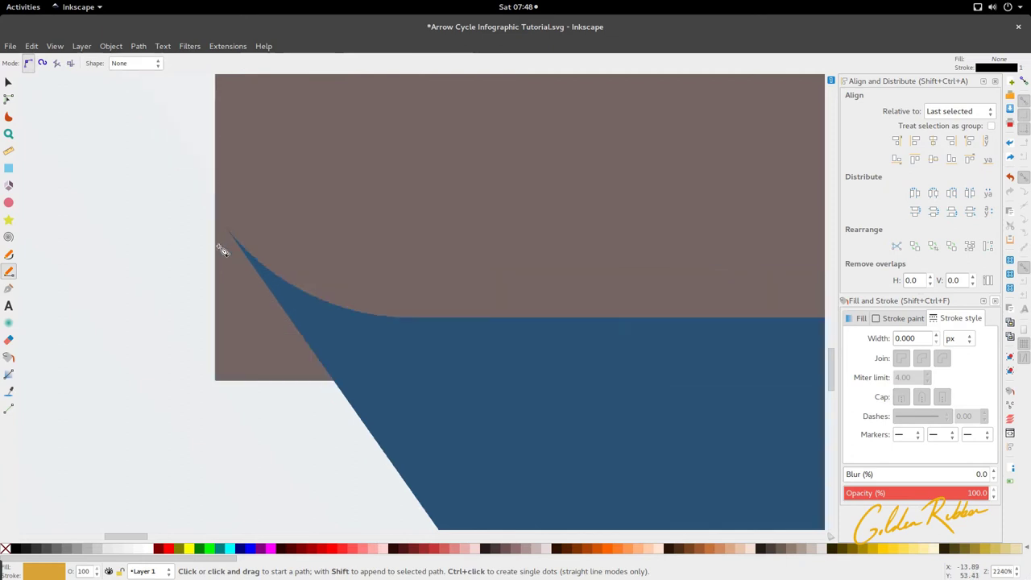
click(208, 201)
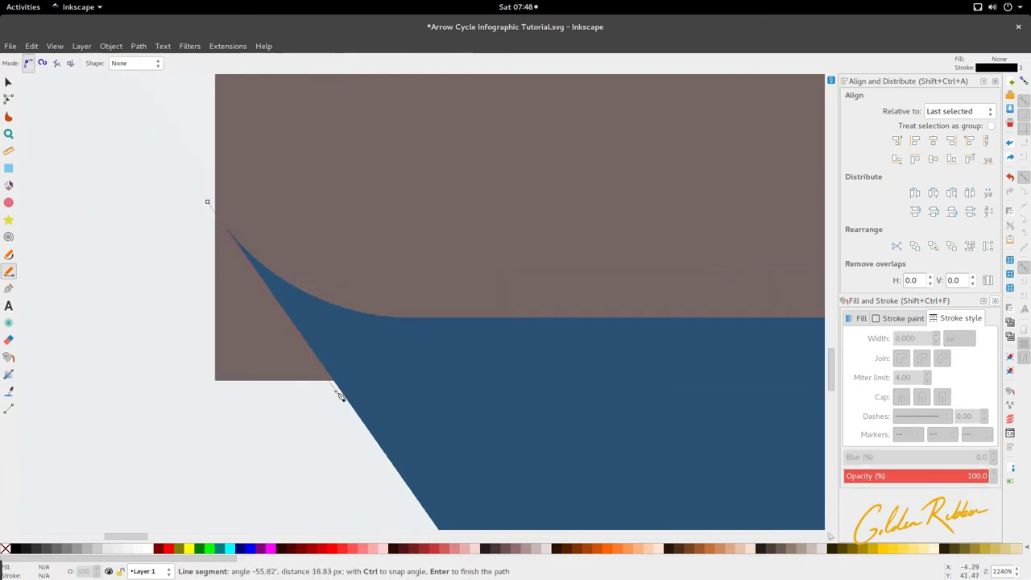
click(360, 417)
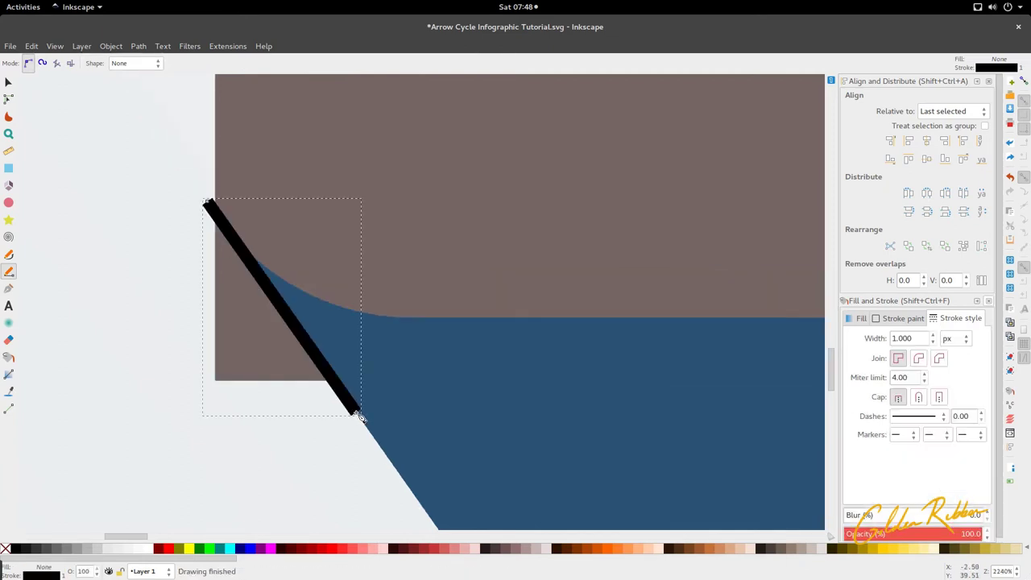
Try to cut the left band with the drawn line using a path operation, and undo the cut.
key(s)
shift+click(251, 360)
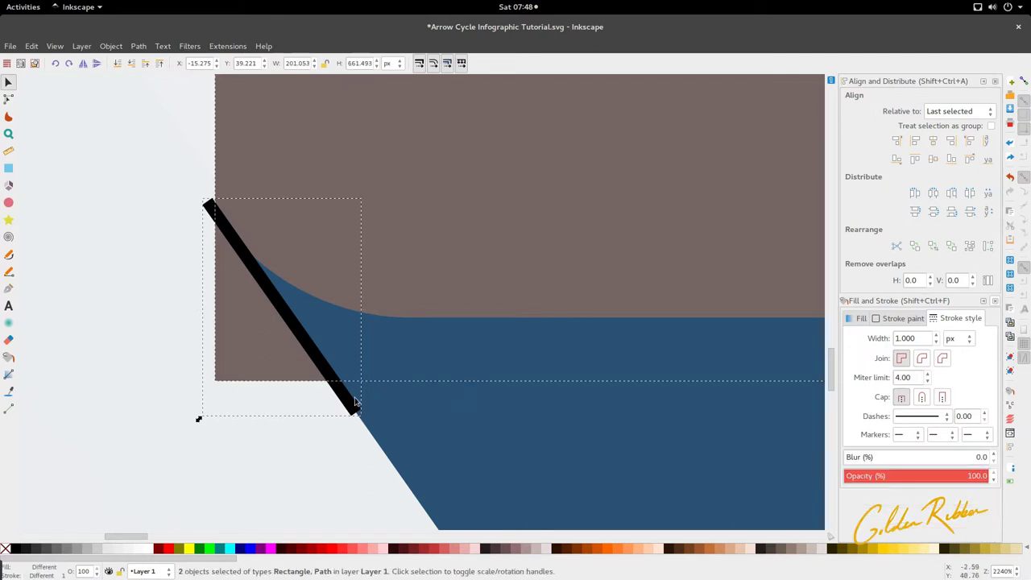
key(ctrl)
key(ctrl)
click(139, 46)
click(165, 142)
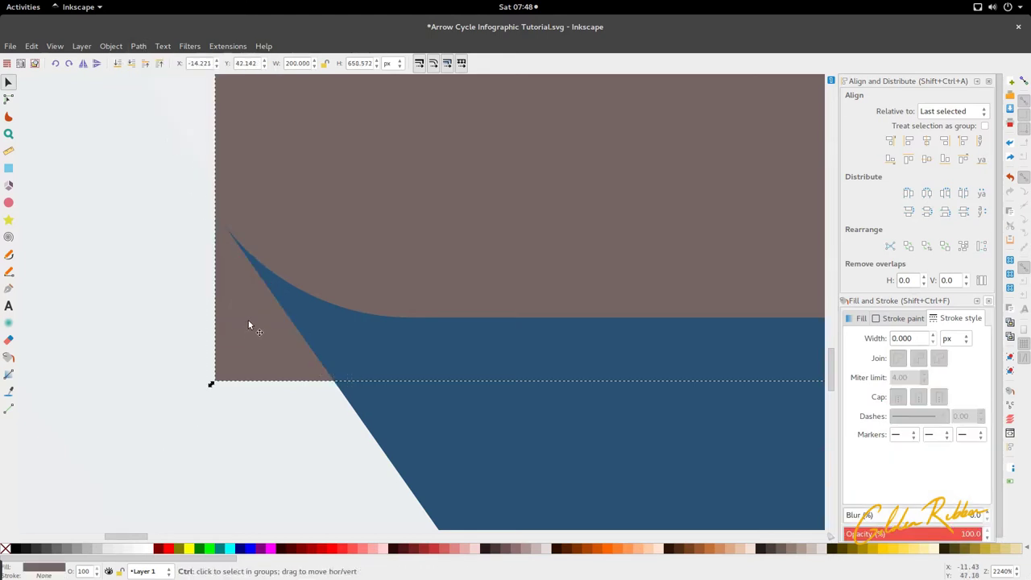
key(ctrl+z)
Try to cut the left band's lower corner by applying Difference to the band and the line.
click(296, 322)
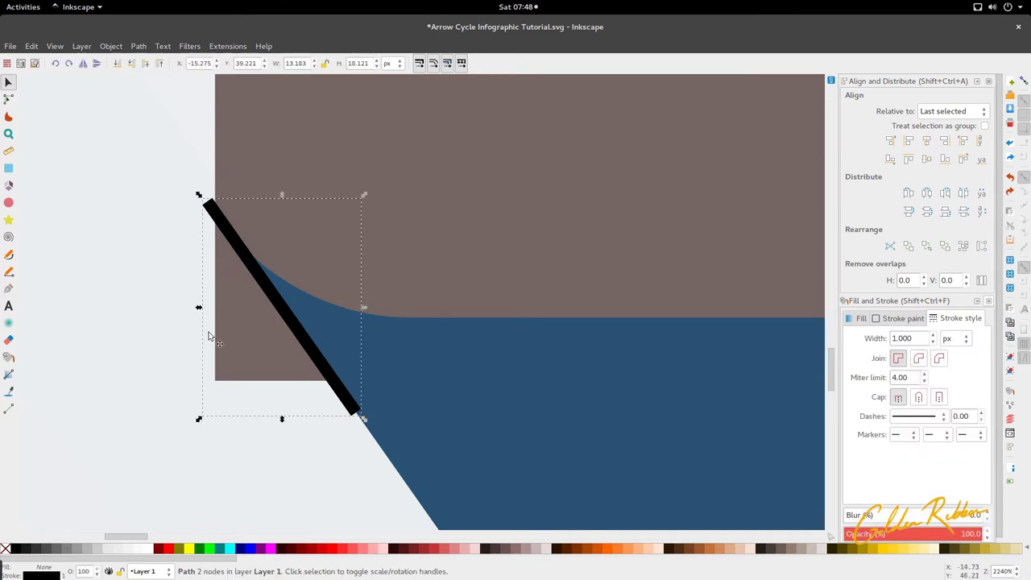
shift+click(218, 333)
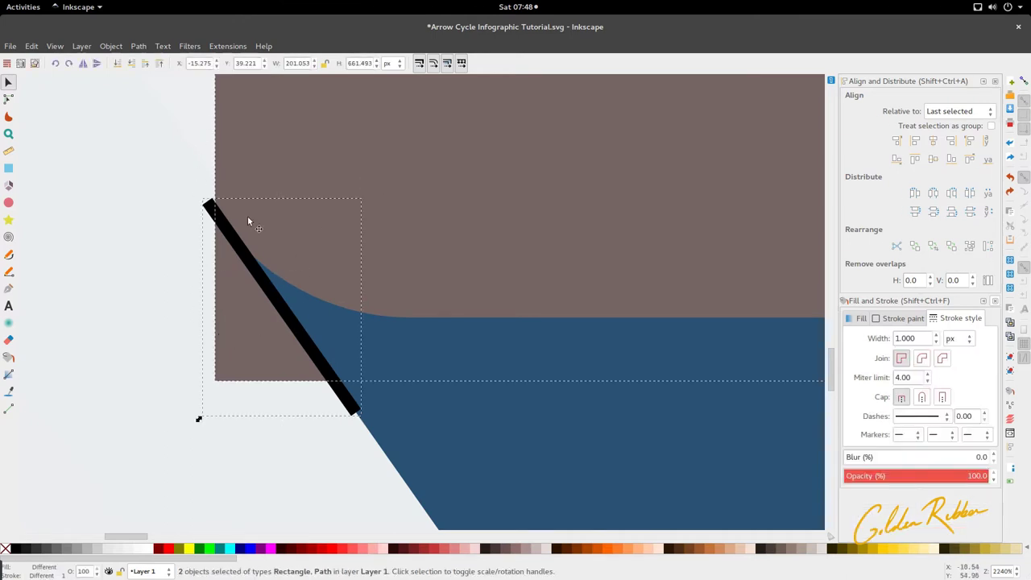
click(138, 46)
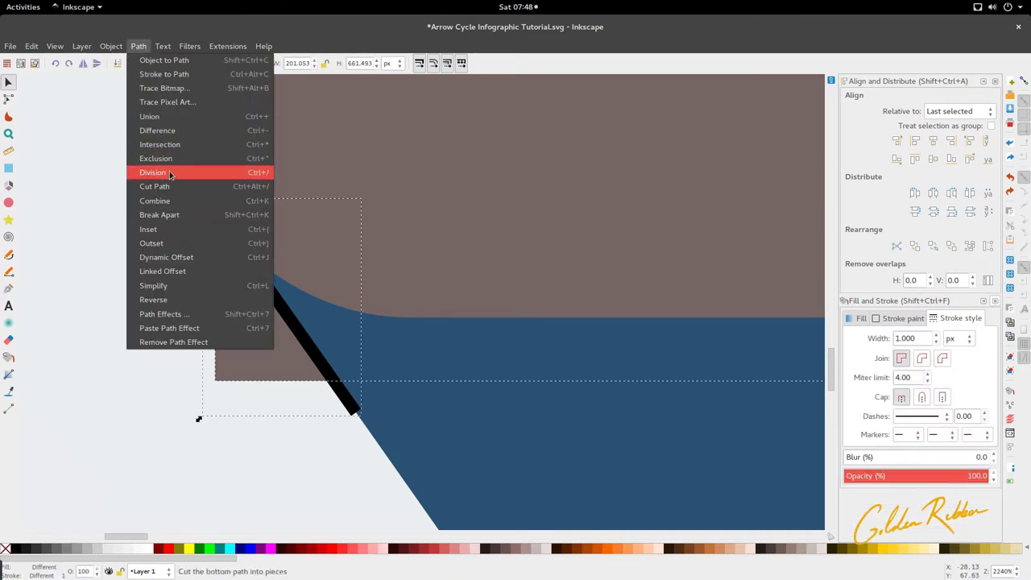
click(168, 133)
click(235, 354)
click(193, 352)
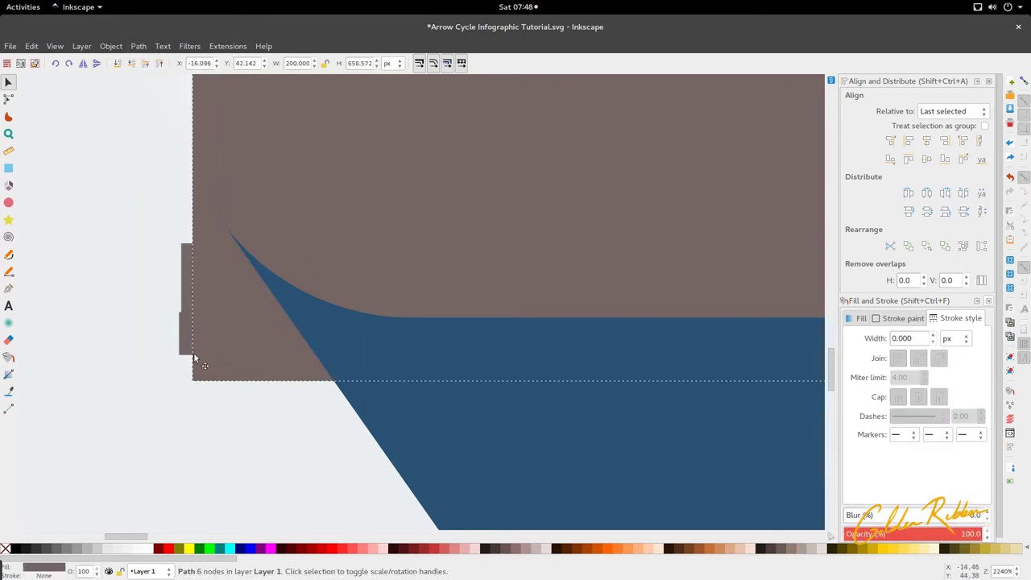
Draw a new straight line along the dark blue arrow's slanted edge, extending past both sides of the left band's corner.
key(n)
scroll(232, 354, down, 4)
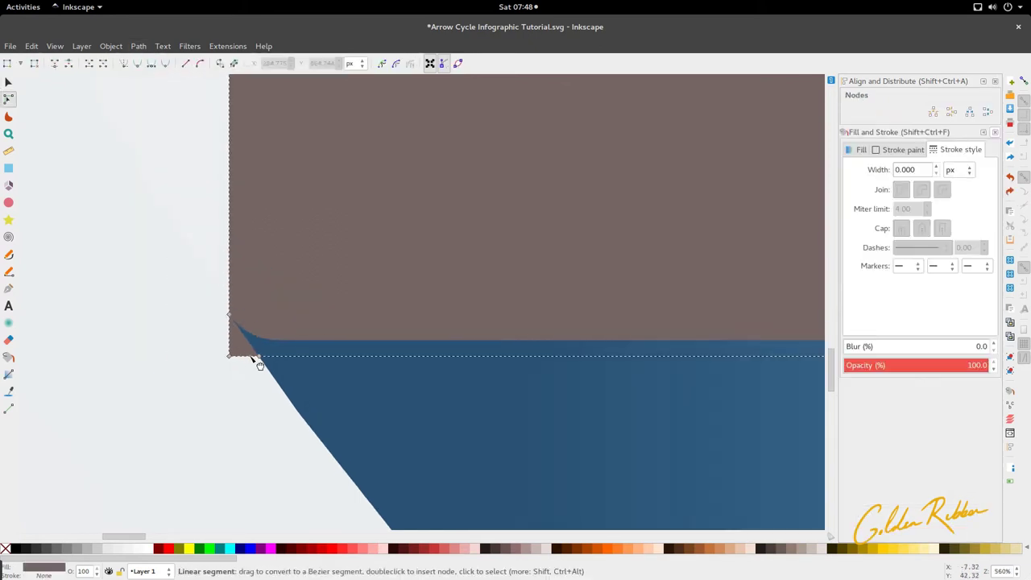
key(b)
scroll(240, 354, up, 5)
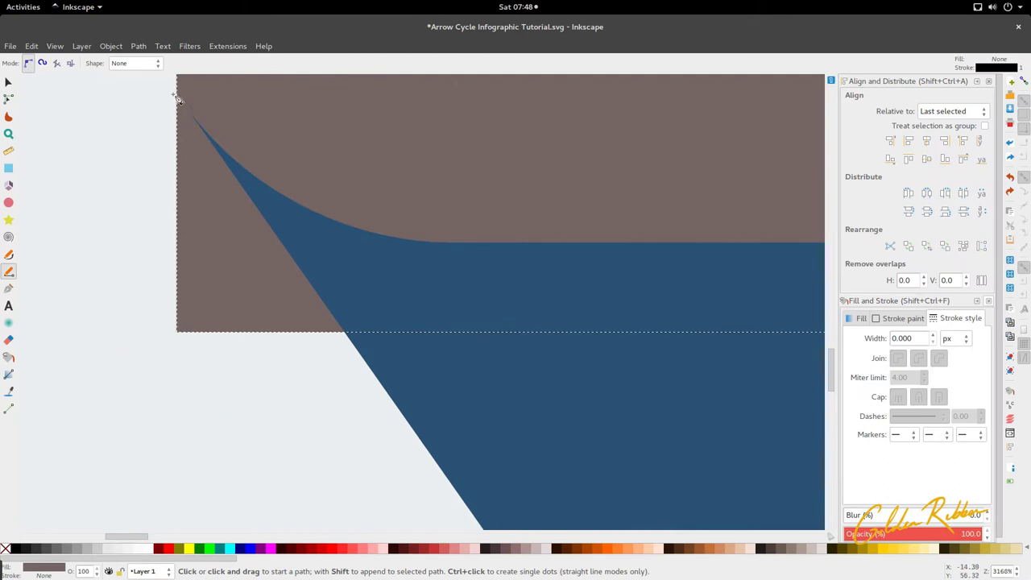
scroll(177, 117, up, 3)
click(158, 155)
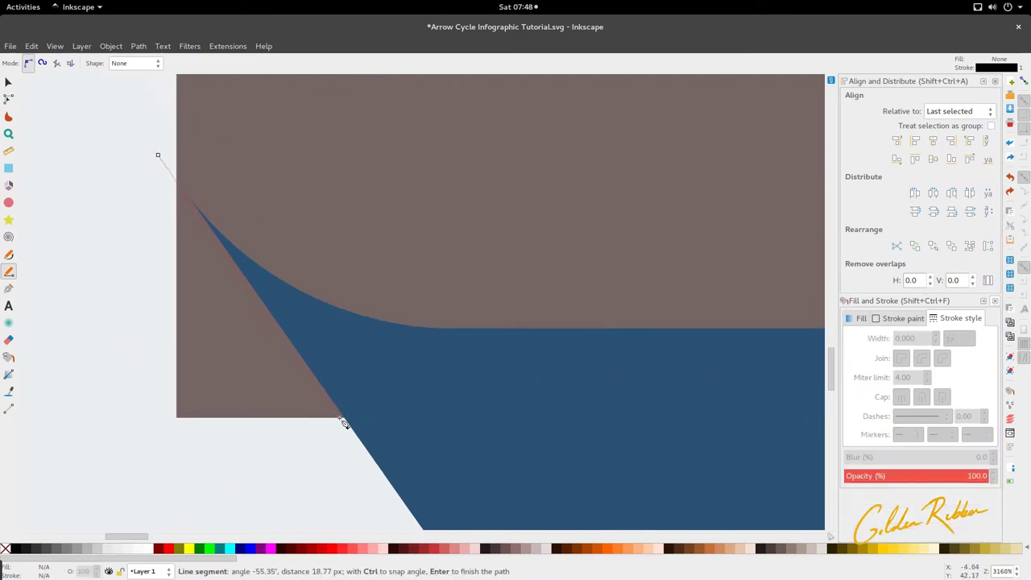
double_click(360, 441)
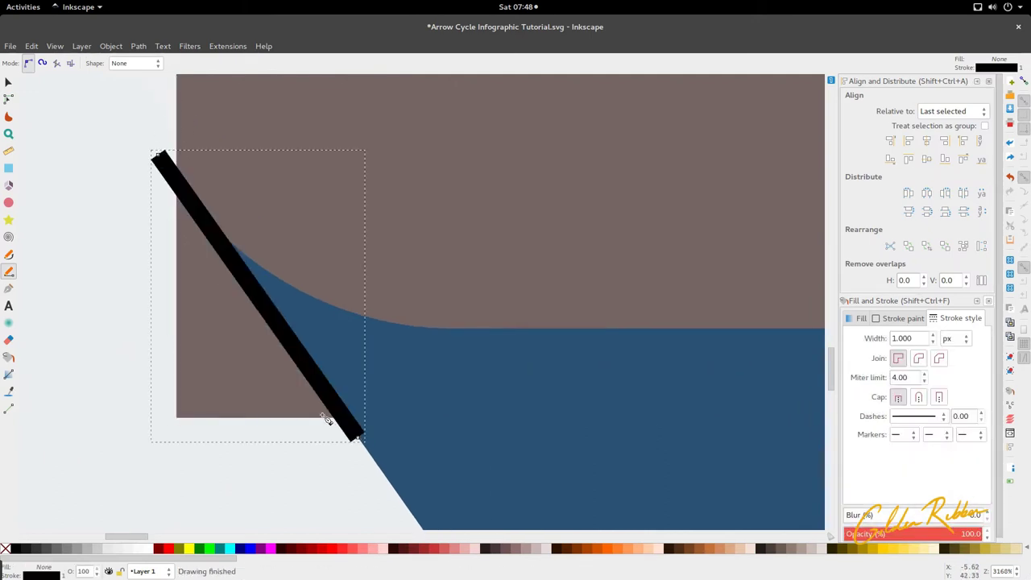
Try moving the left band's upper corner-cut node outward, and undo the move.
key(s)
click(8, 99)
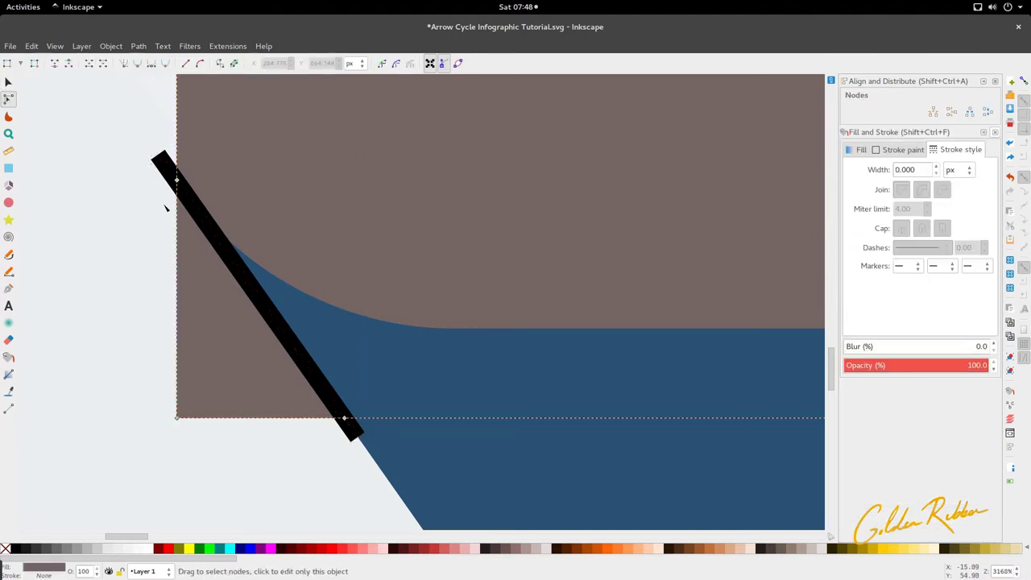
drag(177, 180, 123, 185)
key(z)
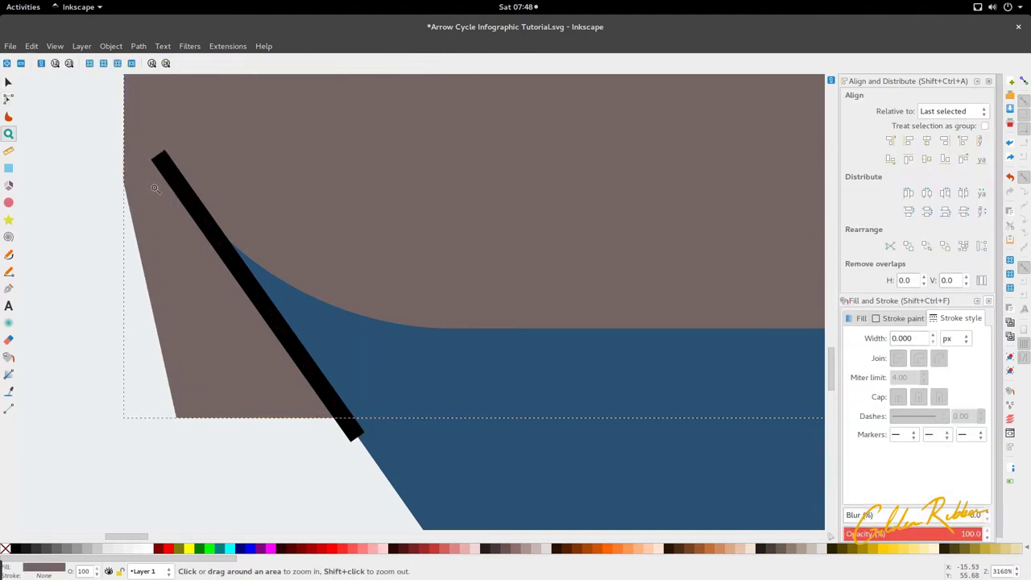
key(s)
key(ctrl+z)
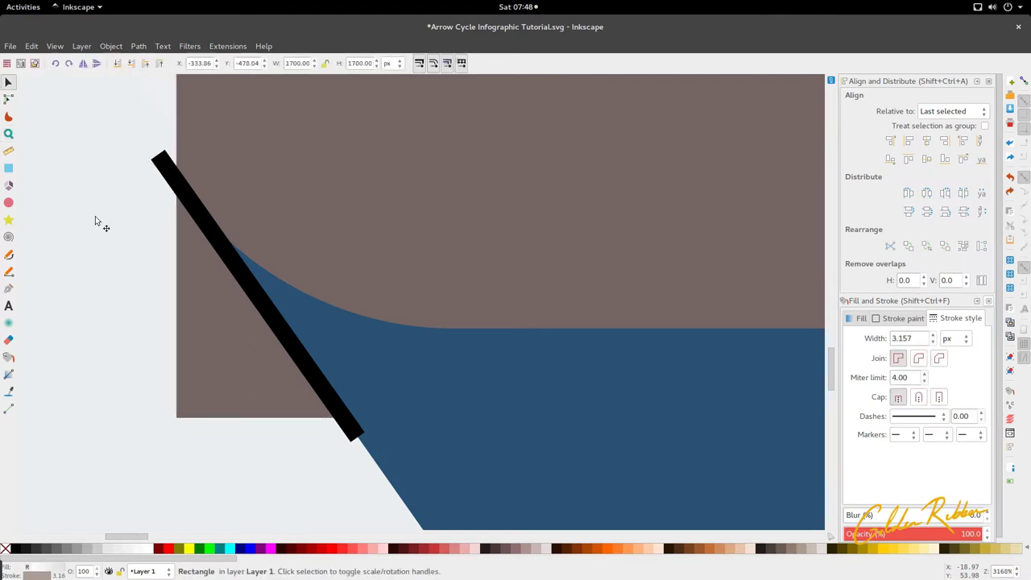
Divide the left band along the drawn line to separate its lower-left corner.
click(173, 184)
key(n)
click(208, 318)
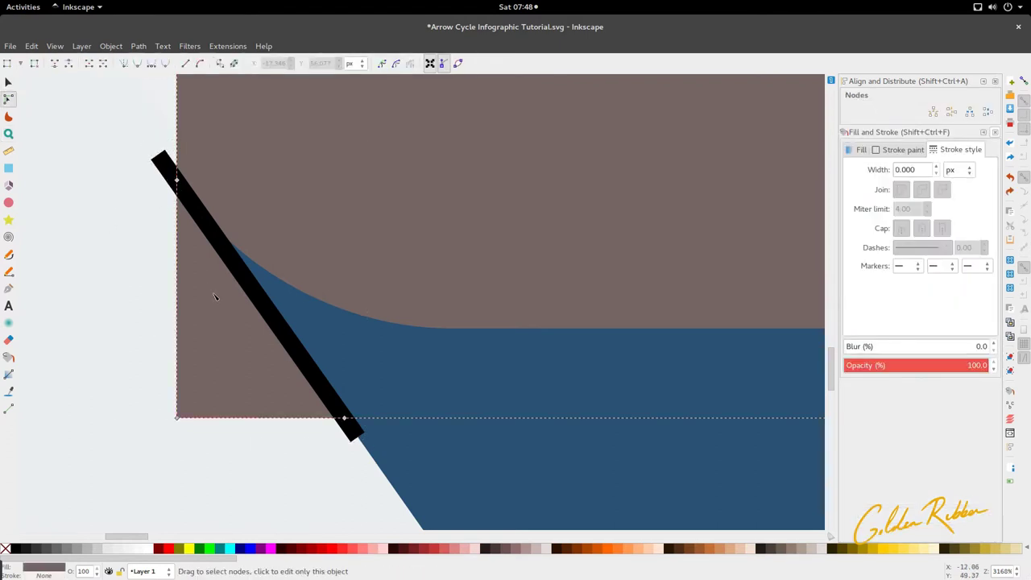
key(ctrl+a)
key(ctrl+minus)
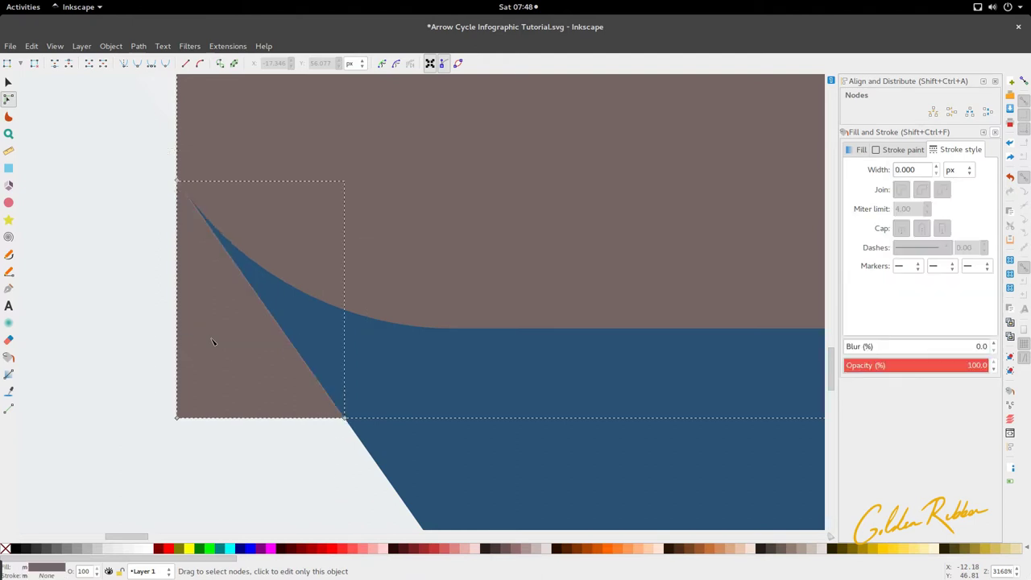
Move the separated corner piece away from the left band and delete it.
key(s)
key(ctrl+shift+k)
scroll(210, 337, down, 2)
drag(216, 333, 144, 331)
scroll(296, 276, down, 3)
key(Delete)
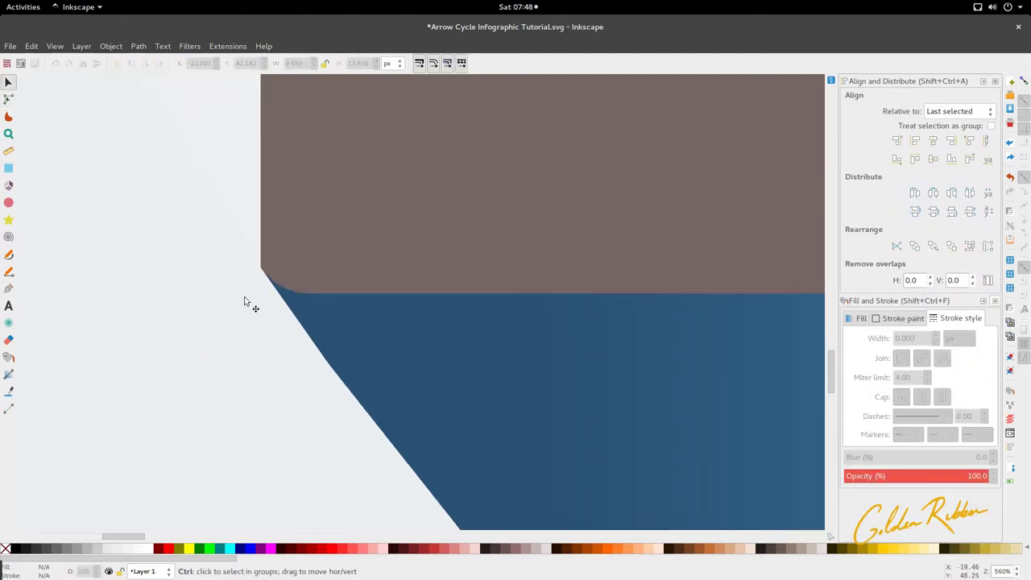
Draw a straight line along the orange arrow's slanted edge, crossing the upper-left corner of the top grey-brown band.
scroll(247, 300, down, 4)
scroll(247, 299, down, 2)
scroll(290, 297, up, 8)
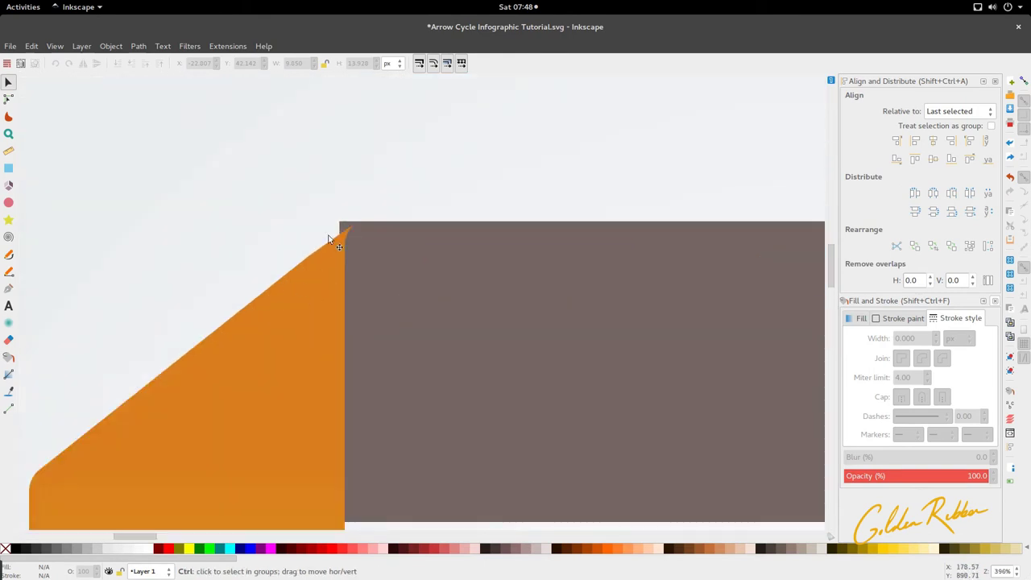
scroll(388, 351, up, 3)
key(p)
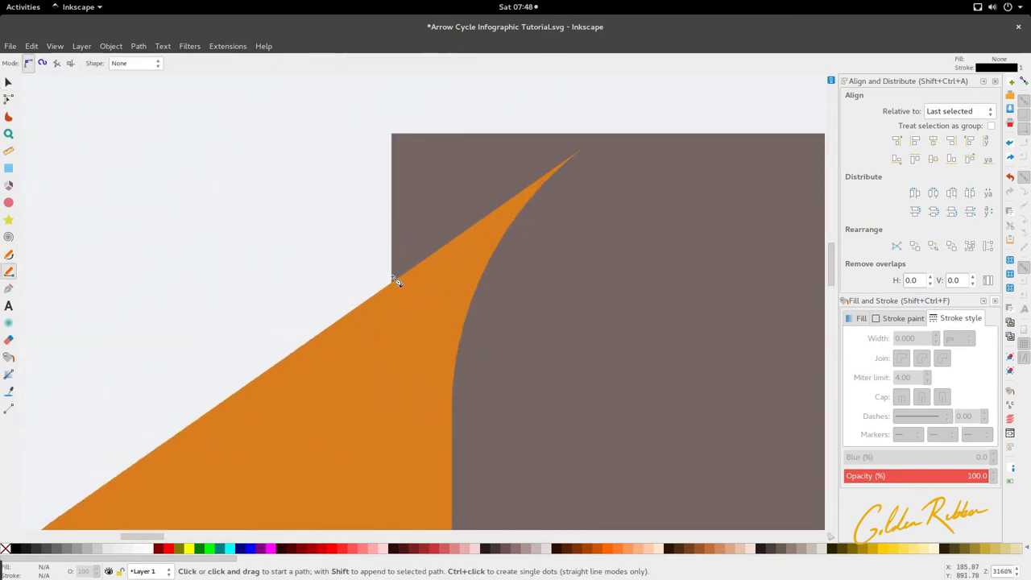
click(347, 316)
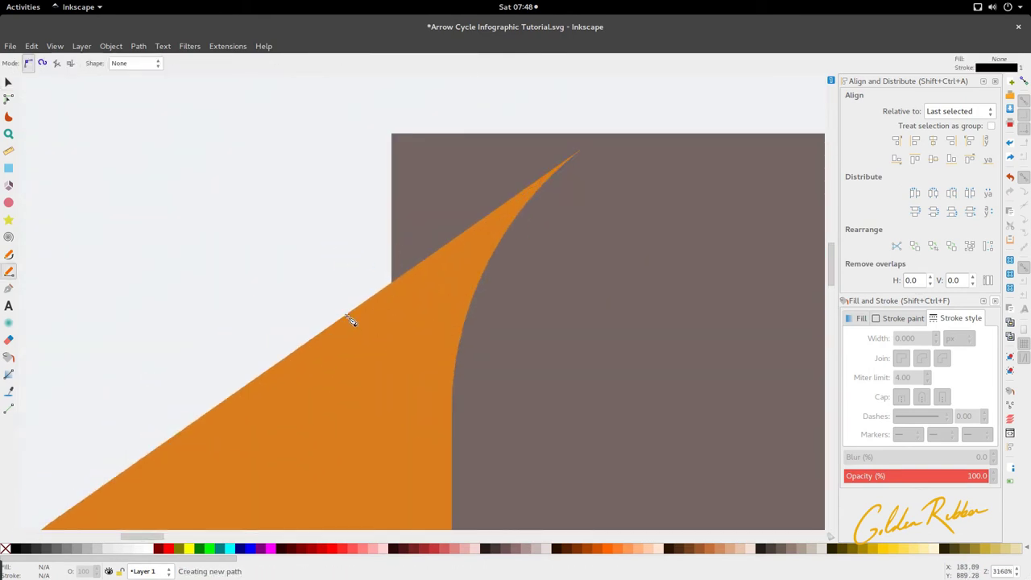
click(618, 131)
key(Return)
key(s)
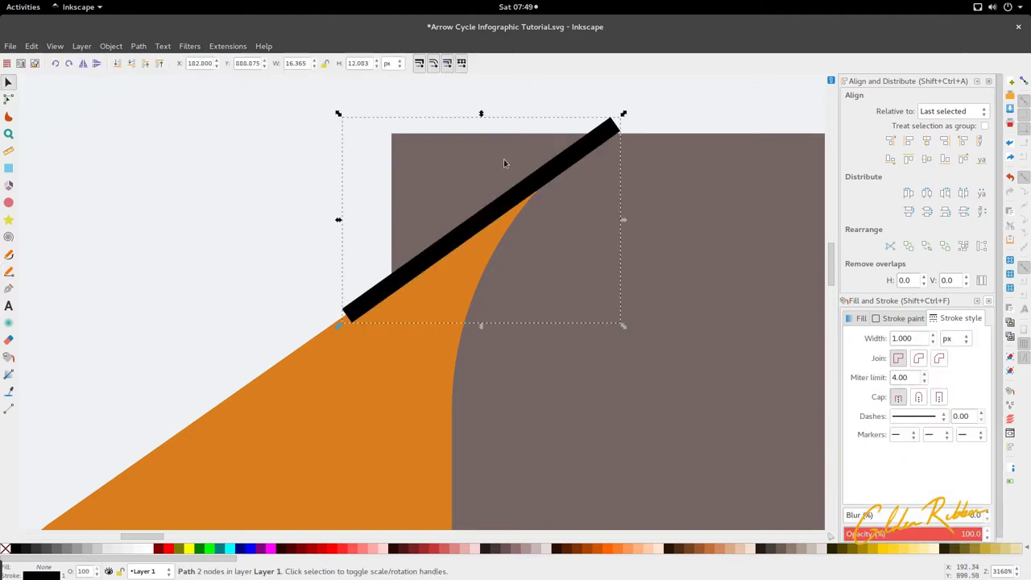
Divide the top band along the line and delete the separated upper-left corner piece.
shift+click(481, 159)
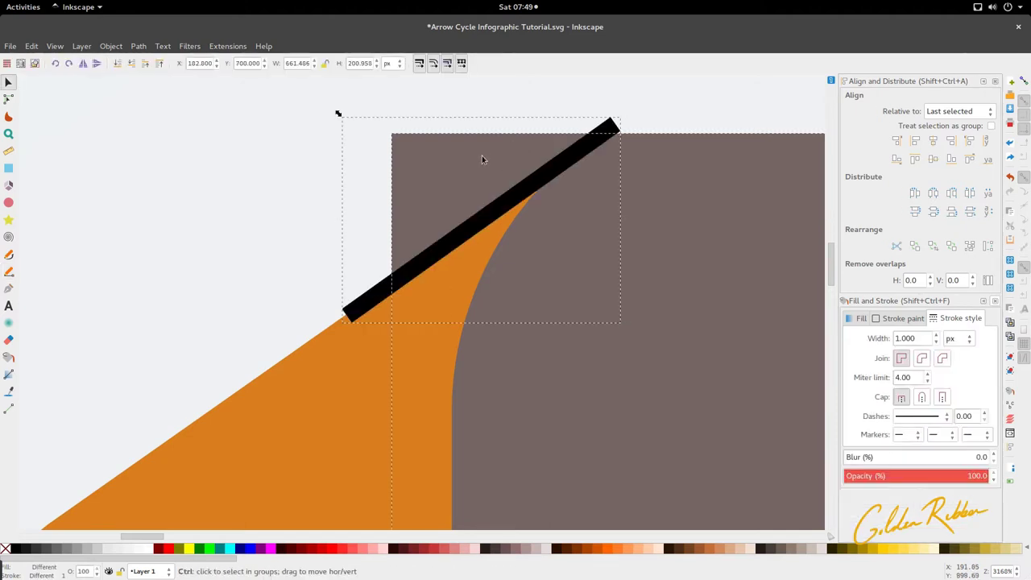
key(ctrl+slash)
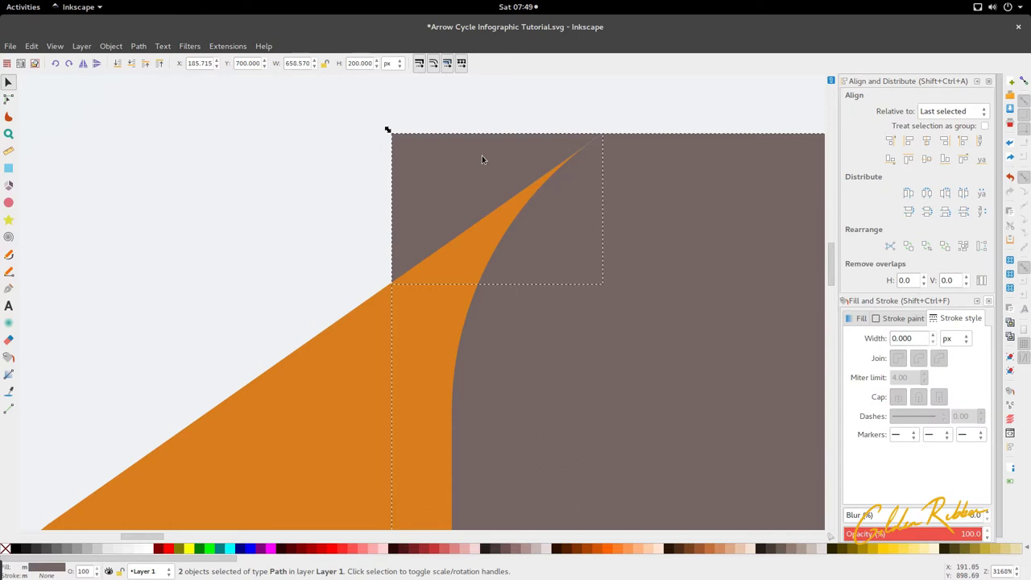
click(476, 154)
drag(464, 163, 130, 179)
scroll(278, 201, down, 5)
key(Delete)
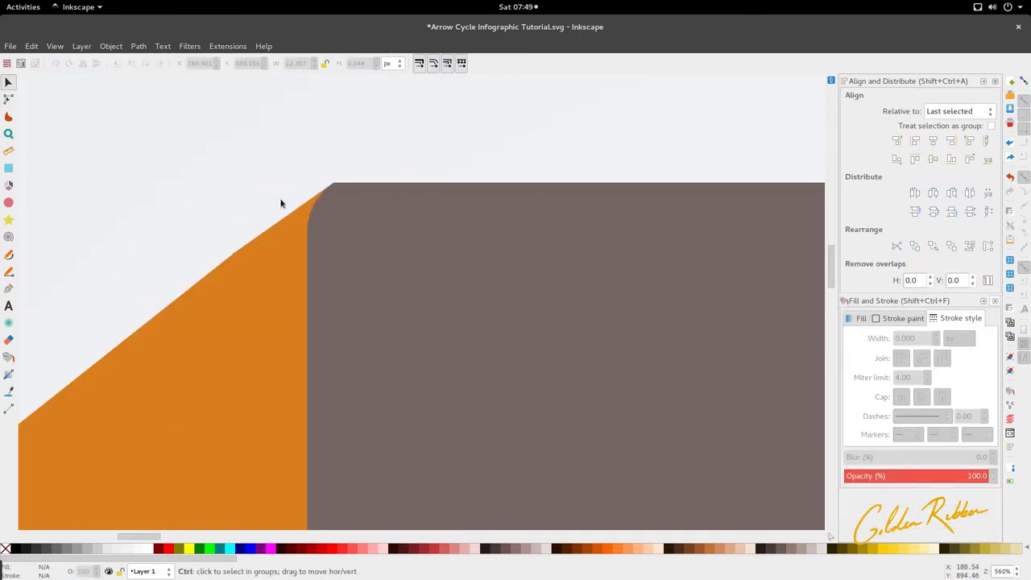
Draw a straight line along the light-blue arrow's slanted edge, crossing the upper-right corner of the right grey-brown band.
scroll(280, 203, down, 8)
scroll(402, 262, up, 2)
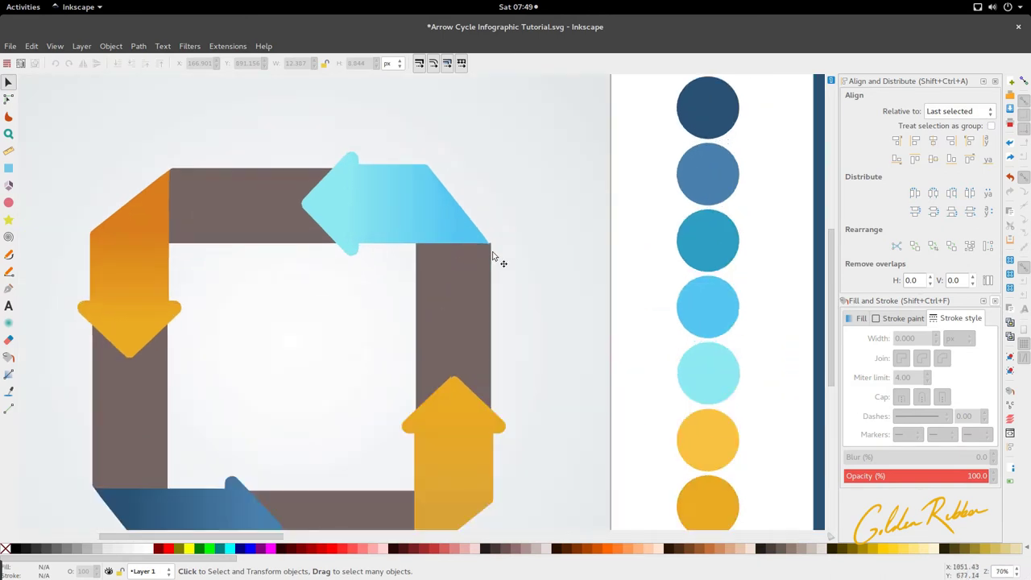
scroll(493, 257, up, 9)
key(p)
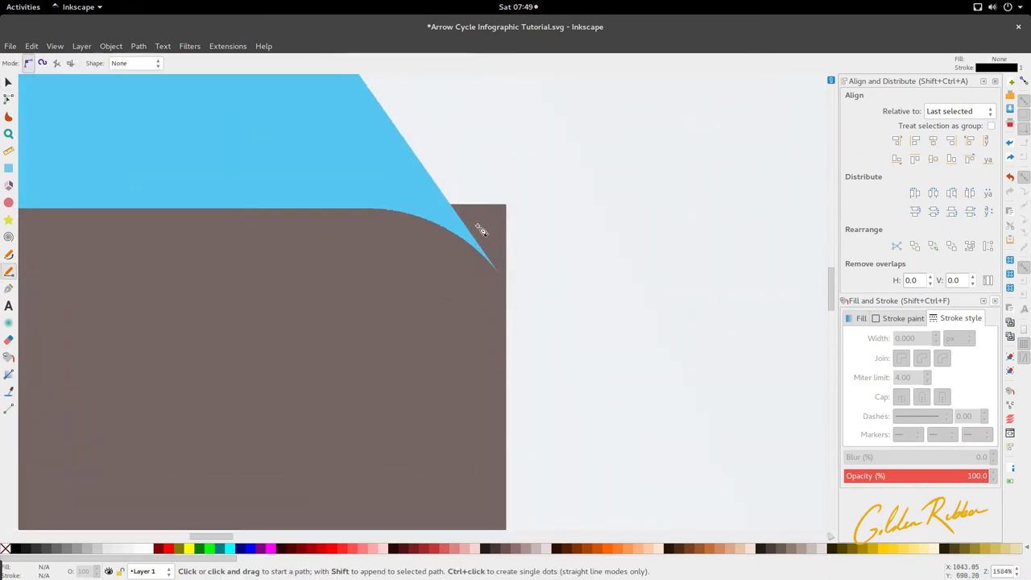
scroll(481, 232, up, 2)
click(420, 179)
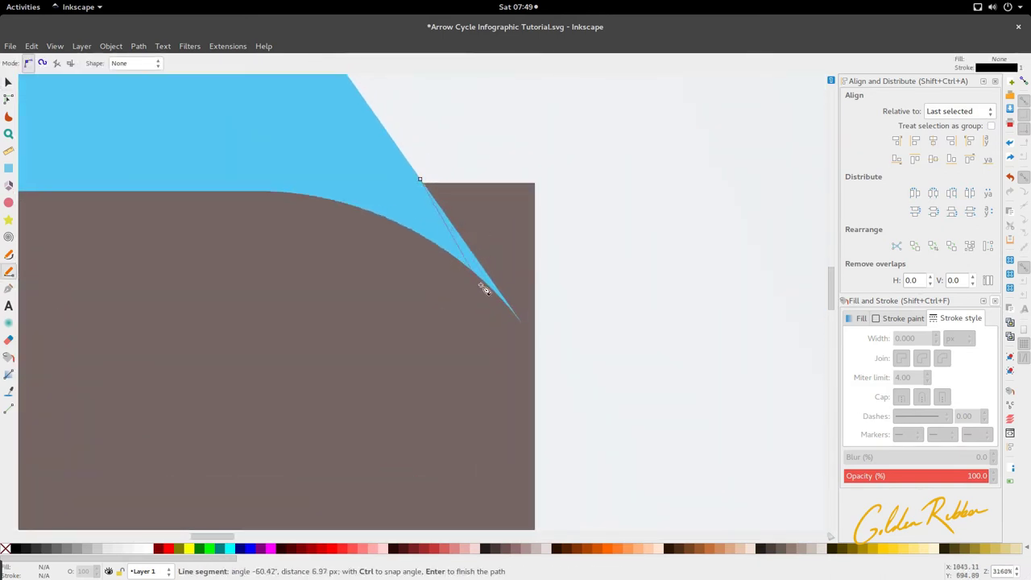
click(549, 359)
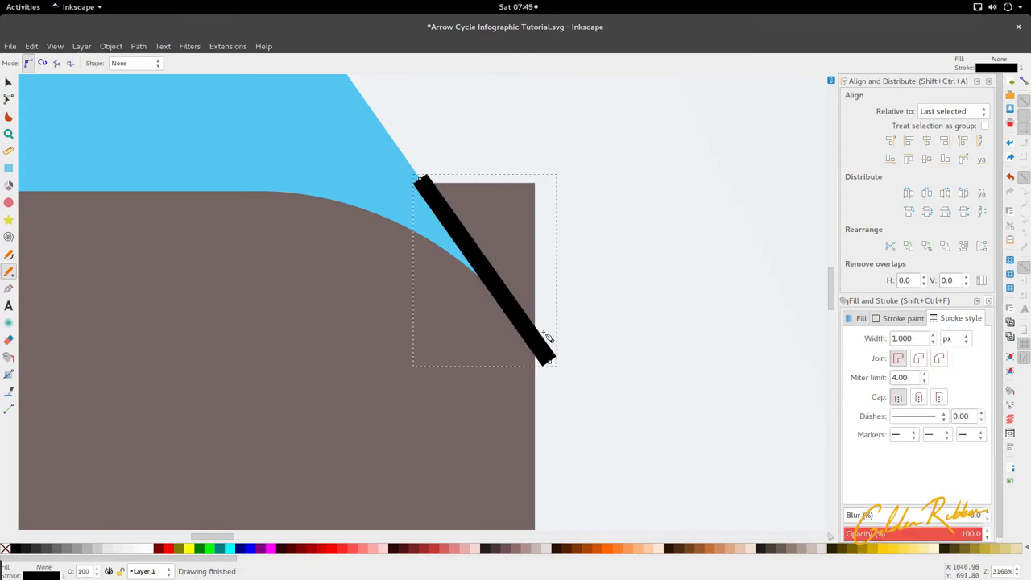
Divide the right band along the line, then move the separated upper-right corner piece away and delete it.
key(s)
shift+click(508, 241)
key(ctrl)
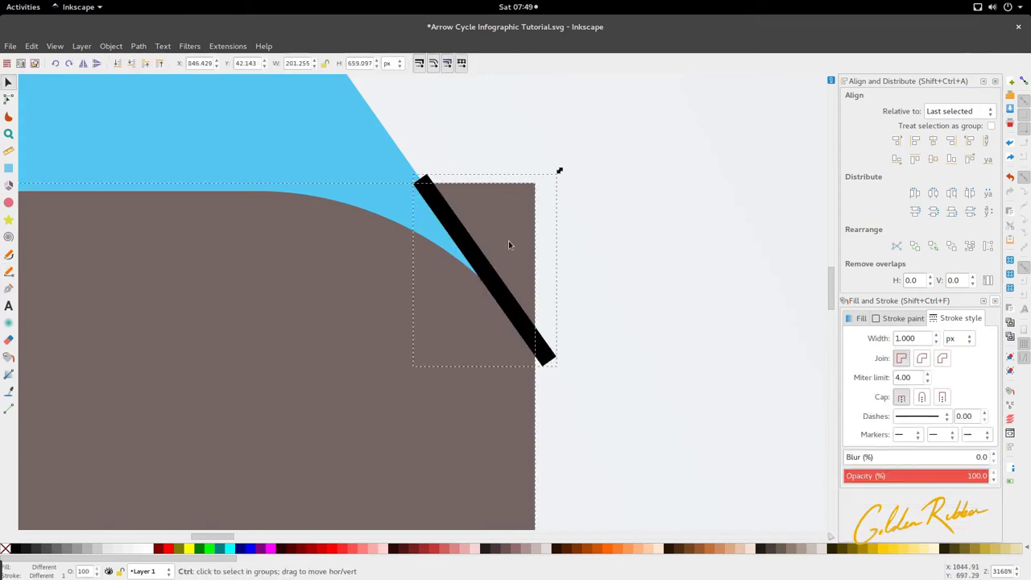
key(ctrl+slash)
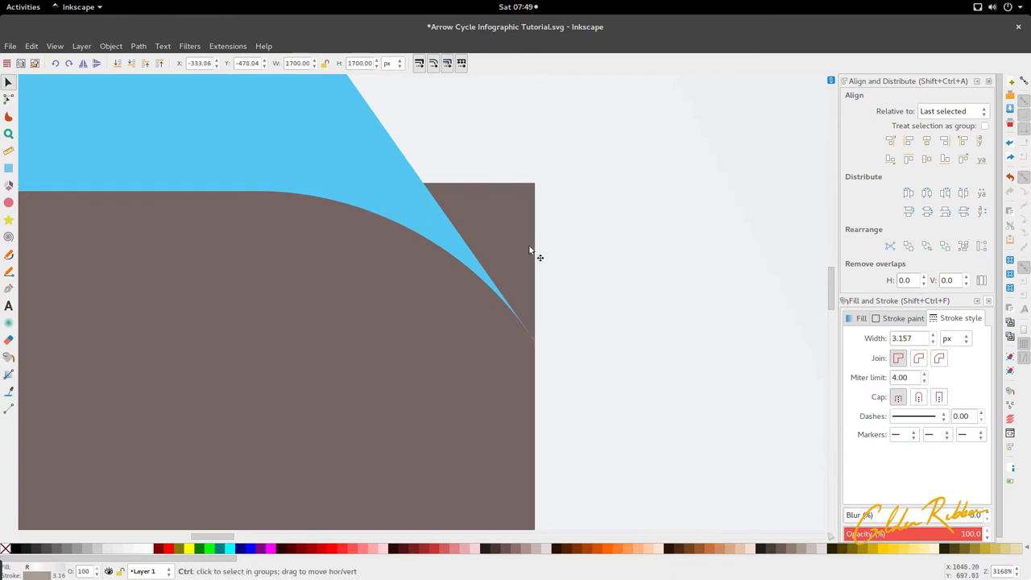
drag(529, 251, 663, 268)
scroll(408, 260, down, 8)
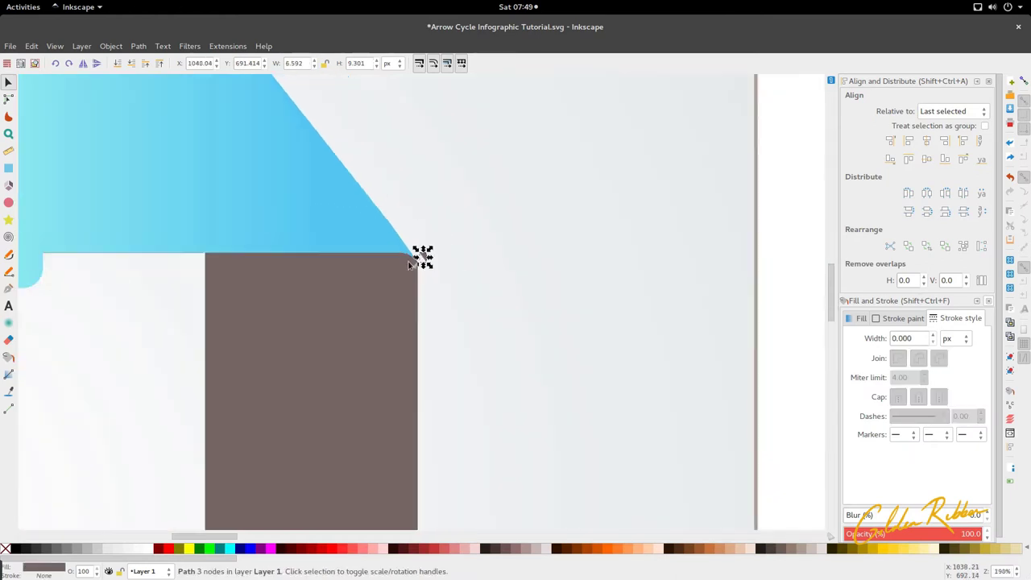
key(Escape)
Draw a straight line along the yellow arrow's slanted edge, crossing the lower-right corner of the bottom grey-brown band.
scroll(410, 260, down, 5)
scroll(407, 278, up, 4)
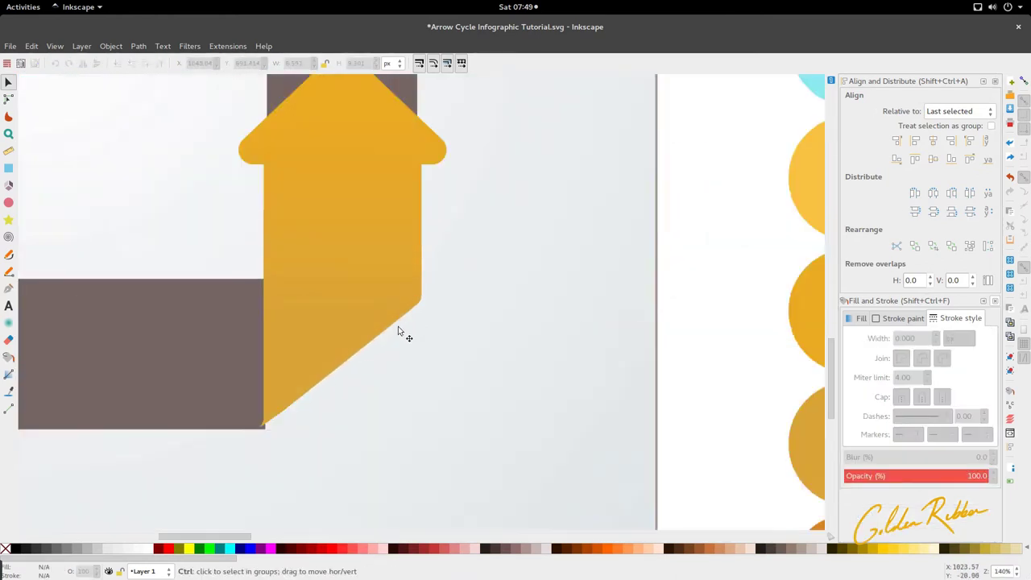
scroll(202, 468, up, 7)
key(p)
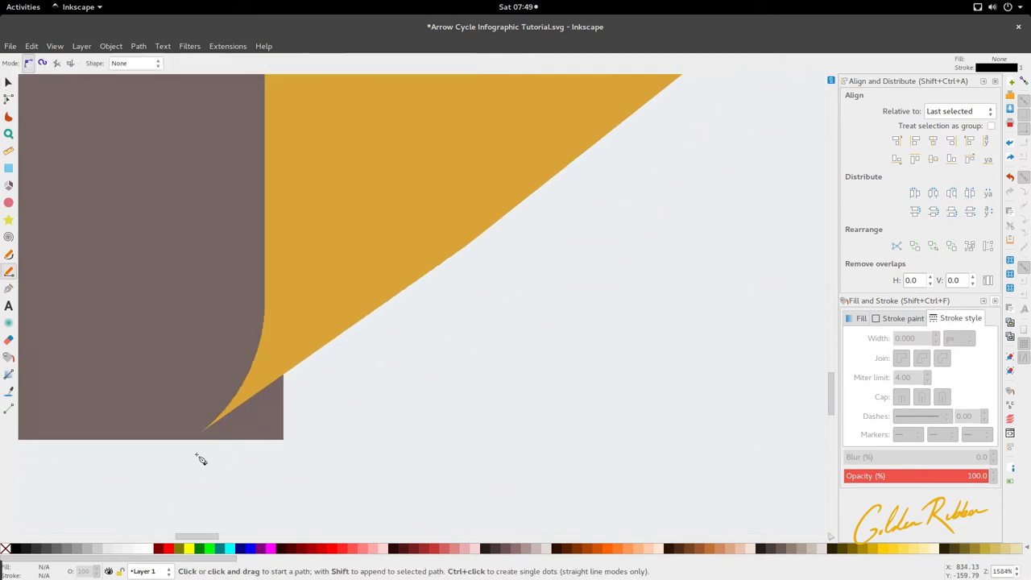
click(298, 364)
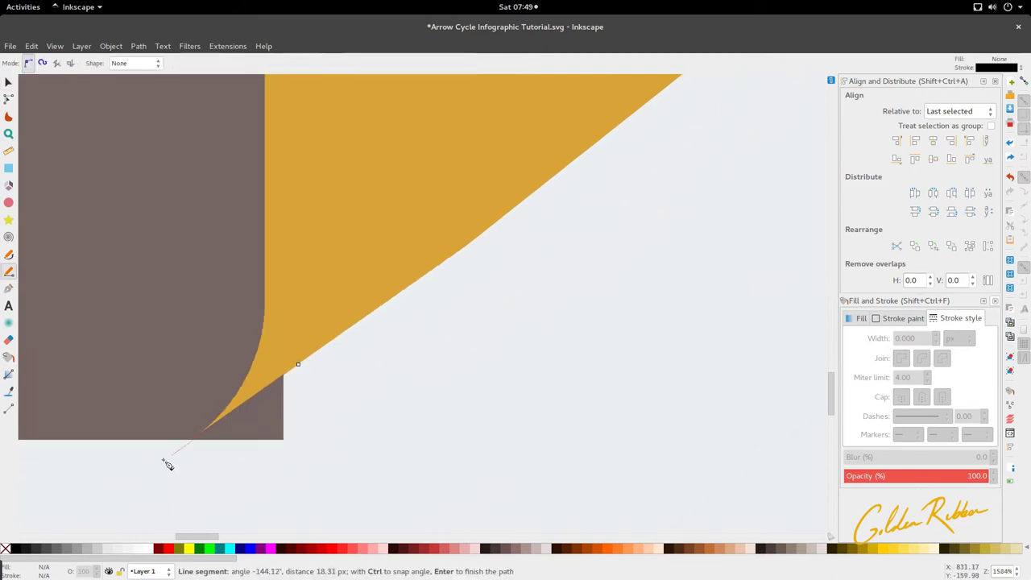
click(125, 493)
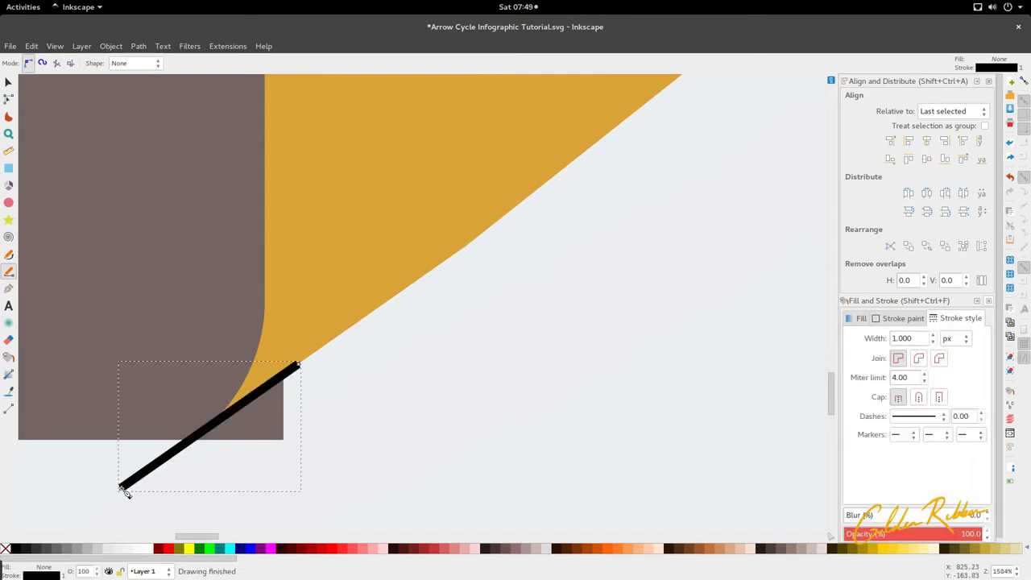
Divide the bottom band along the line, then move the separated lower-right corner piece away and delete it.
key(s)
shift+click(247, 421)
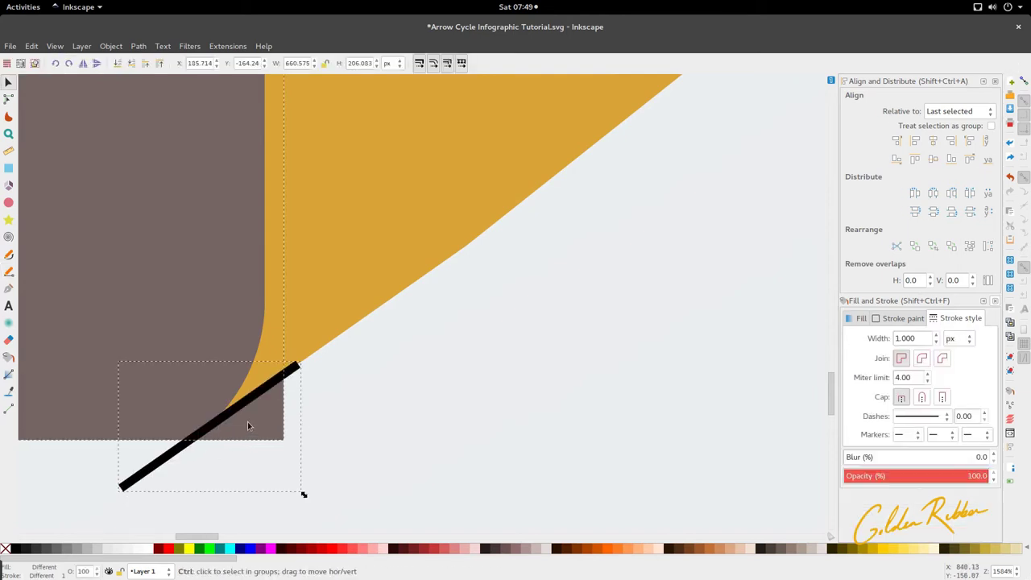
key(ctrl+slash)
click(241, 431)
drag(240, 431, 376, 438)
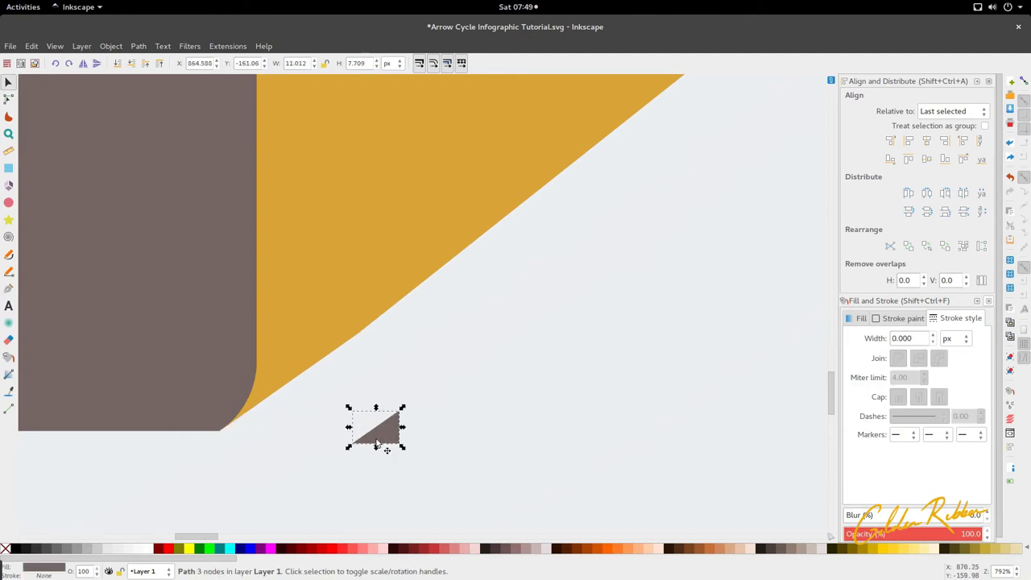
key(Delete)
Examine the trimmed band corners up close and the whole arrow cycle for a clean fit against the folds.
scroll(377, 438, down, 4)
scroll(375, 442, down, 4)
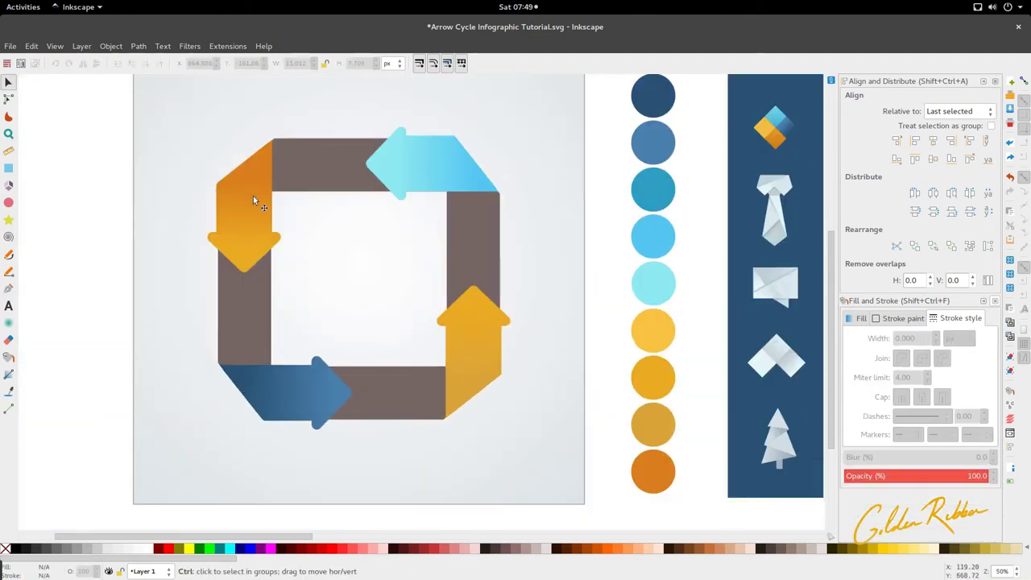
scroll(266, 145, up, 8)
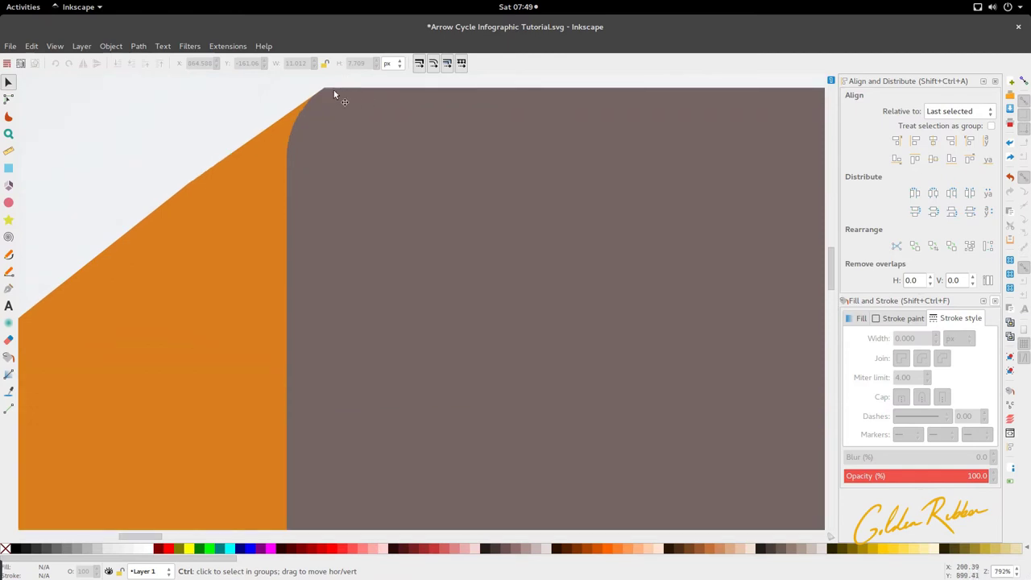
scroll(333, 90, down, 9)
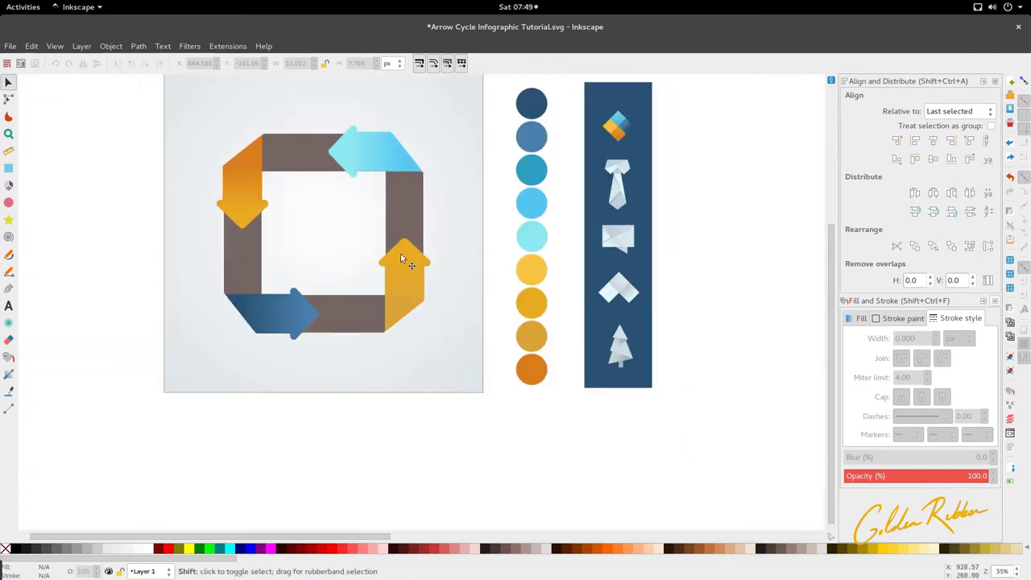
scroll(401, 257, left, 3)
scroll(401, 258, up, 1)
scroll(400, 258, right, 3)
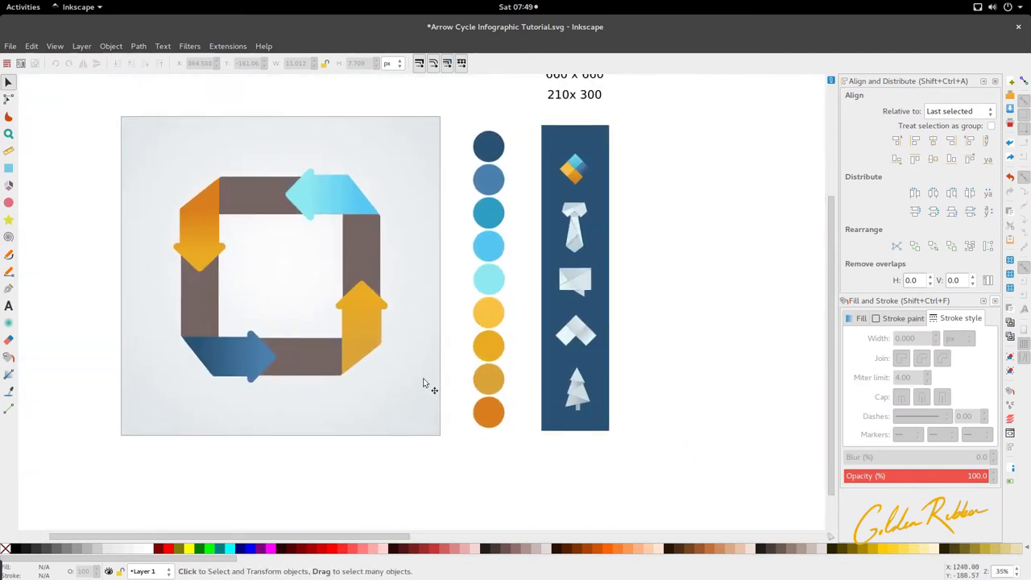
scroll(510, 323, down, 1)
scroll(442, 323, down, 2)
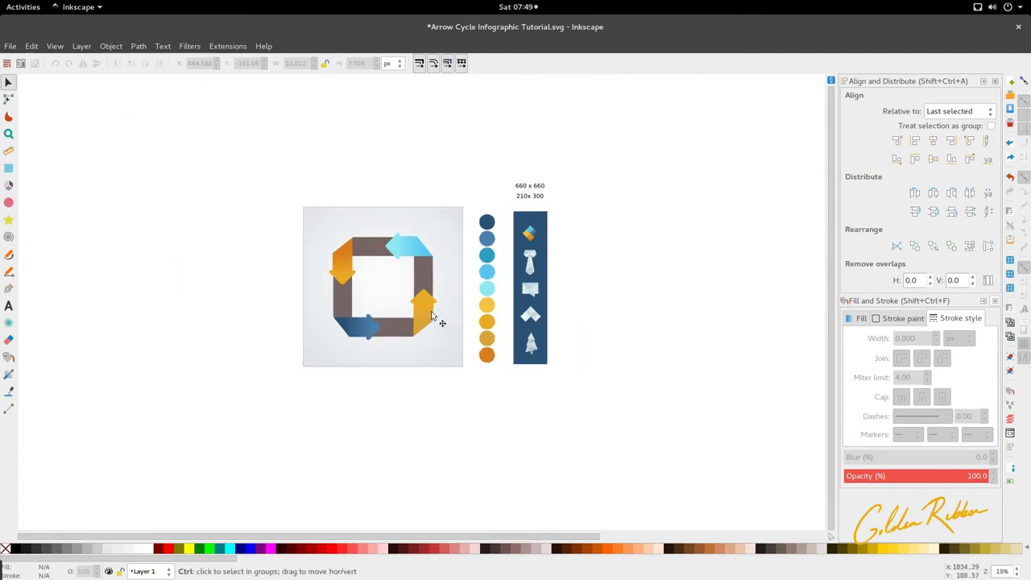
Move the left band of the finished reference infographic aside to inspect it, then undo the move.
scroll(427, 229, up, 4)
click(427, 230)
scroll(274, 246, down, 5)
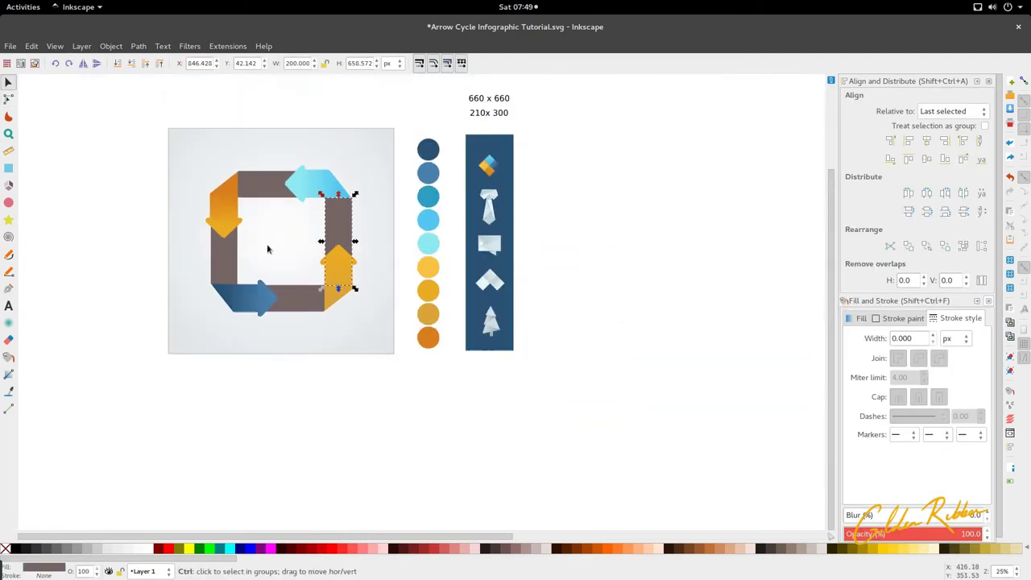
scroll(268, 252, down, 1)
scroll(323, 317, up, 6)
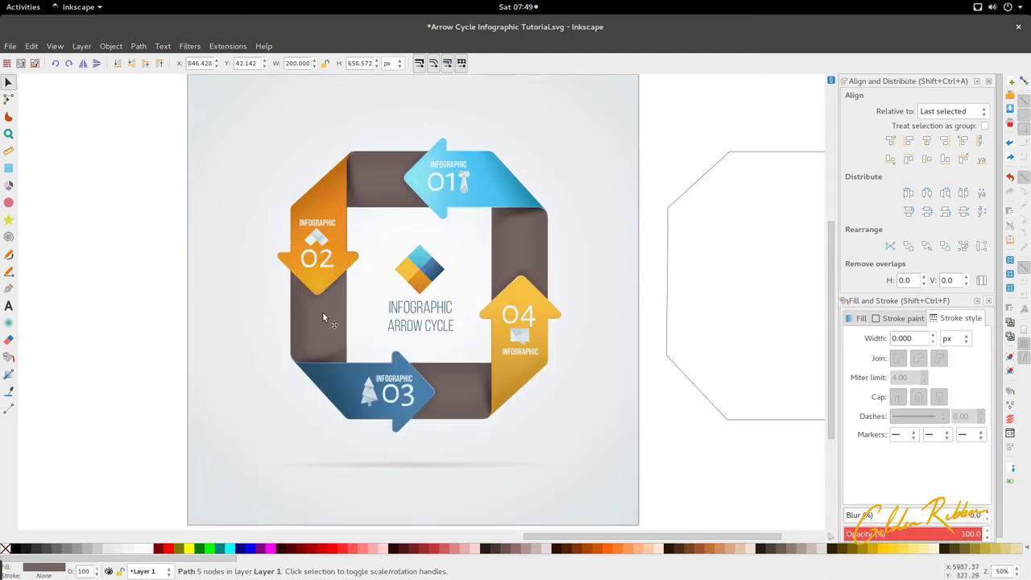
drag(335, 326, 256, 328)
key(ctrl+z)
scroll(331, 308, down, 3)
scroll(334, 311, left, 10)
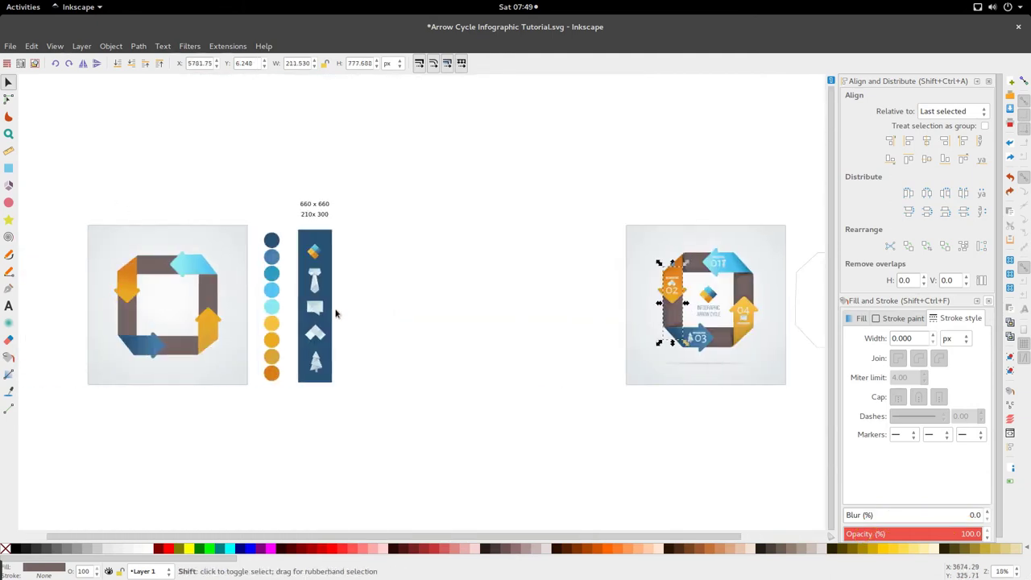
Duplicate the left grey-brown band, raise the copy to the top and move it horizontally outside the cycle, to X -297.07 px.
scroll(328, 326, up, 5)
click(332, 266)
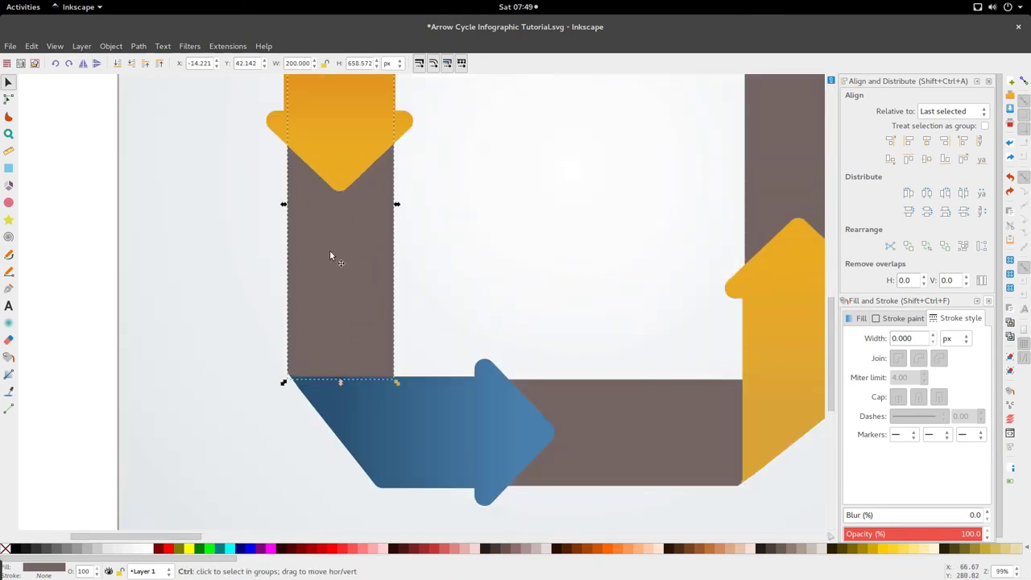
scroll(330, 256, down, 3)
scroll(328, 258, up, 2)
scroll(329, 259, up, 3)
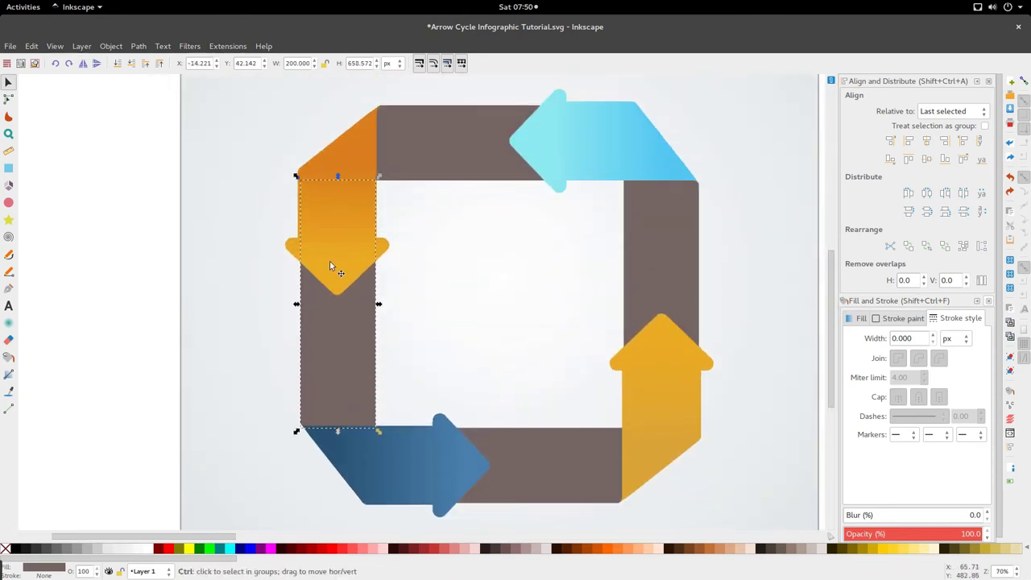
scroll(329, 261, up, 4)
scroll(332, 260, down, 4)
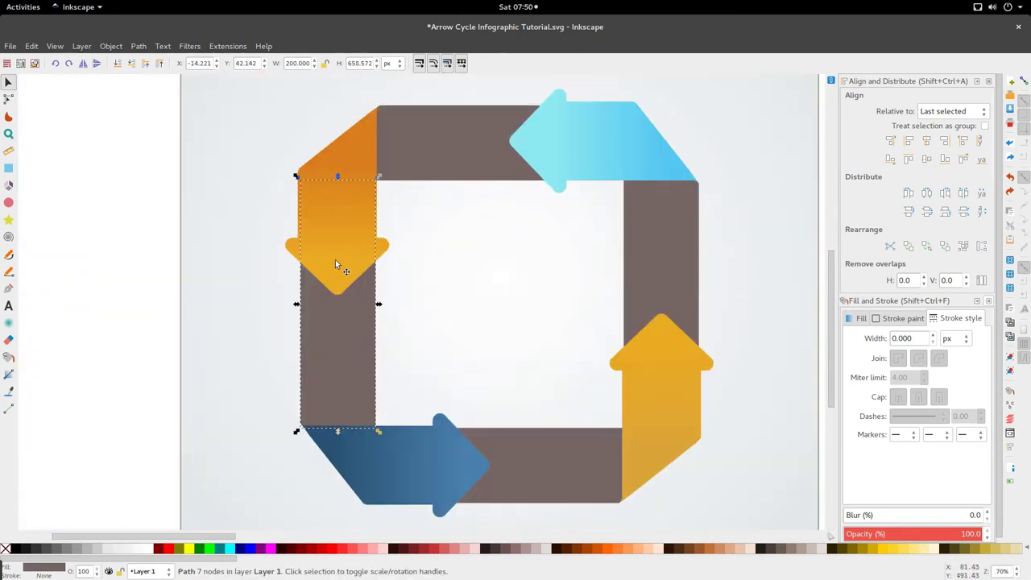
key(Home)
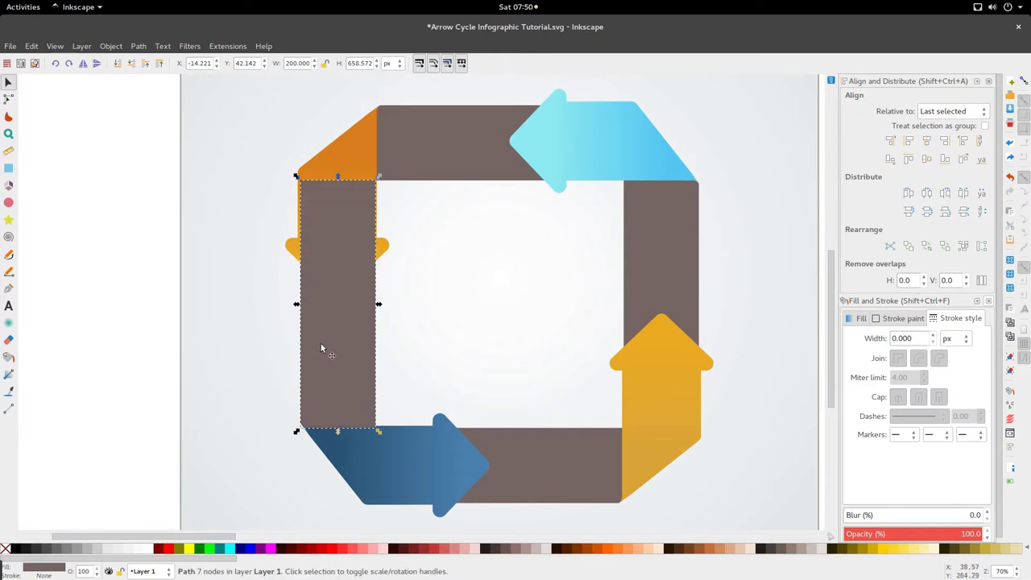
key(ctrl)
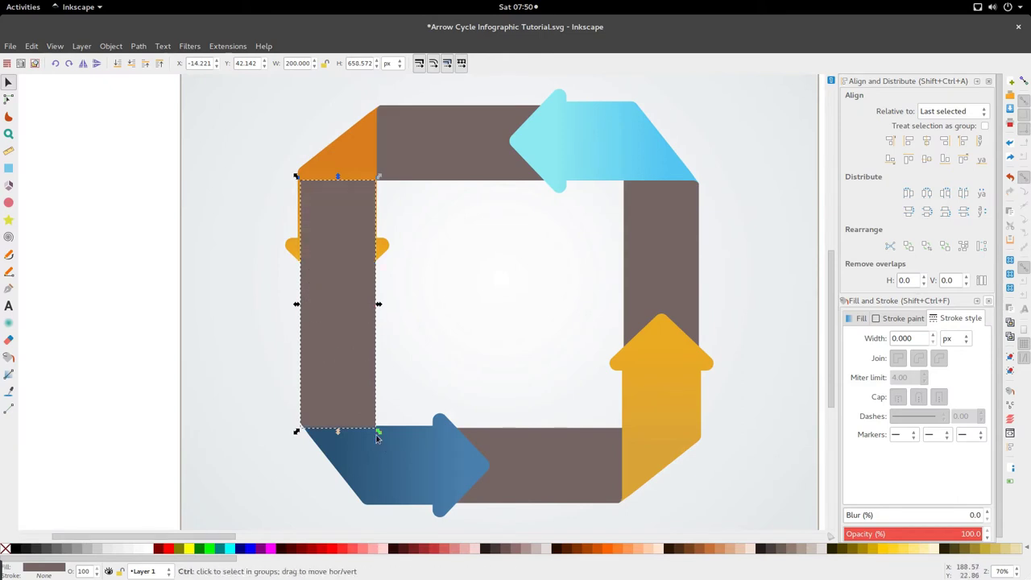
drag(379, 435, 253, 408)
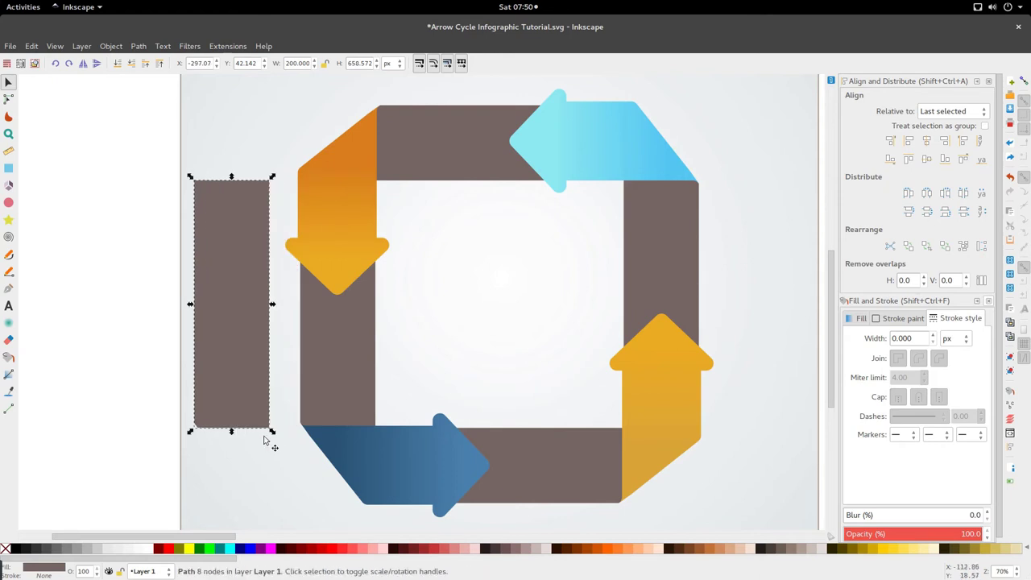
Duplicate the moved band copy in place and fill the duplicate with the blue picked from the dark-blue arrow.
drag(272, 433, 267, 429)
key(Escape)
key(d)
click(387, 451)
key(d)
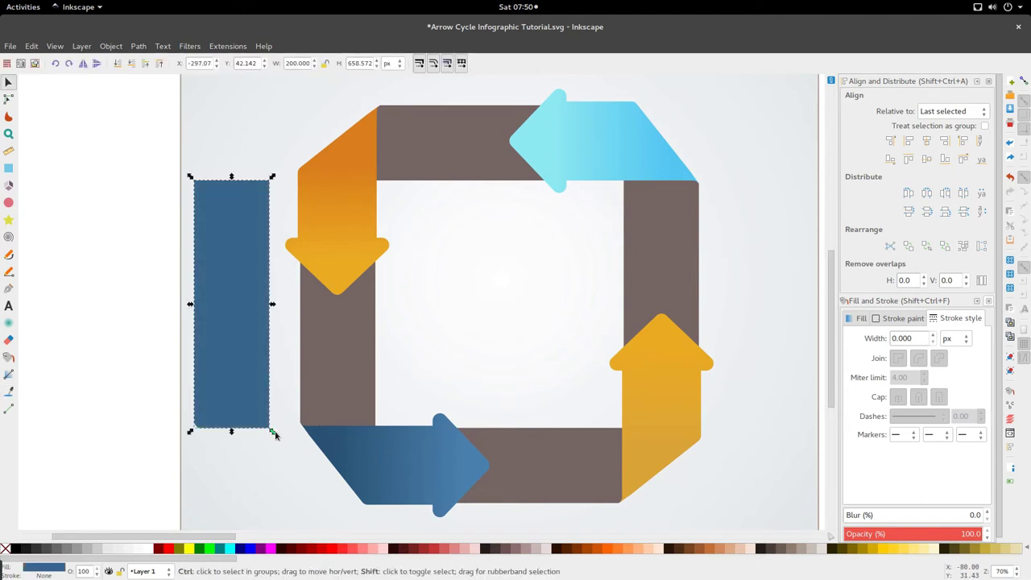
Shrink the blue duplicate around its centre to about 149 × 609 px, leaving a narrow margin inside the grey-brown band copy.
drag(274, 435, 268, 429)
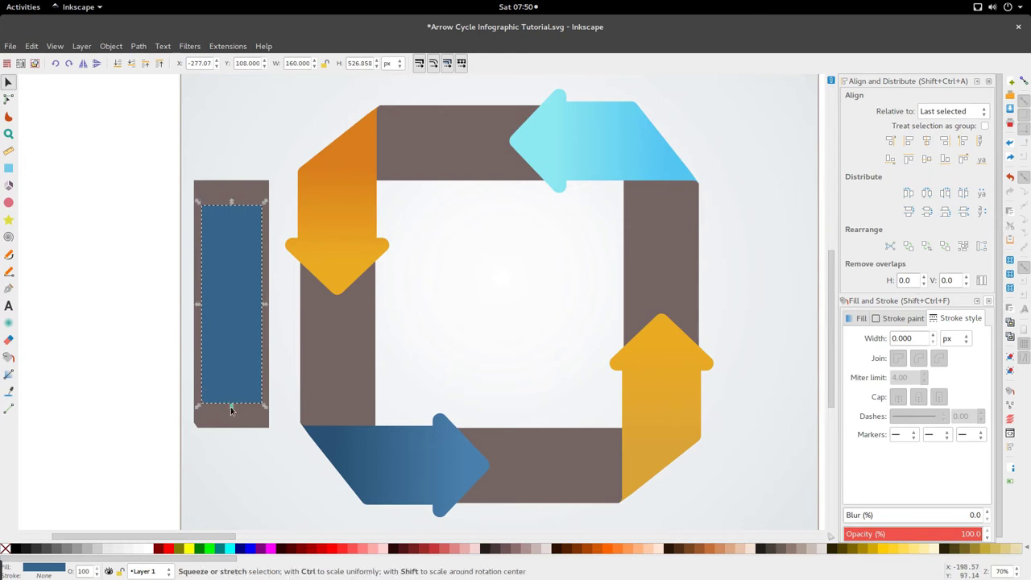
key(shift)
drag(231, 409, 232, 427)
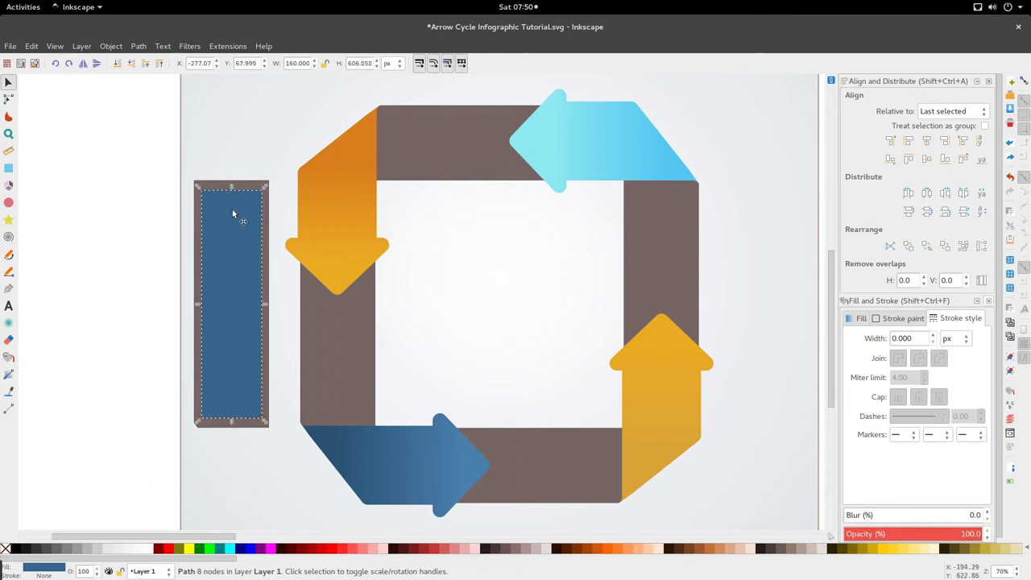
key(shift)
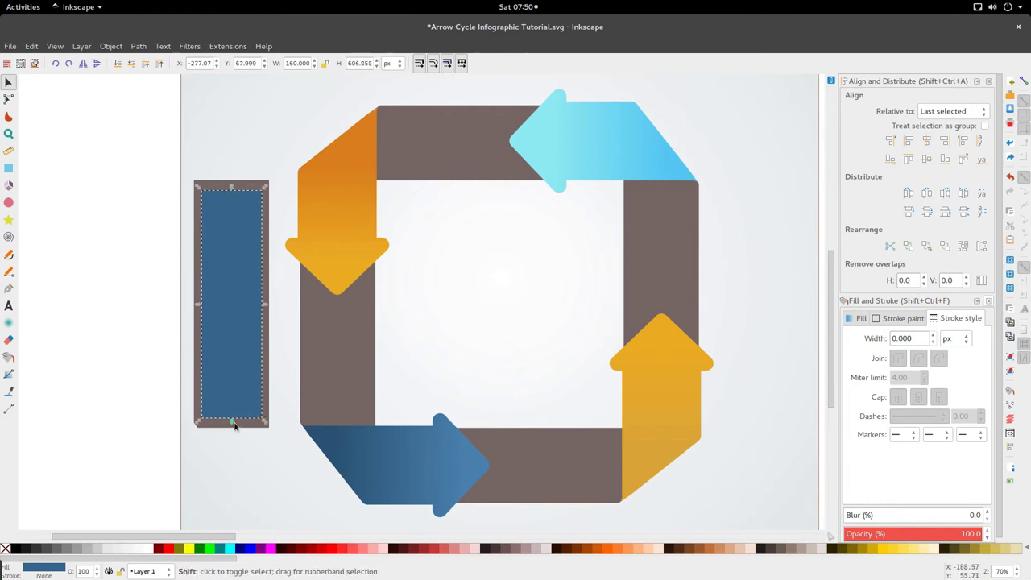
drag(233, 427, 263, 418)
drag(230, 417, 232, 426)
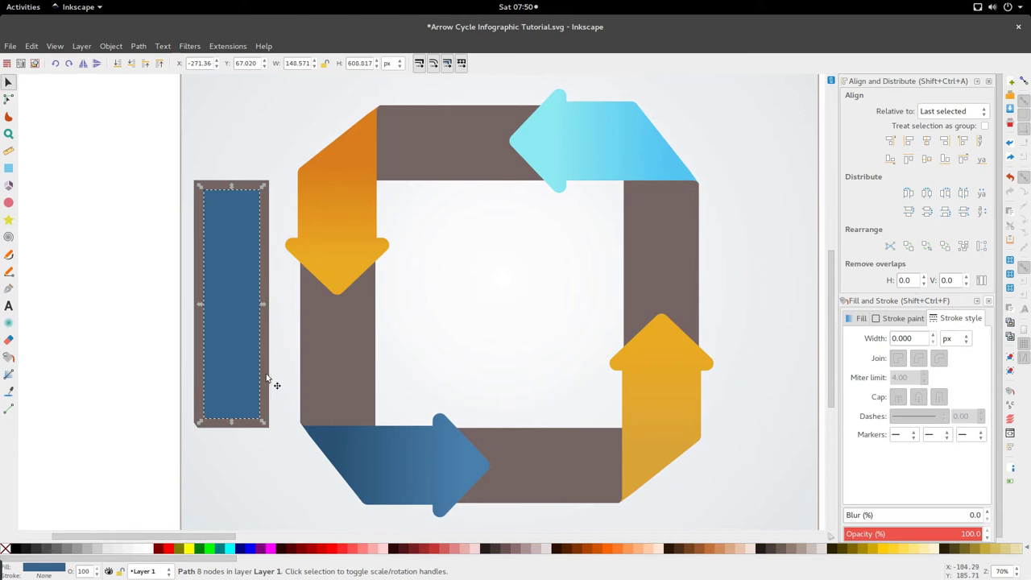
Subtract the blue shape from the grey-brown band copy with Difference to make a hollow frame.
key(shift)
shift+click(267, 377)
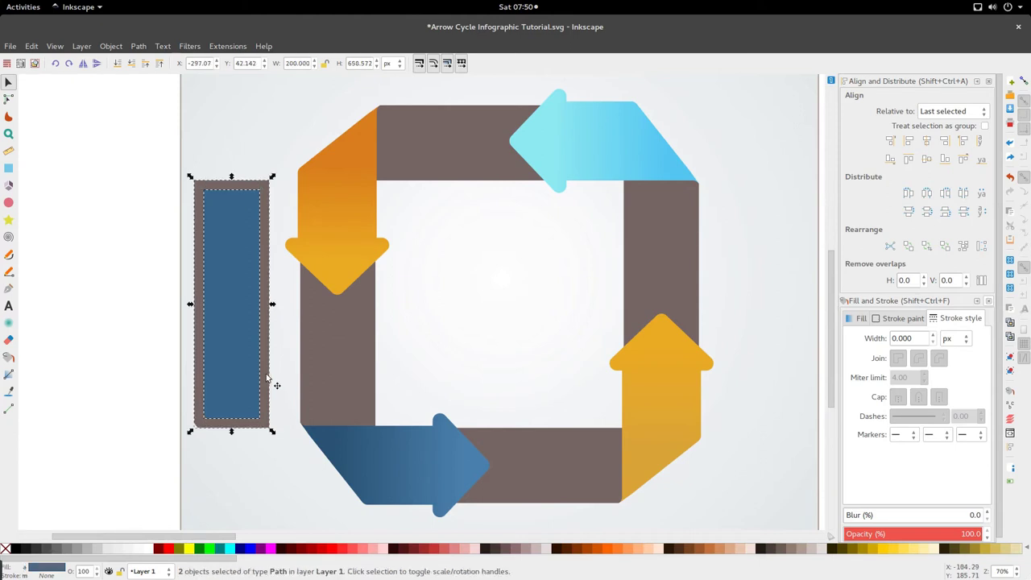
click(138, 46)
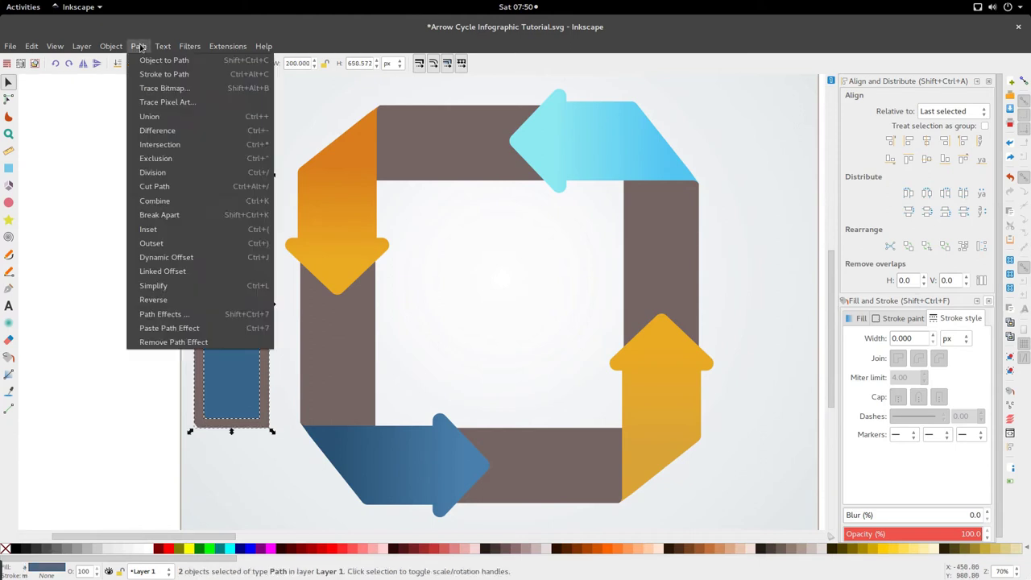
click(157, 131)
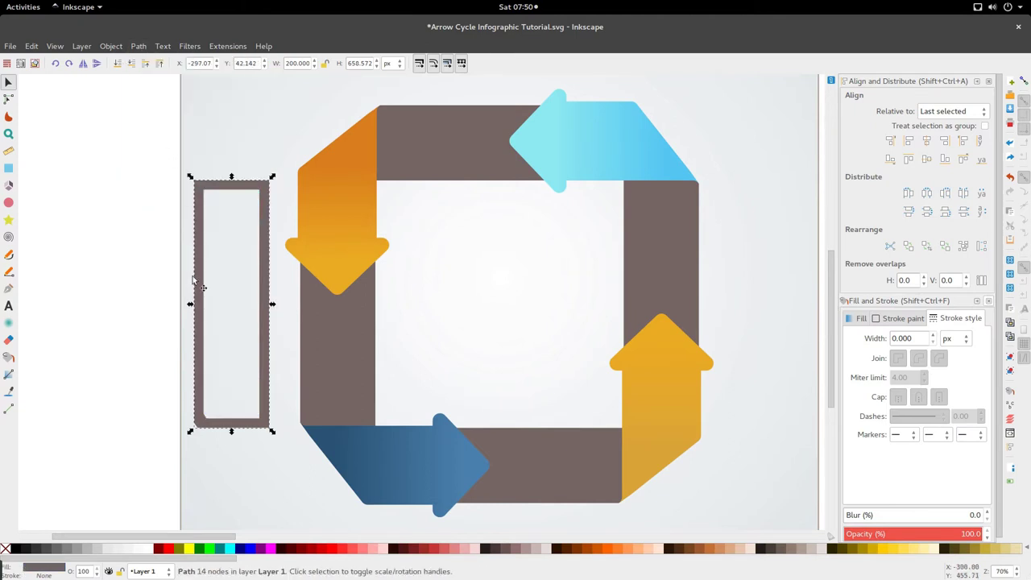
Undo the Difference that hollowed the frame, and duplicate the outer grey-brown band copy in place.
key(ctrl+z)
click(269, 311)
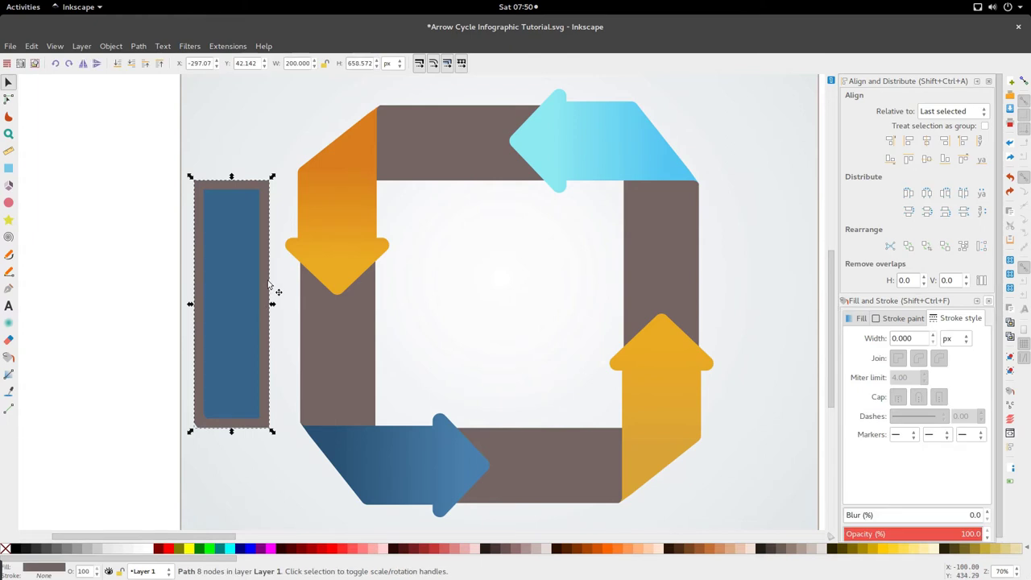
key(ctrl+z)
drag(270, 286, 147, 299)
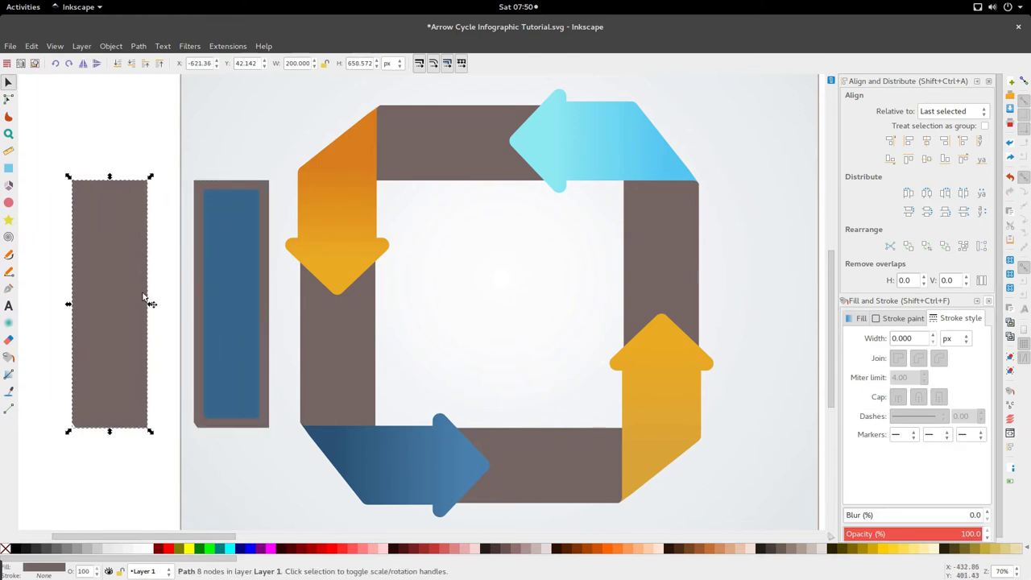
key(ctrl+z)
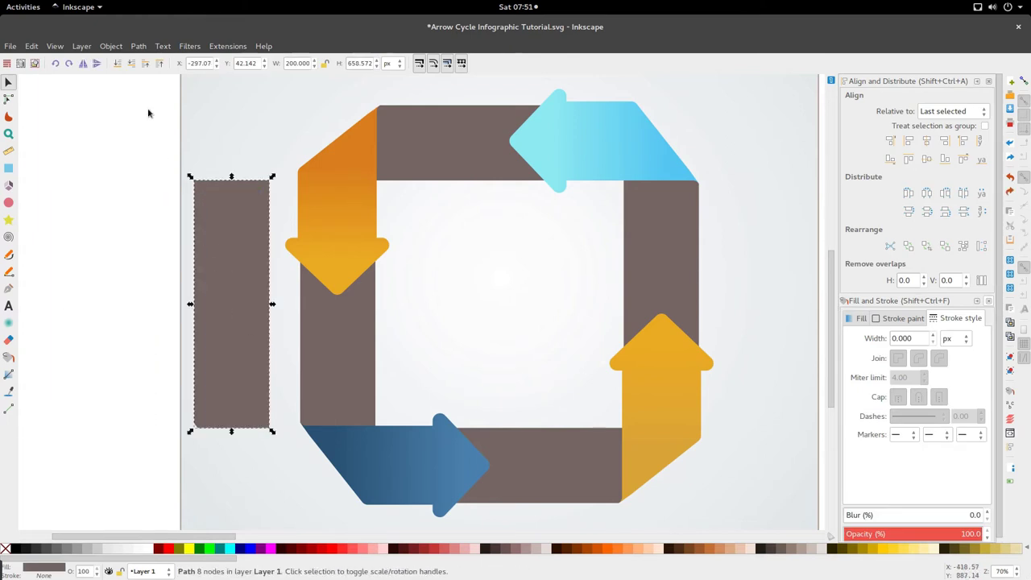
Lower the new duplicate beneath the grey-brown band copy and fill it with the orange picked from an arrow.
click(131, 63)
key(d)
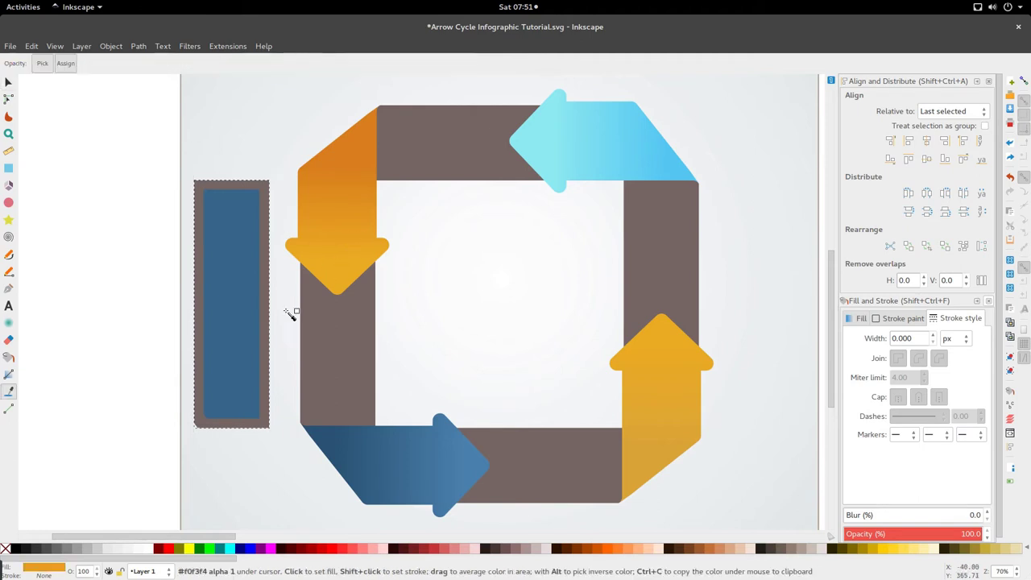
key(d)
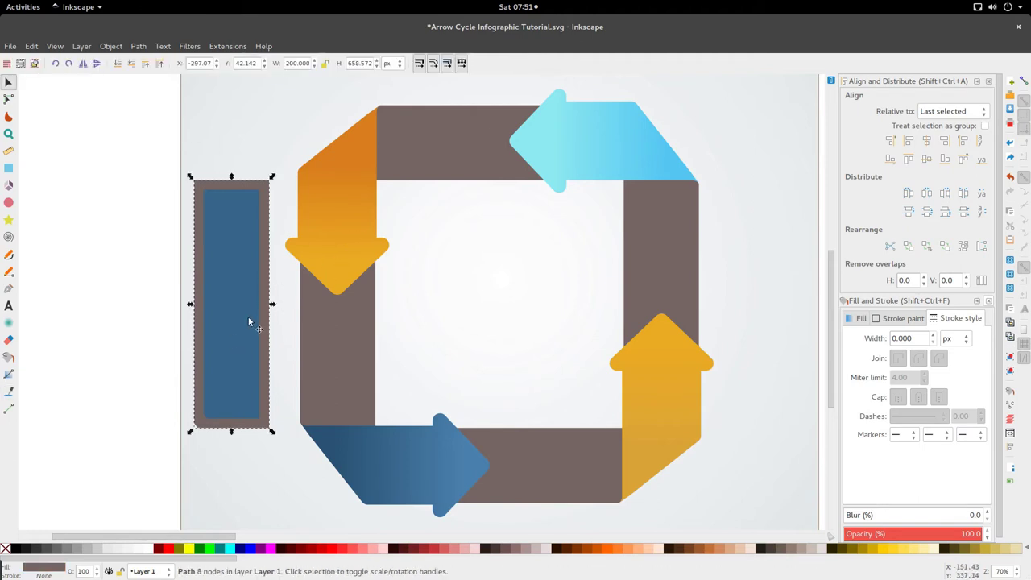
Subtract the blue shape from the upper grey-brown band copy with Difference, leaving a hollow frame over the orange shape.
shift+click(243, 321)
click(139, 46)
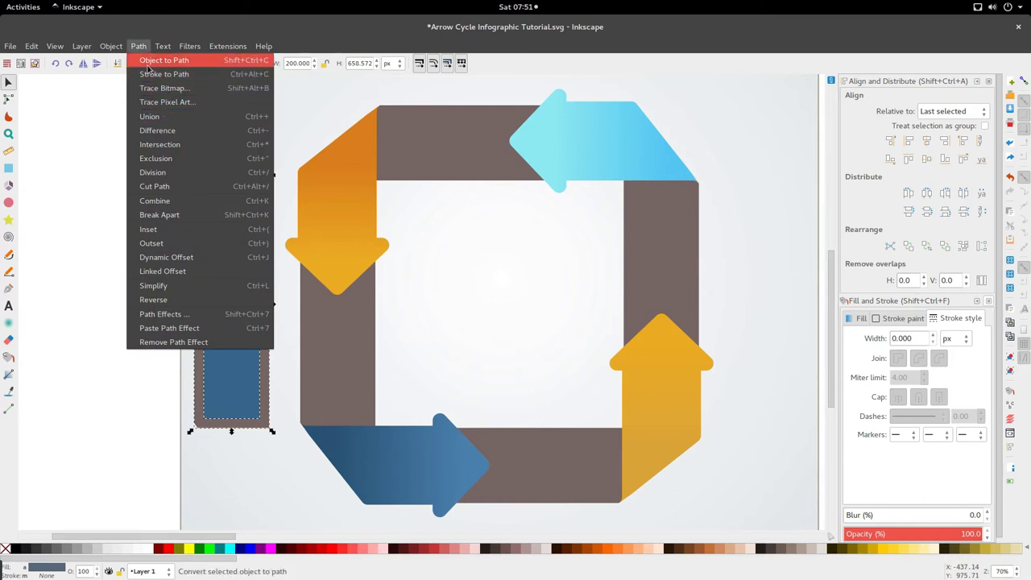
click(149, 117)
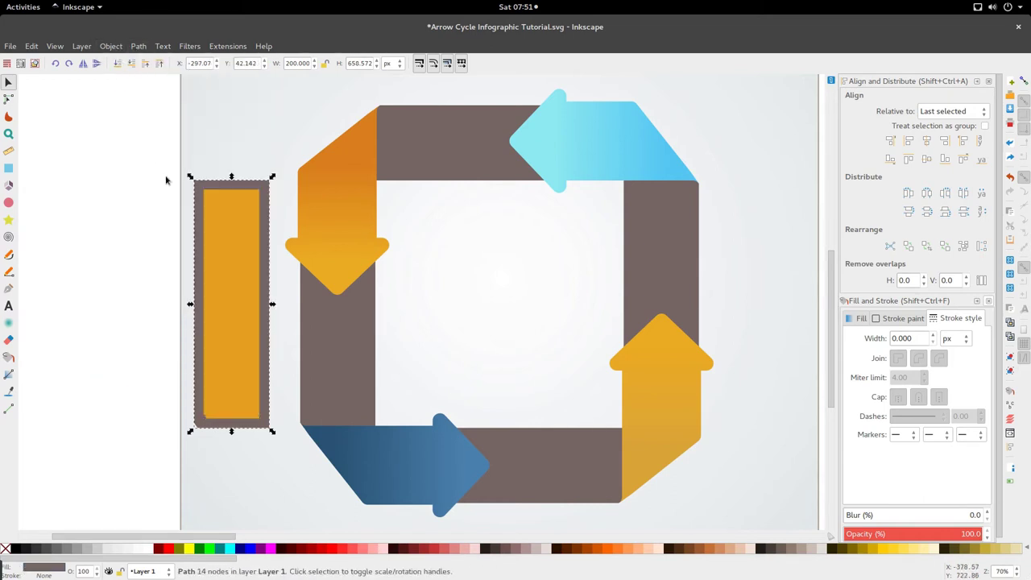
drag(198, 334, 125, 341)
key(z)
key(s)
scroll(243, 336, down, 8)
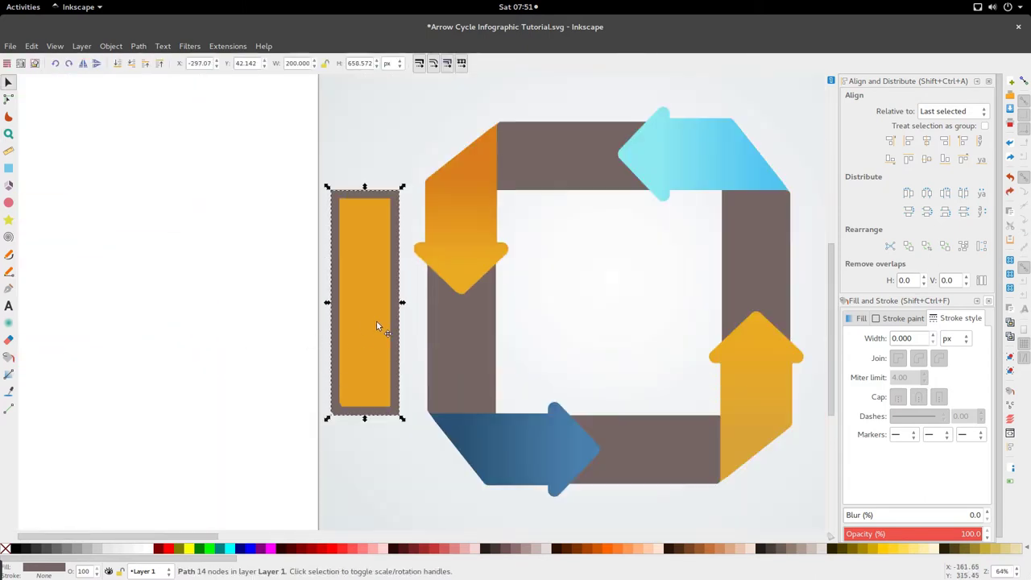
click(377, 325)
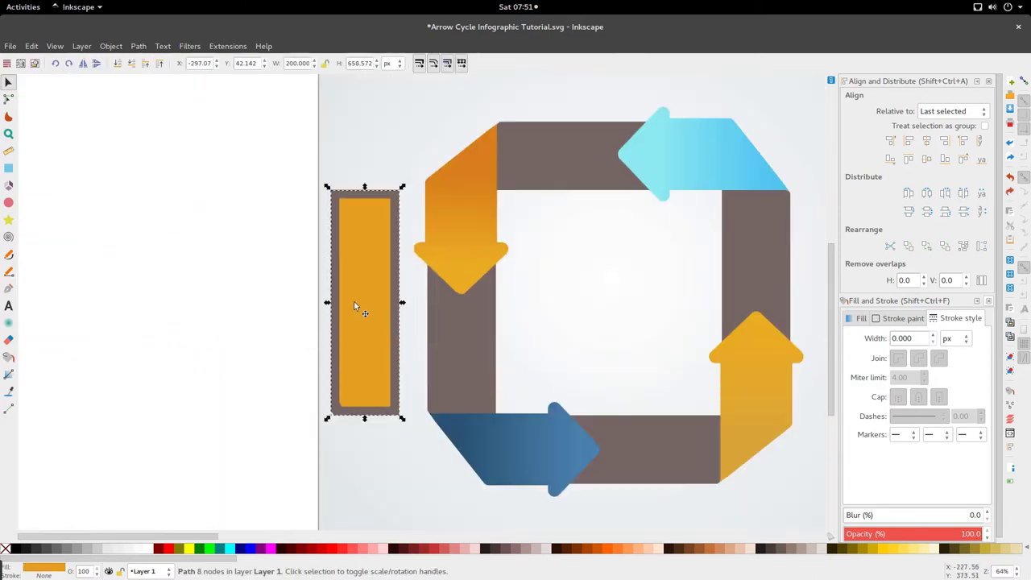
scroll(357, 321, up, 3)
scroll(357, 320, down, 2)
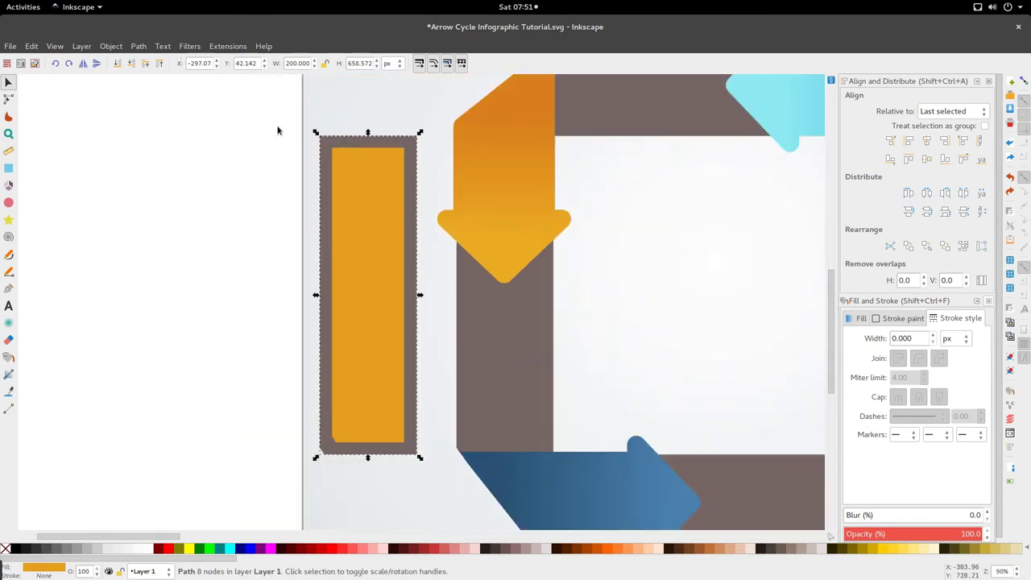
click(145, 63)
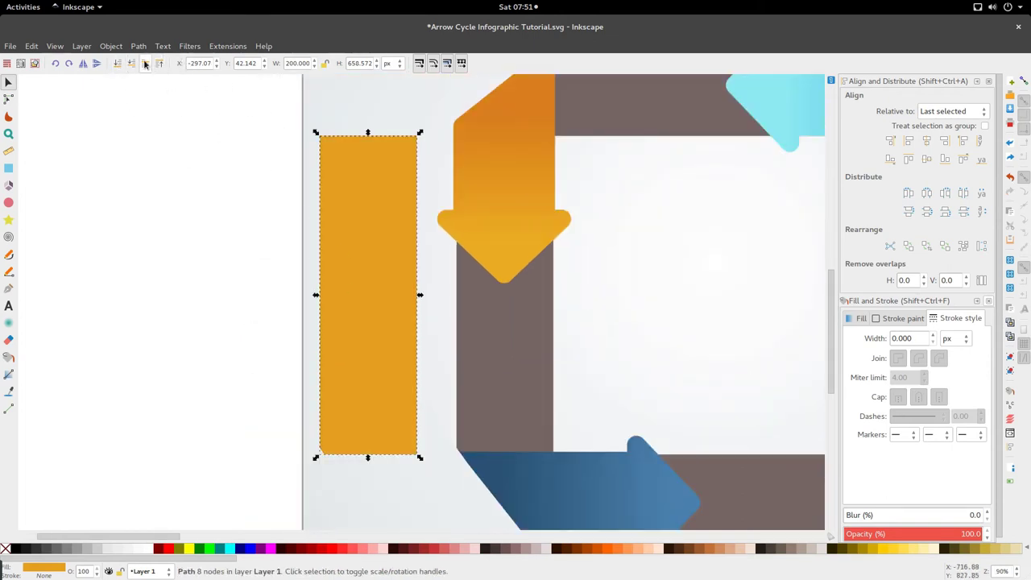
drag(355, 205, 297, 208)
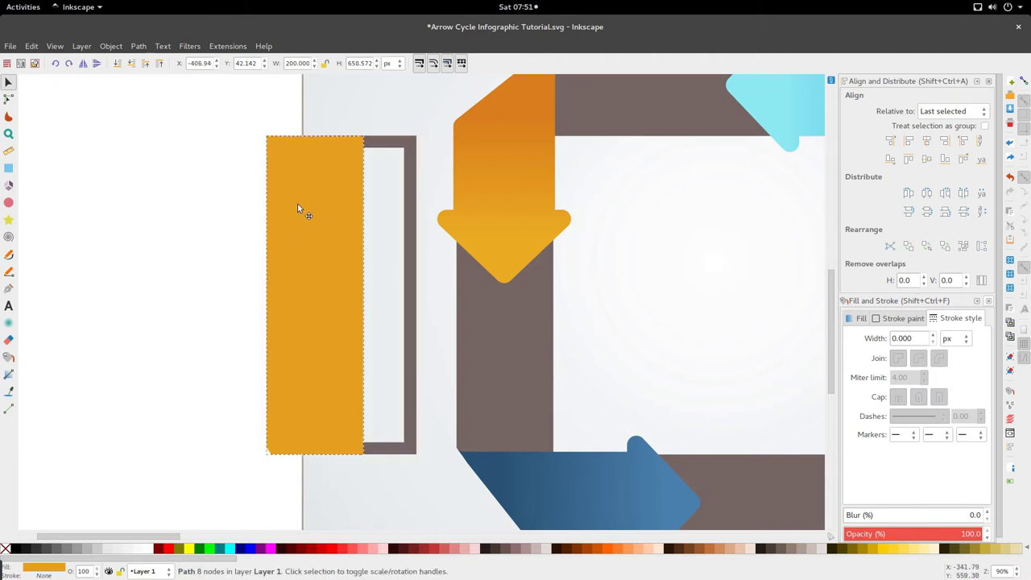
key(ctrl+z)
key(ctrl+z)
Raise the orange shape to the top, above the hollow frame, and clip the frame with it at X -297.07 px.
click(406, 192)
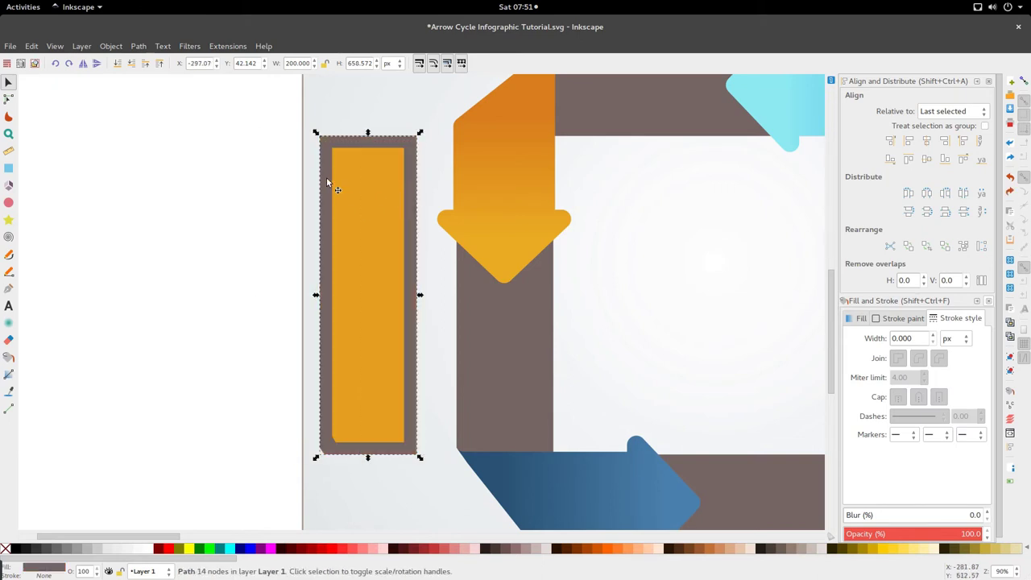
click(338, 203)
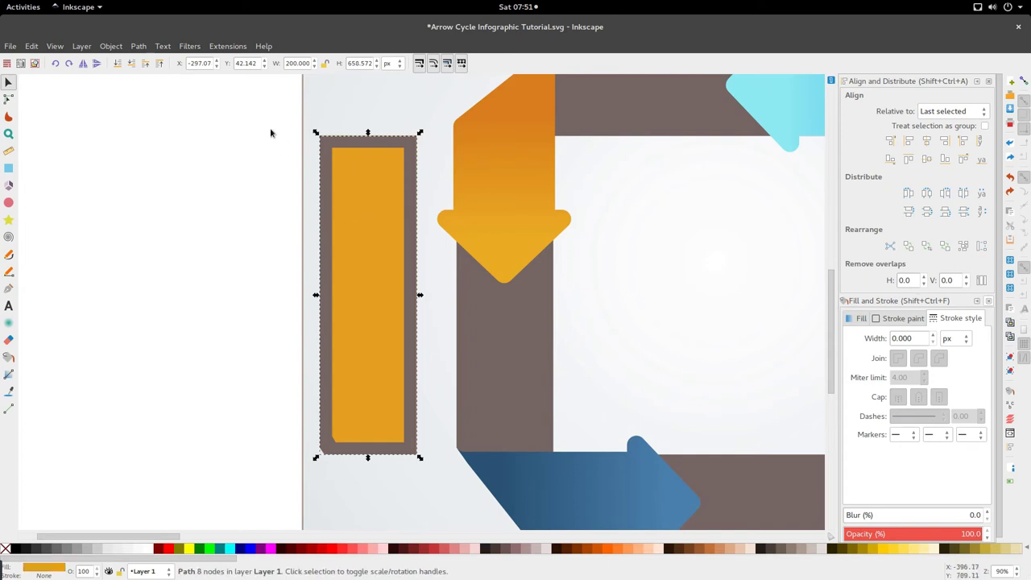
click(159, 66)
drag(393, 245, 324, 256)
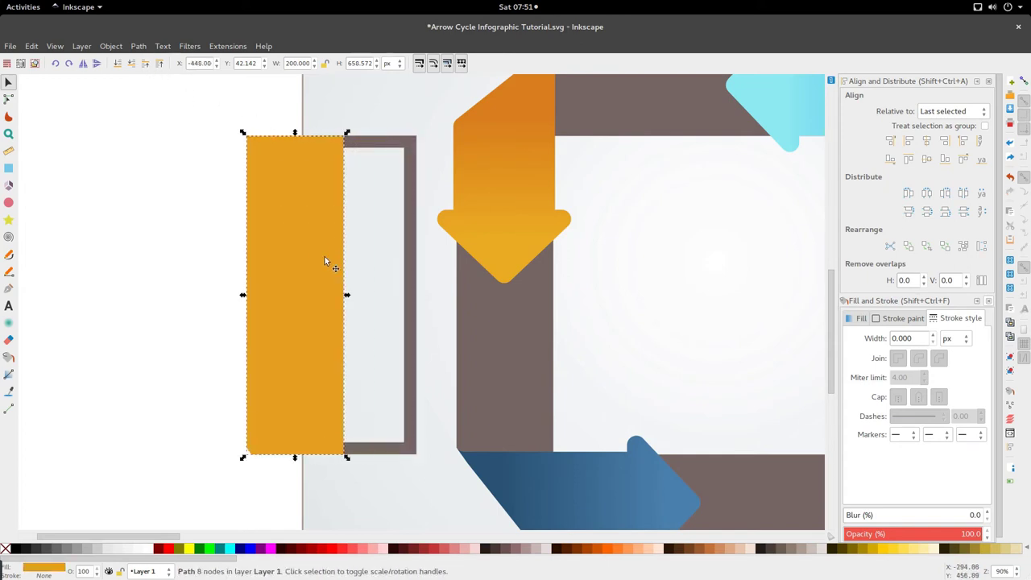
click(411, 354)
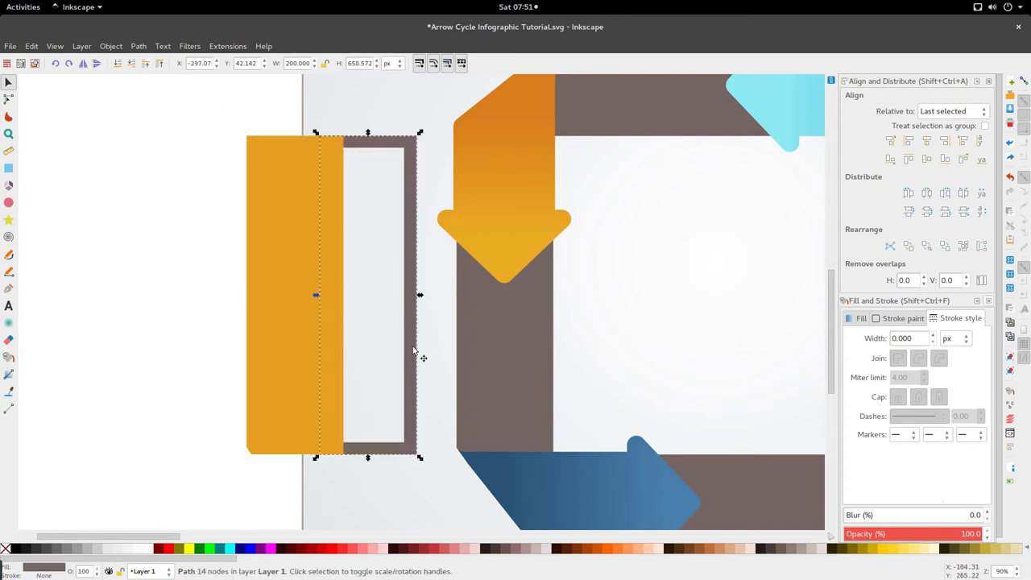
shift+click(295, 320)
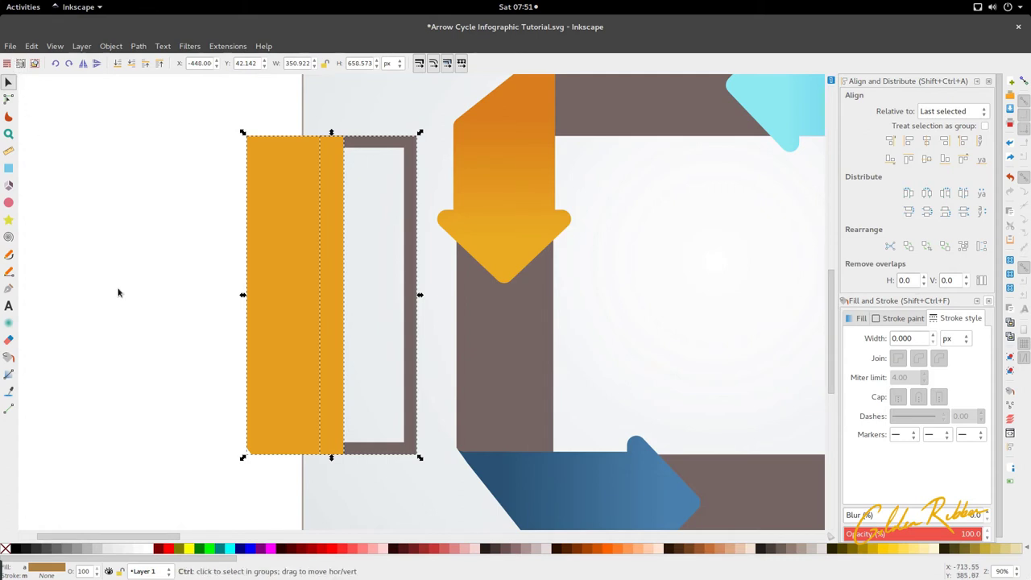
drag(251, 359, 309, 360)
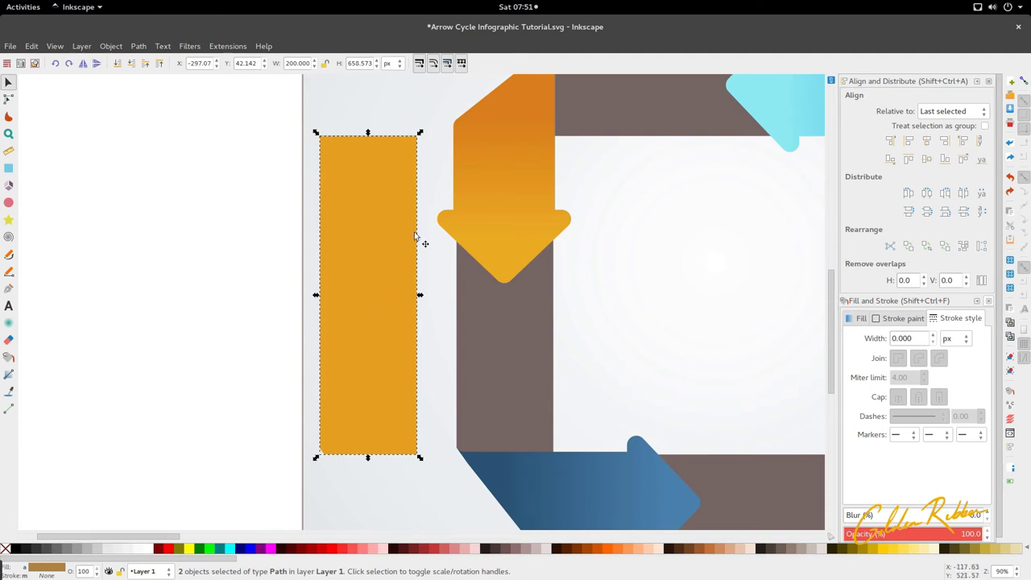
right_click(388, 304)
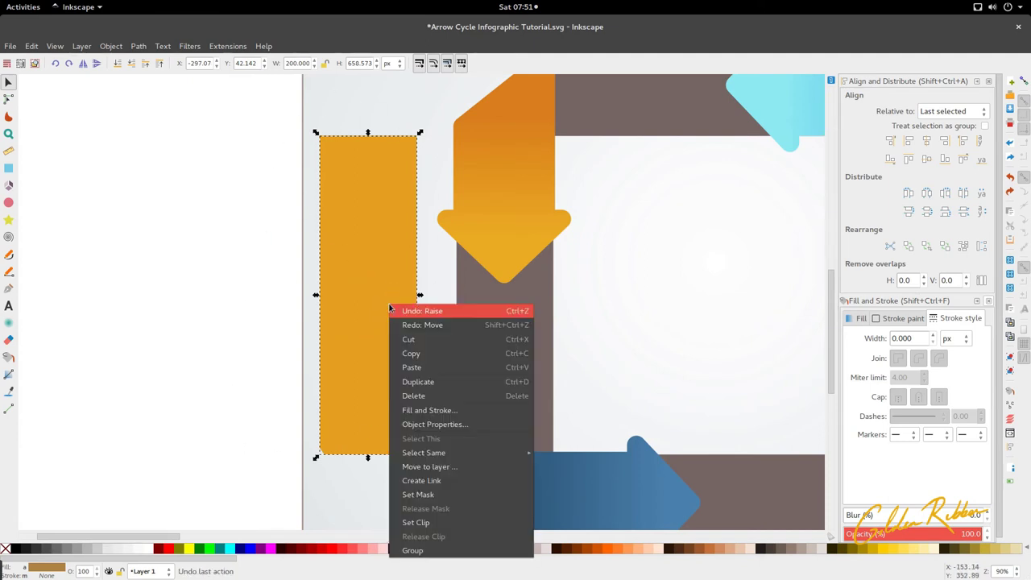
click(431, 523)
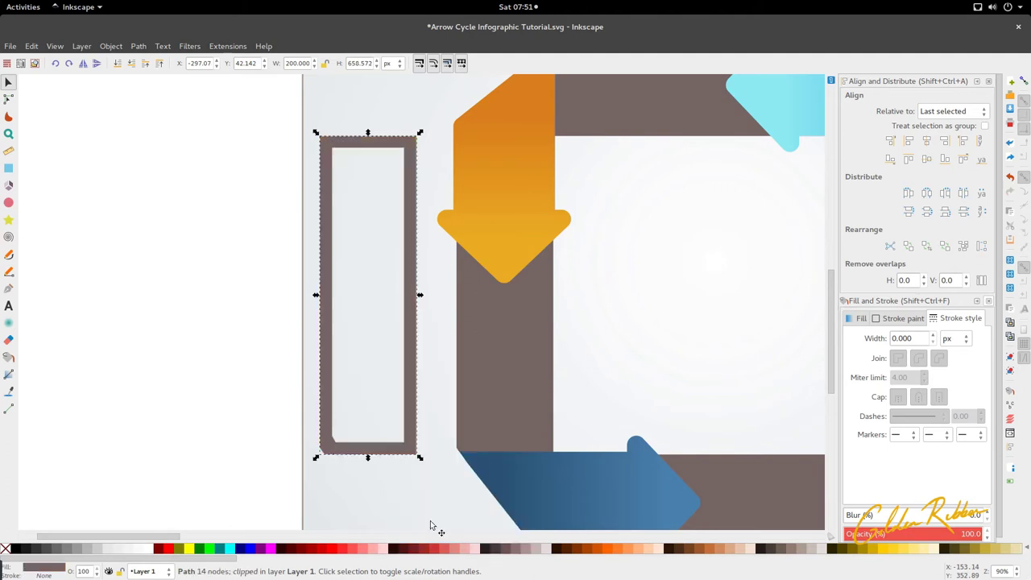
Move the clipped frame onto the left grey-brown band at X -14.099, Y 46.581 px and lower it beneath the orange arrow.
scroll(395, 417, down, 2)
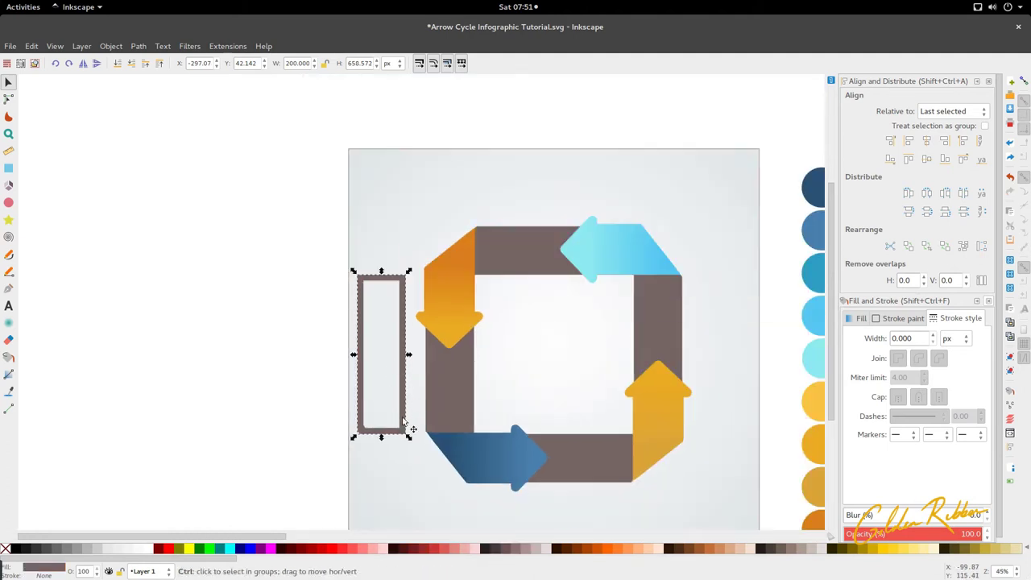
scroll(405, 423, up, 2)
drag(403, 433, 533, 441)
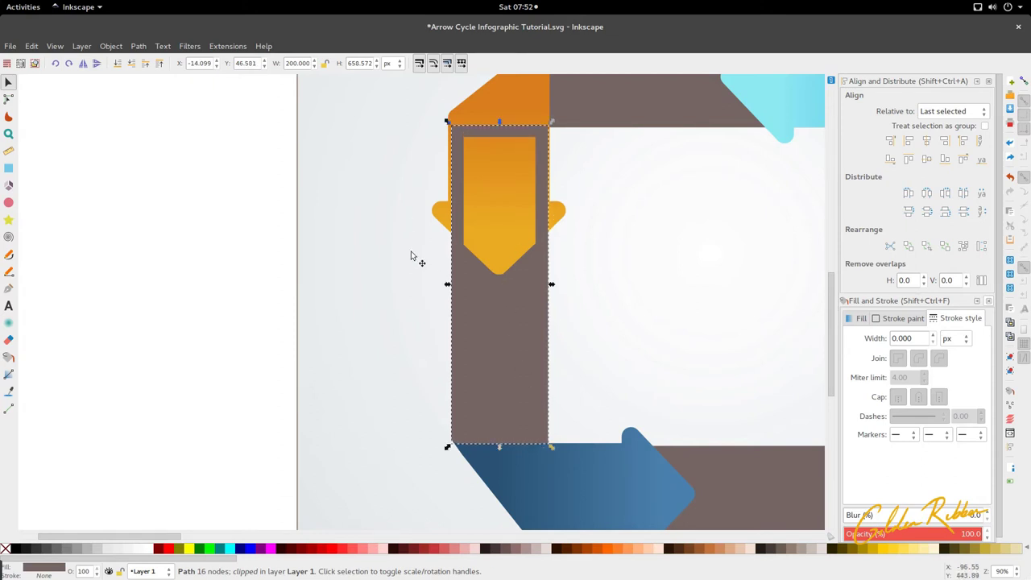
click(456, 206)
click(132, 63)
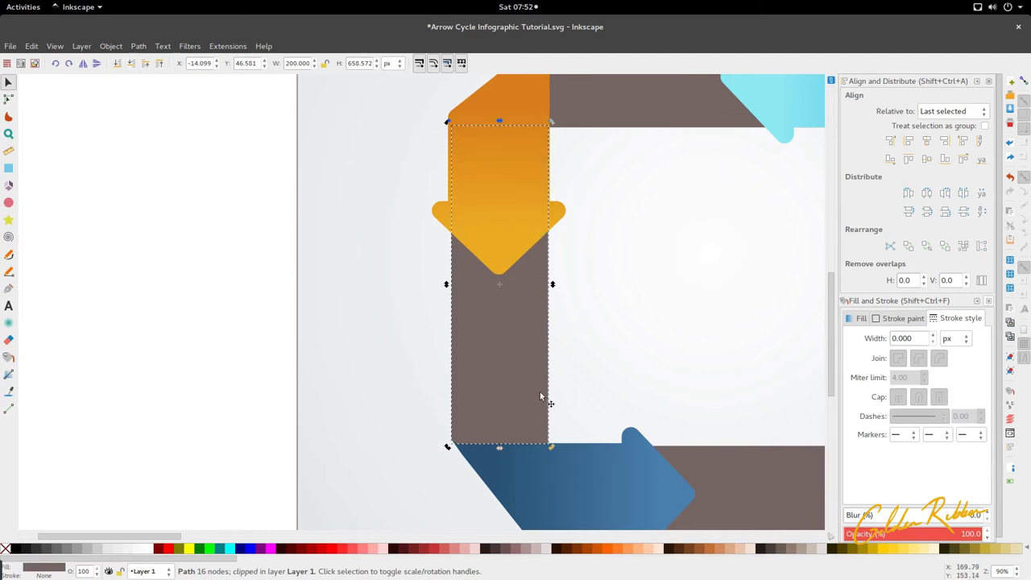
Darken the clipped frame's flat fill to HSL lightness 94, giving colour 655757ff.
scroll(357, 362, down, 2)
scroll(357, 361, right, 3)
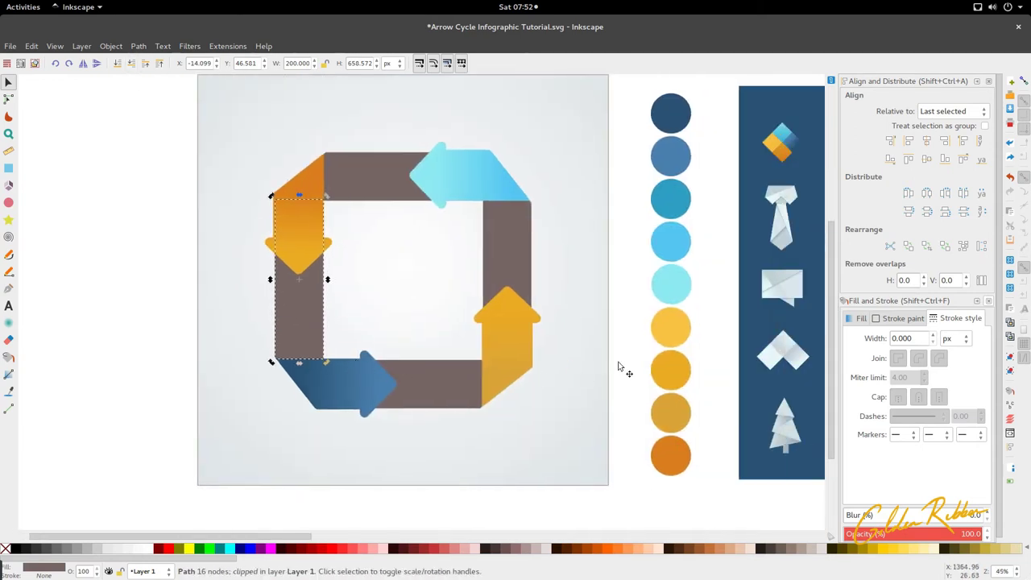
scroll(887, 299, down, 1)
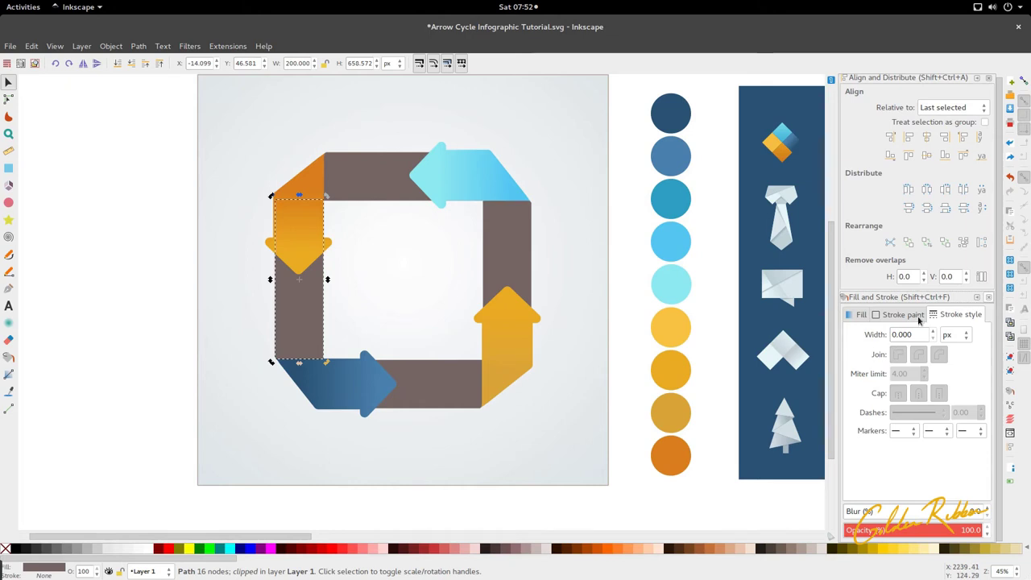
click(861, 314)
click(896, 419)
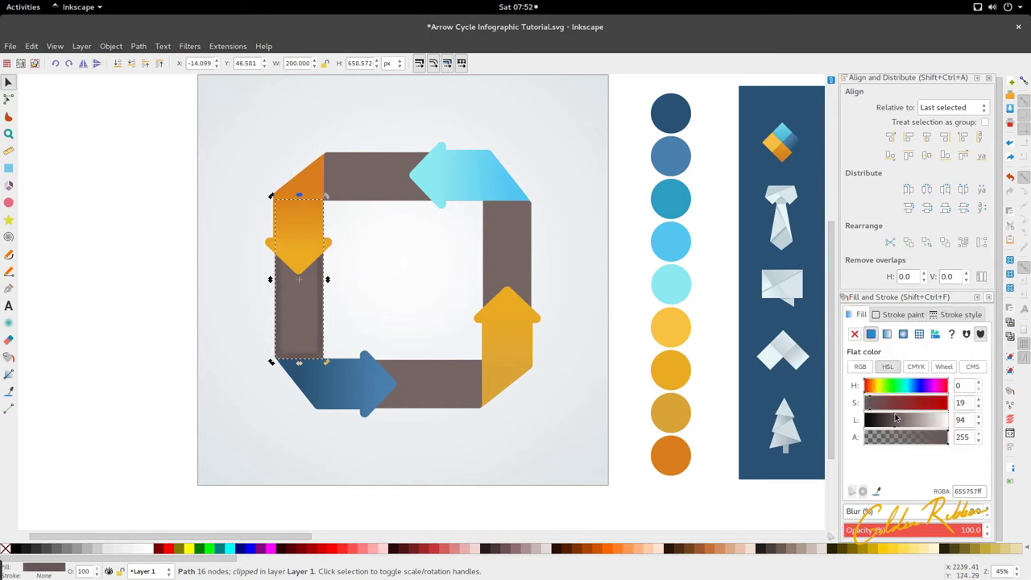
Blur the darker clipped frame slightly so it forms a soft inner shadow along the left band's edges.
scroll(282, 344, up, 2)
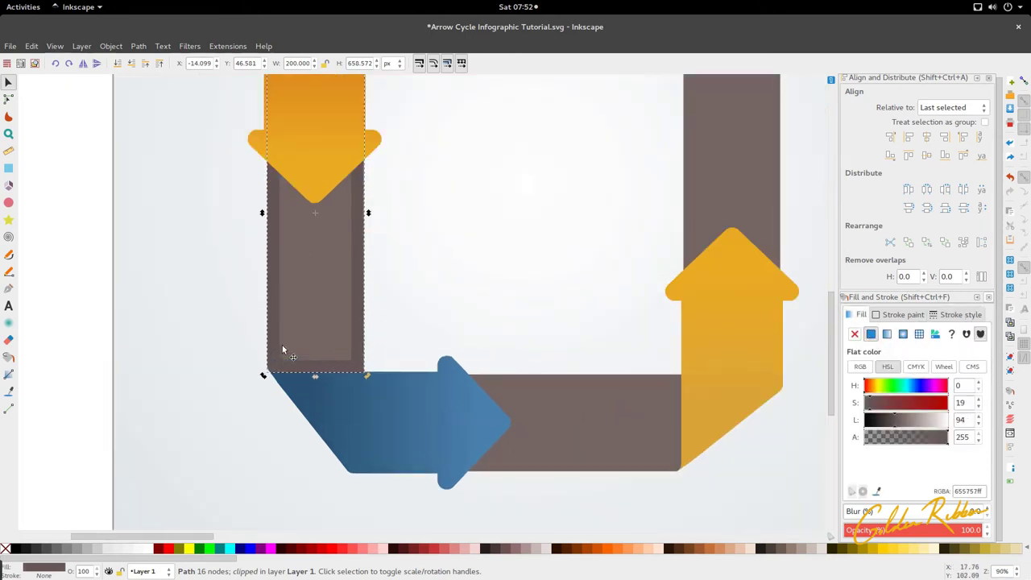
scroll(282, 345, up, 2)
scroll(284, 342, down, 1)
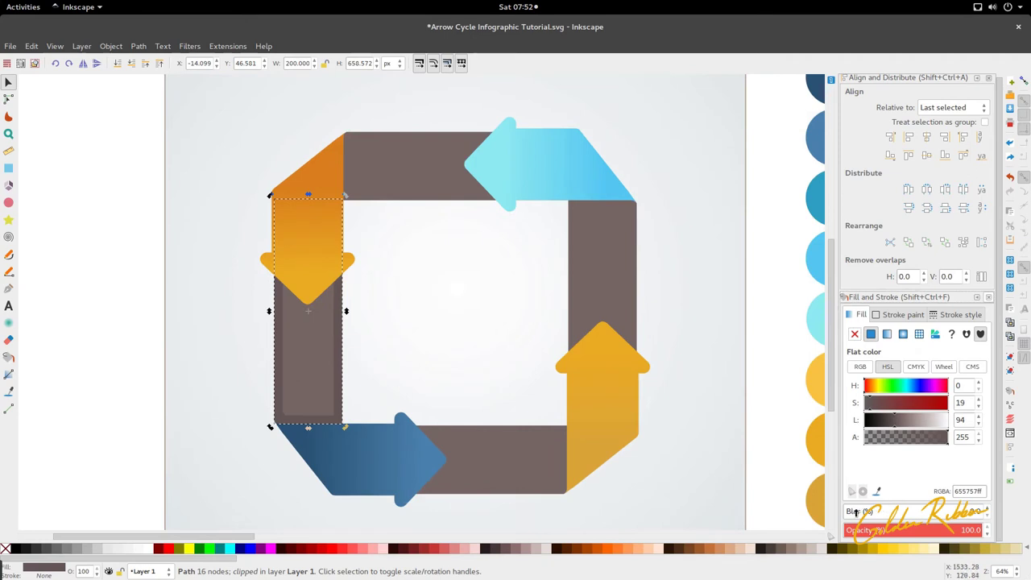
click(848, 513)
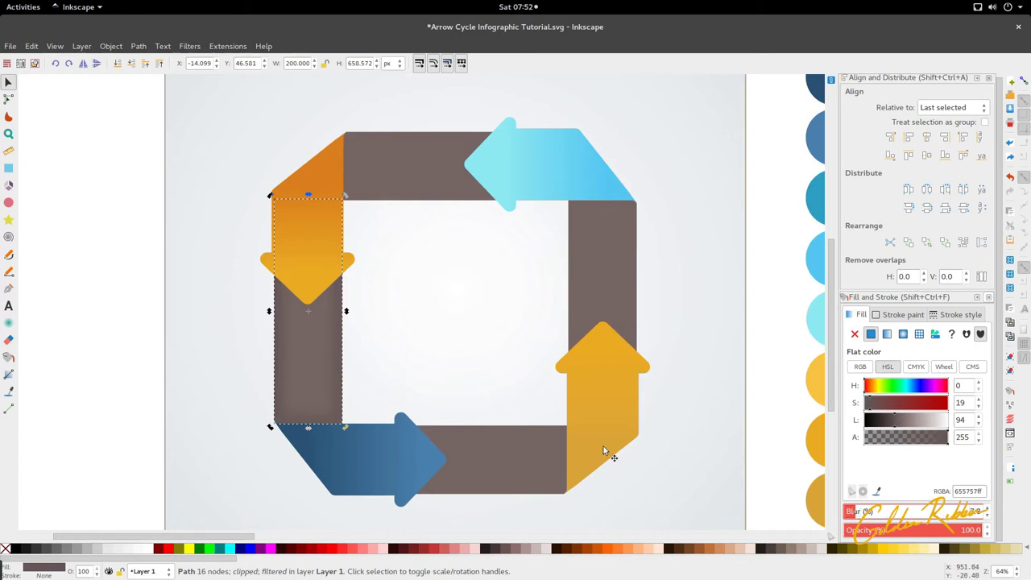
click(427, 360)
scroll(313, 420, up, 2)
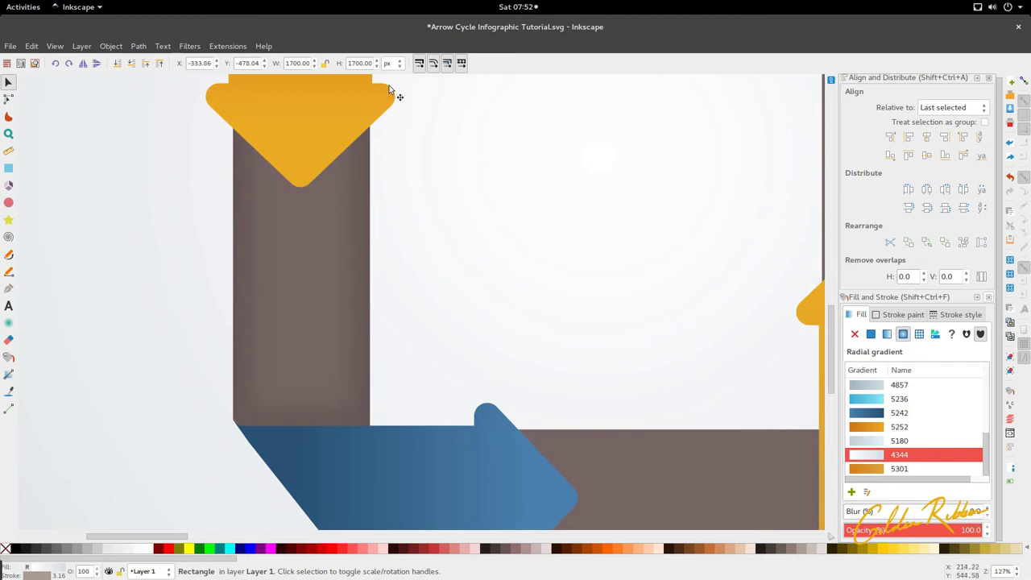
scroll(240, 254, up, 1)
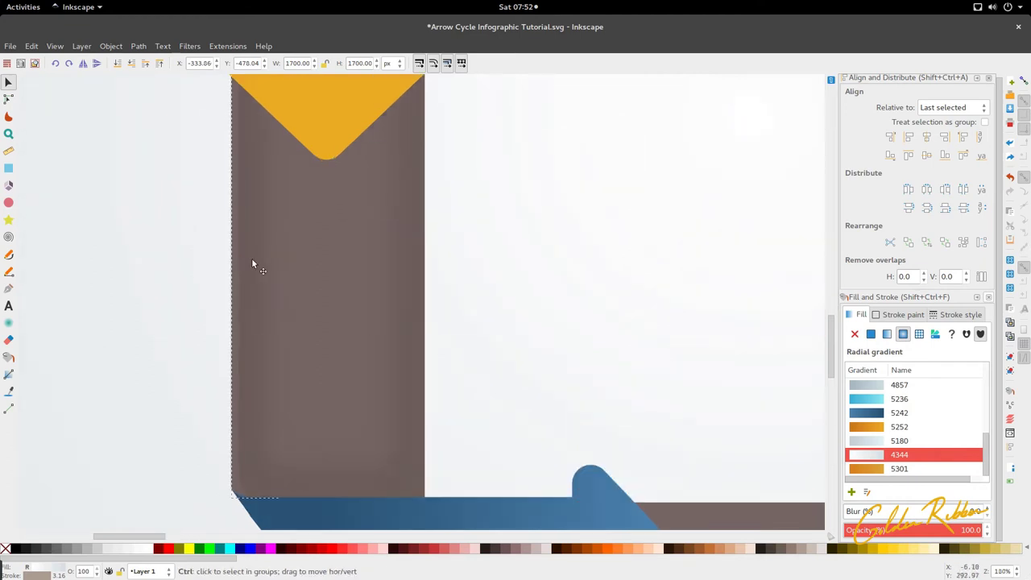
Duplicate the blurred frame, raise the copy to the top and move it vertically to Y 594.783 px, over the orange arrow's fold.
click(290, 270)
scroll(346, 252, down, 1)
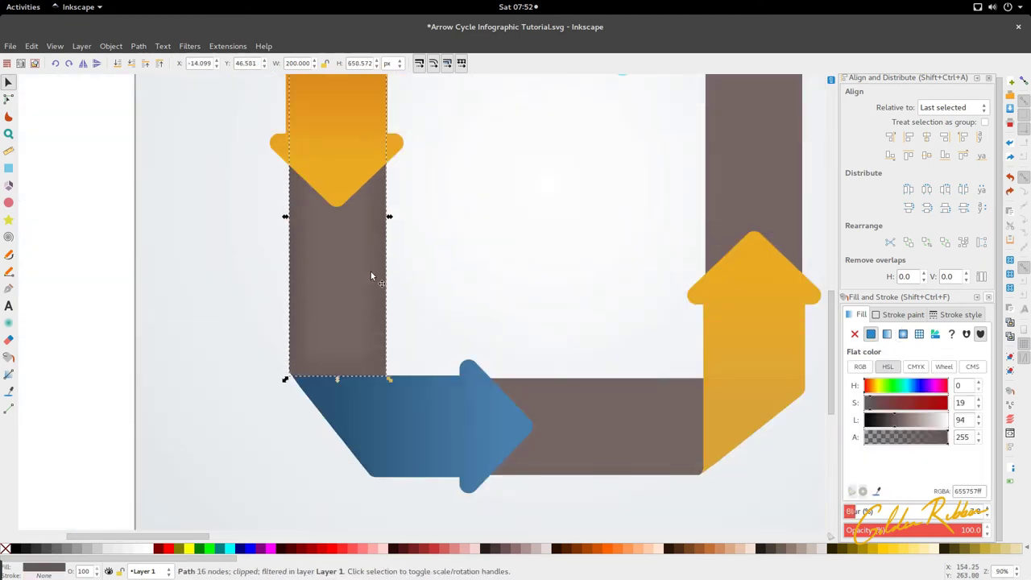
mouse_move(370, 272)
mouse_down()
mouse_move(228, 289)
mouse_move(361, 260)
mouse_up()
scroll(362, 260, down, 2)
scroll(366, 277, up, 2)
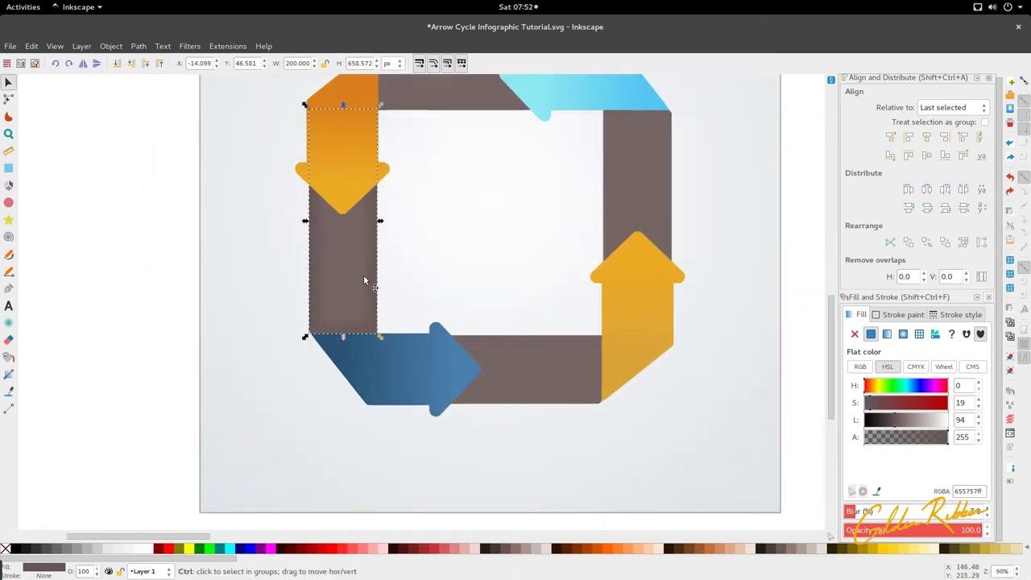
scroll(366, 277, down, 2)
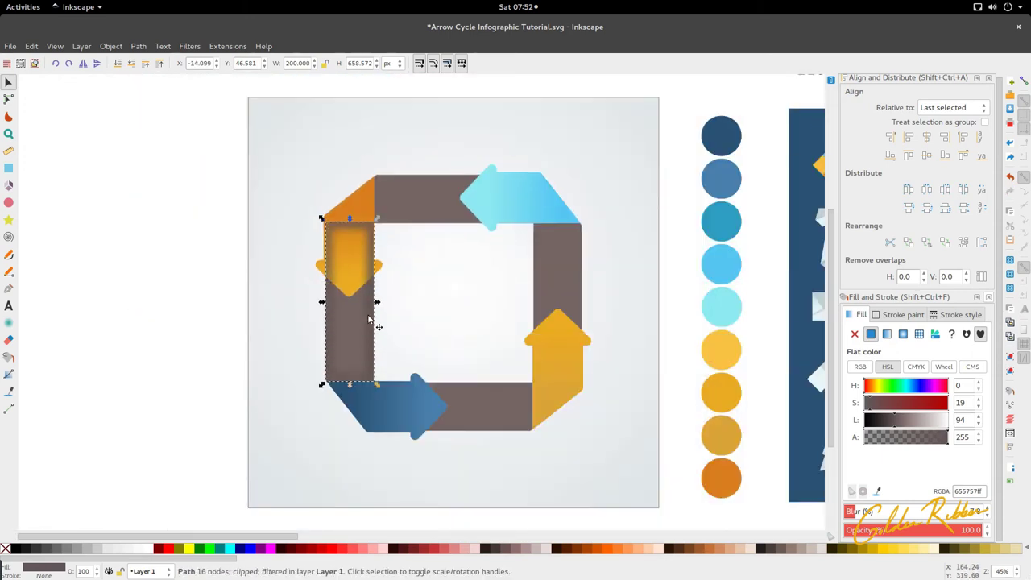
drag(373, 315, 367, 186)
click(364, 195)
click(370, 173)
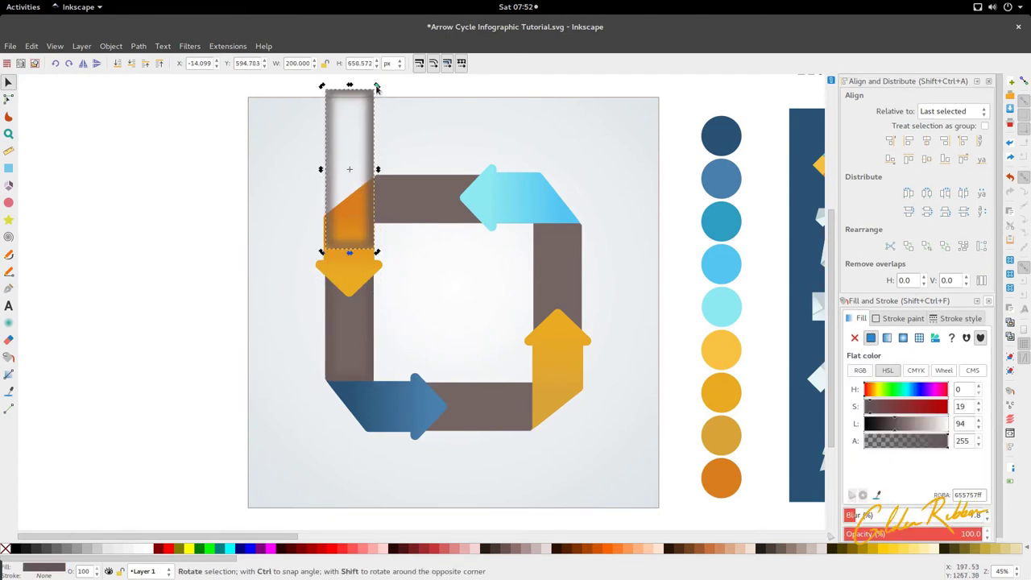
Rotate the blurred frame copy to horizontal, place it on the upper band at X 188.295, Y 699.780 px, and lower it beneath the light blue arrow.
drag(387, 95, 534, 228)
scroll(510, 220, up, 2)
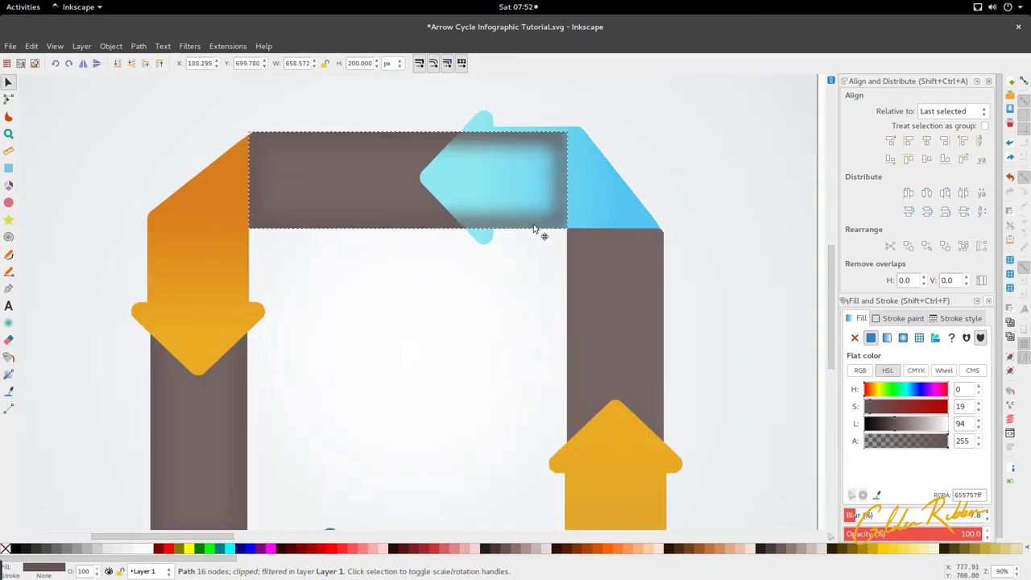
click(131, 62)
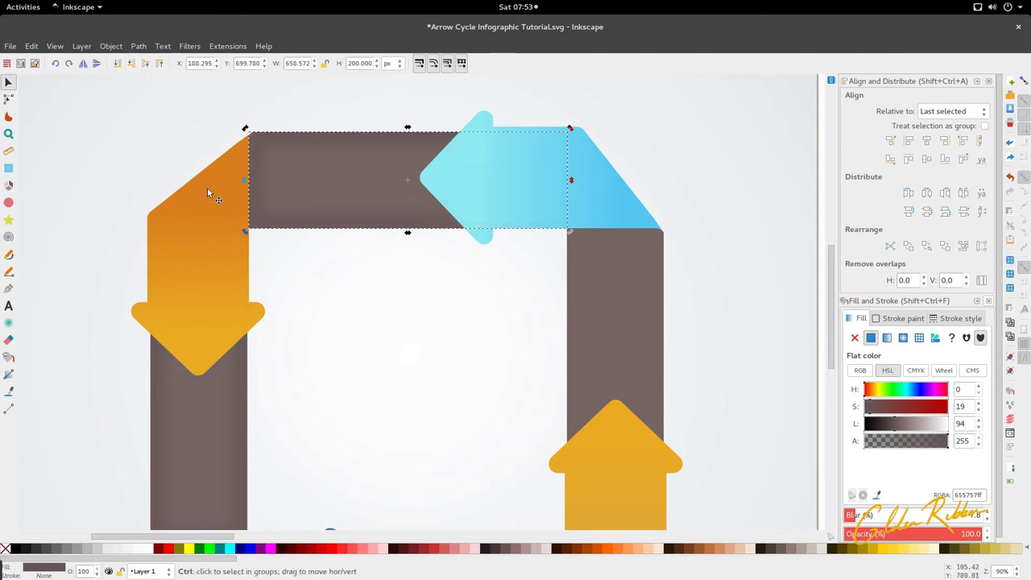
Copy the blurred frame upright onto the right band at X 845.084, Y 41.033 px and lower it beneath the yellow arrow.
scroll(206, 202, down, 3)
drag(335, 203, 332, 443)
click(412, 184)
scroll(379, 257, up, 3)
key(alt+Right)
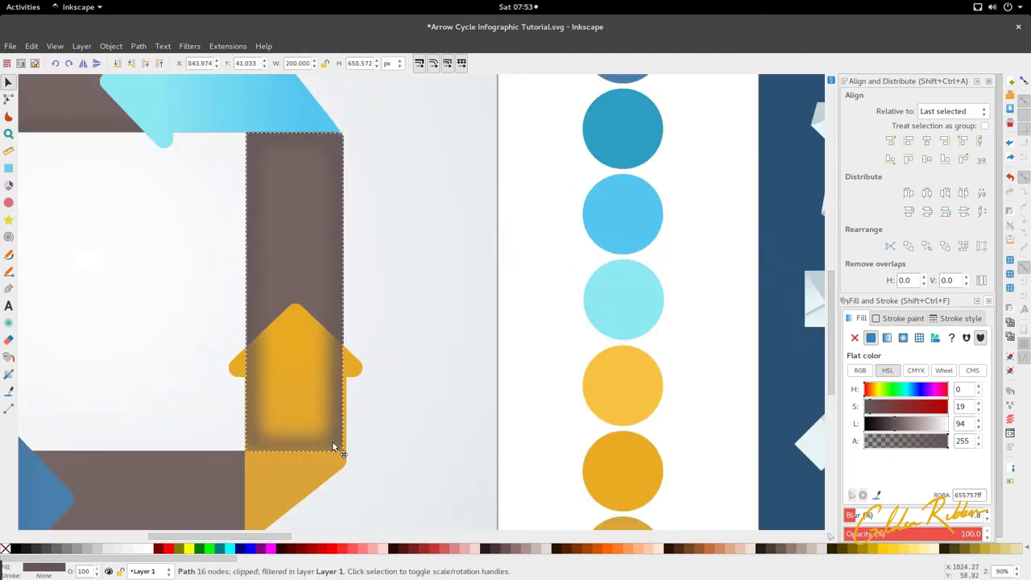
key(alt+Right)
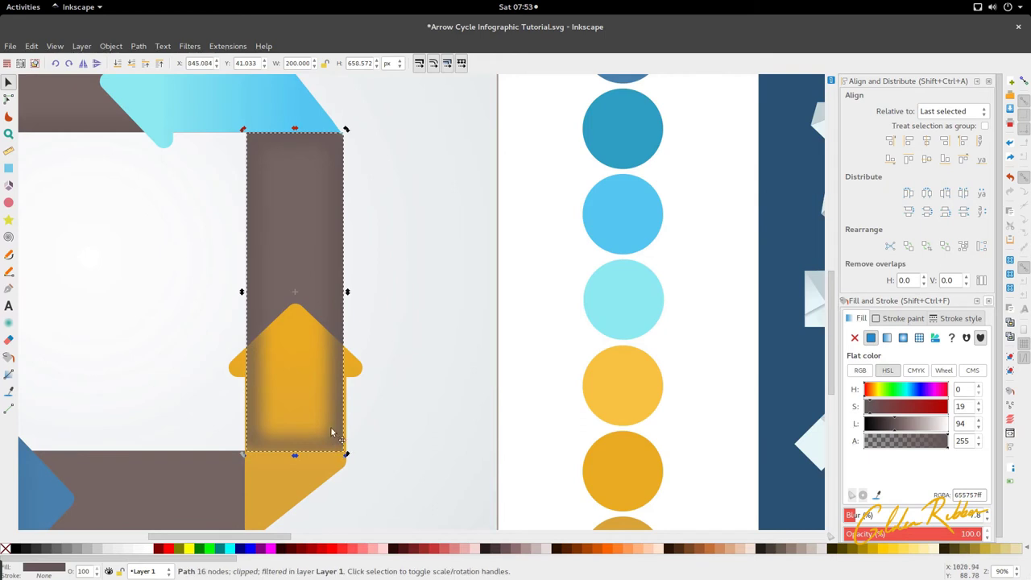
click(134, 63)
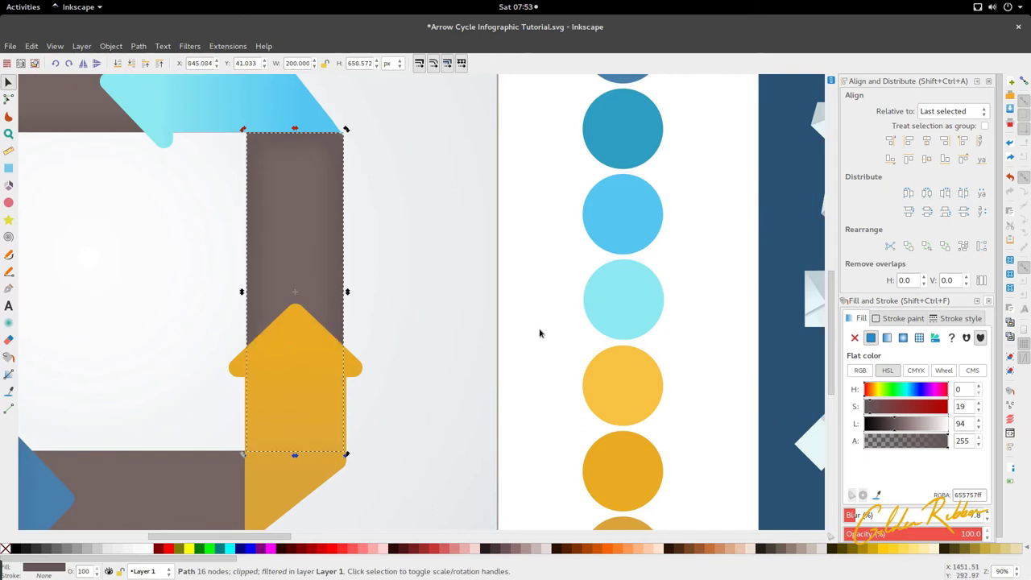
Duplicate the right band's blurred frame, raise the copy and rotate it to horizontal over the lower band.
click(299, 318)
scroll(266, 244, up, 1)
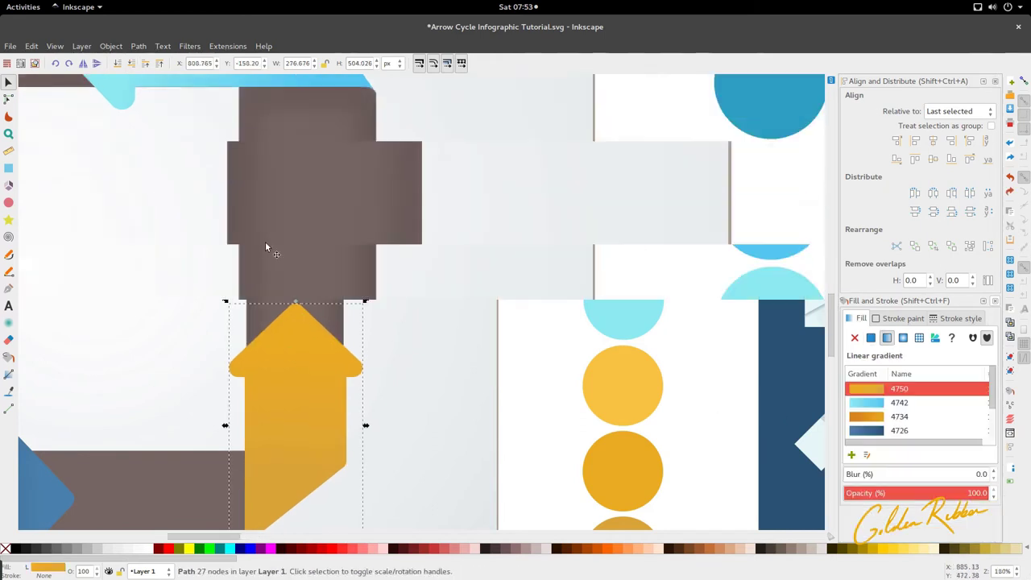
click(233, 250)
scroll(356, 253, down, 3)
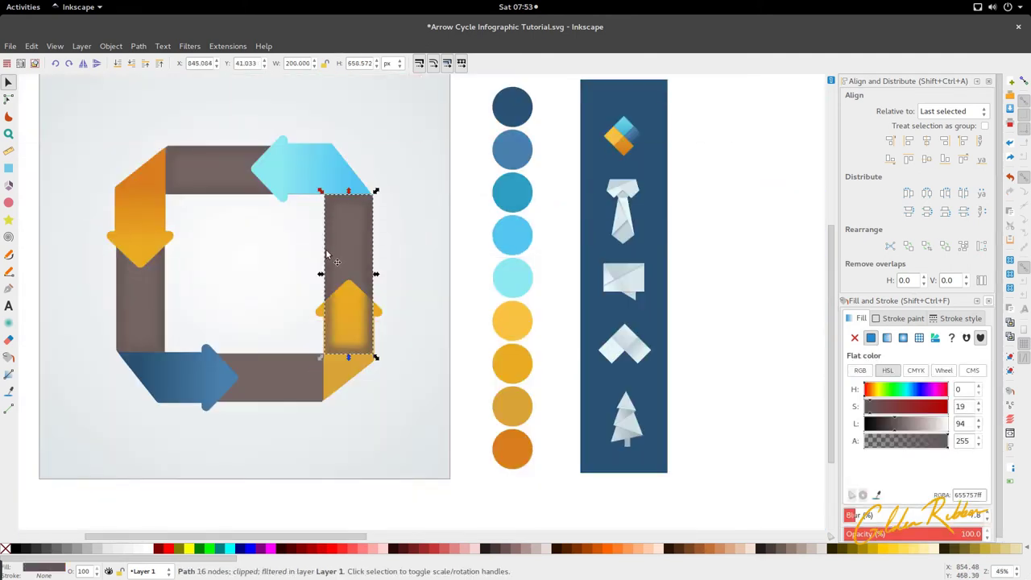
drag(326, 254, 250, 355)
click(263, 366)
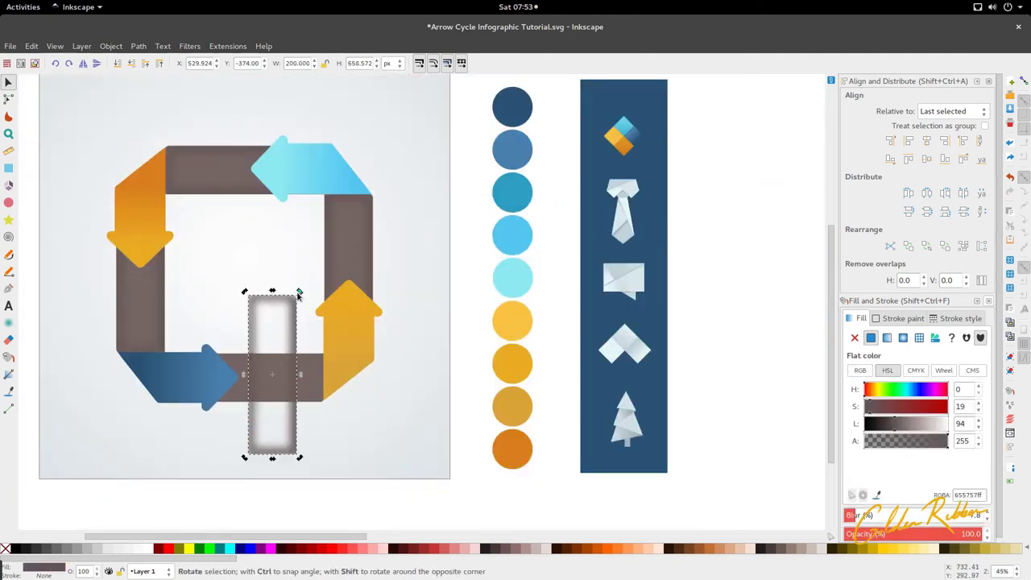
drag(298, 295, 352, 396)
Align the horizontal frame copy with the lower band at X 102.934, Y -158.05 px and stack it just beneath the blue arrow.
scroll(288, 403, up, 3)
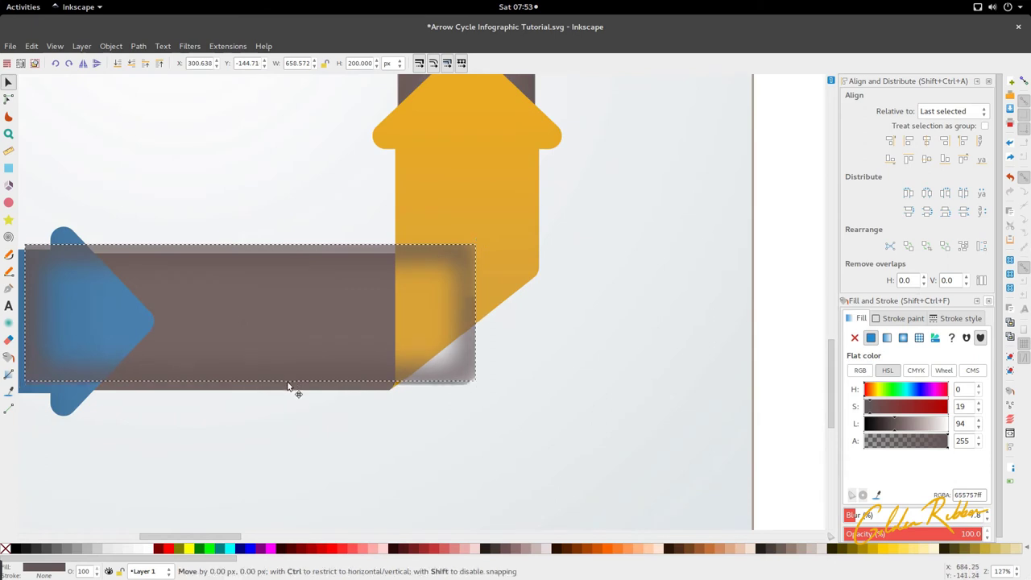
drag(288, 387, 290, 393)
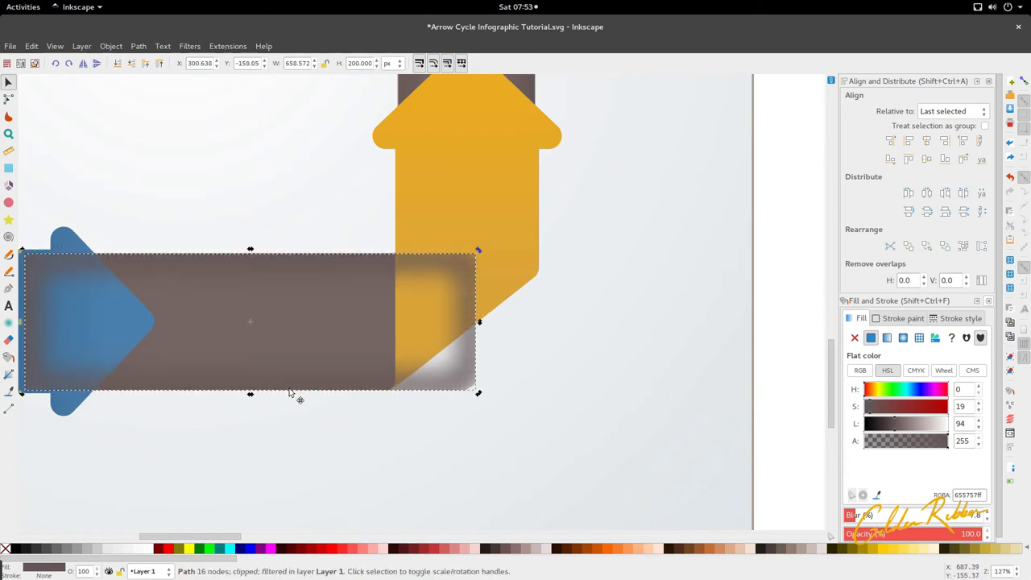
drag(290, 392, 217, 395)
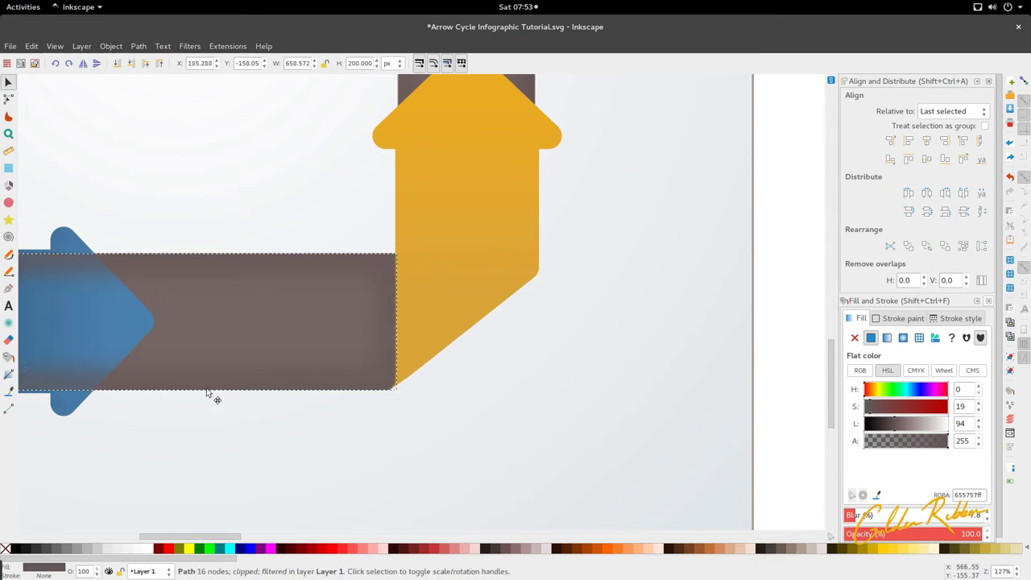
scroll(505, 281, down, 4)
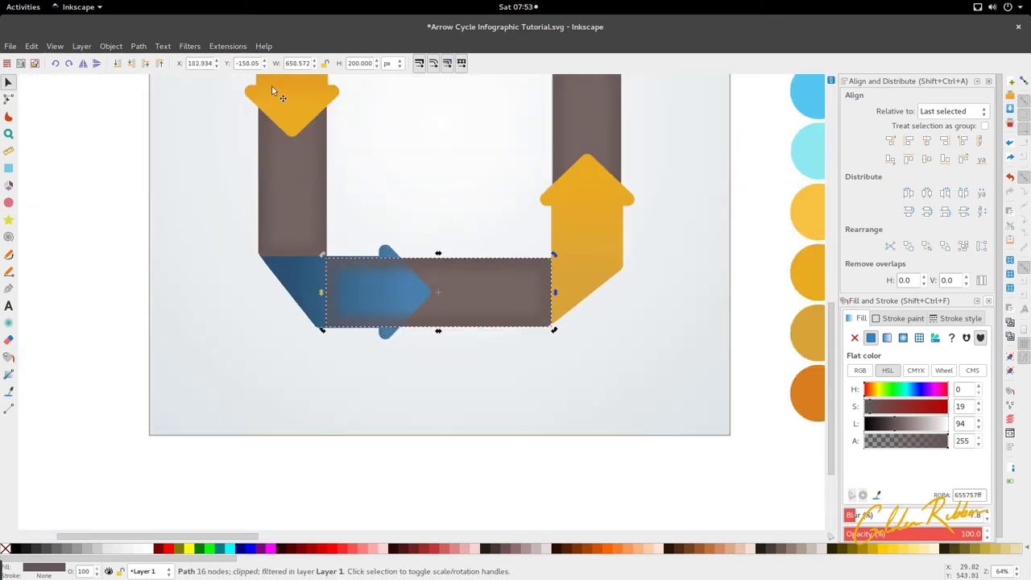
click(131, 65)
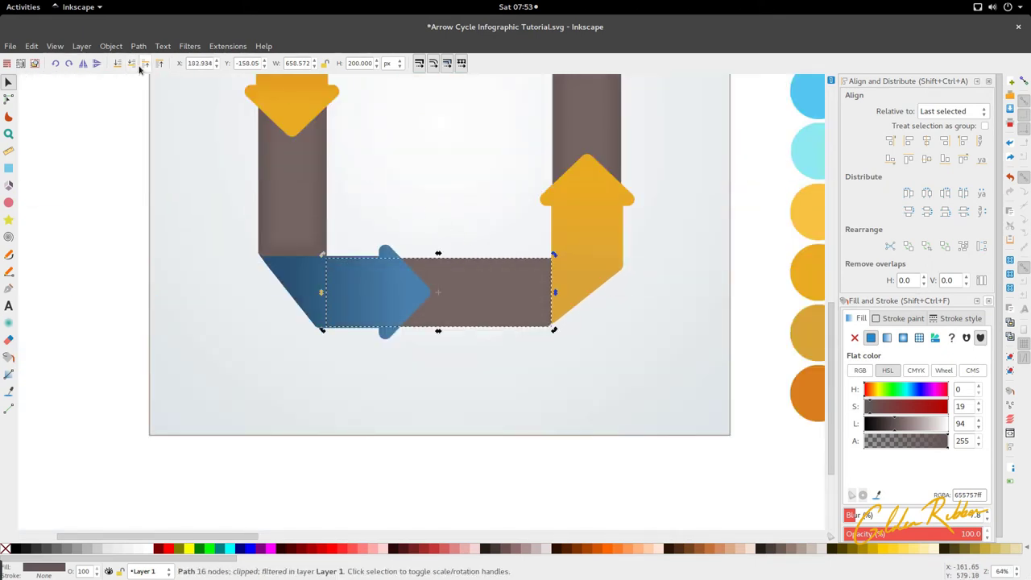
click(143, 64)
key(Escape)
scroll(394, 319, down, 2)
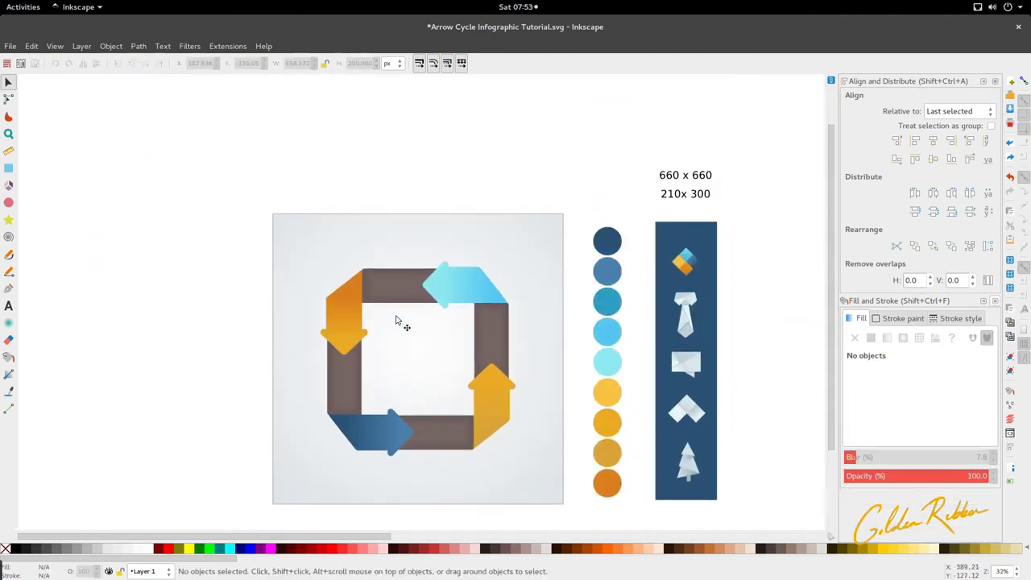
scroll(399, 318, up, 3)
scroll(400, 318, up, 1)
scroll(400, 318, down, 2)
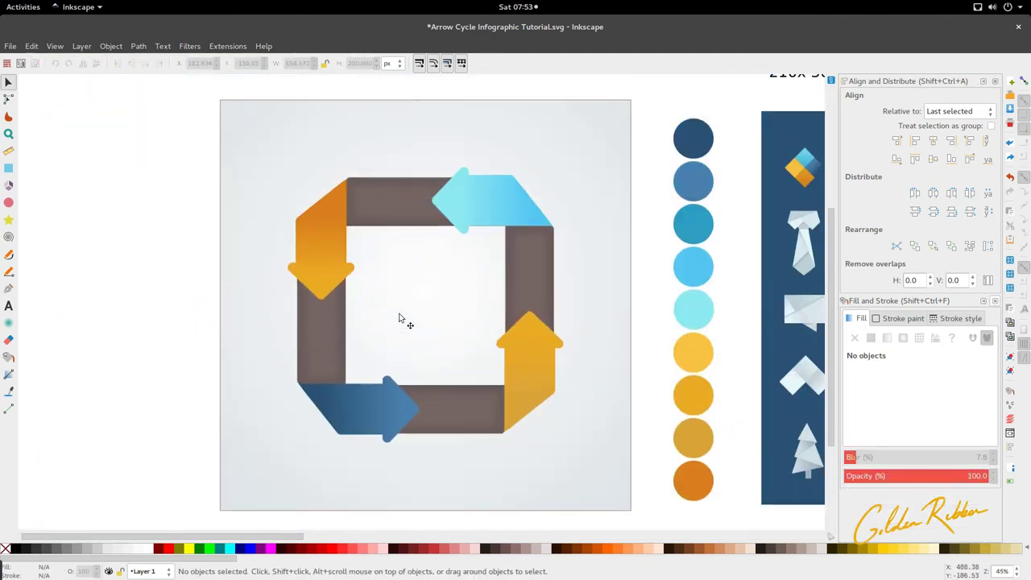
scroll(403, 318, up, 1)
scroll(467, 307, down, 1)
scroll(346, 202, up, 2)
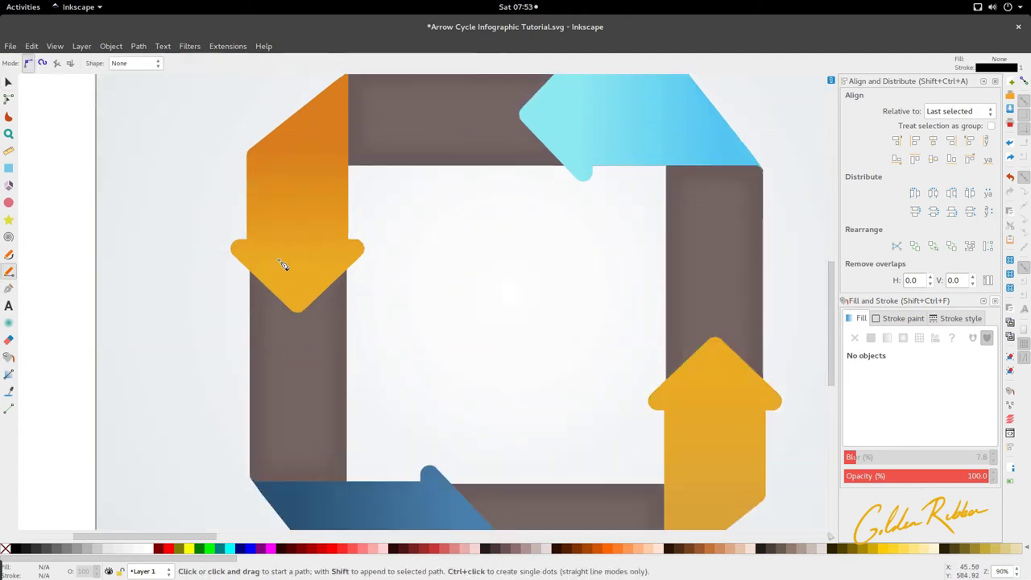
scroll(284, 269, up, 2)
key(b)
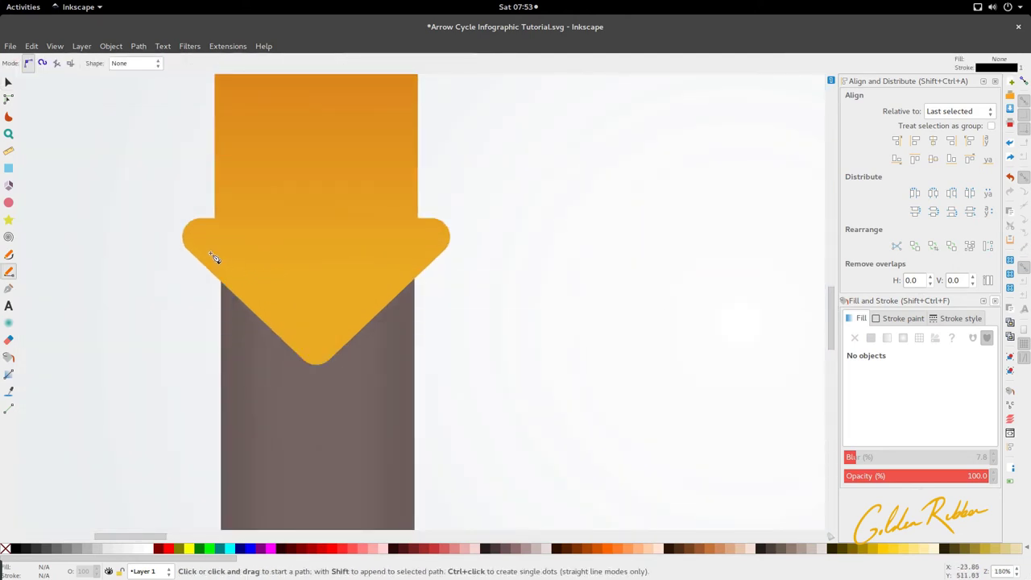
key(5)
key(s)
Duplicate the orange arrow and move the copy horizontally off the page to X -615.61 px.
click(288, 261)
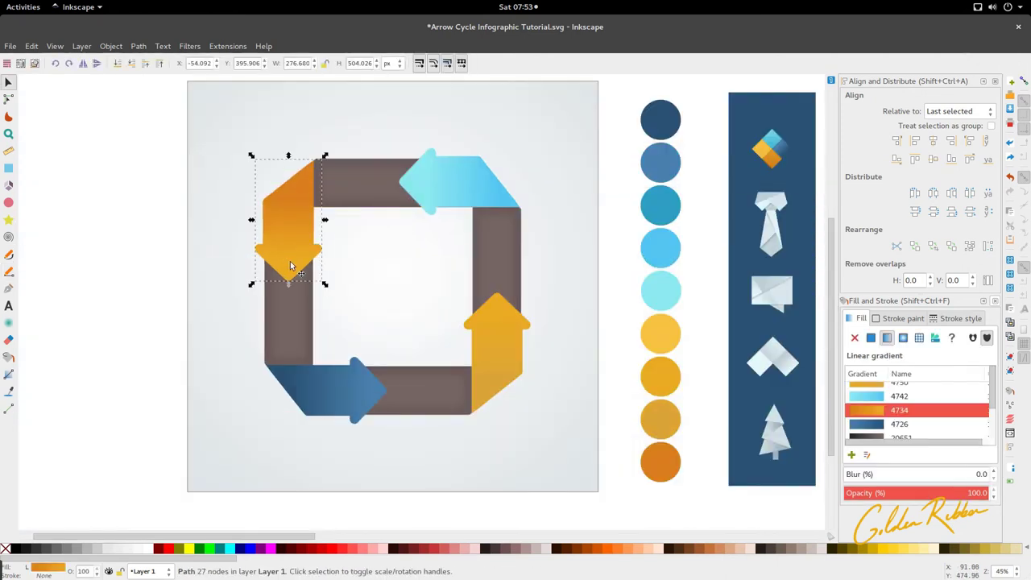
drag(288, 260, 146, 259)
scroll(144, 258, up, 3)
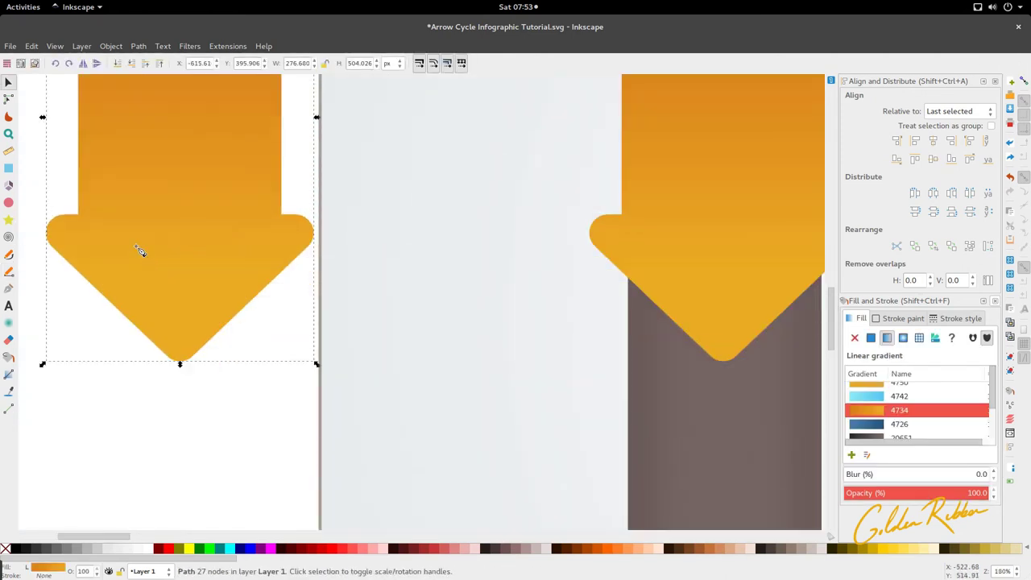
Draw a closed straight-sided outline of about 347 by 222 px around the copied arrow's head, running straight along its upper edge.
key(b)
click(259, 275)
click(208, 288)
click(208, 330)
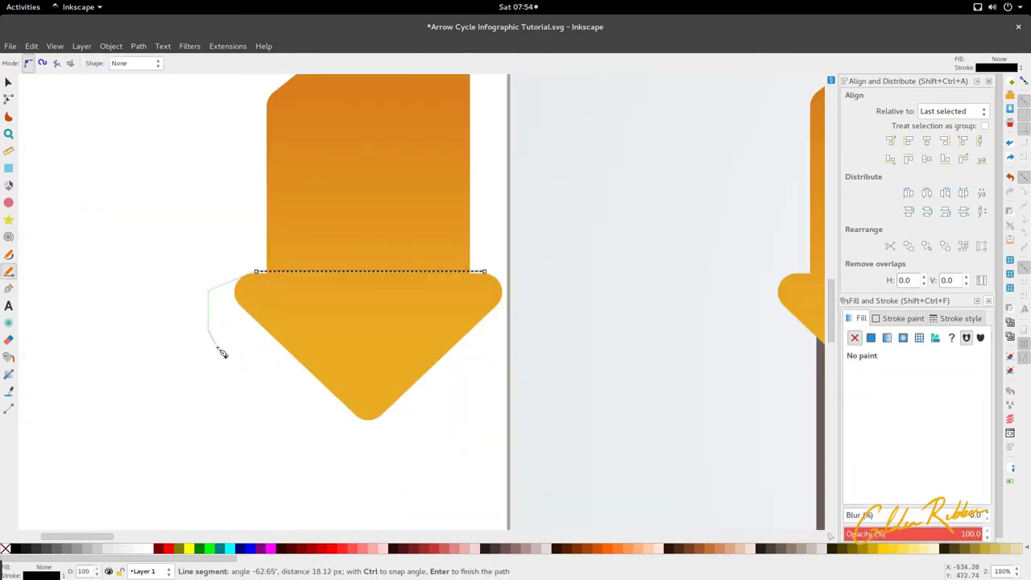
click(272, 418)
click(399, 470)
click(524, 358)
click(543, 258)
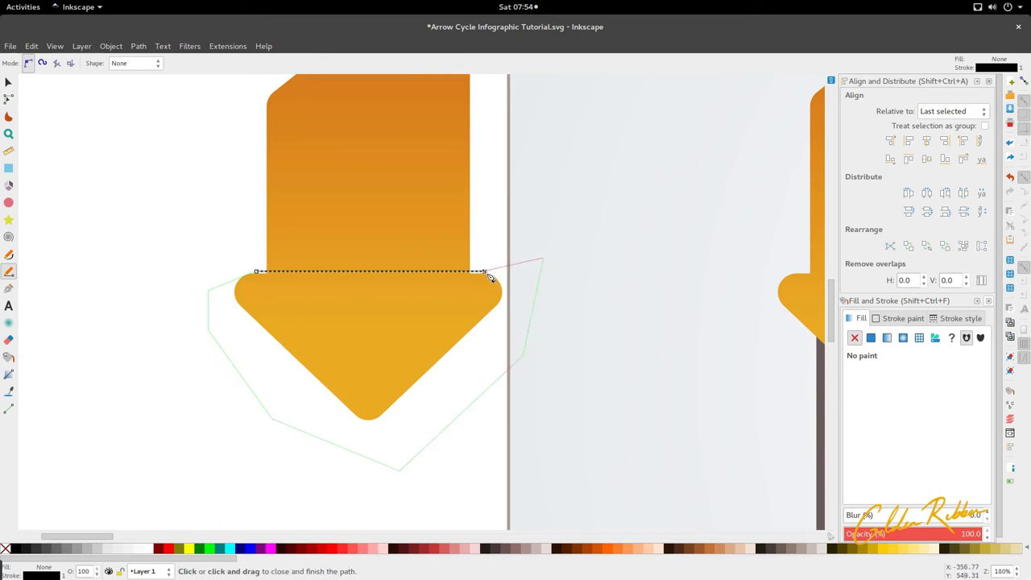
click(484, 272)
key(s)
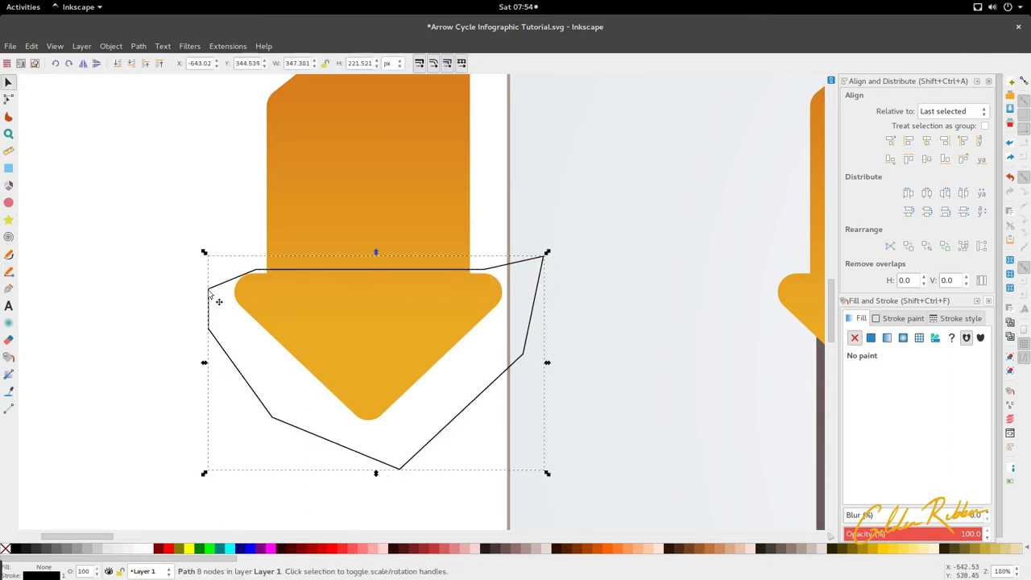
Intersect the arrow copy with the outline to keep only its head, and place that piece on the original orange arrow's head.
shift+click(312, 312)
key(ctrl+asterisk)
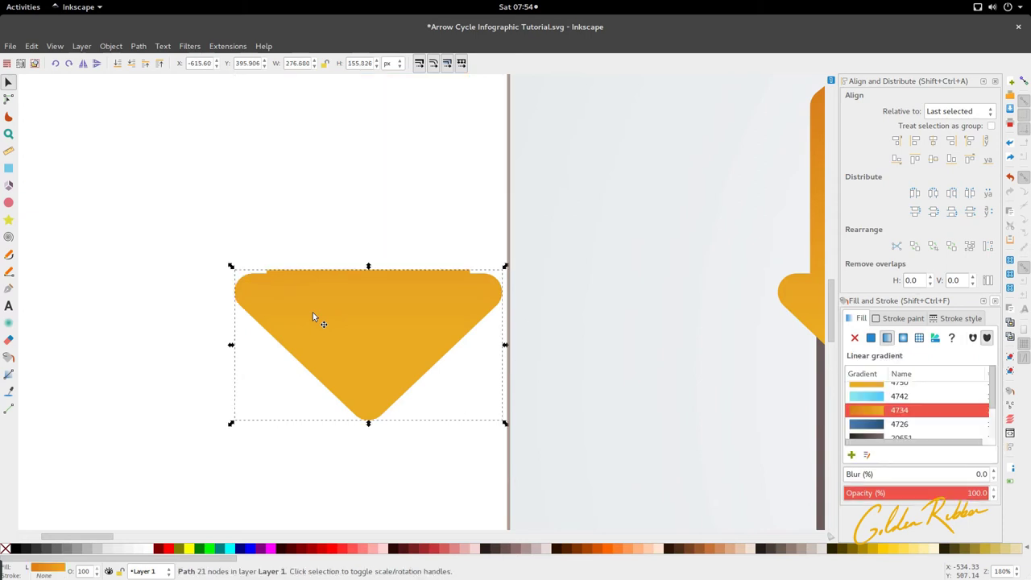
scroll(313, 312, down, 2)
drag(312, 311, 461, 302)
Fill the separate arrowhead with the left band's grey-brown, 736363ff.
key(d)
click(475, 385)
key(d)
Shrink the separate arrowhead about its centre to 186.054 by 104.786 px, positioned at X -8.240, Y 423.780 px inside the orange head.
scroll(471, 360, up, 3)
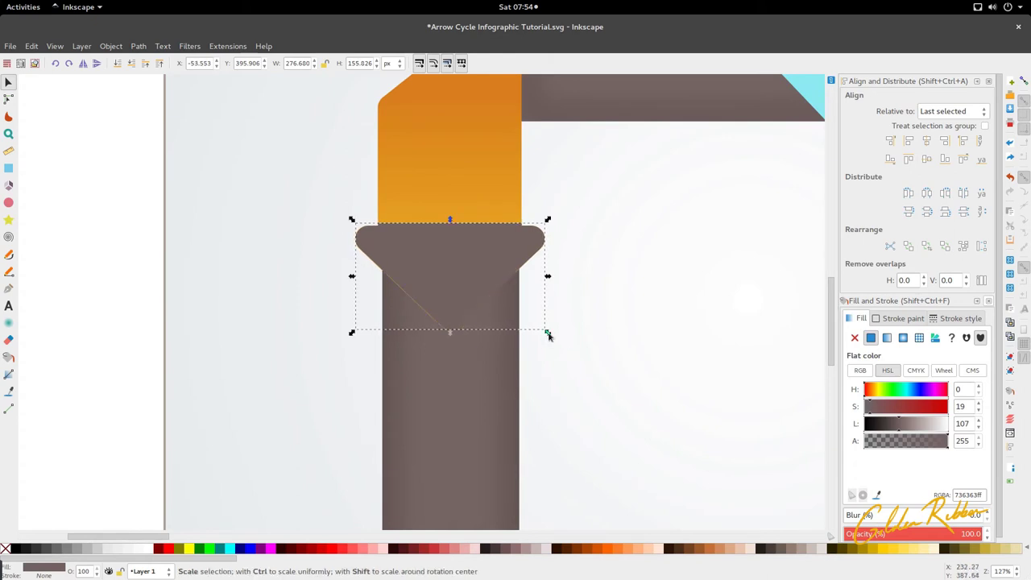
drag(548, 336, 539, 331)
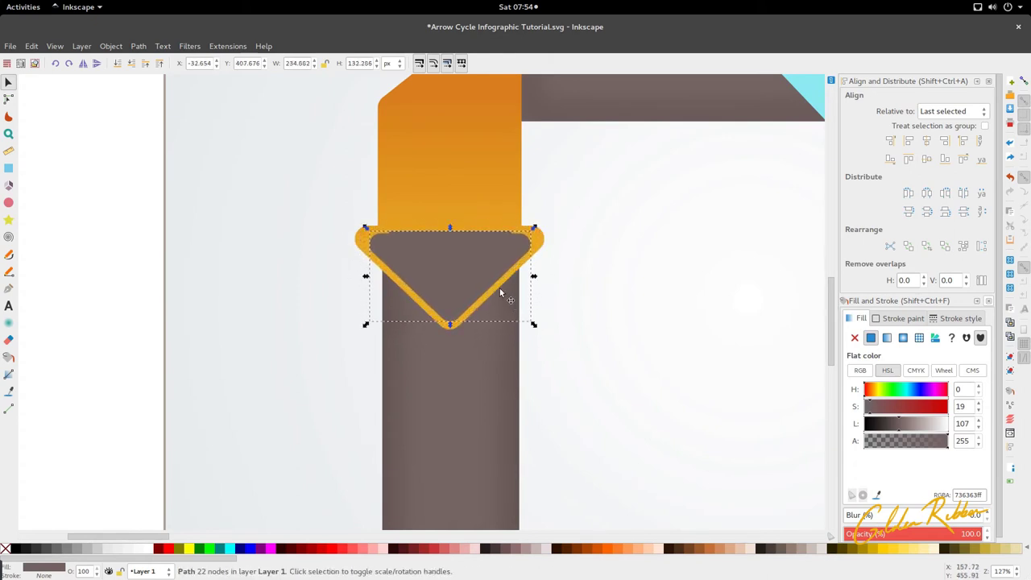
drag(499, 288, 500, 290)
scroll(442, 247, down, 1)
scroll(441, 248, down, 3)
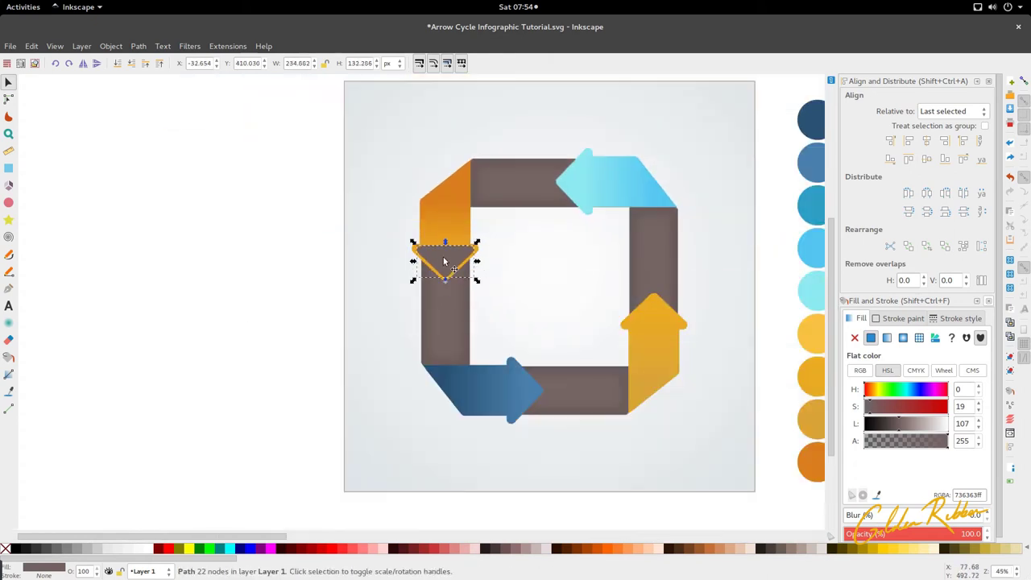
scroll(443, 257, up, 3)
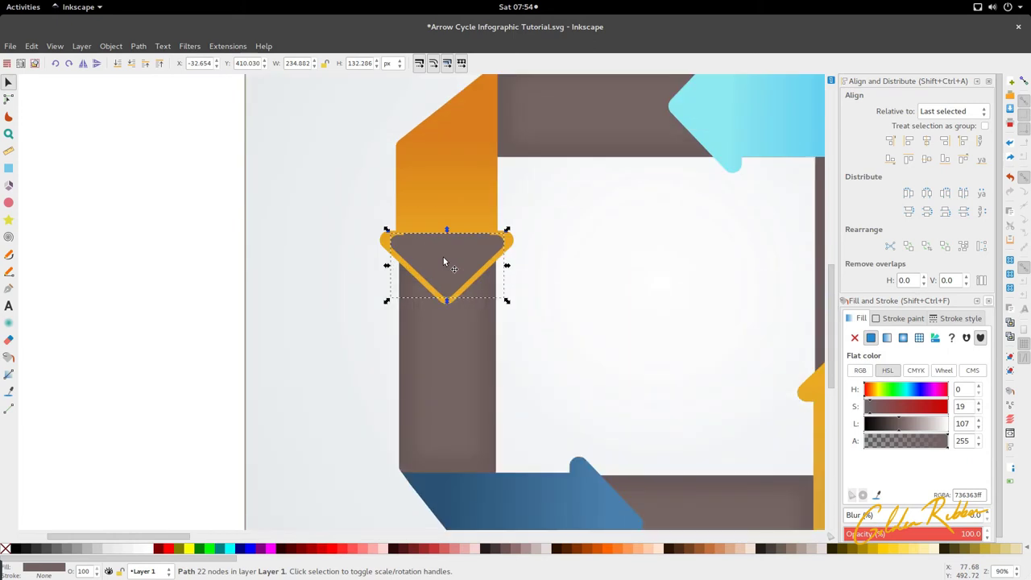
ctrl+click(503, 304)
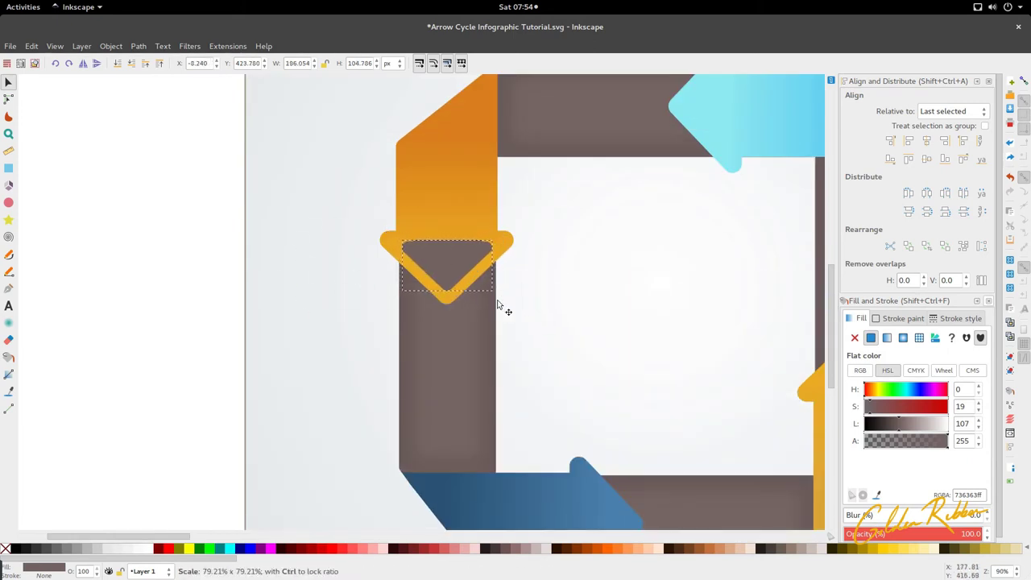
Recolour the inner arrowhead with the yellow arrow's colour and lighten it to HSL lightness 162, giving f0be55ff.
scroll(382, 247, down, 1)
key(d)
click(460, 258)
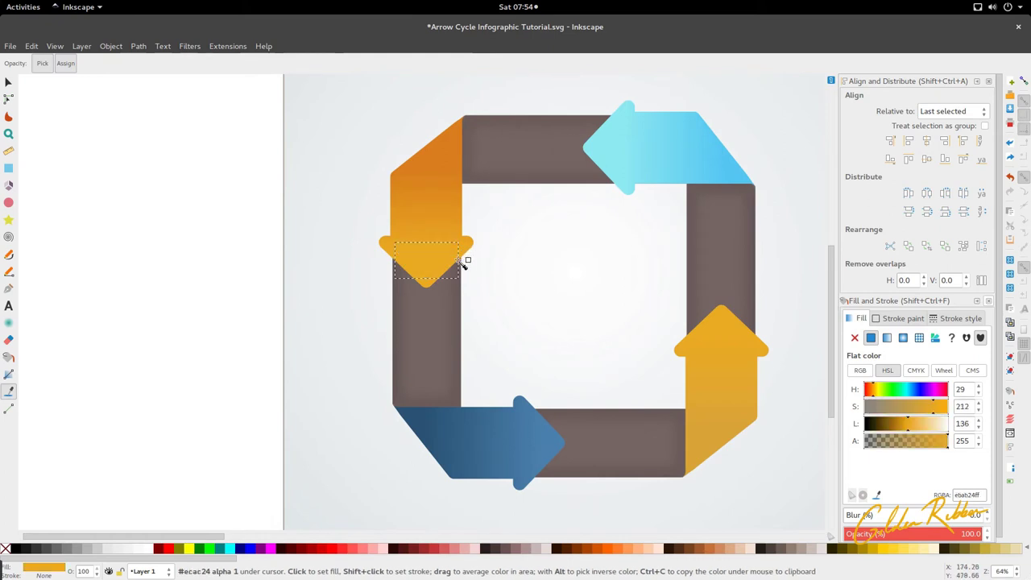
click(727, 332)
drag(915, 427, 918, 427)
key(s)
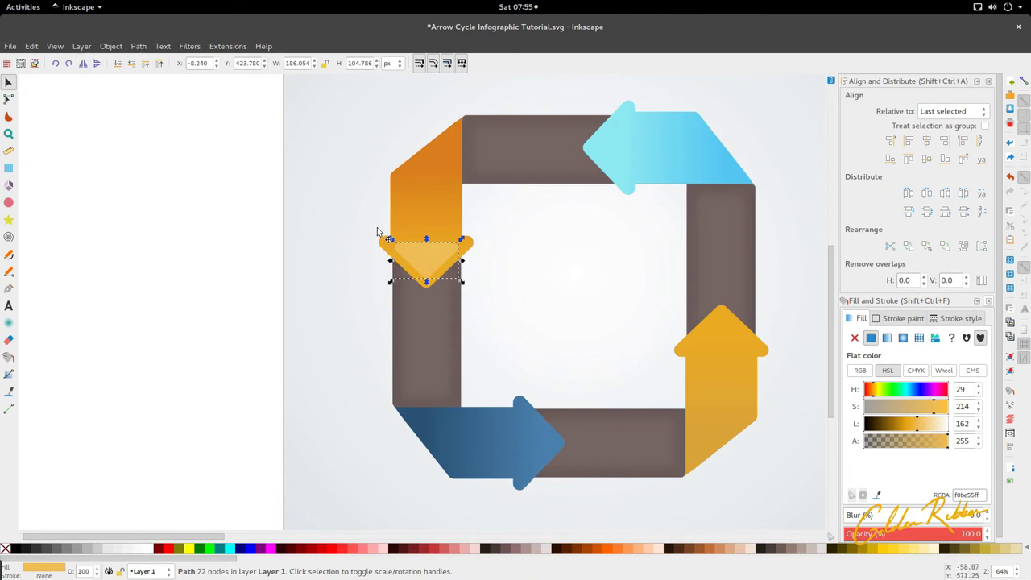
Place copies of the light inner arrowhead on the light blue and yellow arrows, turned to match each direction, and nudge the yellow arrow's copy into place.
scroll(377, 232, right, 5)
mouse_move(271, 249)
mouse_down()
mouse_move(421, 203)
mouse_move(457, 140)
mouse_move(441, 169)
mouse_move(440, 403)
mouse_move(587, 358)
mouse_move(575, 363)
mouse_up()
click(475, 133)
key(ctrl+d)
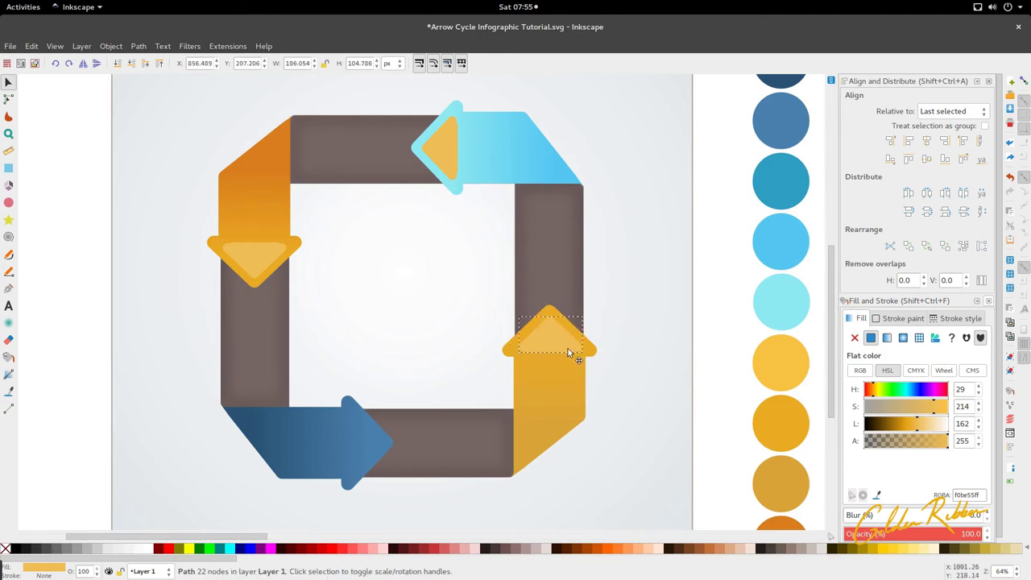
key(alt+Left)
key(alt+Up)
key(alt+Up)
key(alt+Up)
Place another inner arrowhead copy on the blue arrow, rotated to point along it, at X 354.117, Y -145.73 px.
drag(568, 347, 362, 458)
click(362, 456)
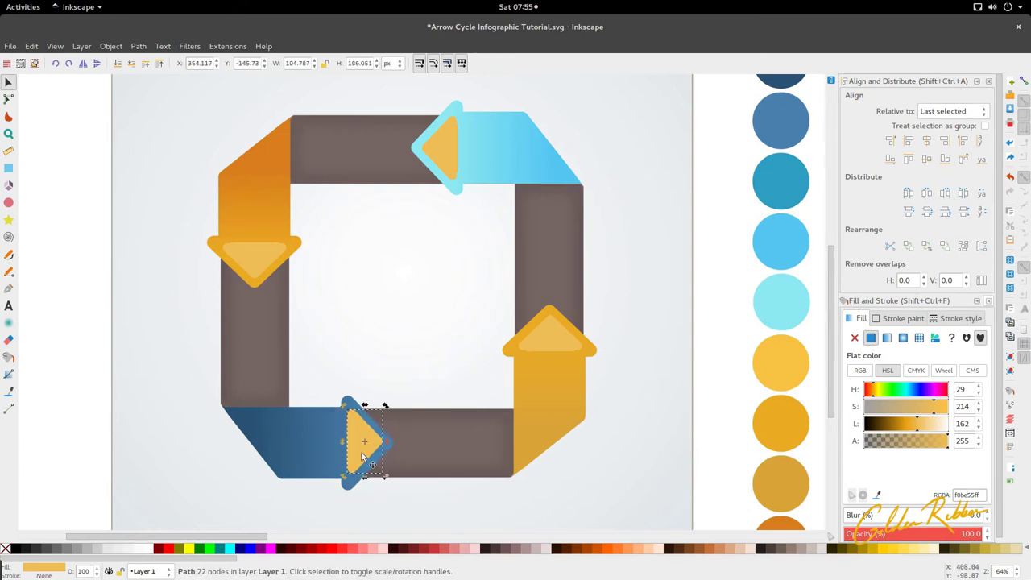
shift+click(287, 442)
shift+click(287, 441)
Fill the blue arrow's inner arrowhead with the palette's medium blue and lighten that fill.
key(d)
click(794, 199)
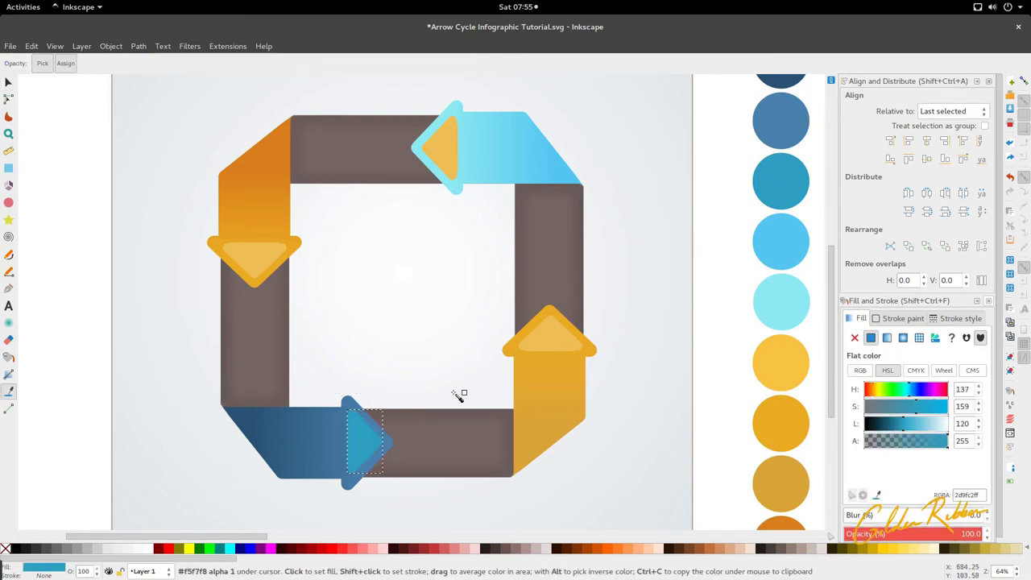
click(787, 125)
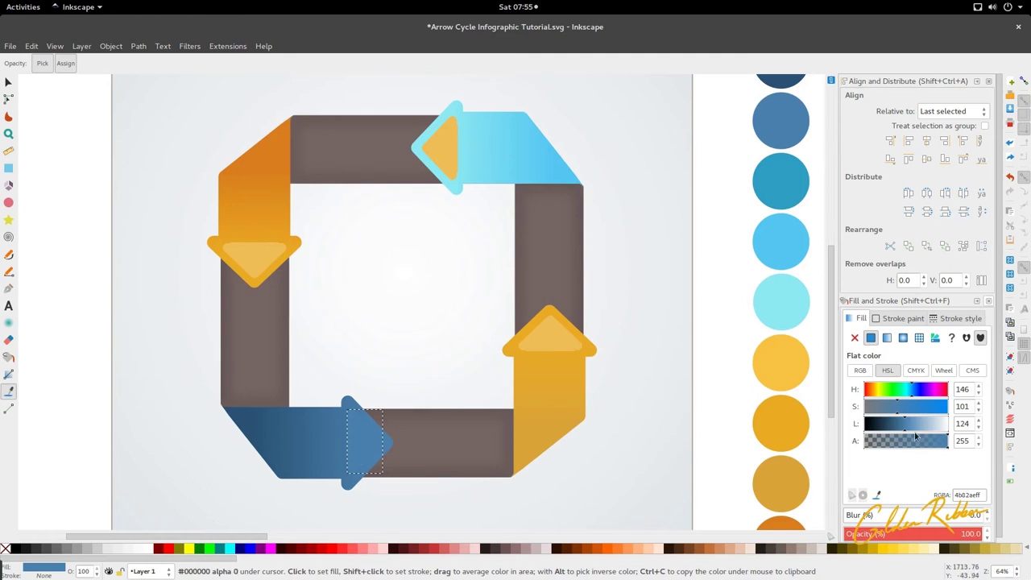
key(s)
click(253, 258)
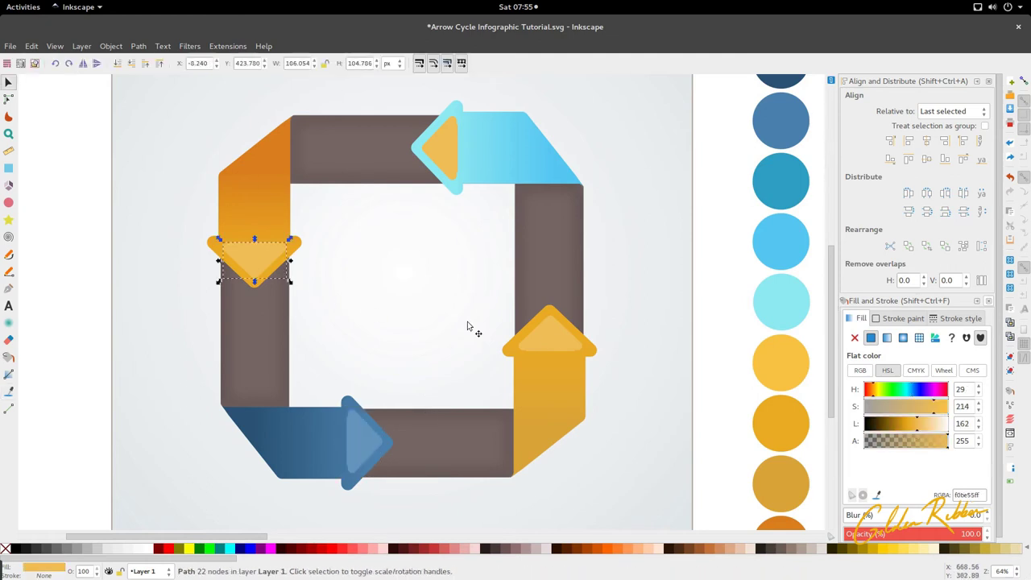
Fill the yellow arrow's inner arrowhead with the palette's bright yellow, fbc443ff.
click(564, 344)
click(911, 424)
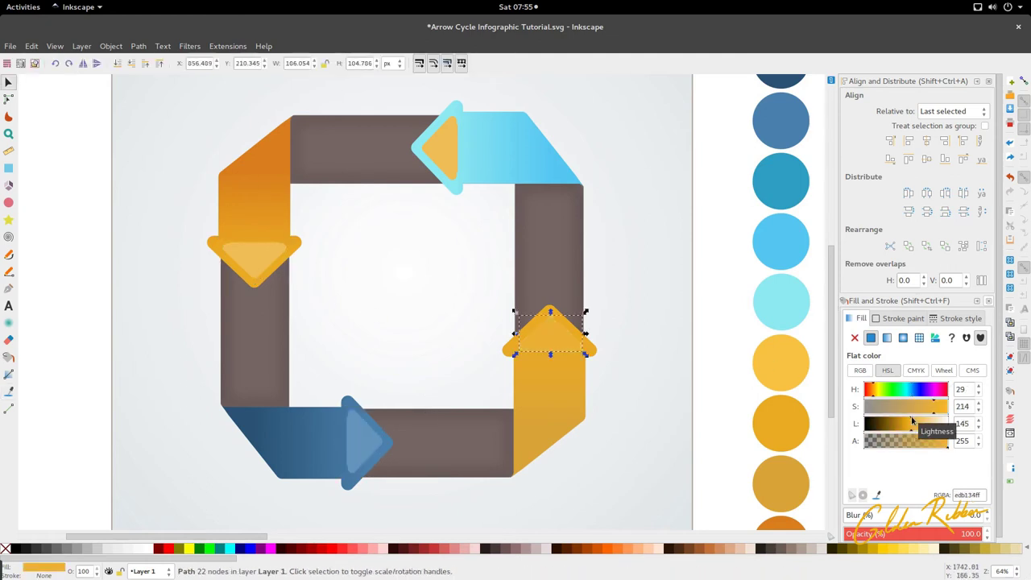
mouse_move(912, 426)
mouse_down()
mouse_move(937, 427)
mouse_move(918, 426)
mouse_up()
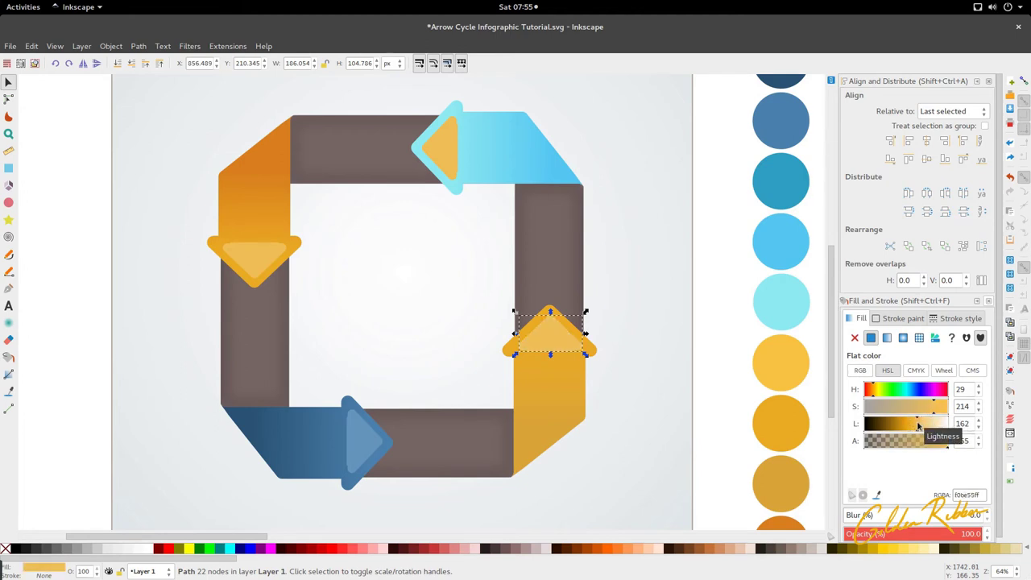
key(d)
click(790, 368)
key(s)
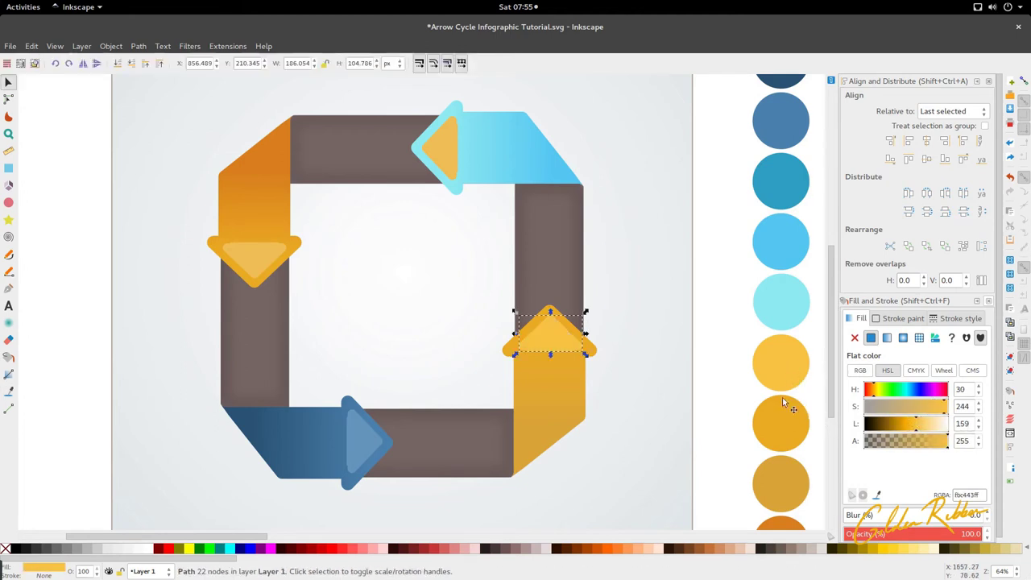
Set the head-end stop of the yellow arrow's gradient to the palette's bright yellow, fbc443.
click(532, 378)
key(g)
click(554, 335)
key(d)
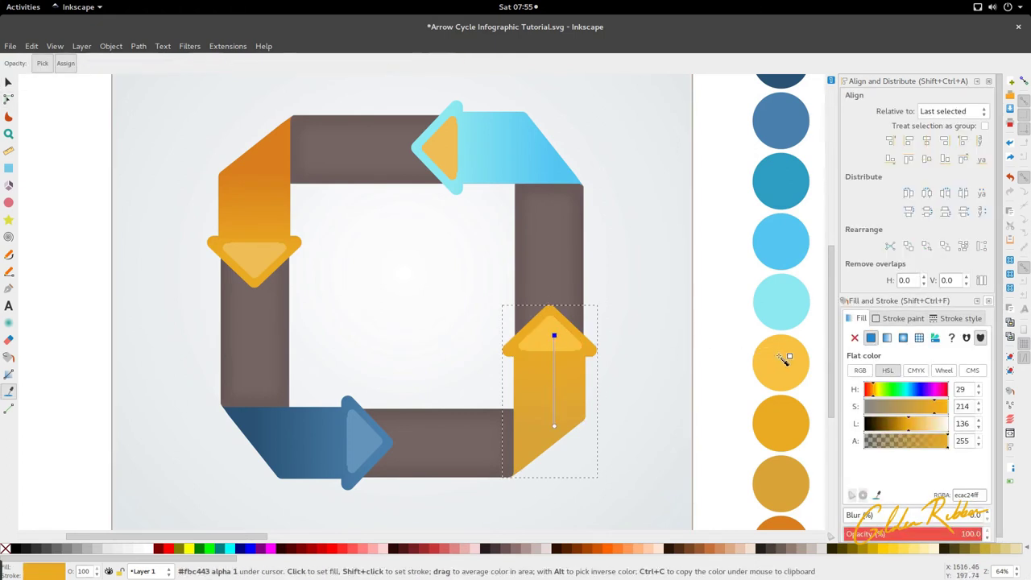
click(783, 360)
key(s)
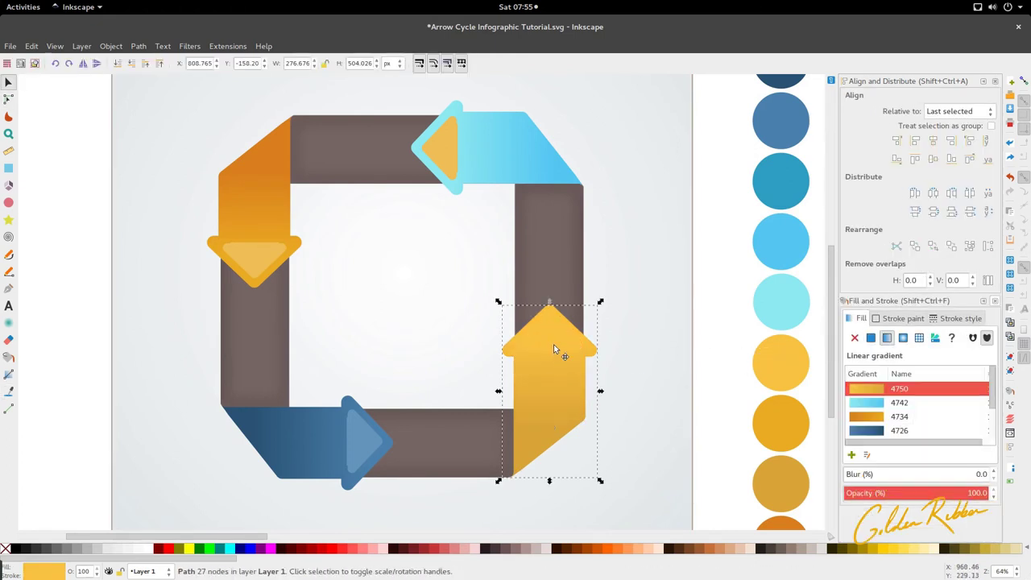
Lighten the fill of the yellow arrow's inner arrowhead so it stands out from the arrow.
click(555, 349)
key(d)
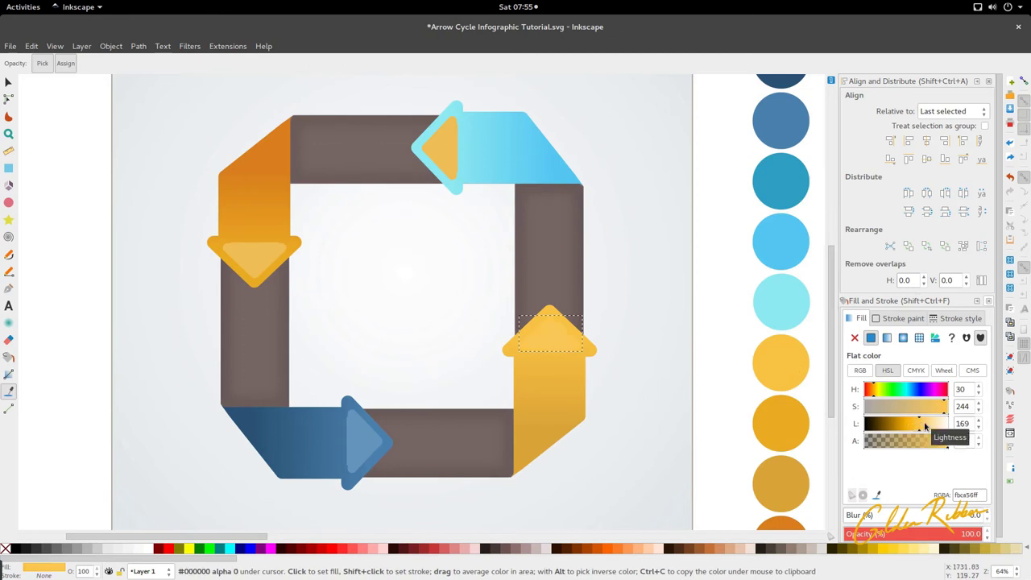
click(924, 425)
key(s)
Recolour the light blue arrow's inner arrowhead with that arrow's 8eeaf2 colour and lighten it to HSL lightness 207.
click(423, 148)
key(d)
click(422, 152)
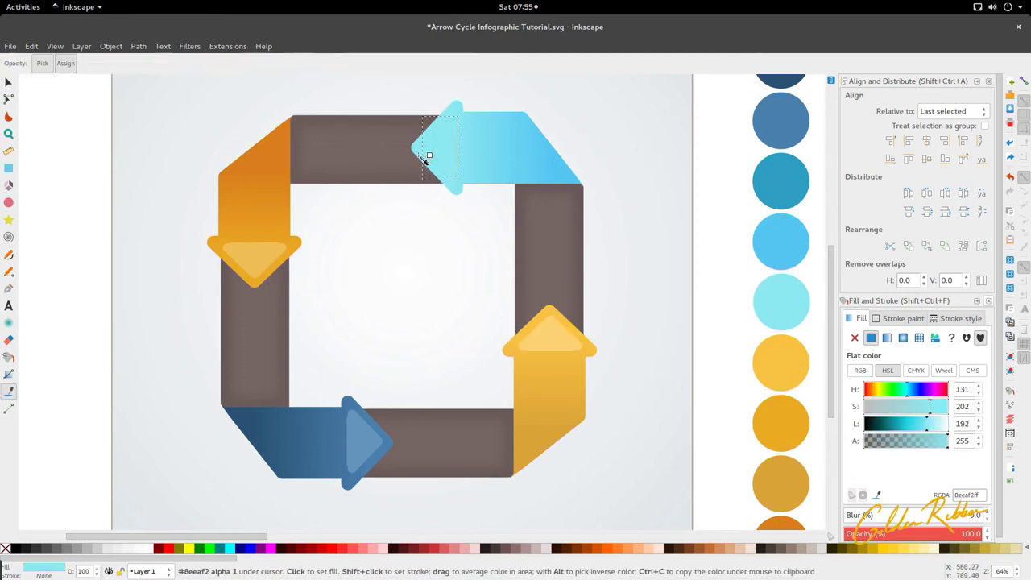
key(s)
click(932, 424)
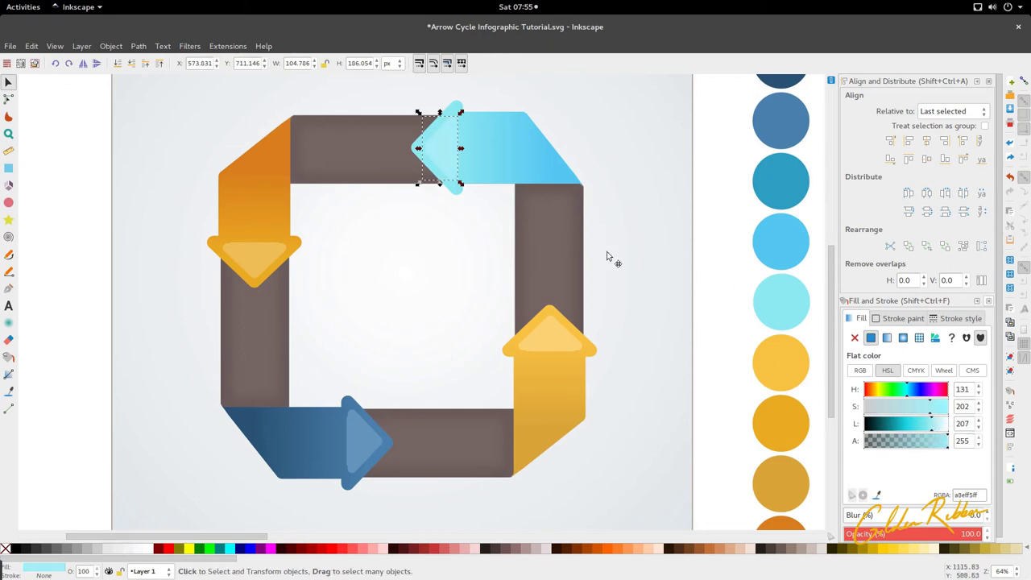
Select the inner arrowheads of all four arrows together and blur them by 3.5%.
click(436, 163)
click(250, 270)
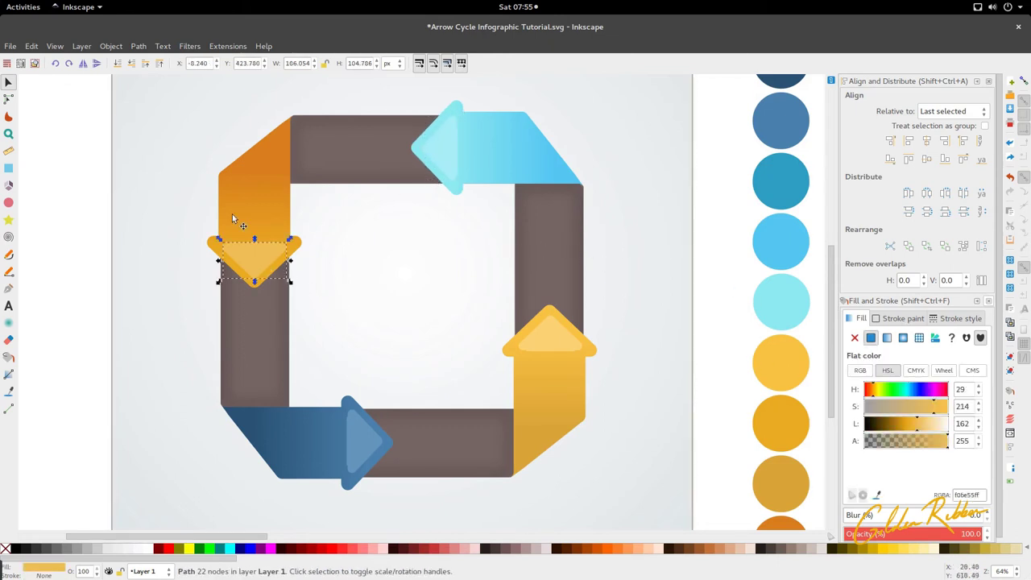
click(137, 46)
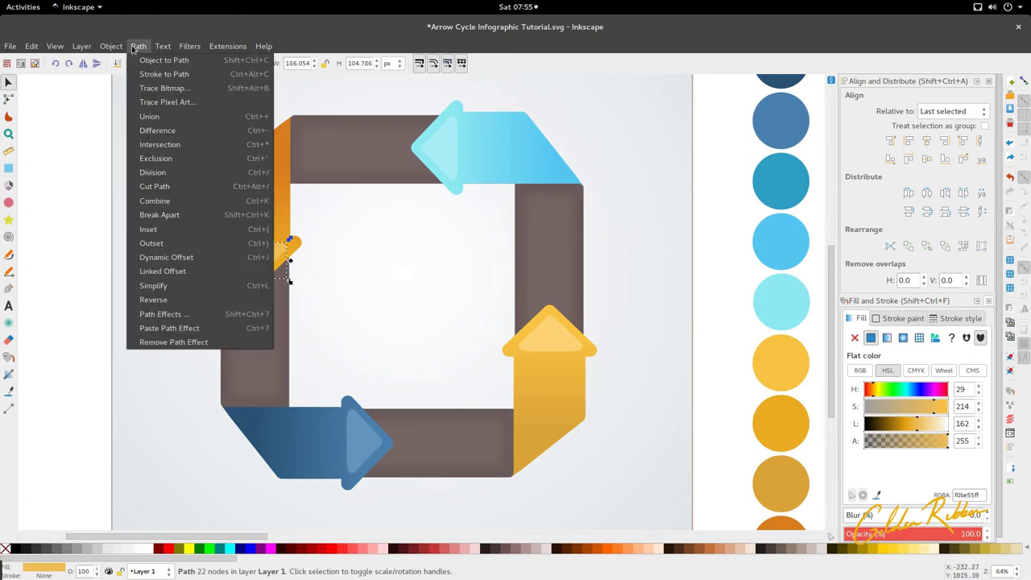
click(133, 48)
shift+click(452, 169)
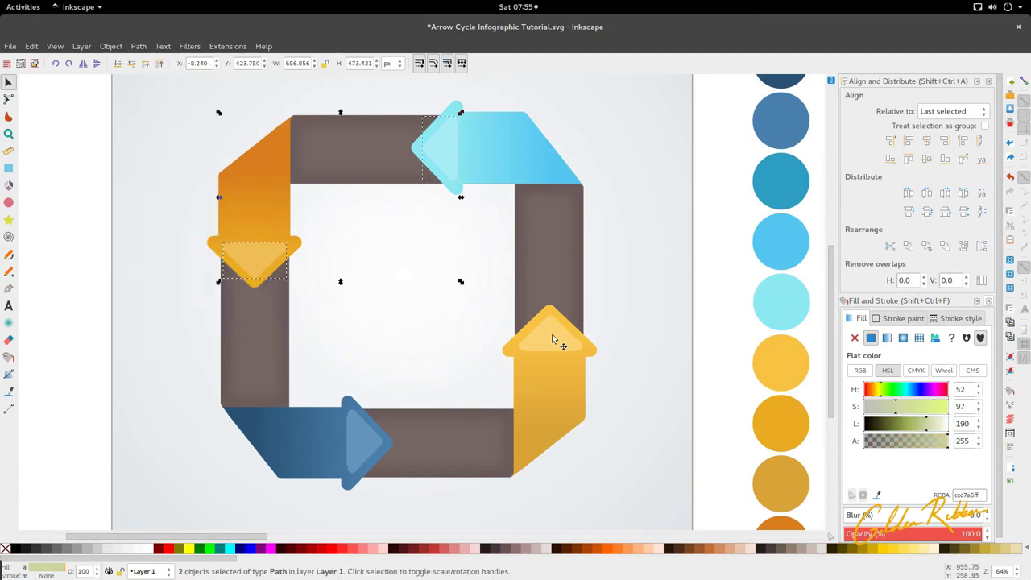
shift+click(553, 340)
shift+click(394, 431)
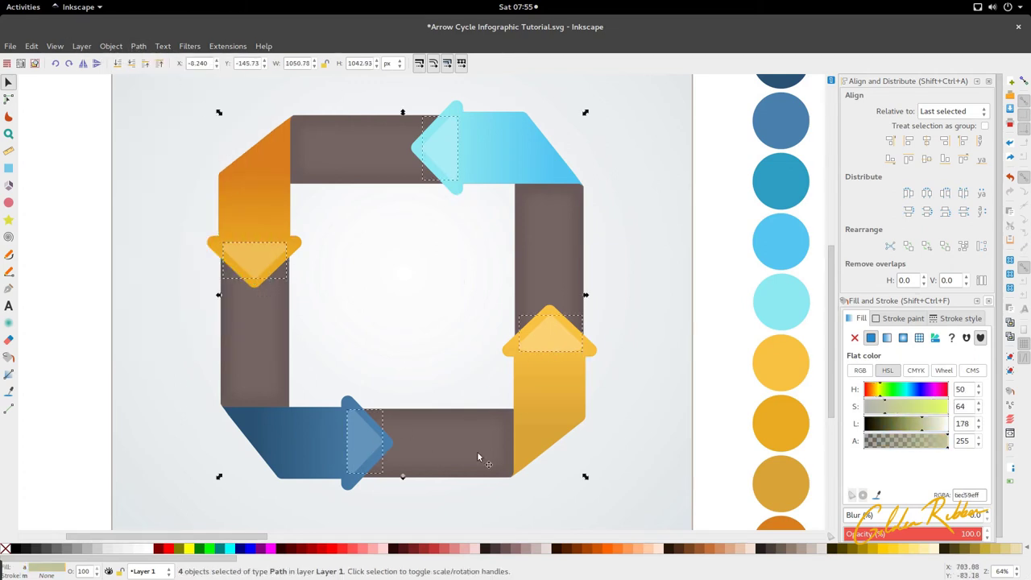
click(847, 516)
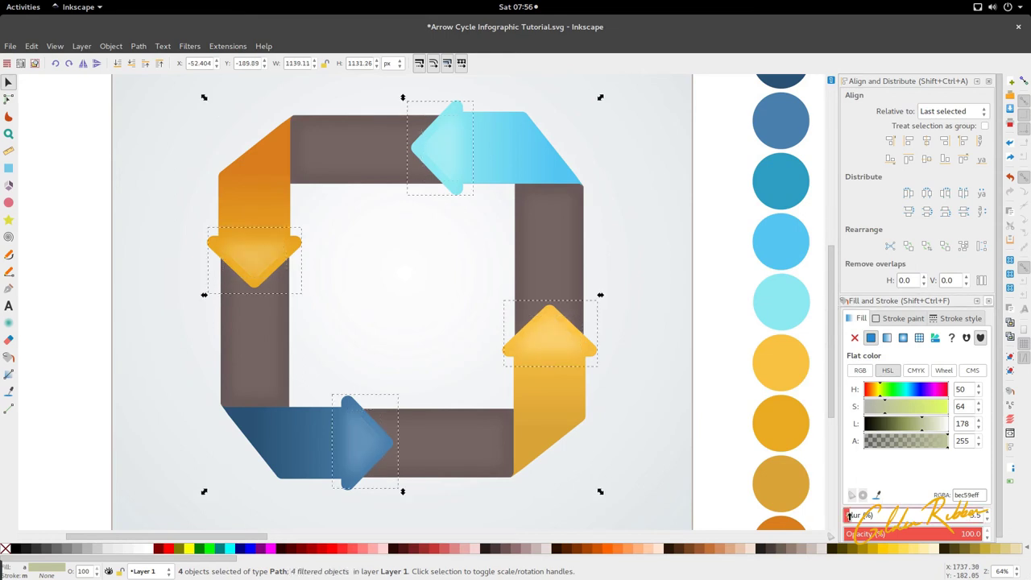
scroll(849, 516, up, 2)
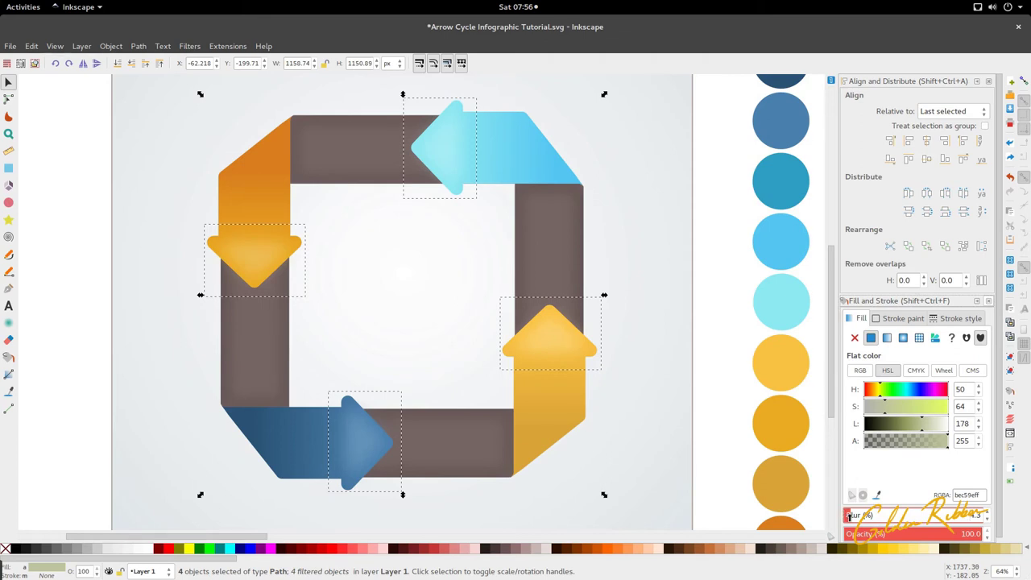
scroll(851, 517, up, 2)
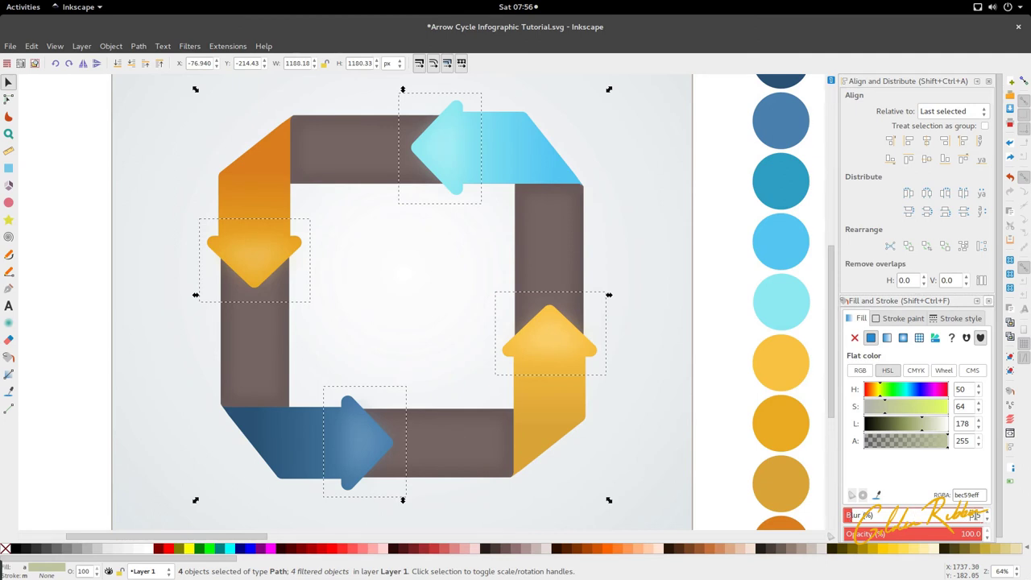
scroll(851, 516, down, 2)
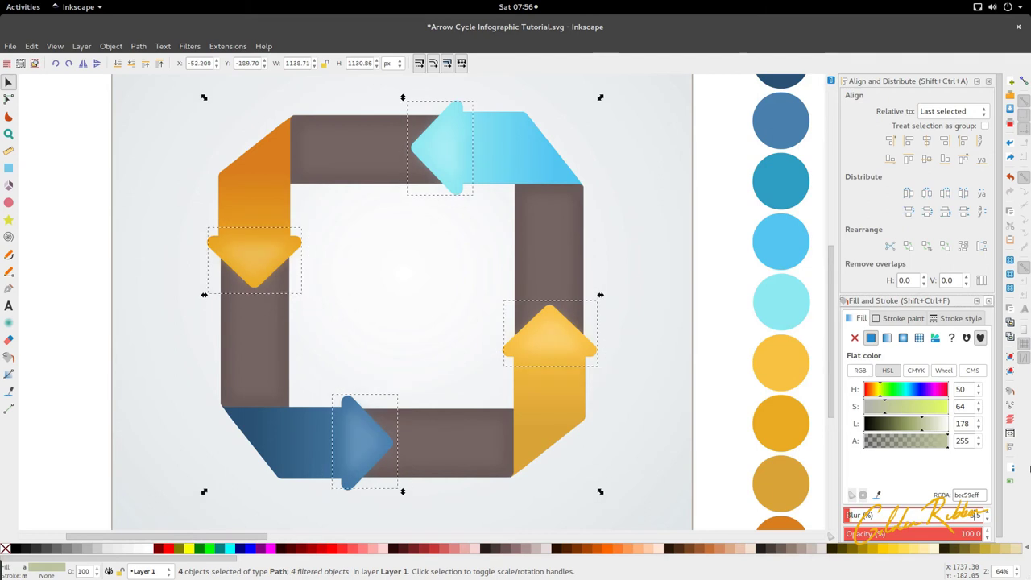
key(Tab)
scroll(387, 262, down, 3)
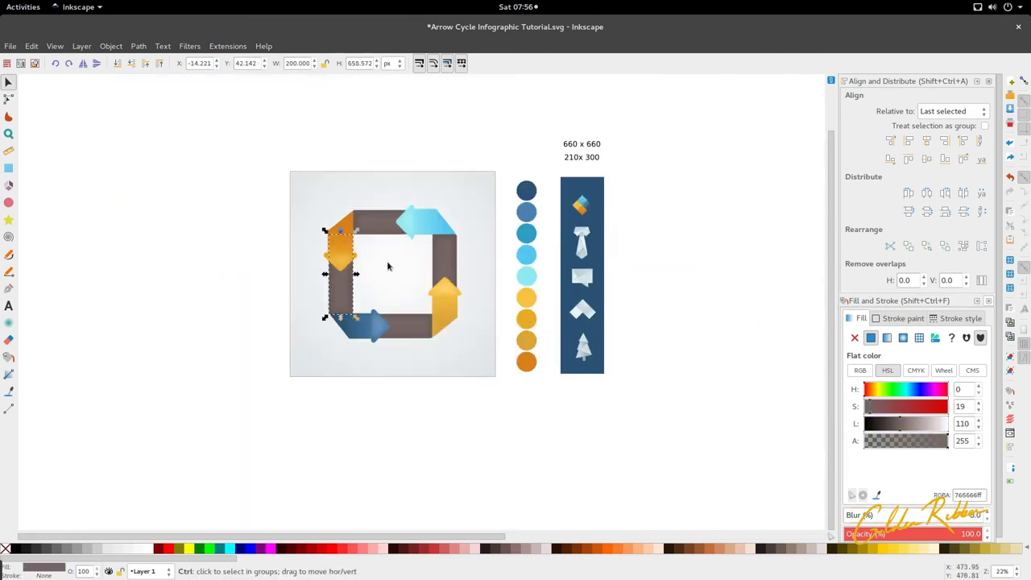
scroll(362, 259, up, 5)
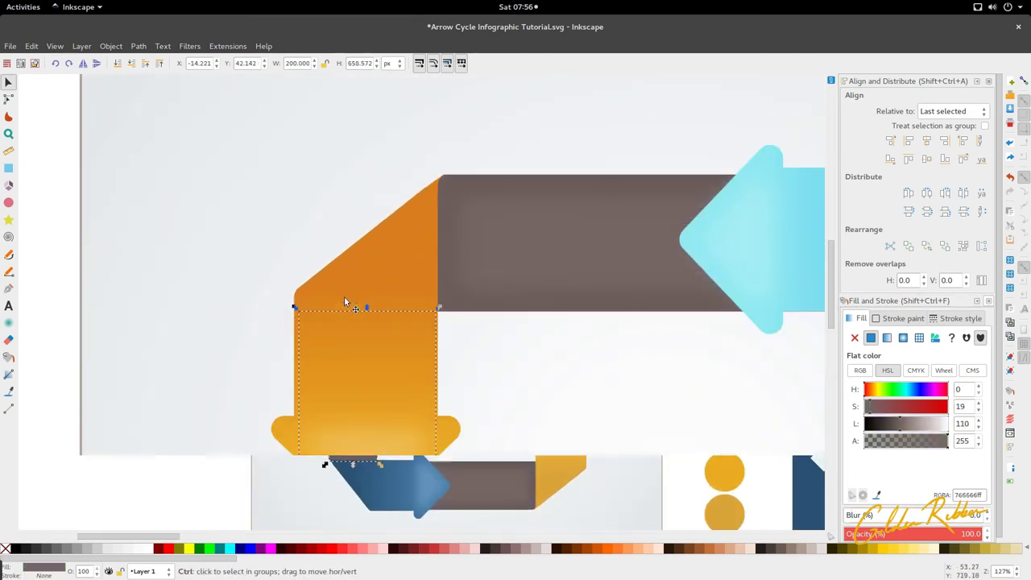
key(b)
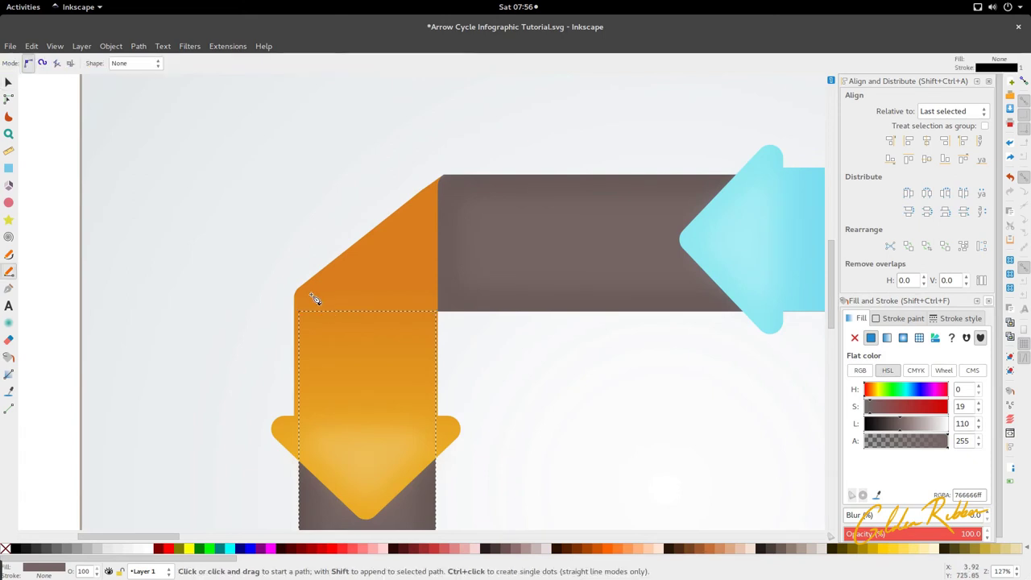
click(303, 300)
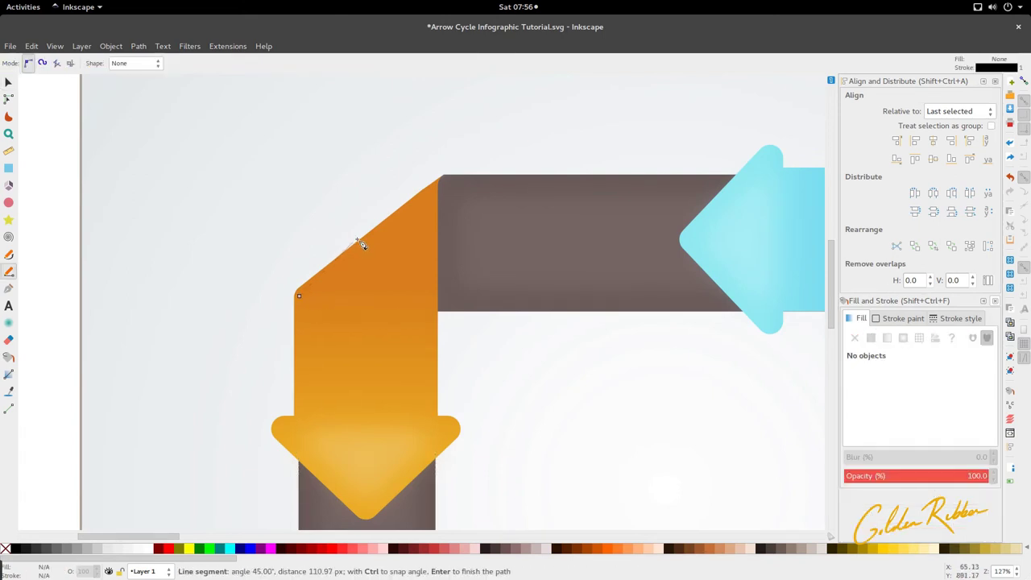
scroll(403, 219, down, 4)
key(s)
scroll(398, 216, up, 3)
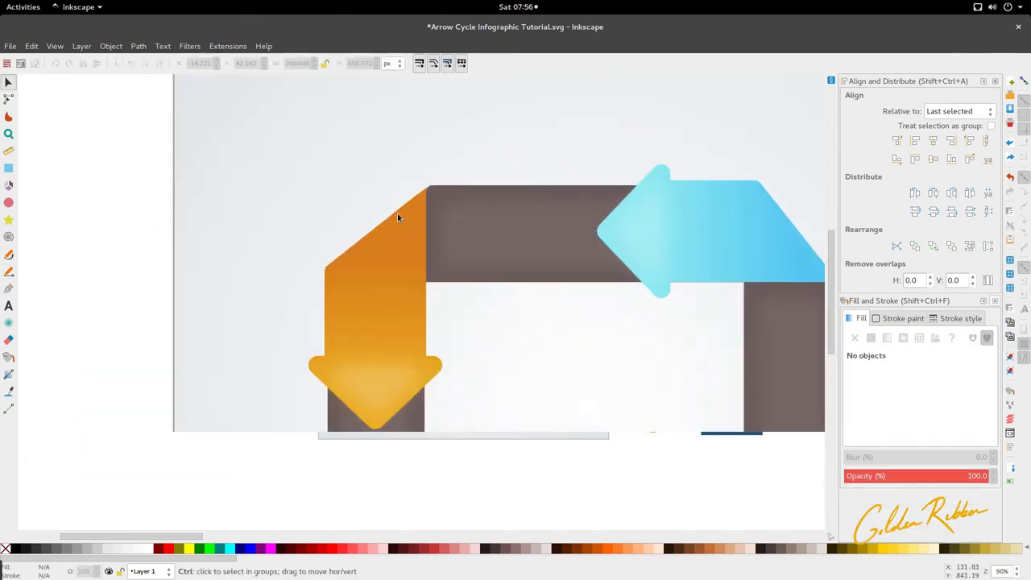
key(b)
key(s)
click(374, 271)
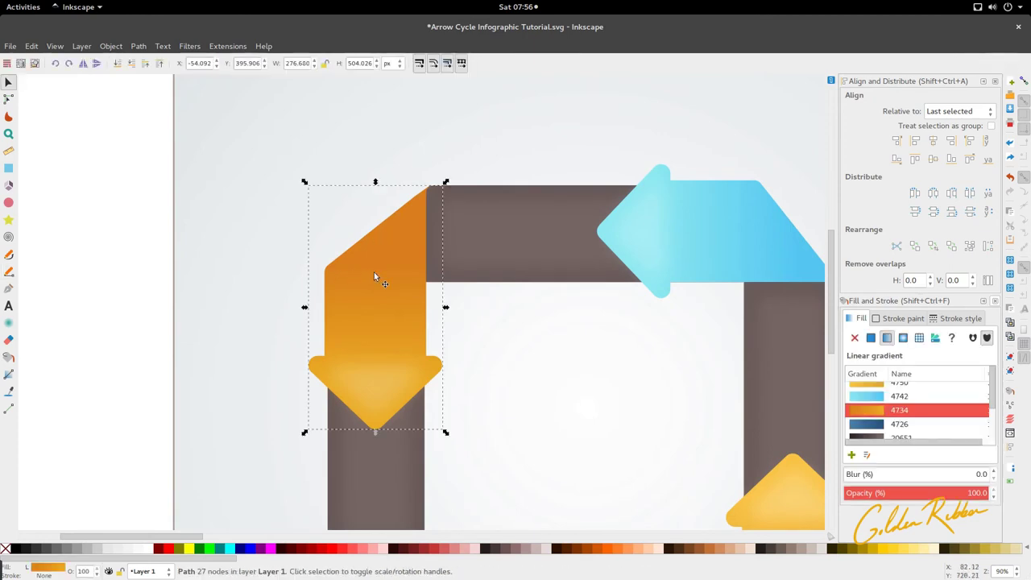
scroll(374, 272, down, 2)
scroll(362, 268, up, 2)
Draw a closed four-sided path with straight edges along the orange arrow's slanted fold, just inside the arrow's edges.
key(b)
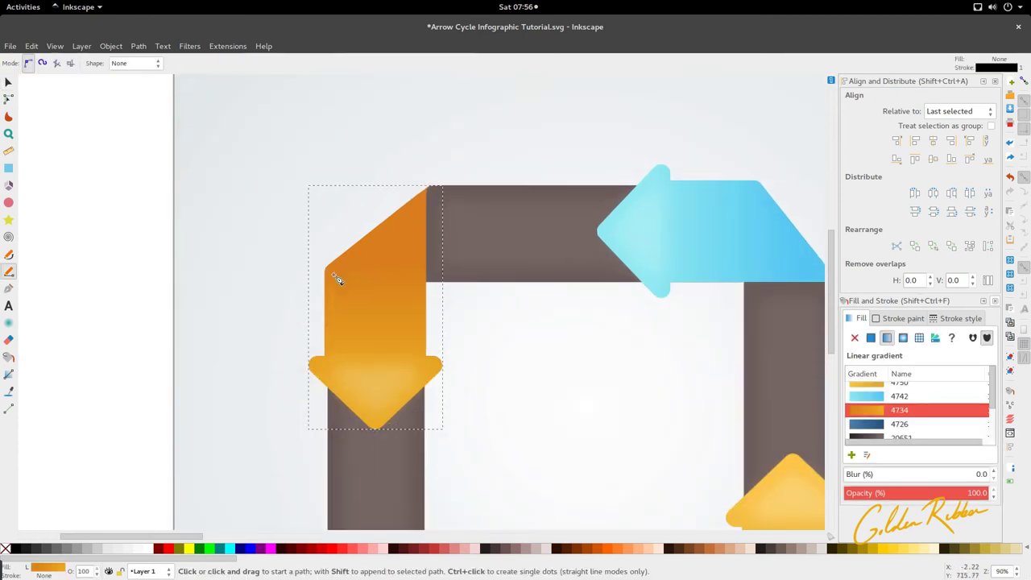
click(330, 271)
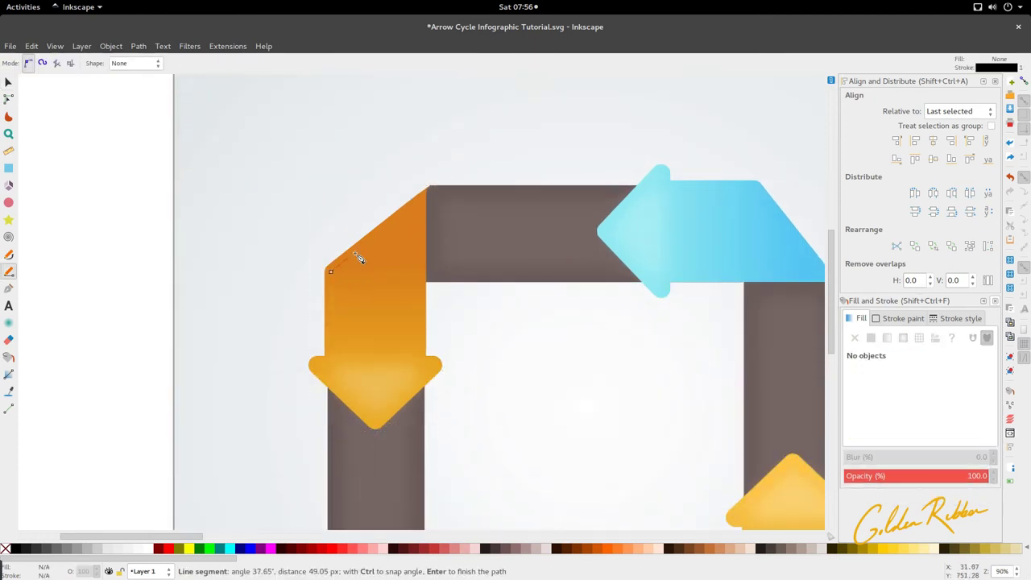
click(423, 195)
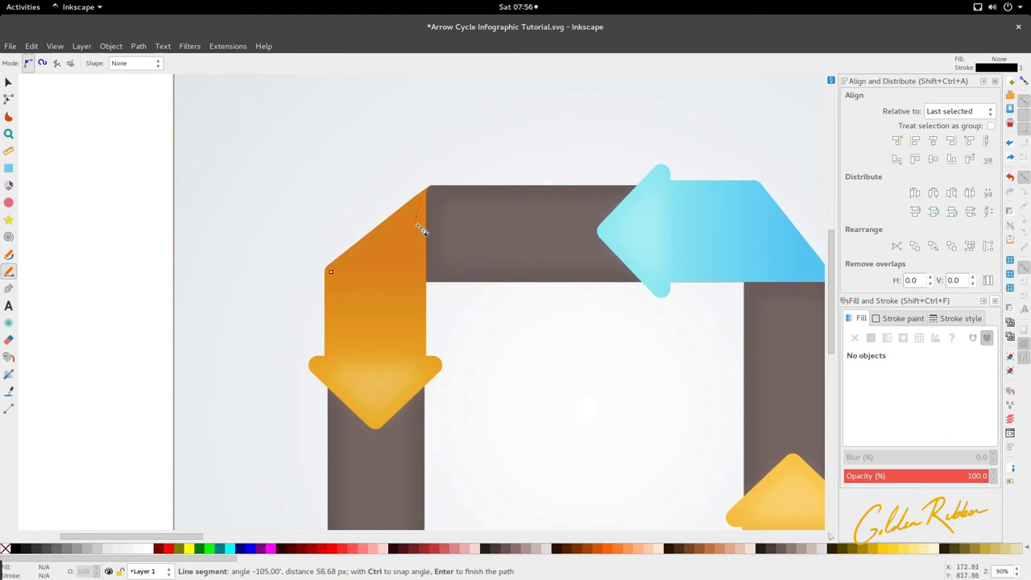
click(420, 247)
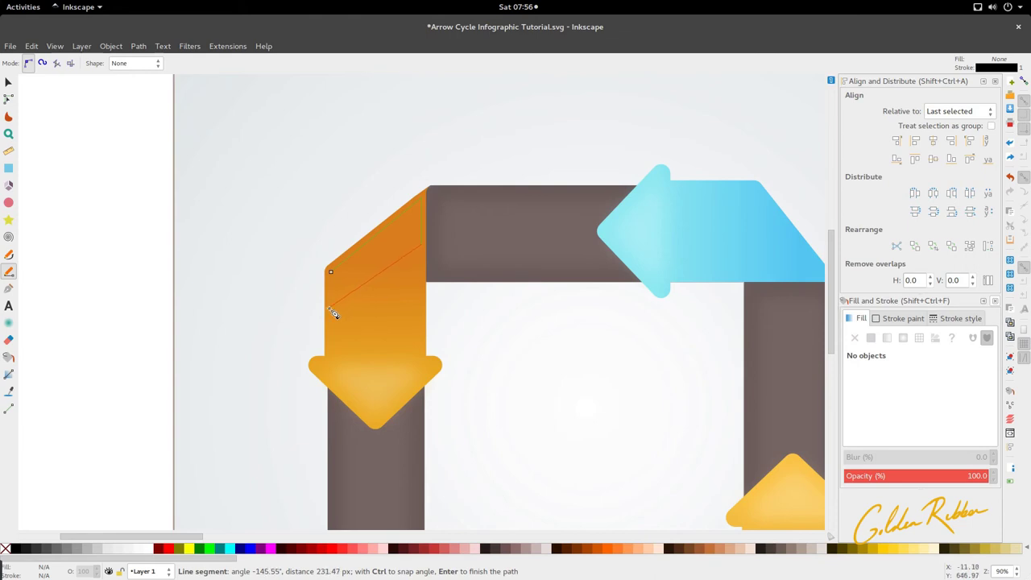
click(331, 273)
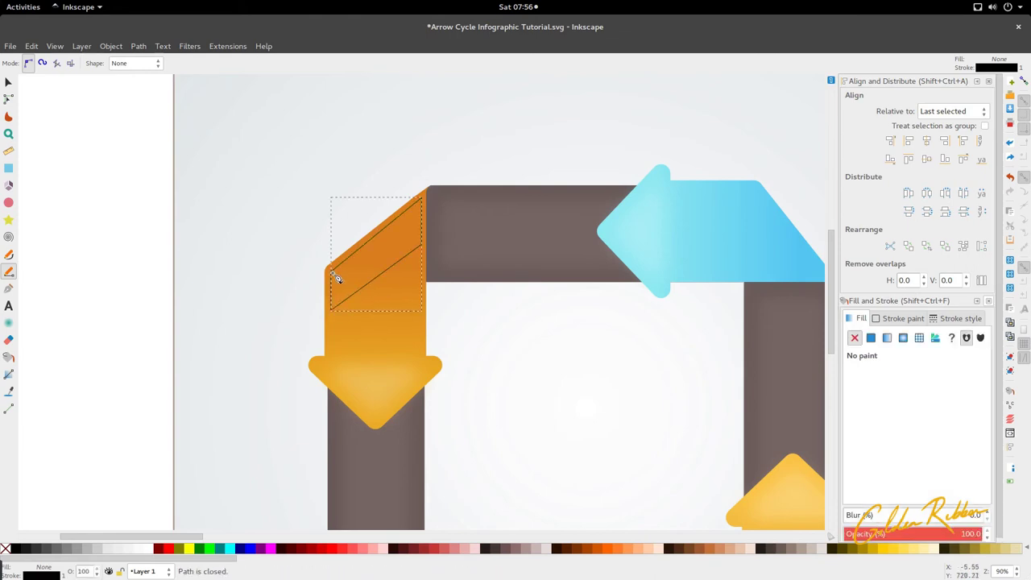
key(s)
Adjust the two nodes beside the grey band so the fold shape measures about 183 by 222 px.
key(n)
drag(424, 196, 422, 205)
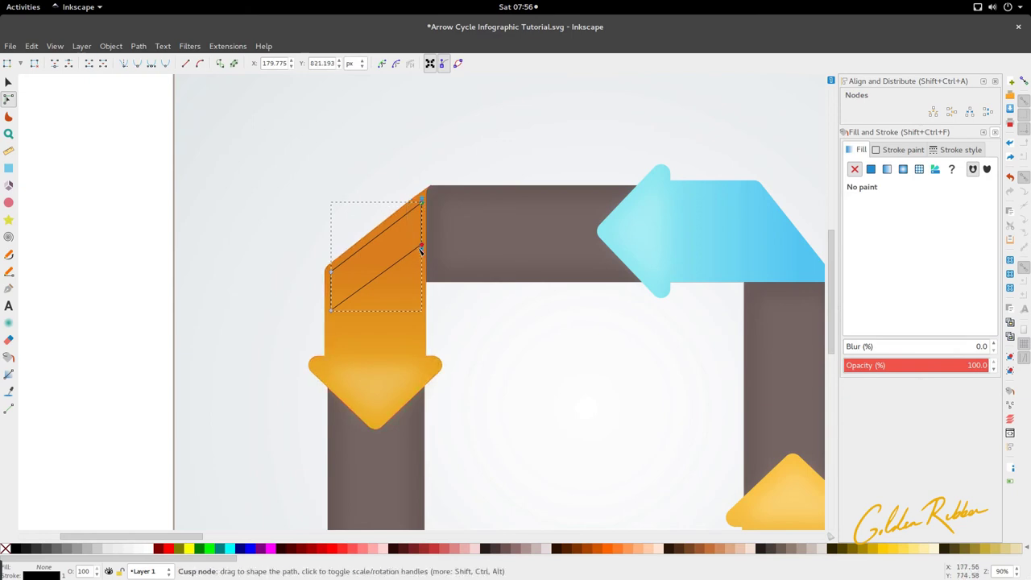
drag(421, 247, 418, 251)
key(s)
key(5)
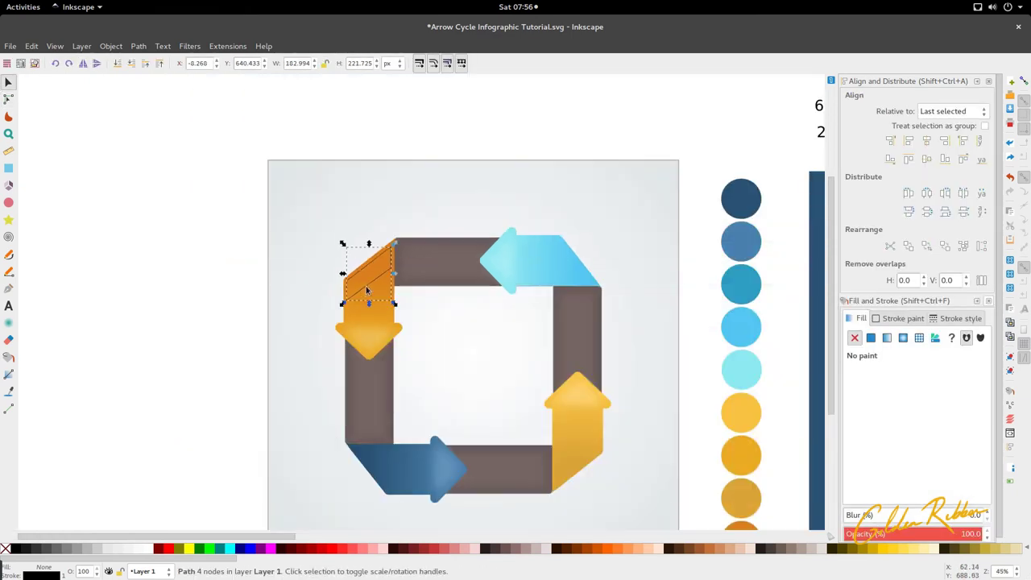
Fill the fold shape with the orange sampled from the arrow and darken it to HSL lightness 107, giving bd6e19ff.
key(d)
click(375, 273)
key(s)
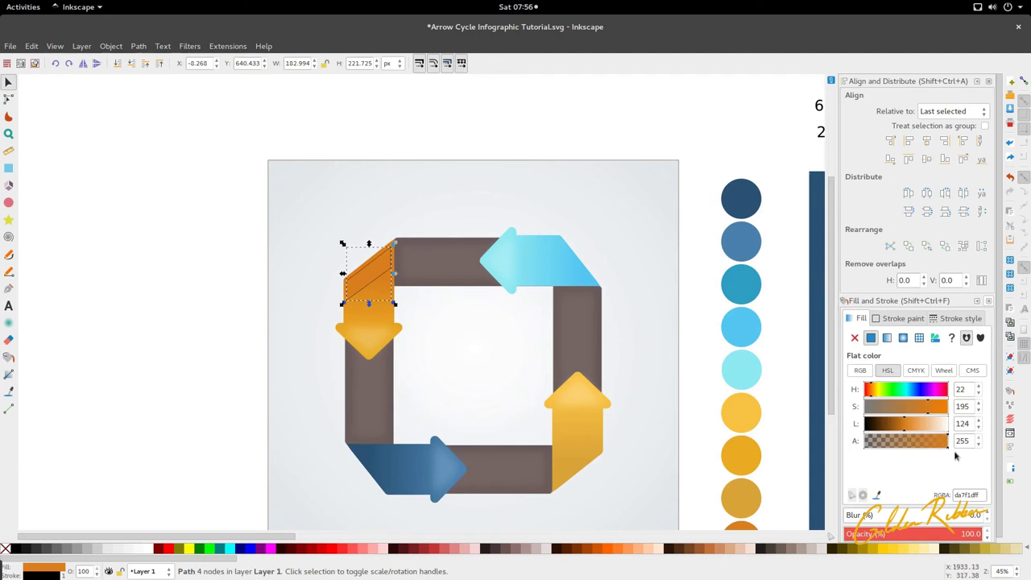
drag(903, 431, 899, 431)
Duplicate the dark orange fold shape, rotate the copy 90° and place it on the light blue arrow's fold at X 771.365, Y 713.064 px.
key(ctrl+d)
drag(401, 277, 593, 276)
click(83, 64)
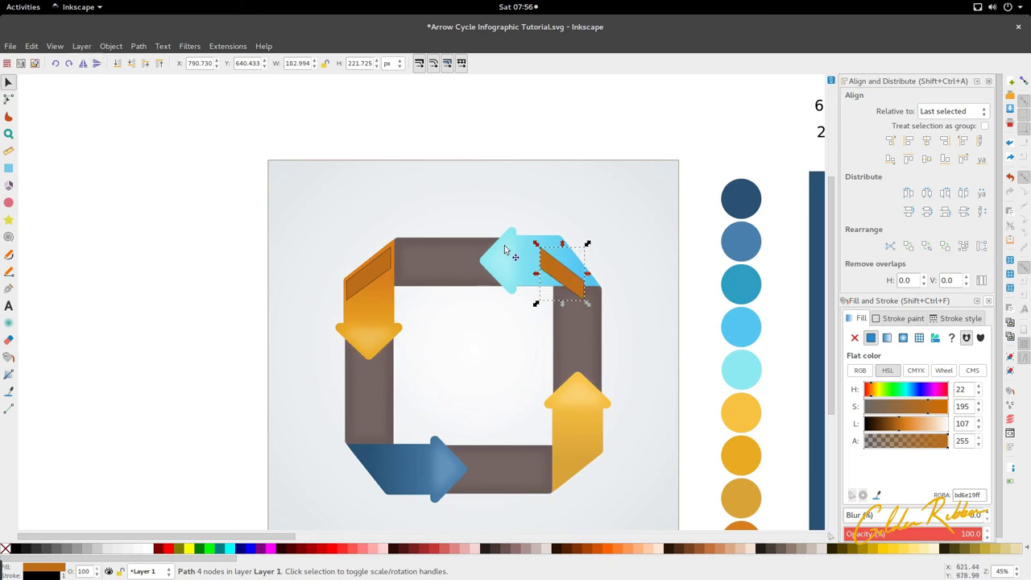
key(ctrl+z)
scroll(568, 276, up, 2)
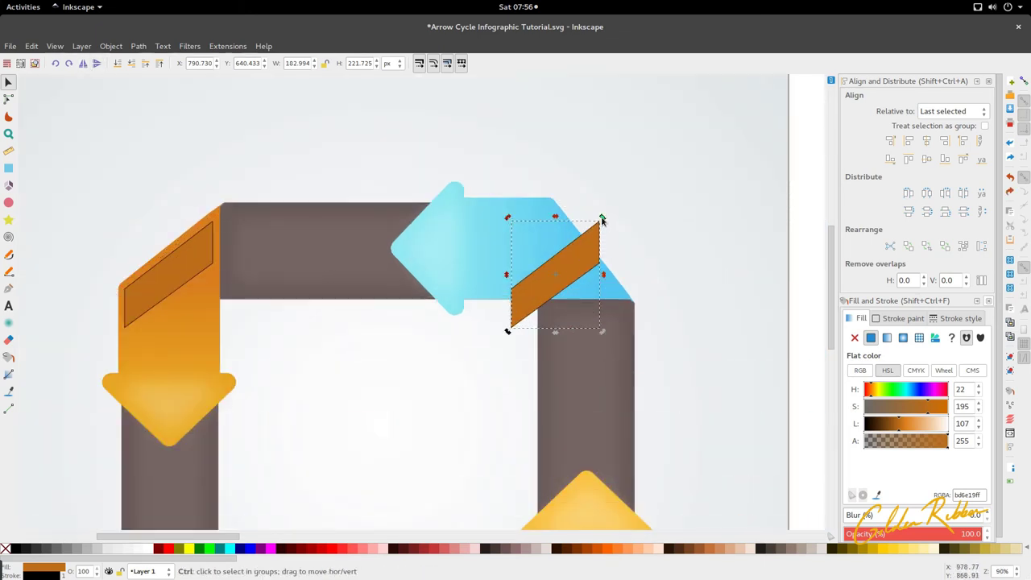
drag(610, 213, 489, 203)
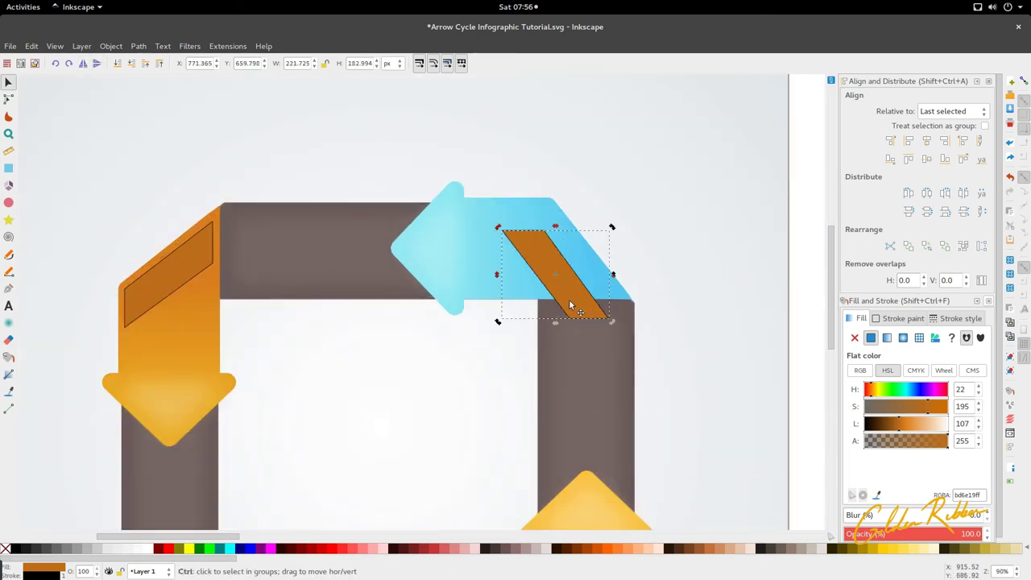
click(565, 284)
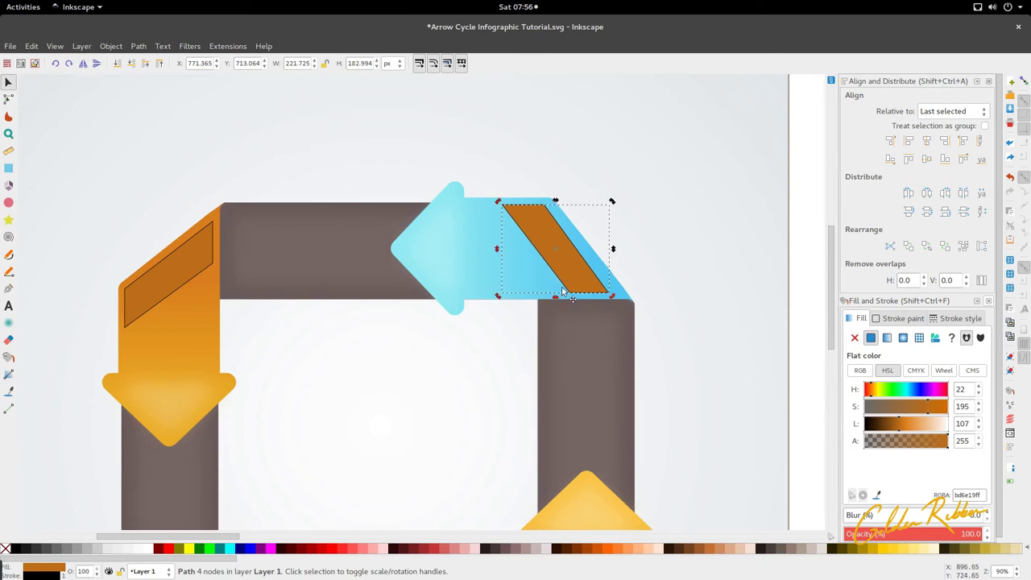
scroll(563, 291, down, 2)
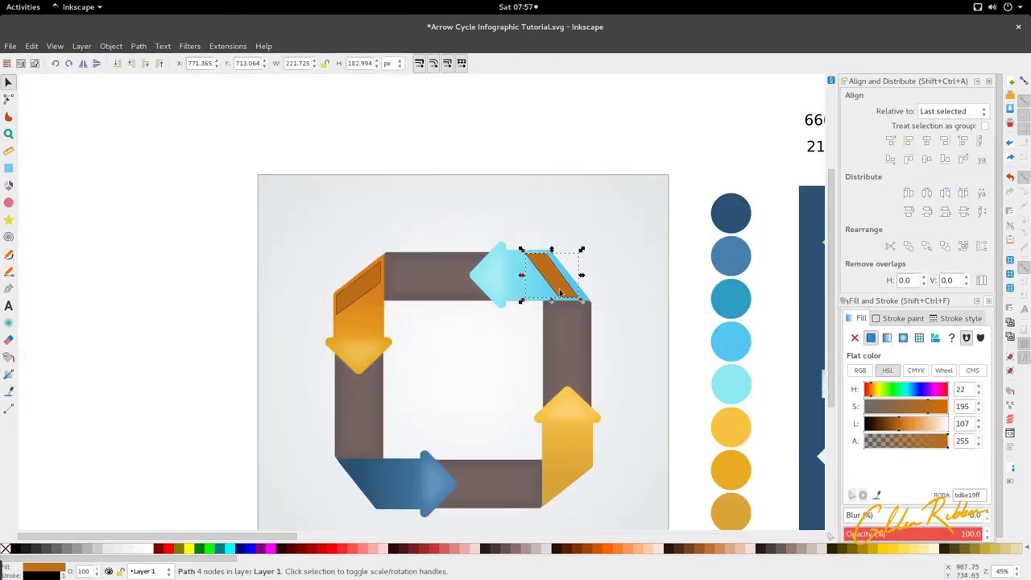
Duplicate the fold shape from the light blue arrow, rotate the copy 90° and place it on the yellow arrow's fold.
key(ctrl+d)
drag(562, 292, 584, 480)
click(564, 462)
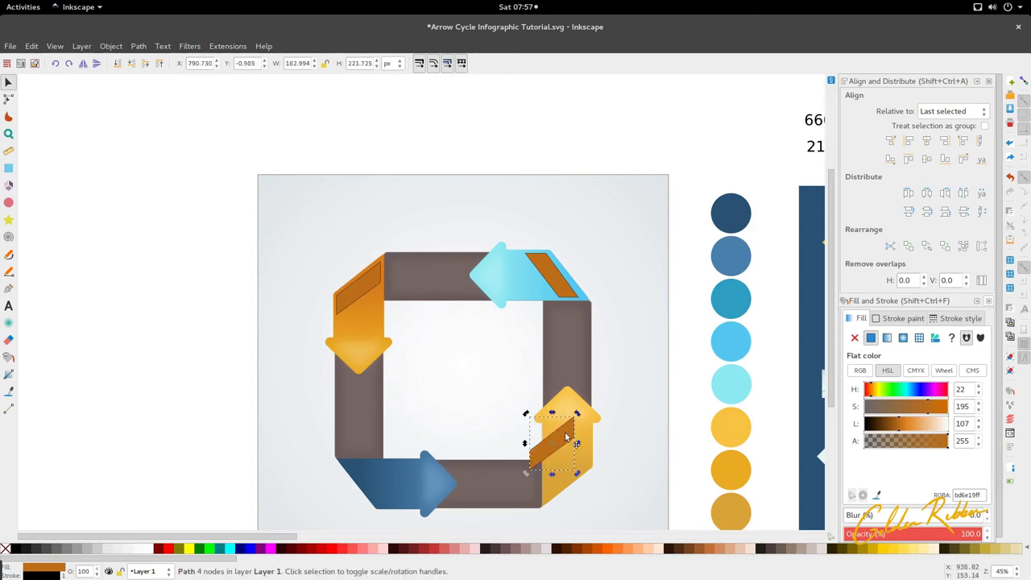
drag(567, 437, 584, 465)
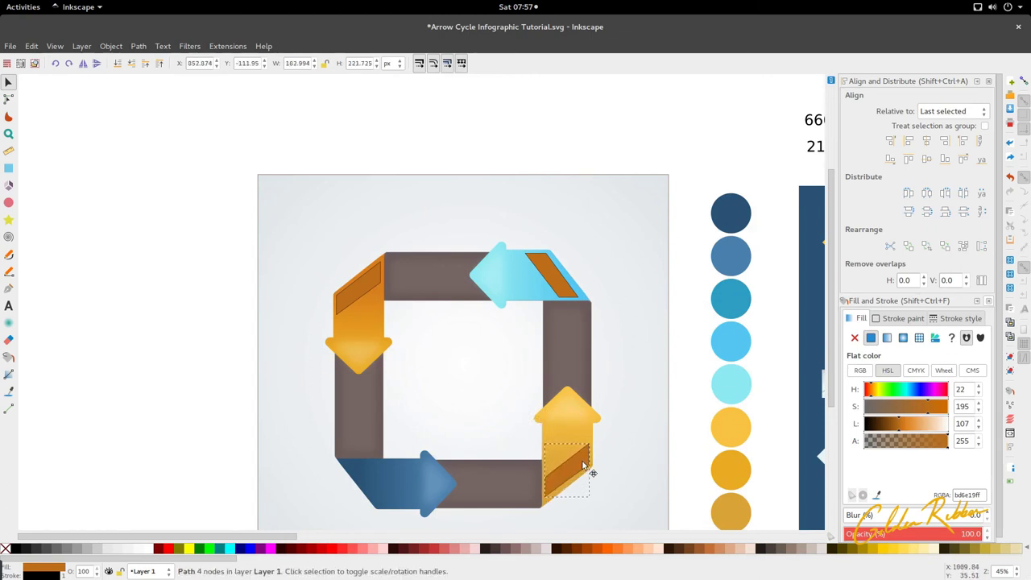
Extend the lower-left node of the yellow arrow's fold shape downward so the shape is about 229 px high.
scroll(568, 485, up, 3)
key(n)
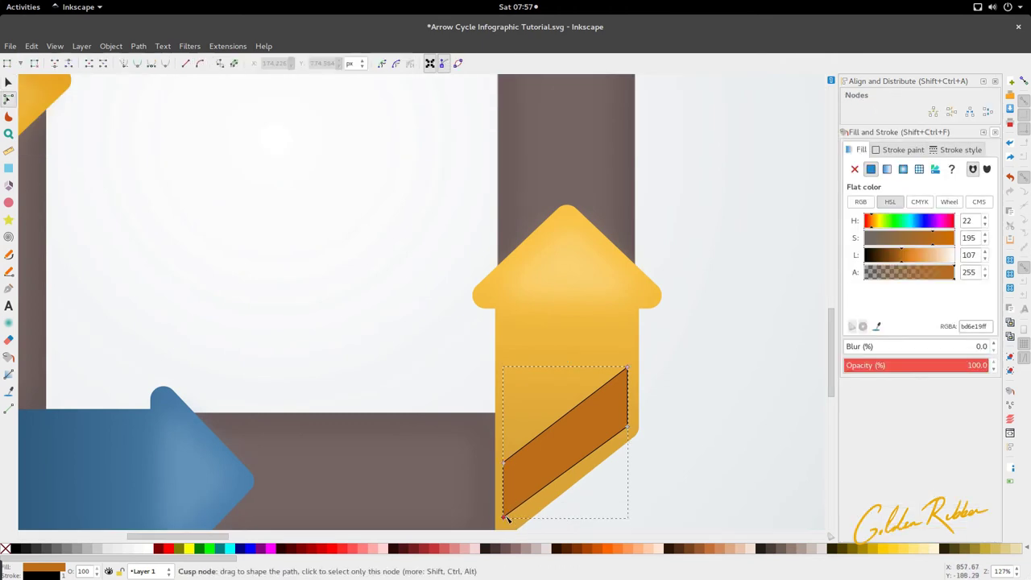
drag(506, 518, 506, 519)
scroll(536, 451, down, 3)
key(s)
Duplicate the yellow arrow's fold shape, rotate the copy -90° and place it on the dark blue arrow's fold at X 25.416, Y -151.62 px.
scroll(545, 477, up, 2)
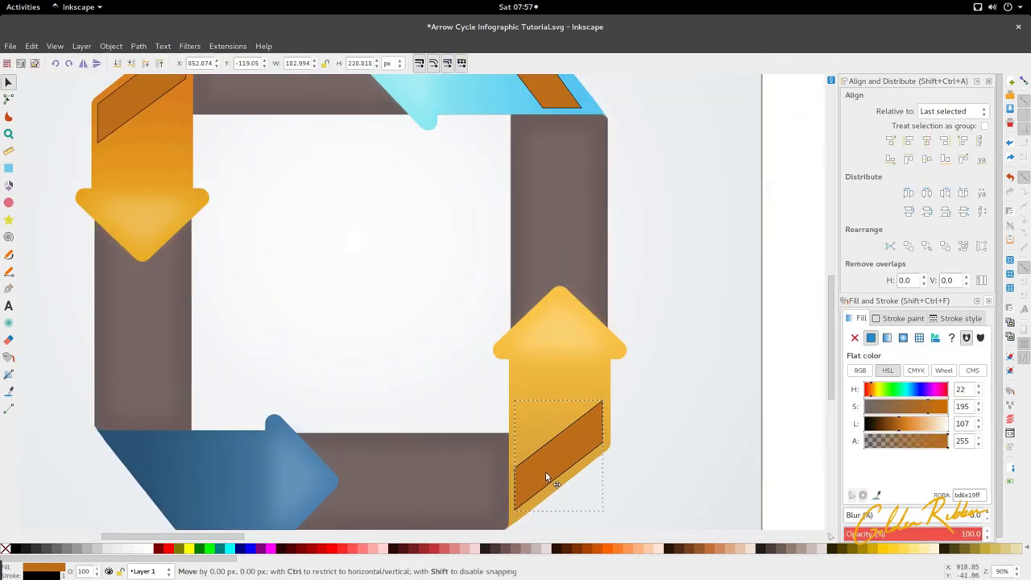
key(ctrl+d)
drag(546, 474, 148, 501)
click(183, 434)
drag(209, 395, 220, 504)
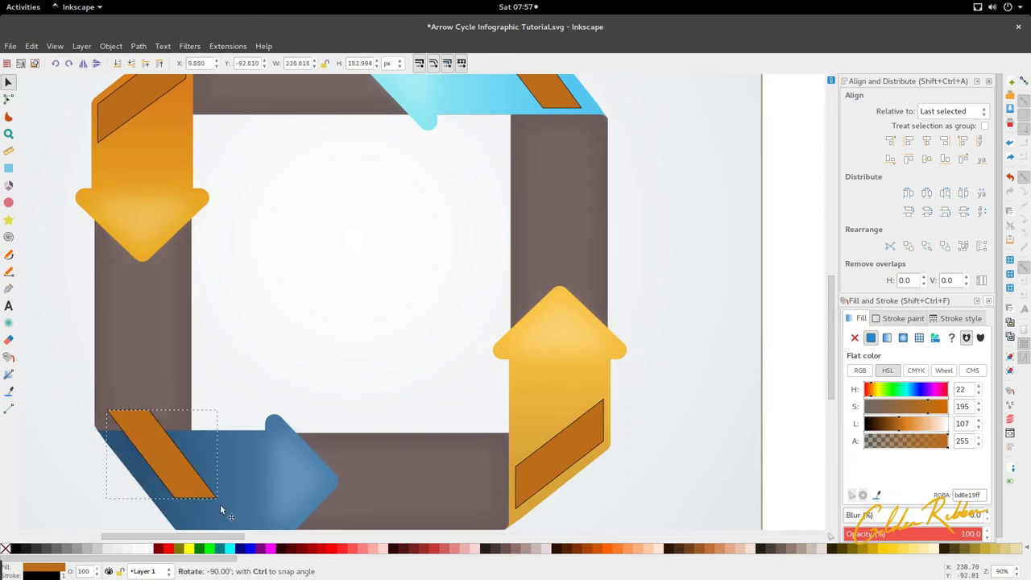
scroll(198, 417, down, 5)
drag(192, 342, 213, 348)
Fill the dark blue arrow's fold shape with the dark blue sampled from the darkest palette circle, giving 244864a0.
scroll(213, 348, down, 3)
key(d)
click(230, 331)
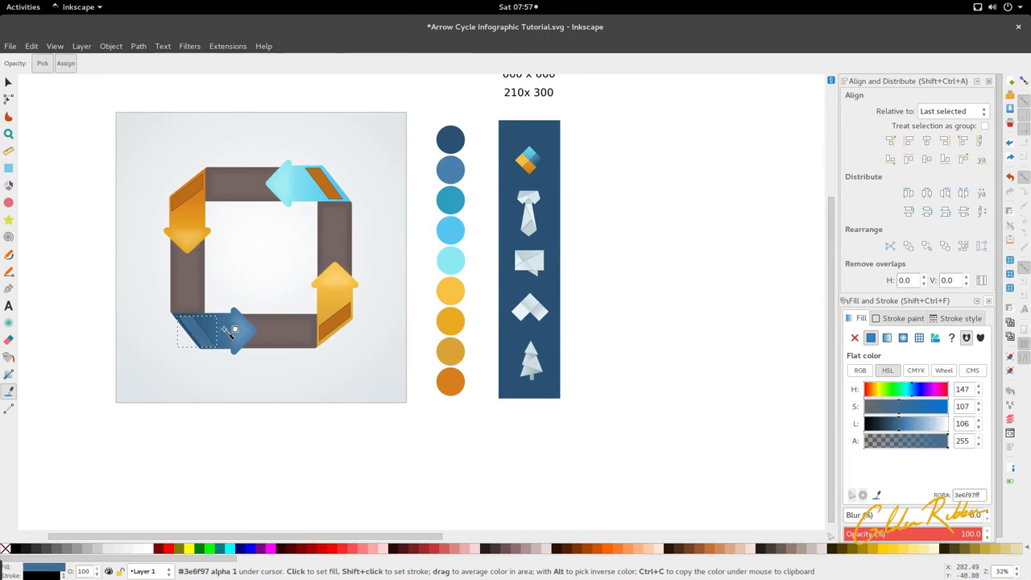
drag(450, 140, 453, 143)
key(space)
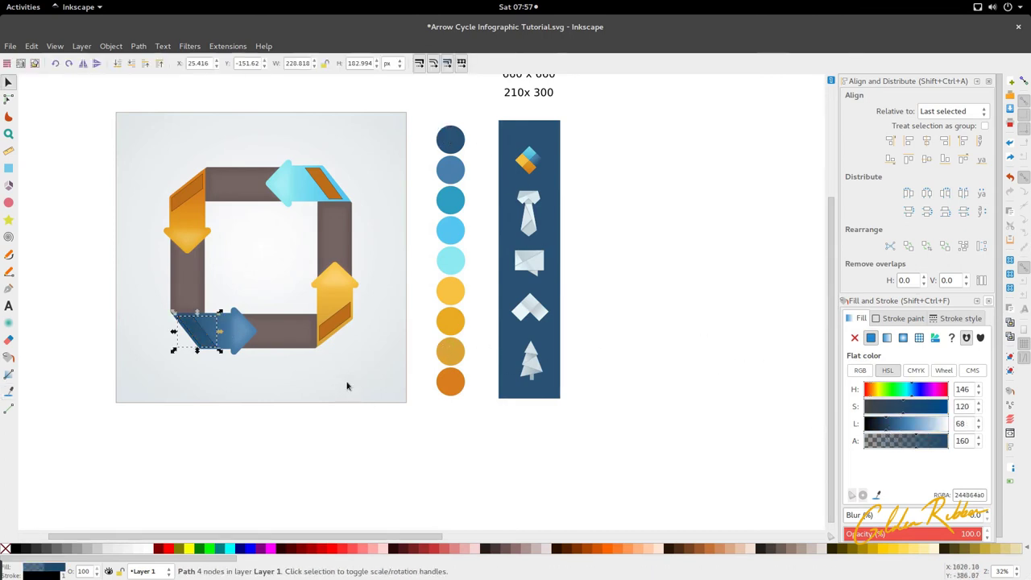
Fill the yellow arrow's fold shape with the yellow sampled from the arrow and darken it to HSL lightness 120, giving d4981cff.
click(338, 327)
click(330, 312)
click(903, 423)
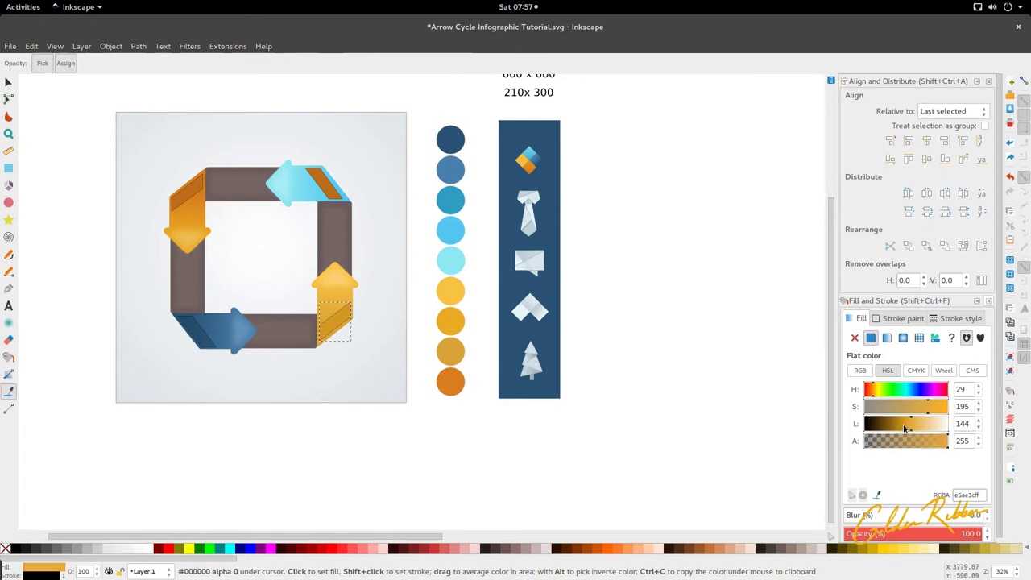
key(space)
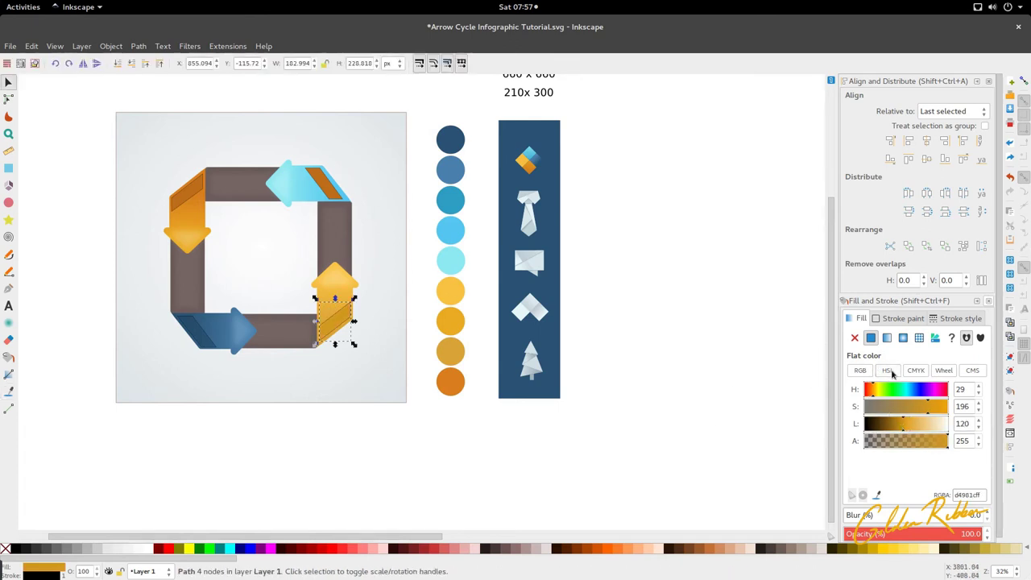
Fill the light blue arrow's fold shape with the blue sampled from the arrow and darken it to HSL lightness 144, giving 31bcf0ff.
click(328, 187)
key(d)
scroll(355, 198, up, 2)
click(361, 205)
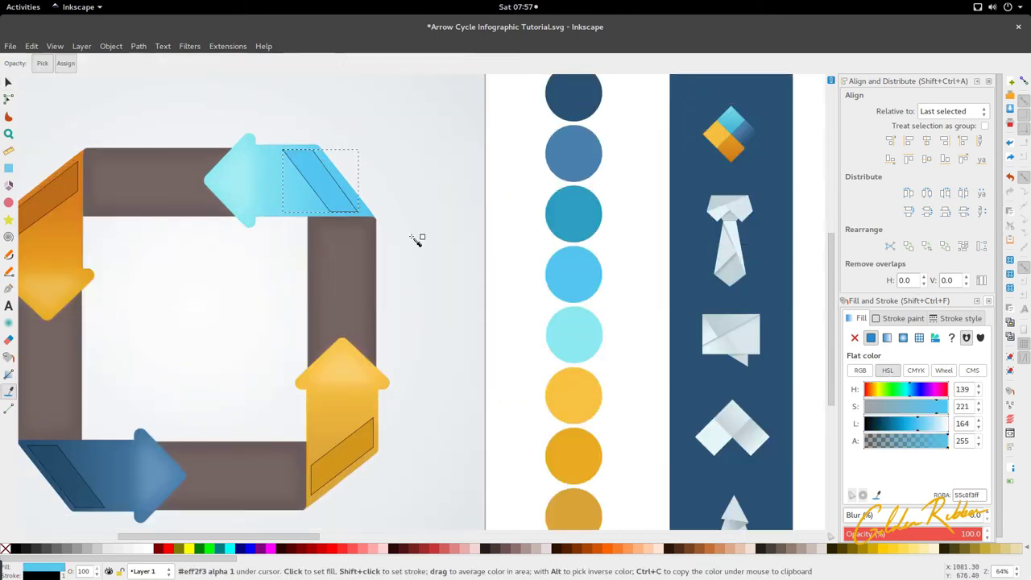
key(s)
click(913, 432)
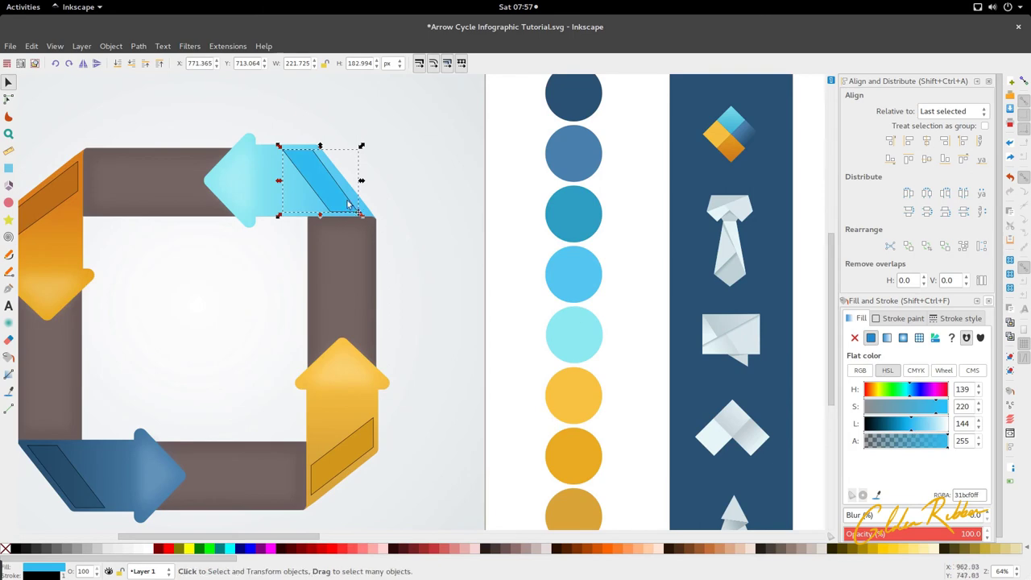
Adjust the lower-right node of the light blue arrow's fold shape so the shape is about 228 px wide.
key(n)
key(s)
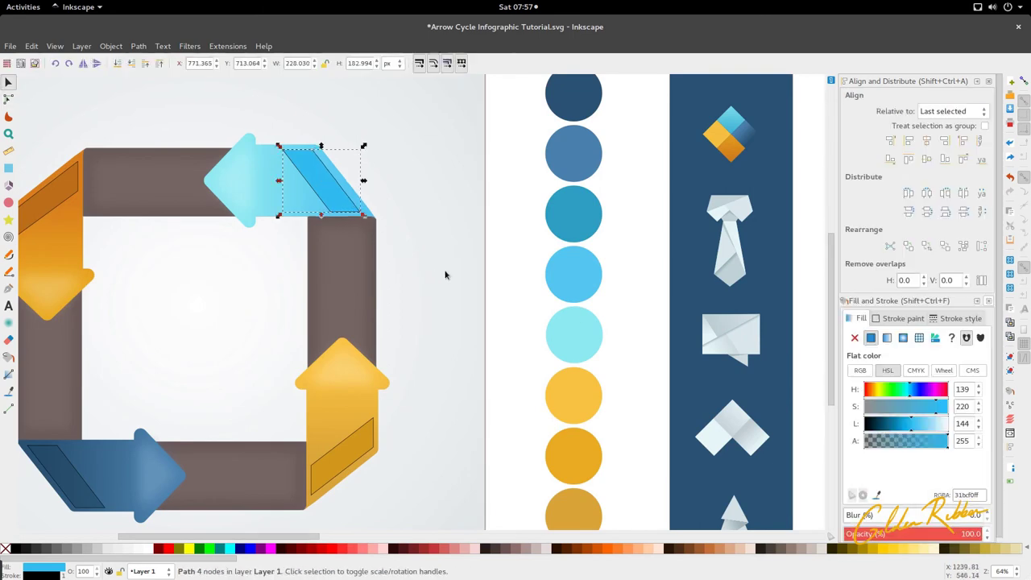
click(111, 46)
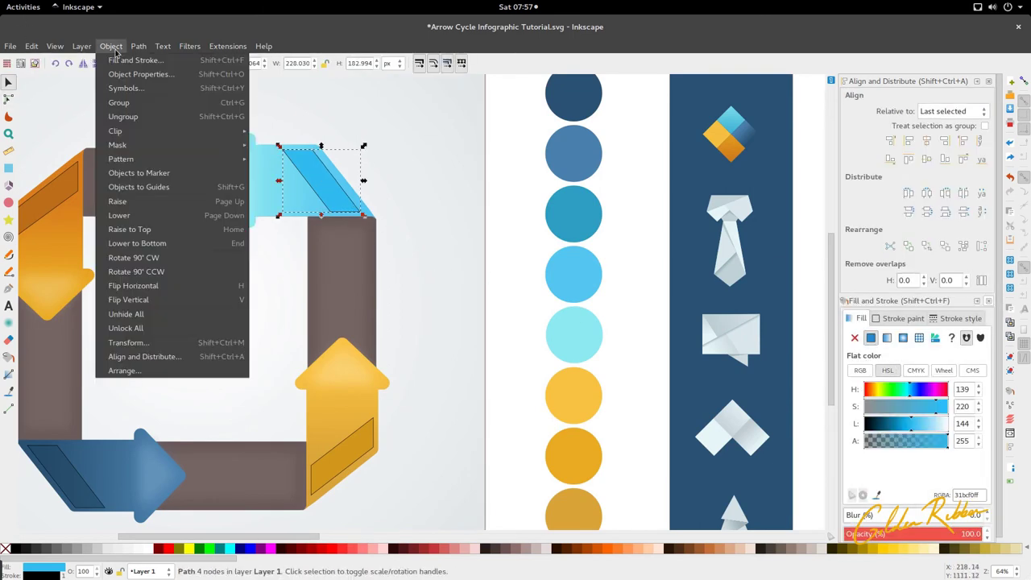
click(890, 358)
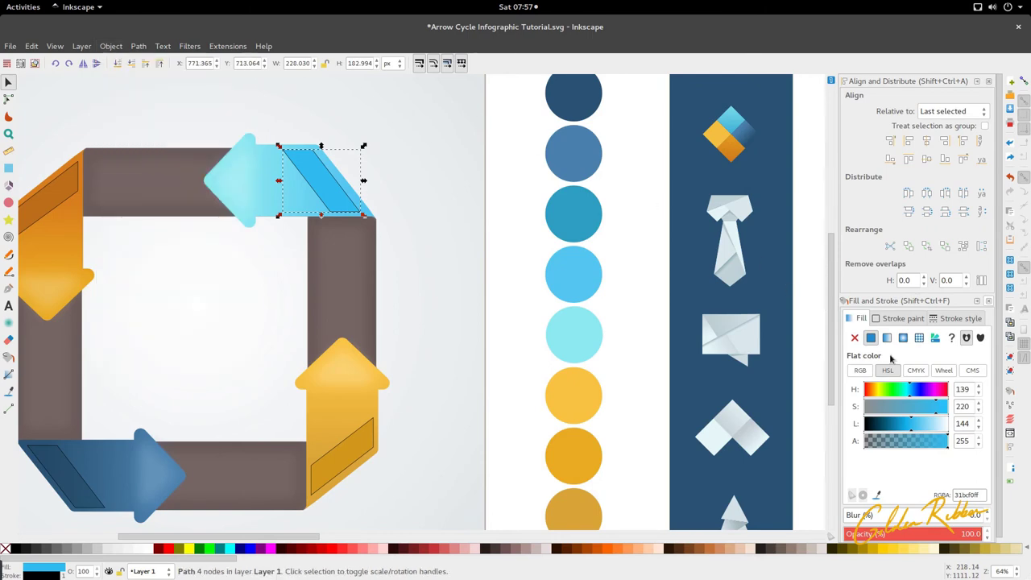
Try to refill the orange arrow's fold shape with a colour sampled from the arrow beside it.
scroll(336, 201, left, 5)
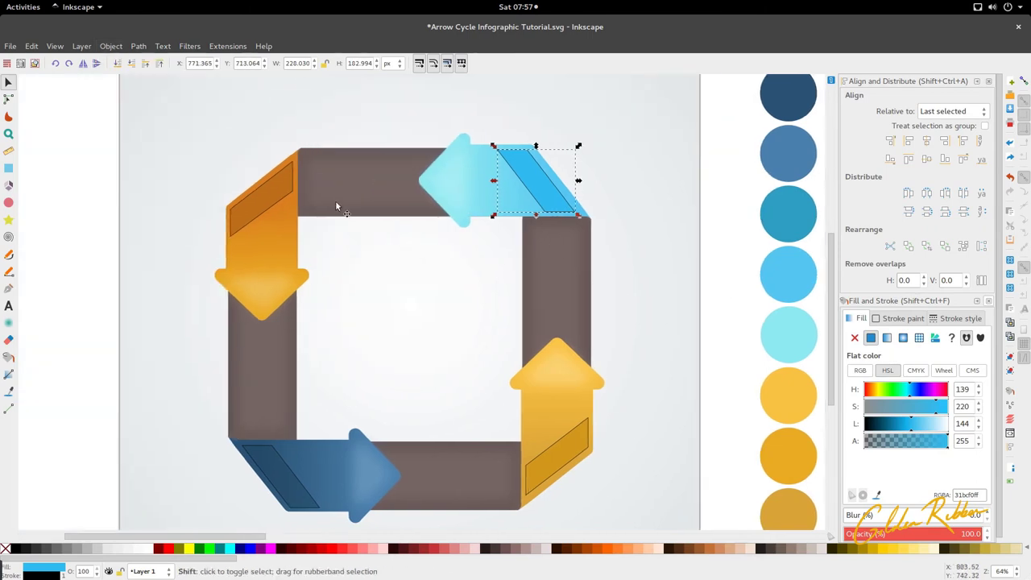
click(282, 218)
key(d)
click(282, 217)
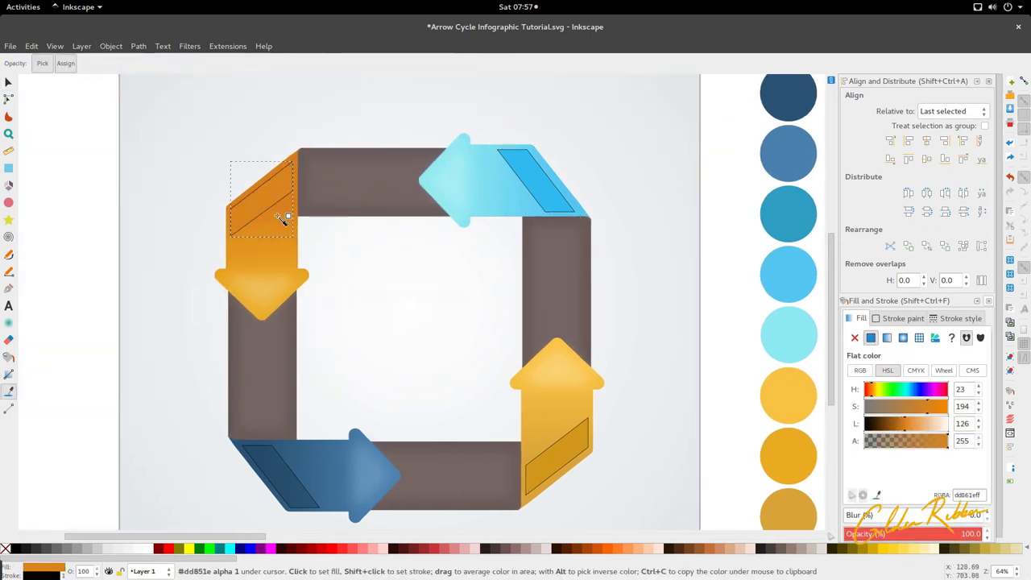
click(286, 223)
key(s)
Remove the black outline from the fold shapes on all four arrows.
key(5)
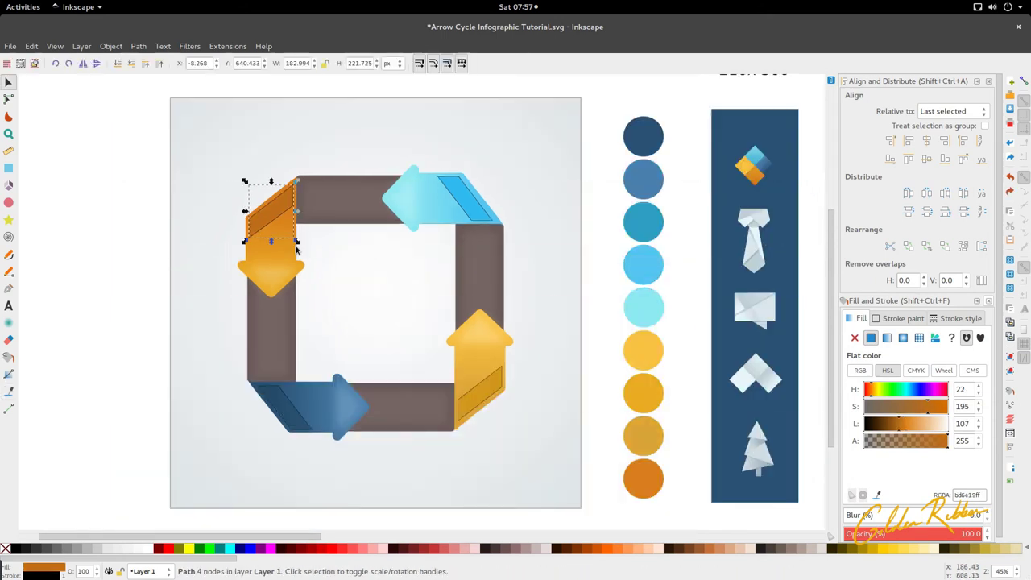
shift+click(499, 392)
shift+click(465, 198)
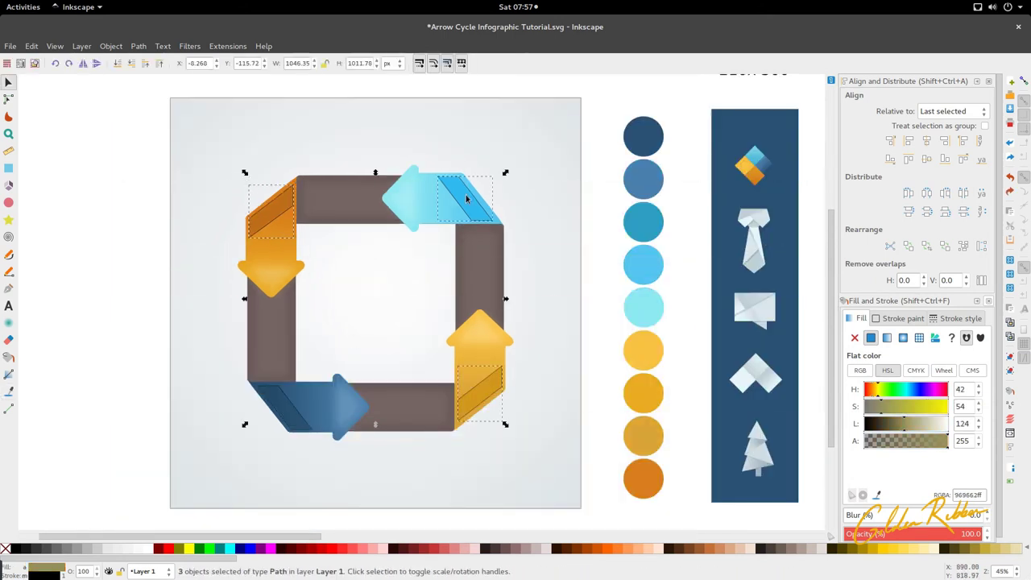
shift+click(307, 394)
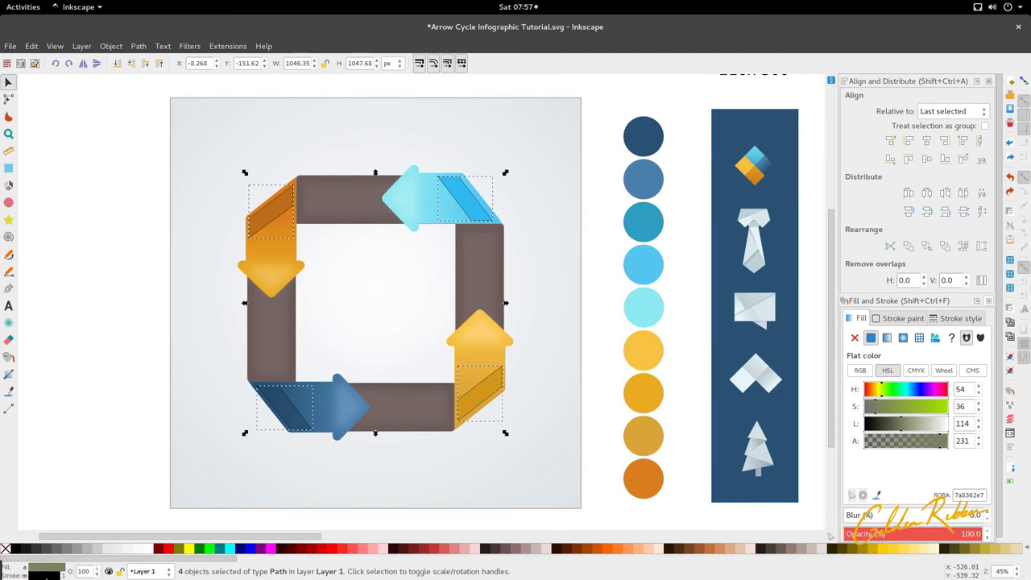
right_click(46, 577)
click(86, 573)
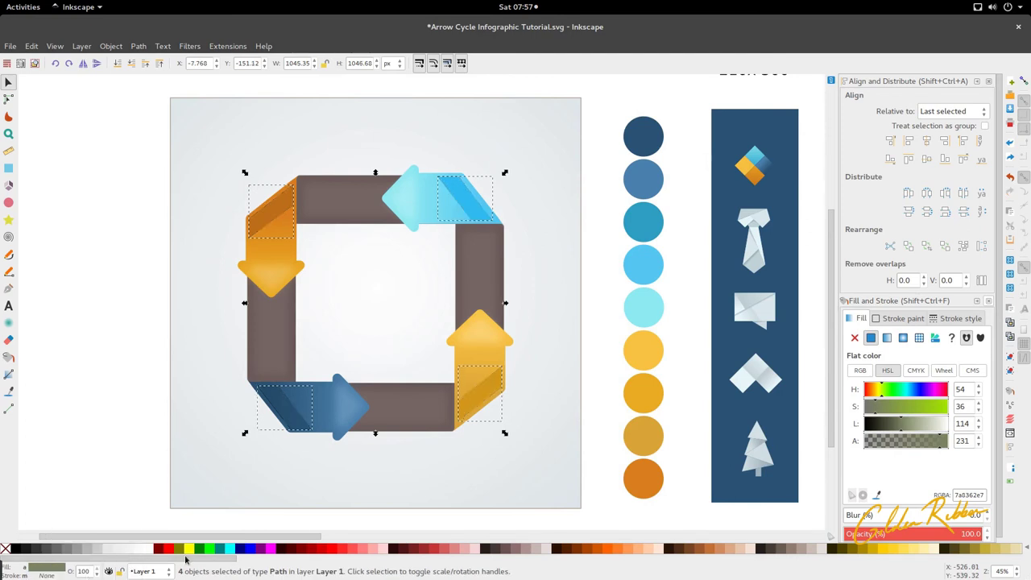
click(115, 391)
Apply a 2.0% blur to the fold shapes on all four arrows.
click(295, 211)
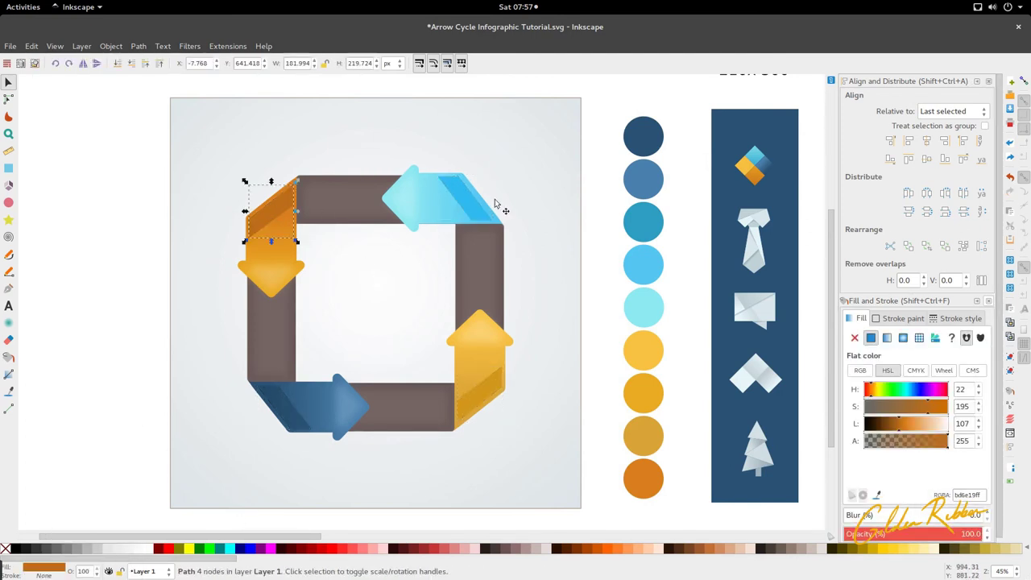
shift+click(473, 207)
shift+click(476, 377)
shift+click(294, 415)
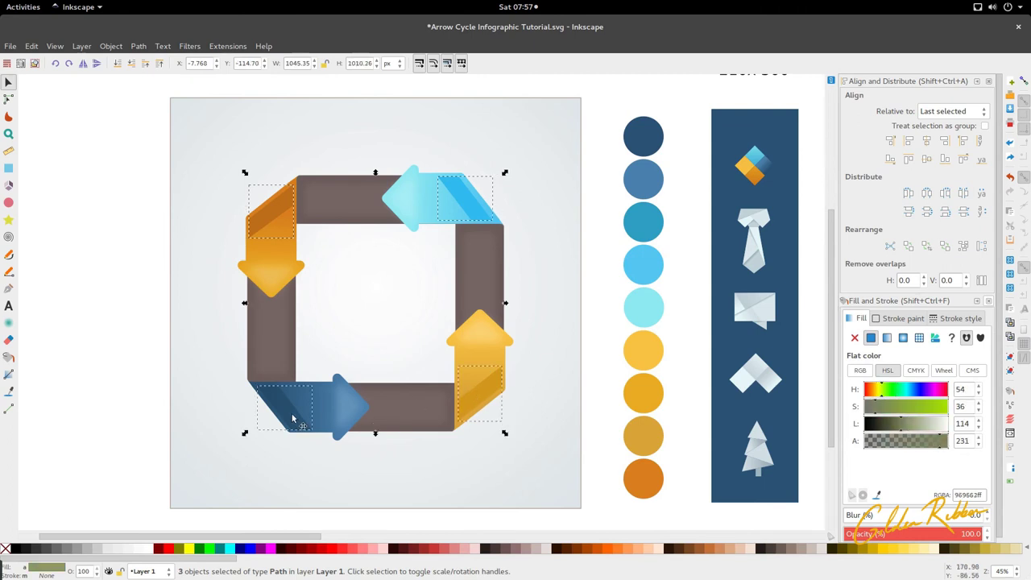
click(847, 517)
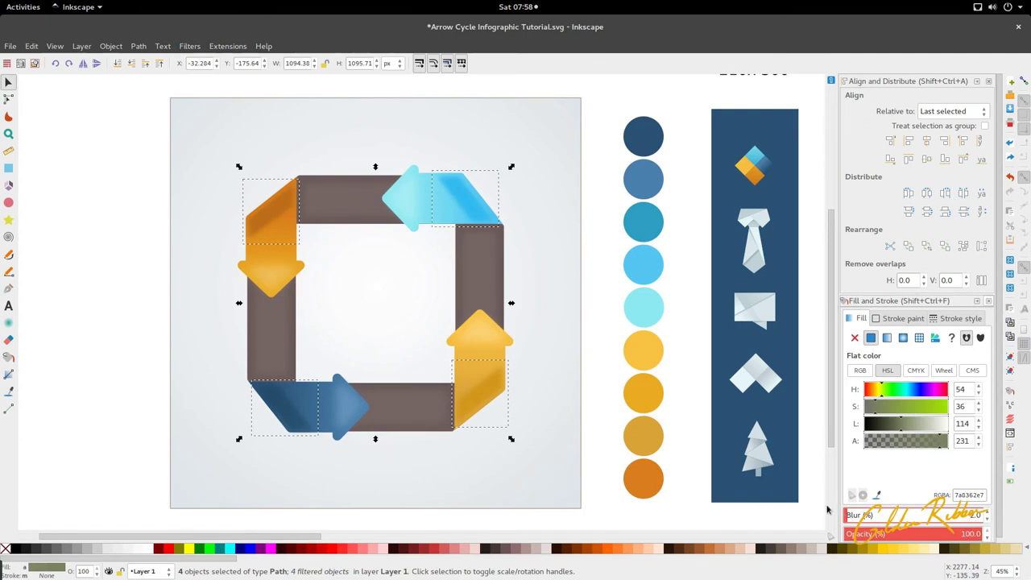
click(58, 293)
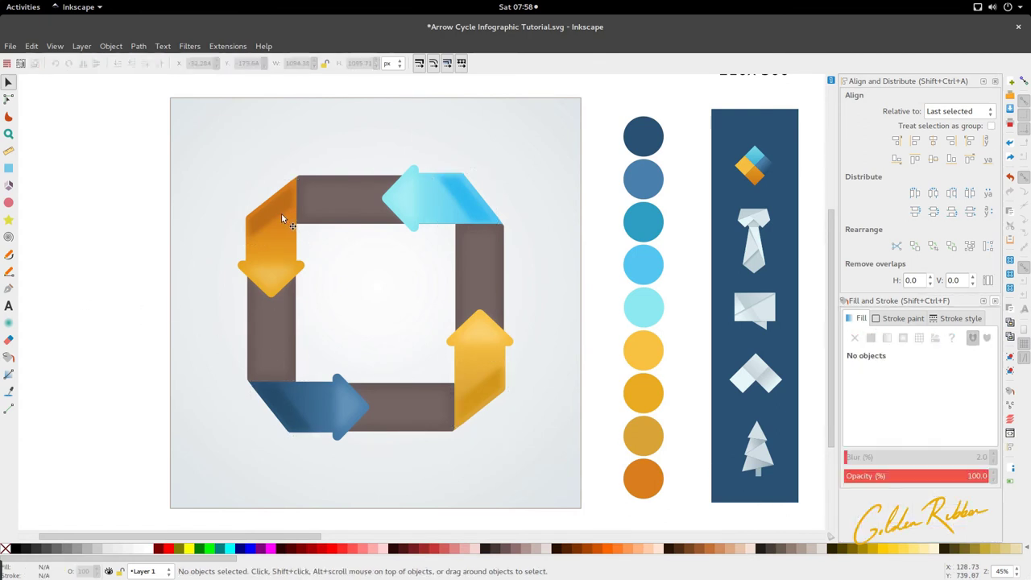
Give the orange arrow's blurred fold shape a linear gradient that fades to transparent from the slanted edge toward the arrow body.
key(g)
scroll(262, 211, up, 1)
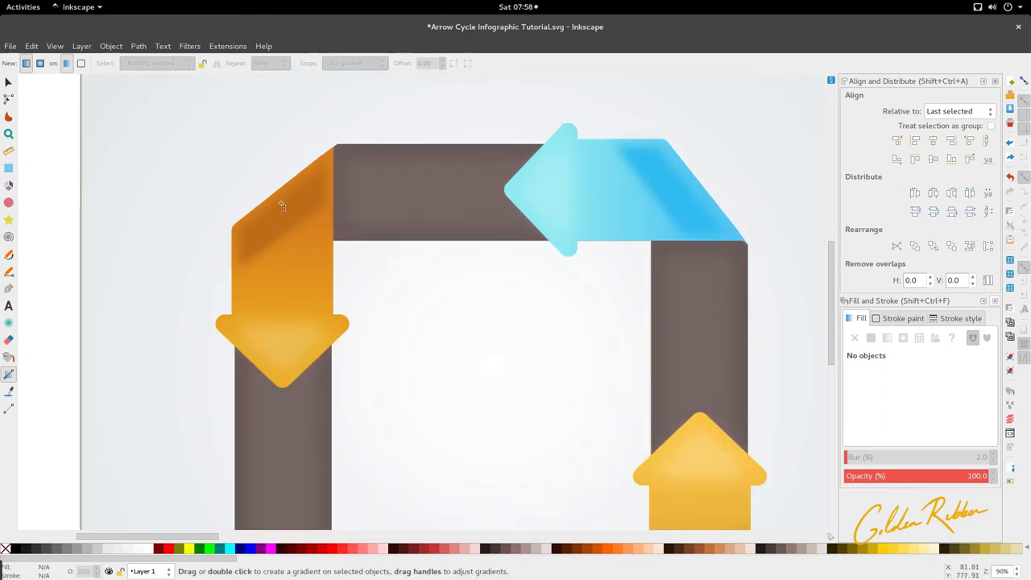
click(278, 211)
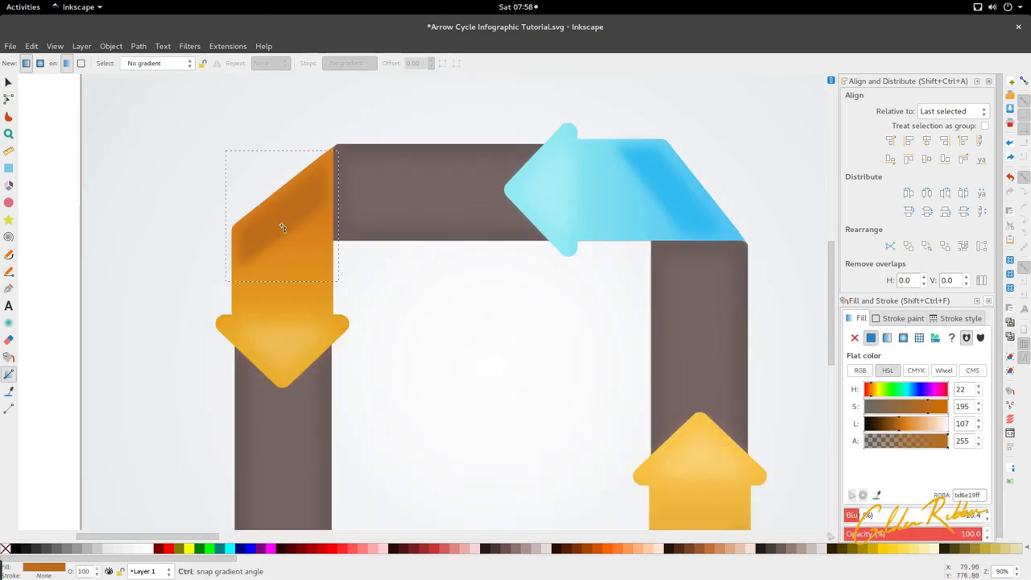
drag(281, 203, 288, 229)
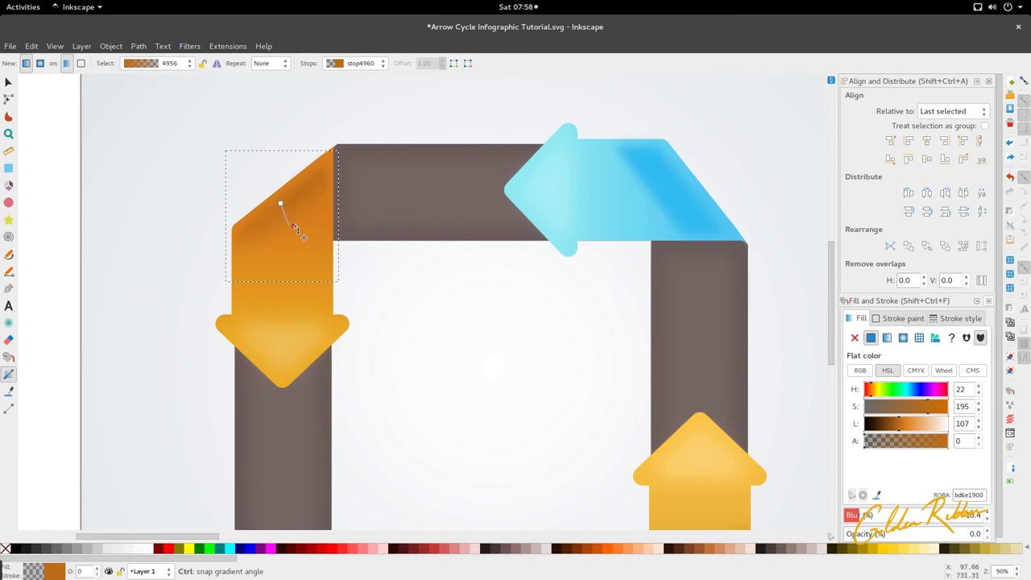
drag(294, 228, 295, 232)
key(s)
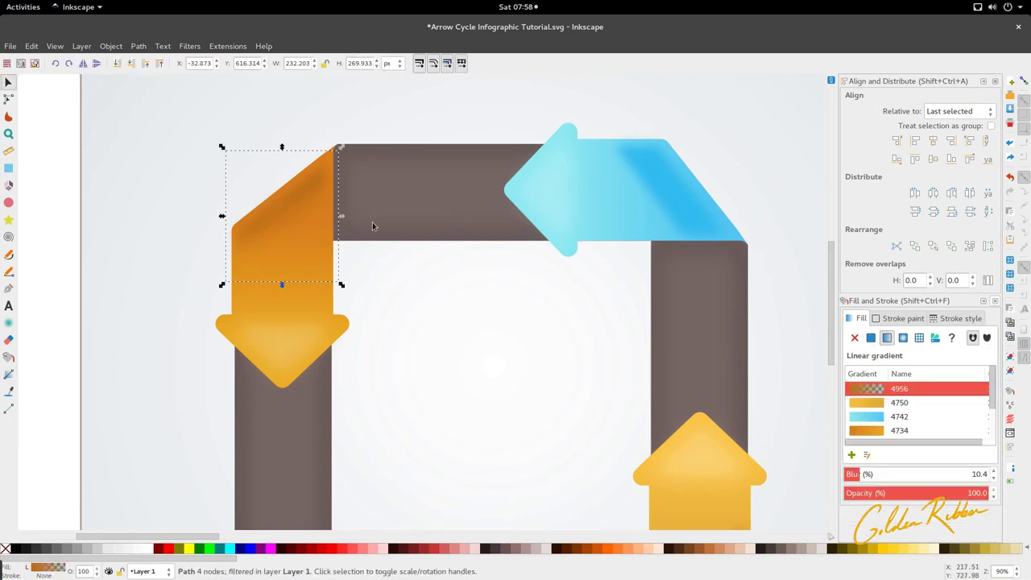
Give the light blue arrow's fold shape a linear gradient fading to transparent from the slanted edge toward the arrowhead.
key(5)
click(624, 209)
key(n)
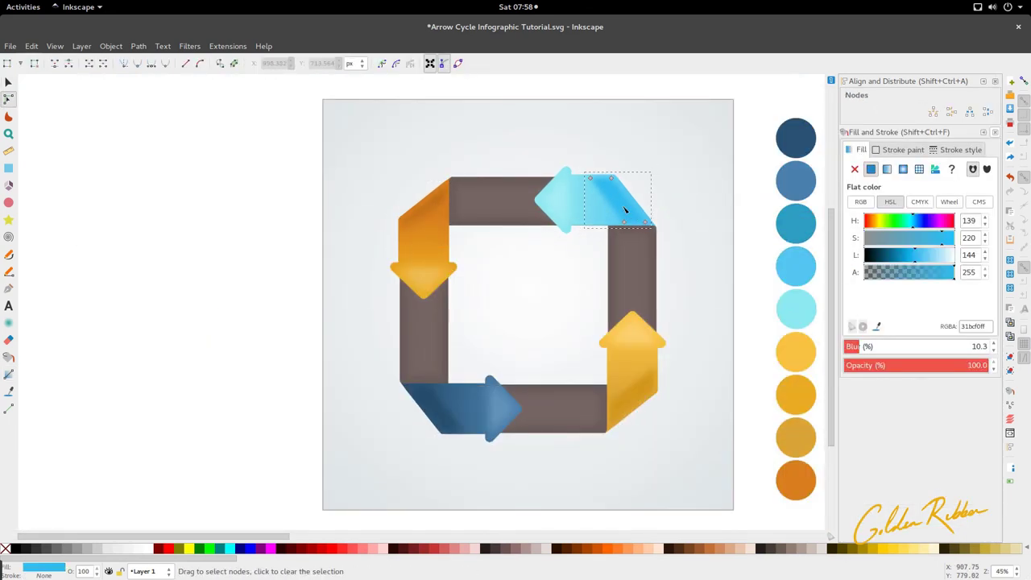
key(g)
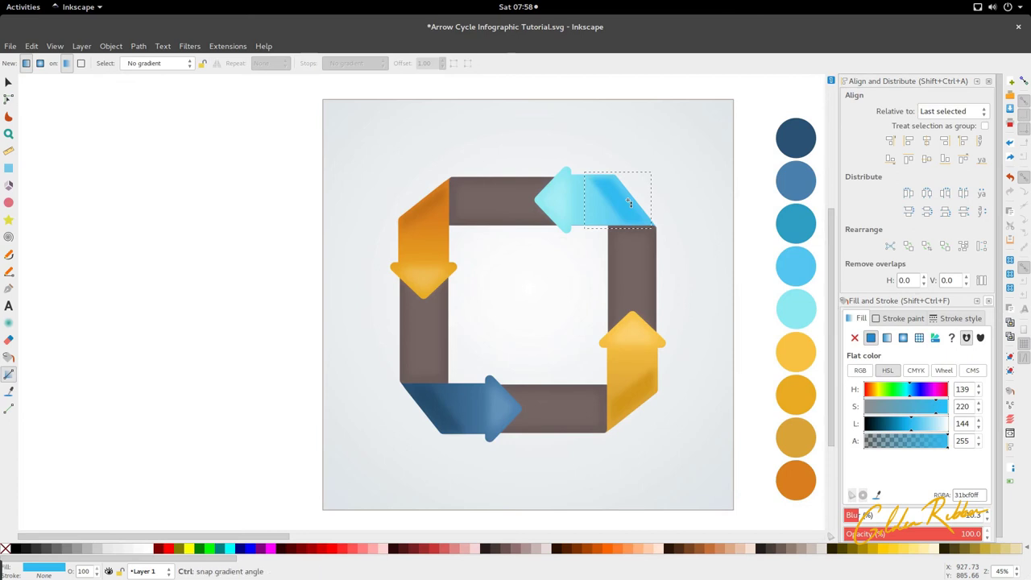
key(ctrl)
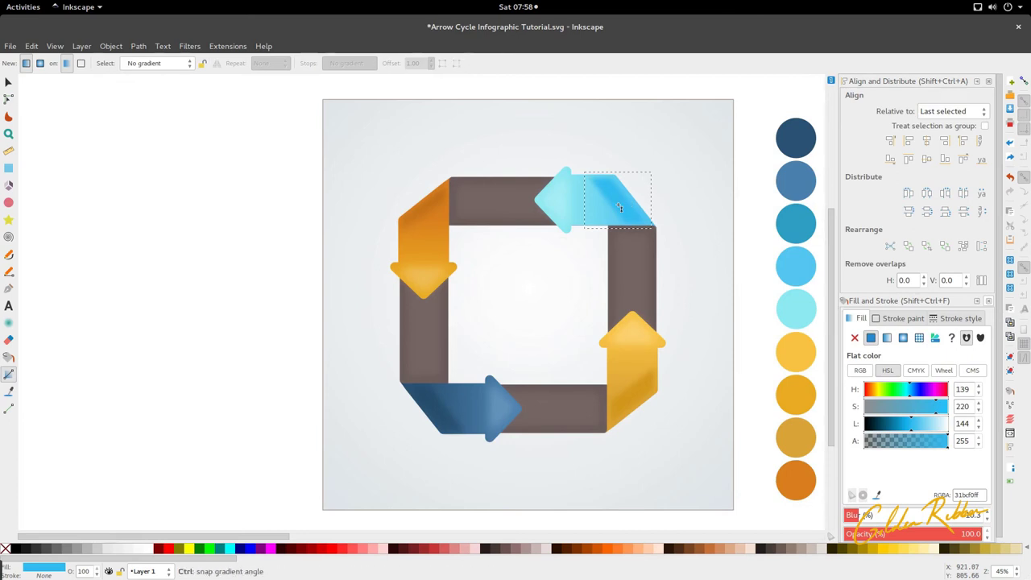
drag(619, 208, 616, 209)
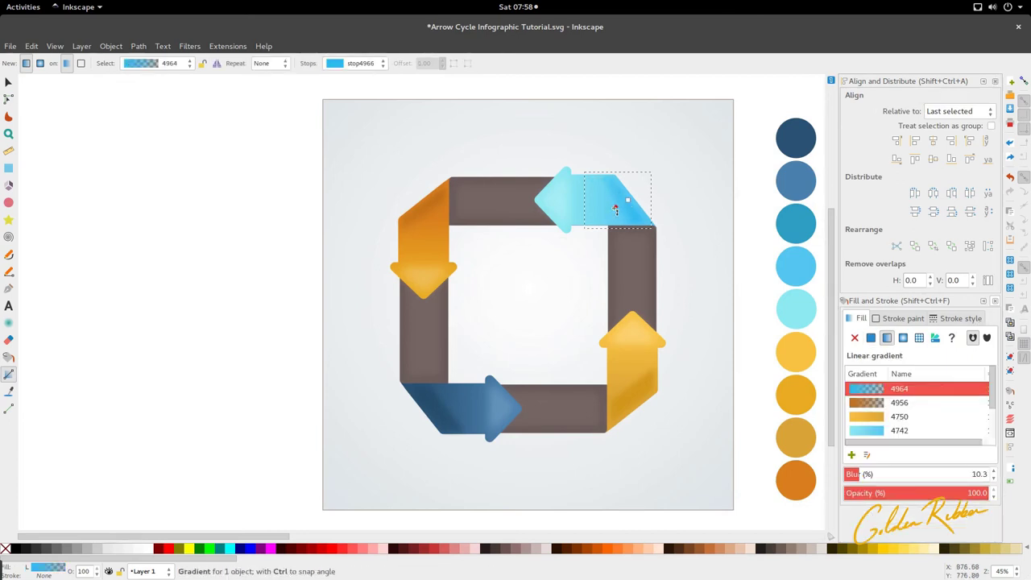
Give the yellow arrow's fold shape a linear gradient fading to transparent from the slanted edge up toward the arrow body.
click(633, 414)
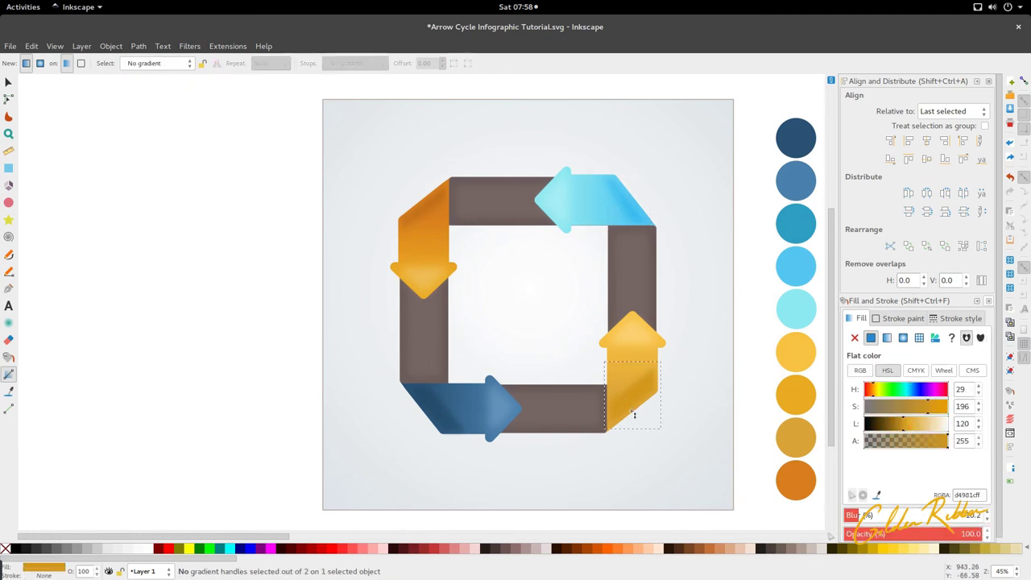
drag(636, 390, 632, 386)
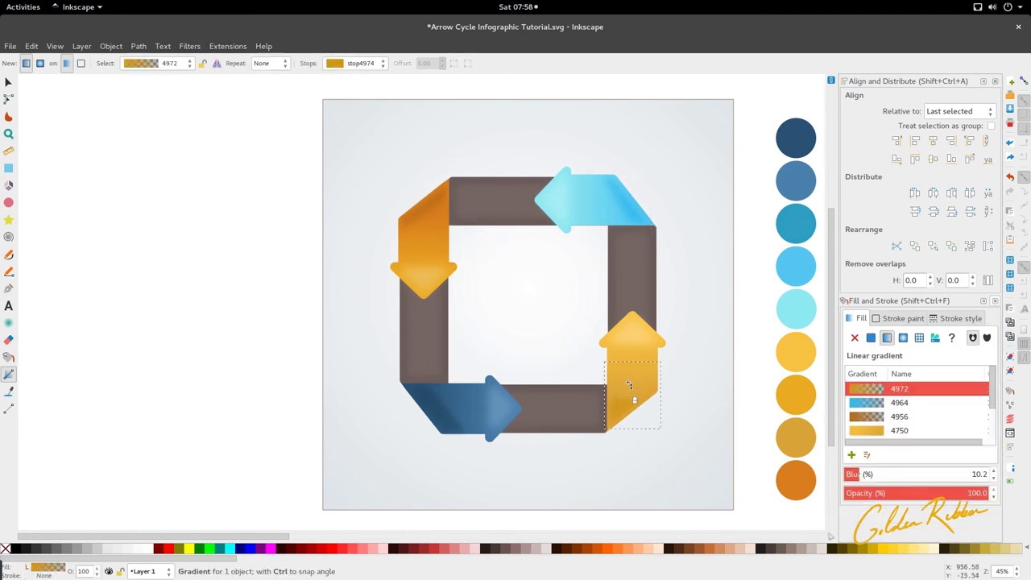
click(624, 385)
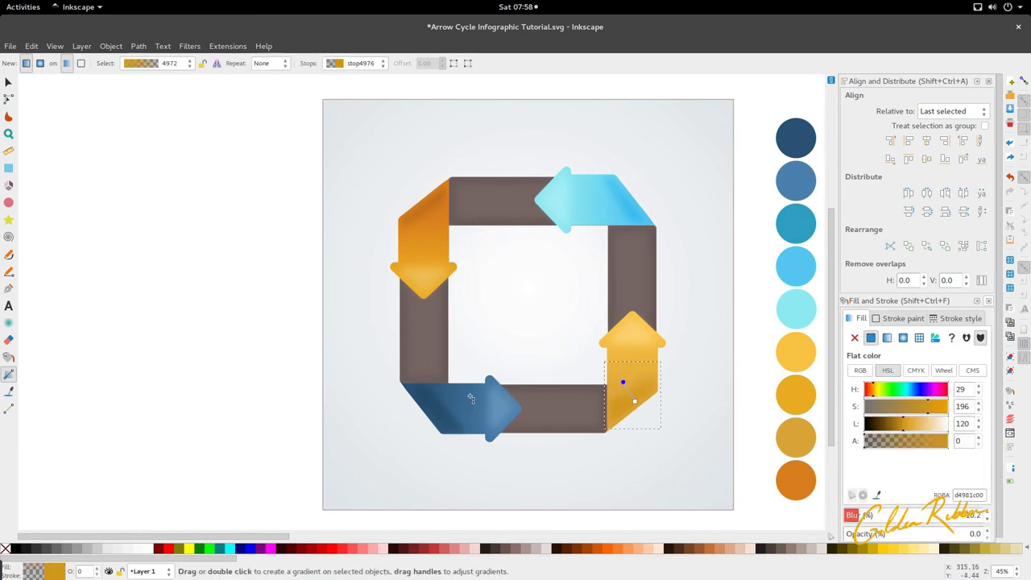
Give the dark blue arrow's fold shape a linear gradient fading to transparent from the slanted edge toward the arrowhead.
click(436, 412)
drag(432, 415, 449, 412)
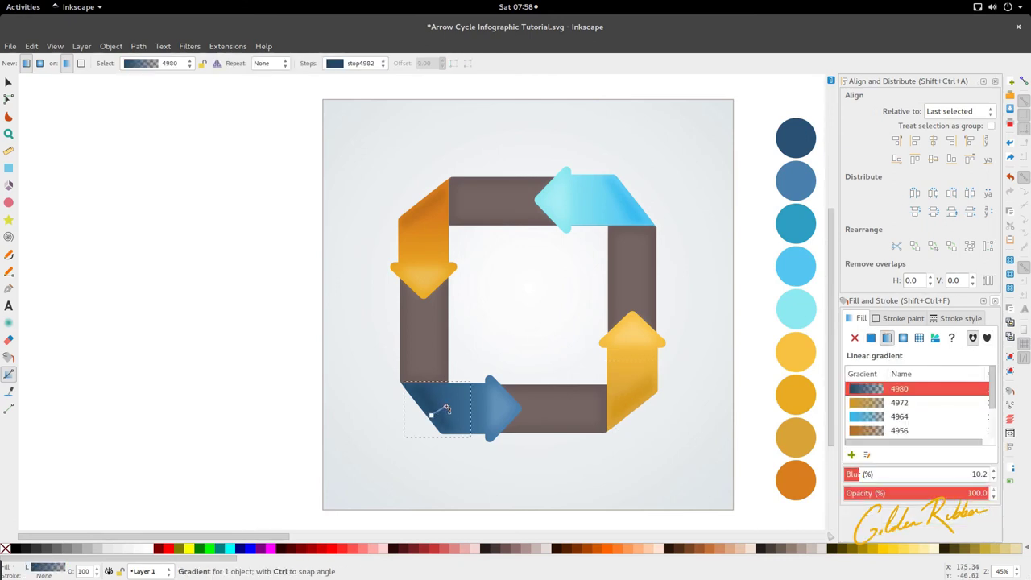
key(s)
Darken the opaque stop of the orange arrow's fold gradient by lowering its lightness, leaving nothing selected.
click(426, 207)
key(n)
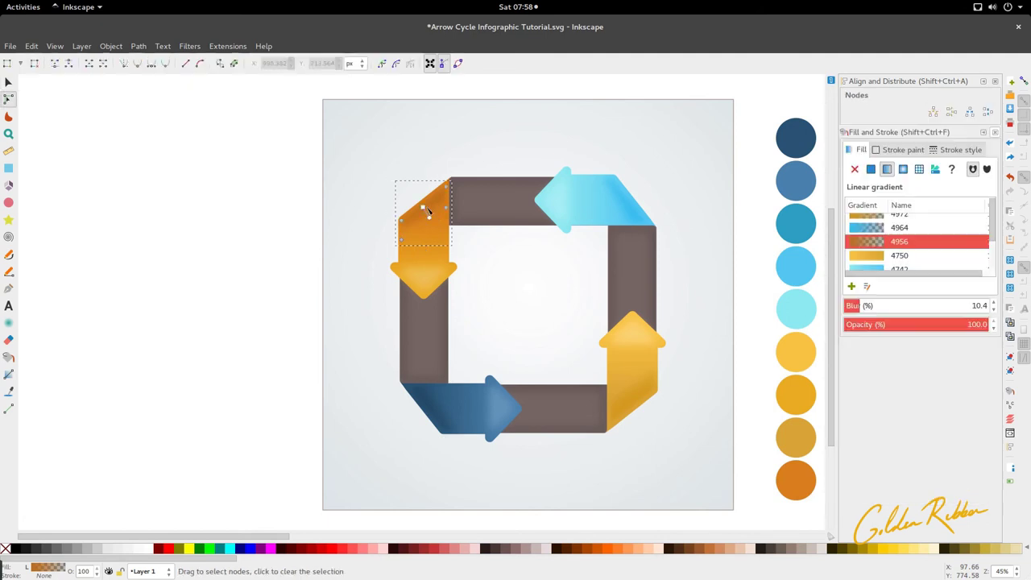
key(d)
click(423, 208)
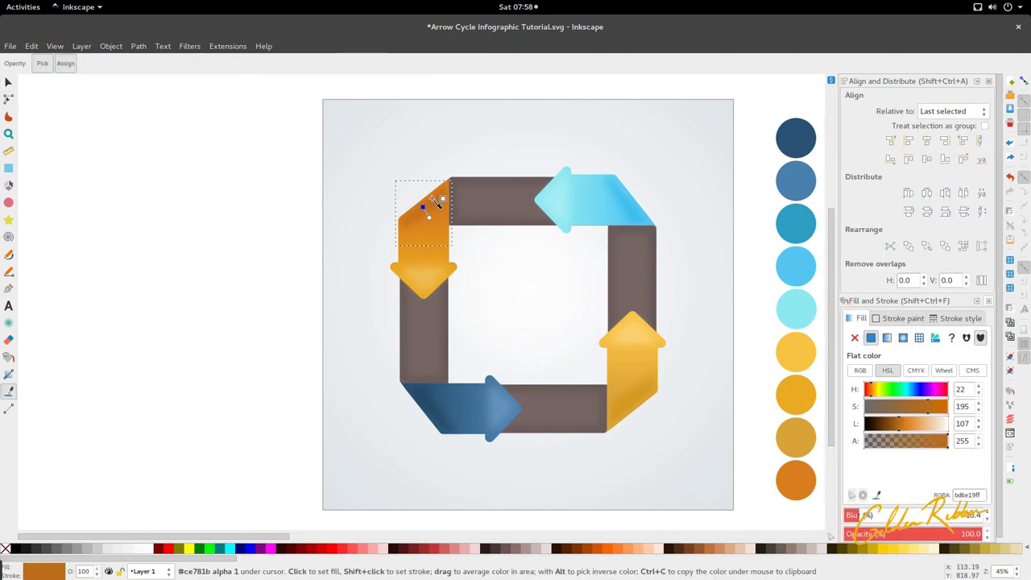
click(896, 422)
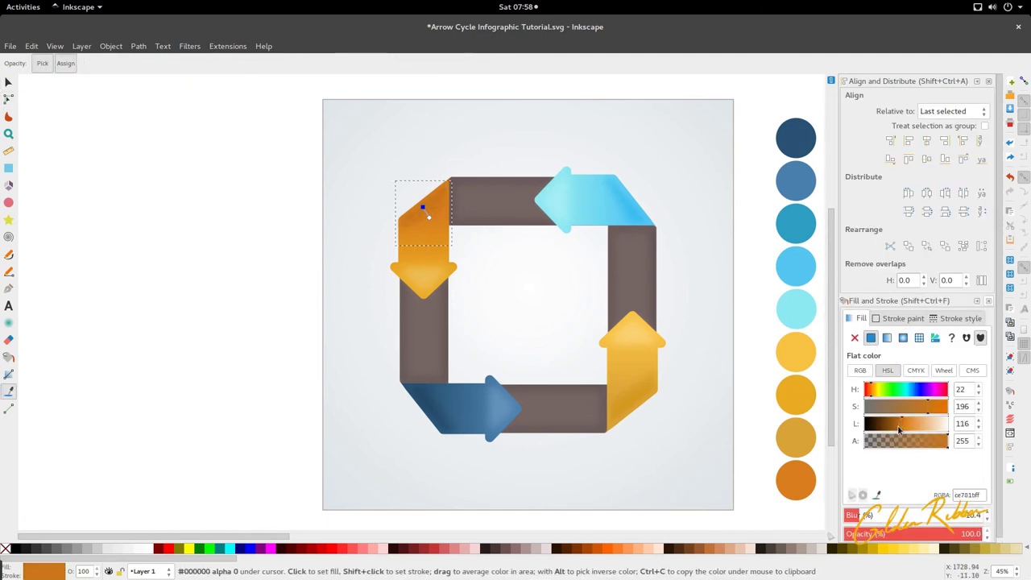
scroll(899, 430, down, 3)
key(s)
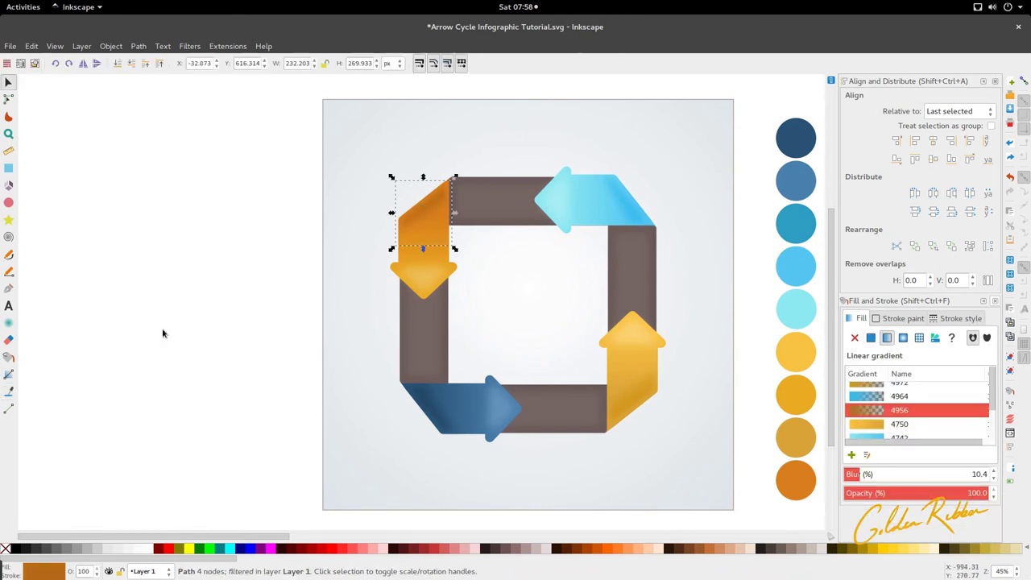
click(161, 331)
scroll(411, 325, down, 2)
scroll(438, 317, up, 2)
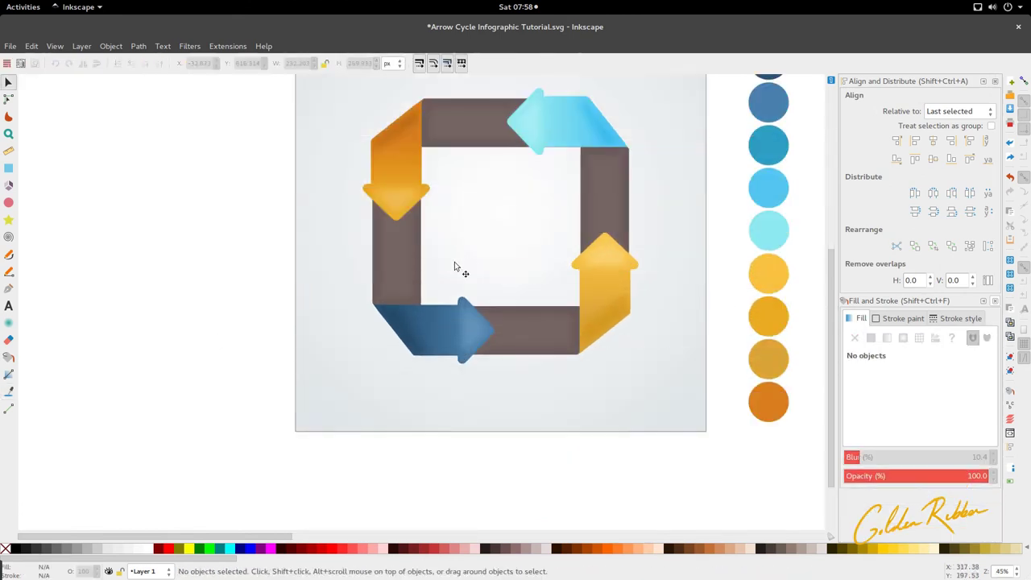
click(401, 293)
click(538, 229)
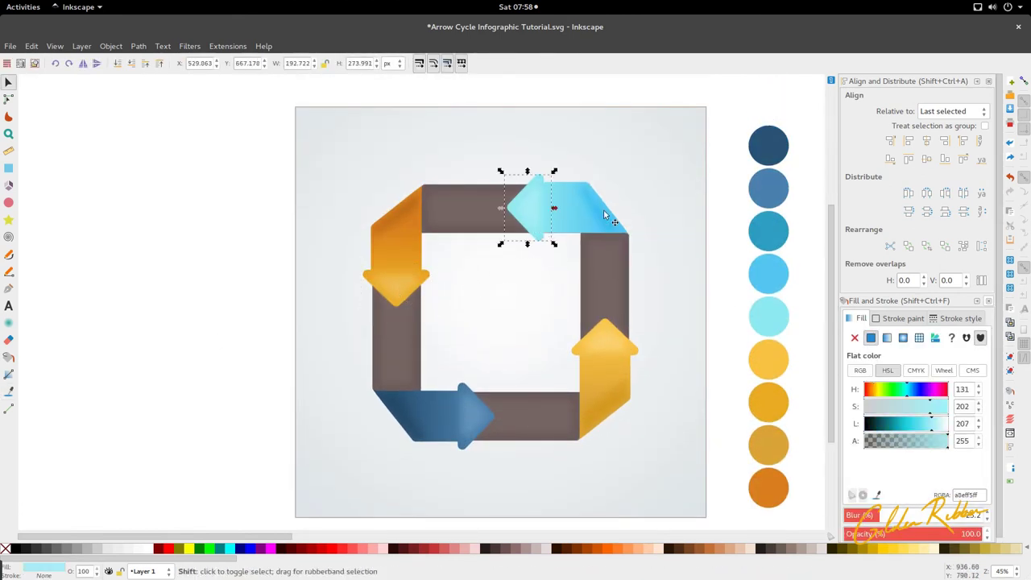
shift+click(604, 210)
shift+click(406, 240)
shift+click(440, 434)
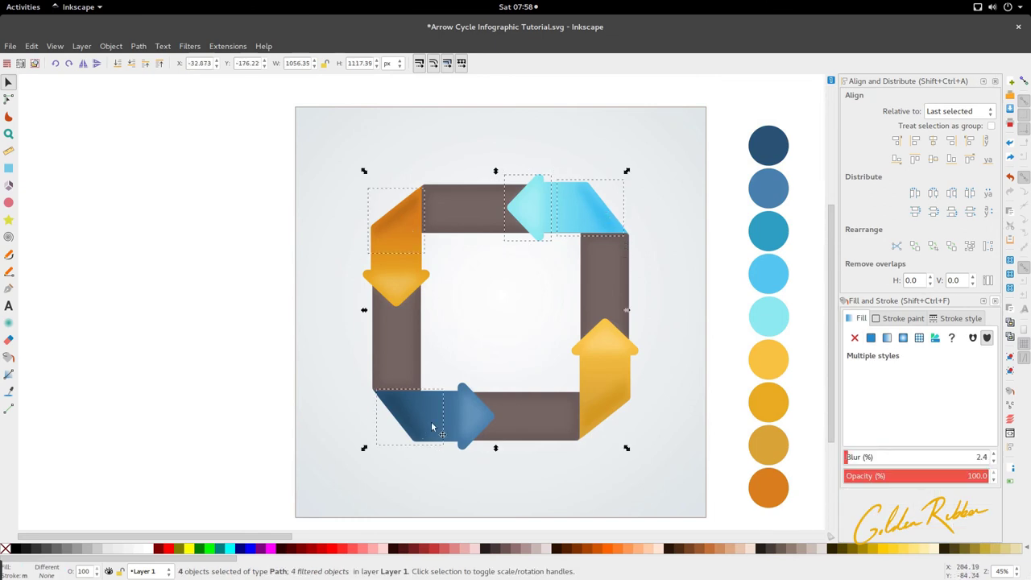
shift+click(458, 421)
shift+click(624, 368)
shift+click(611, 389)
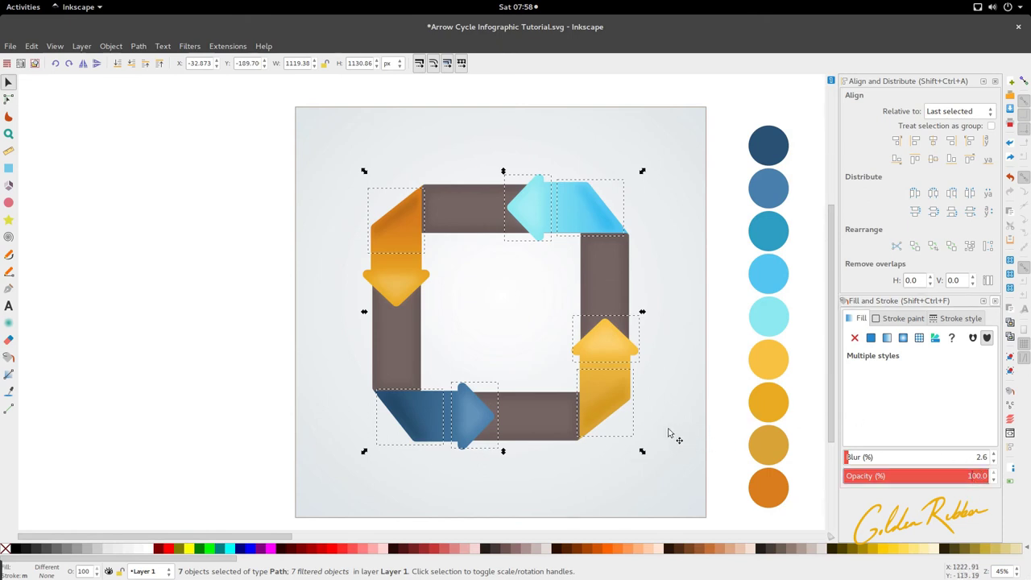
click(591, 406)
shift+click(406, 420)
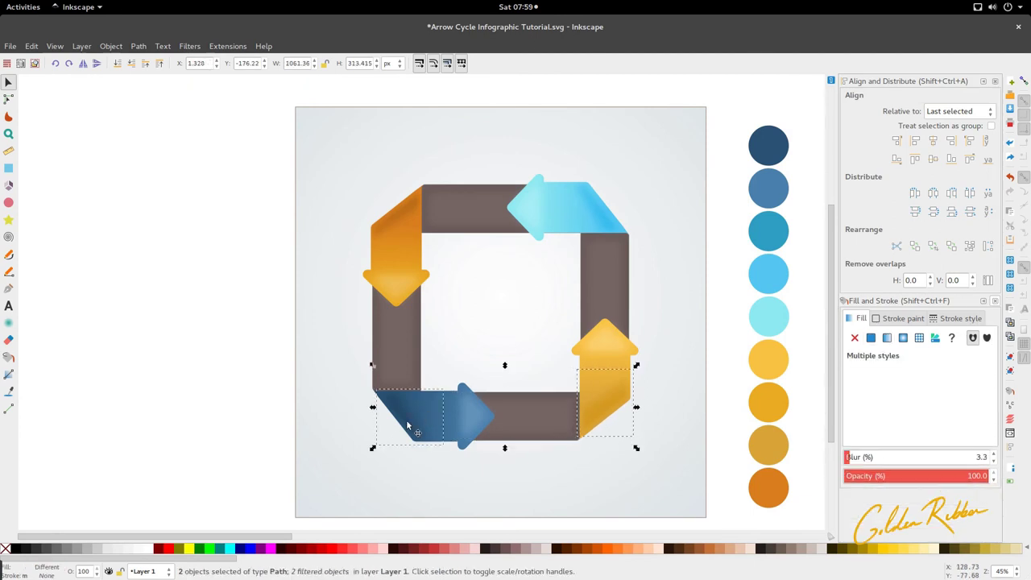
shift+click(606, 344)
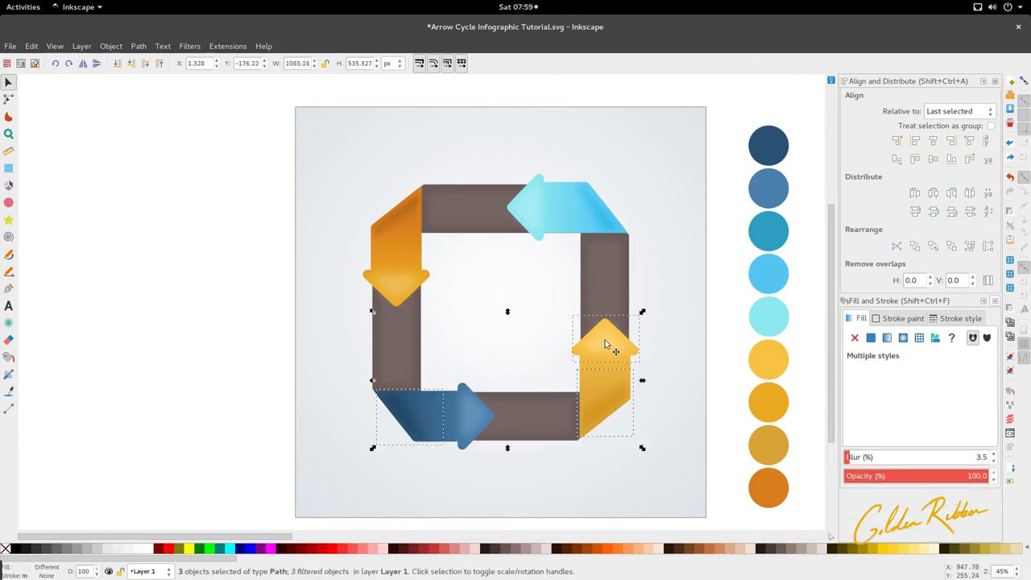
shift+click(546, 220)
shift+click(598, 219)
shift+click(406, 286)
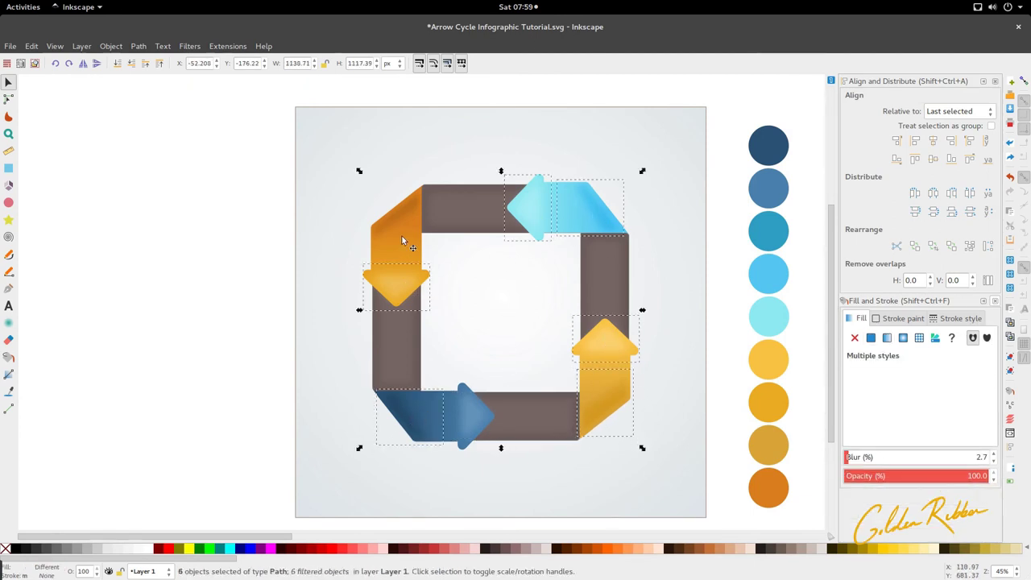
shift+click(390, 223)
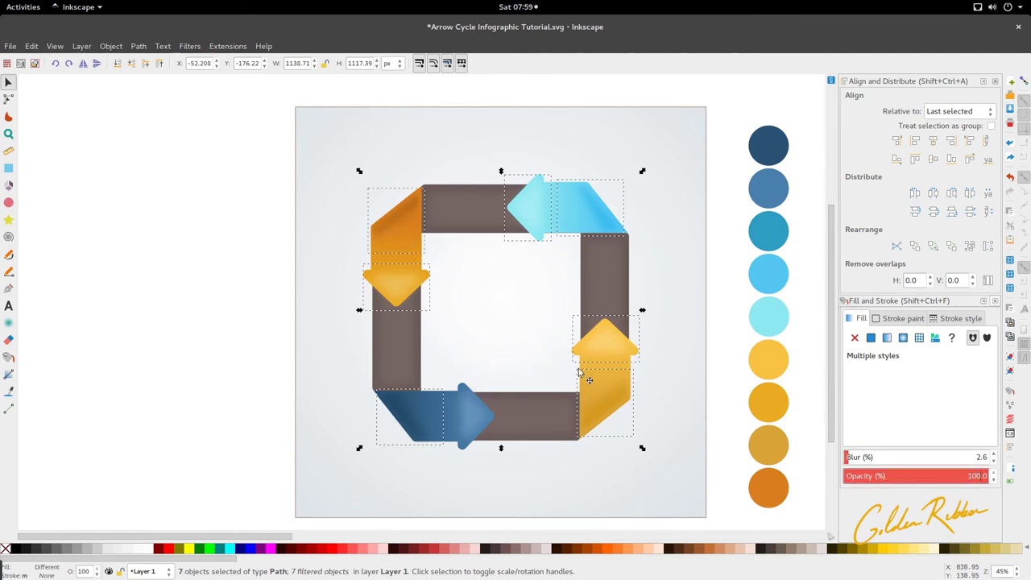
click(545, 341)
Set the opacity of the yellow arrowhead's blurred highlight to 82.8%.
click(627, 355)
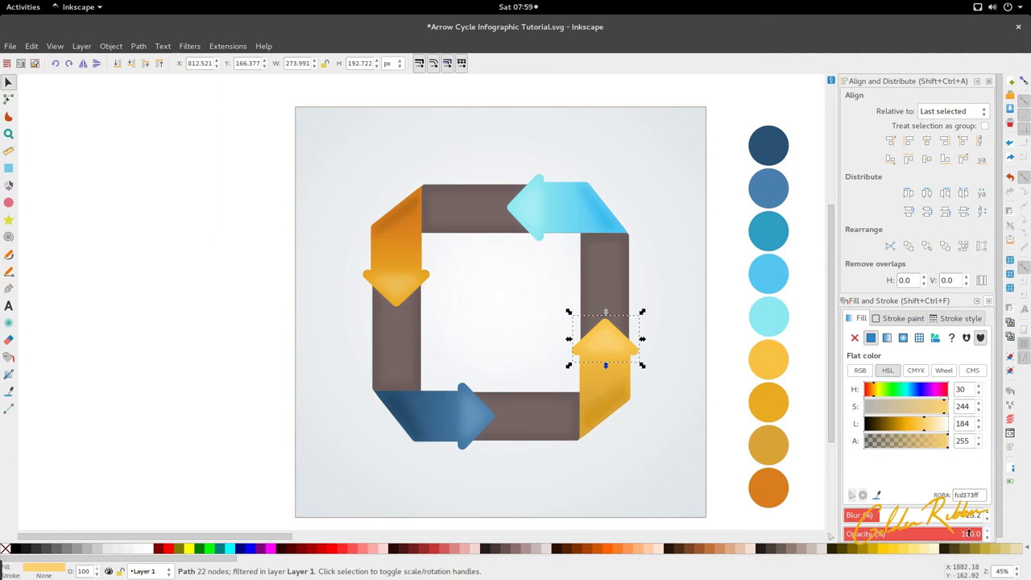
click(957, 535)
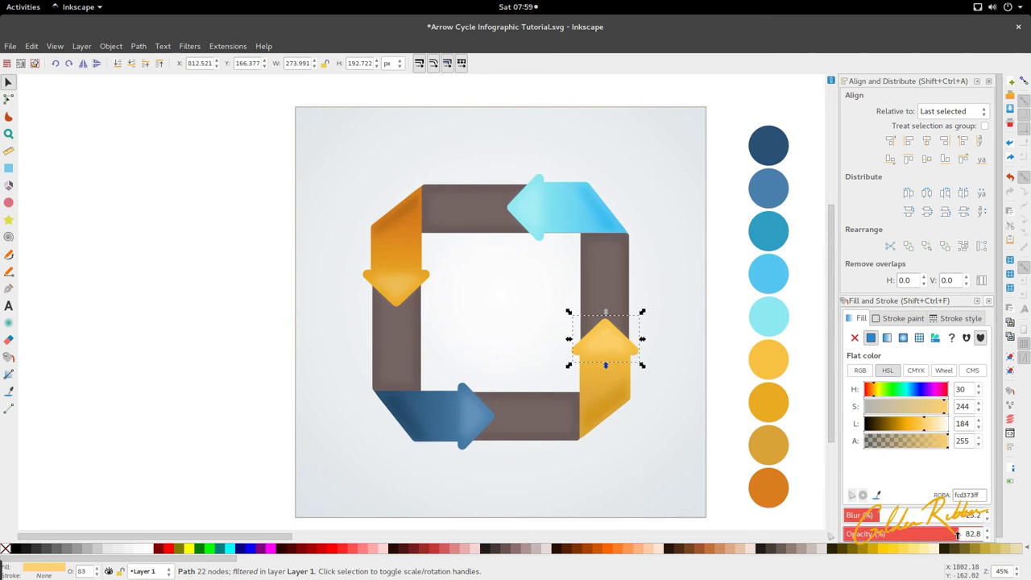
click(530, 210)
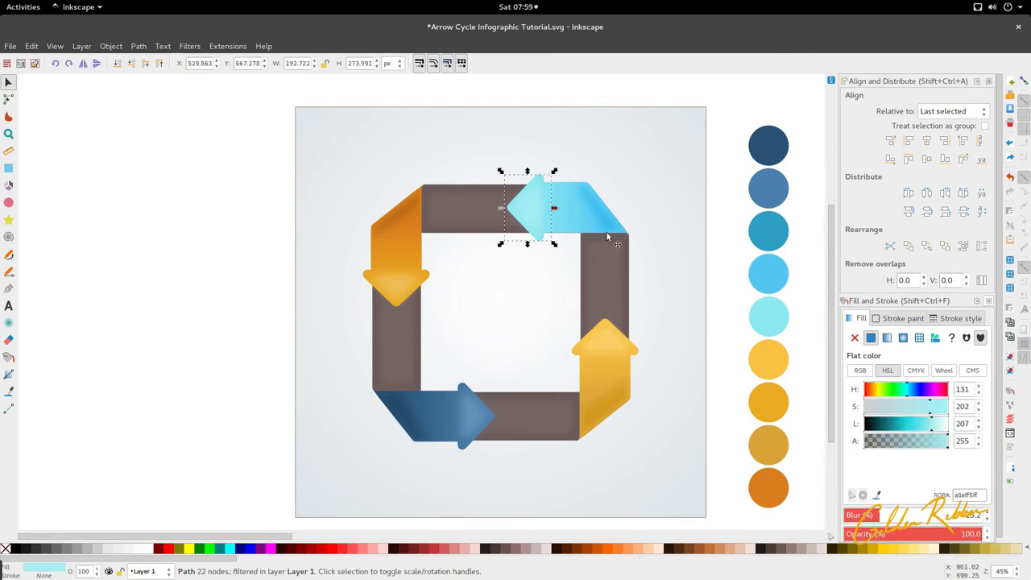
click(605, 231)
Set the opacity of the blurred fold shapes on all four arrows to 80%.
click(383, 225)
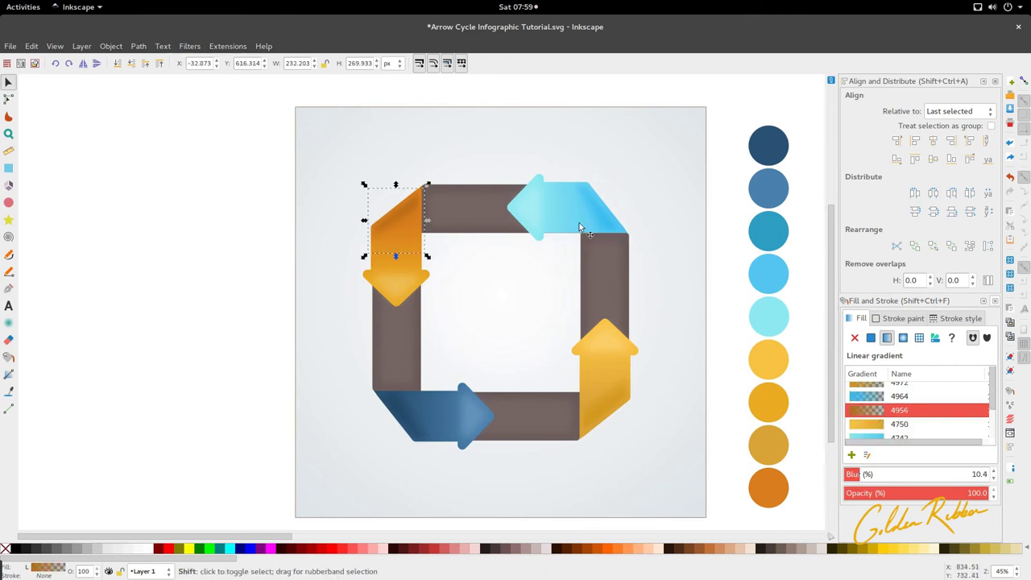
shift+click(598, 211)
shift+click(423, 407)
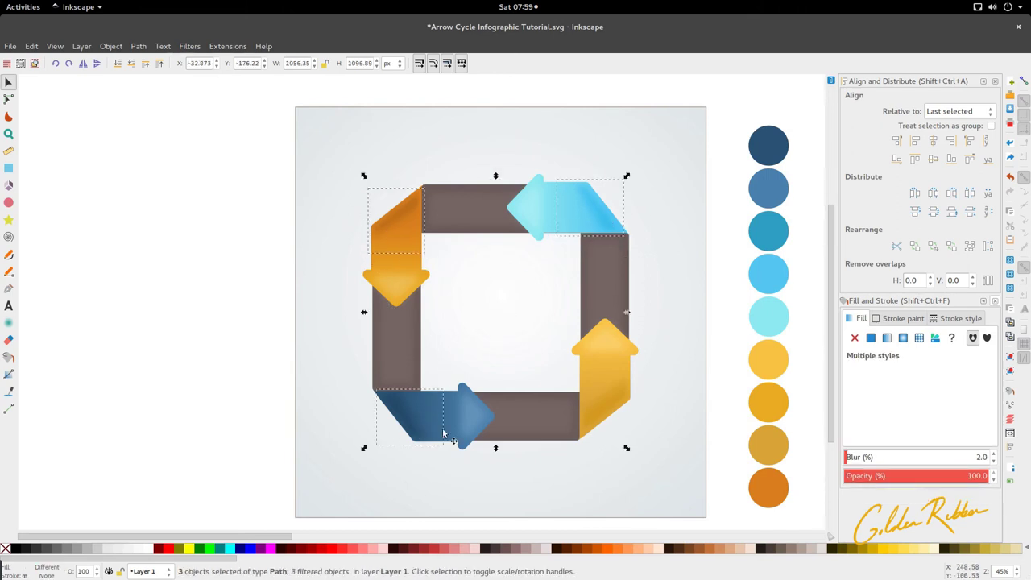
shift+click(614, 415)
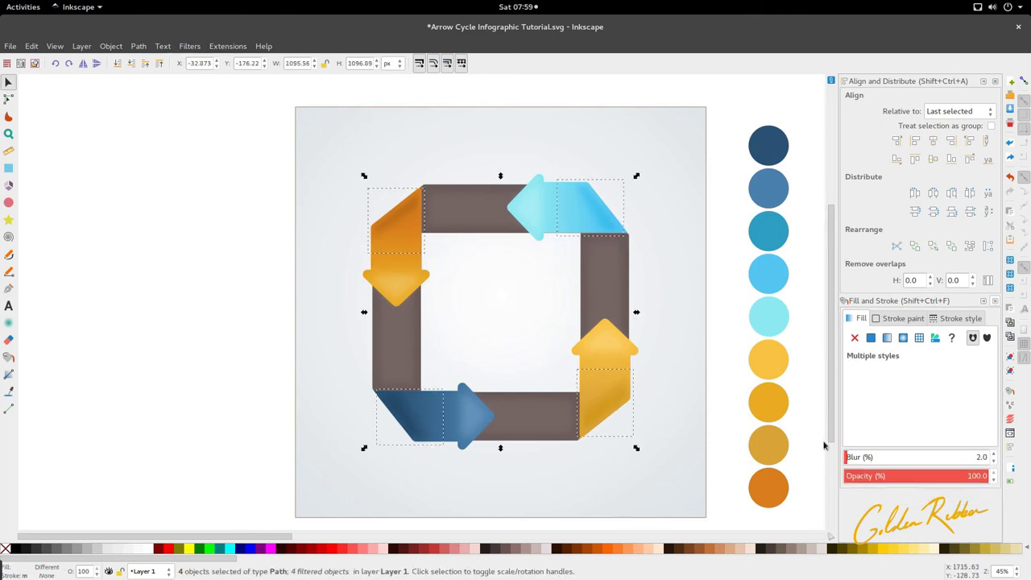
click(973, 476)
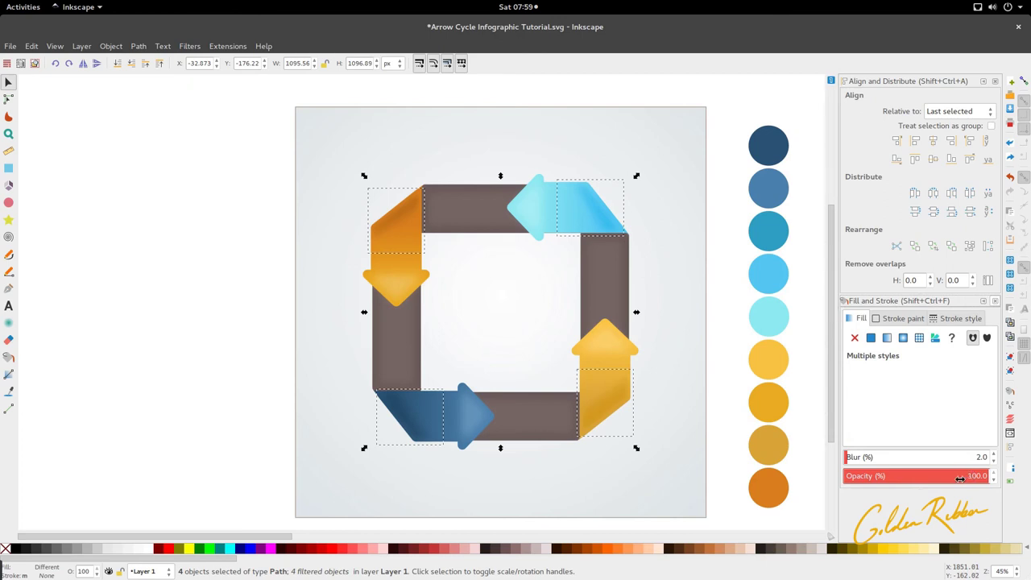
scroll(977, 475, down, 4)
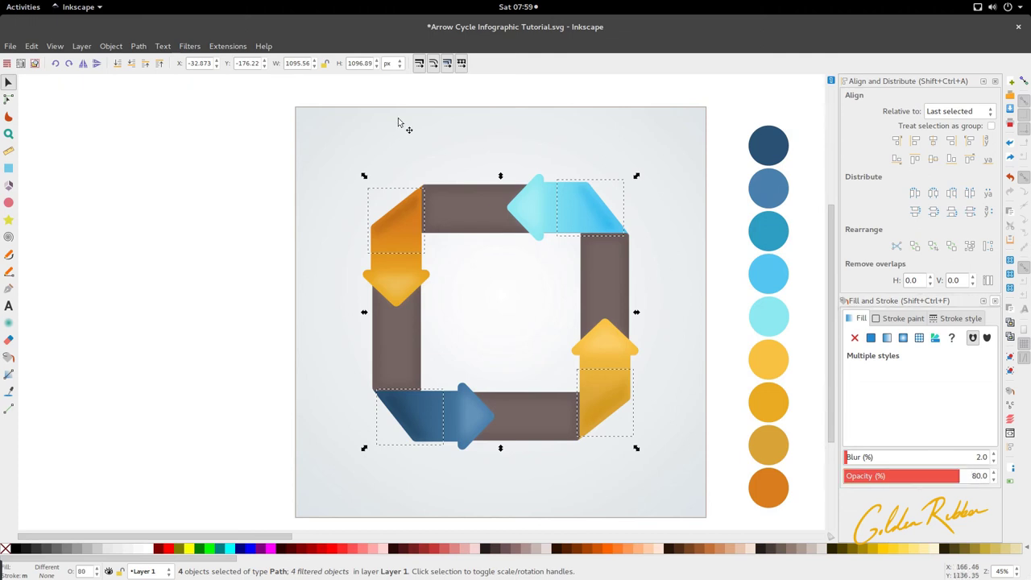
click(76, 133)
Examine the blurred highlights on the orange, dark blue and yellow arrowheads up close.
scroll(349, 225, down, 2)
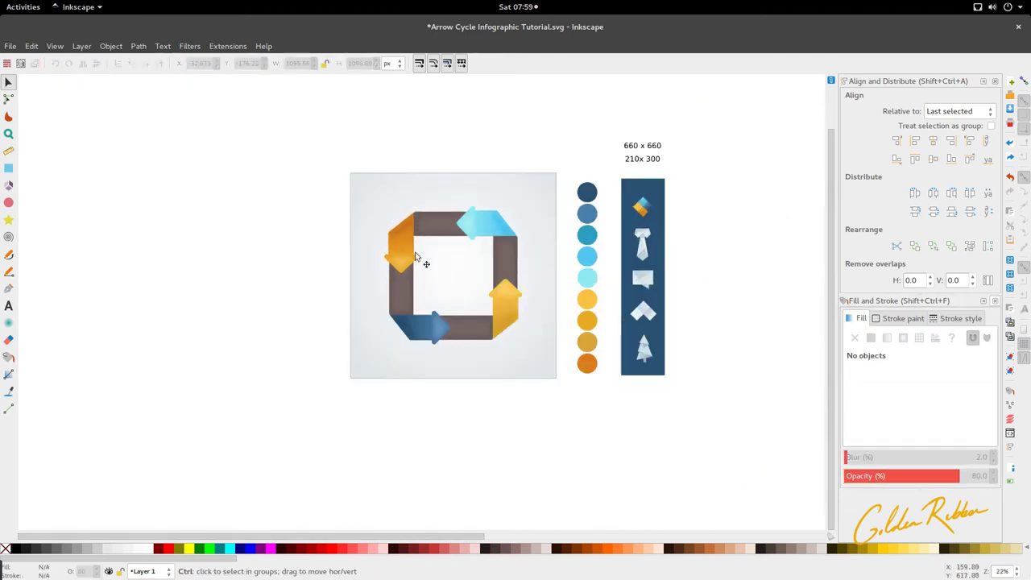
scroll(425, 295, up, 2)
scroll(378, 252, up, 1)
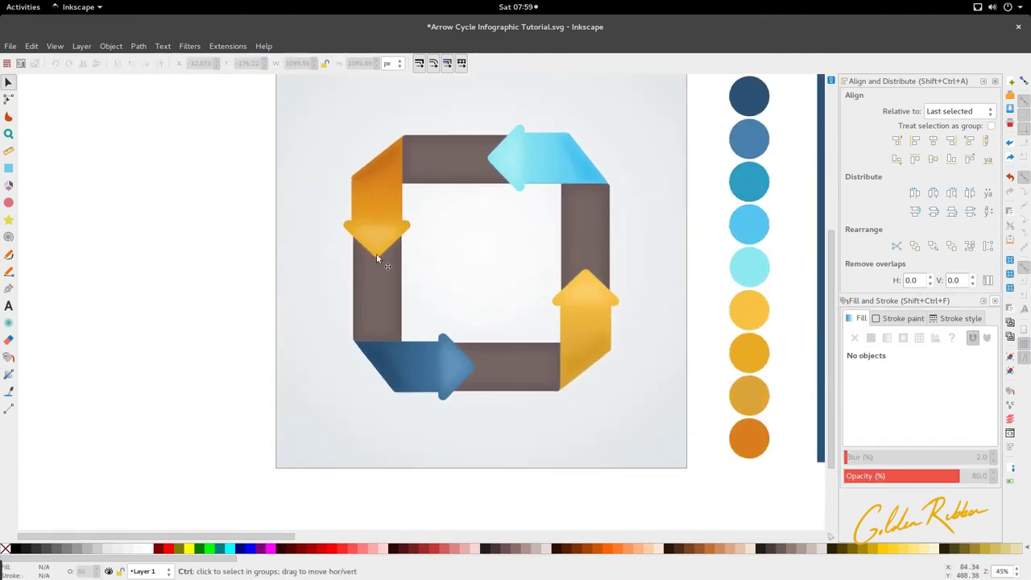
scroll(376, 237, up, 3)
ctrl+click(373, 235)
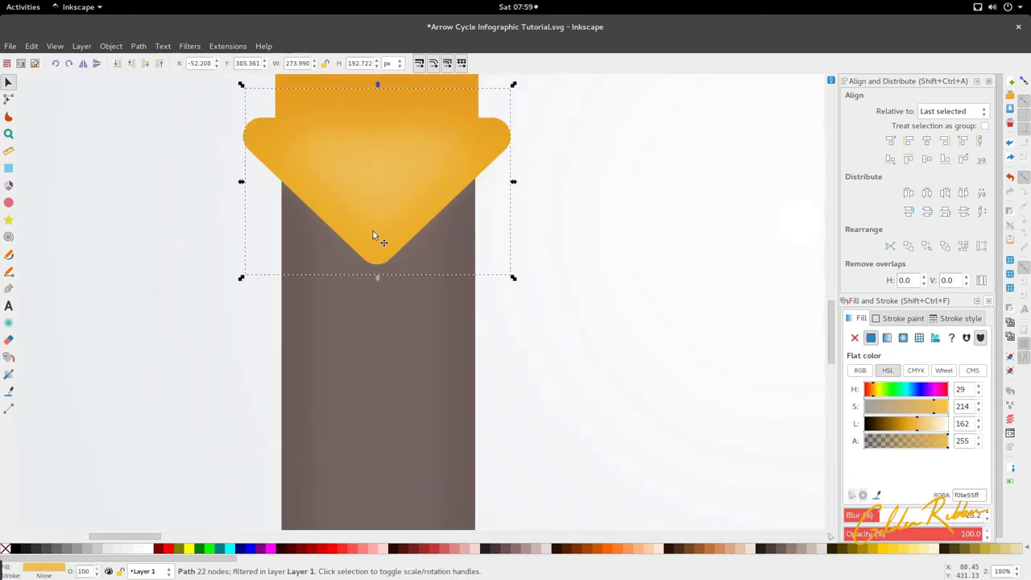
scroll(373, 232, down, 2)
scroll(434, 352, up, 3)
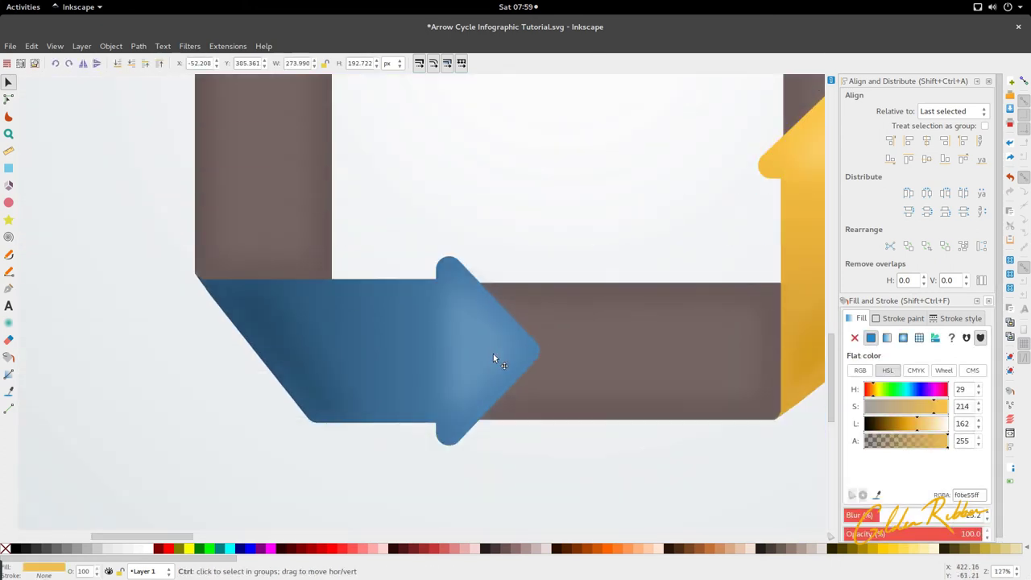
ctrl+click(492, 354)
scroll(511, 314, down, 4)
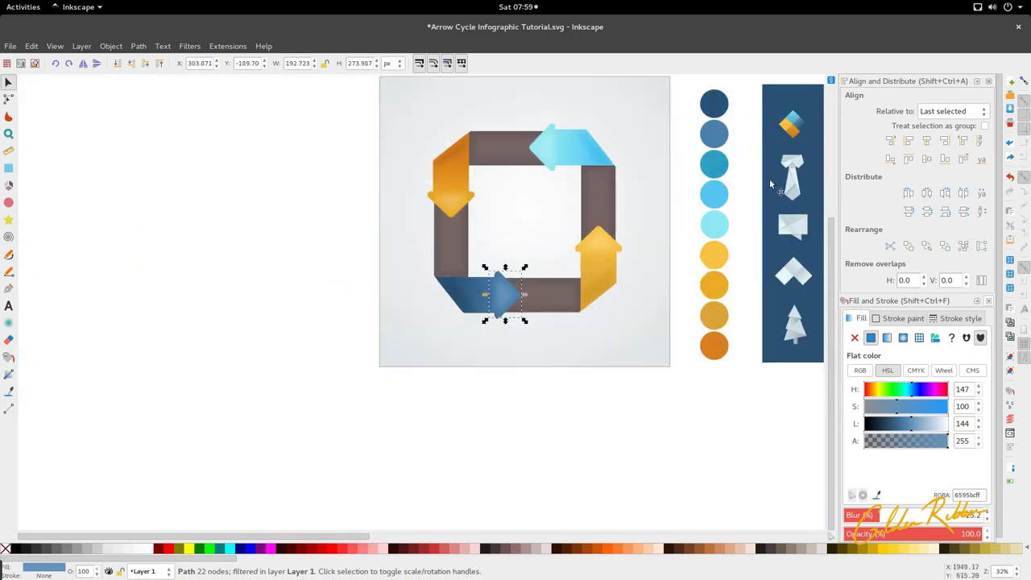
ctrl+click(604, 250)
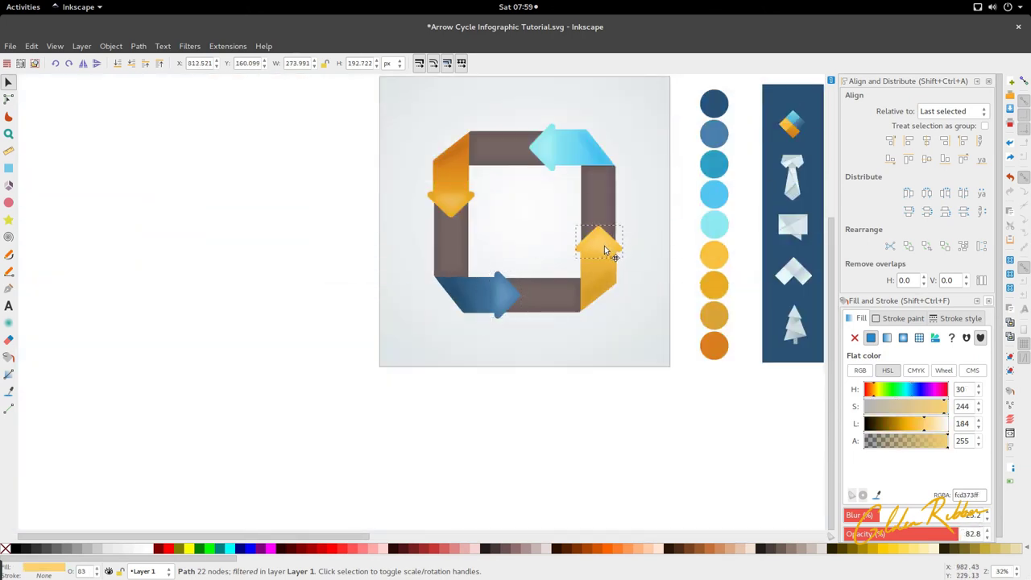
scroll(427, 95, up, 2)
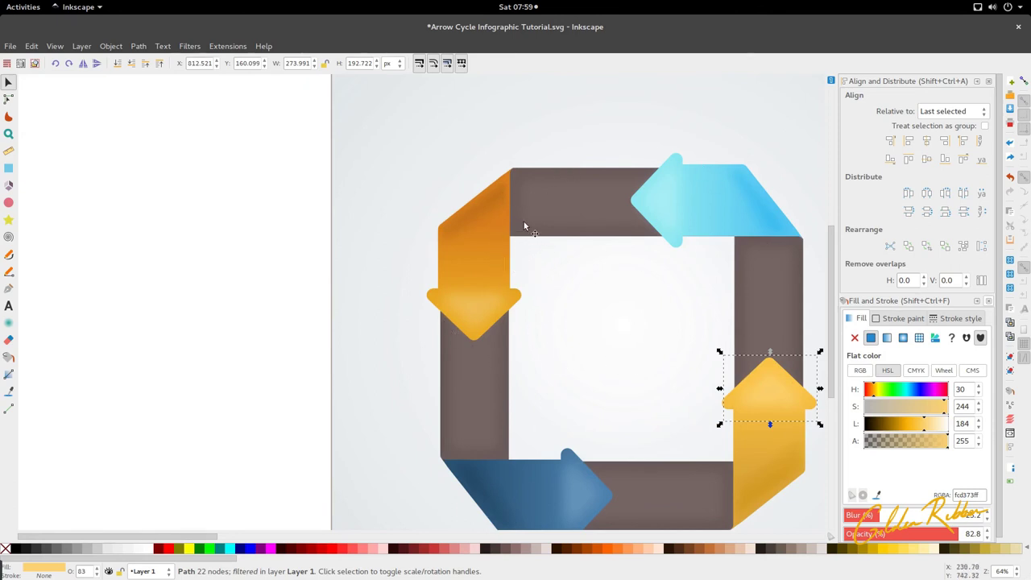
Draw a closed curved path about 154 by 236 px with the Pen tool, over the upper brown bar beside the orange arrow's fold.
key(b)
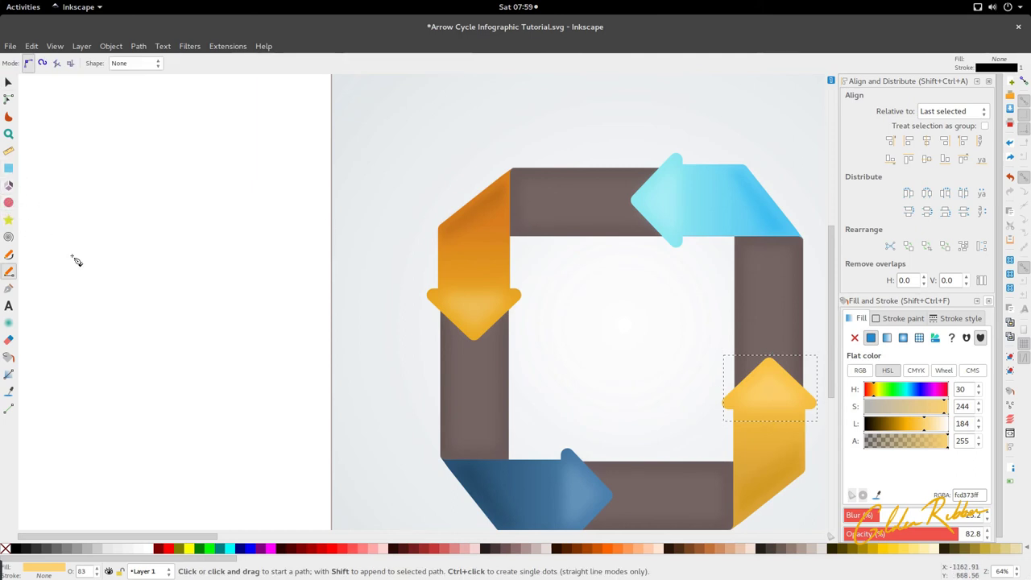
scroll(588, 196, up, 1)
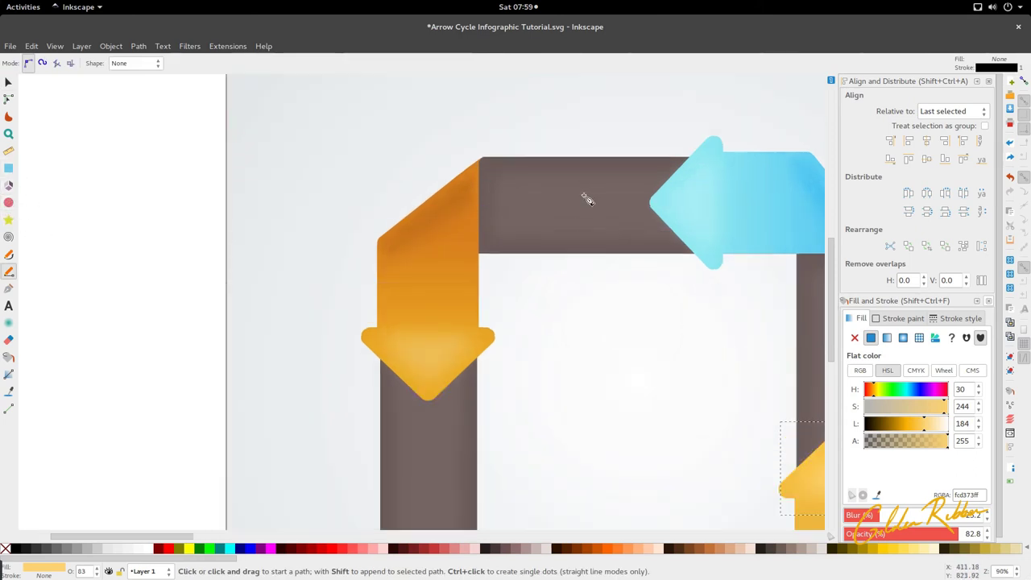
click(478, 257)
drag(508, 181, 533, 152)
double_click(547, 143)
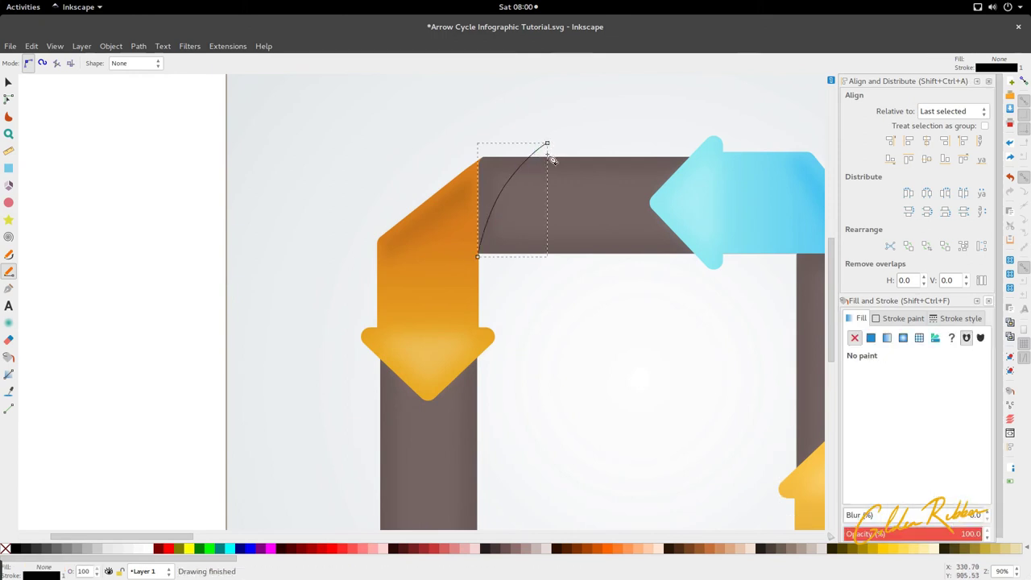
click(547, 144)
click(478, 151)
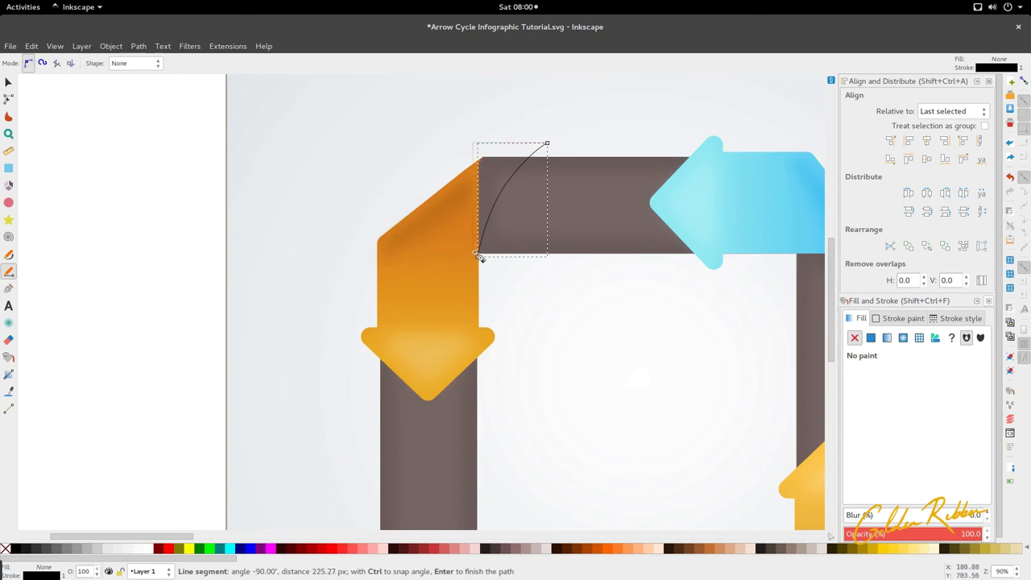
click(477, 256)
key(s)
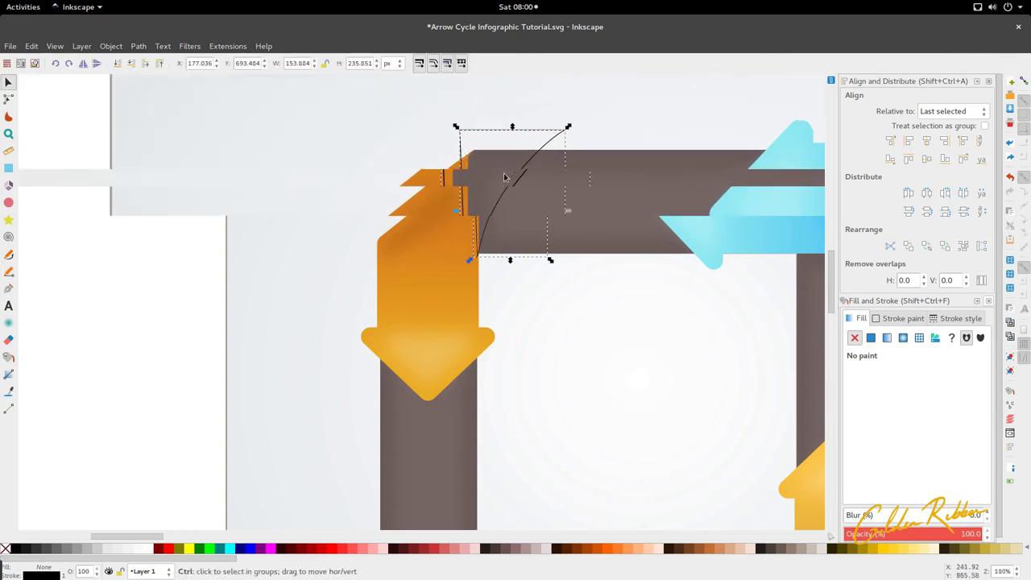
Duplicate the upper brown bar's base path and intersect it with the curved path to trim the curve to the bar.
scroll(505, 172, up, 1)
ctrl+click(522, 218)
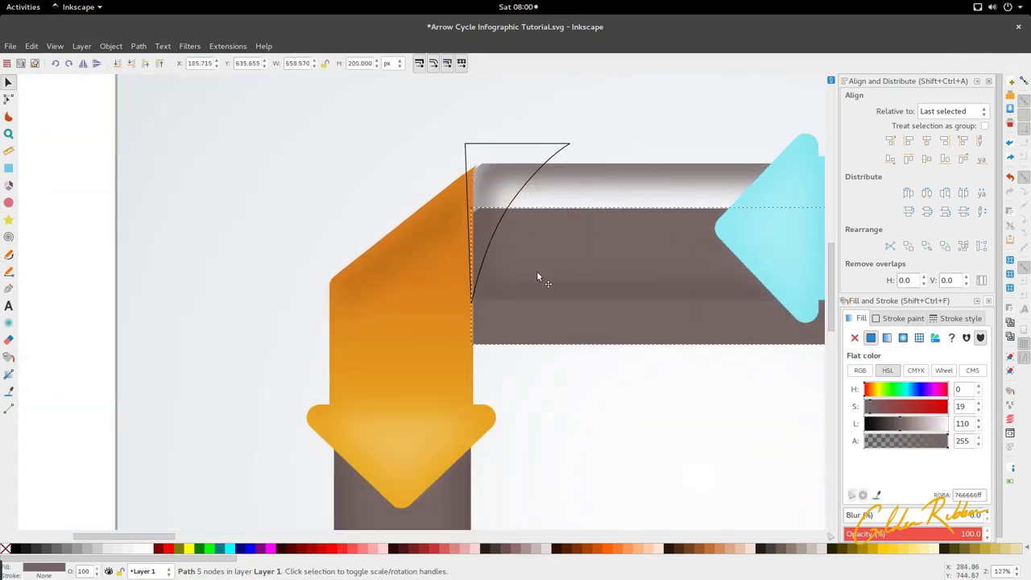
drag(570, 223, 564, 268)
key(Escape)
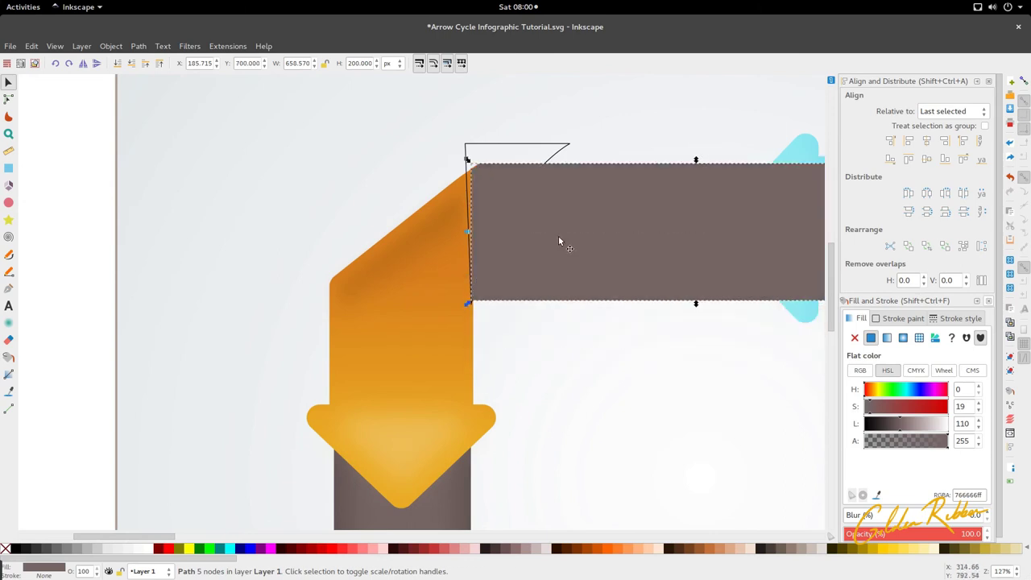
shift+click(534, 143)
click(536, 144)
alt+shift+click(545, 145)
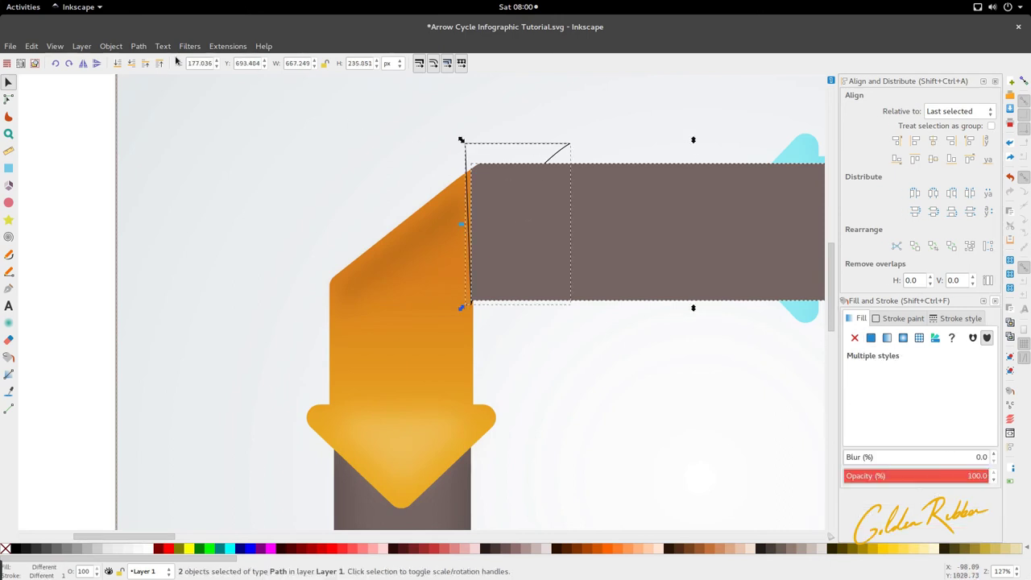
scroll(574, 179, down, 1)
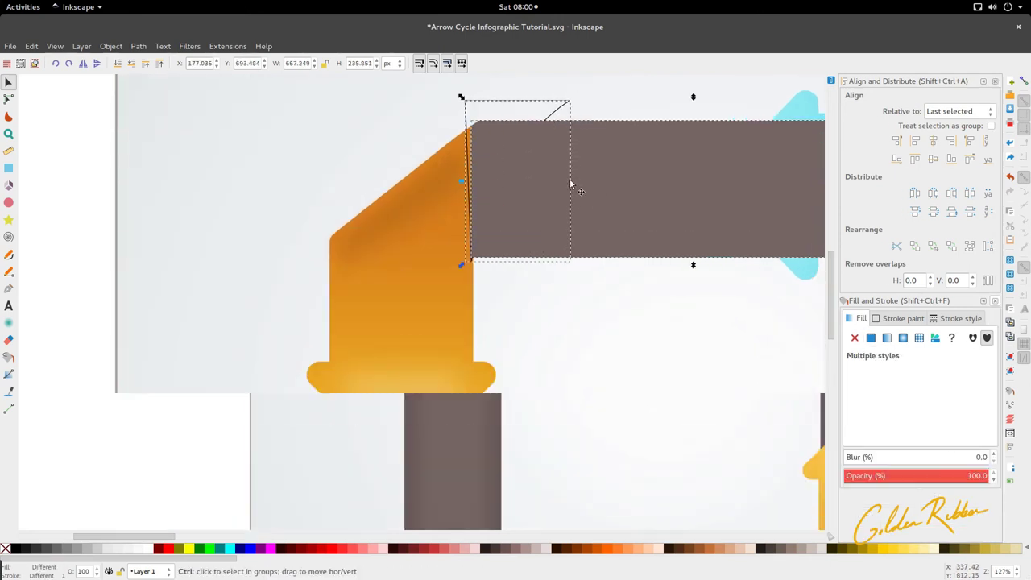
click(138, 46)
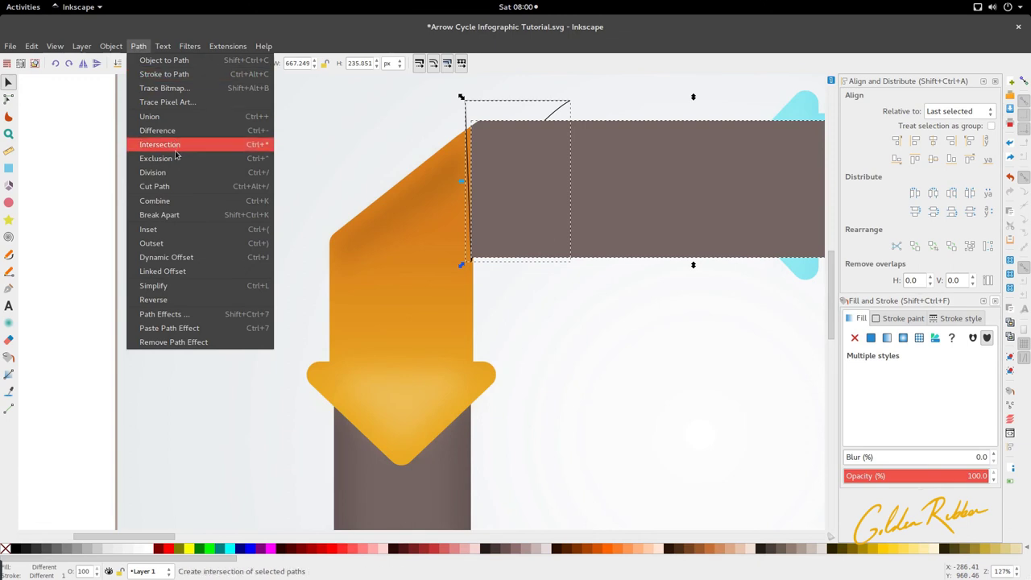
click(176, 152)
scroll(488, 192, down, 2)
Fill the trimmed curved shape with the brown sampled from the left bar and set its lightness to 88.
key(d)
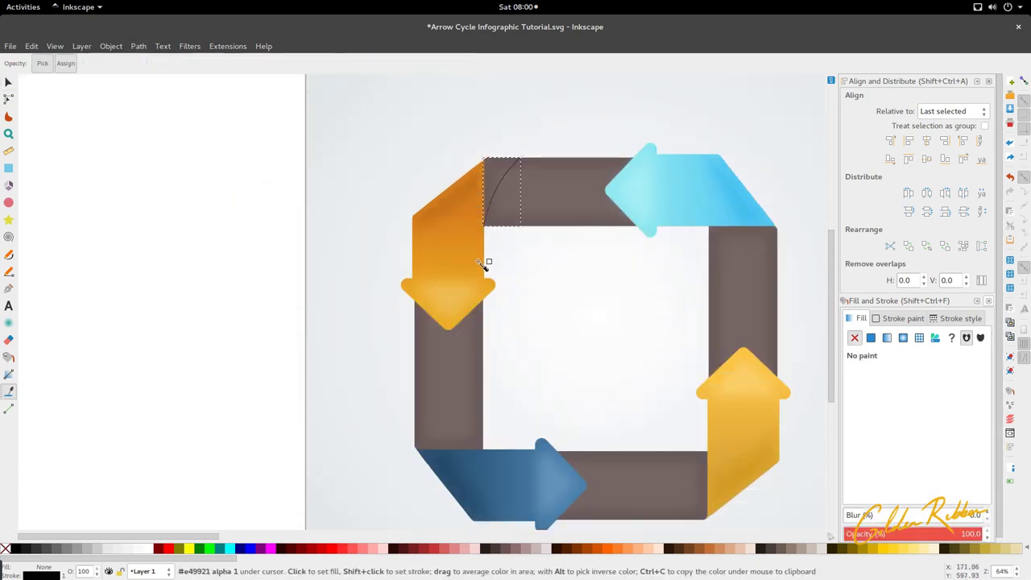
click(422, 339)
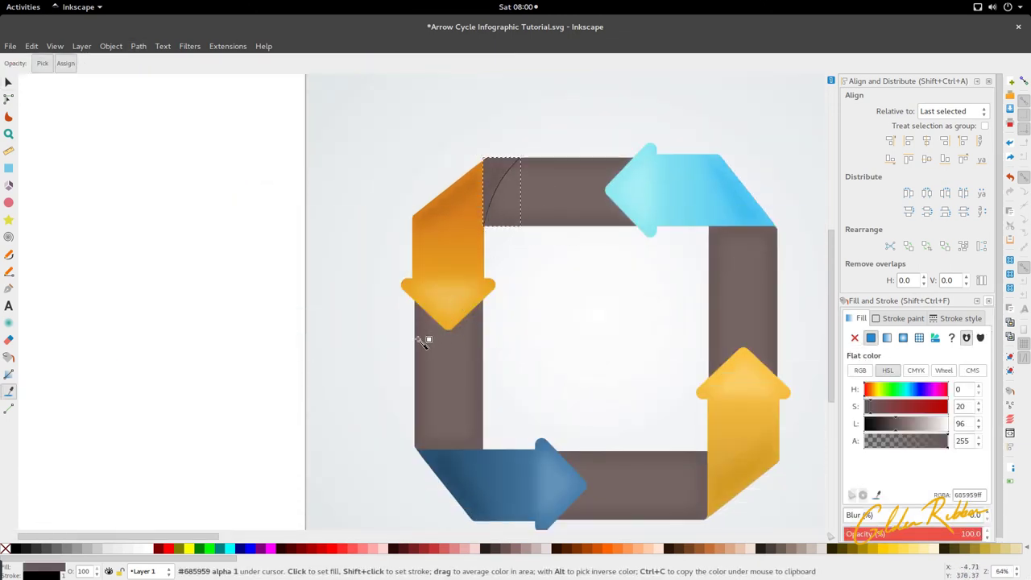
key(s)
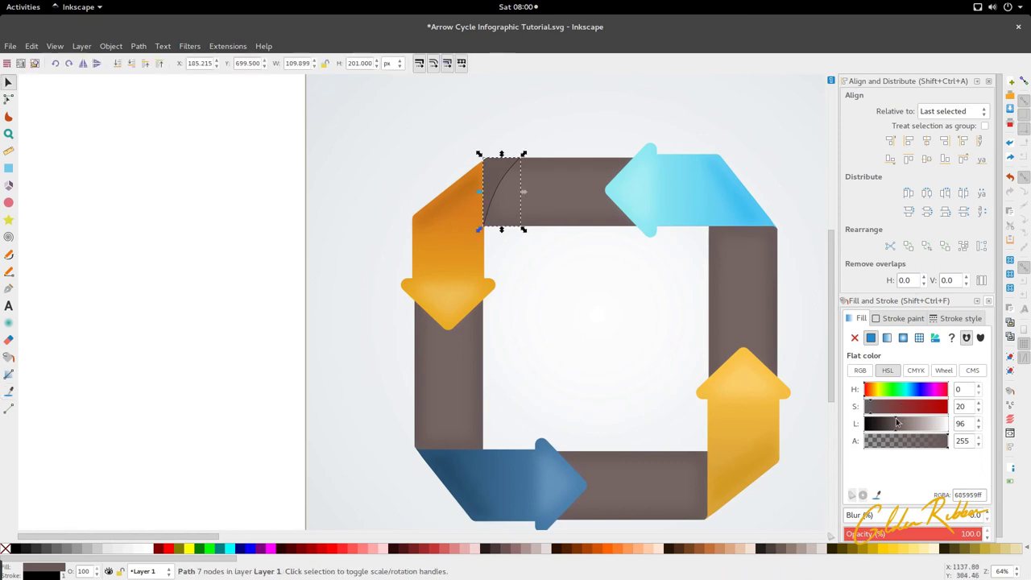
click(896, 420)
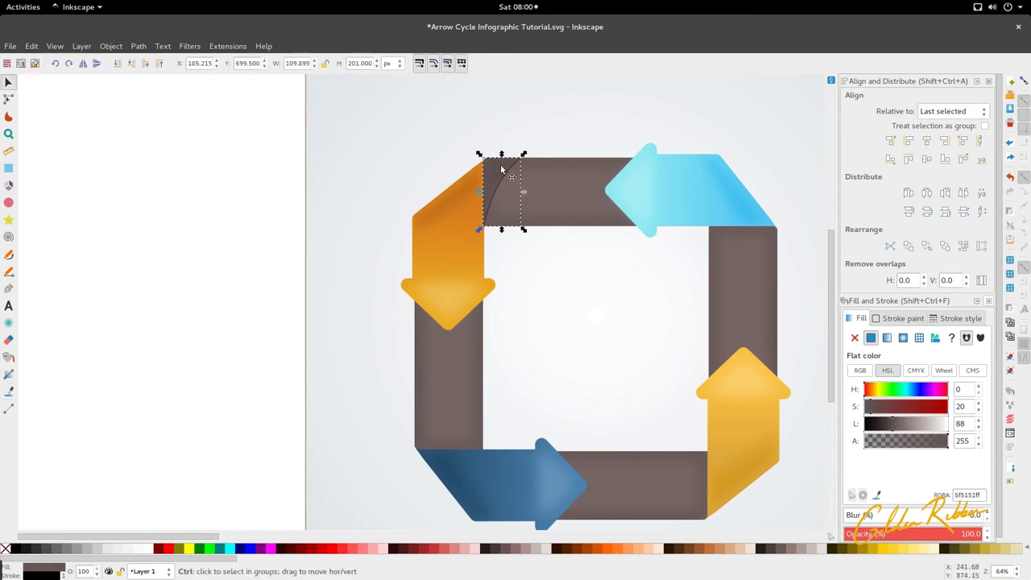
Place rotated copies of the curved shadow shape against the folds on the right, lower and left brown bars.
key(ctrl+d)
mouse_move(501, 169)
mouse_down()
mouse_move(574, 170)
mouse_move(736, 257)
mouse_move(762, 253)
mouse_move(702, 261)
mouse_up()
click(756, 252)
mouse_move(771, 288)
mouse_down()
mouse_move(775, 251)
mouse_move(750, 419)
mouse_move(697, 499)
mouse_move(702, 469)
mouse_move(679, 509)
mouse_move(701, 518)
mouse_move(453, 409)
mouse_move(452, 432)
mouse_up()
key(ctrl+d)
click(697, 495)
key(ctrl+d)
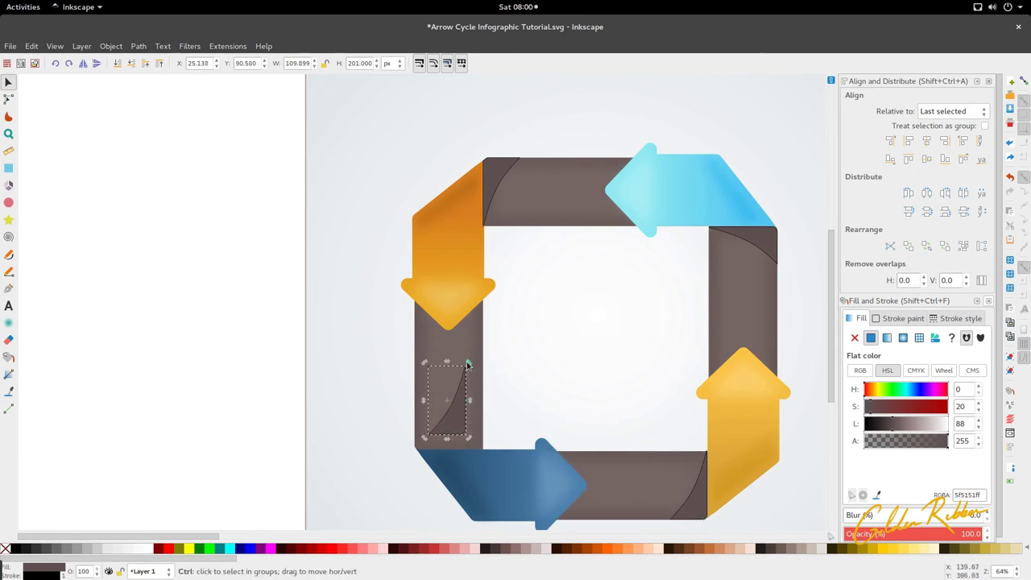
mouse_move(467, 364)
mouse_down()
mouse_move(481, 410)
mouse_move(451, 491)
mouse_up()
key(1)
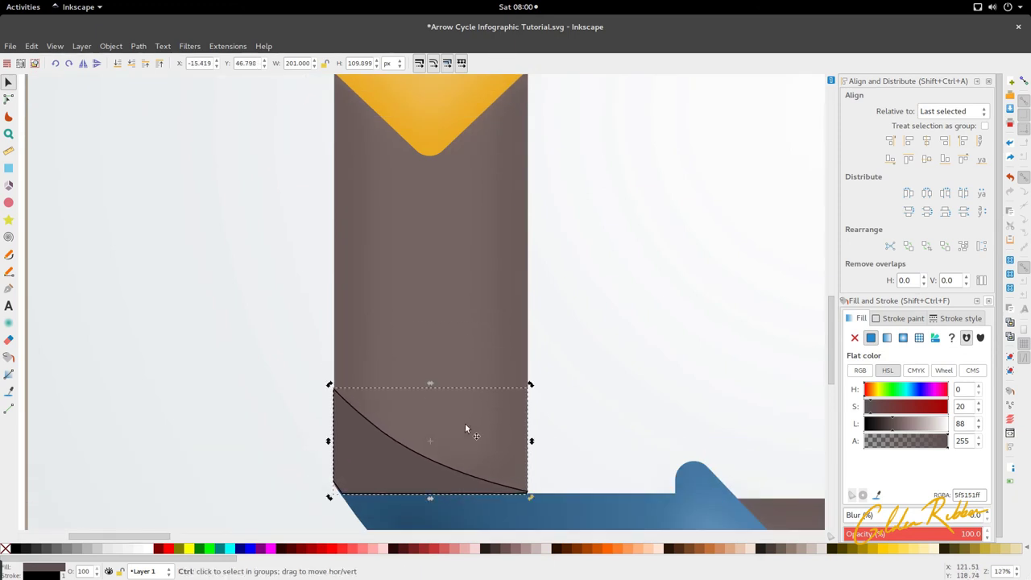
Remove the stroke from all four curved shadow shapes on the brown bars.
scroll(464, 423, down, 3)
shift+click(488, 259)
shift+click(681, 303)
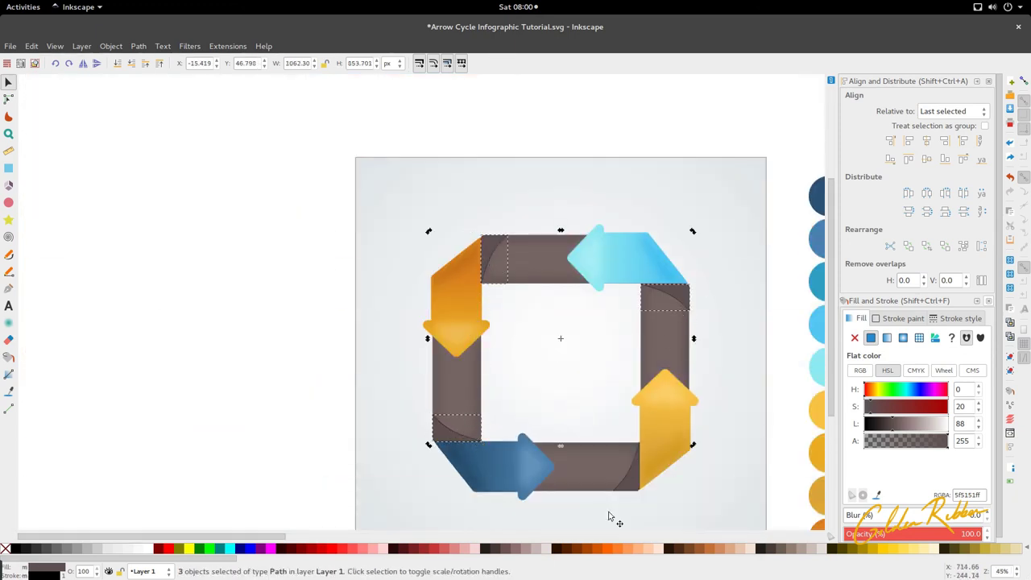
shift+click(627, 490)
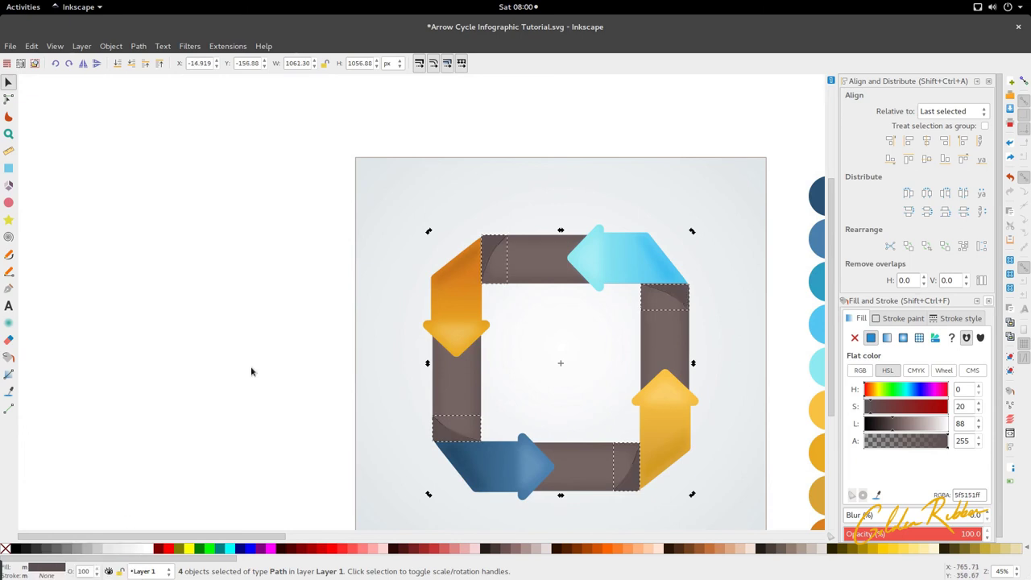
key(Escape)
Set the blur of the four curved shadow shapes to 1% as one selection.
scroll(510, 333, down, 4)
click(492, 129)
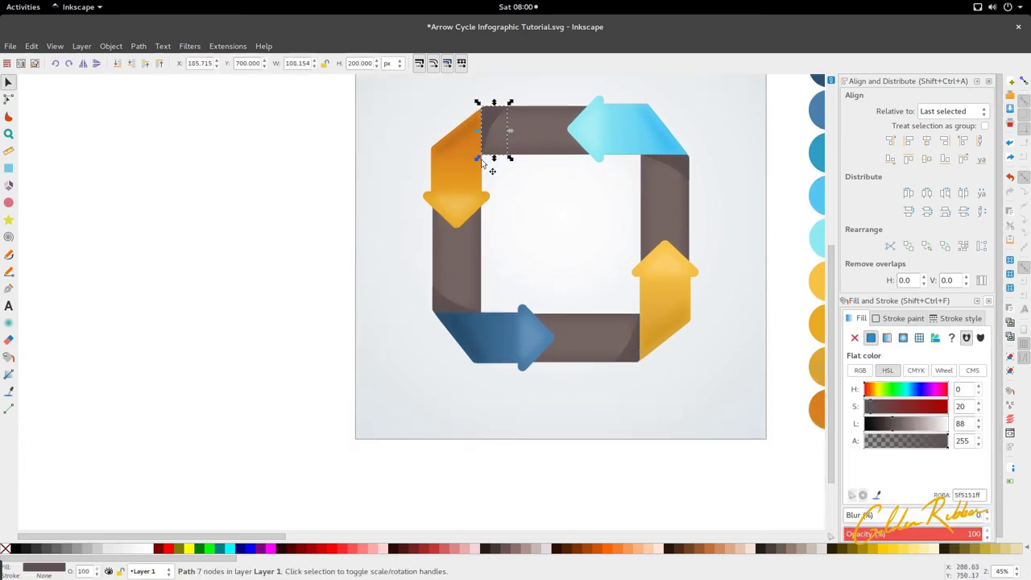
click(441, 297)
click(637, 334)
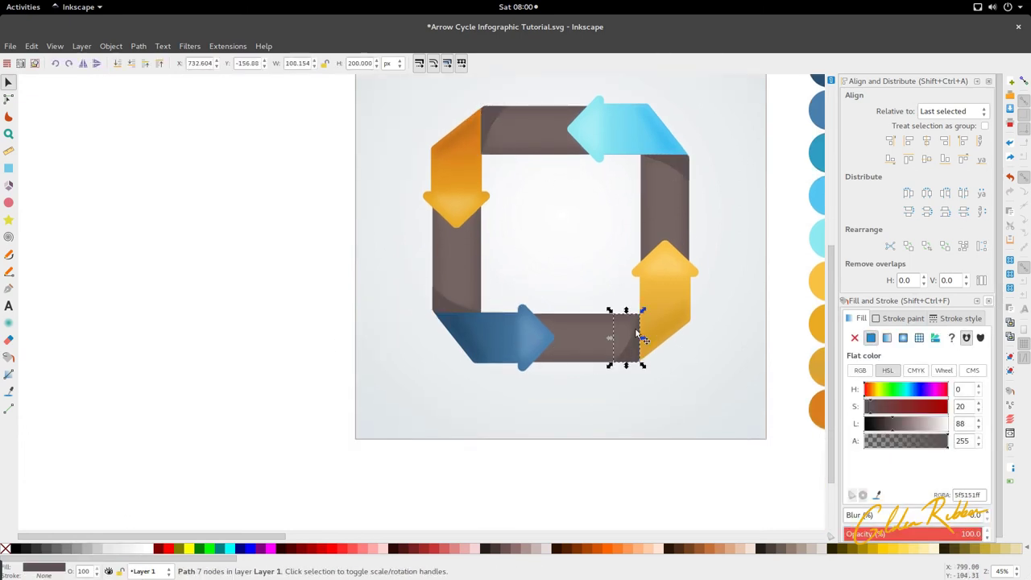
click(664, 168)
shift+click(494, 123)
shift+click(455, 306)
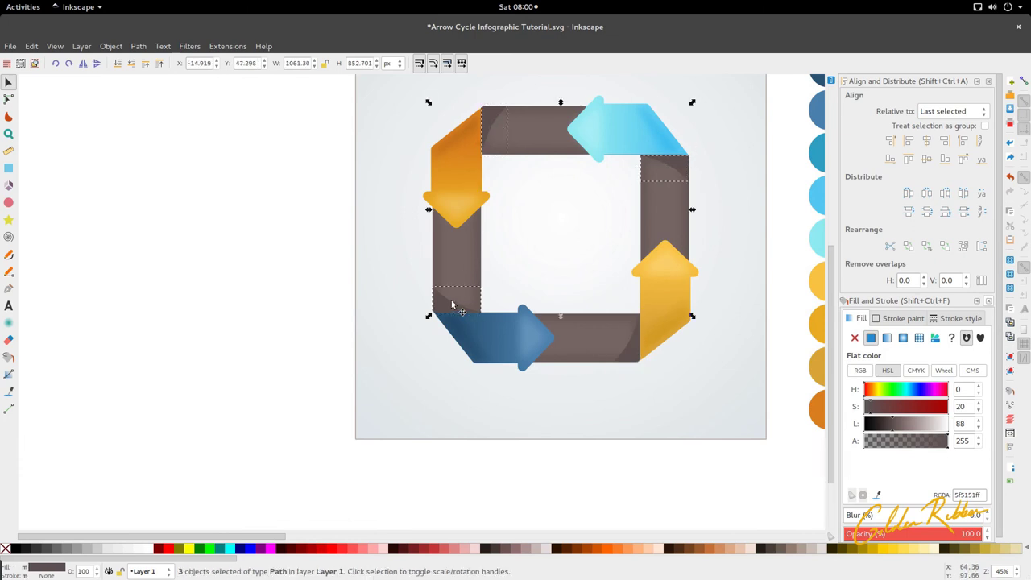
shift+click(627, 346)
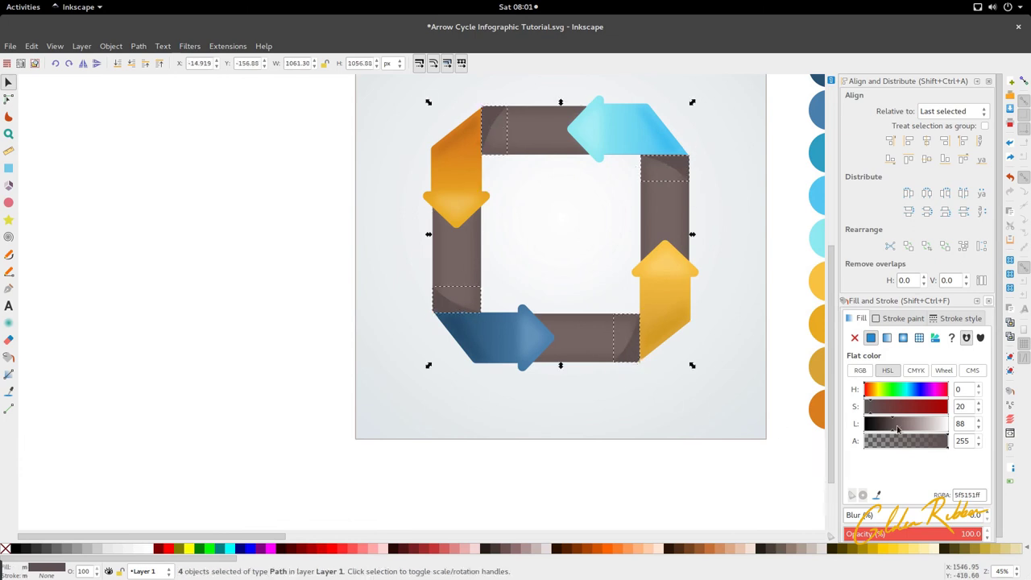
click(847, 516)
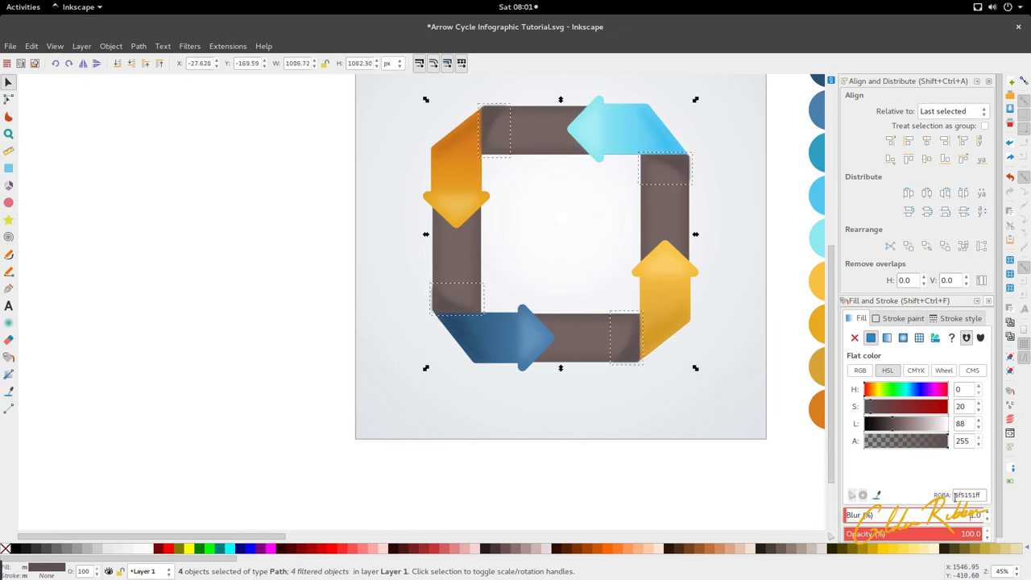
Move the blurred shadow at the left bar's lower end down about 5 px.
click(598, 464)
ctrl+scroll(529, 324, up, 4)
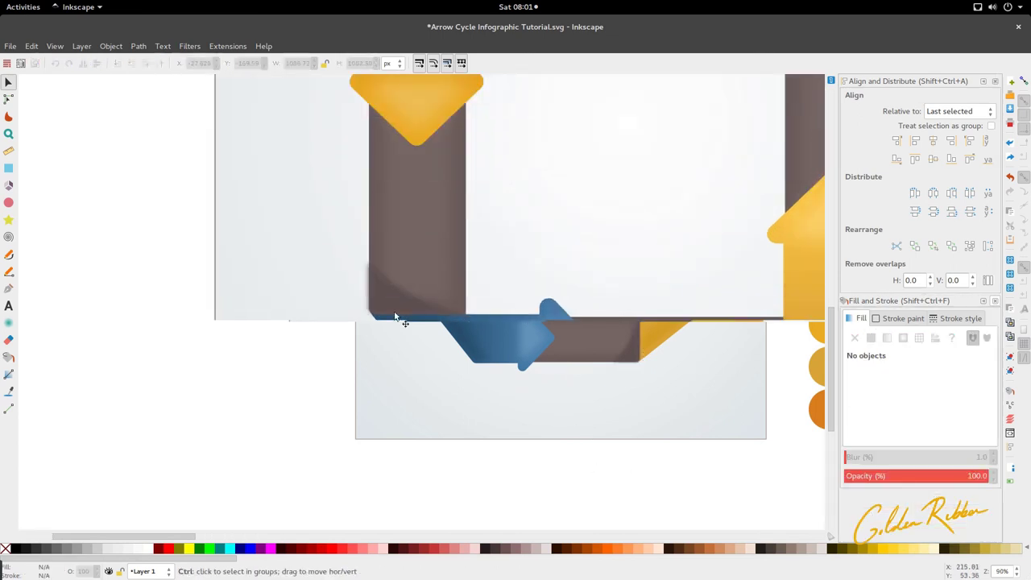
ctrl+click(404, 304)
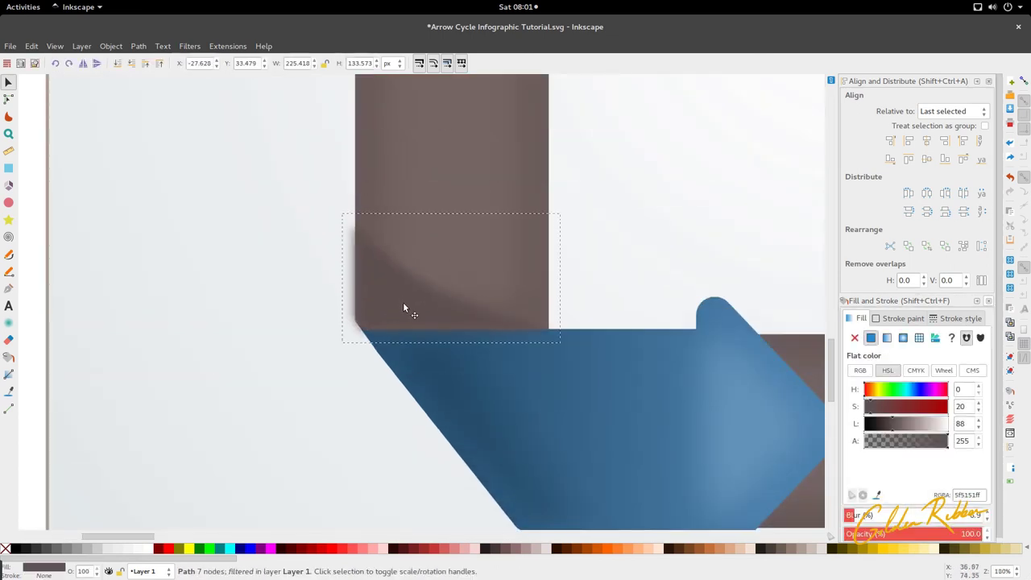
ctrl+scroll(426, 285, down, 5)
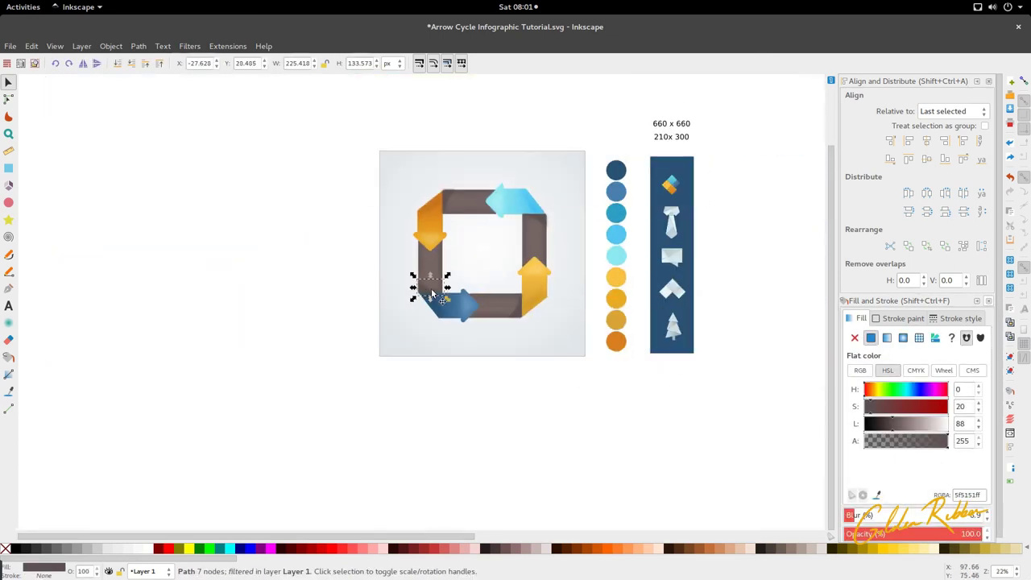
ctrl+scroll(426, 294, up, 5)
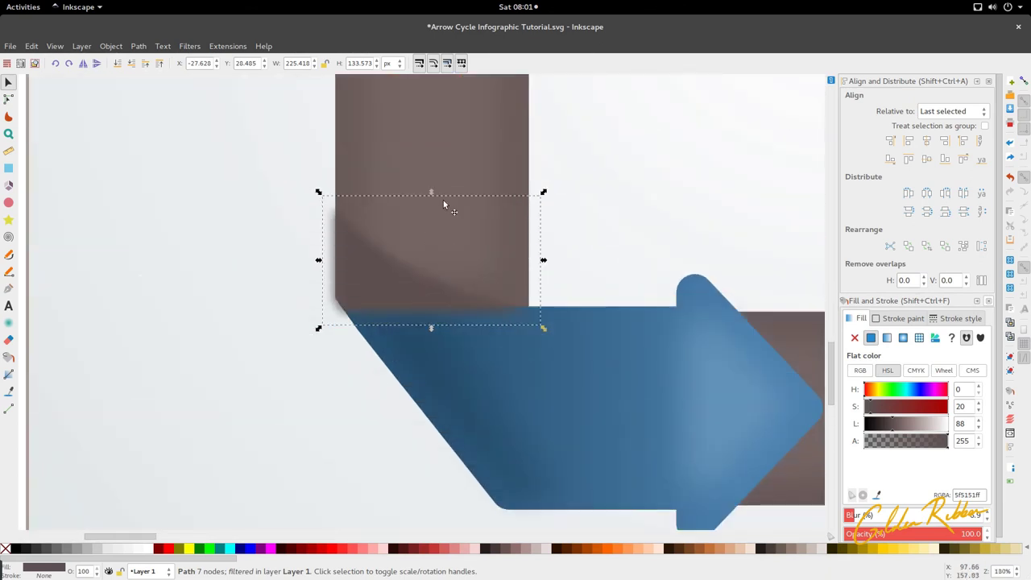
Duplicate the left brown bar's base path directly over its blurred shadow, undoing any trial moves.
ctrl+click(443, 200)
scroll(441, 198, down, 4)
scroll(441, 197, up, 3)
drag(442, 200, 223, 208)
key(ctrl+z)
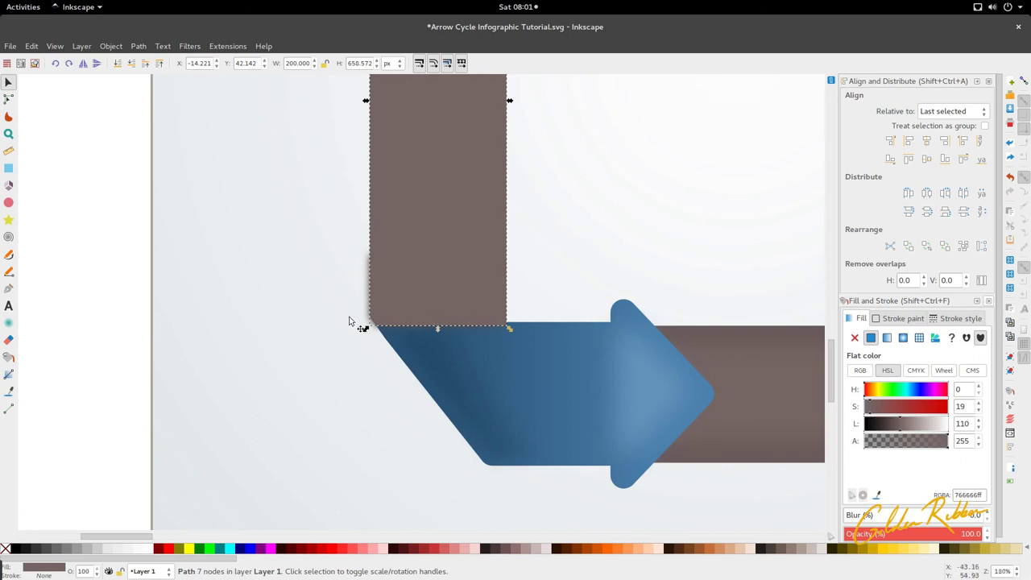
scroll(389, 262, up, 2)
shift+click(383, 260)
shift+click(384, 260)
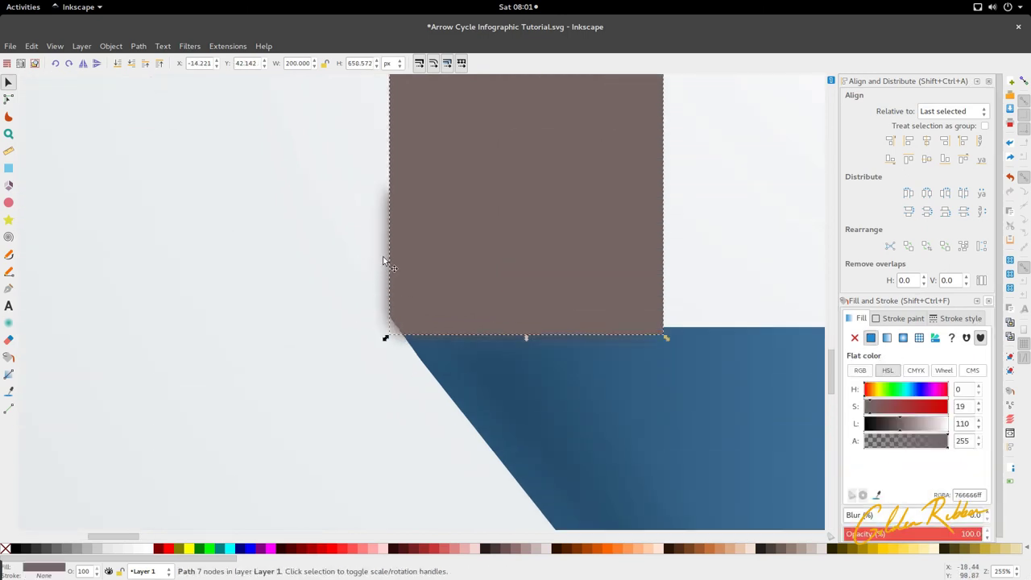
key(shift+Right)
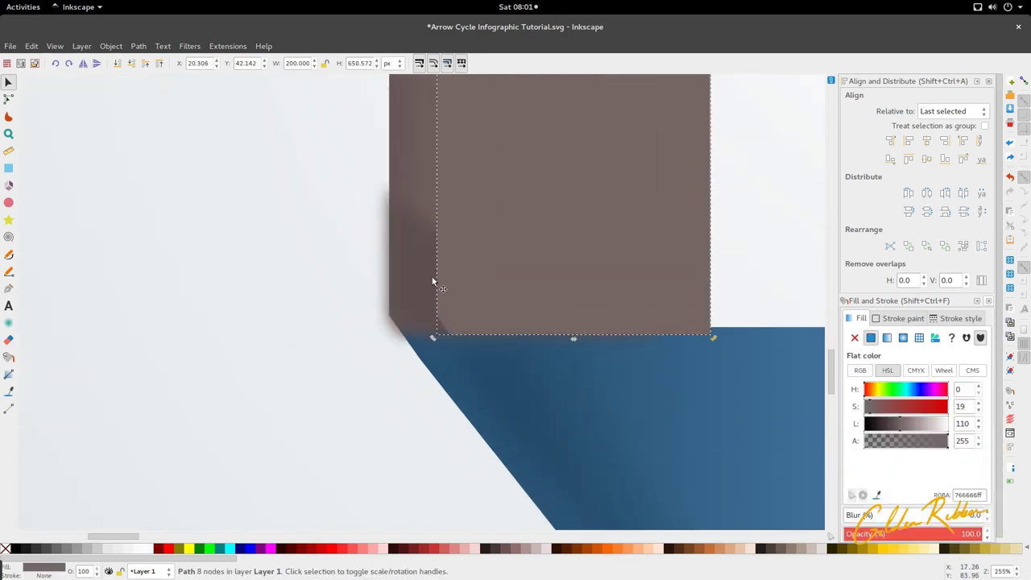
key(ctrl+z)
Clip the left bar's blurred shadow with the duplicated bar path.
shift+click(425, 286)
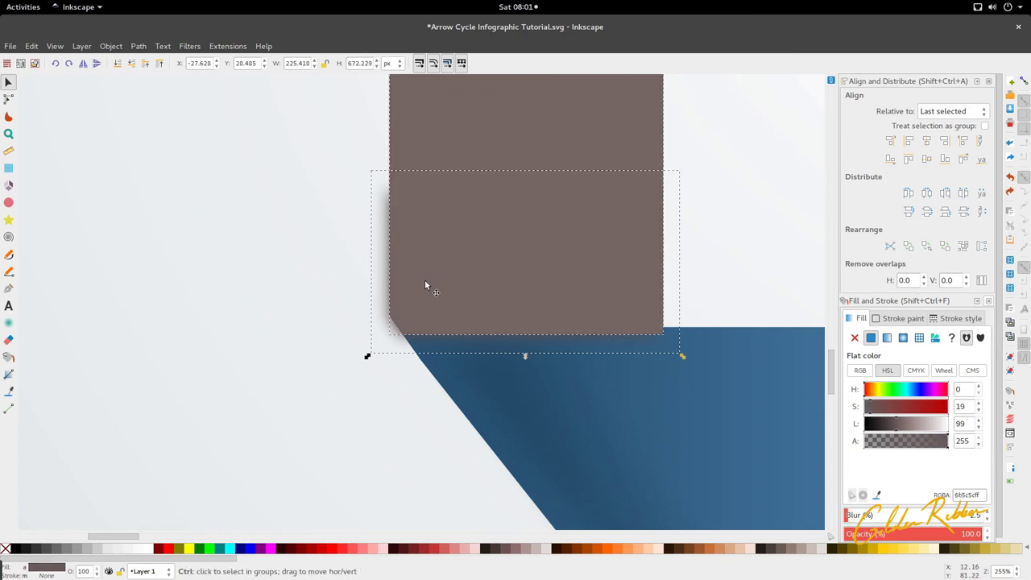
scroll(425, 286, down, 4)
right_click(429, 289)
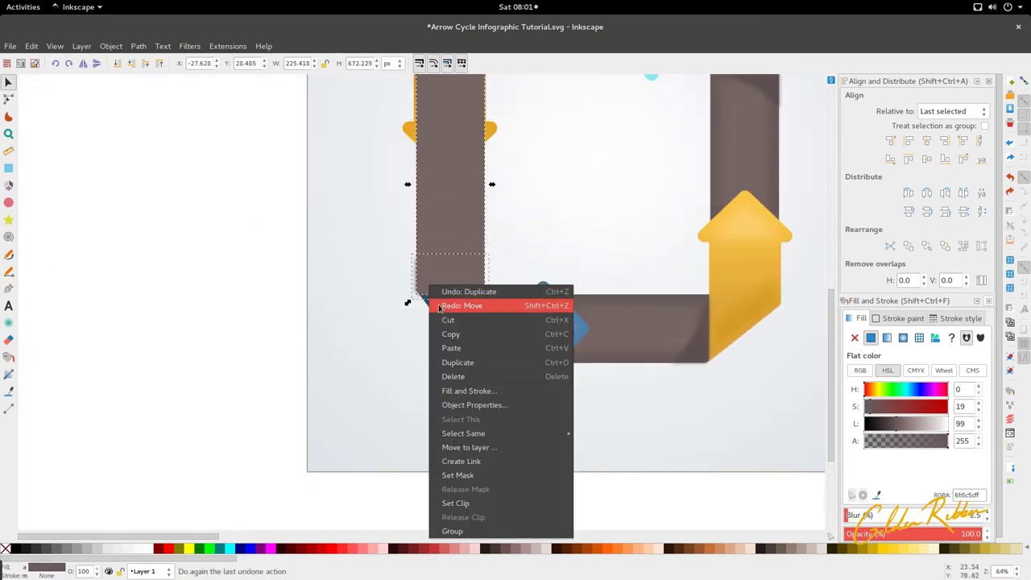
click(479, 502)
key(Escape)
Delete the unclipped blurred shadows on the upper, right and lower brown bars.
scroll(513, 307, down, 2)
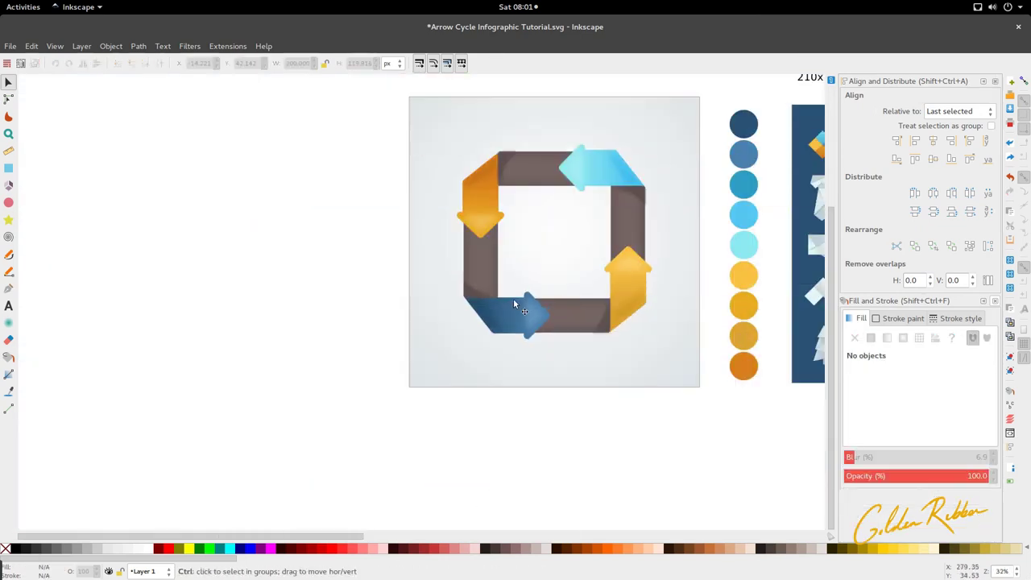
click(602, 323)
shift+click(635, 200)
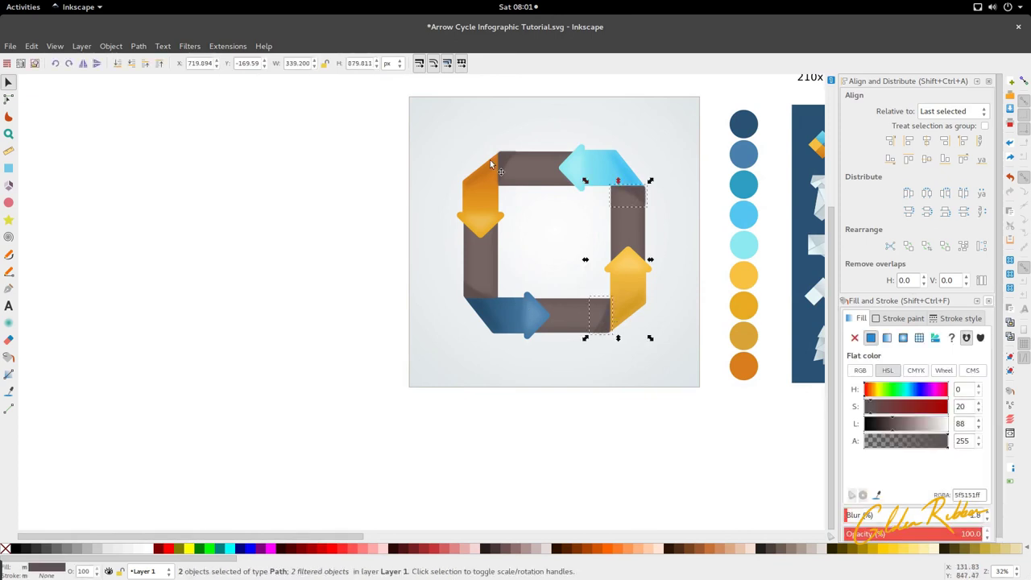
key(Escape)
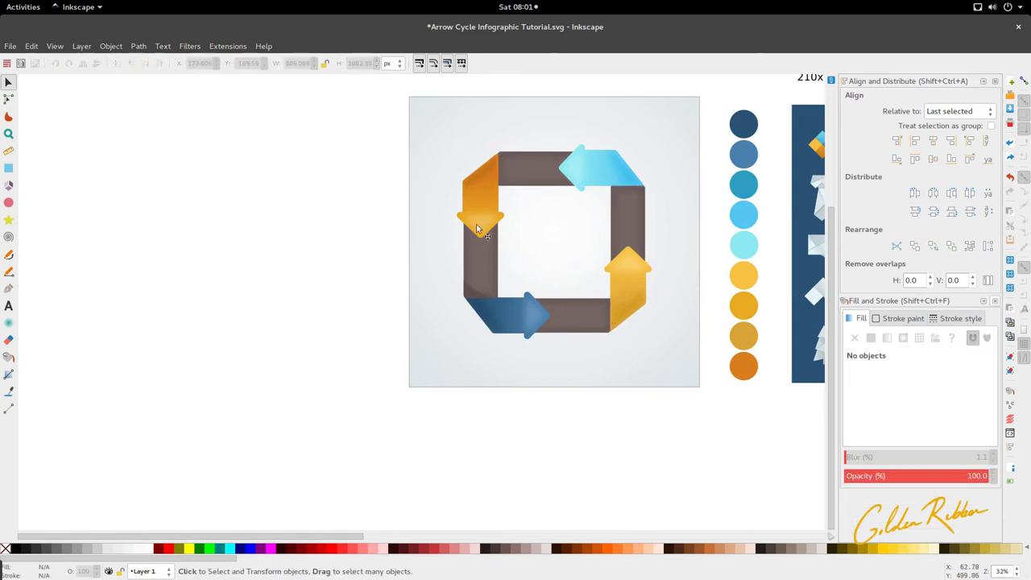
Duplicate the left bar's clipped shadow, rotate the copy and fit it on the upper bar beside the orange arrow's fold.
click(475, 292)
key(ctrl+d)
mouse_move(476, 293)
mouse_down()
mouse_move(483, 208)
mouse_move(506, 172)
mouse_up()
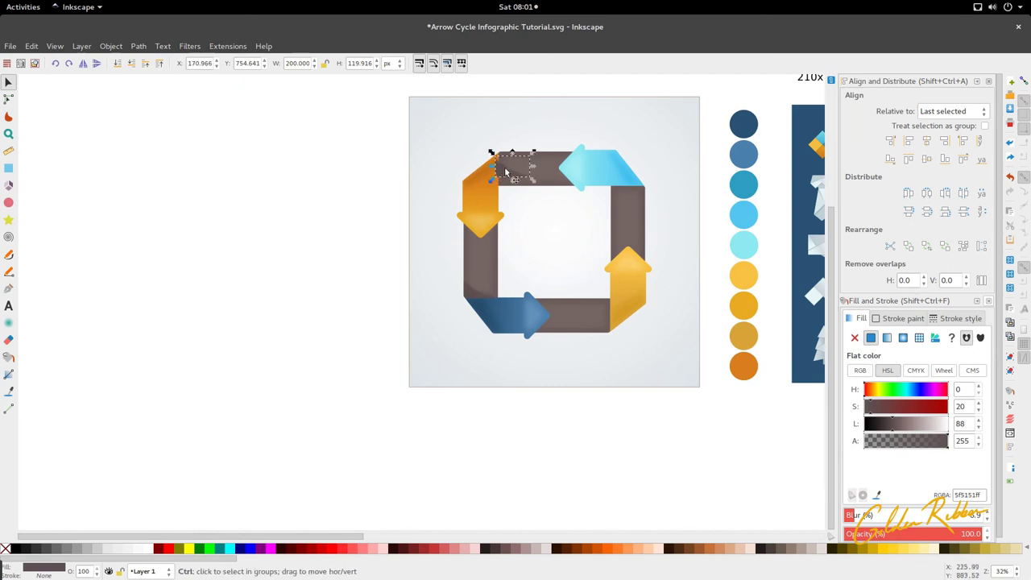
scroll(506, 172, up, 3)
drag(470, 134, 555, 223)
Place rotated copies of the clipped shadow on the right bar under the cyan fold and on the lower bar beside the yellow fold.
drag(494, 153, 658, 210)
scroll(488, 159, down, 2)
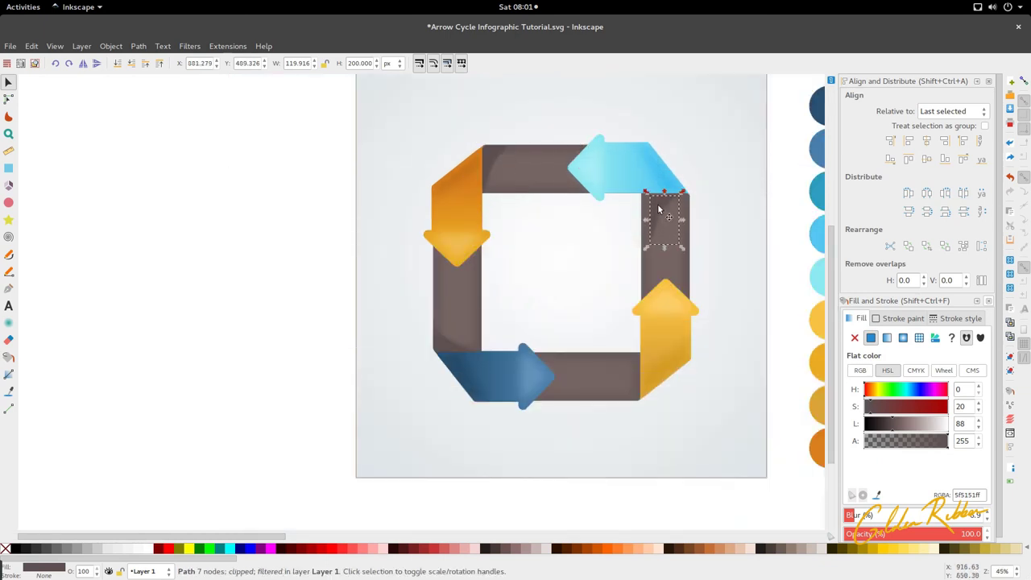
key(ctrl+bracketright)
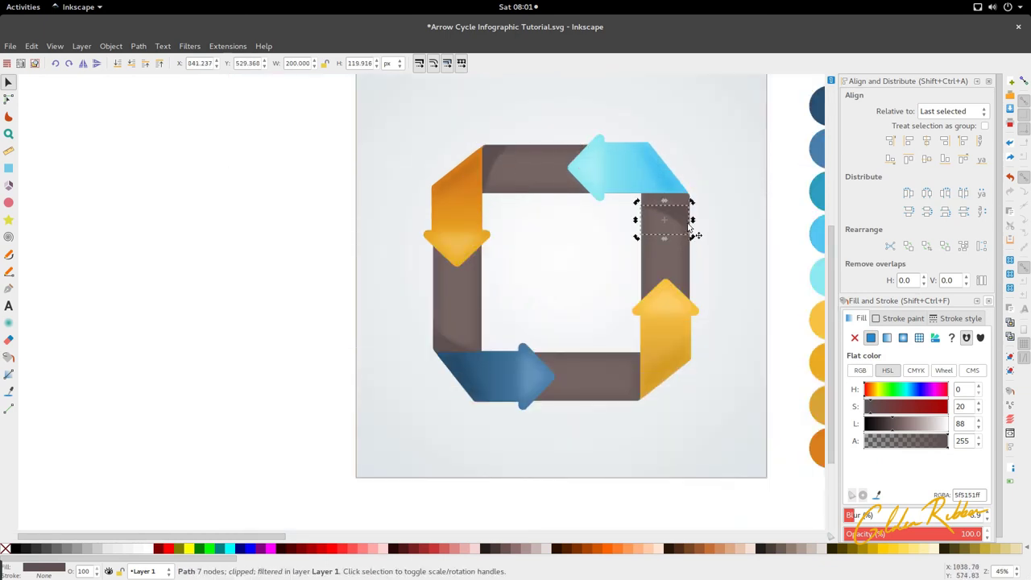
drag(688, 225, 607, 401)
scroll(685, 207, up, 4)
scroll(661, 206, down, 4)
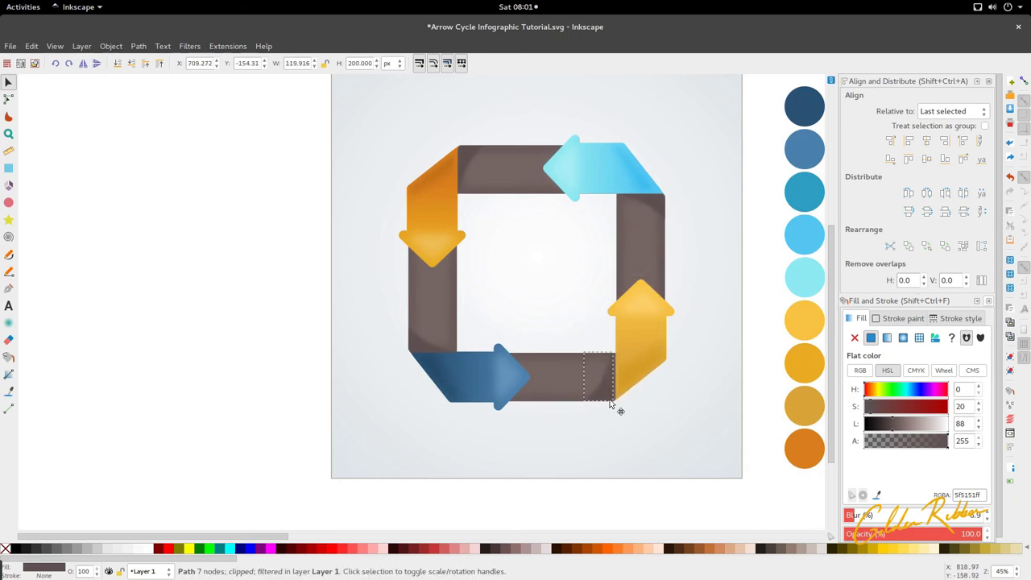
click(465, 290)
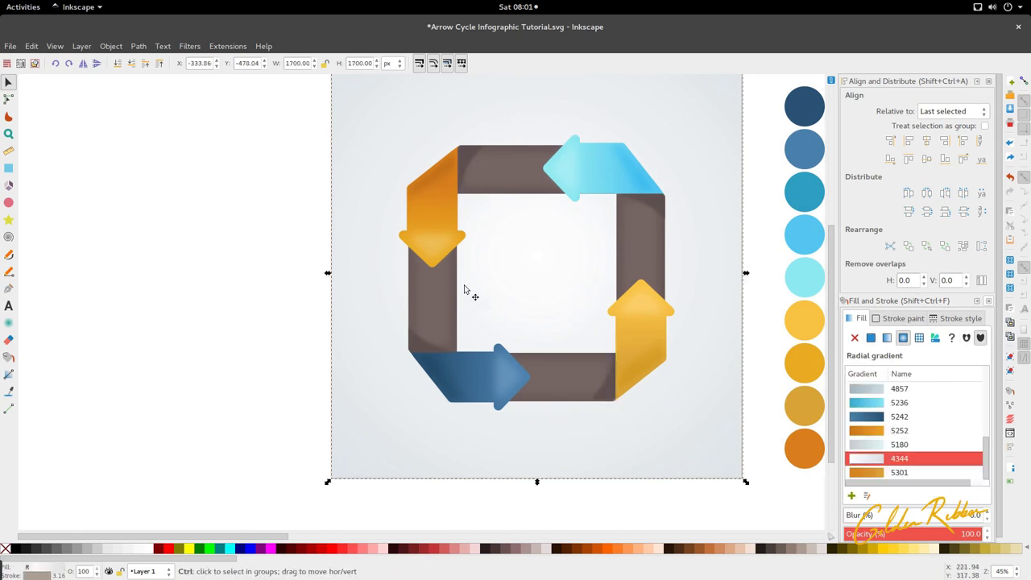
Apply a short vertical linear gradient to the left bar's clipped shadow, fading it to transparent away from the blue arrow's fold.
scroll(464, 290, down, 2)
scroll(451, 278, up, 1)
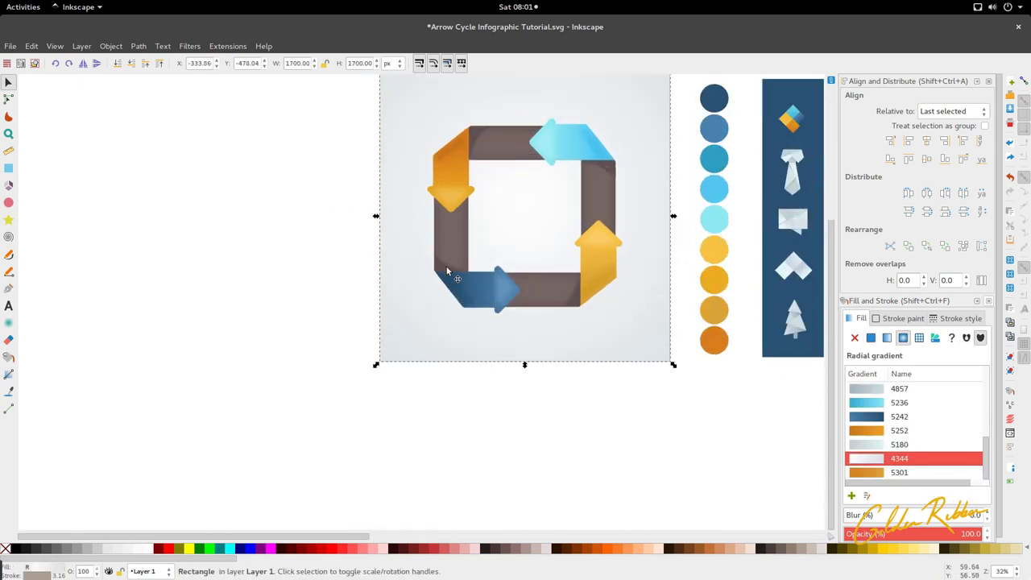
click(447, 271)
key(g)
scroll(447, 271, up, 3)
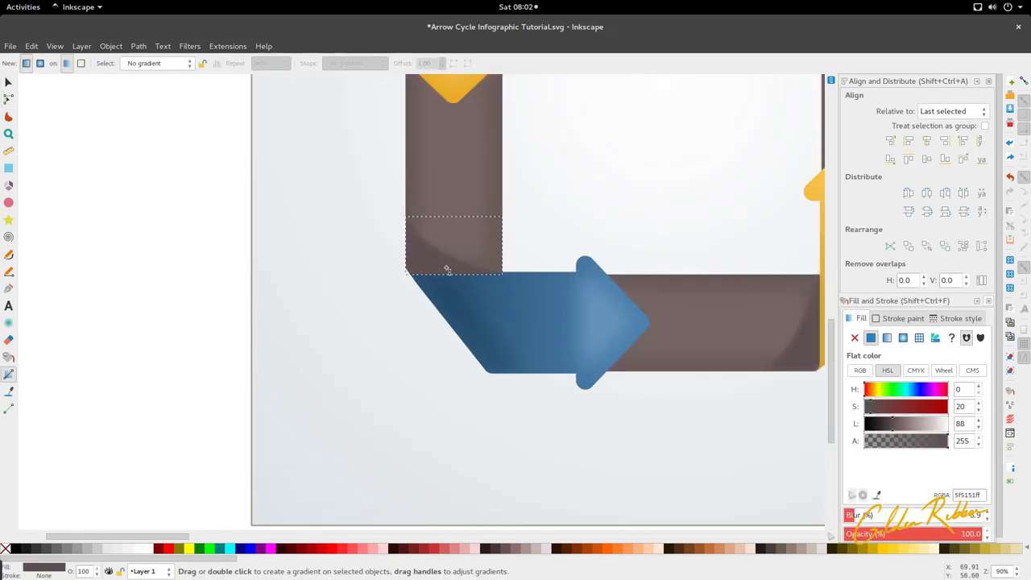
key(ctrl)
drag(446, 267, 448, 241)
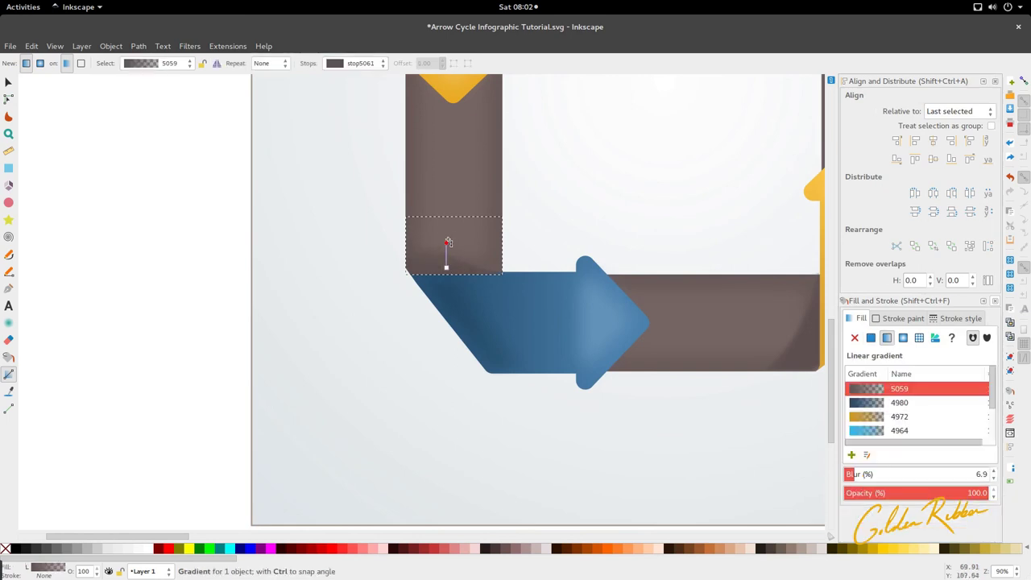
Fade the lower bar's clipped shadow to transparent with a horizontal linear gradient running away from the yellow arrow's fold.
scroll(499, 208, down, 3)
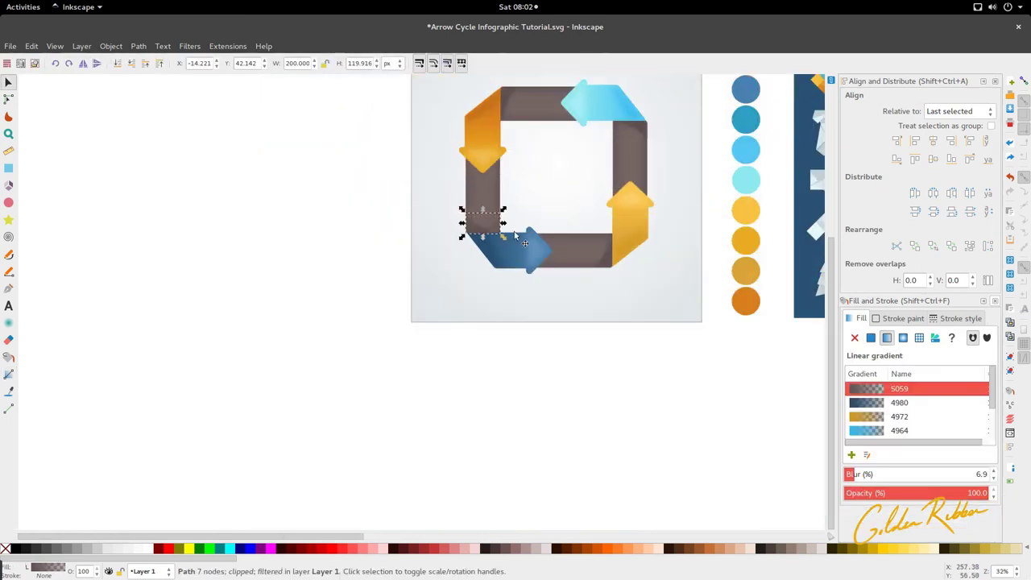
scroll(604, 258, up, 2)
click(620, 265)
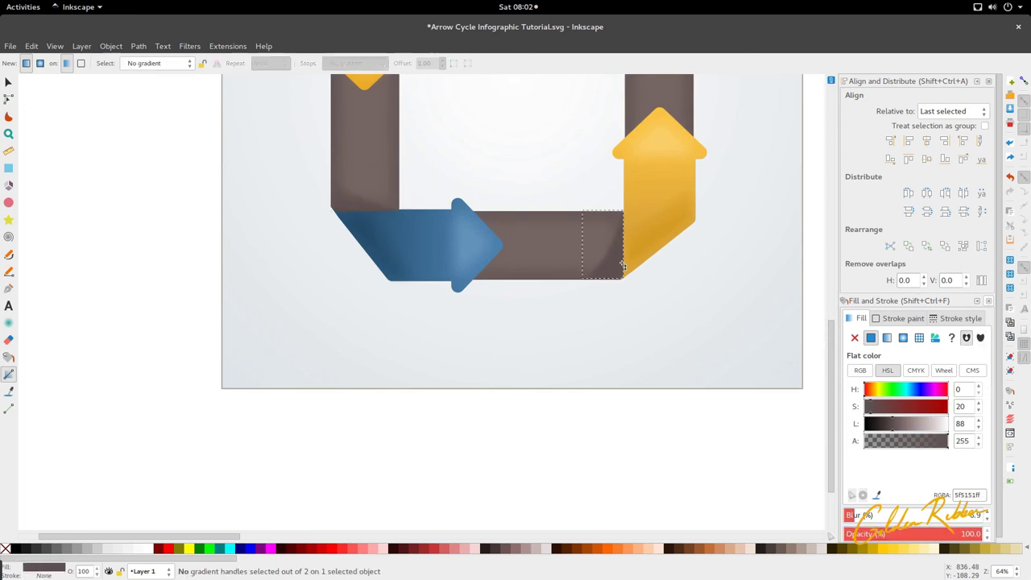
drag(585, 266, 585, 266)
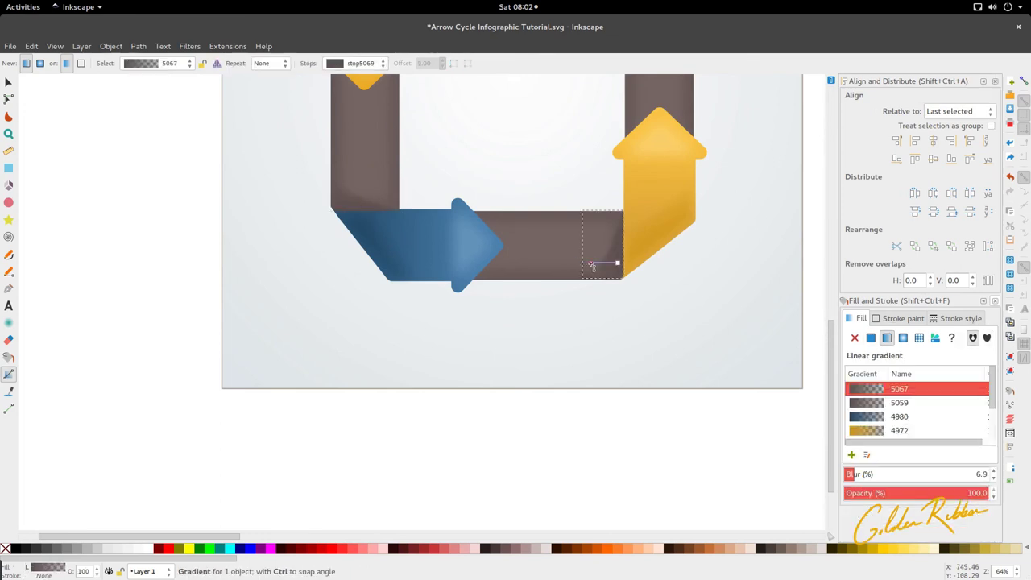
Fade the right bar's clipped shadow to transparent with a linear gradient running downward from the cyan arrow's fold.
key(s)
scroll(600, 252, down, 2)
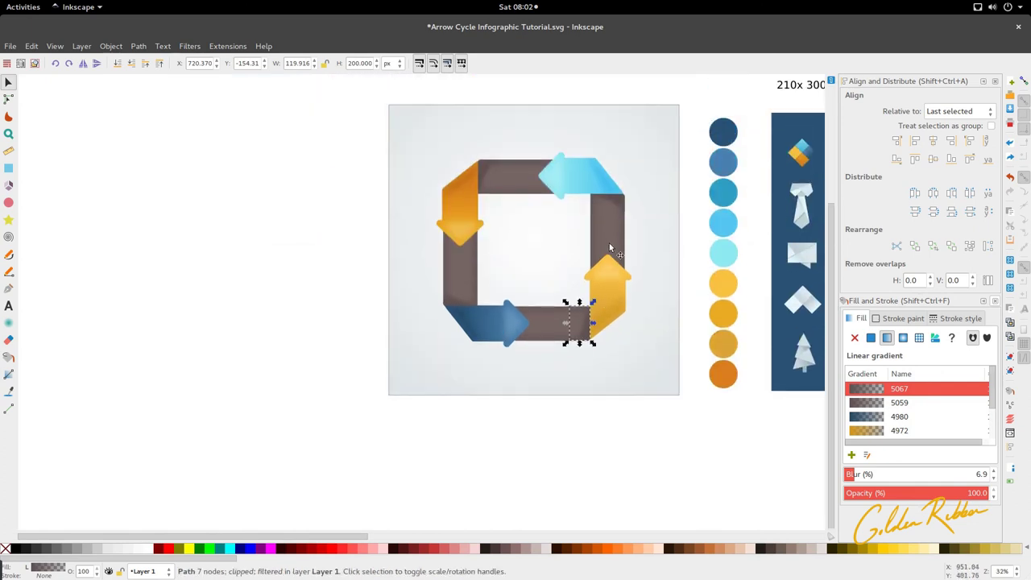
click(616, 206)
scroll(614, 202, up, 3)
key(g)
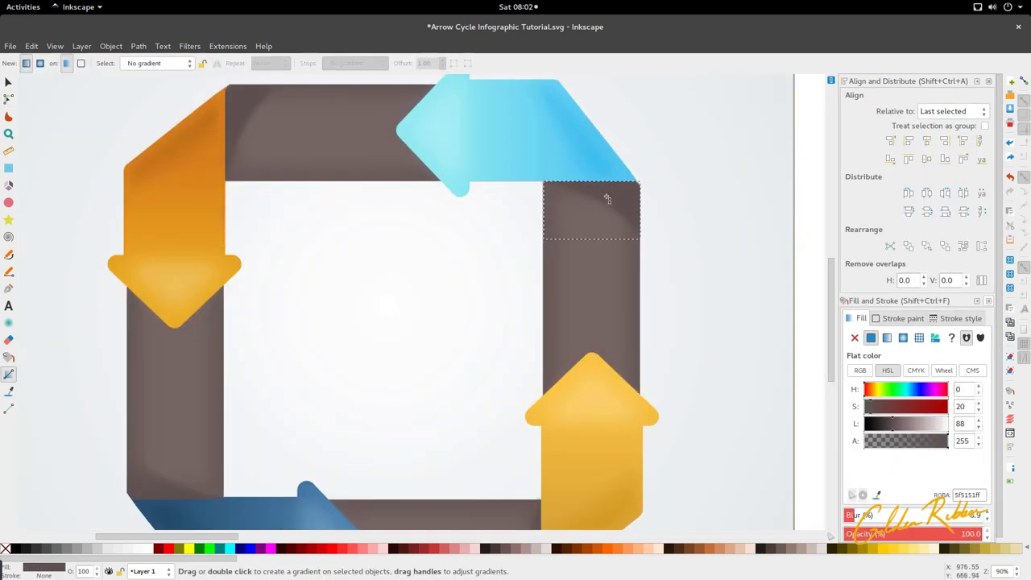
drag(610, 188, 612, 215)
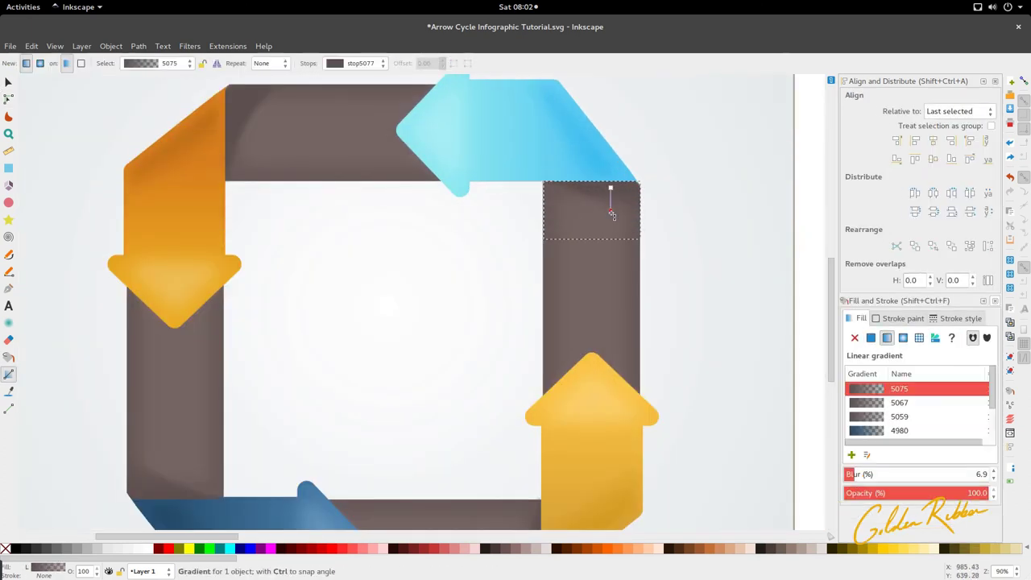
Fade the upper bar's clipped shadow to transparent with a horizontal linear gradient starting at the orange arrow's fold.
click(242, 107)
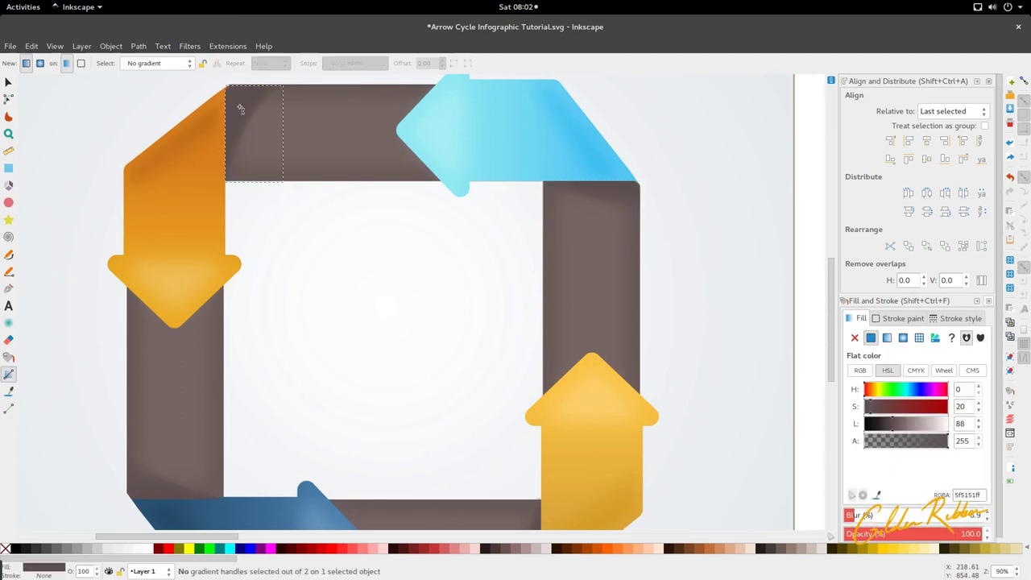
drag(232, 106, 266, 108)
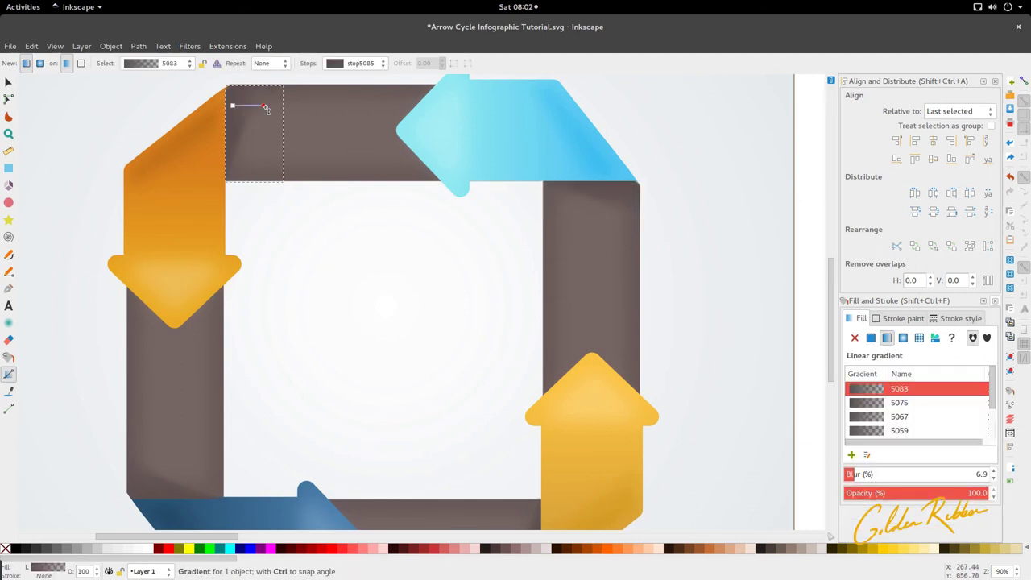
key(s)
scroll(344, 146, down, 4)
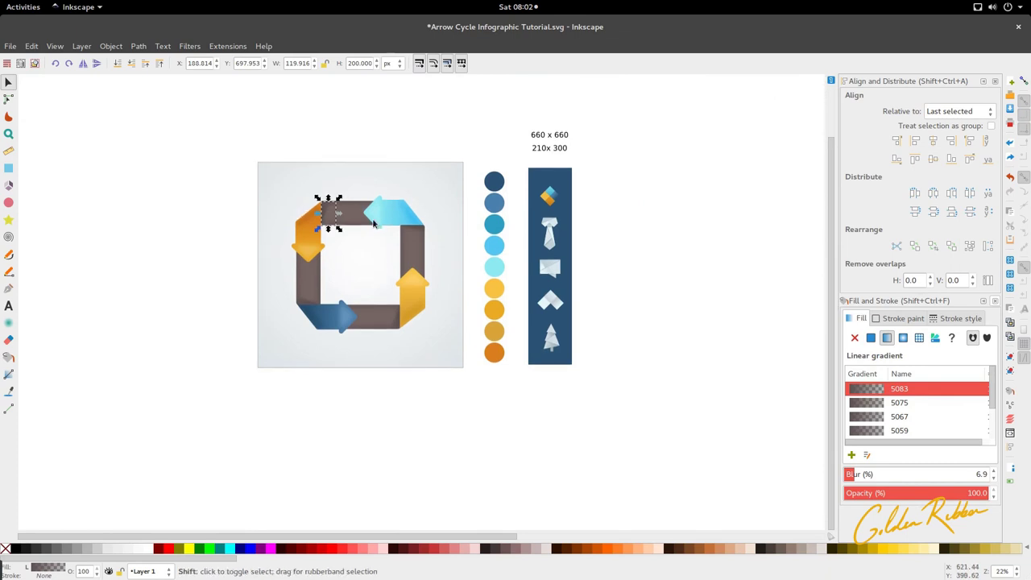
Set the canvas display mode to No Filters and deselect everything.
scroll(389, 245, left, 2)
scroll(389, 245, up, 2)
scroll(322, 201, down, 1)
click(163, 46)
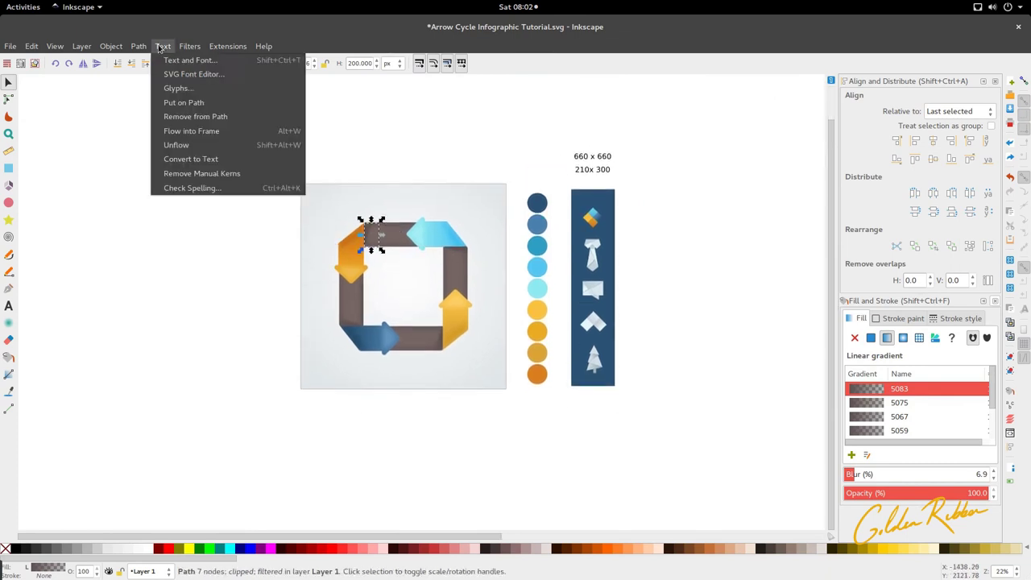
mouse_move(57, 46)
mouse_move(64, 75)
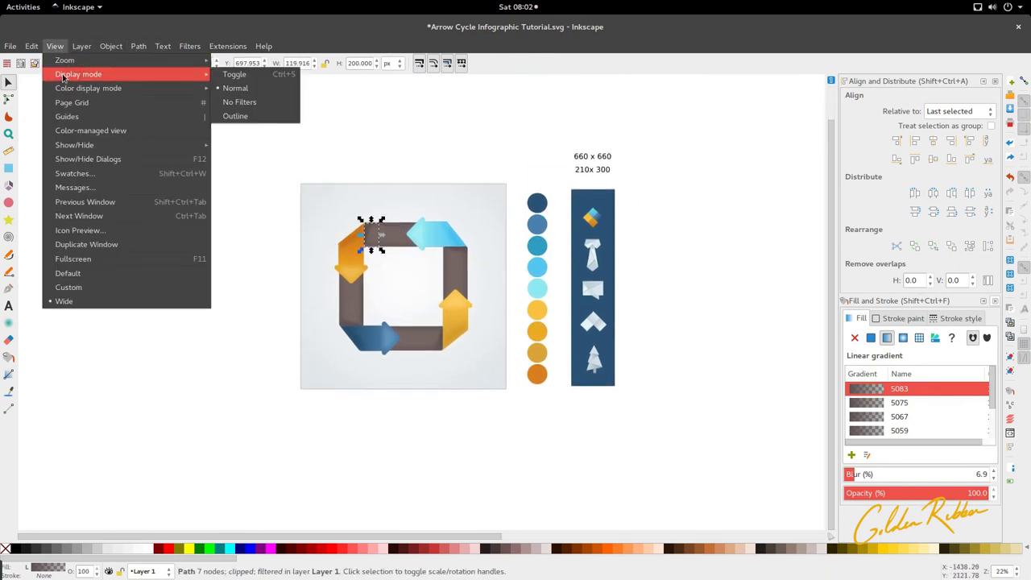
click(241, 104)
click(282, 206)
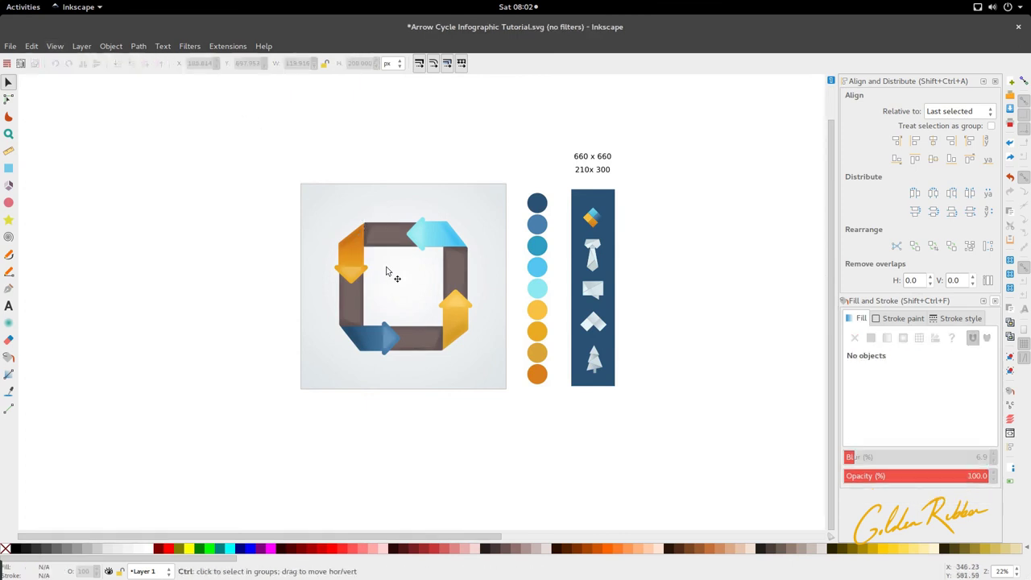
Examine the unfiltered shadow and highlight shapes on the bars and arrows.
ctrl+scroll(354, 244, up, 3)
ctrl+scroll(316, 177, up, 2)
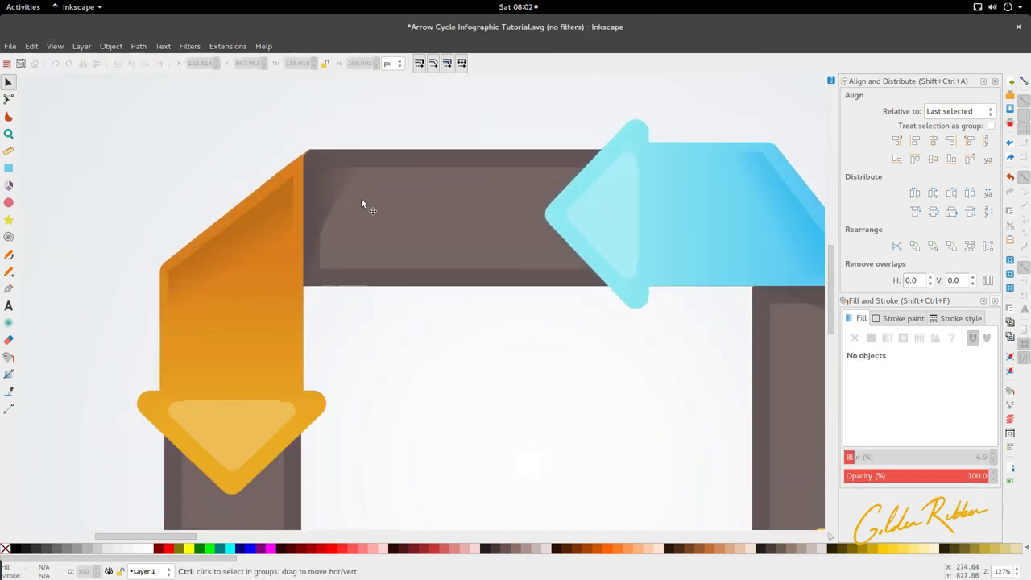
ctrl+scroll(361, 199, down, 3)
scroll(365, 258, up, 4)
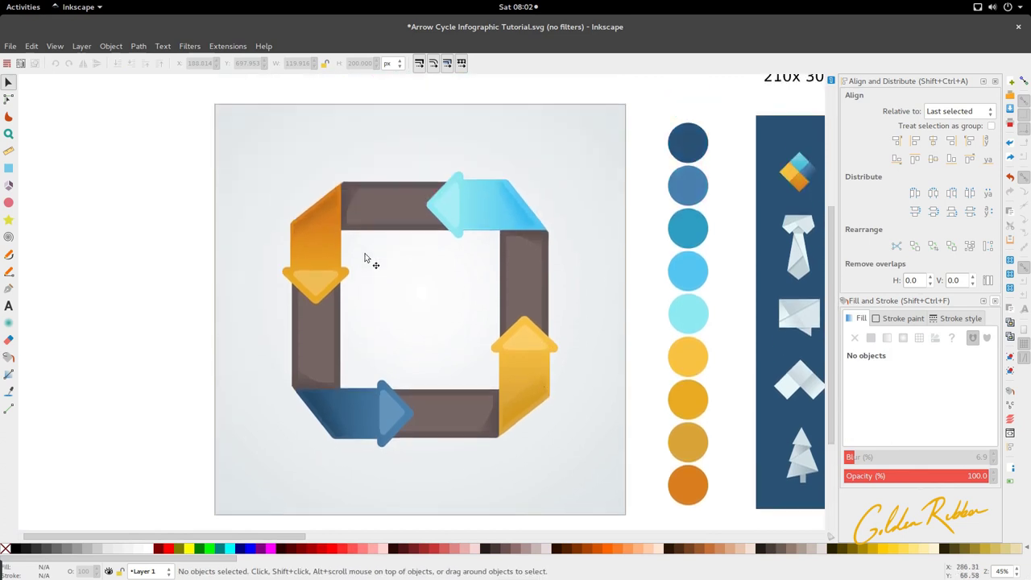
ctrl+scroll(462, 369, down, 2)
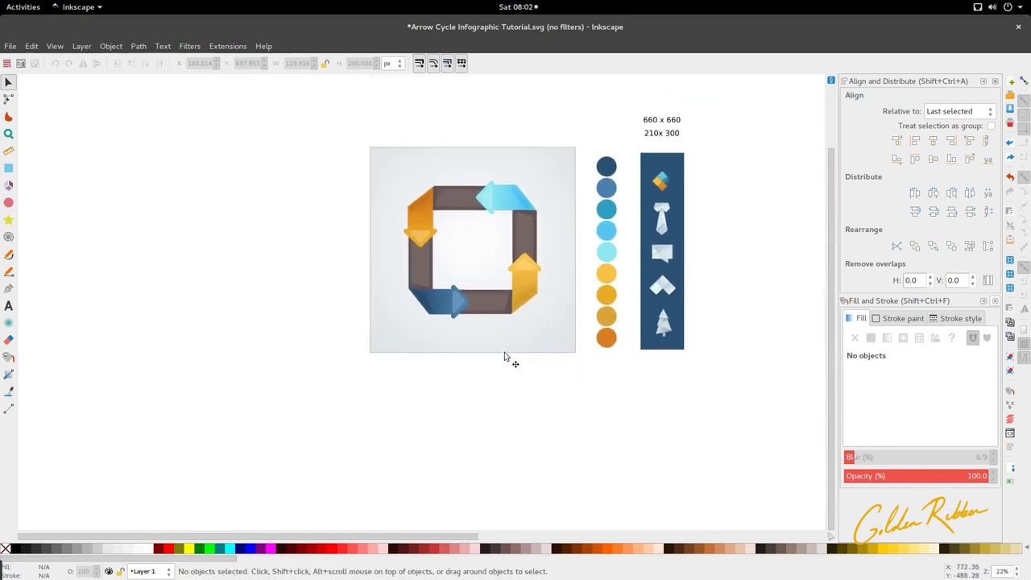
ctrl+scroll(395, 310, up, 3)
scroll(346, 346, up, 4)
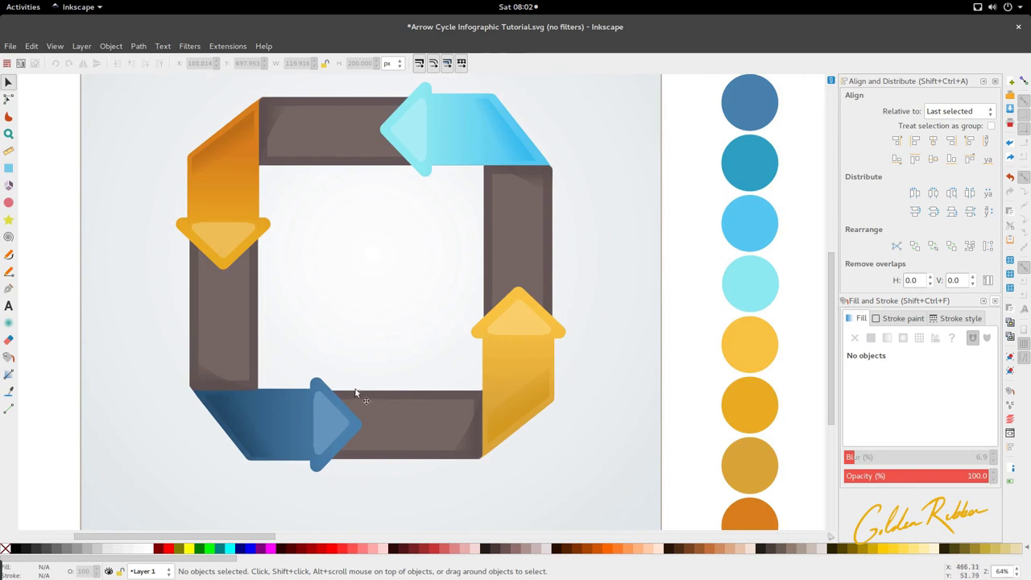
Duplicate the orange arrow's triangular highlight, move the copy down over its tip and fill it with the bar's dark brown edge colour.
ctrl+scroll(191, 279, up, 2)
ctrl+click(201, 218)
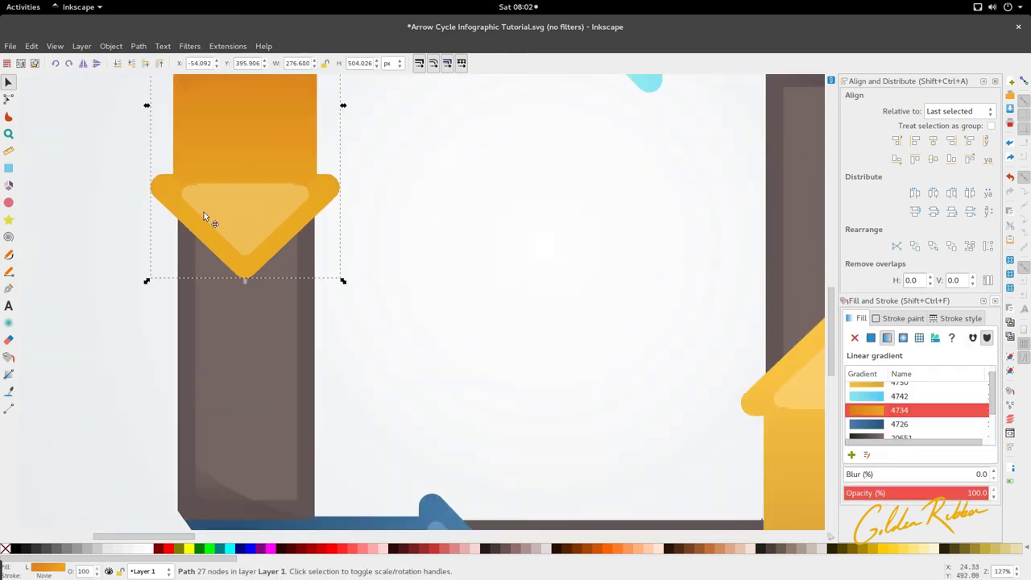
drag(249, 228, 247, 279)
key(d)
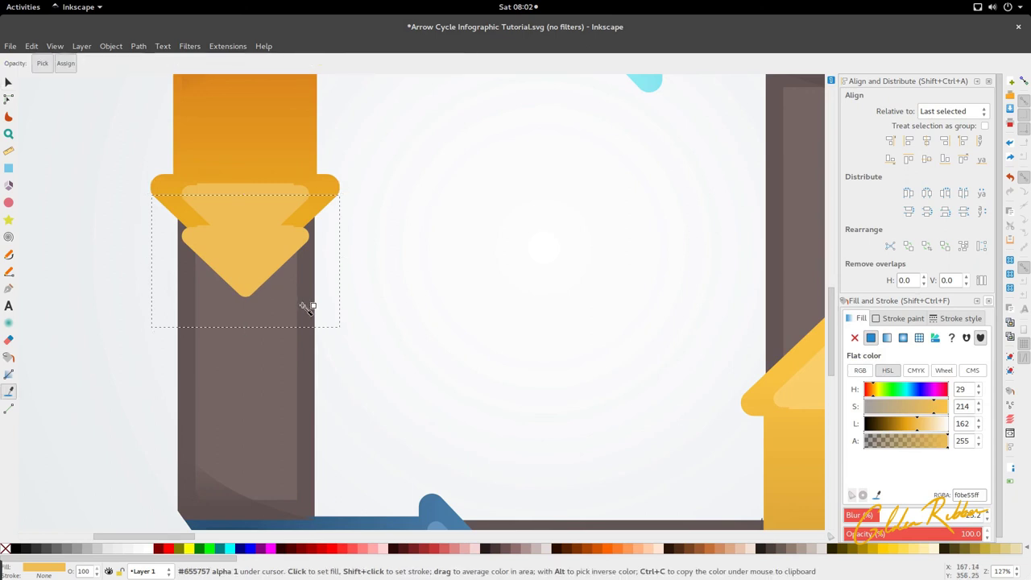
click(306, 300)
Scale the brown arrowhead copy down to about 202 × 142 px, fitting the left bar's width just below the orange arrow.
key(s)
scroll(305, 272, down, 2)
mouse_move(324, 299)
mouse_down()
mouse_move(314, 298)
mouse_move(328, 316)
mouse_up()
scroll(314, 303, up, 2)
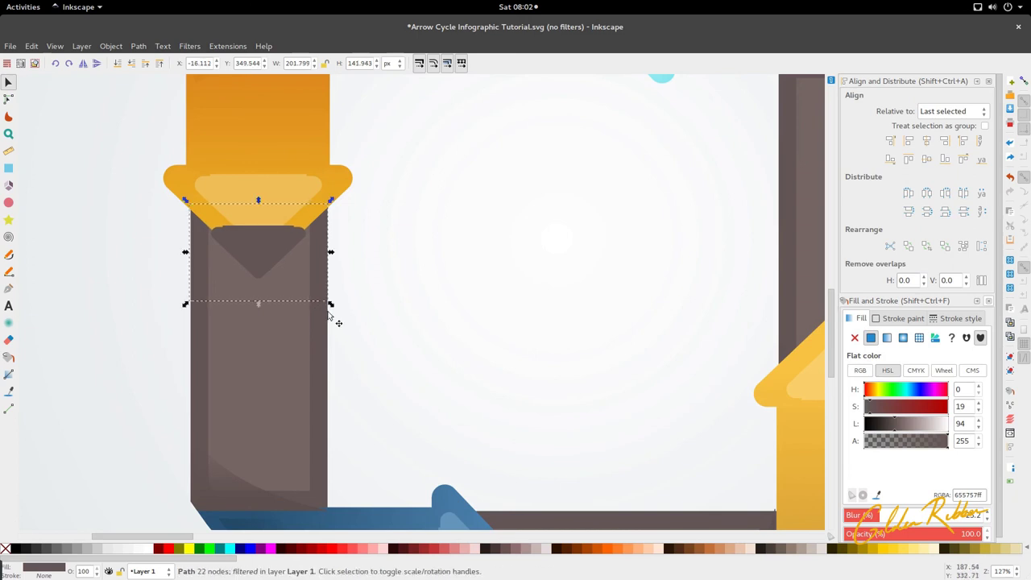
Duplicate the brown arrowhead shadow, rotate the copy 90° to point left and place it on the upper bar at the cyan arrow's tip.
scroll(279, 268, down, 1)
drag(268, 258, 434, 149)
scroll(269, 268, down, 1)
click(432, 143)
click(431, 148)
scroll(431, 148, up, 2)
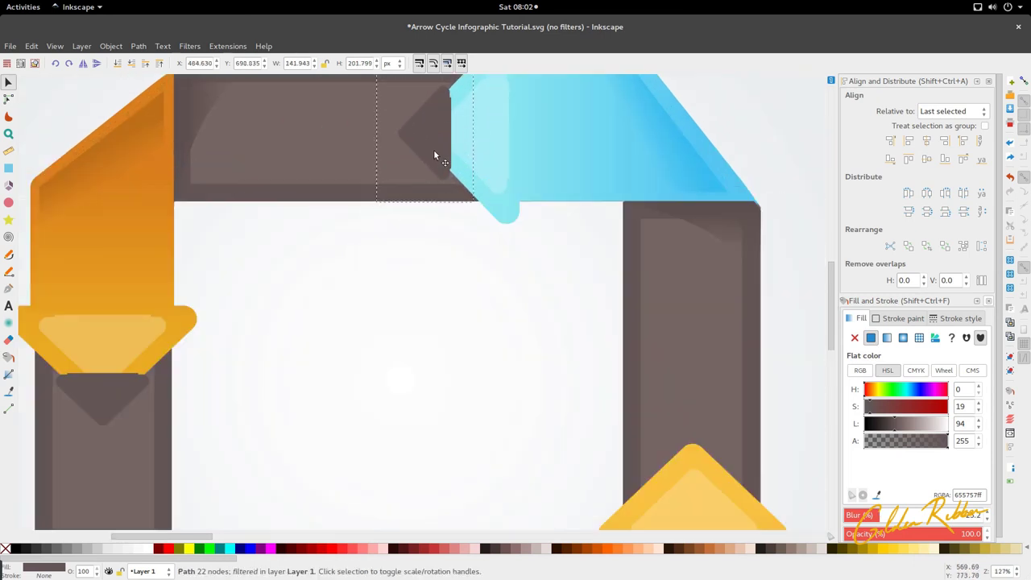
scroll(431, 151, up, 1)
scroll(420, 168, down, 2)
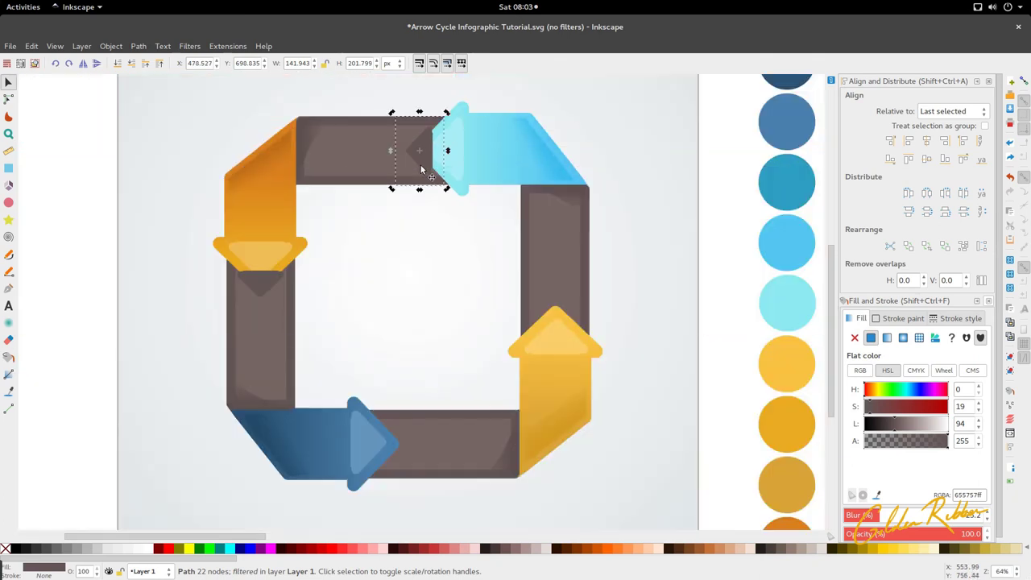
Duplicate both brown arrowhead shadows, rotate the copies 180° and place them at the yellow and blue arrows' tips.
click(272, 294)
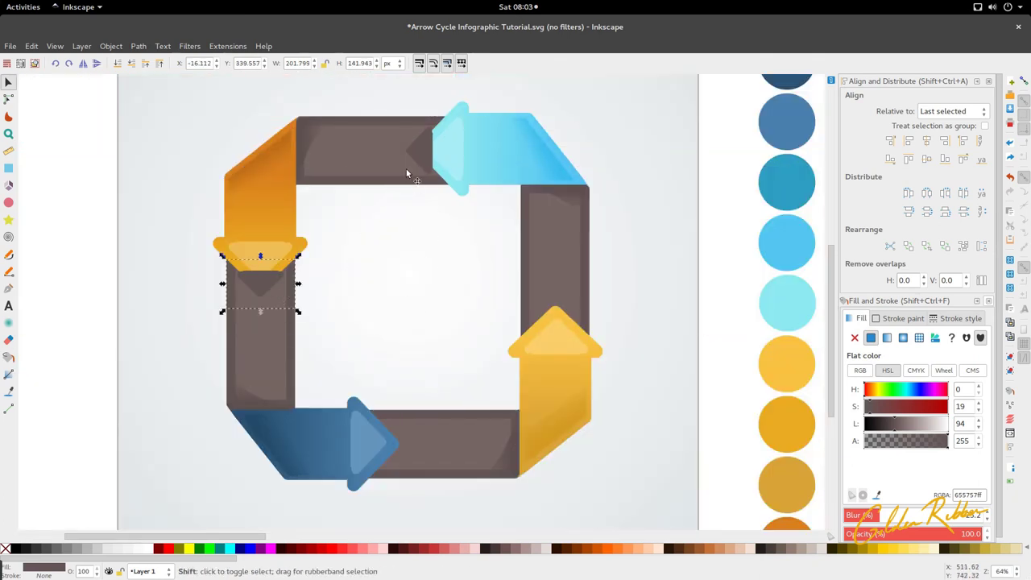
shift+click(411, 157)
click(420, 153)
drag(447, 112, 387, 450)
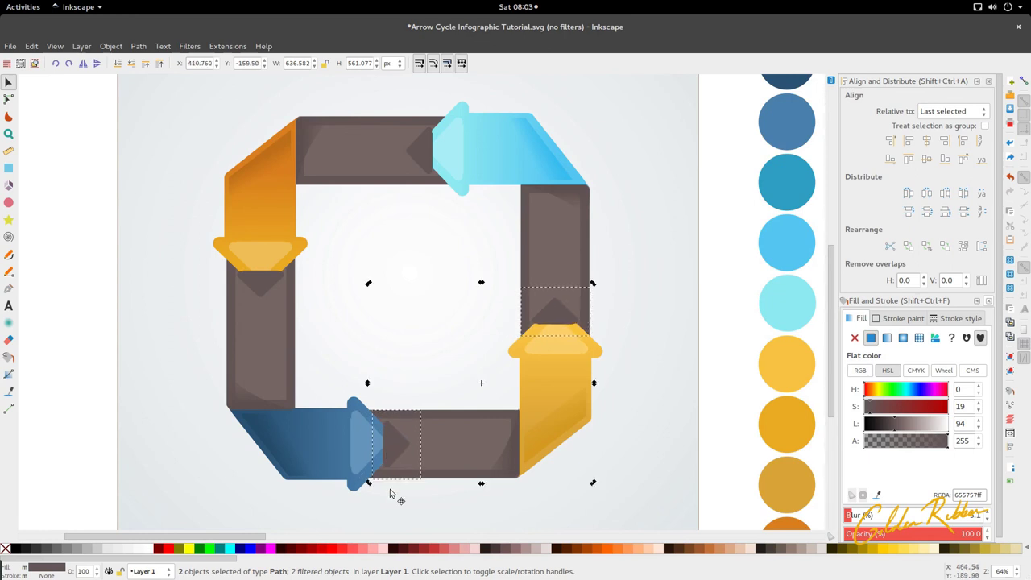
click(391, 493)
scroll(321, 313, down, 1)
Lower each of the four brown arrowhead shadows in the stacking order so it sits behind its arrow.
click(284, 247)
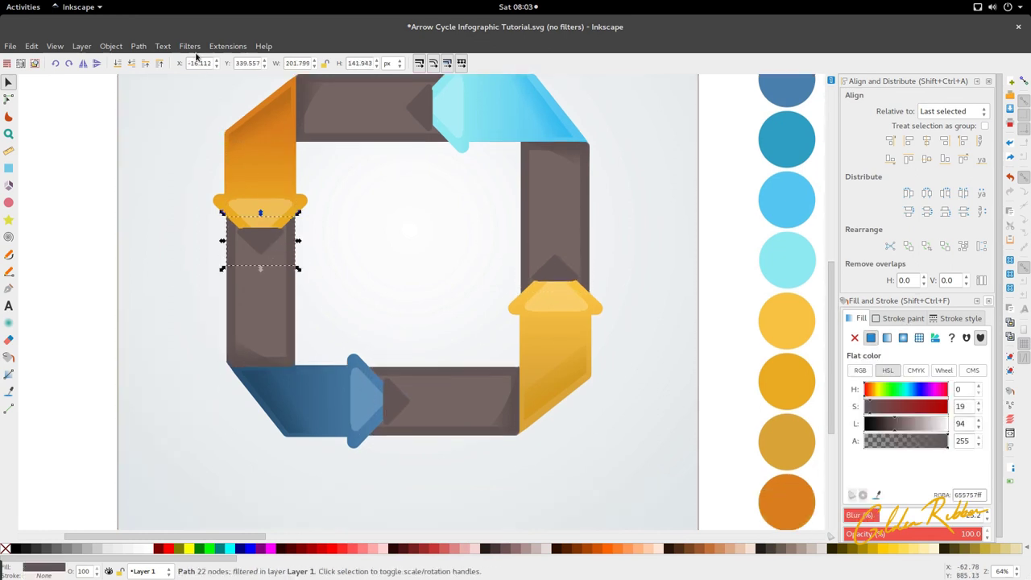
click(131, 70)
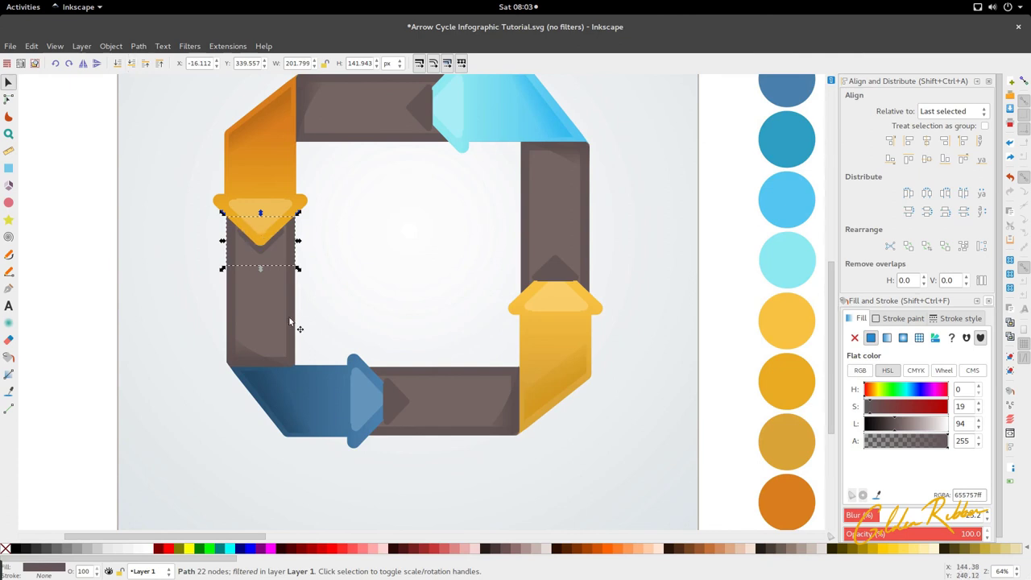
click(405, 416)
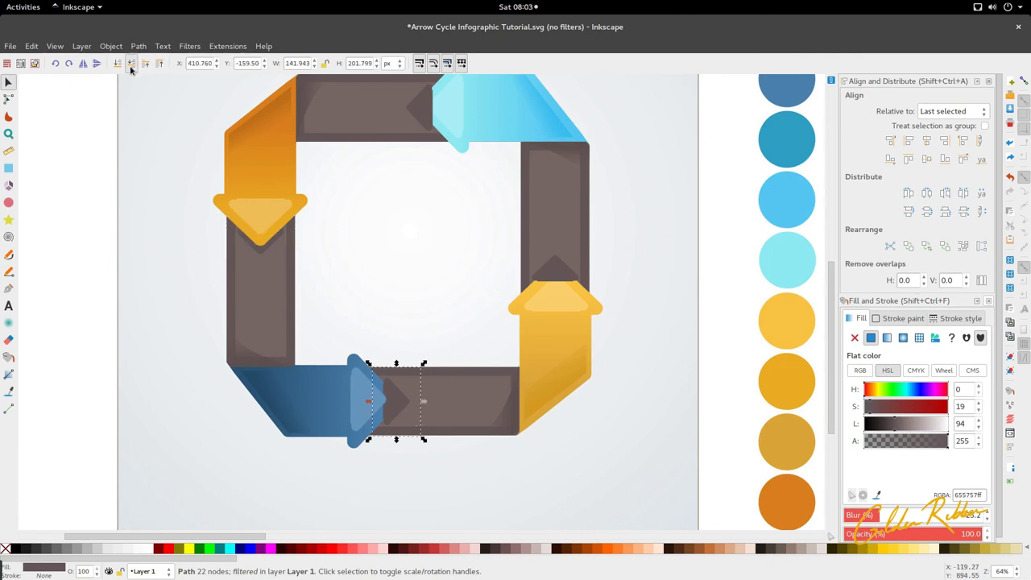
click(565, 267)
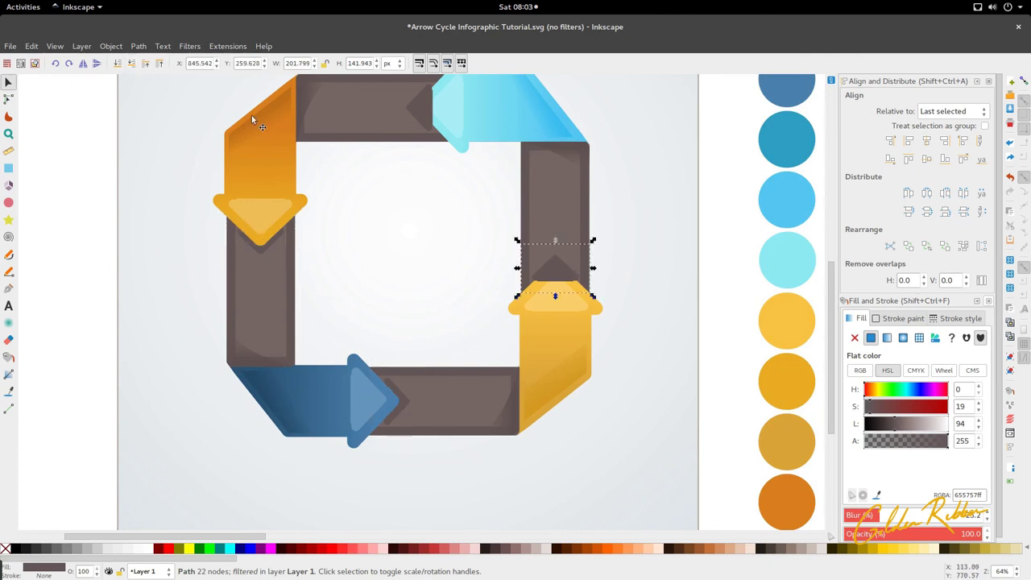
click(132, 68)
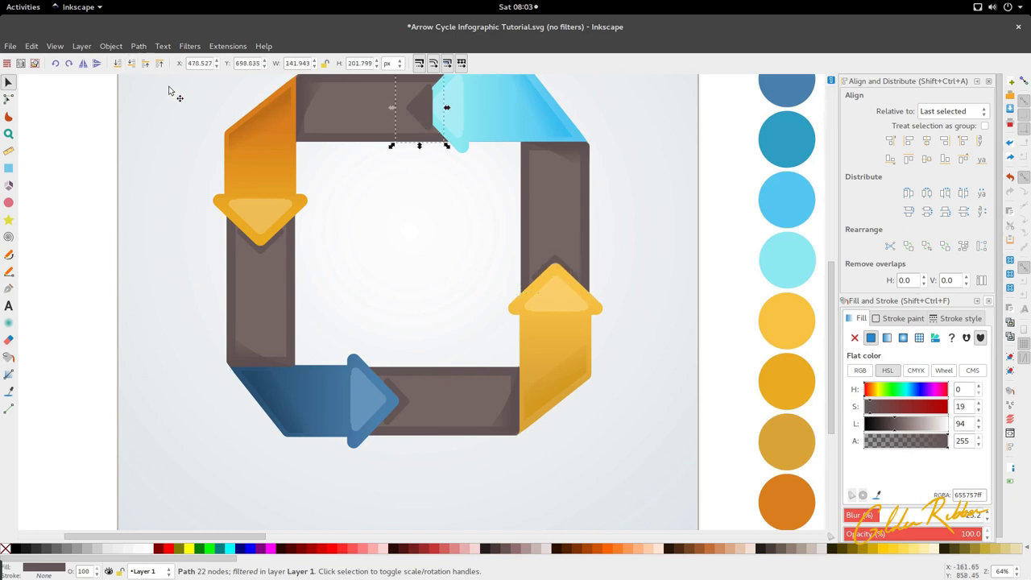
scroll(499, 277, down, 2)
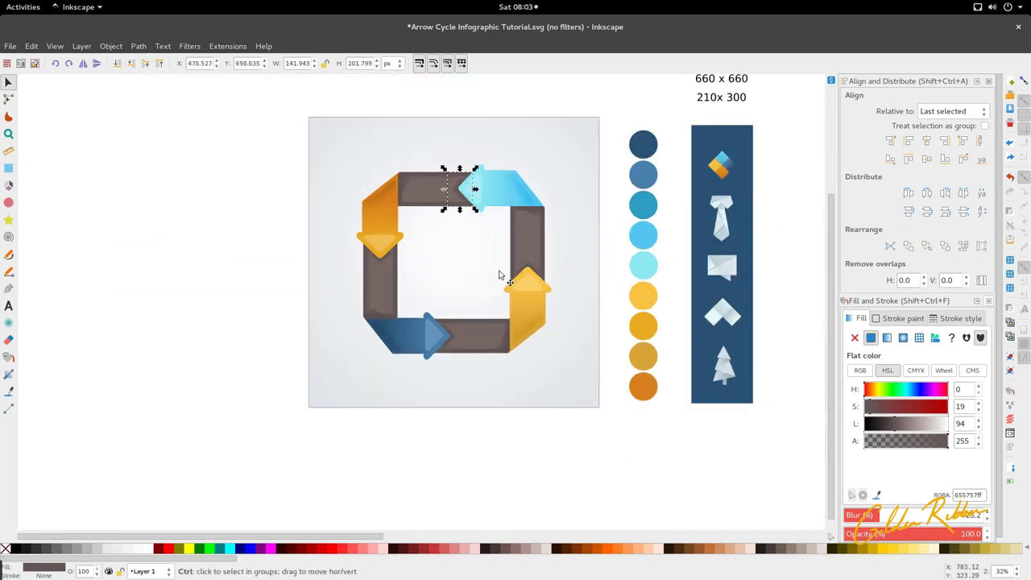
Restore the Normal display mode with filters shown and deselect everything.
click(108, 46)
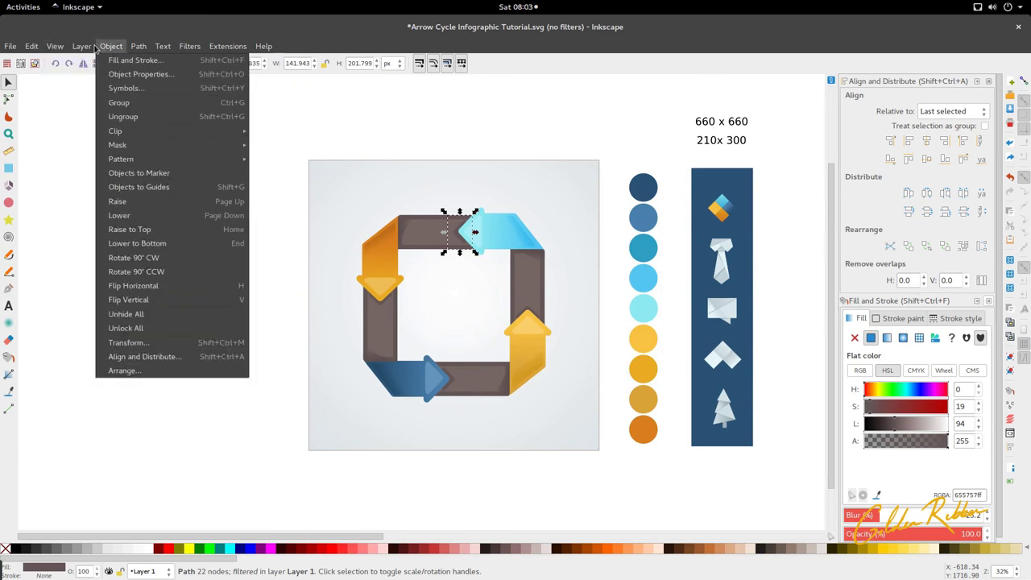
mouse_move(55, 46)
mouse_move(121, 74)
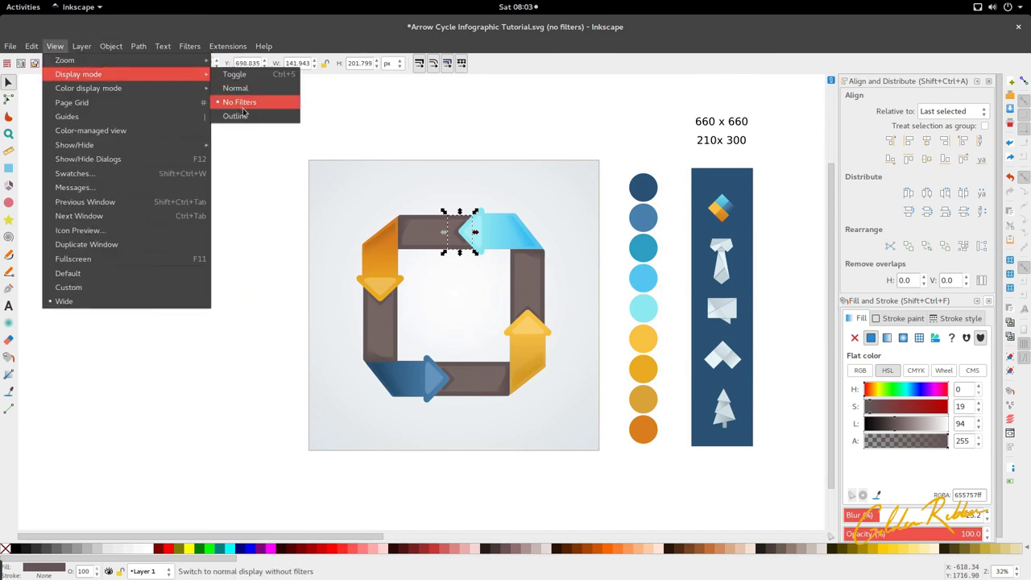
click(242, 89)
click(259, 213)
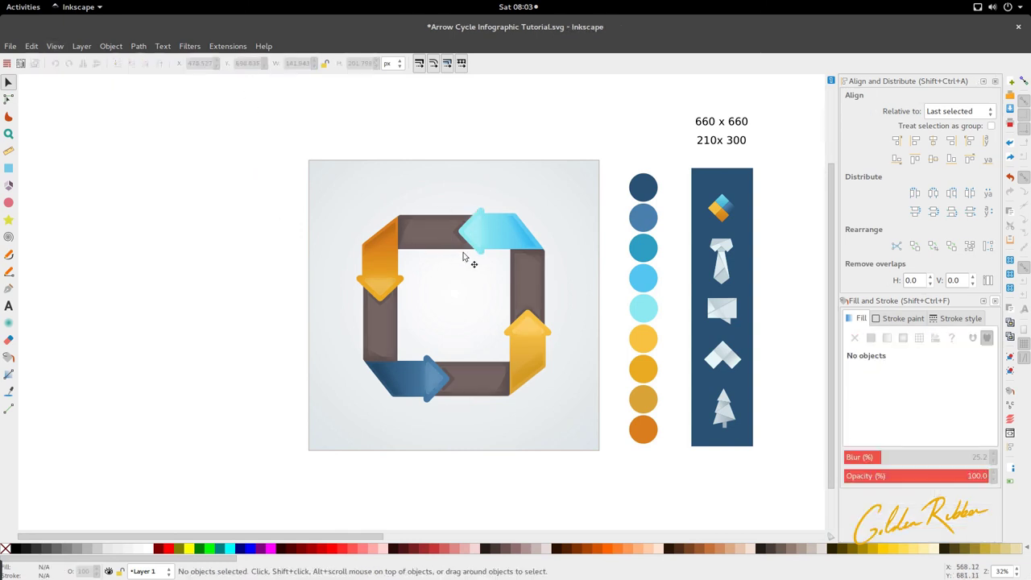
Darken the four brown arrowhead shadows at the arrow tips to a lightness of 78.
ctrl+scroll(464, 256, up, 1)
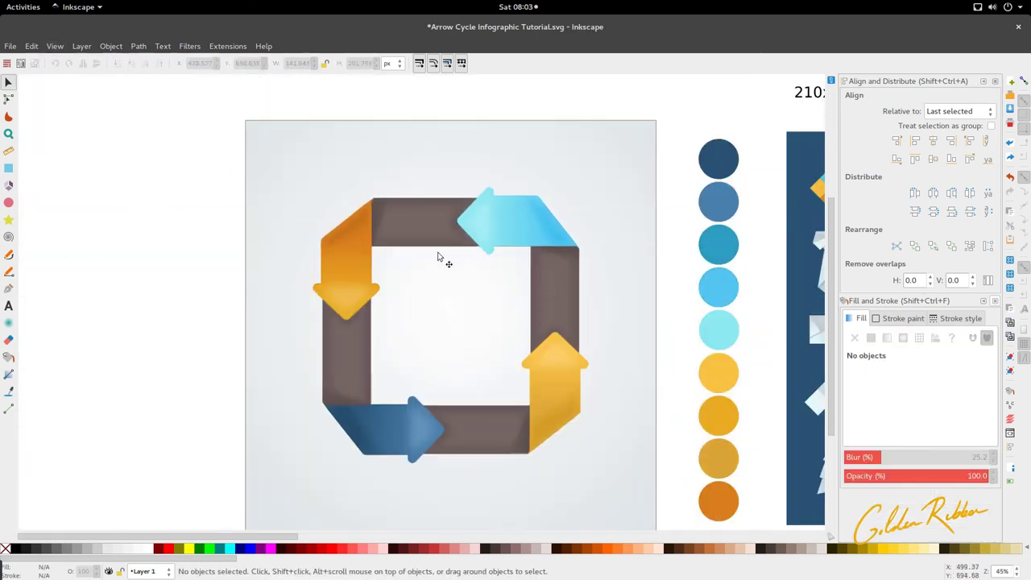
ctrl+scroll(348, 322, up, 1)
ctrl+click(339, 327)
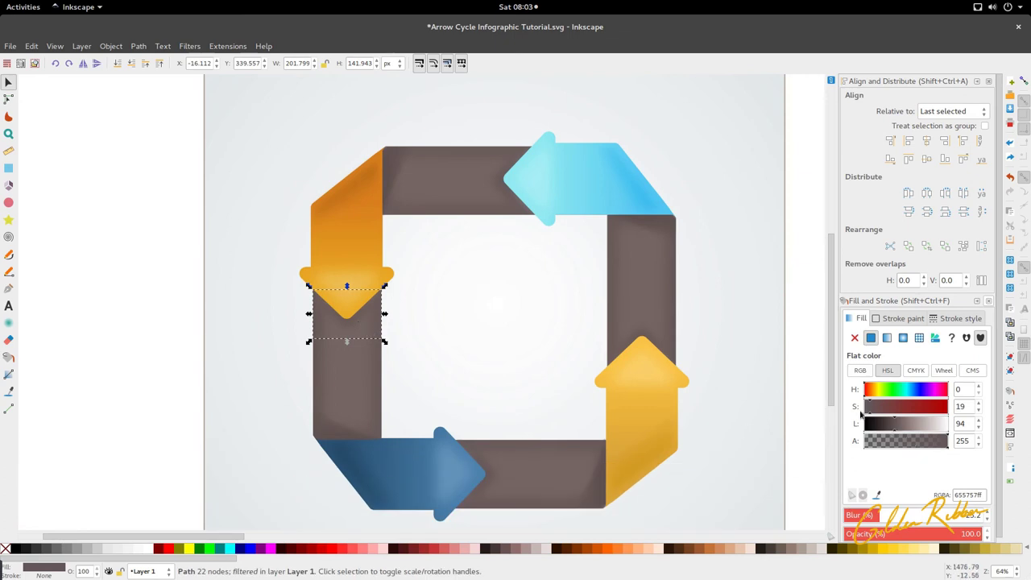
ctrl+shift+click(508, 198)
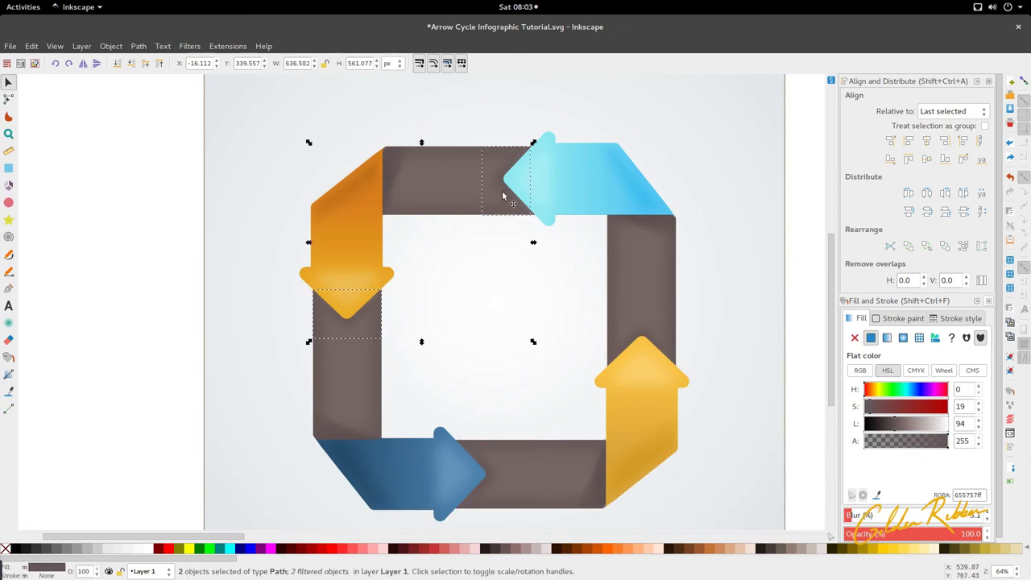
ctrl+shift+click(643, 330)
ctrl+shift+click(497, 480)
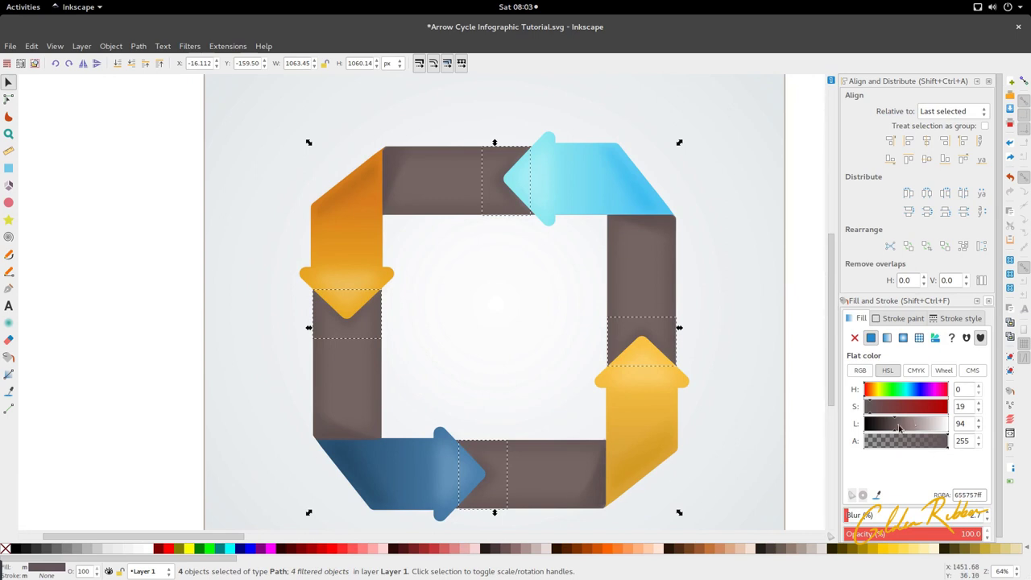
drag(899, 427, 890, 422)
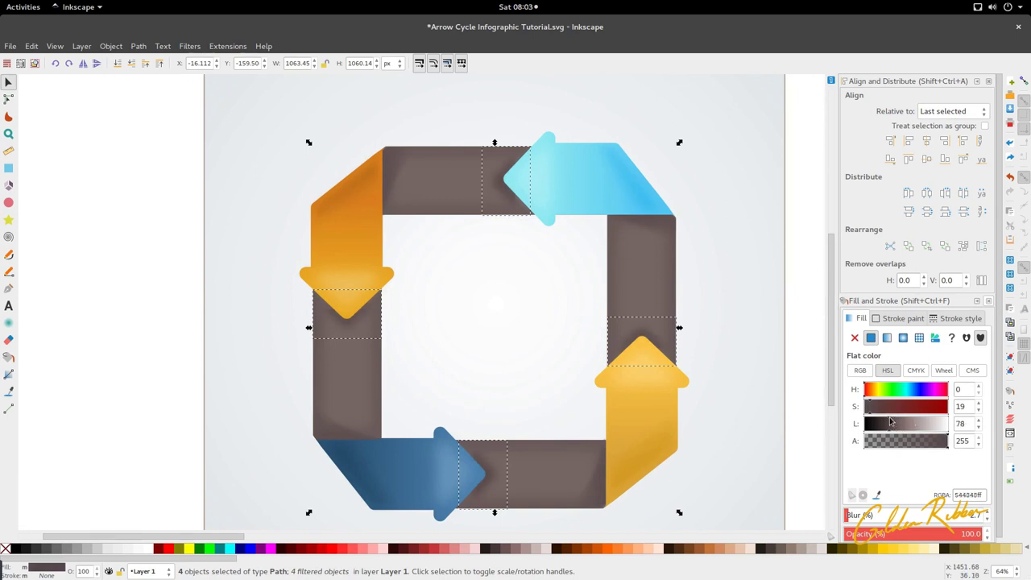
click(461, 297)
Compare the arrow cycle with the finished reference infographic elsewhere on the canvas.
ctrl+scroll(461, 297, down, 2)
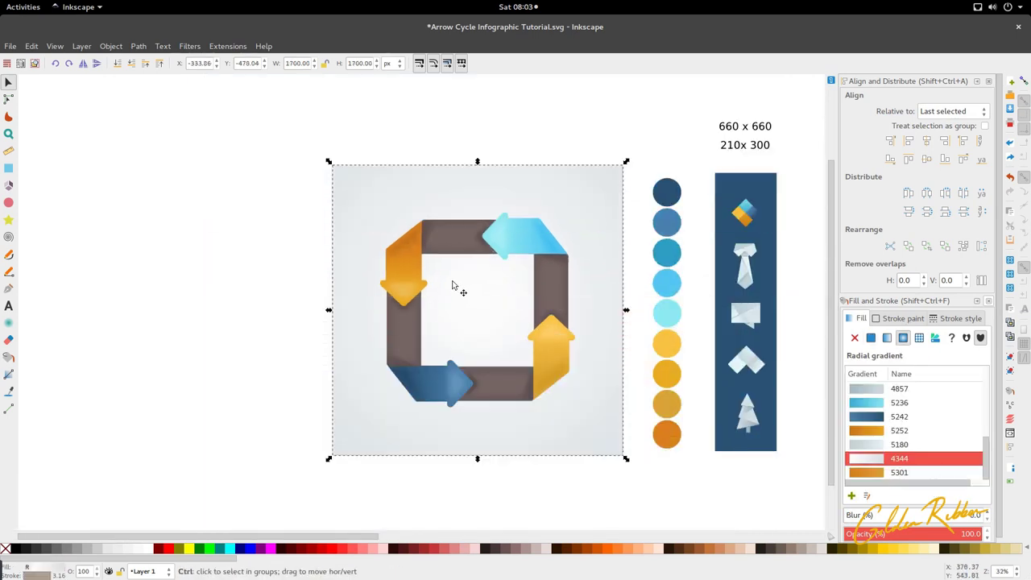
ctrl+scroll(467, 290, down, 2)
scroll(516, 282, right, 10)
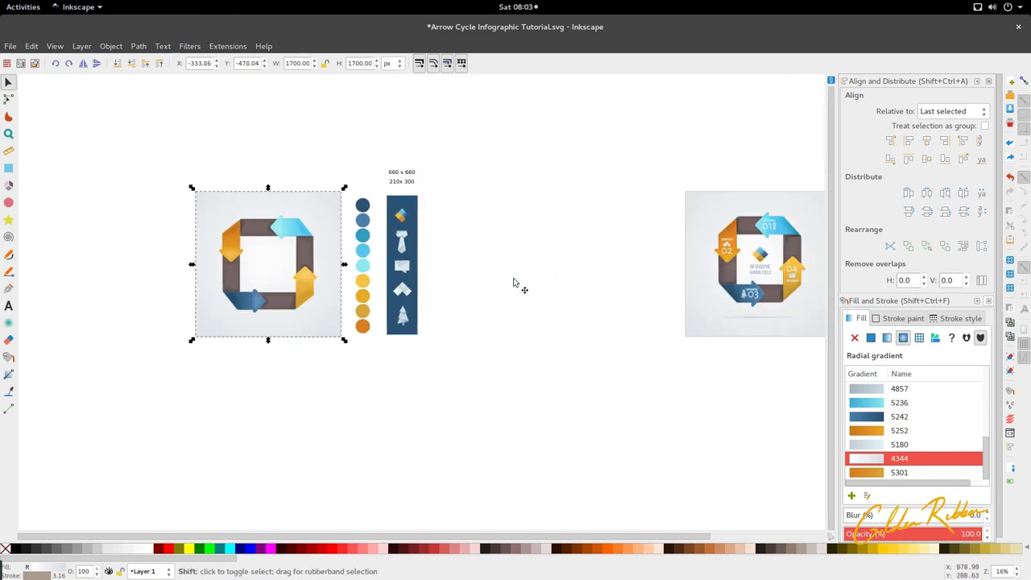
ctrl+scroll(553, 283, up, 3)
scroll(587, 279, up, 1)
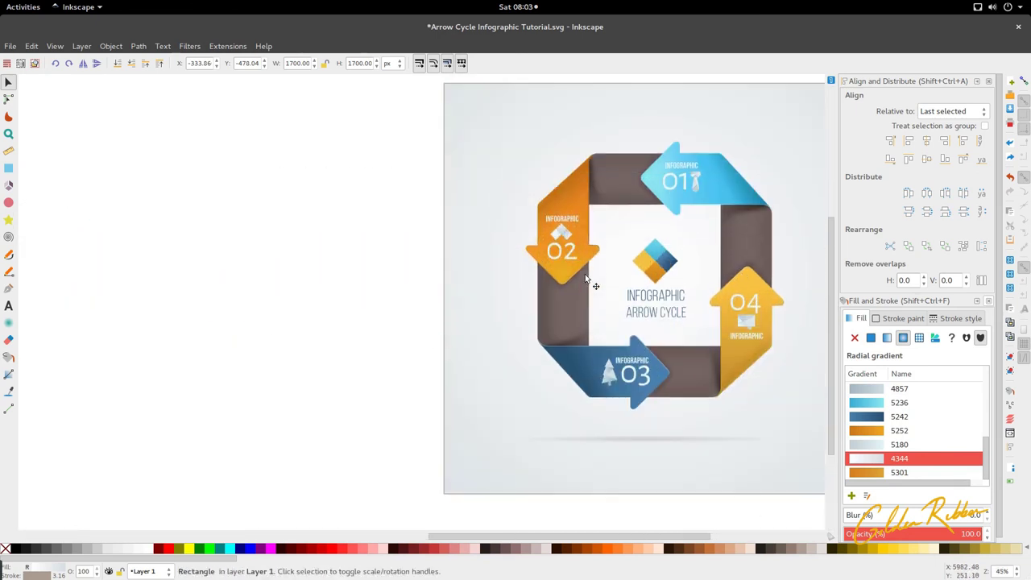
key(shift)
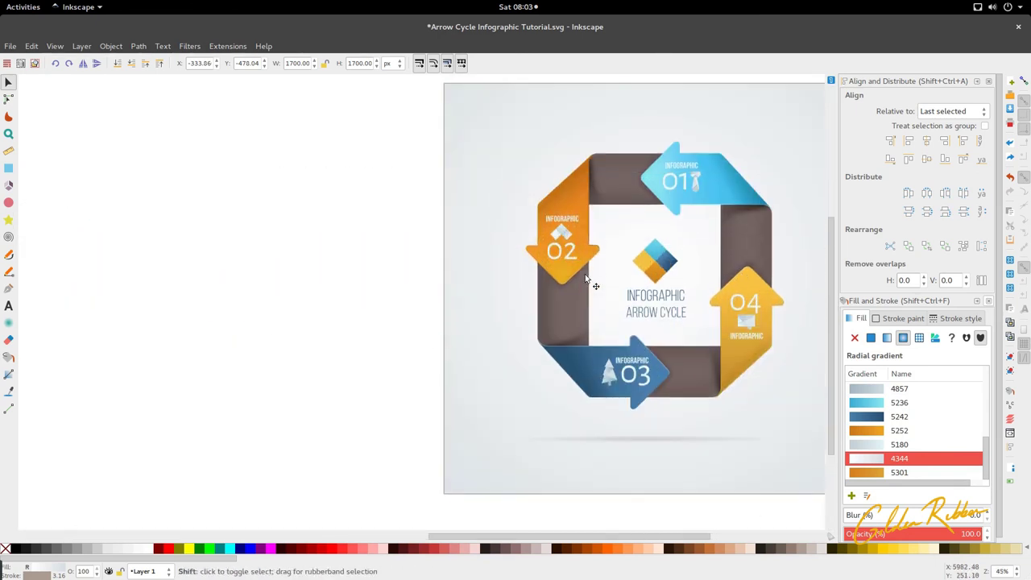
scroll(586, 279, left, 15)
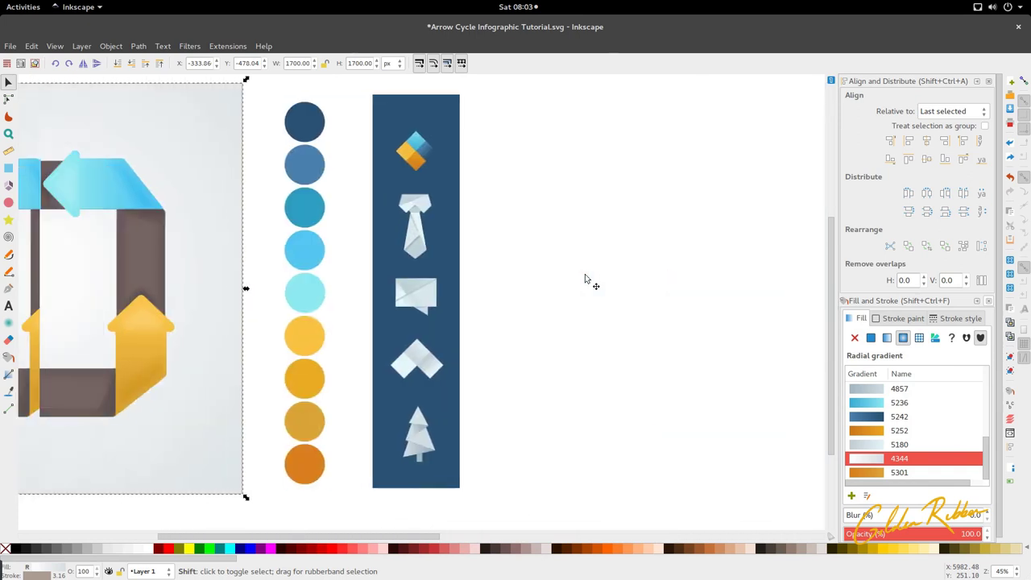
scroll(585, 278, down, 2)
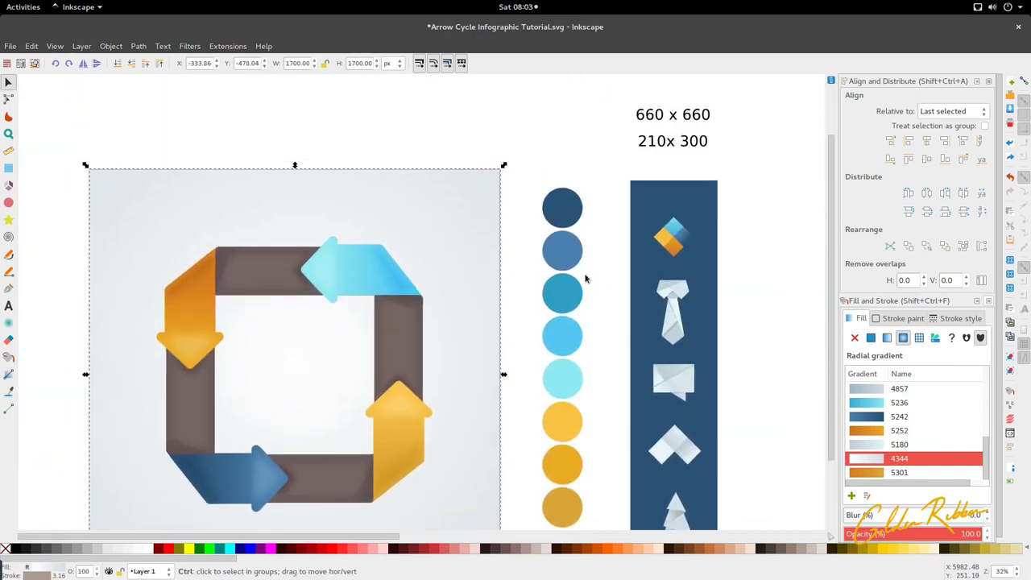
scroll(585, 278, right, 12)
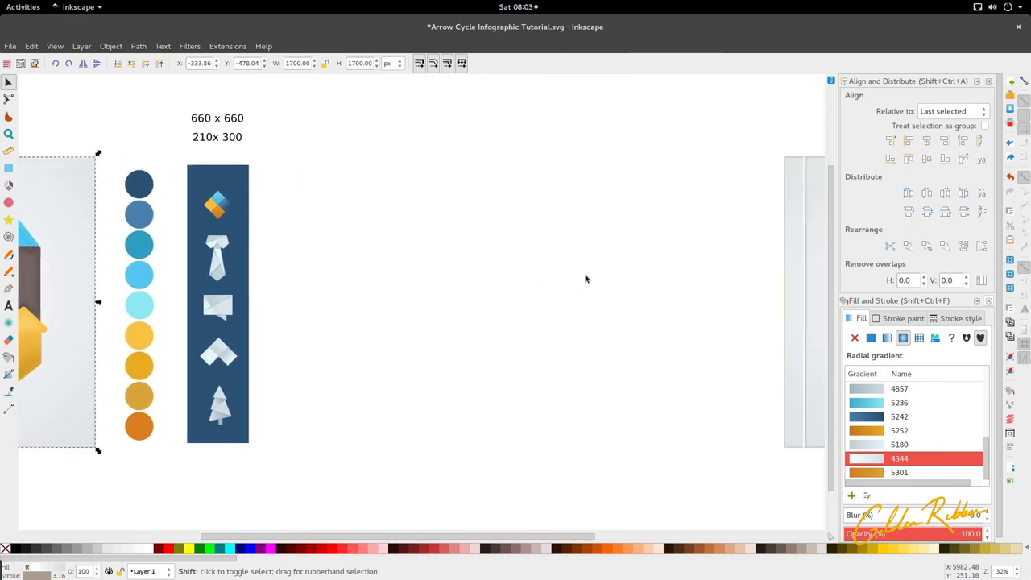
scroll(586, 279, right, 3)
ctrl+click(641, 362)
double_click(641, 362)
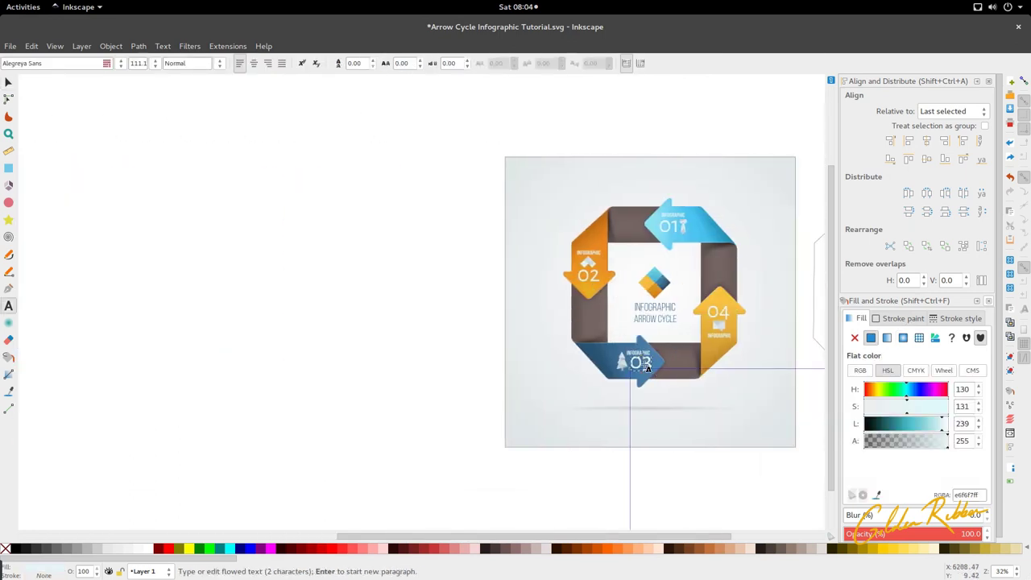
click(9, 83)
scroll(288, 240, left, 10)
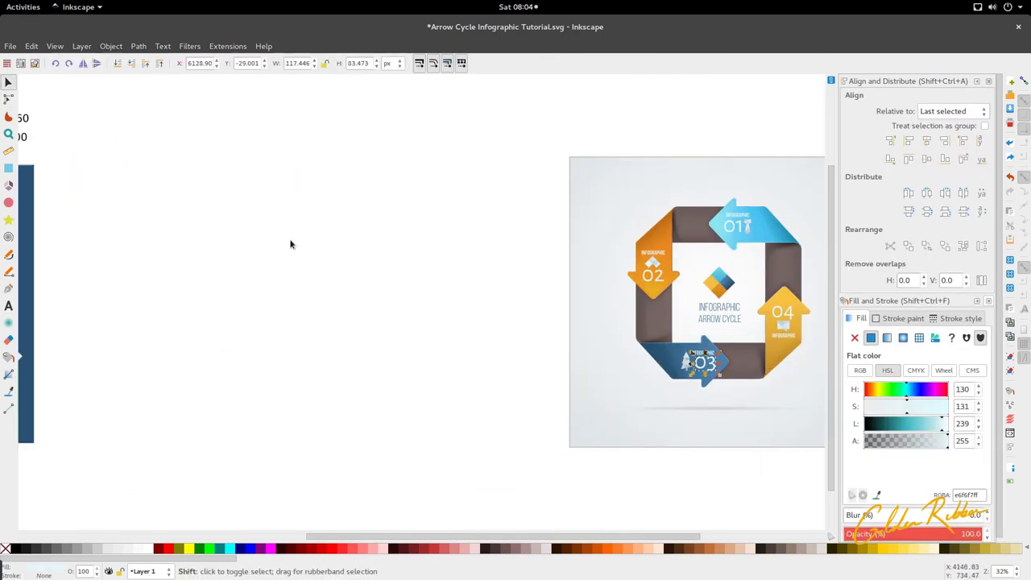
scroll(288, 238, right, 10)
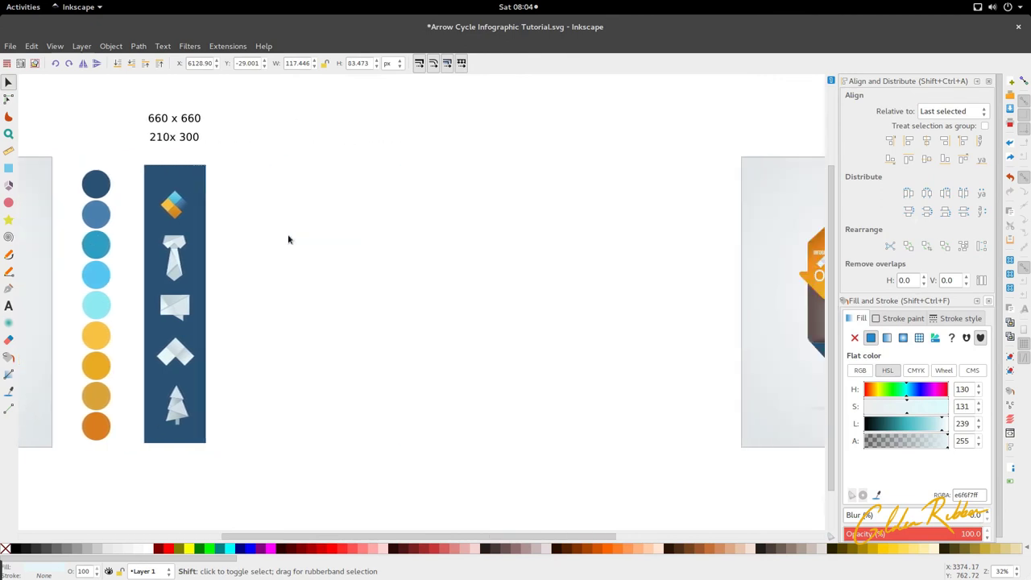
Copy the numbers, captions and icons from the reference's four arrows and place the copies over the new arrow cycle.
click(566, 279)
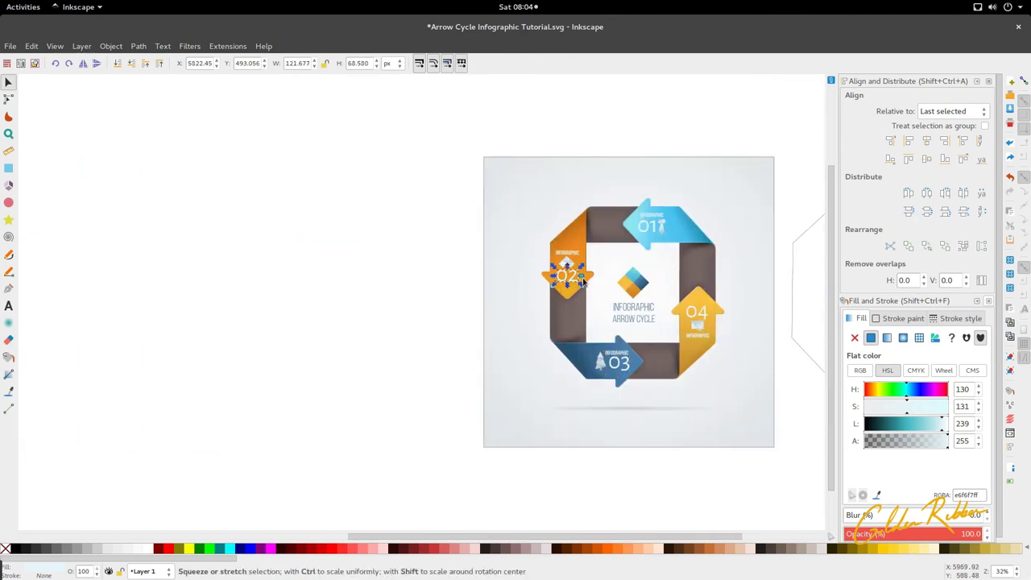
drag(661, 222, 549, 295)
drag(574, 342, 639, 381)
drag(680, 307, 729, 366)
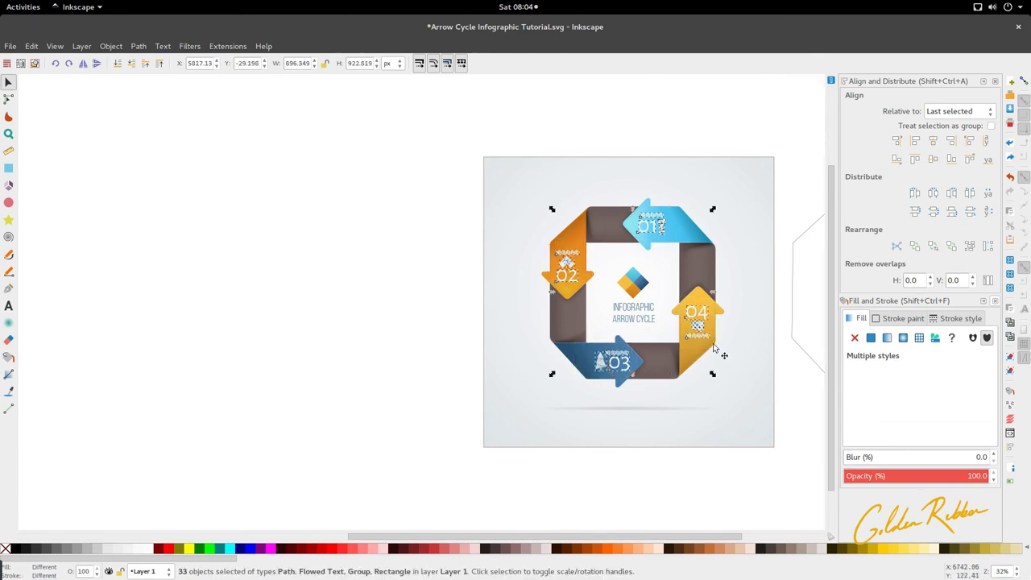
drag(589, 322, 184, 362)
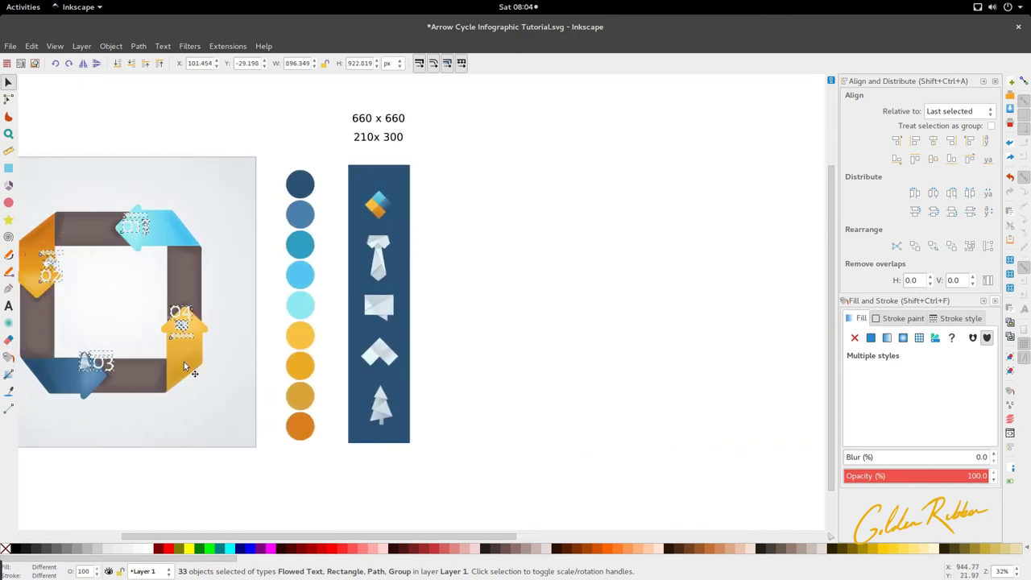
Shift the copied labels and icons together so the 04 set sits on the yellow arrow pointing up, and deselect them.
scroll(242, 377, left, 5)
scroll(302, 390, up, 2)
scroll(303, 390, down, 5)
ctrl+scroll(392, 260, up, 3)
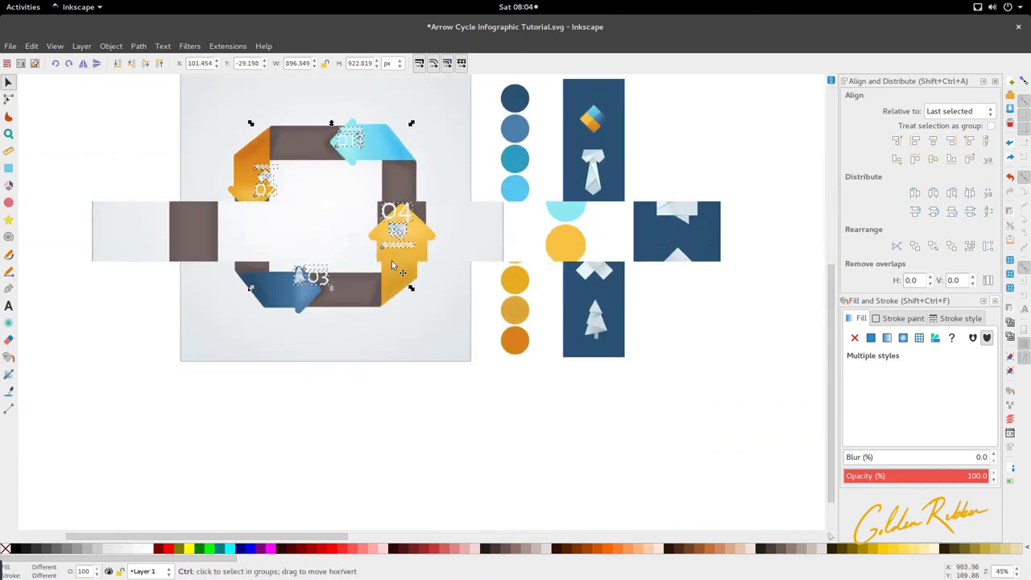
ctrl+scroll(410, 266, down, 3)
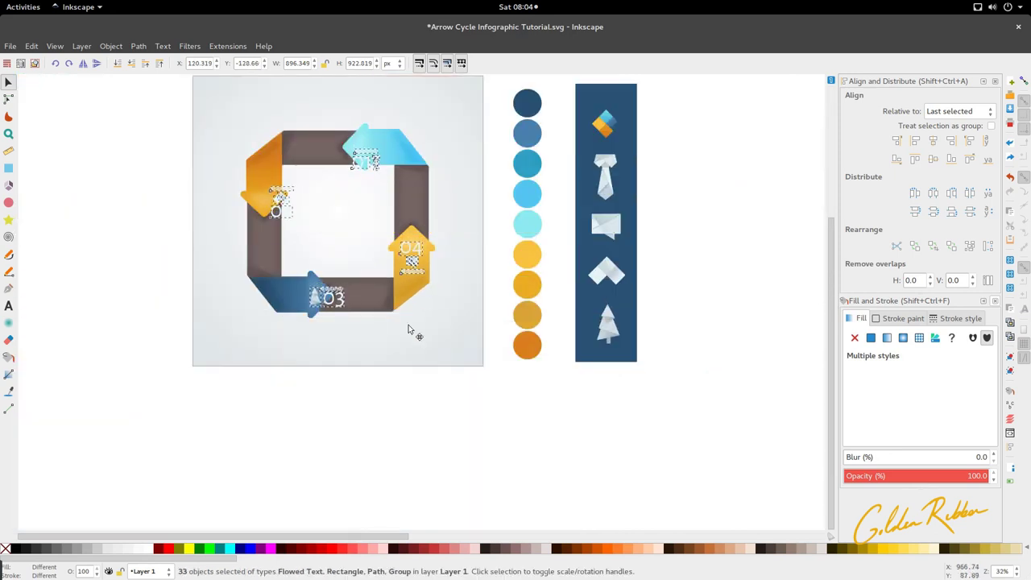
click(341, 341)
Move the 03 label set onto the blue arrow and the 02 label set onto the orange arrow.
ctrl+scroll(331, 322, up, 1)
mouse_move(299, 314)
mouse_down()
mouse_move(358, 272)
mouse_move(338, 291)
mouse_move(310, 293)
mouse_up()
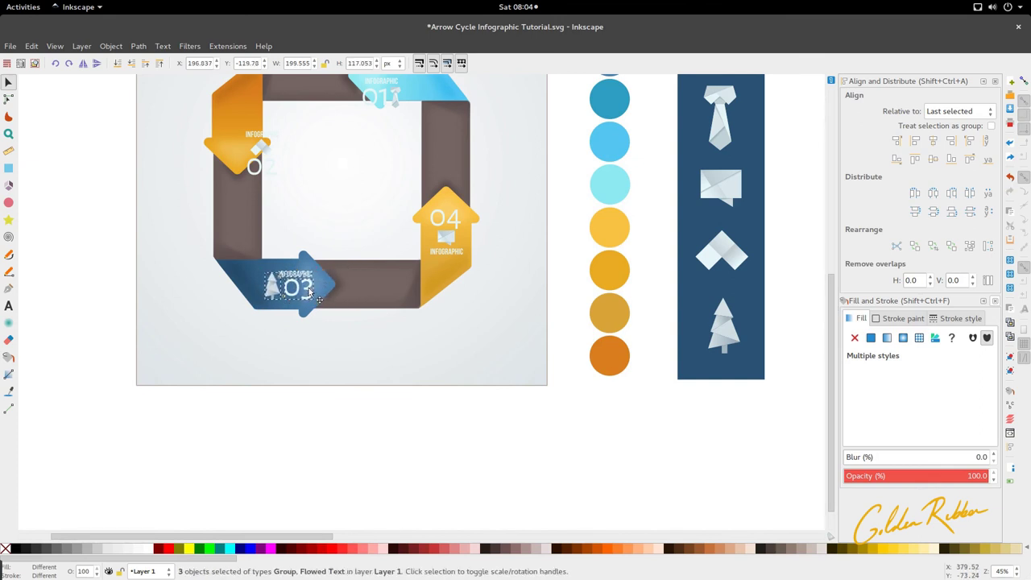
scroll(221, 153, up, 3)
drag(232, 202, 282, 269)
click(281, 476)
drag(216, 288, 278, 216)
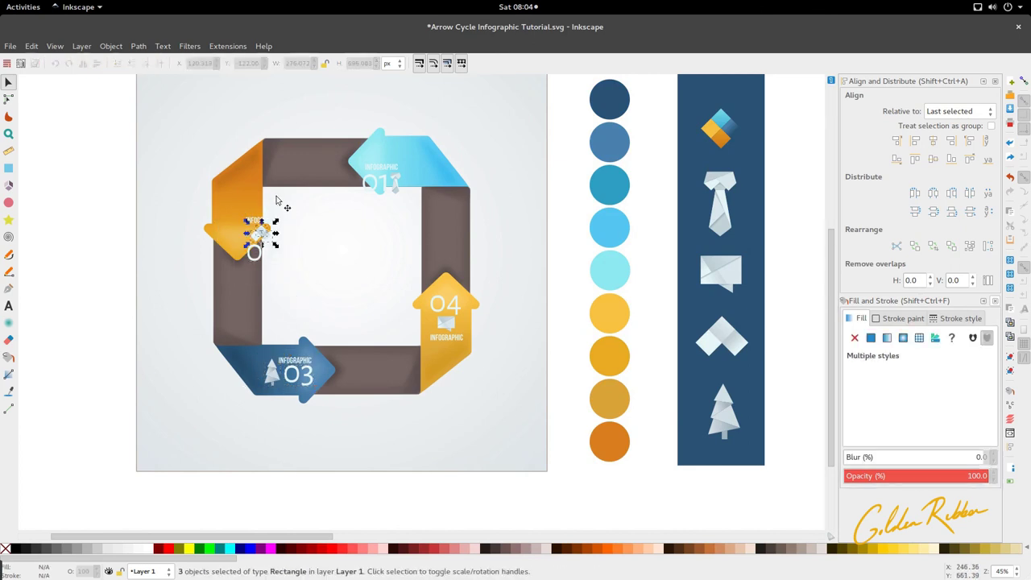
drag(222, 192, 246, 237)
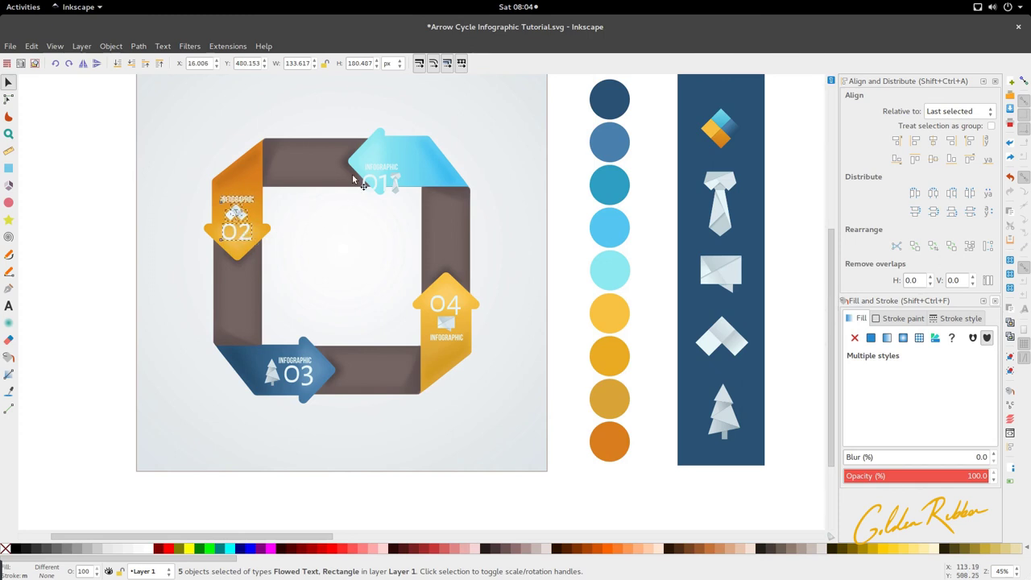
Move the 01 number, its caption and the tie icon onto the cyan arrow.
drag(332, 125, 390, 175)
click(426, 115)
click(560, 160)
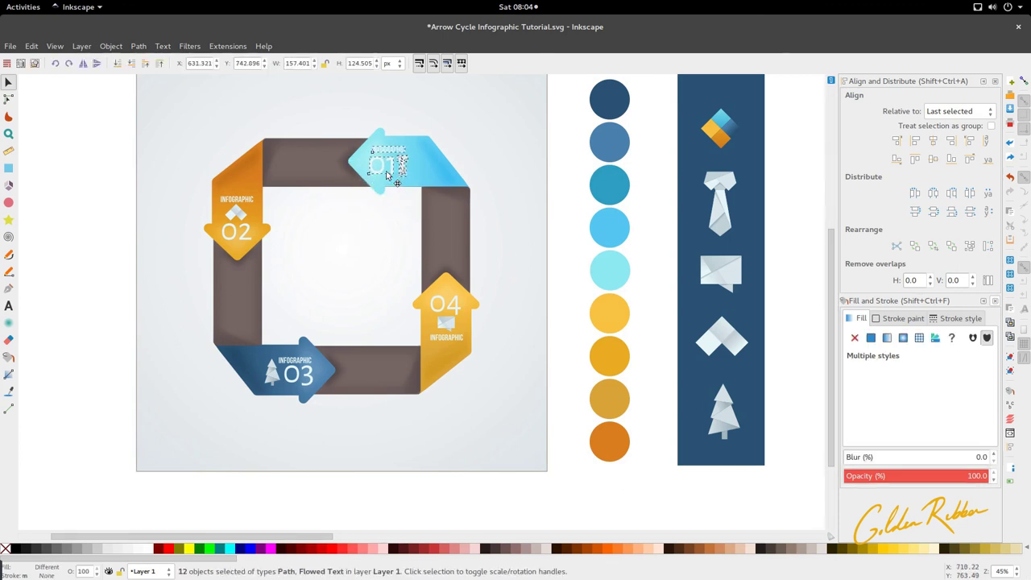
Place a copy of the navy strip's coloured diamond icon inside the cycle's white centre and enlarge it to about 235 px.
scroll(478, 249, down, 1)
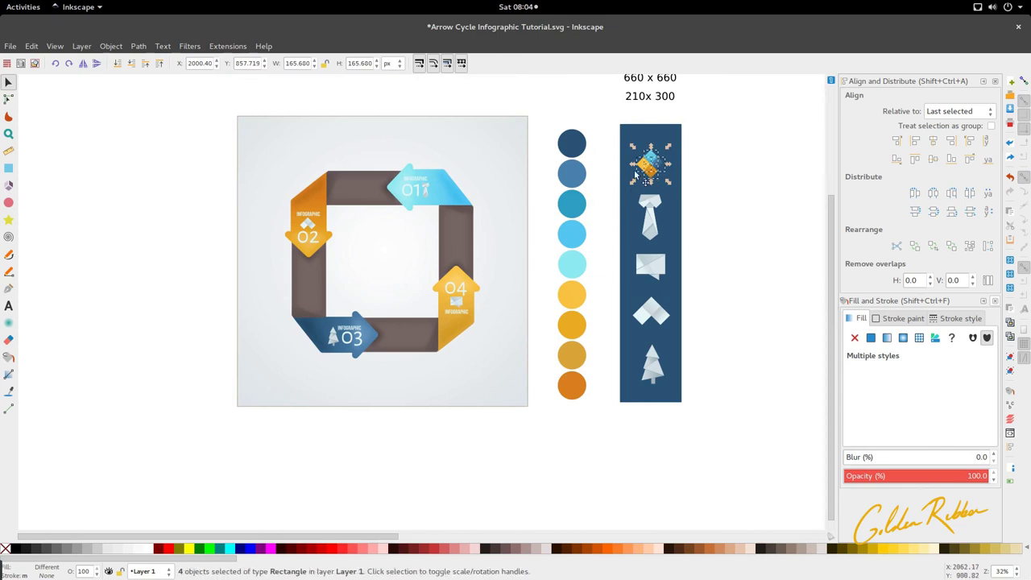
drag(633, 194, 375, 273)
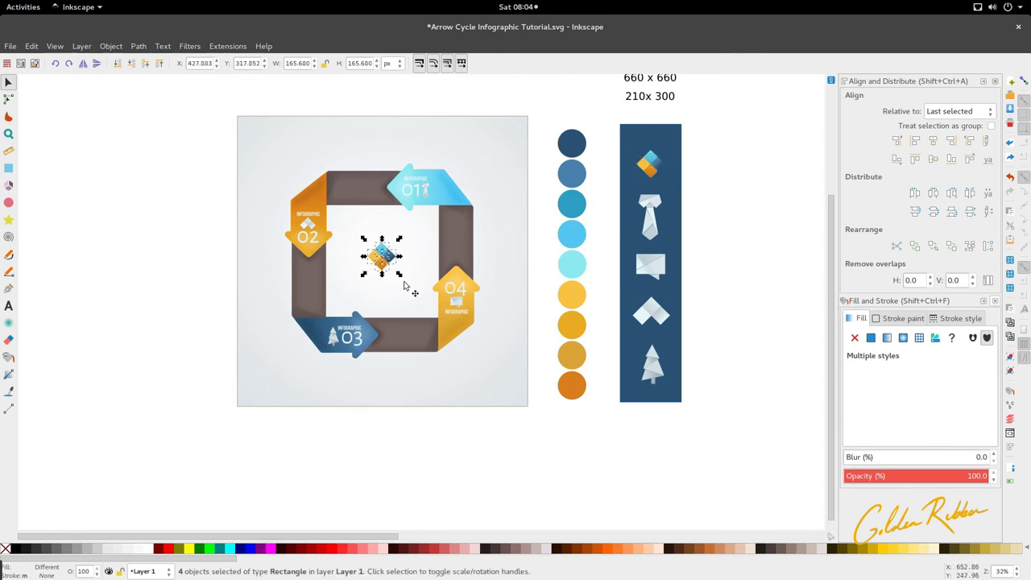
key(bracketright)
key(bracketright)
key(bracketright)
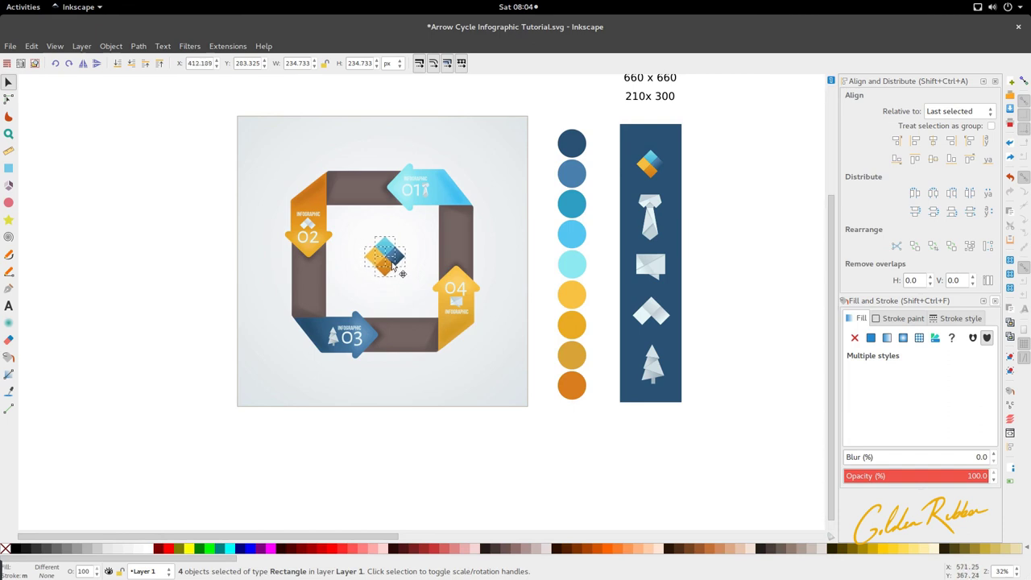
Copy the "INFOGRAPHIC ARROW CYCLE" title from the reference and place it just below the diamond icon in the new cycle.
scroll(393, 266, right, 15)
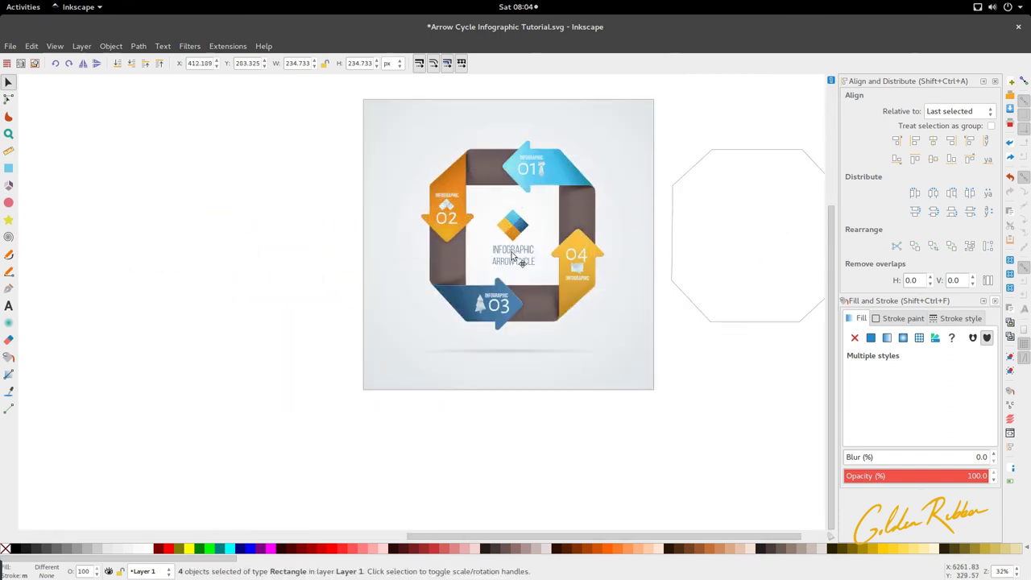
click(512, 256)
shift+click(520, 268)
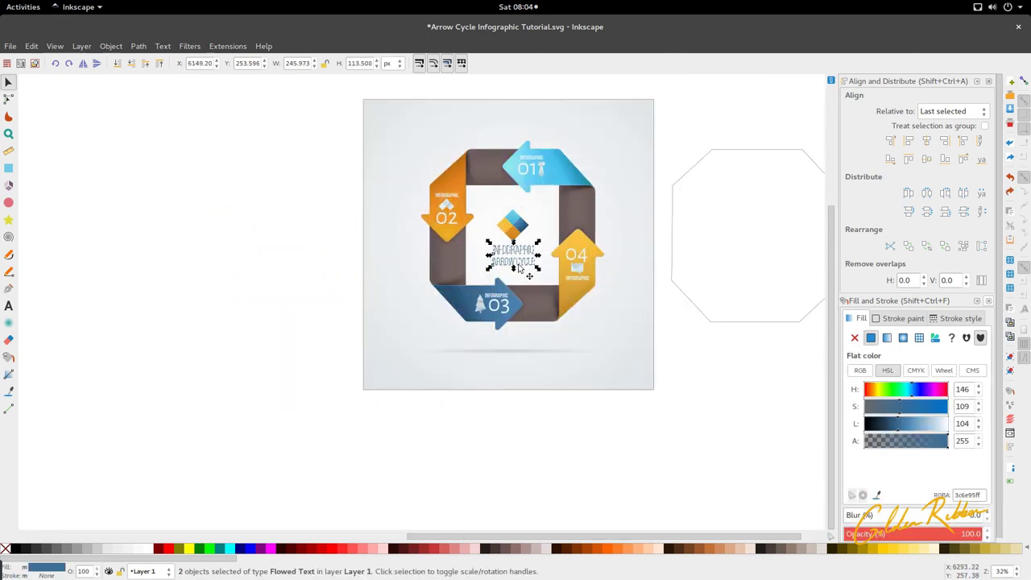
drag(519, 269, 148, 311)
scroll(148, 311, left, 4)
scroll(261, 292, up, 2)
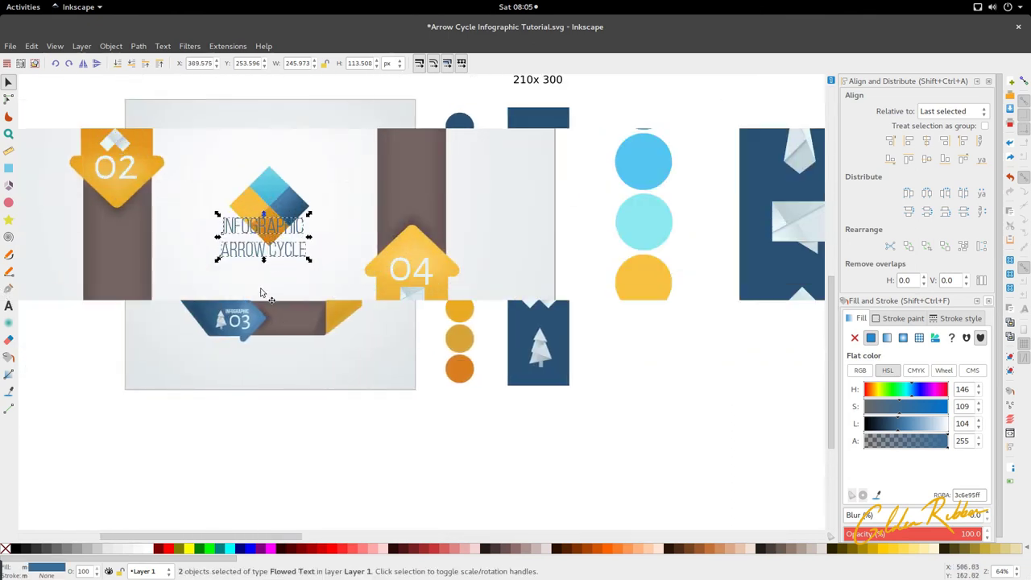
drag(281, 253, 280, 292)
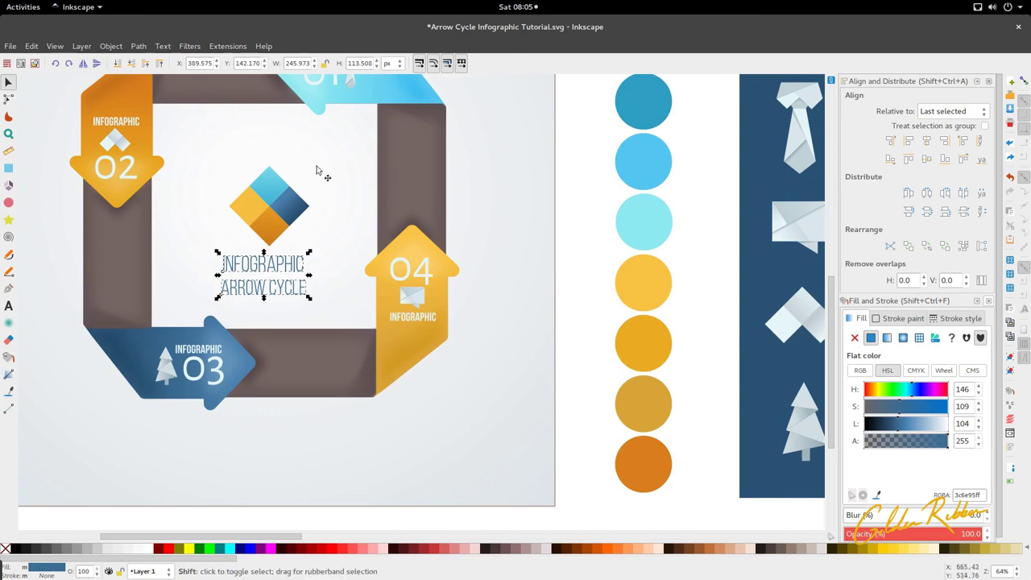
Move the diamond icon and the two-line title up together within the cycle's white centre.
drag(316, 158, 216, 271)
drag(297, 203, 295, 175)
scroll(295, 173, down, 3)
scroll(299, 195, up, 3)
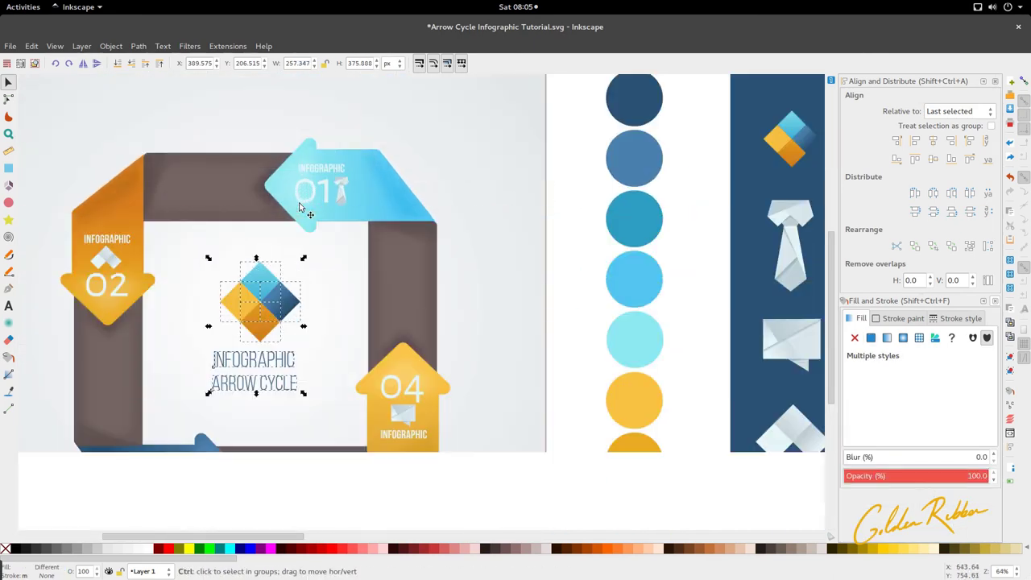
scroll(306, 207, down, 2)
scroll(331, 198, left, 4)
scroll(329, 193, down, 2)
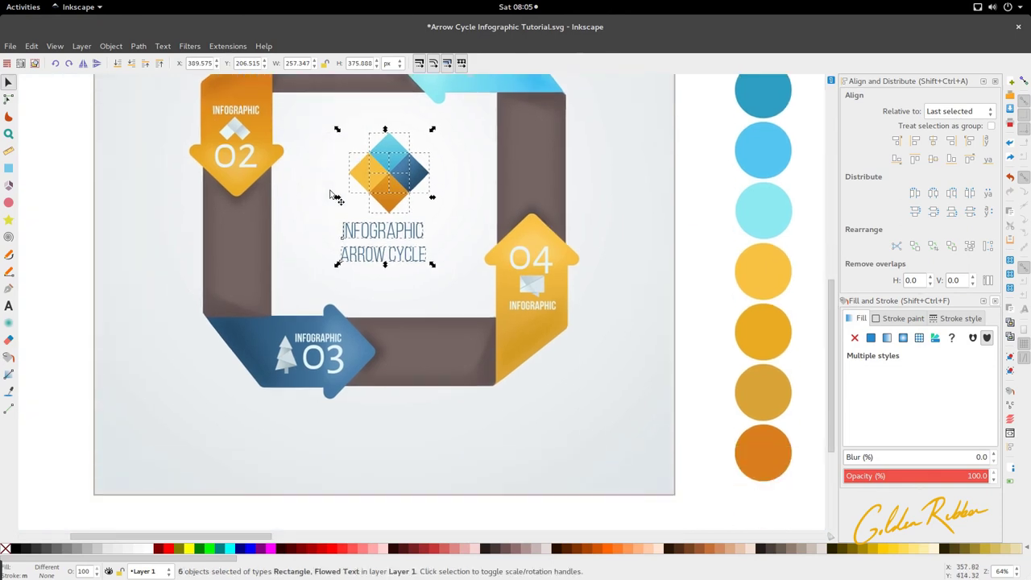
click(405, 375)
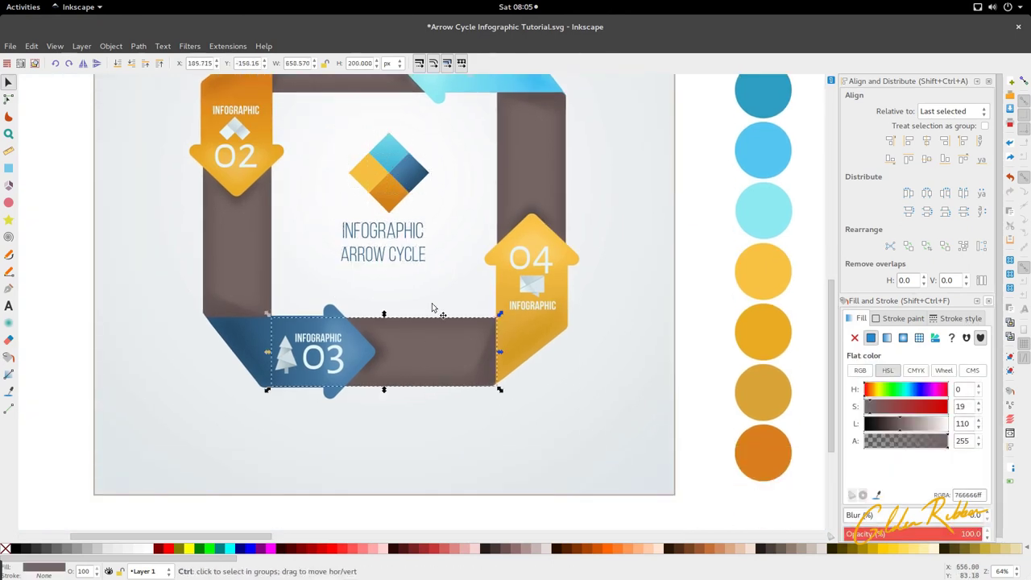
scroll(431, 305, down, 1)
scroll(415, 252, down, 2)
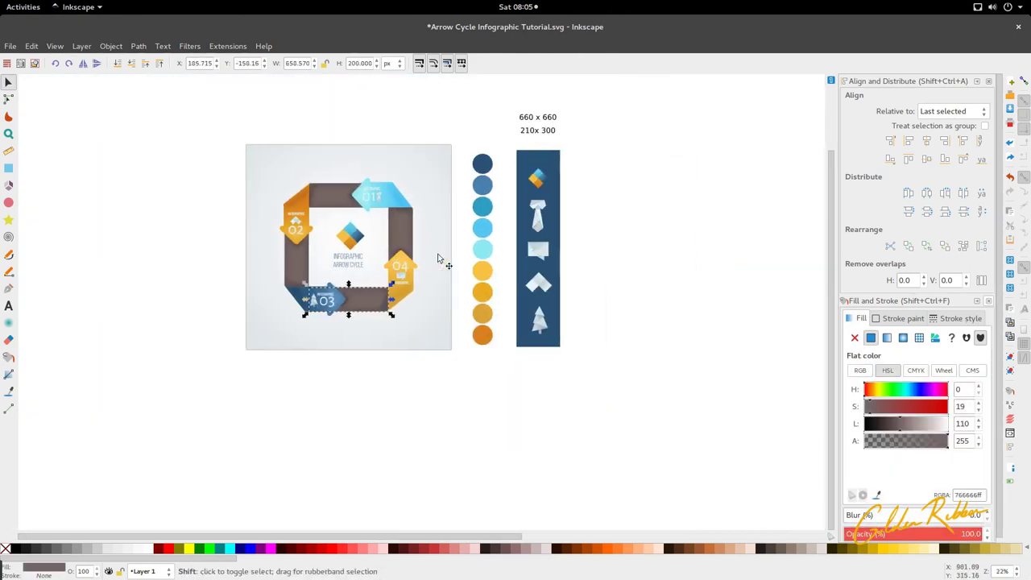
Examine the shading gradient on the orange 02 arrow's folded corner.
scroll(344, 265, right, 1)
scroll(277, 212, up, 3)
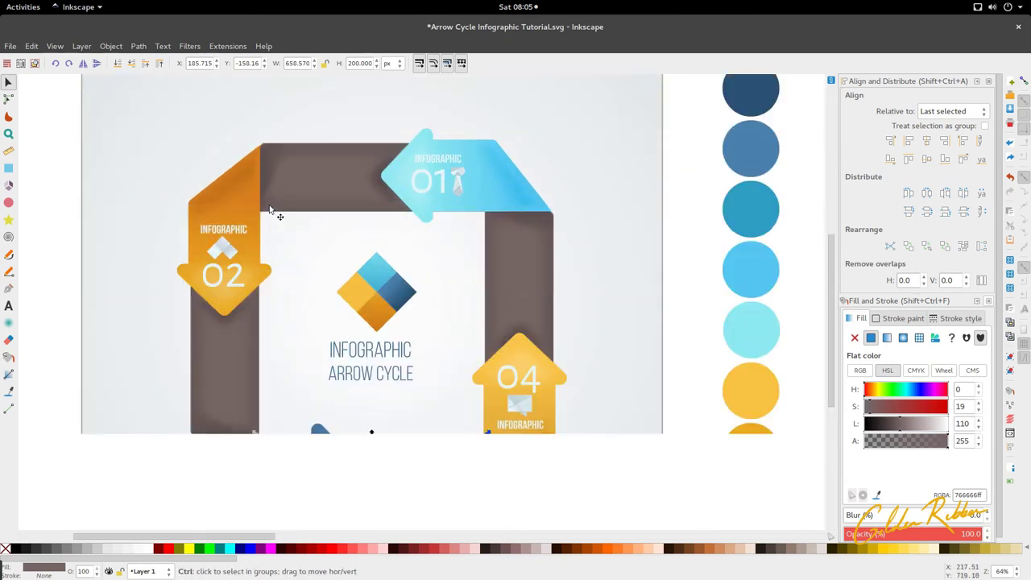
scroll(276, 212, down, 2)
scroll(276, 212, down, 1)
double_click(239, 203)
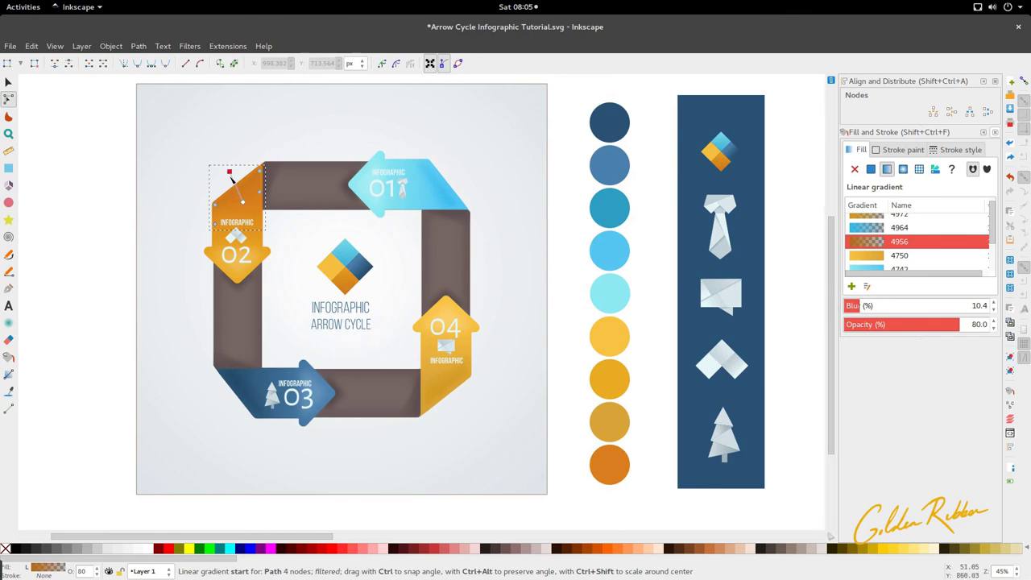
click(230, 174)
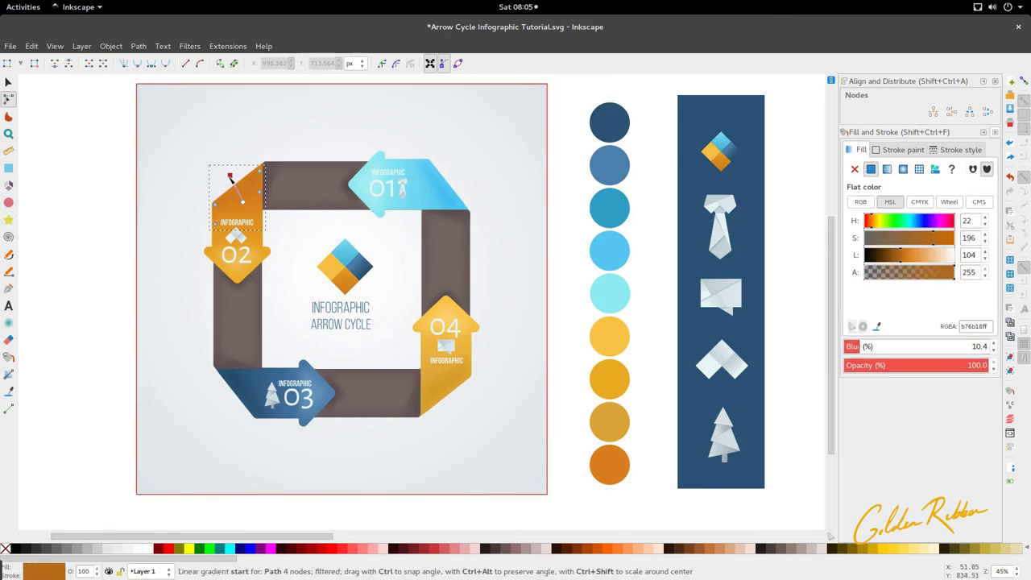
key(s)
Select the infographic's square background and check the arrows, icons and central title against the reference.
click(342, 379)
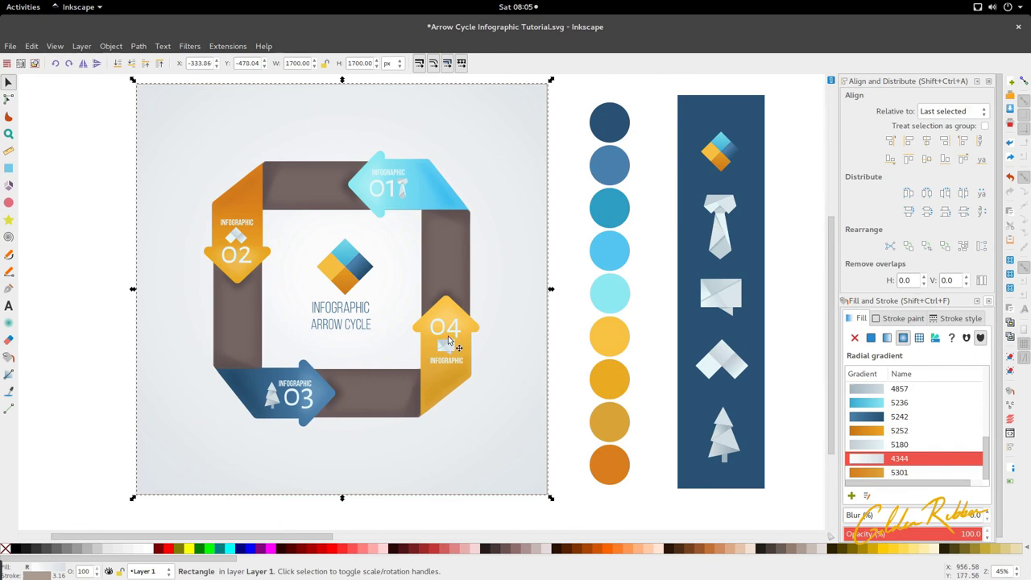
ctrl+scroll(411, 326, down, 1)
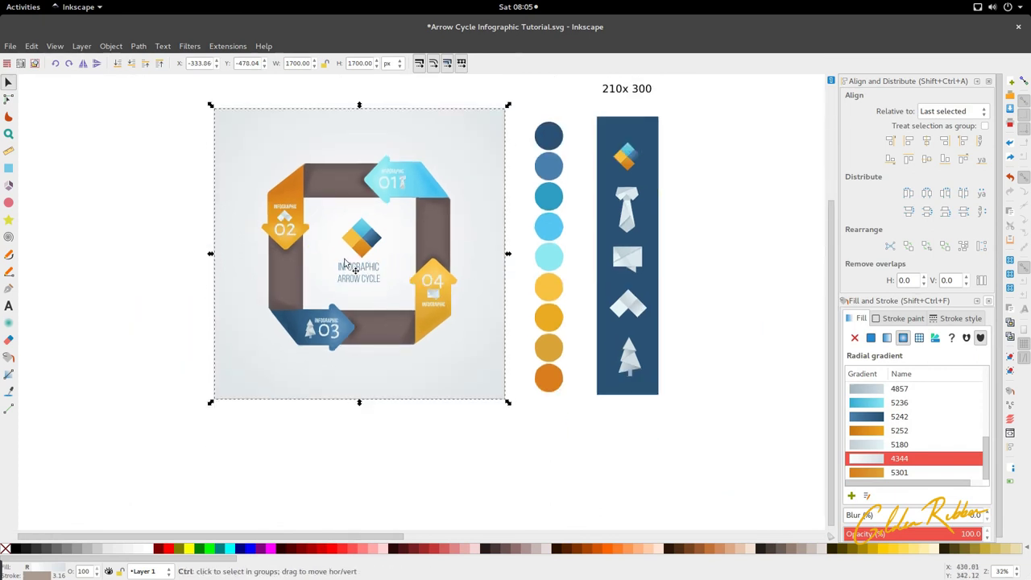
ctrl+scroll(345, 263, up, 2)
ctrl+scroll(424, 213, down, 3)
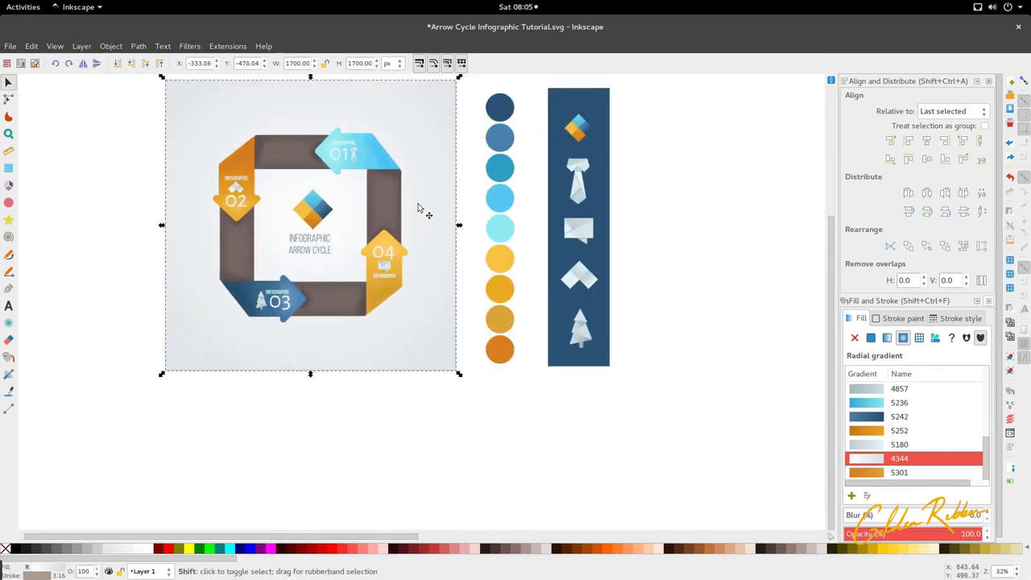
scroll(416, 214, right, 8)
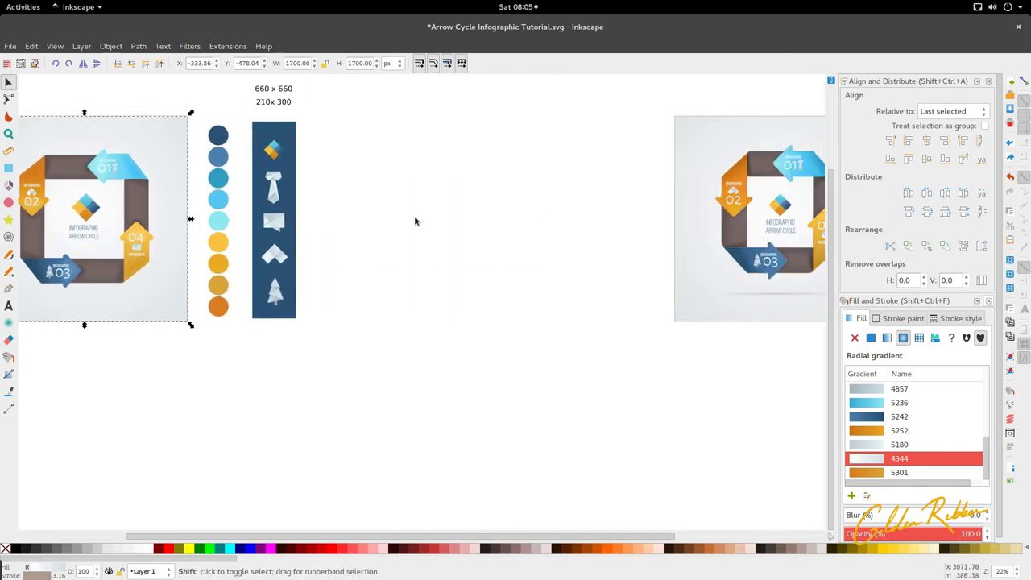
scroll(418, 225, left, 7)
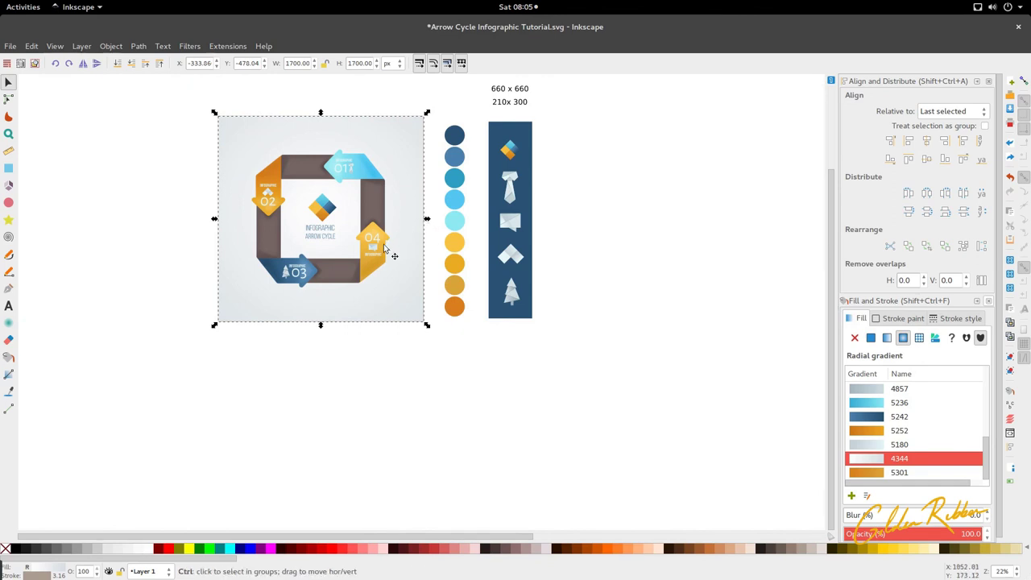
scroll(384, 245, up, 5)
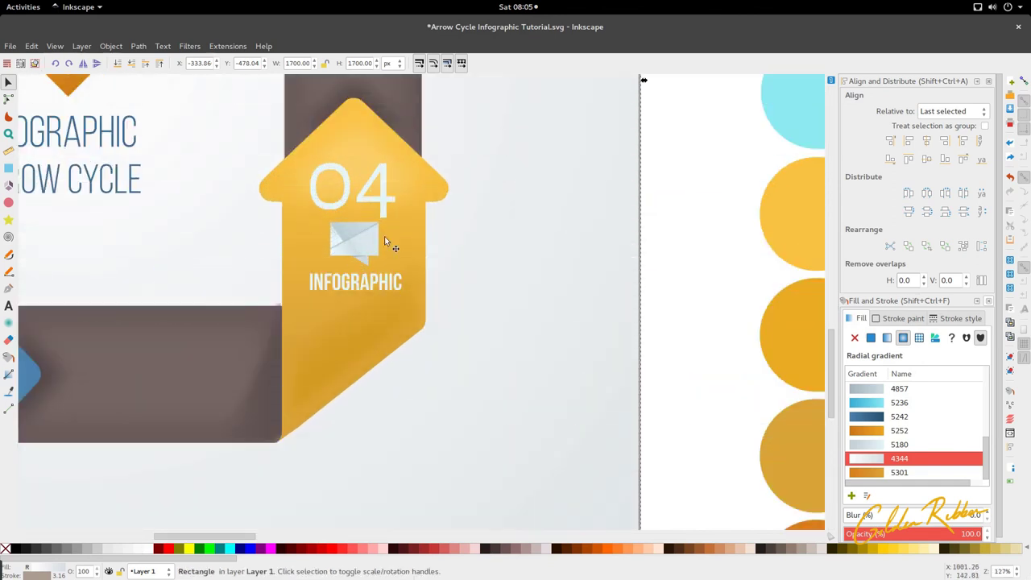
scroll(400, 228, left, 10)
scroll(400, 232, up, 4)
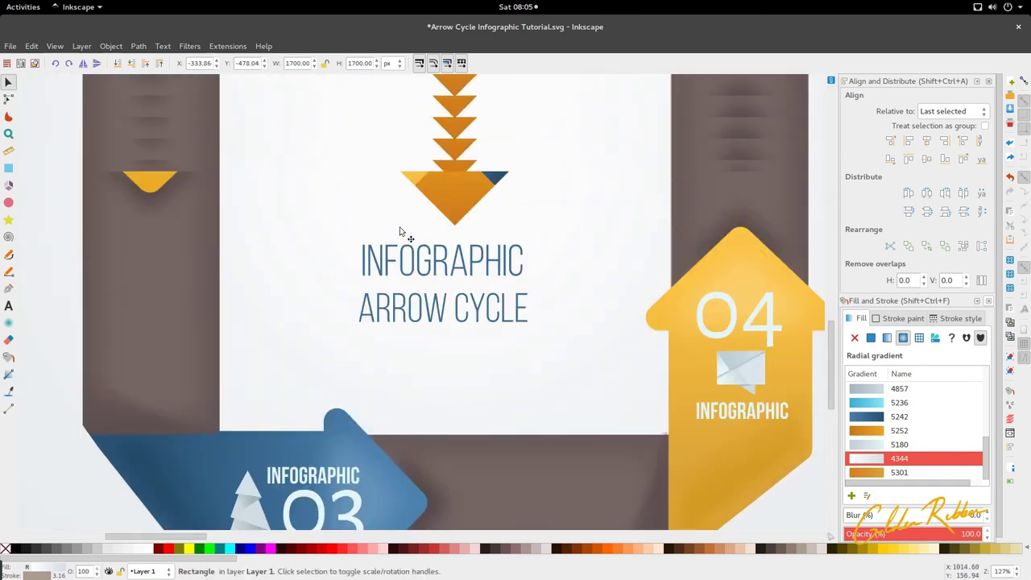
scroll(397, 232, up, 6)
scroll(419, 133, right, 5)
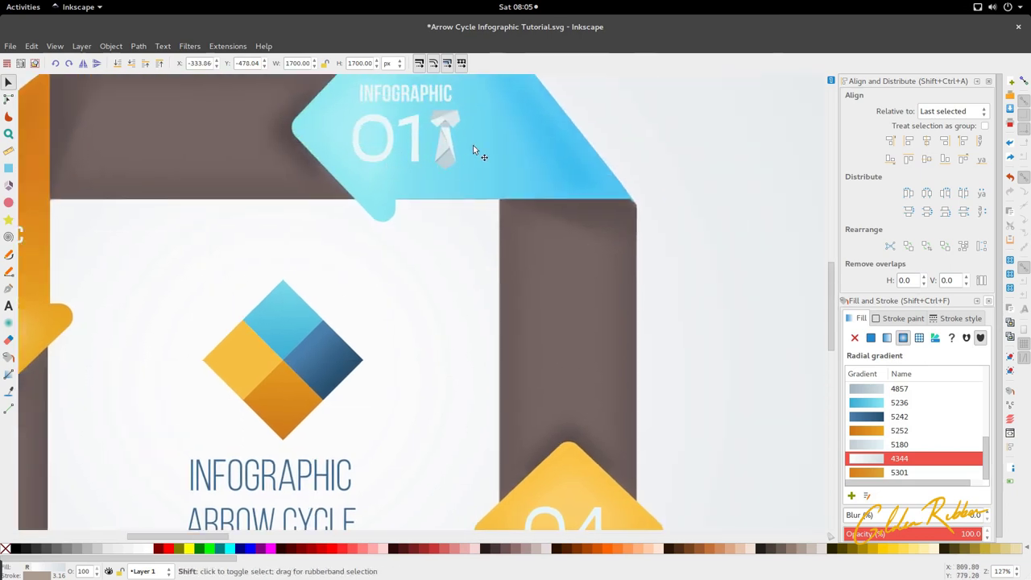
scroll(467, 145, down, 5)
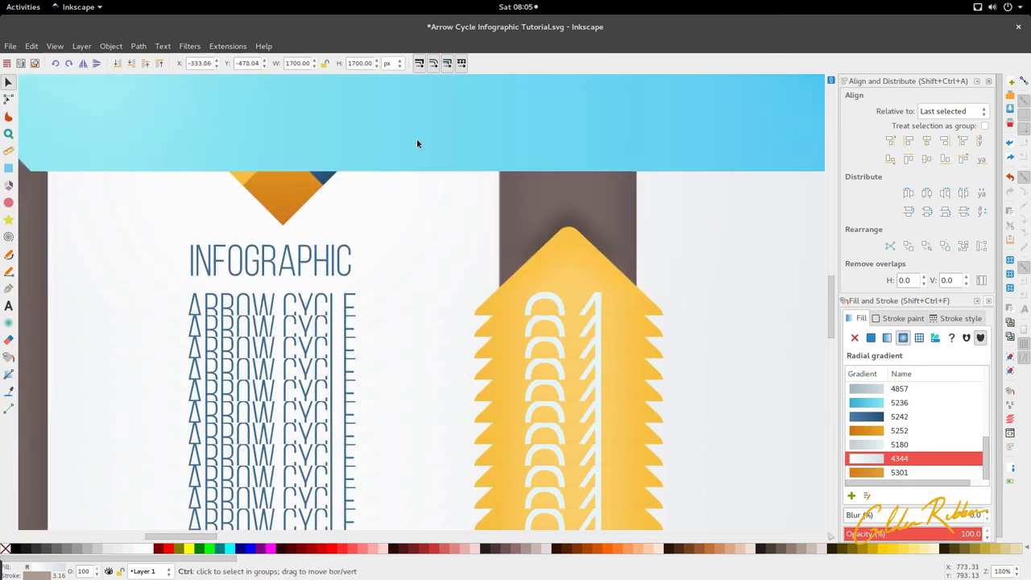
scroll(416, 144, down, 4)
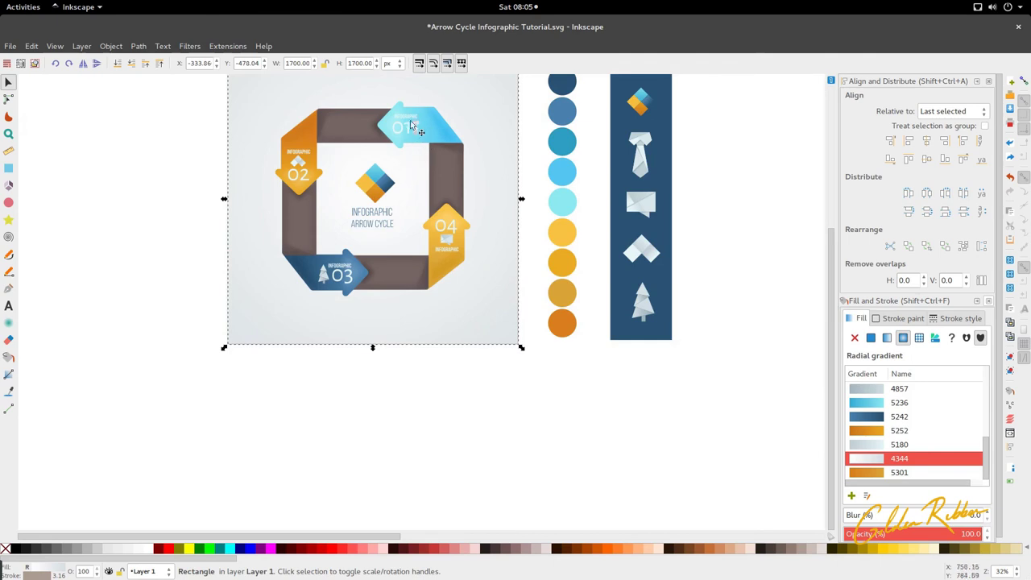
scroll(410, 120, up, 2)
scroll(441, 224, left, 3)
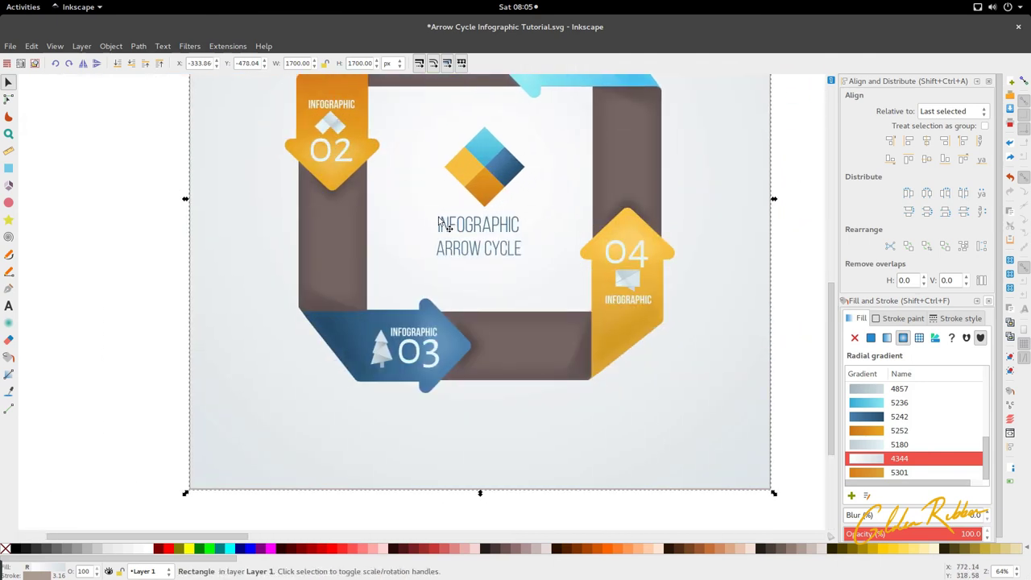
scroll(439, 282, down, 3)
scroll(409, 376, down, 3)
Remove the stroke from the infographic's square background and deselect it.
right_click(37, 575)
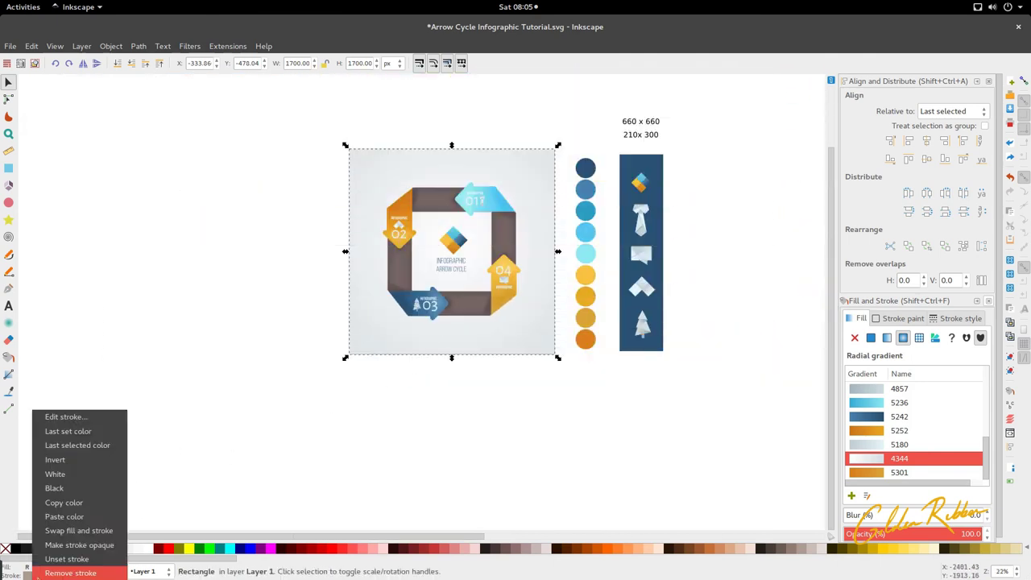
key(Escape)
click(214, 449)
scroll(582, 276, up, 1)
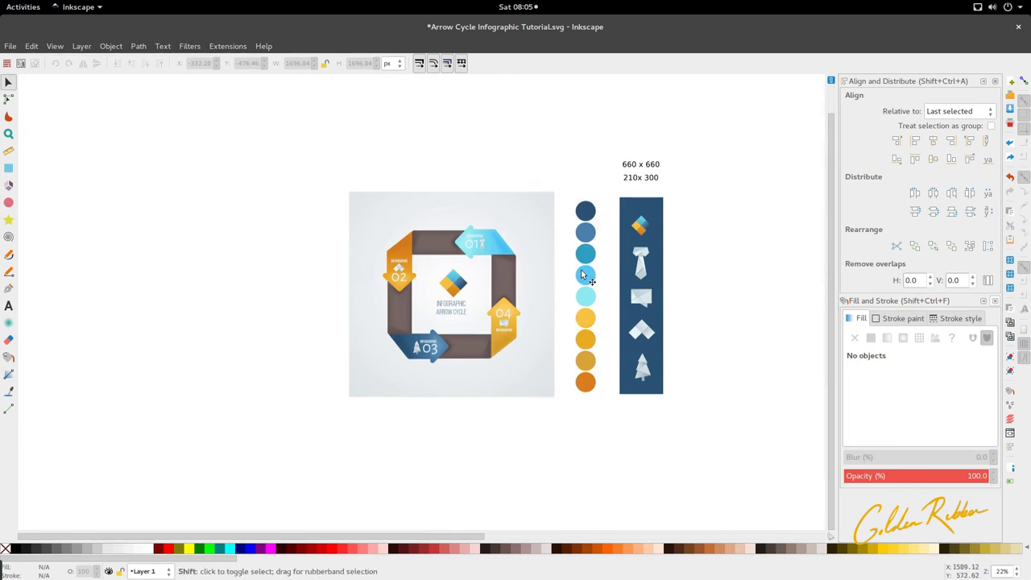
scroll(457, 242, right, 2)
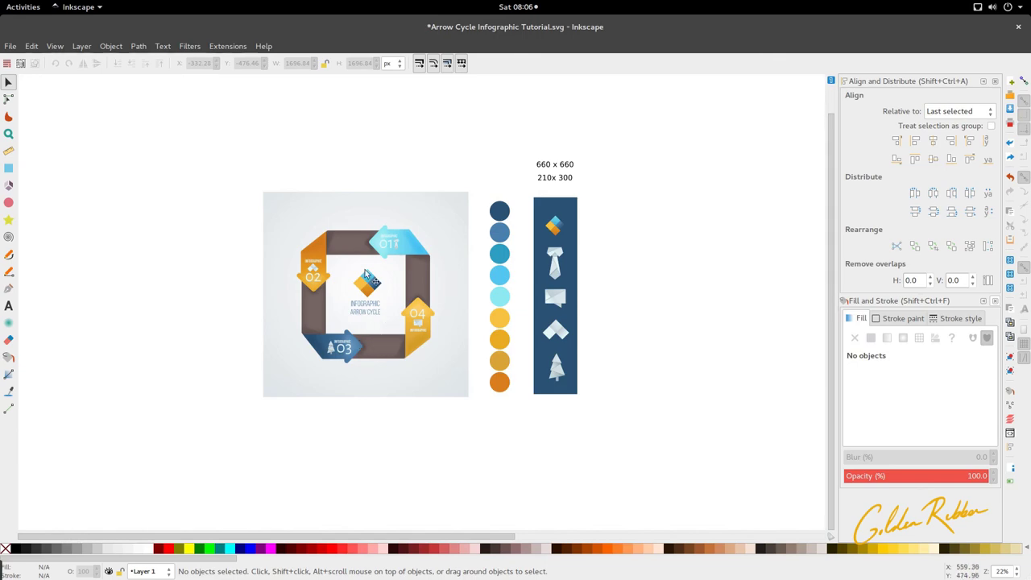
mouse_move(1, 1)
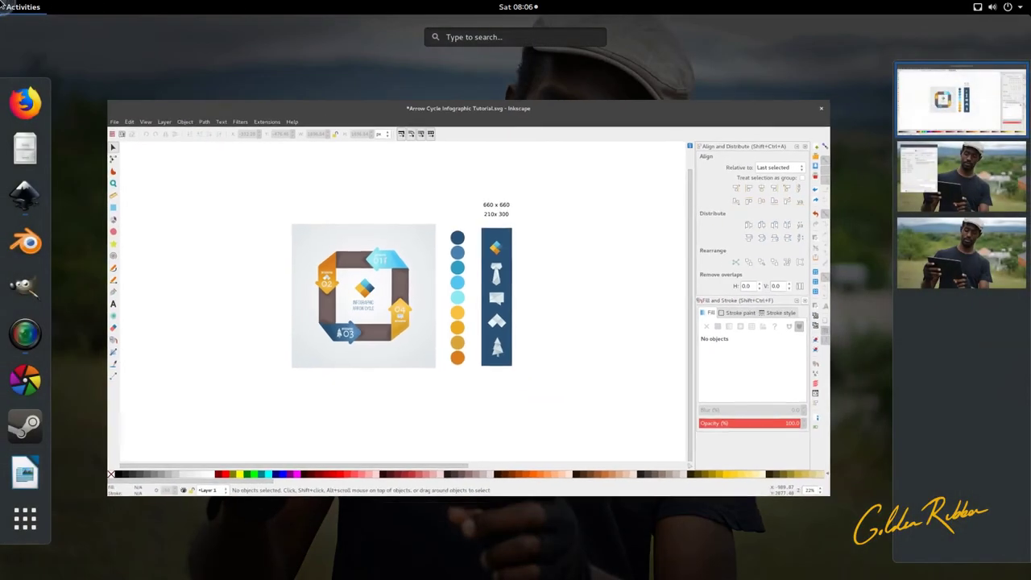
click(927, 177)
click(630, 277)
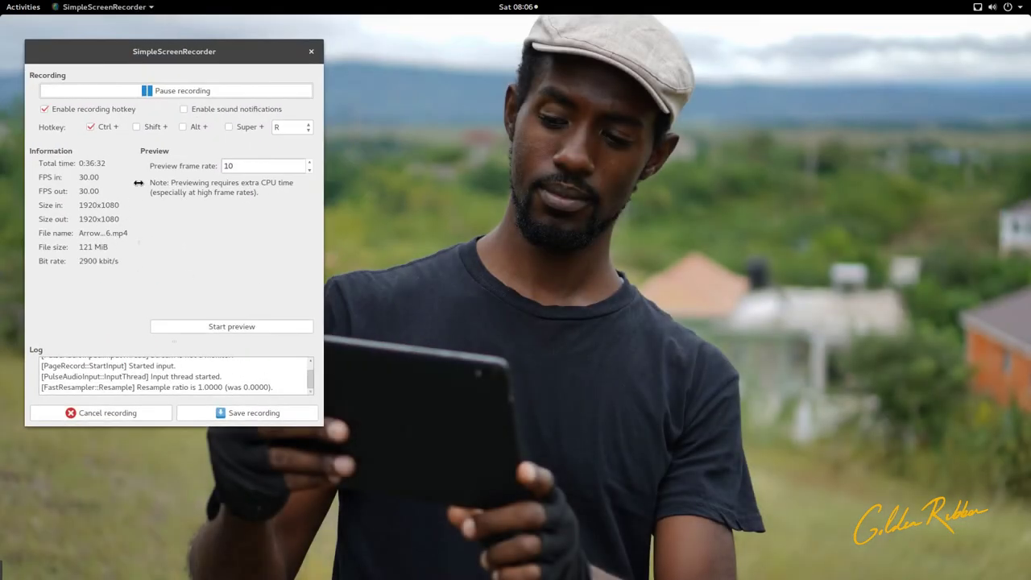